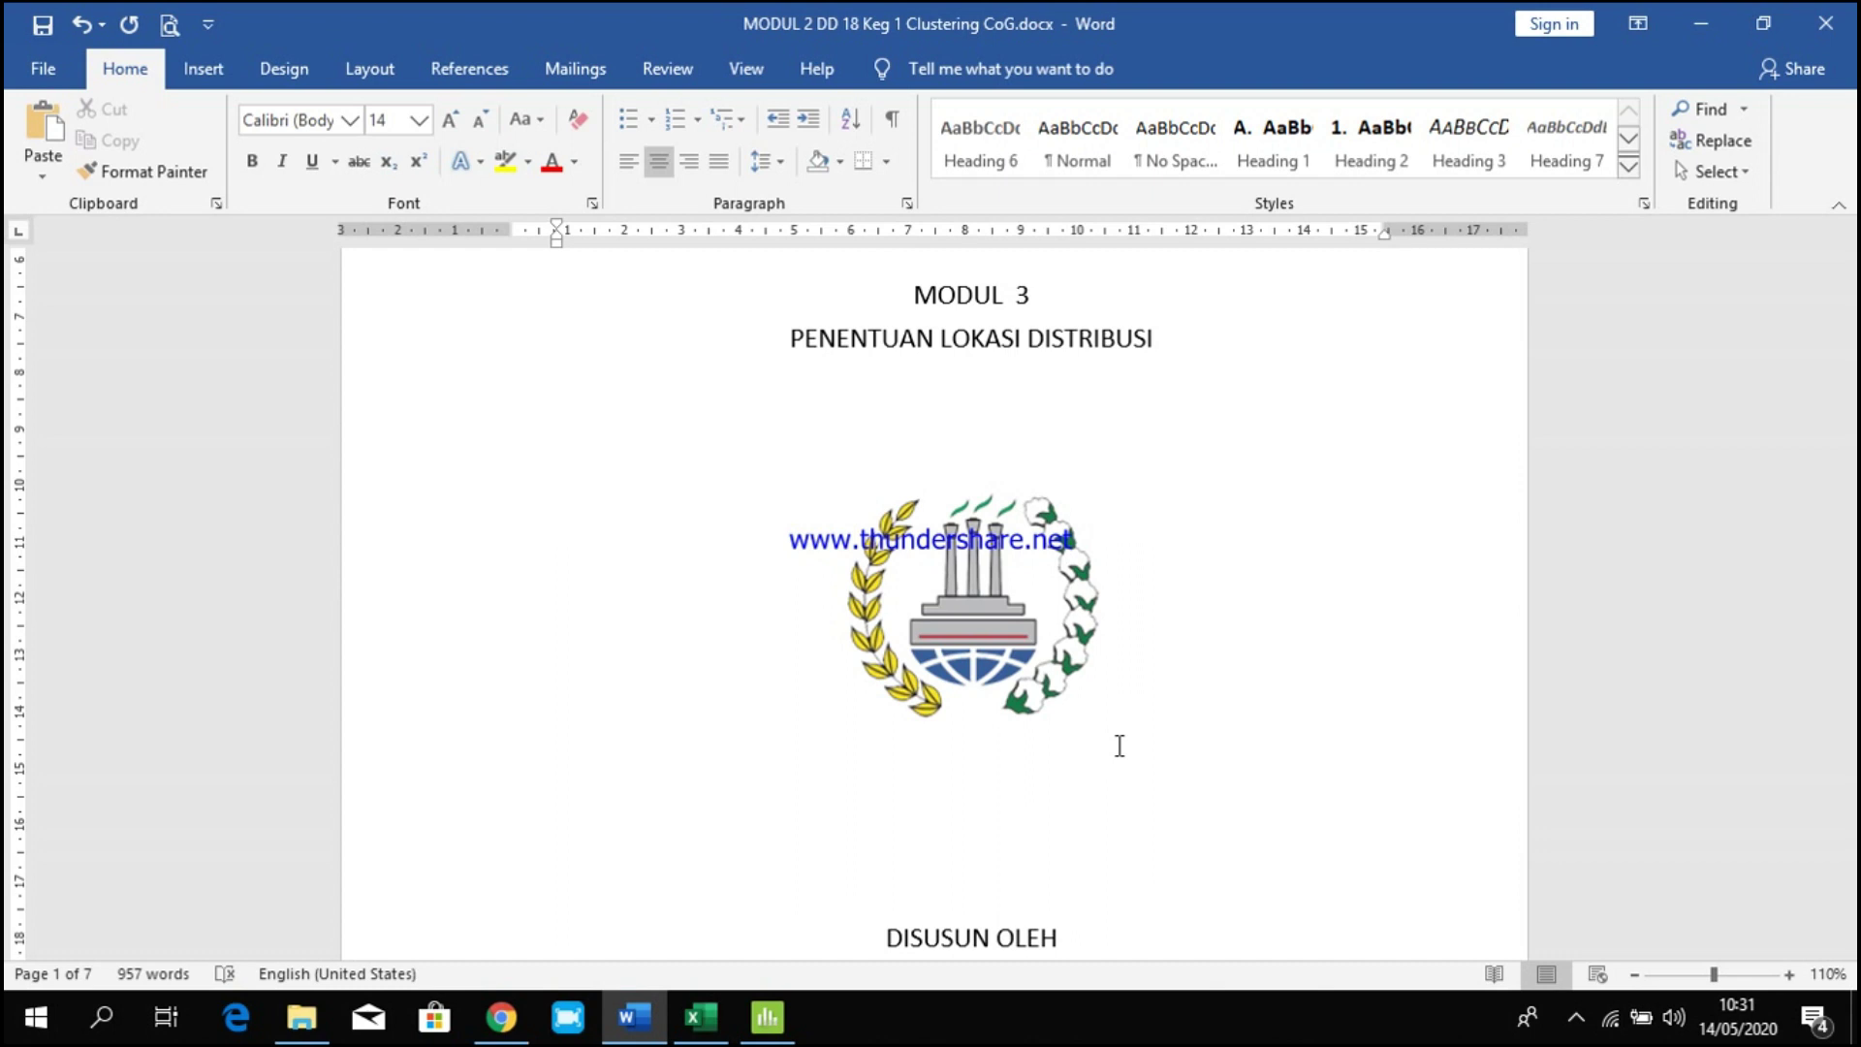
Read the module's cover page and the Clustering section under PENENTUAN LOKASI PUSAT DISTRIBUSI.
scroll(1171, 703, "down", 6)
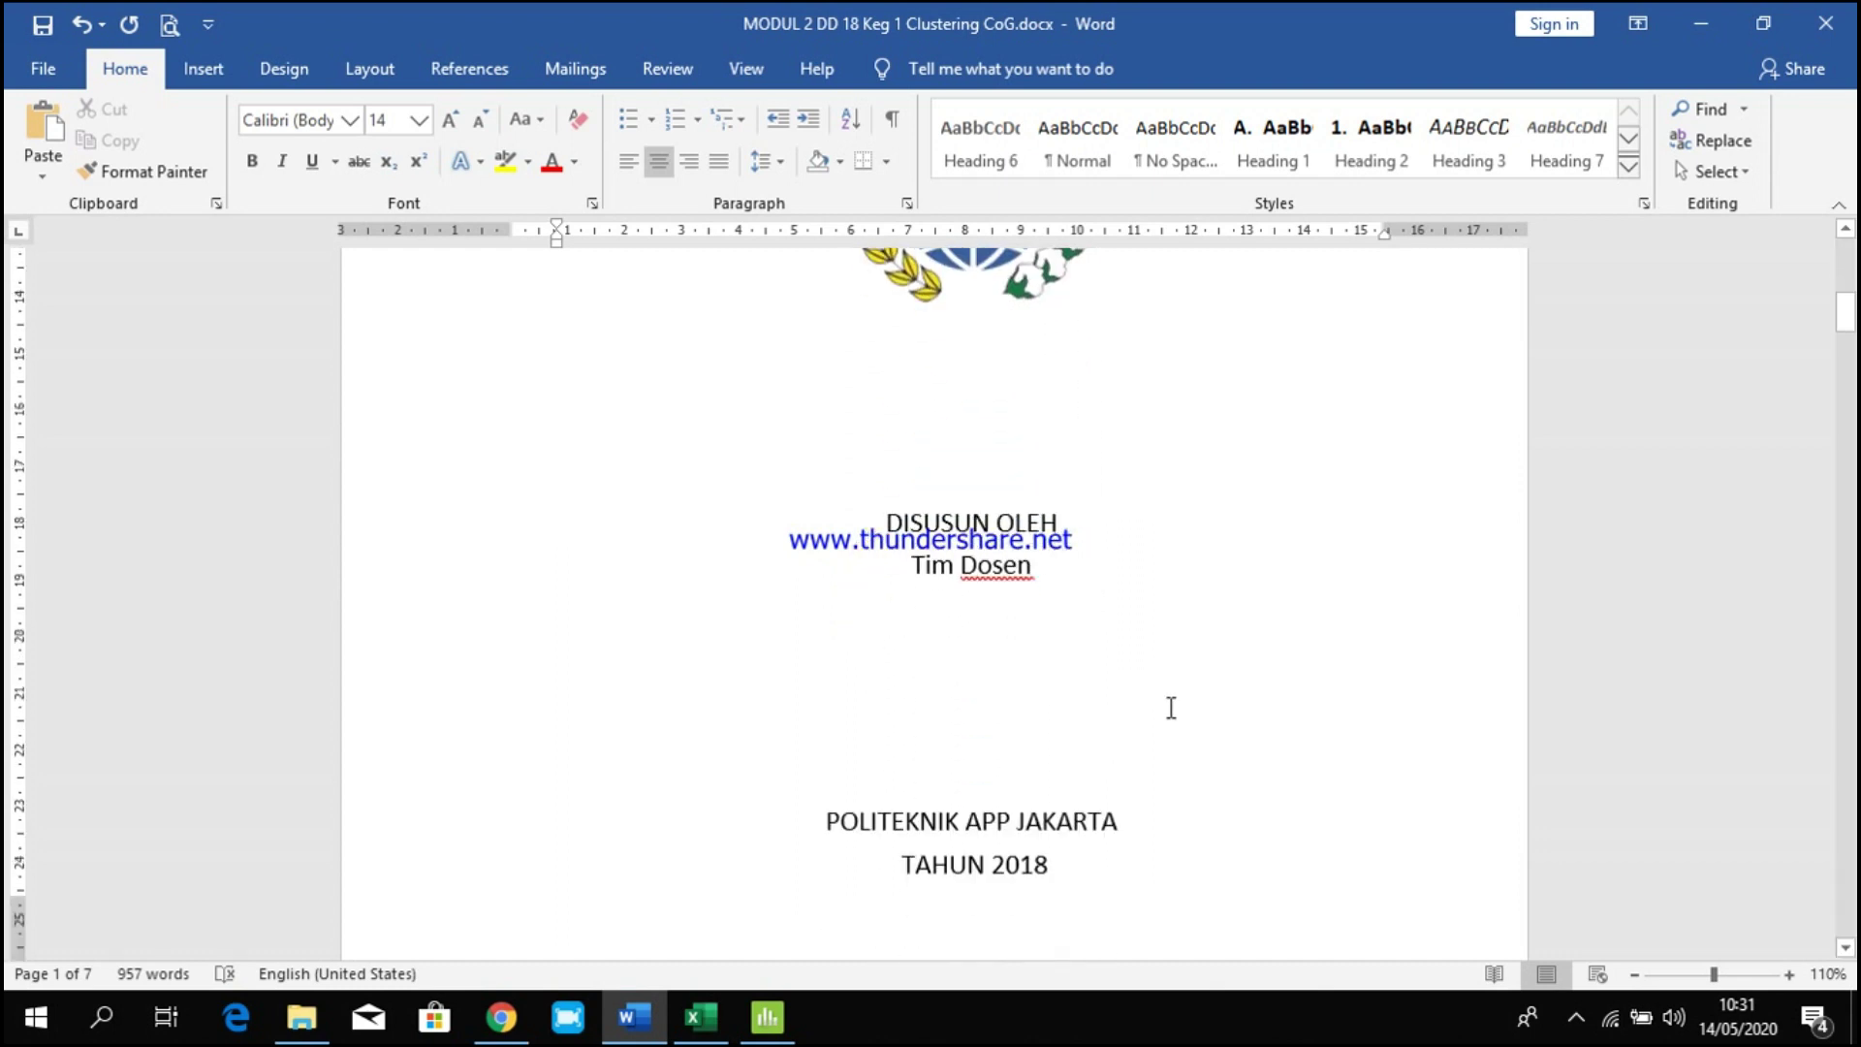
scroll(1171, 708, "down", 6)
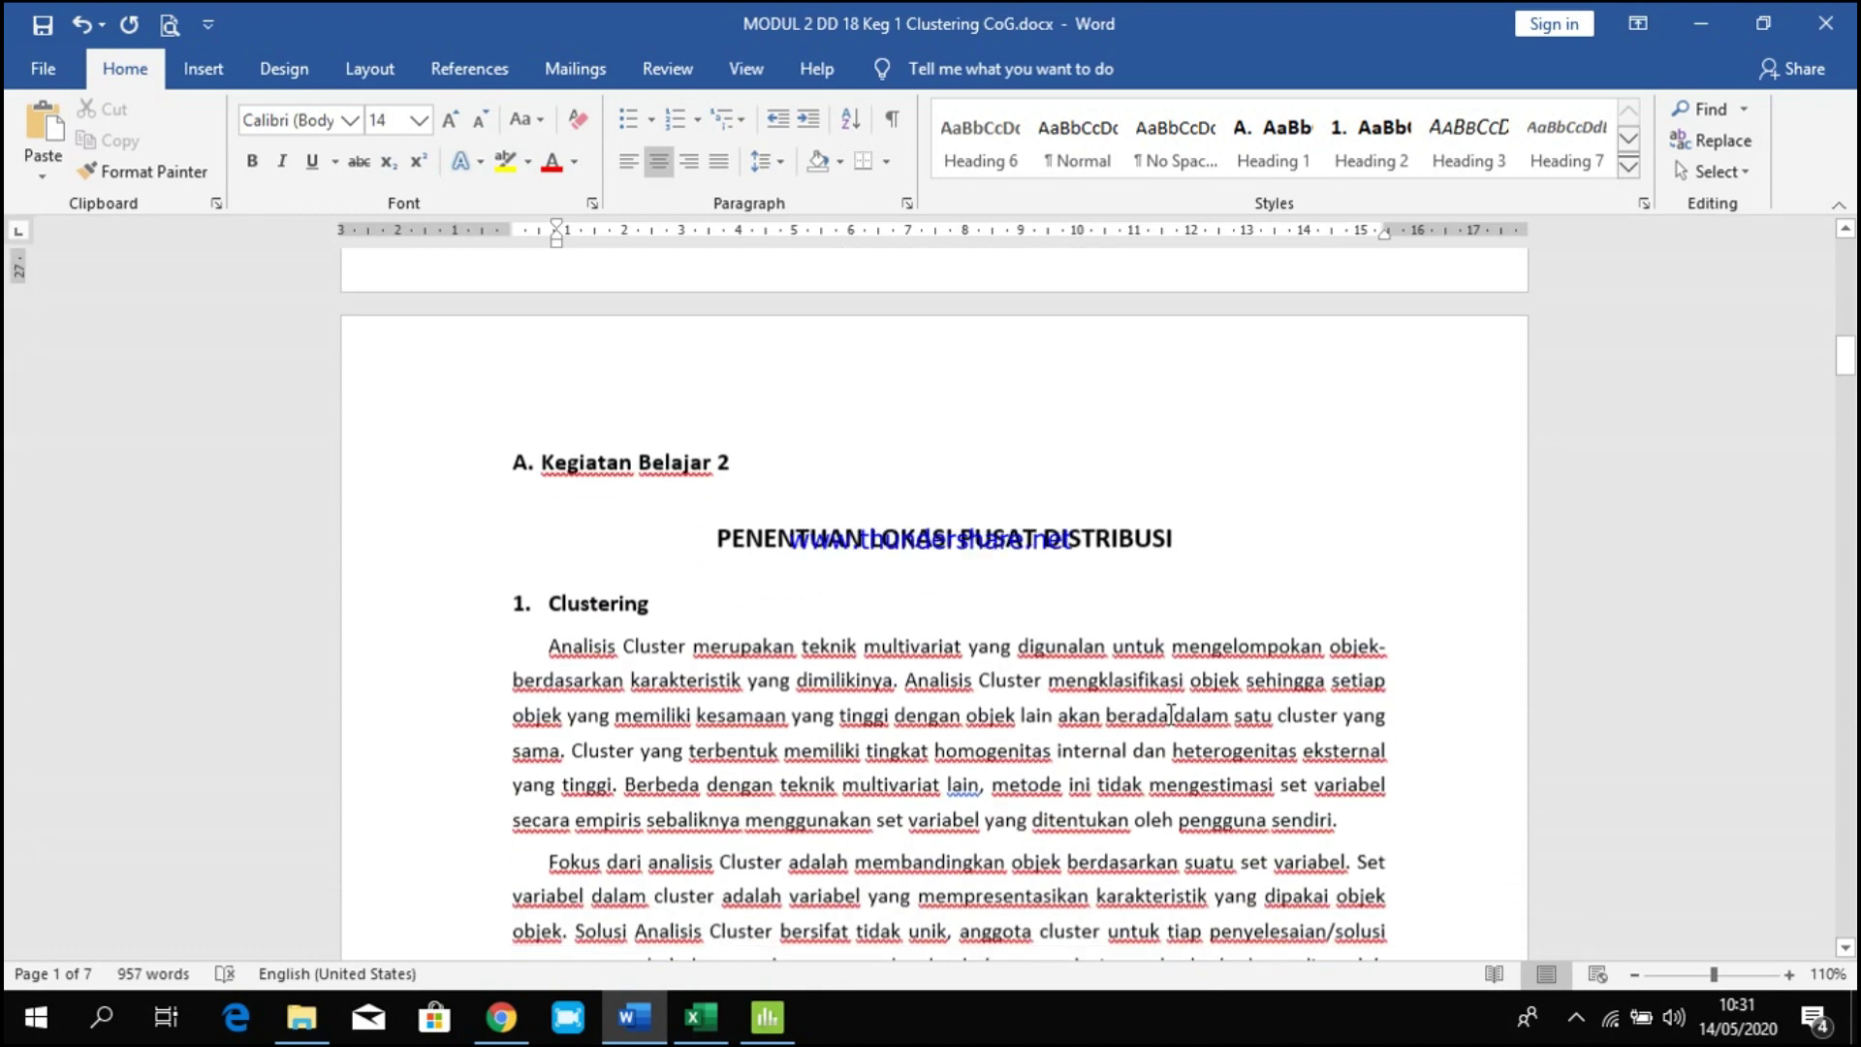
scroll(1171, 714, "down", 2)
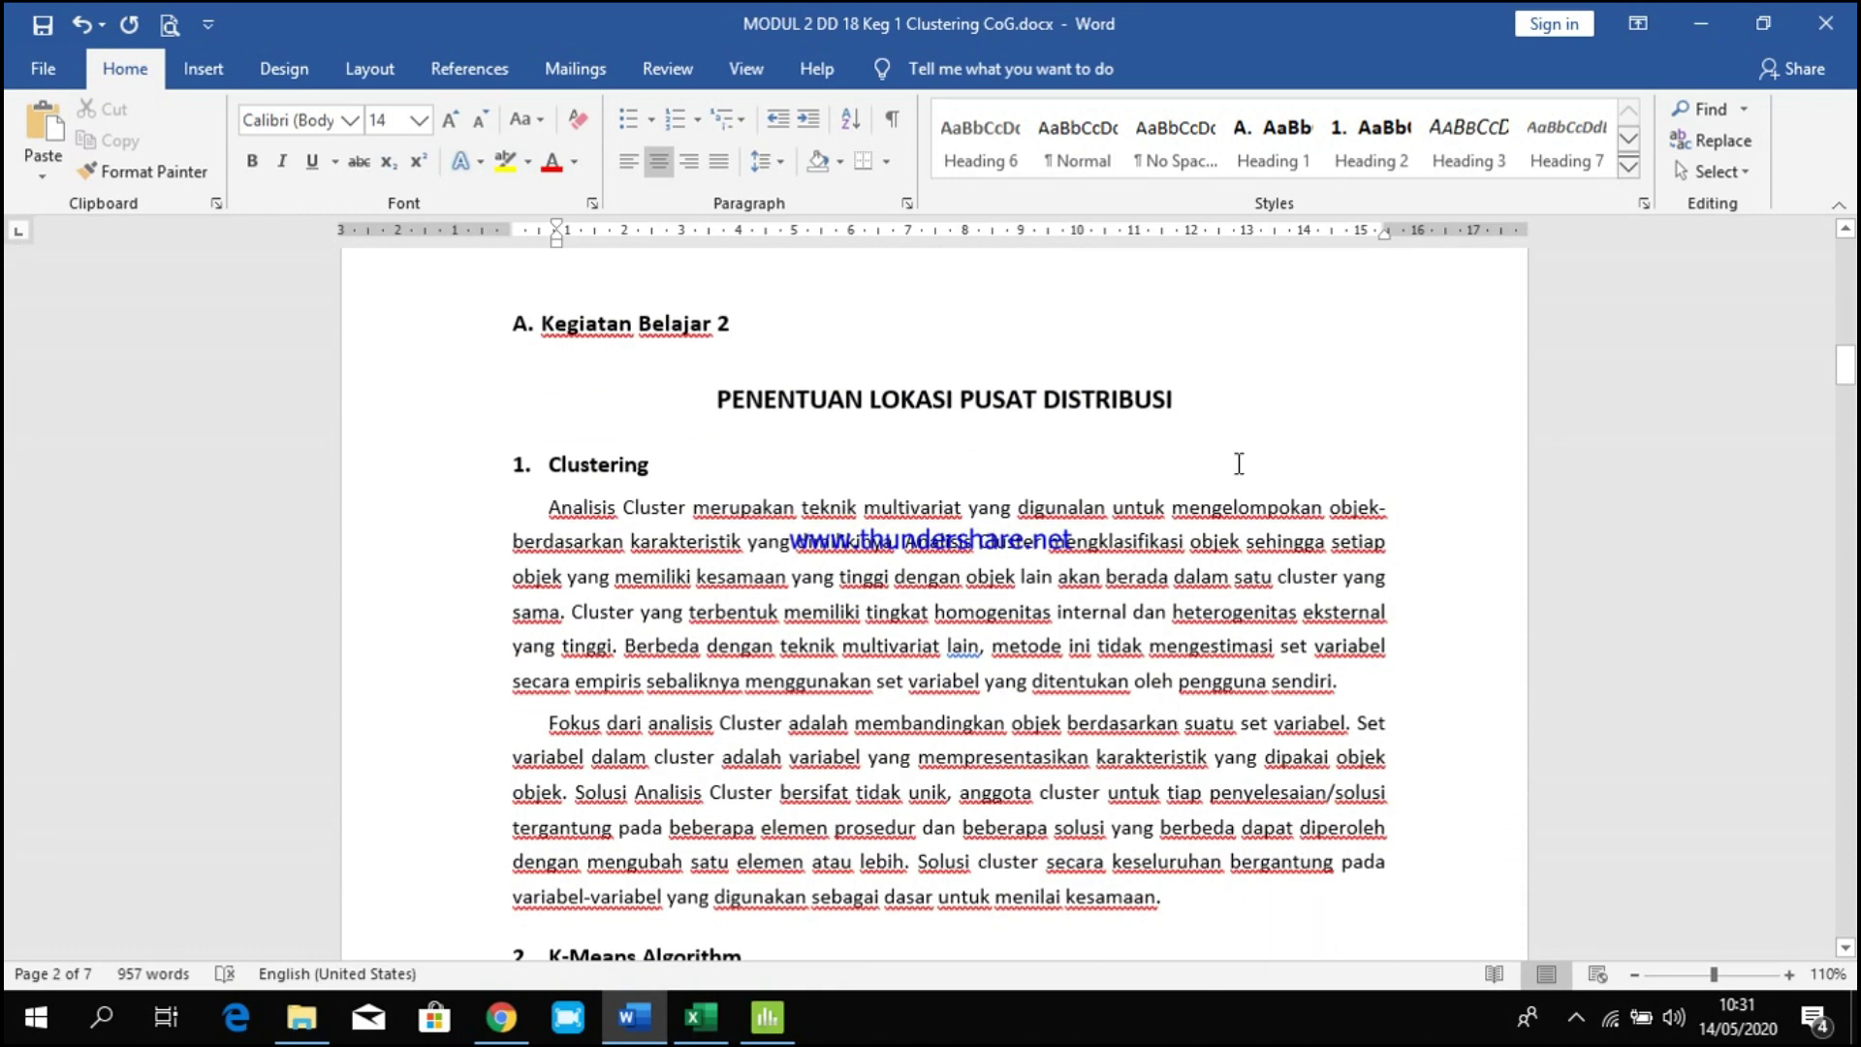
left_click_drag(1203, 403, 1143, 399)
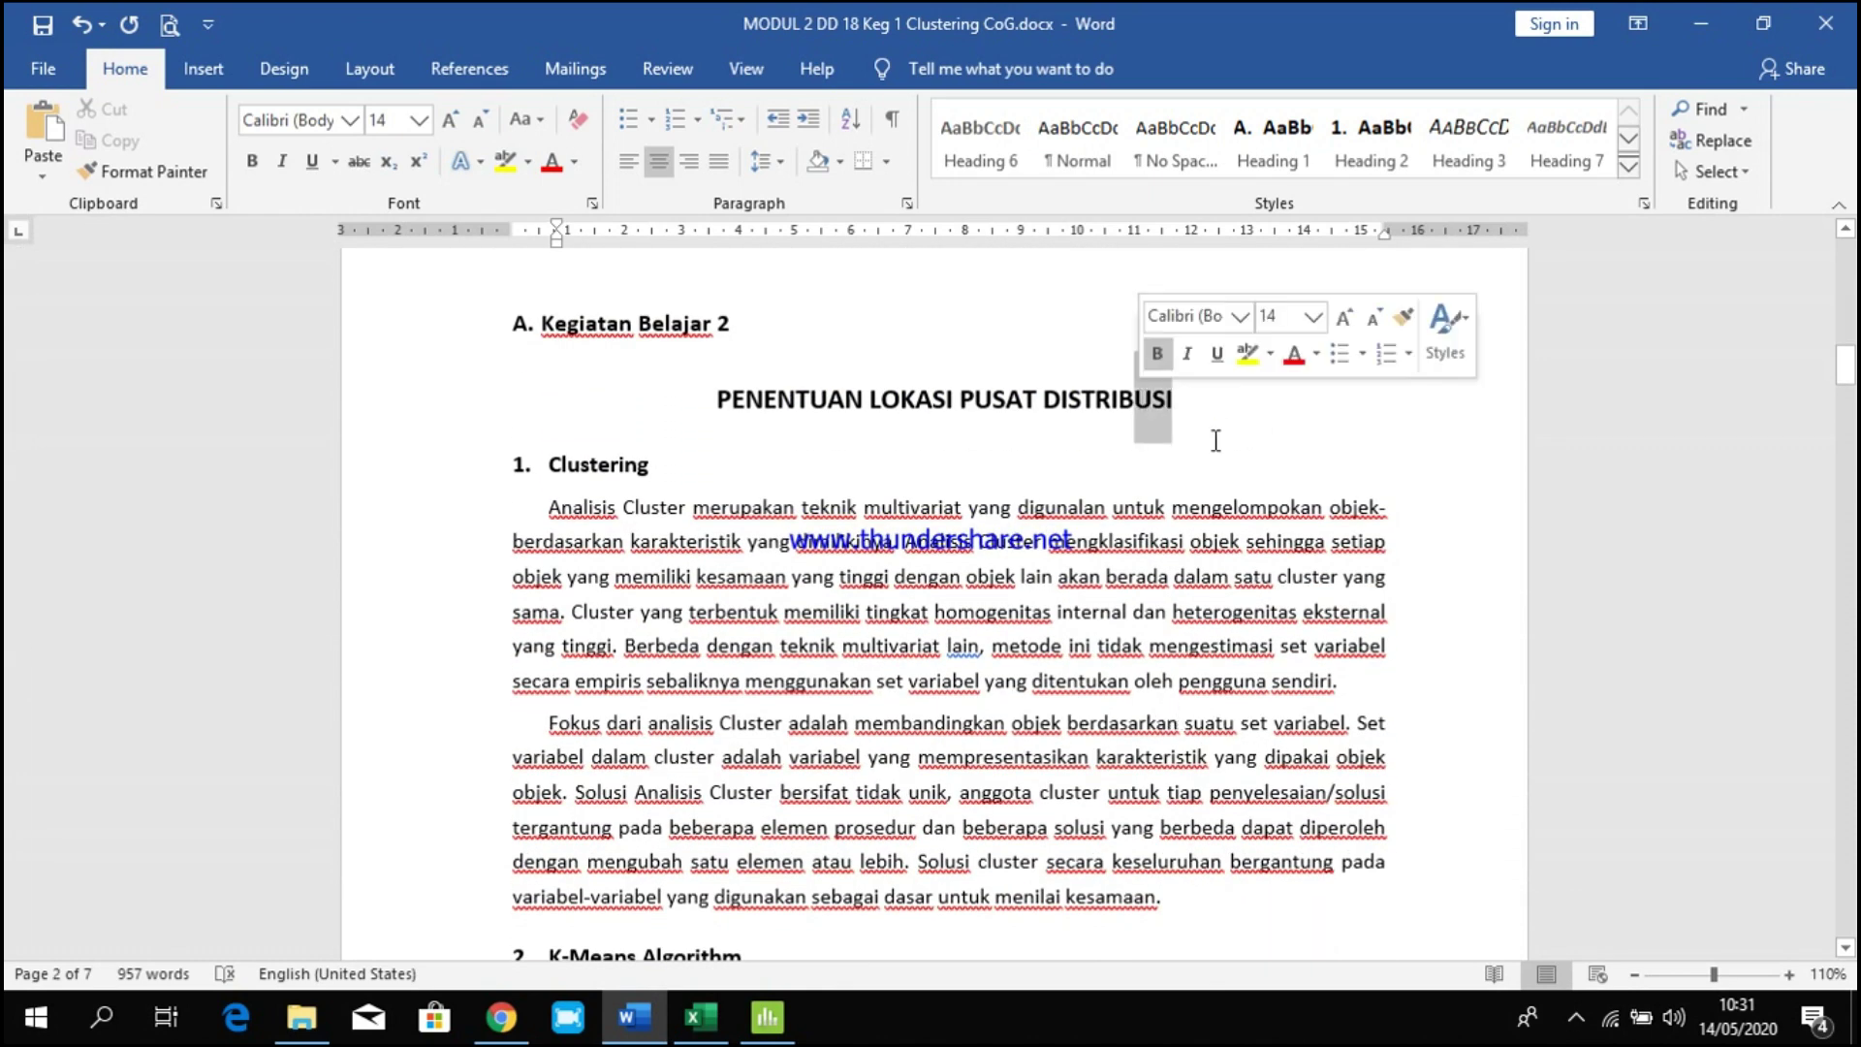
left_click(1280, 438)
scroll(1279, 438, "down", 3)
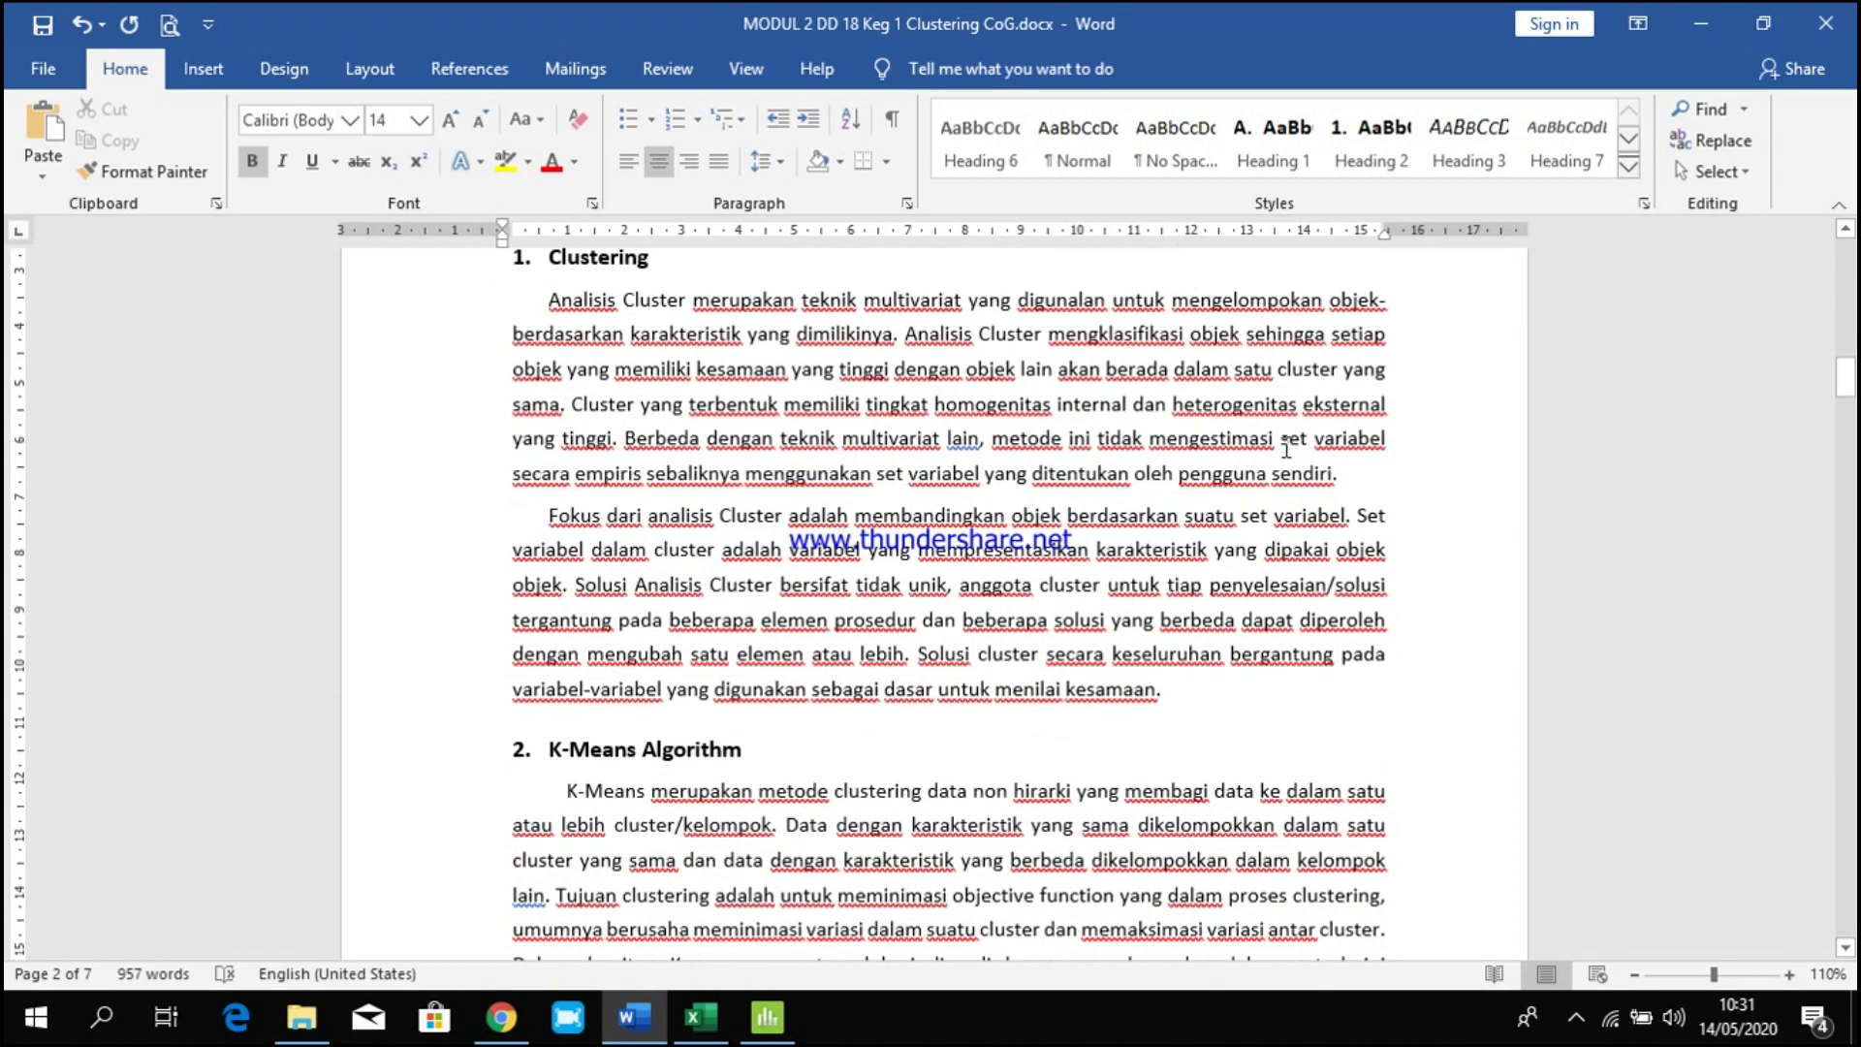
scroll(1296, 526, "up", 2)
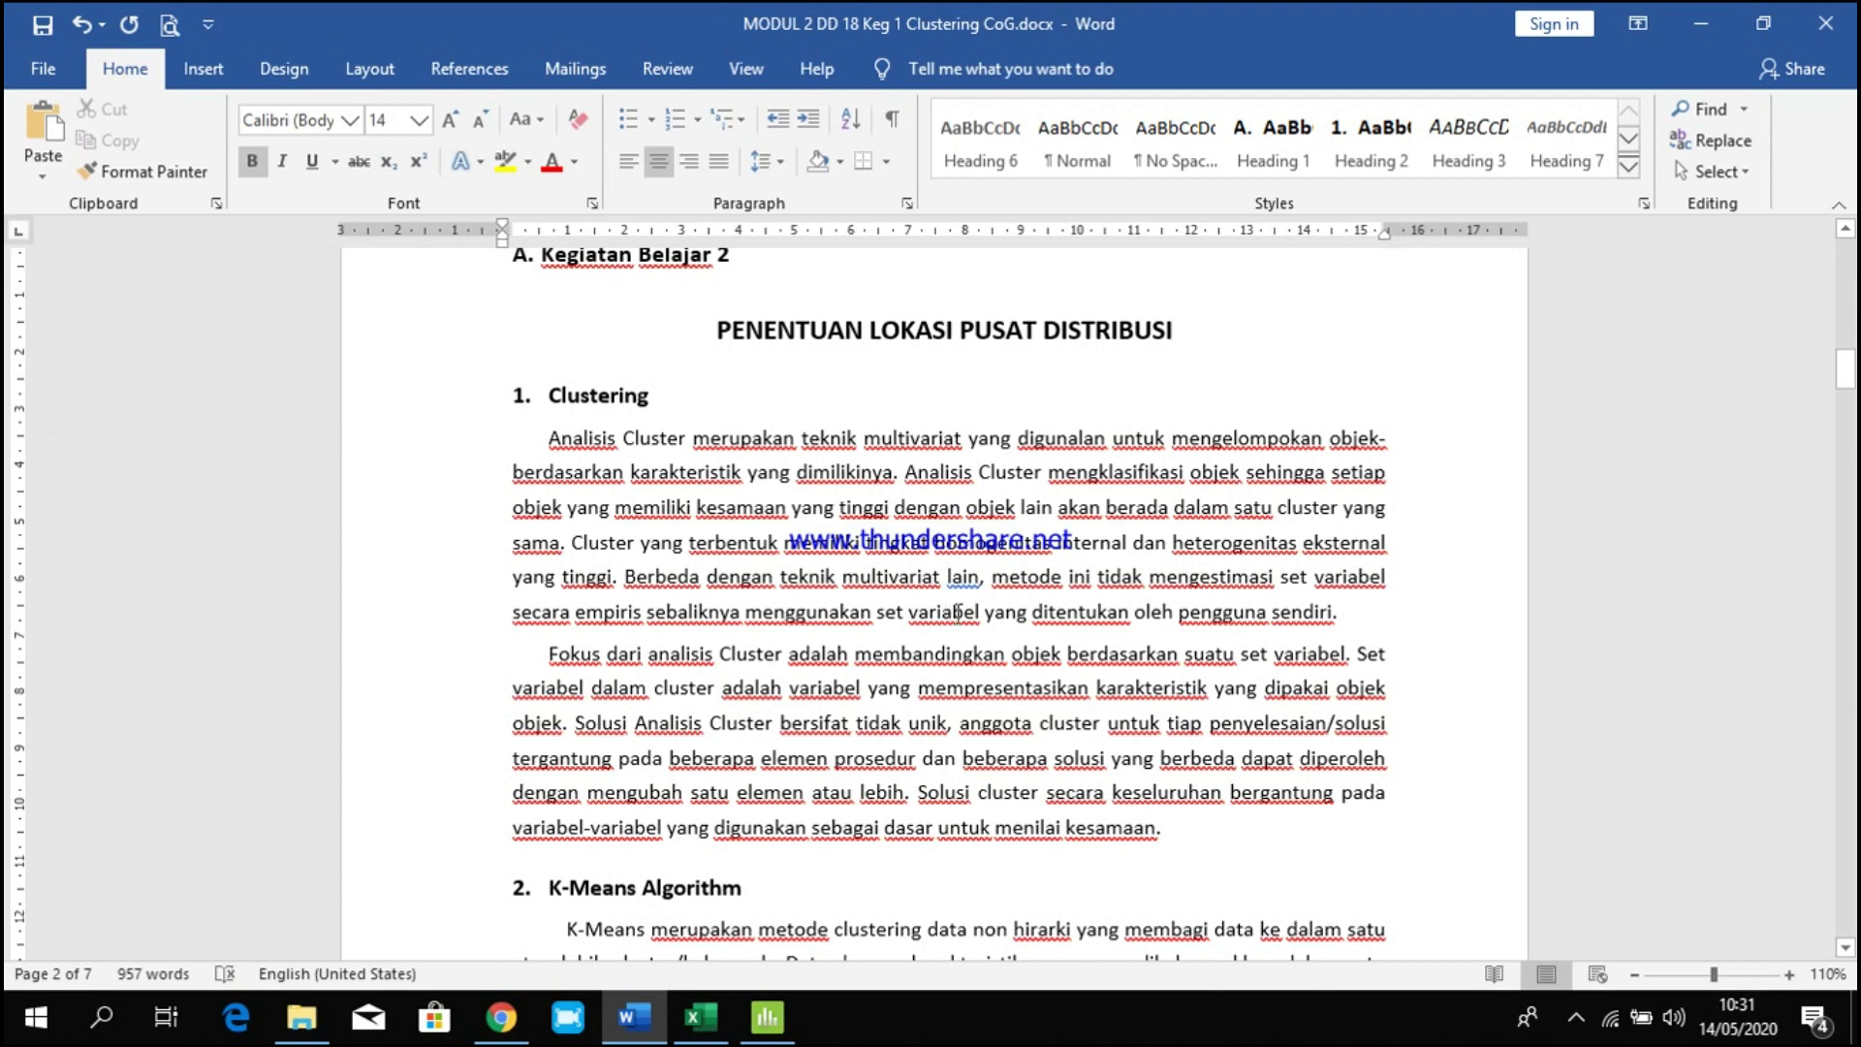
scroll(964, 612, "down", 2)
scroll(835, 568, "up", 3)
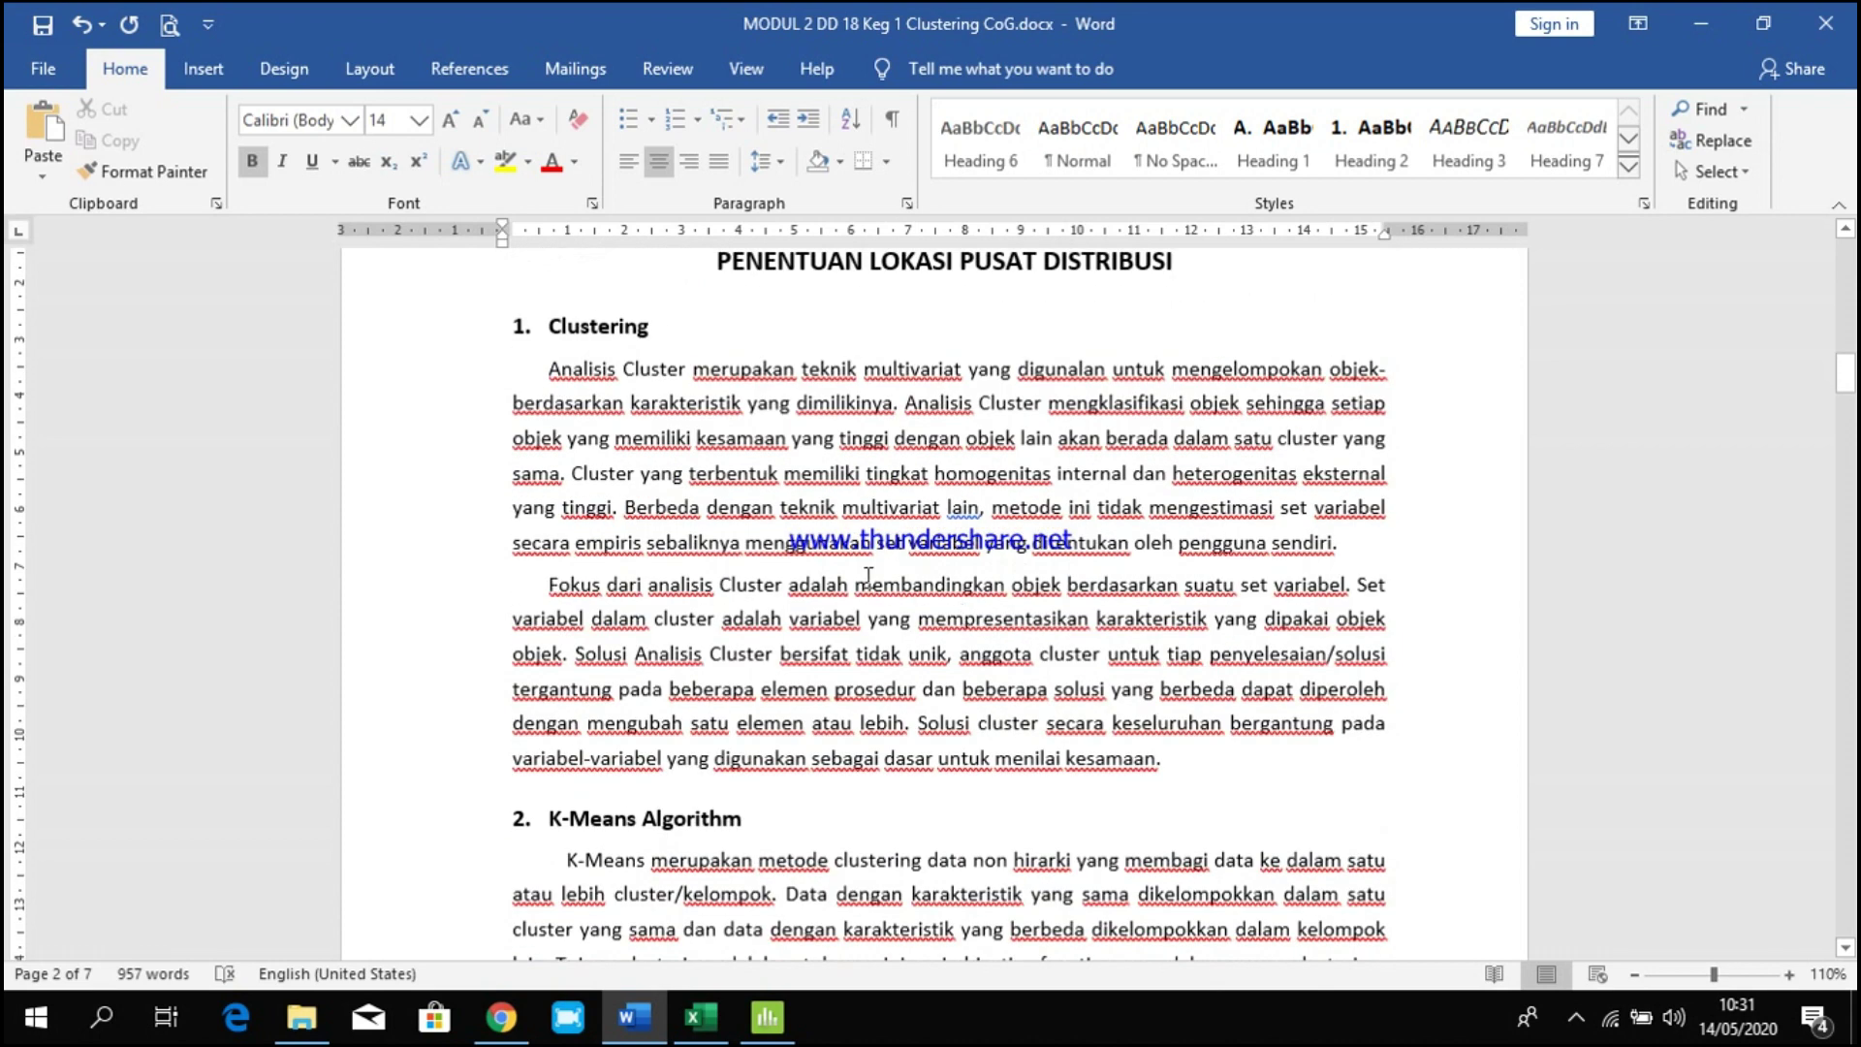
scroll(836, 568, "down", 2)
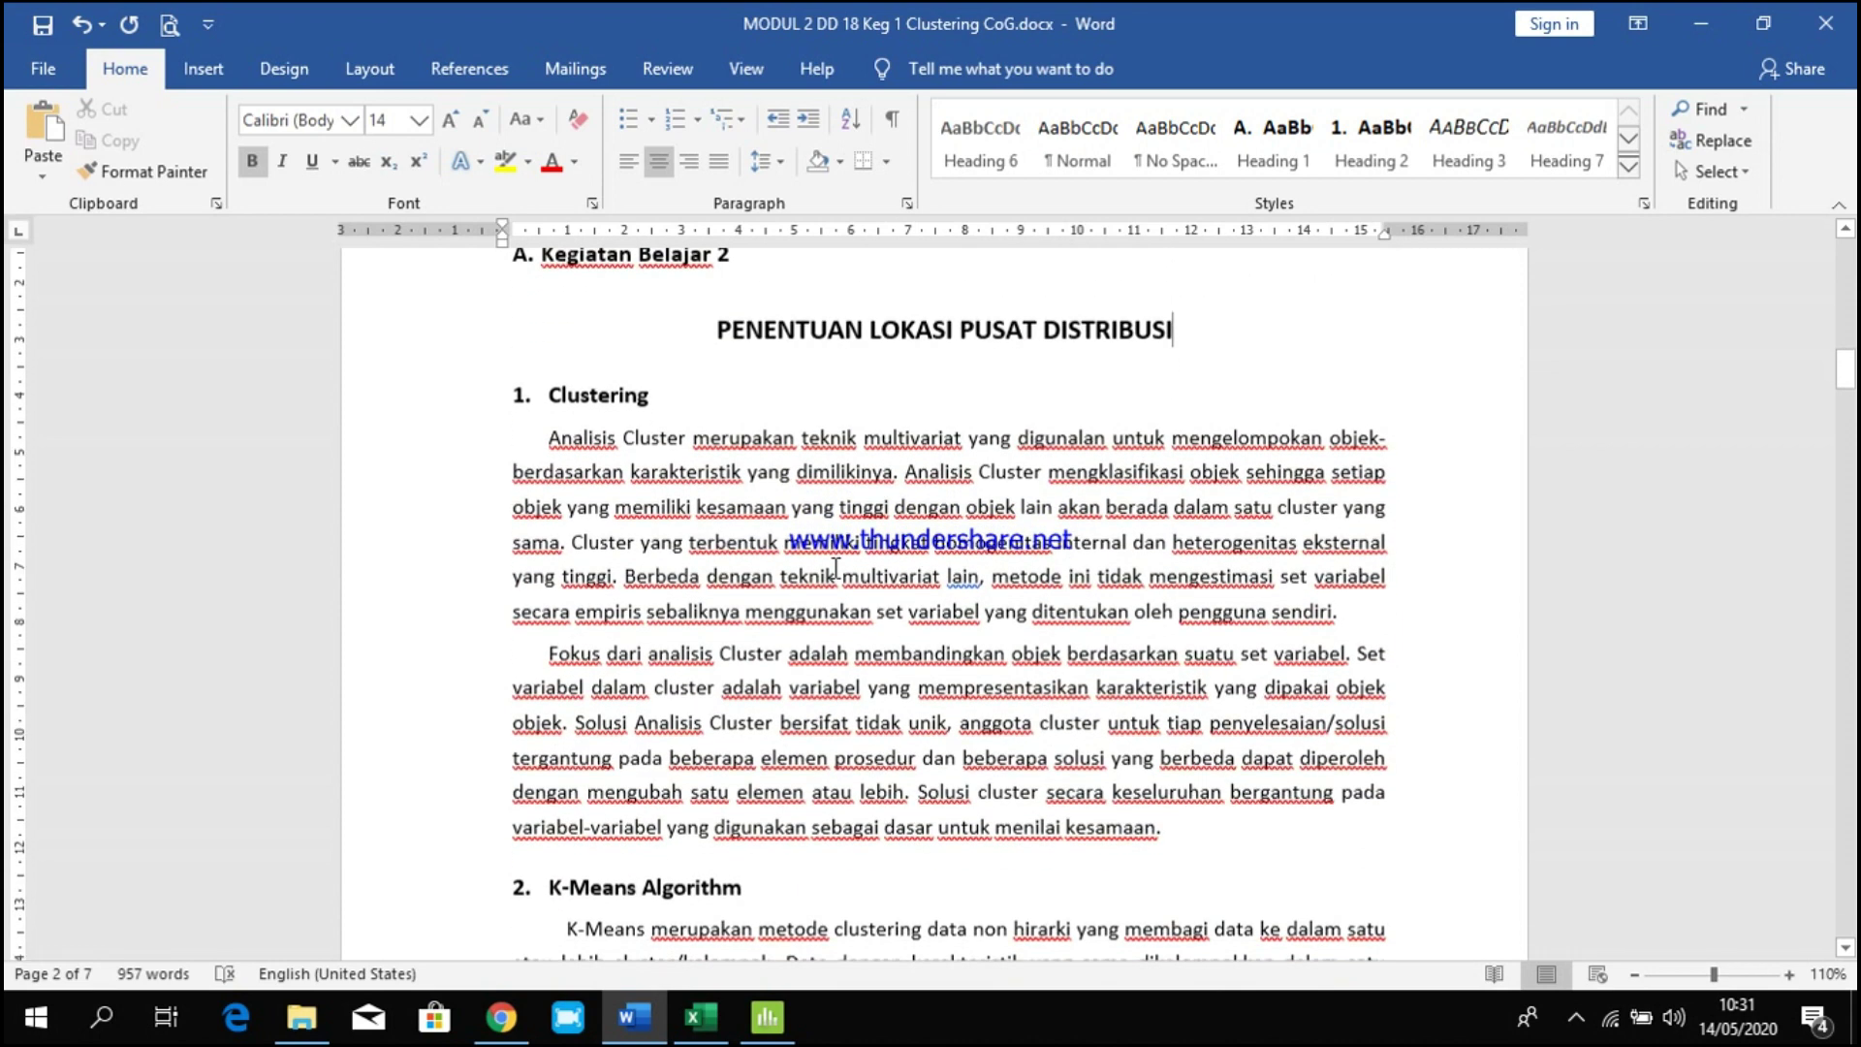
Review the Clustering heading together with the K-Means Algorithm section and its listed calculation steps.
left_click_drag(656, 326, 518, 323)
scroll(791, 492, "down", 5)
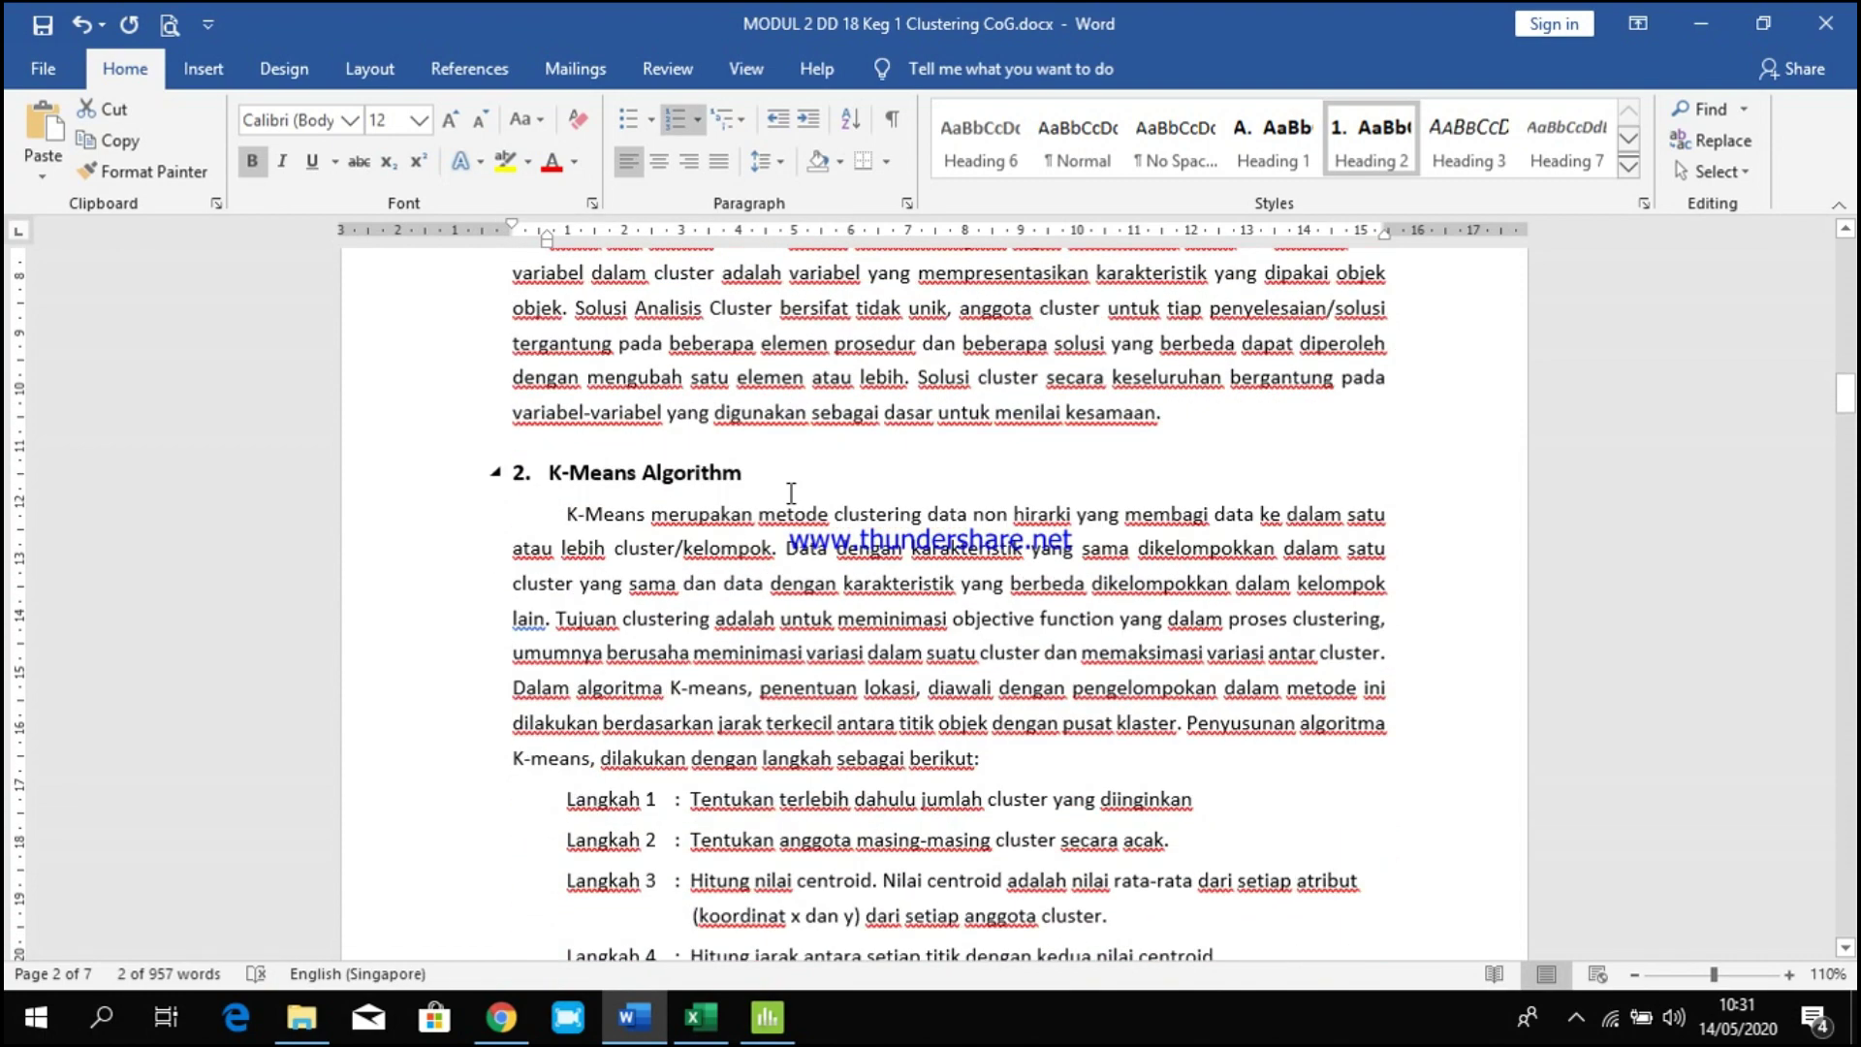
scroll(791, 492, "down", 2)
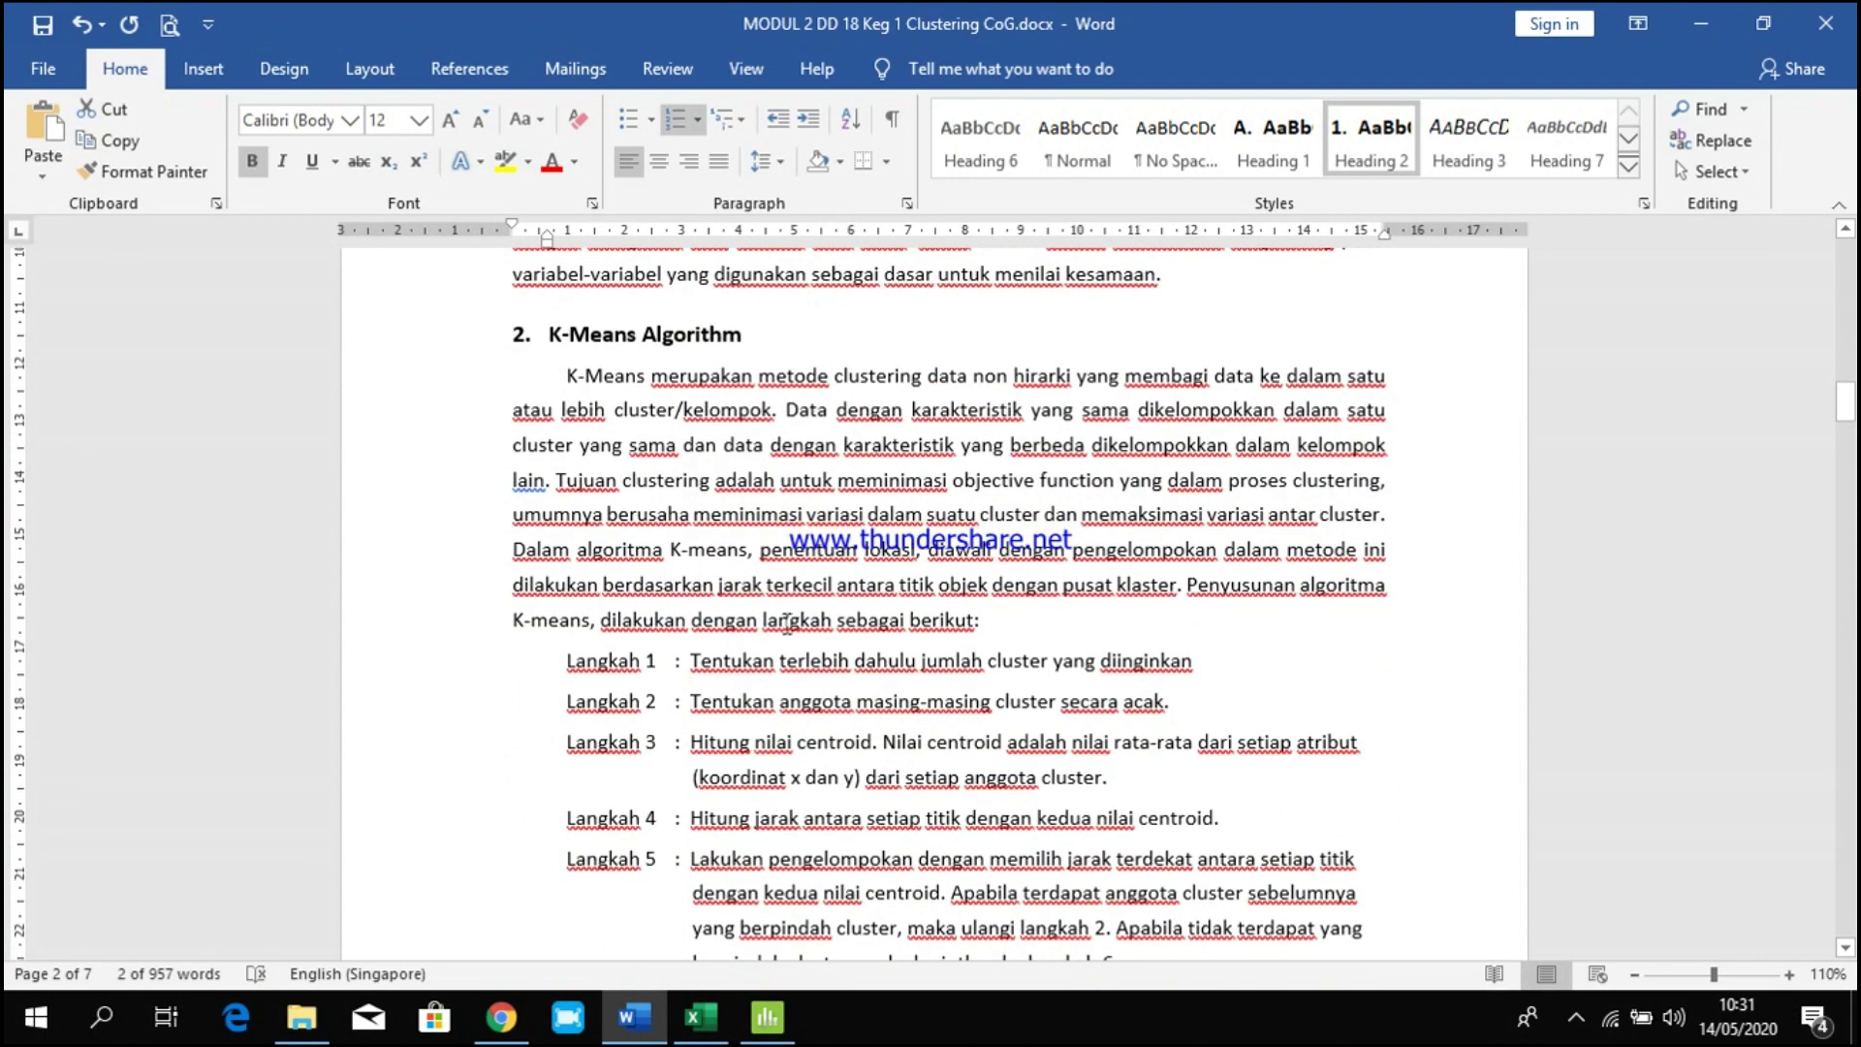
scroll(1039, 650, "up", 7)
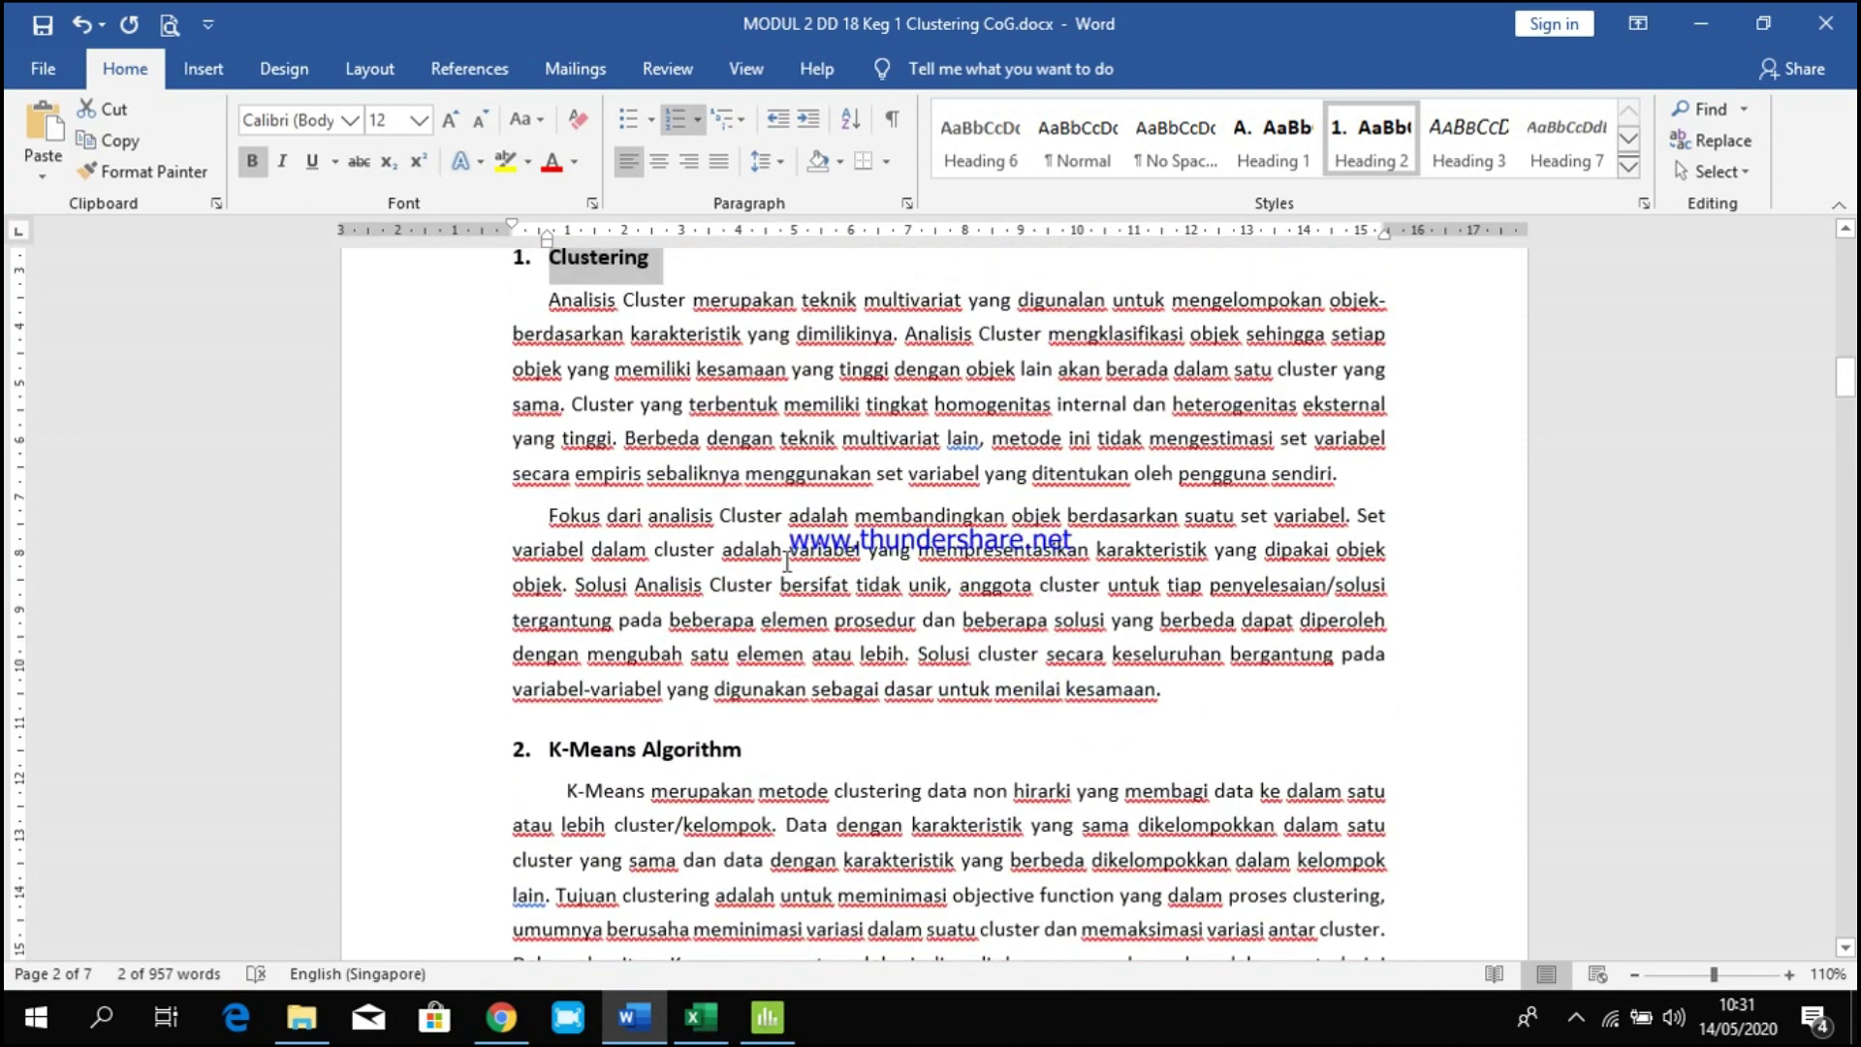
scroll(681, 528, "up", 2)
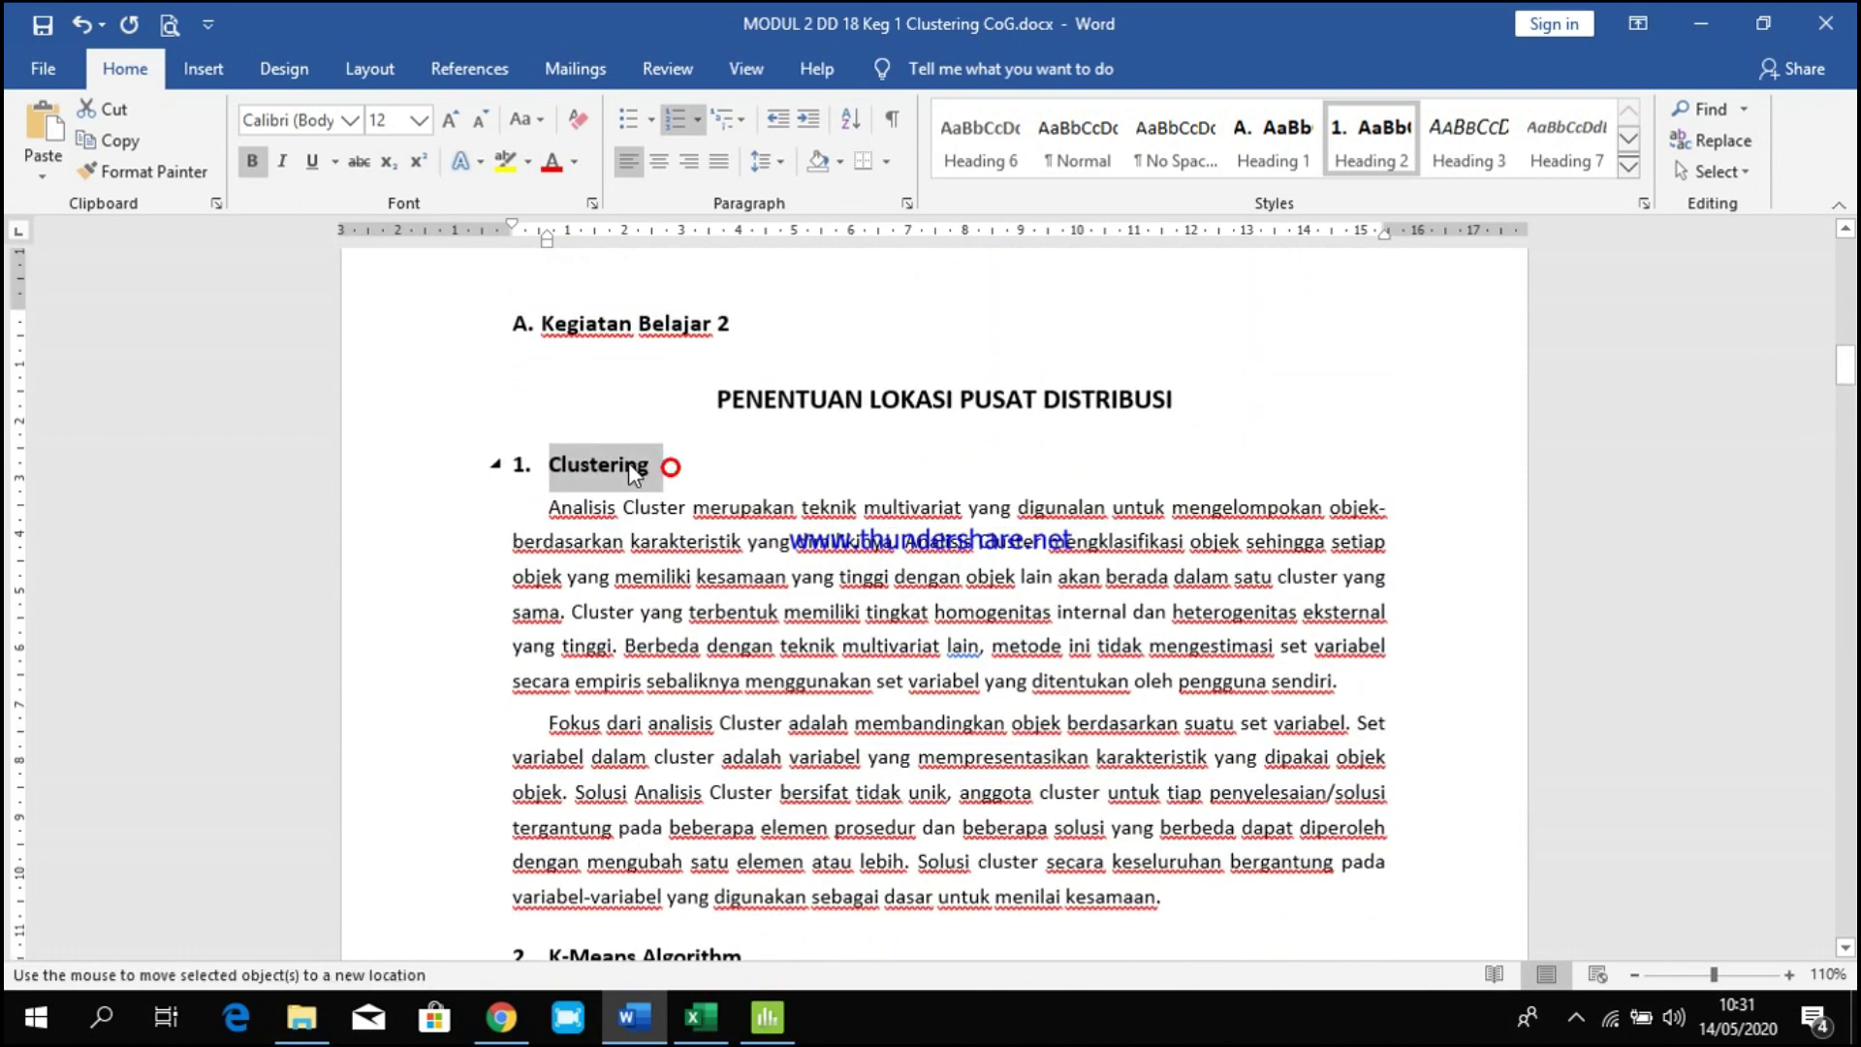
left_click(809, 683)
scroll(810, 684, "down", 9)
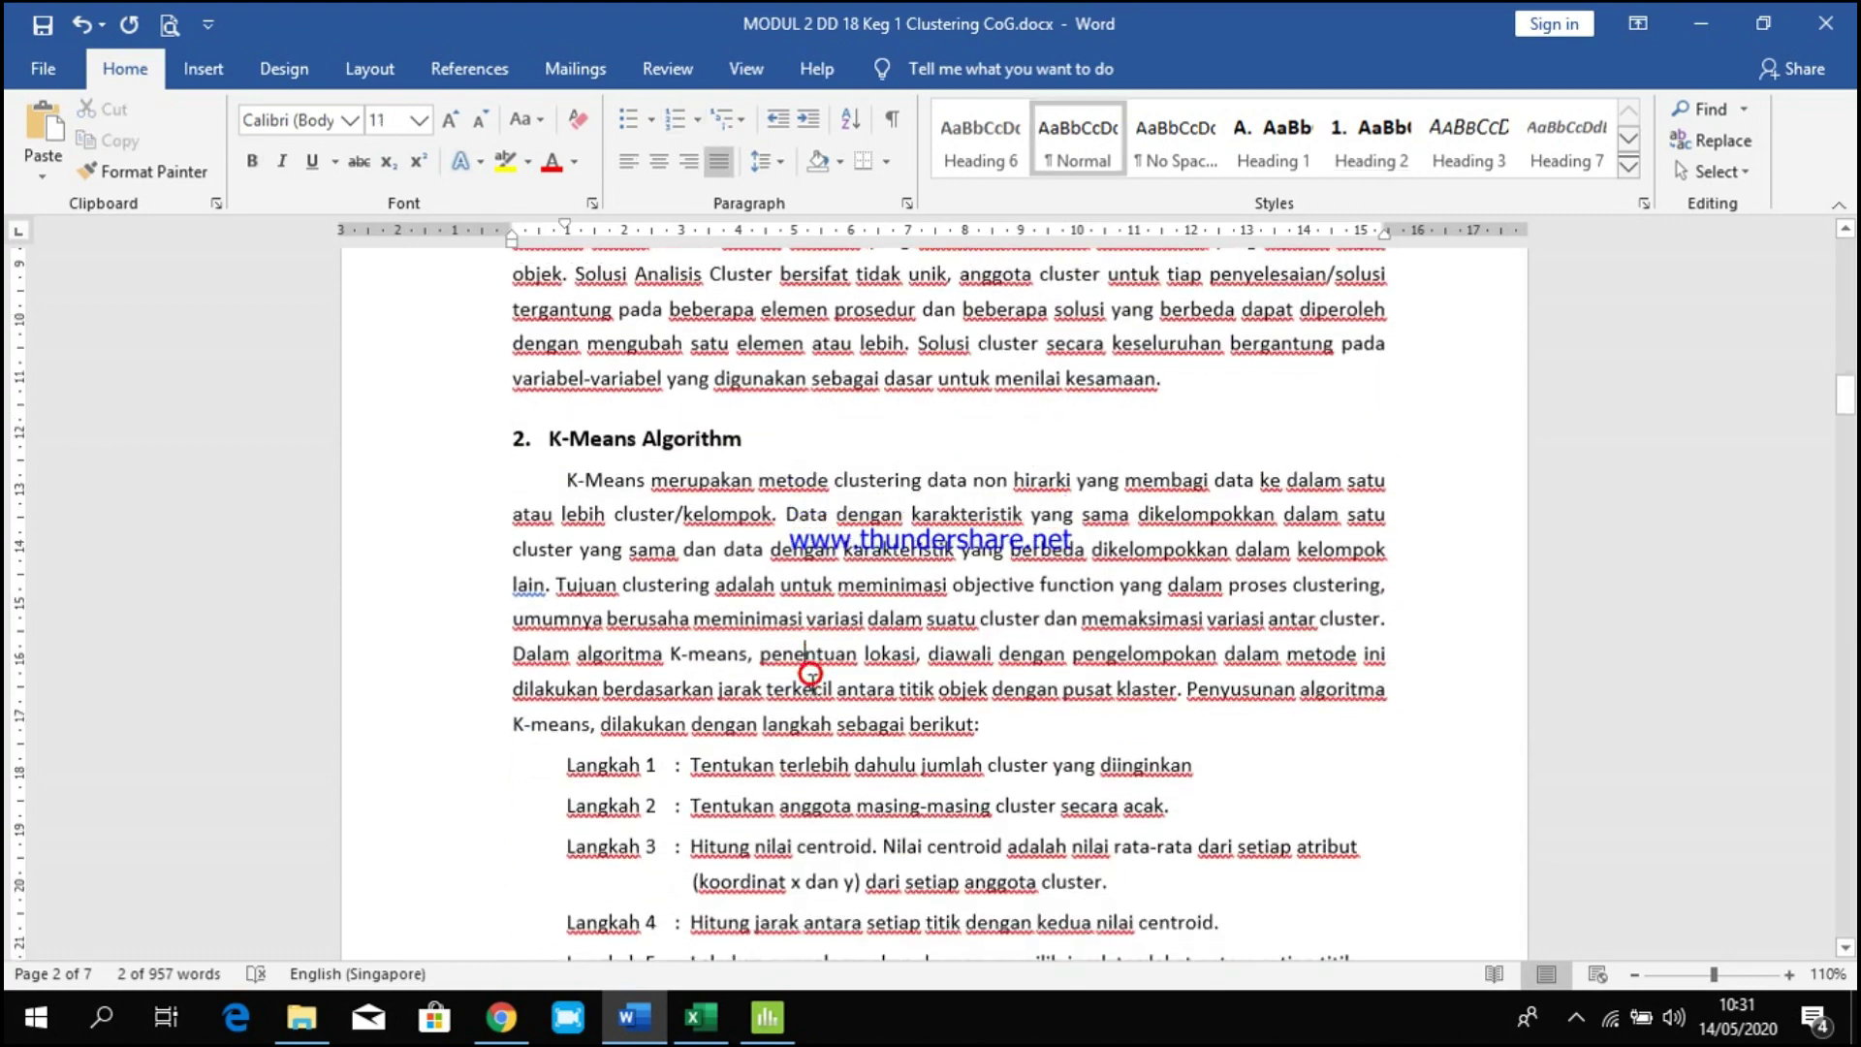
Review the Metode Center of Gravity section, including the warehouse chart and the Titik Berat formulas.
scroll(809, 683, "down", 14)
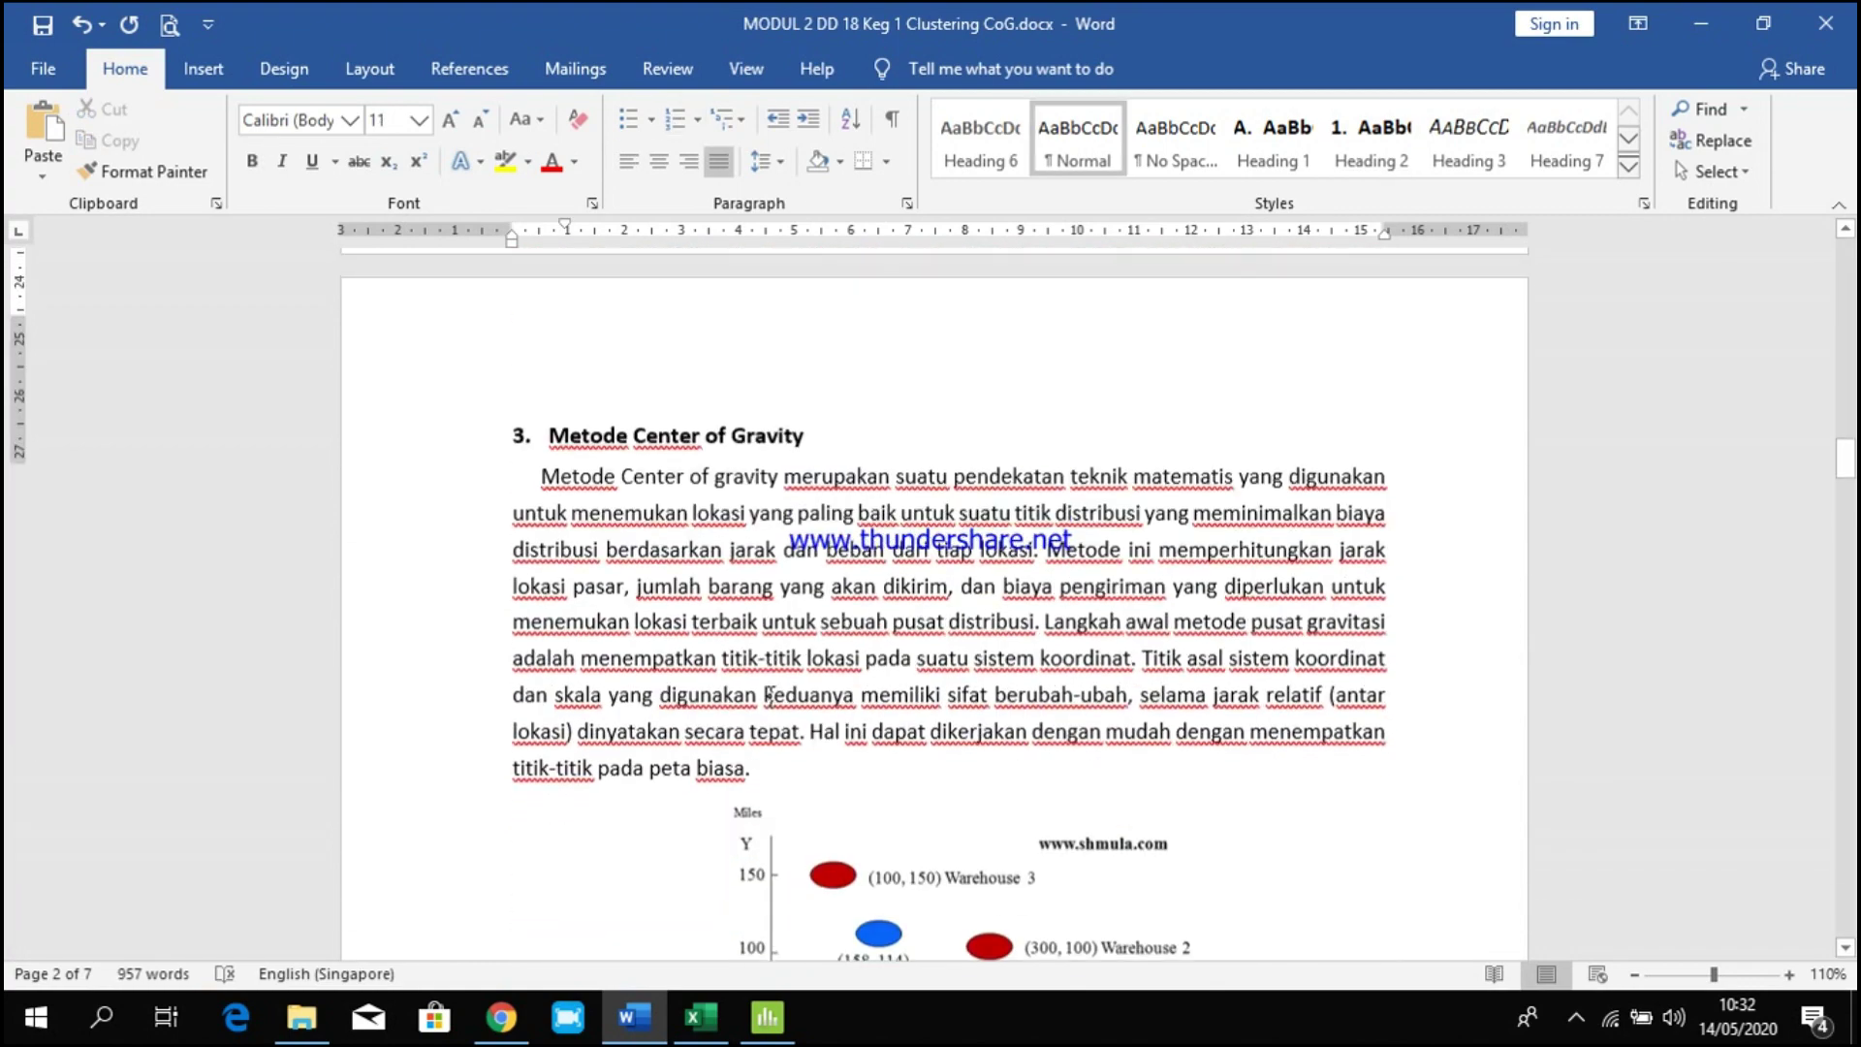
left_click(764, 585)
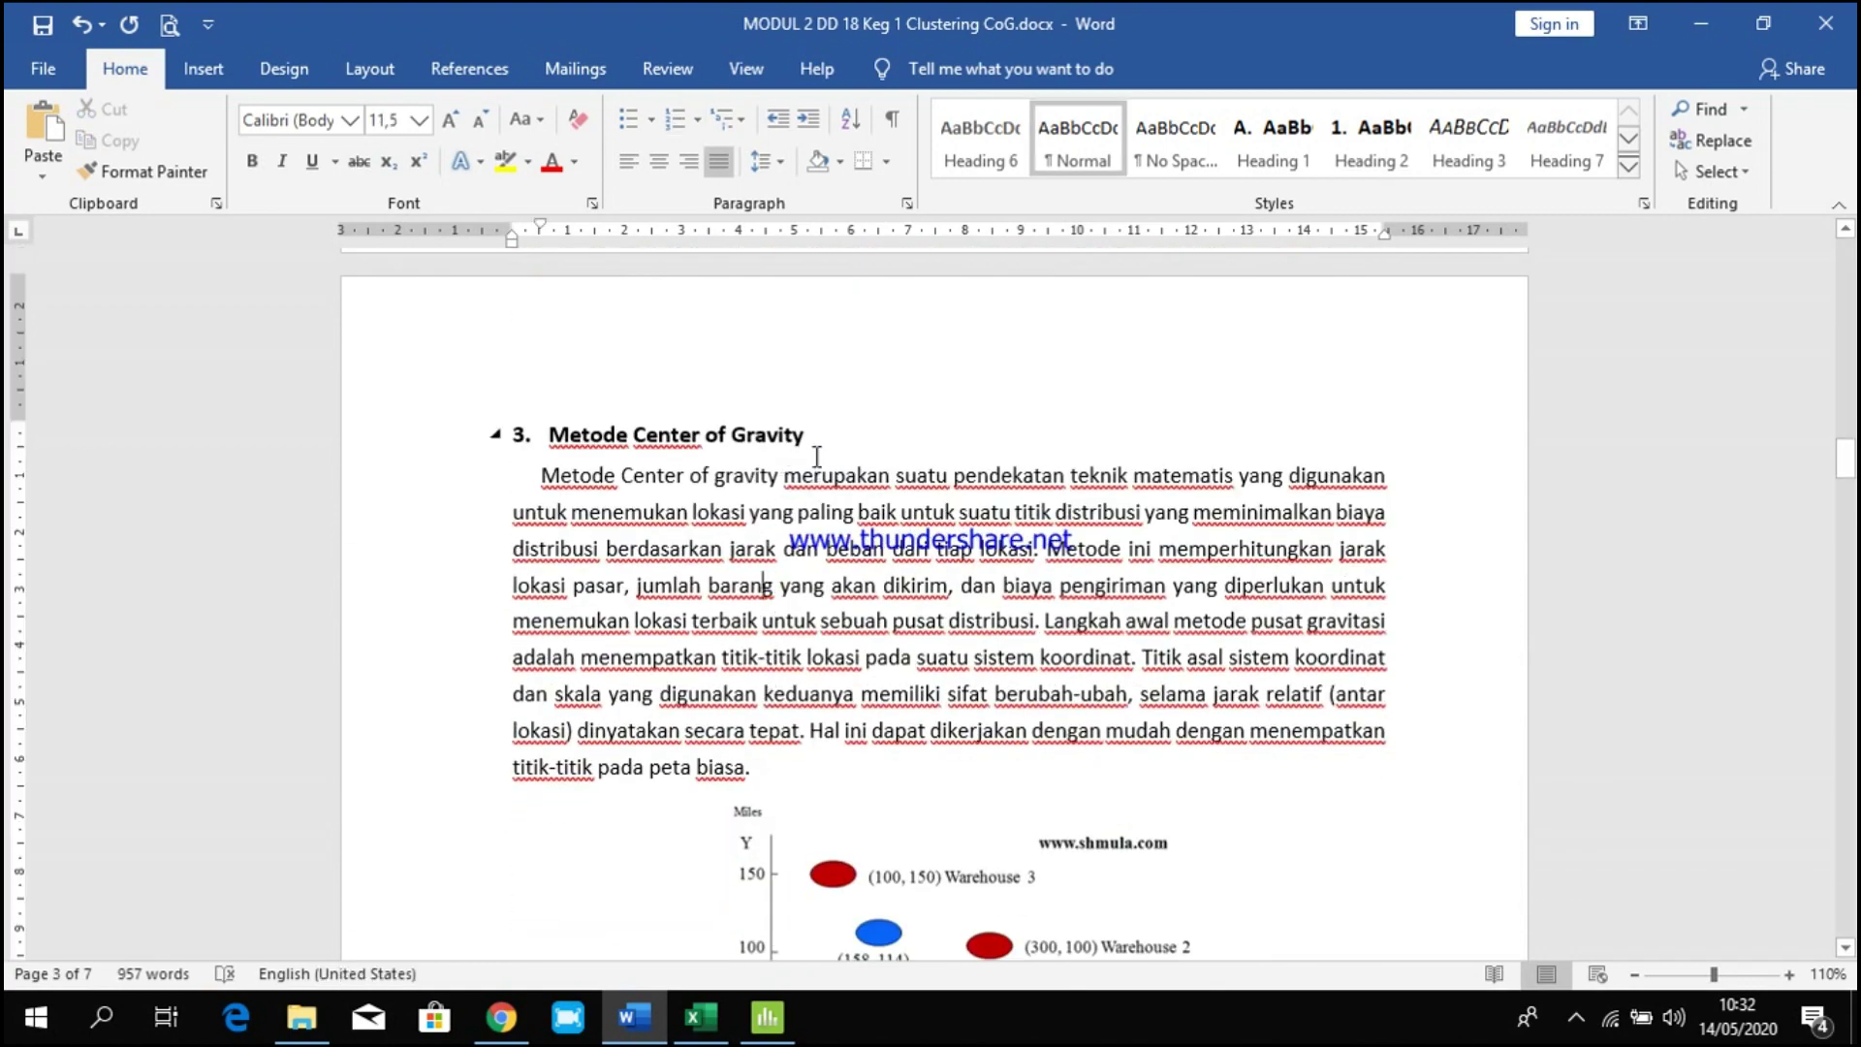
scroll(817, 453, "down", 12)
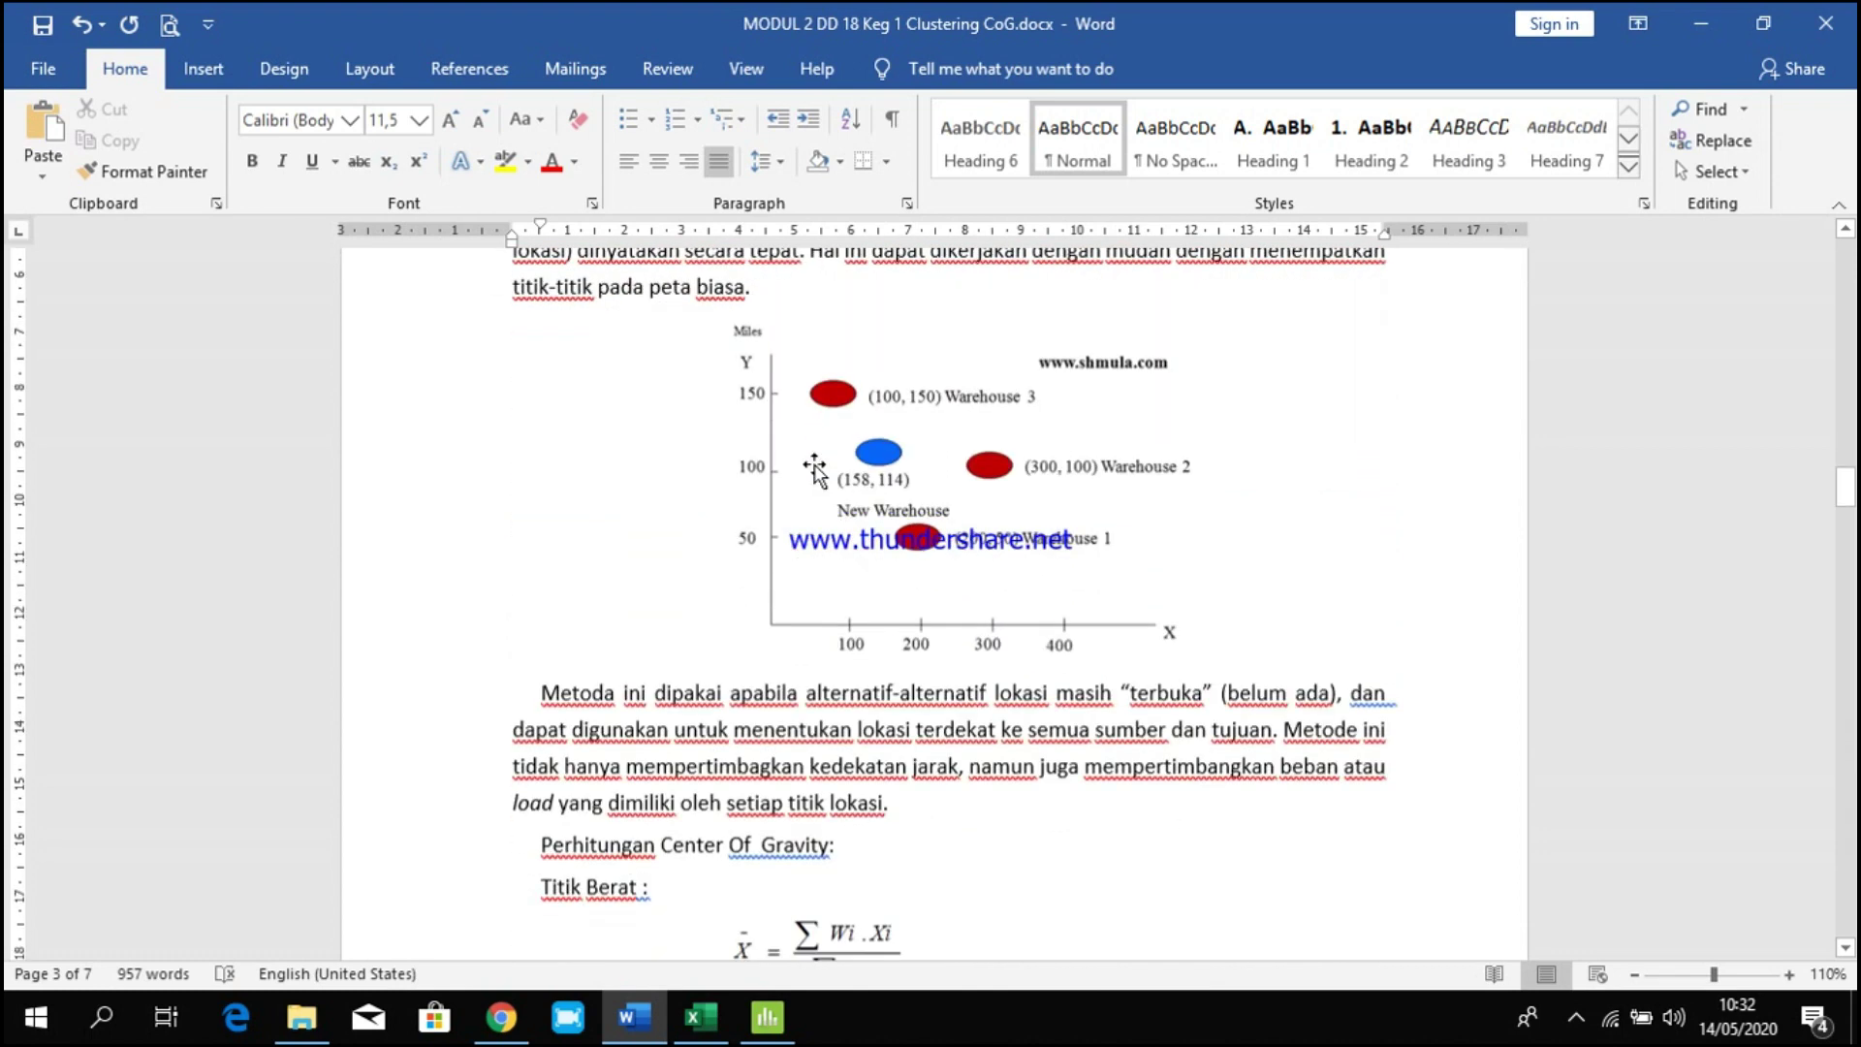
scroll(839, 520, "down", 3)
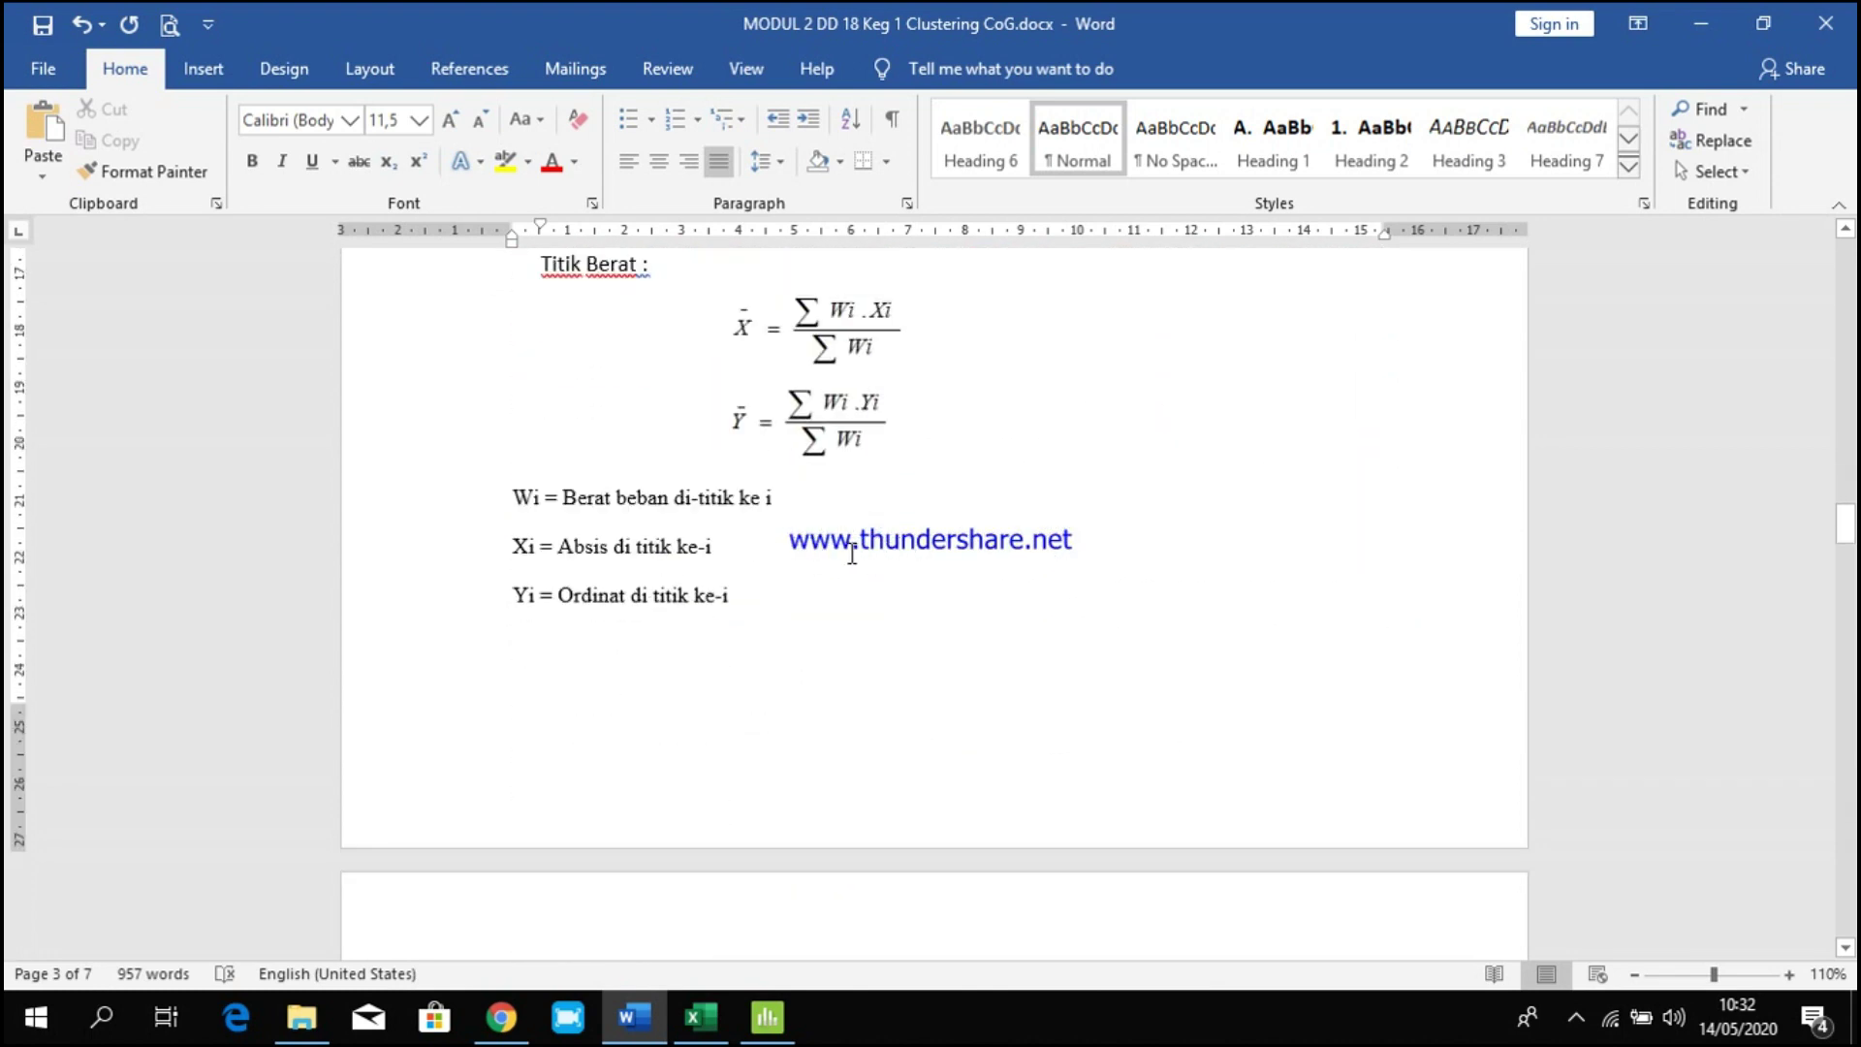
Read the Latihan exercise instructions for charting retailer locations and clustering them in Minitab.
scroll(858, 560, "down", 10)
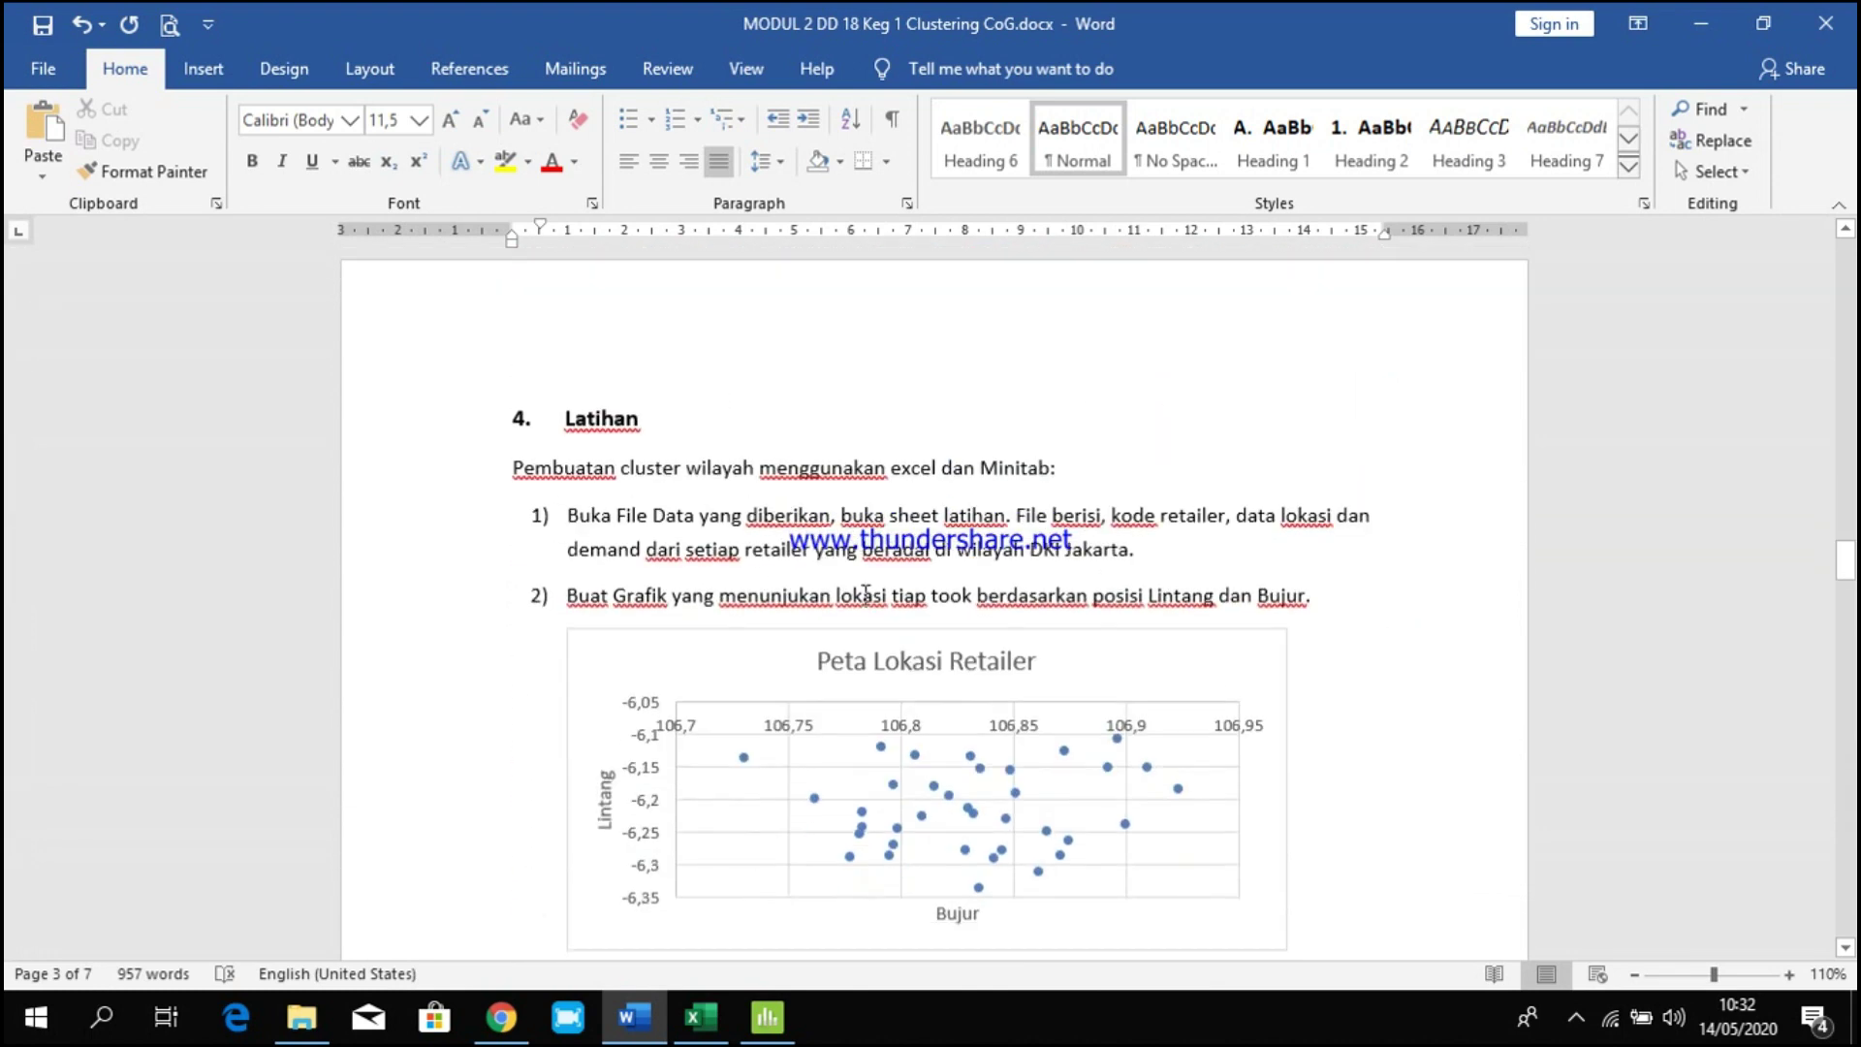
scroll(864, 620, "down", 12)
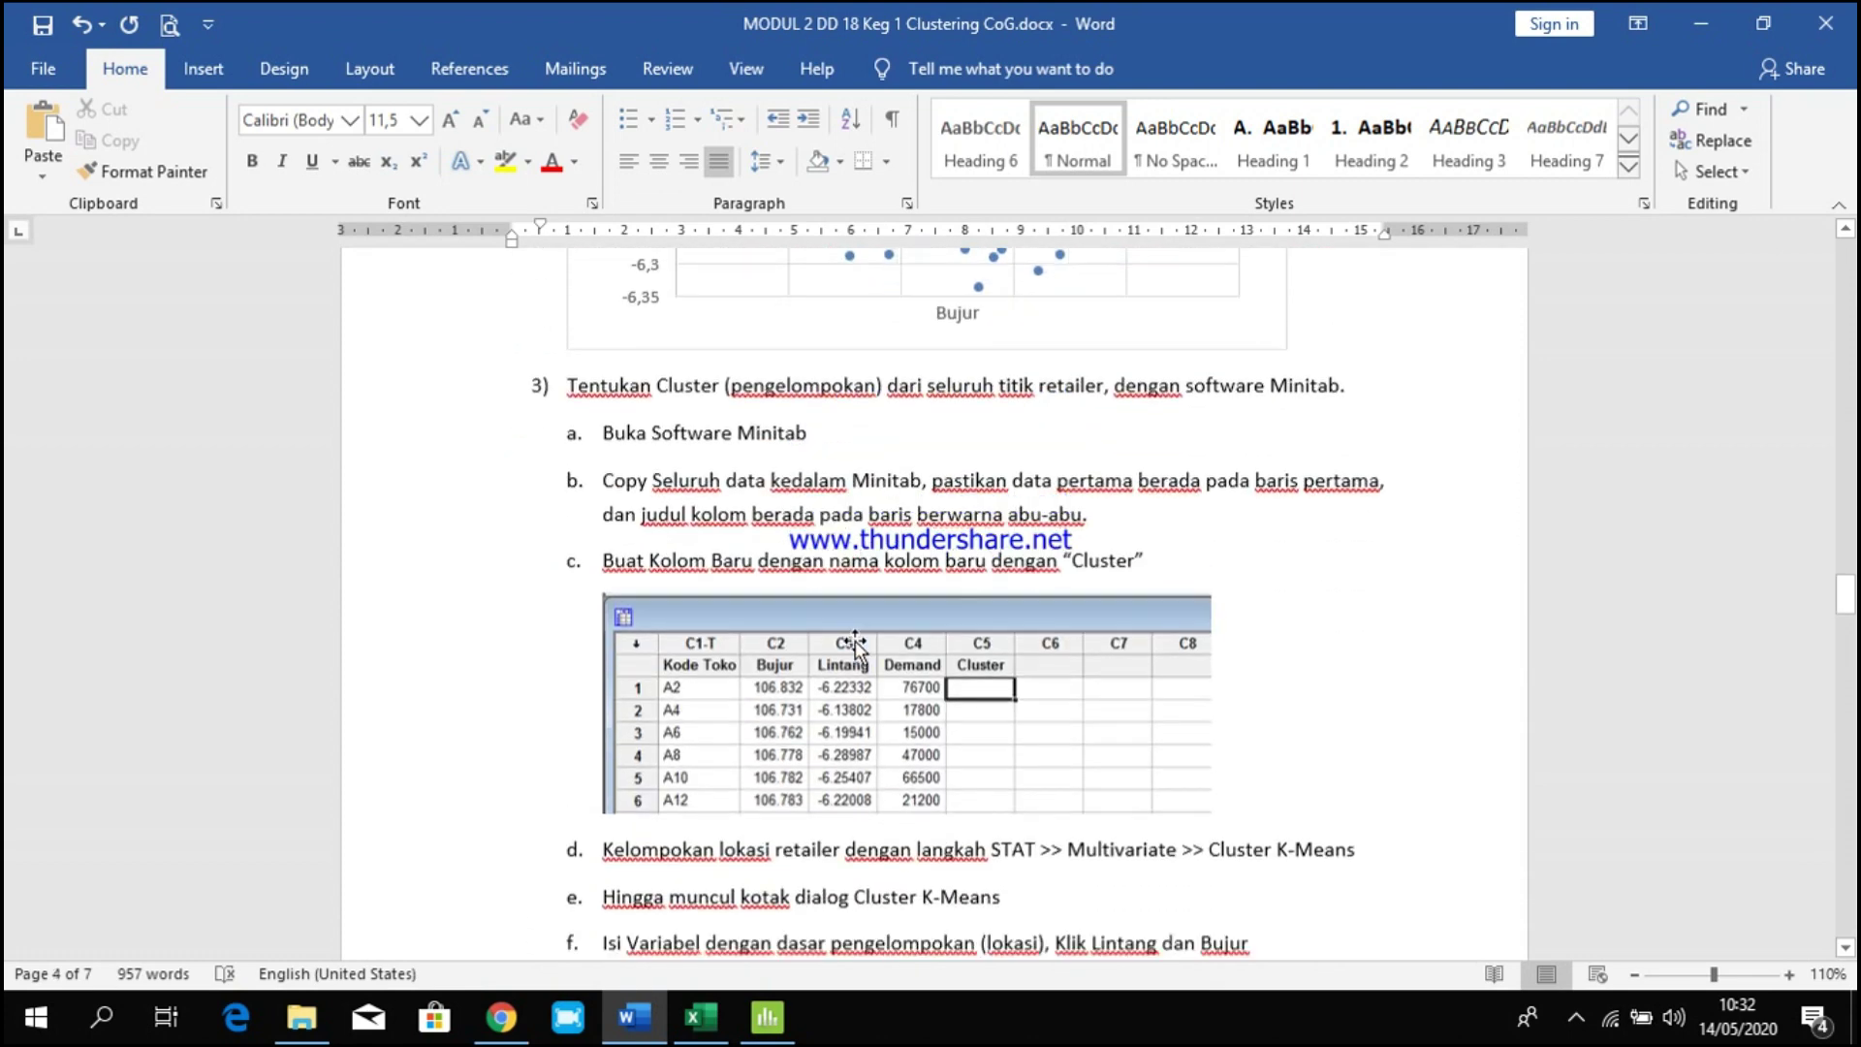
scroll(846, 680, "down", 1)
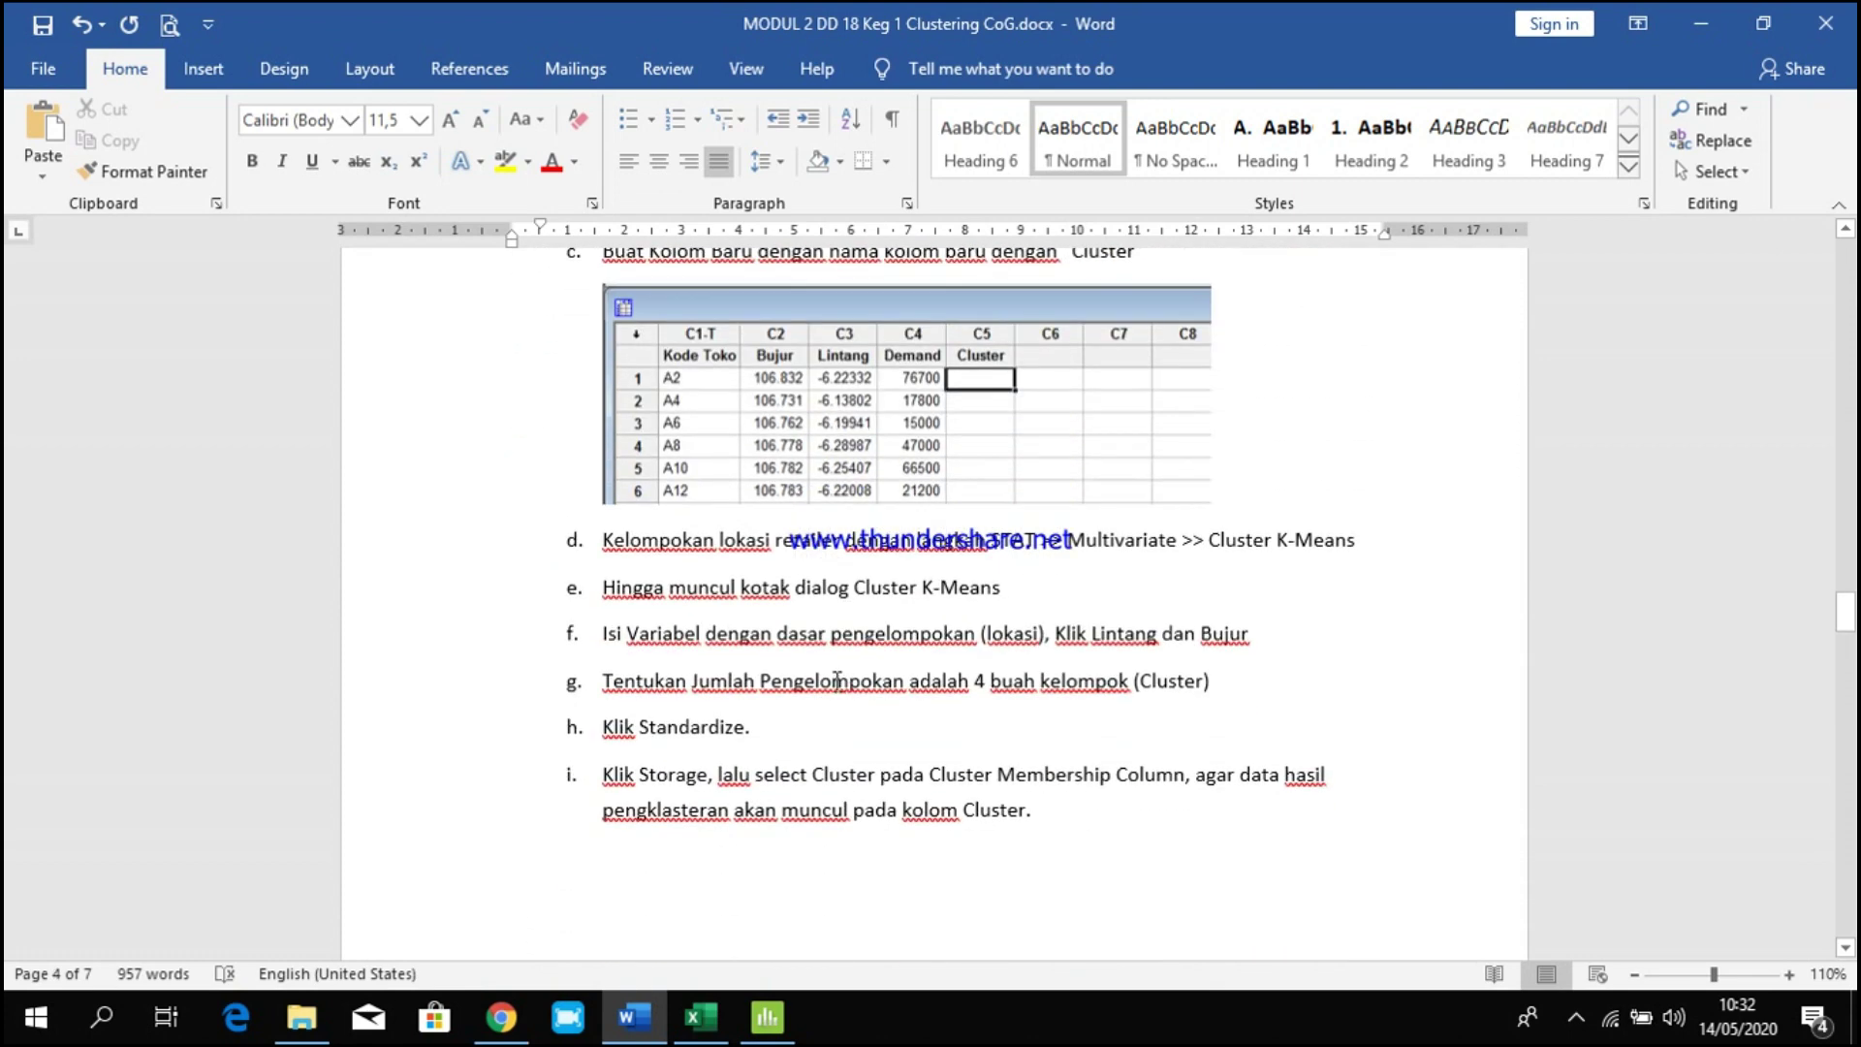
scroll(833, 737, "down", 2)
scroll(851, 789, "up", 4)
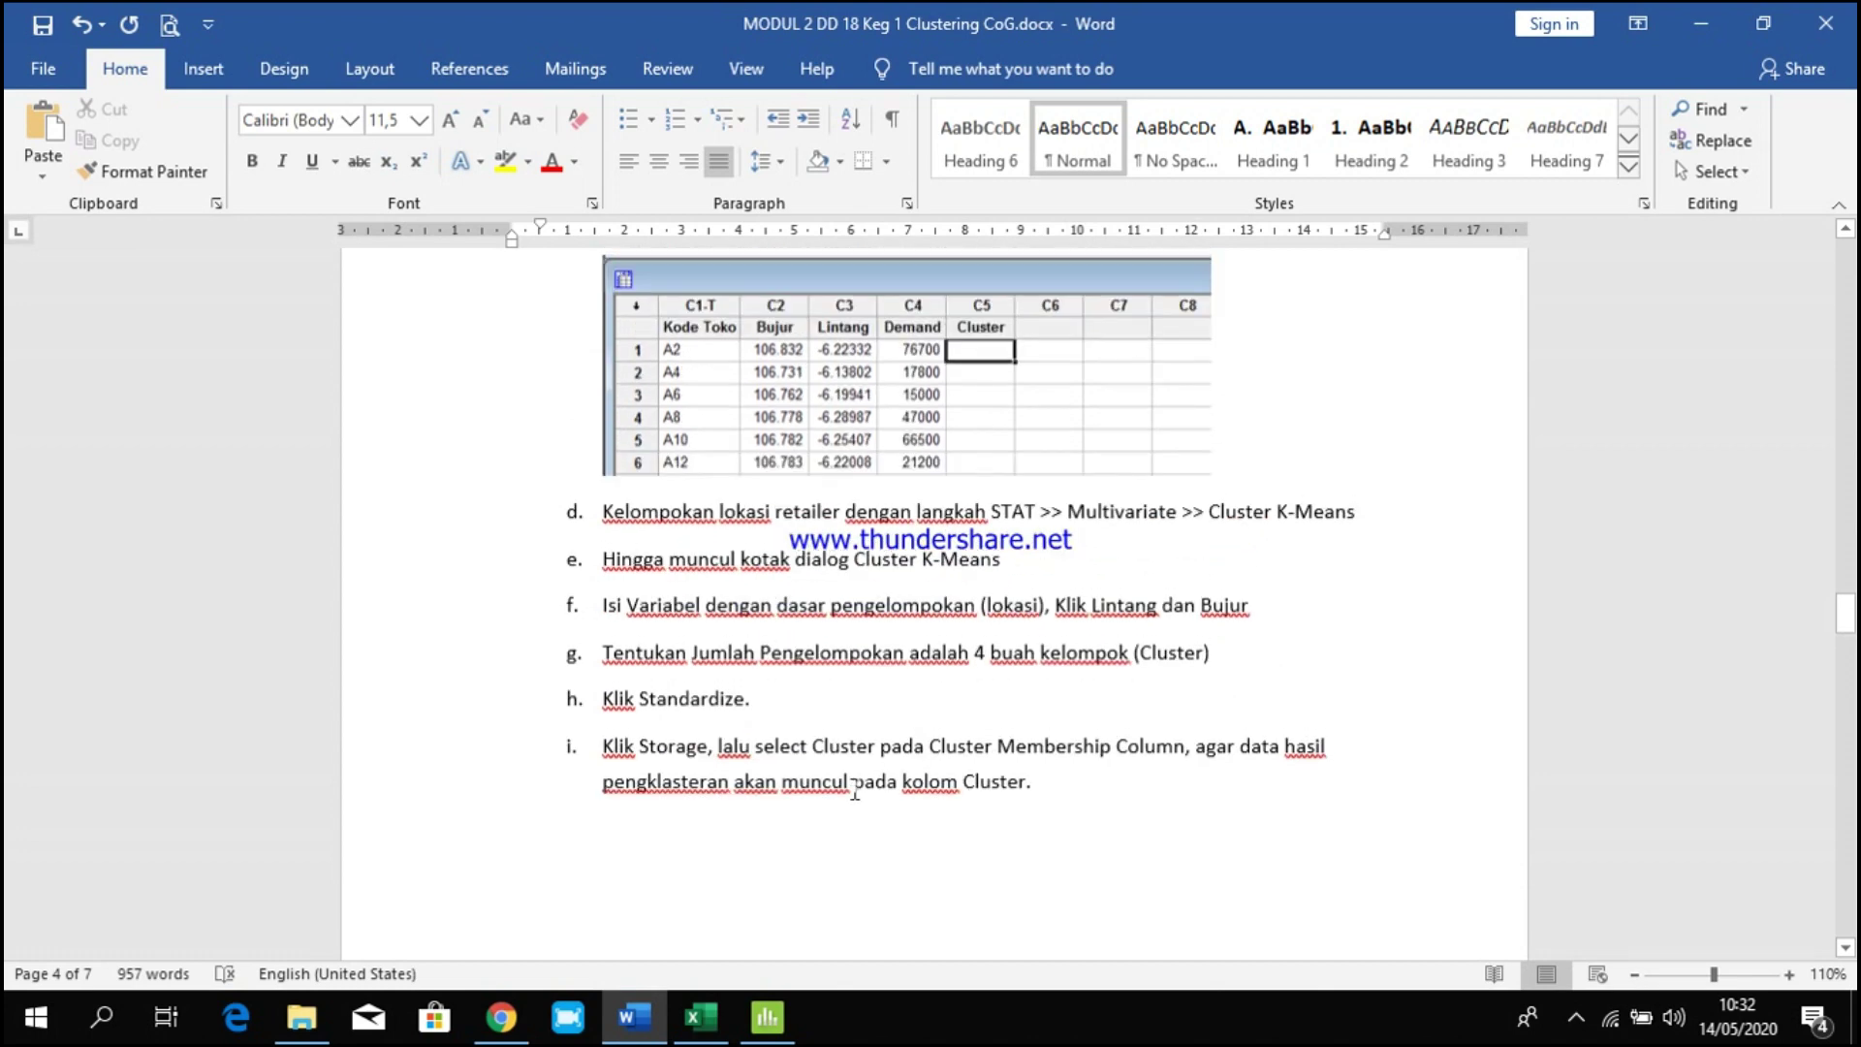
scroll(857, 783, "up", 2)
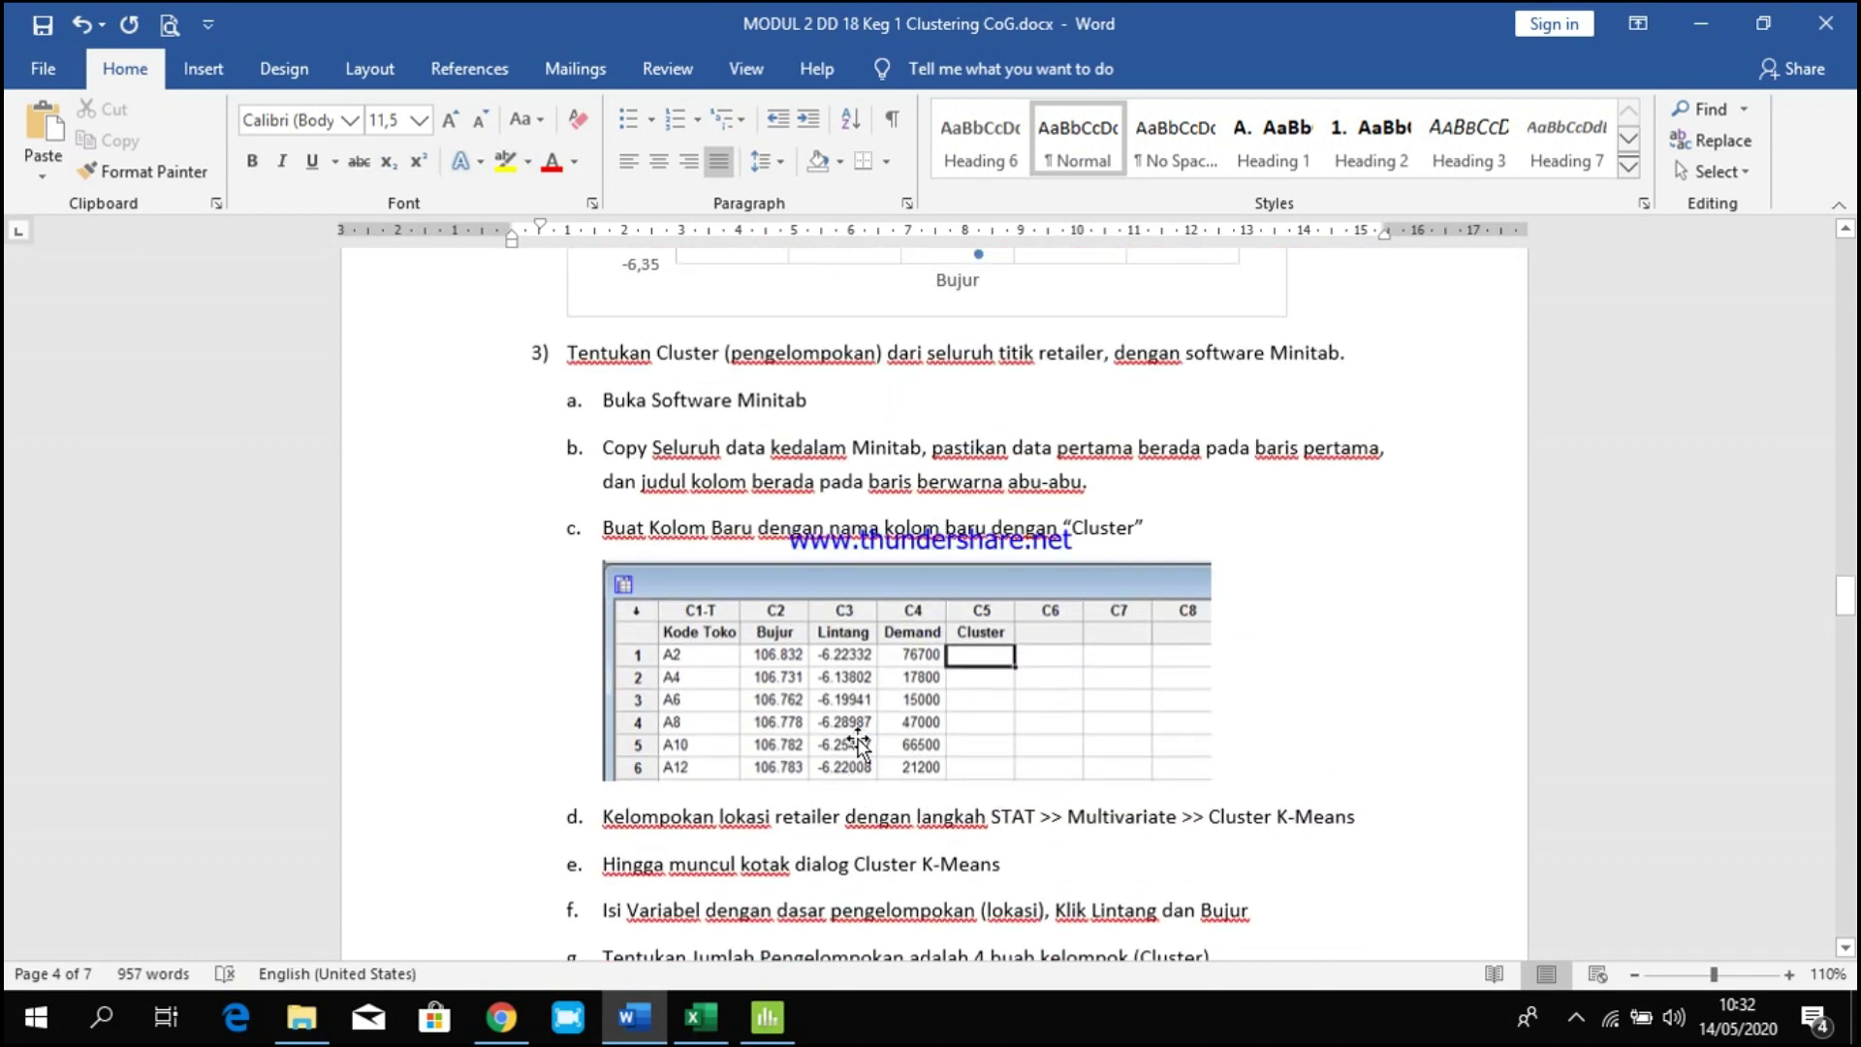
scroll(863, 756, "up", 6)
scroll(889, 742, "up", 8)
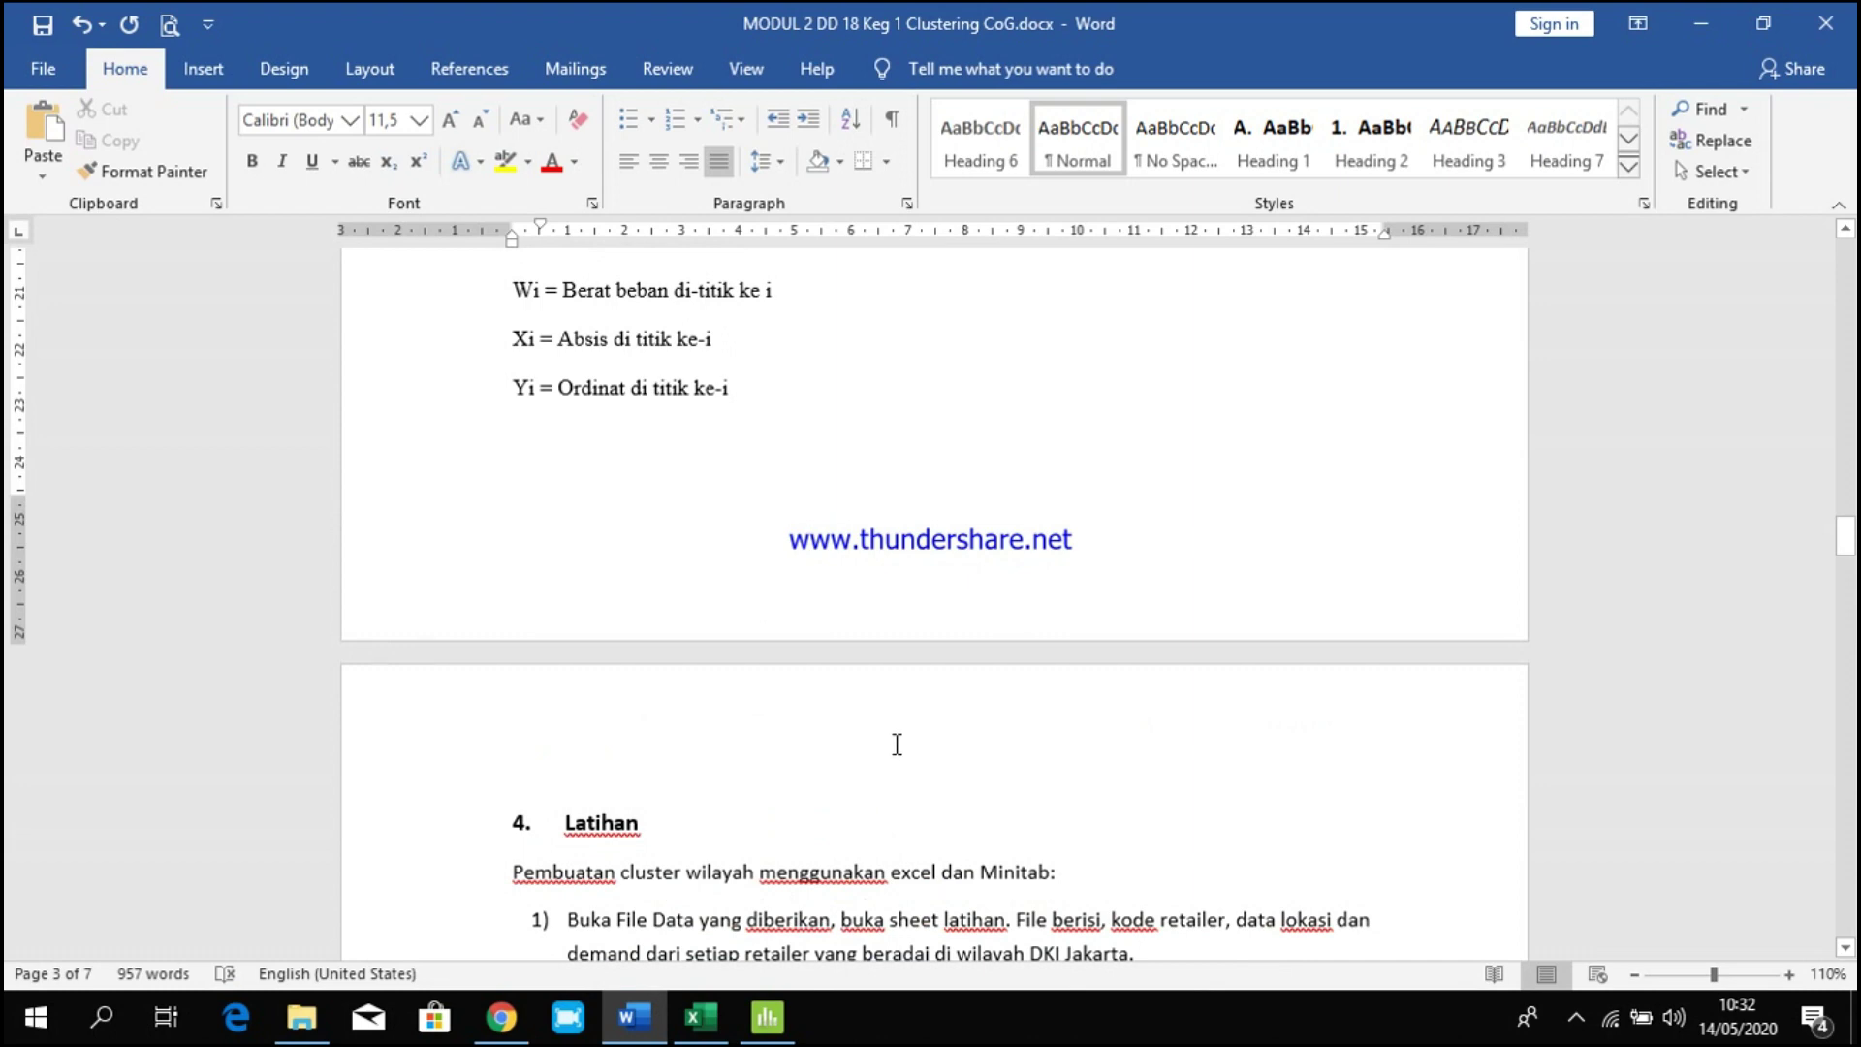
Switch to the Excel workbook MOD 19 Penentuan Lokasi Mod 2 Keg1.xlsx and look over its Latihan and FORMATIF sheets.
left_click(703, 1030)
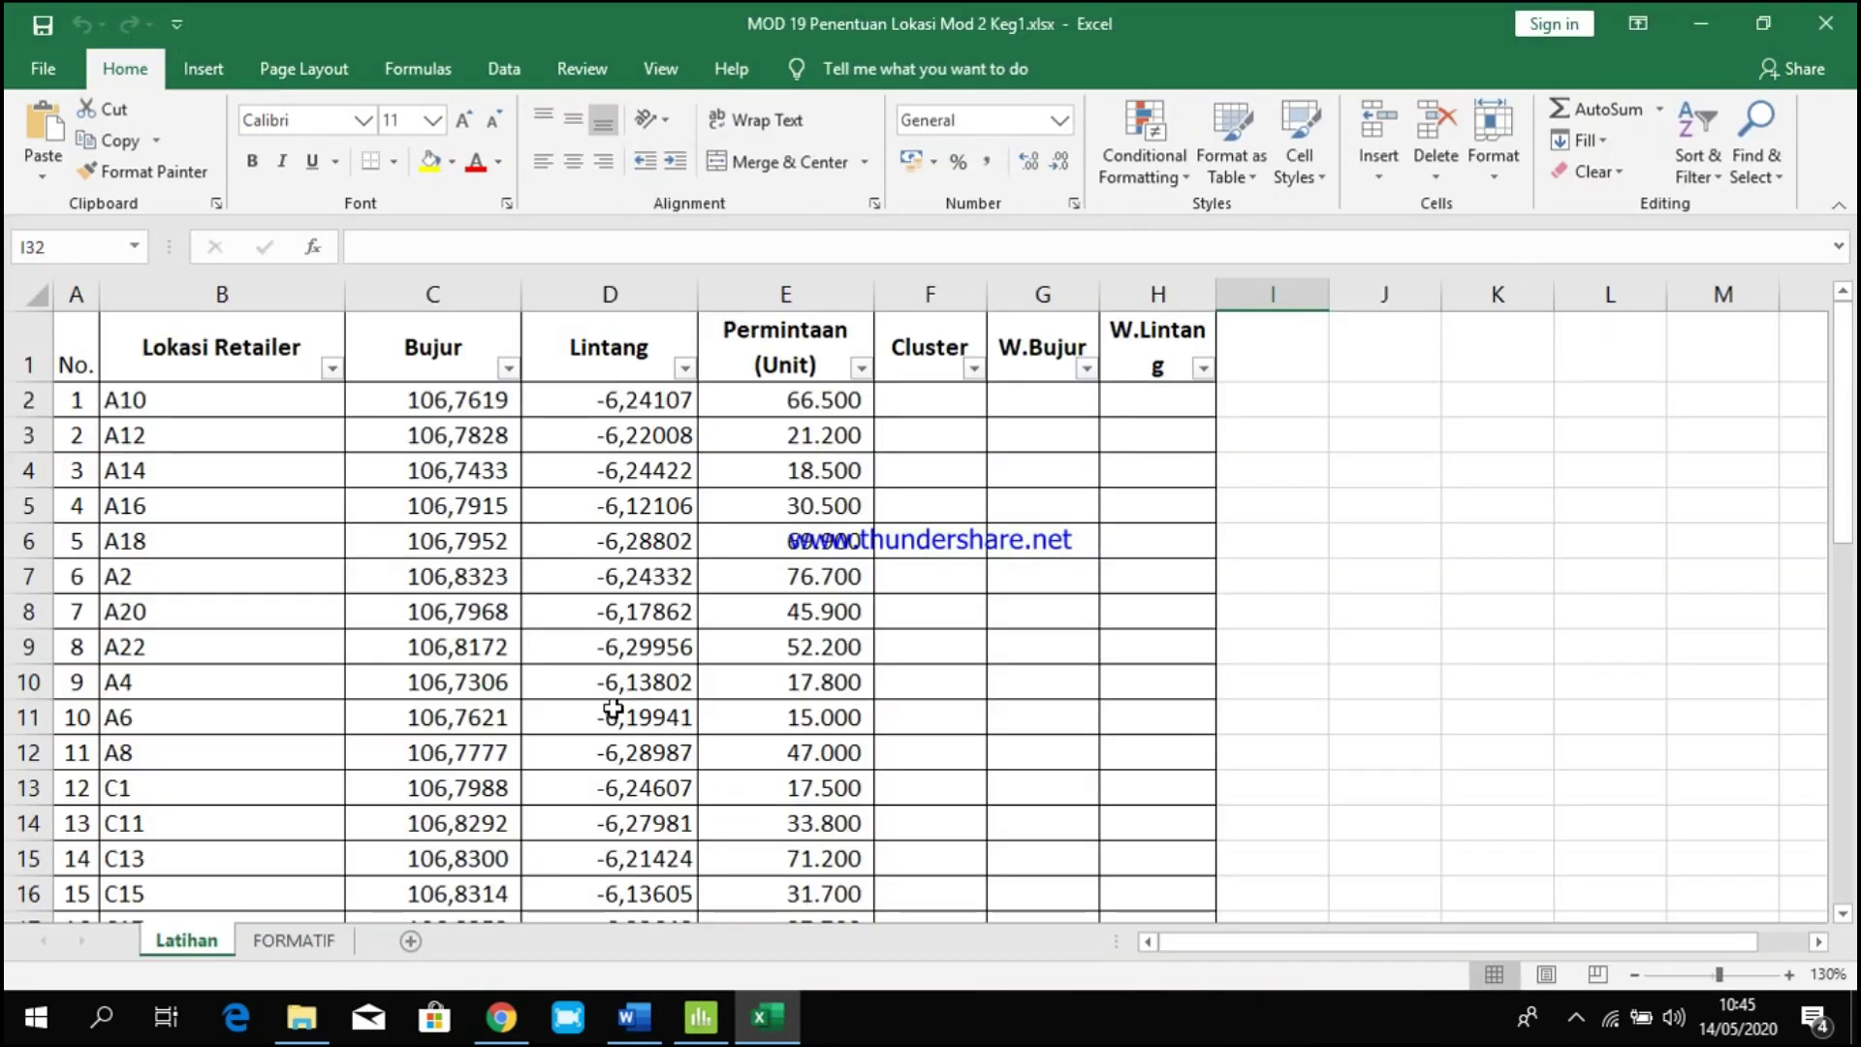
scroll(701, 675, "down", 2)
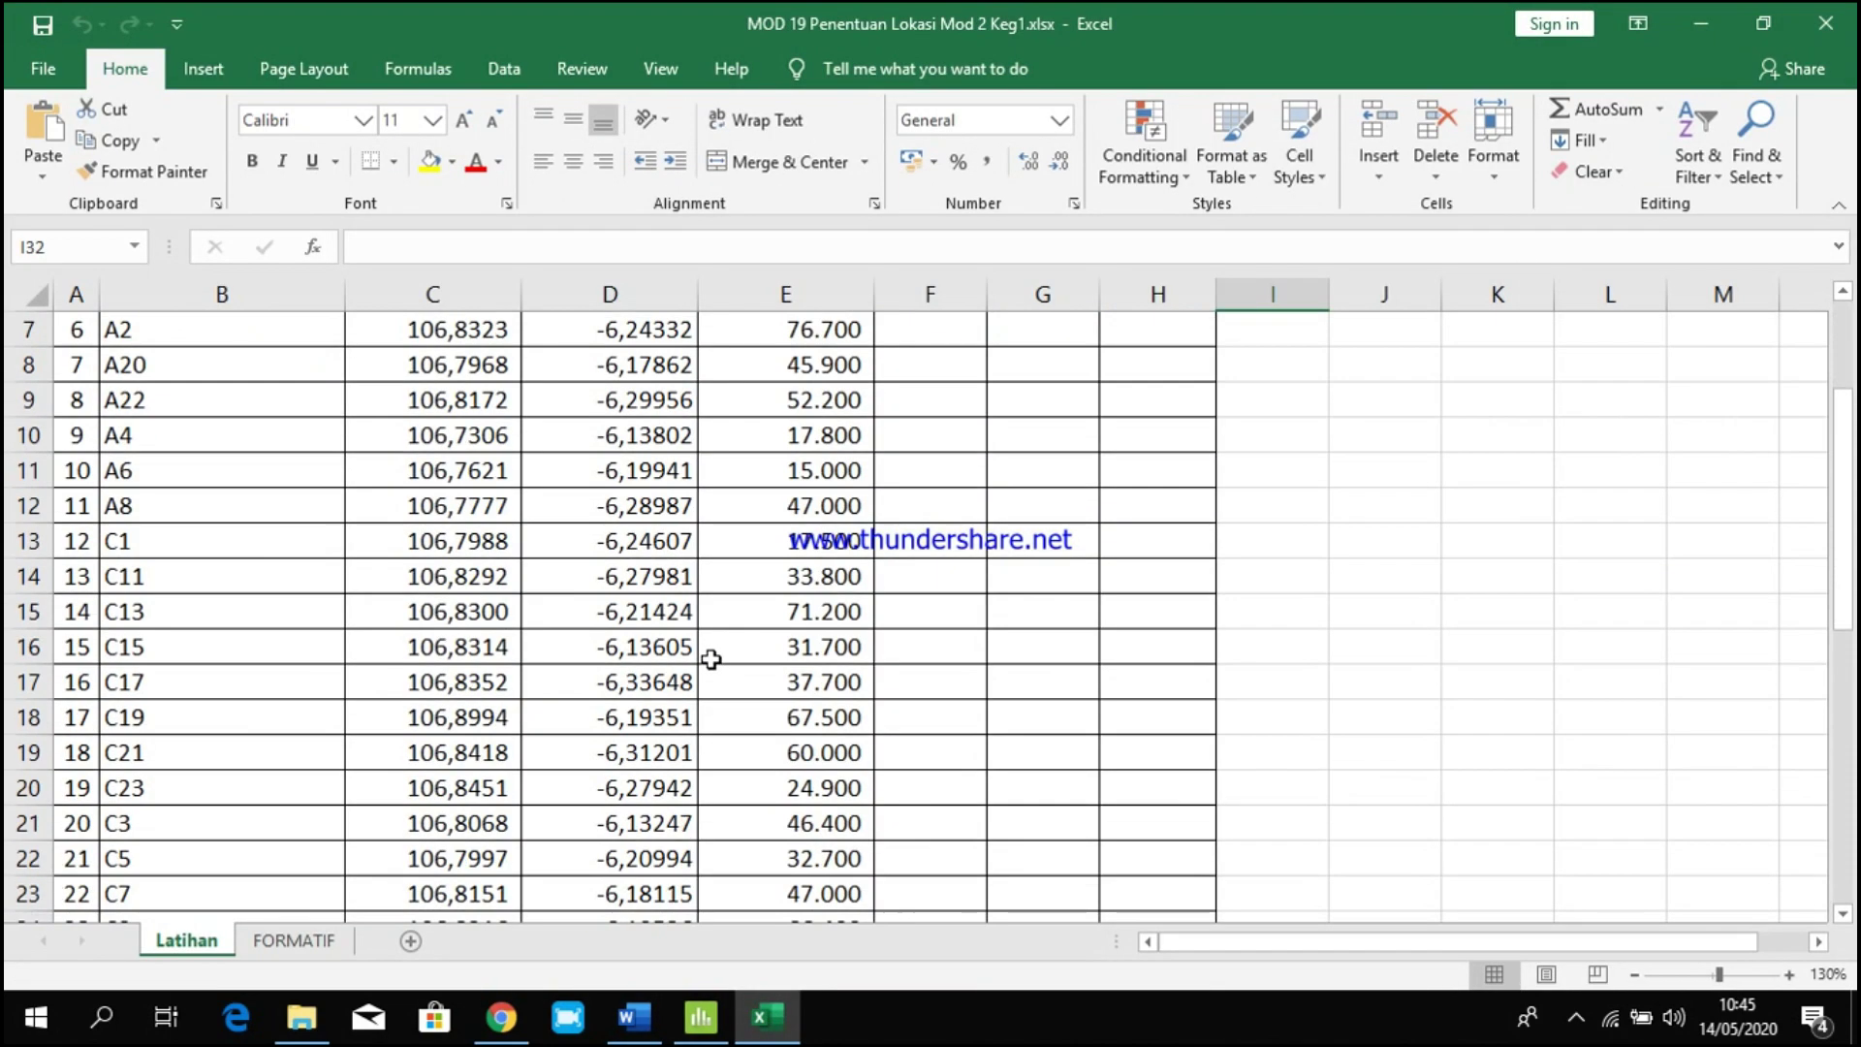
scroll(711, 659, "up", 2)
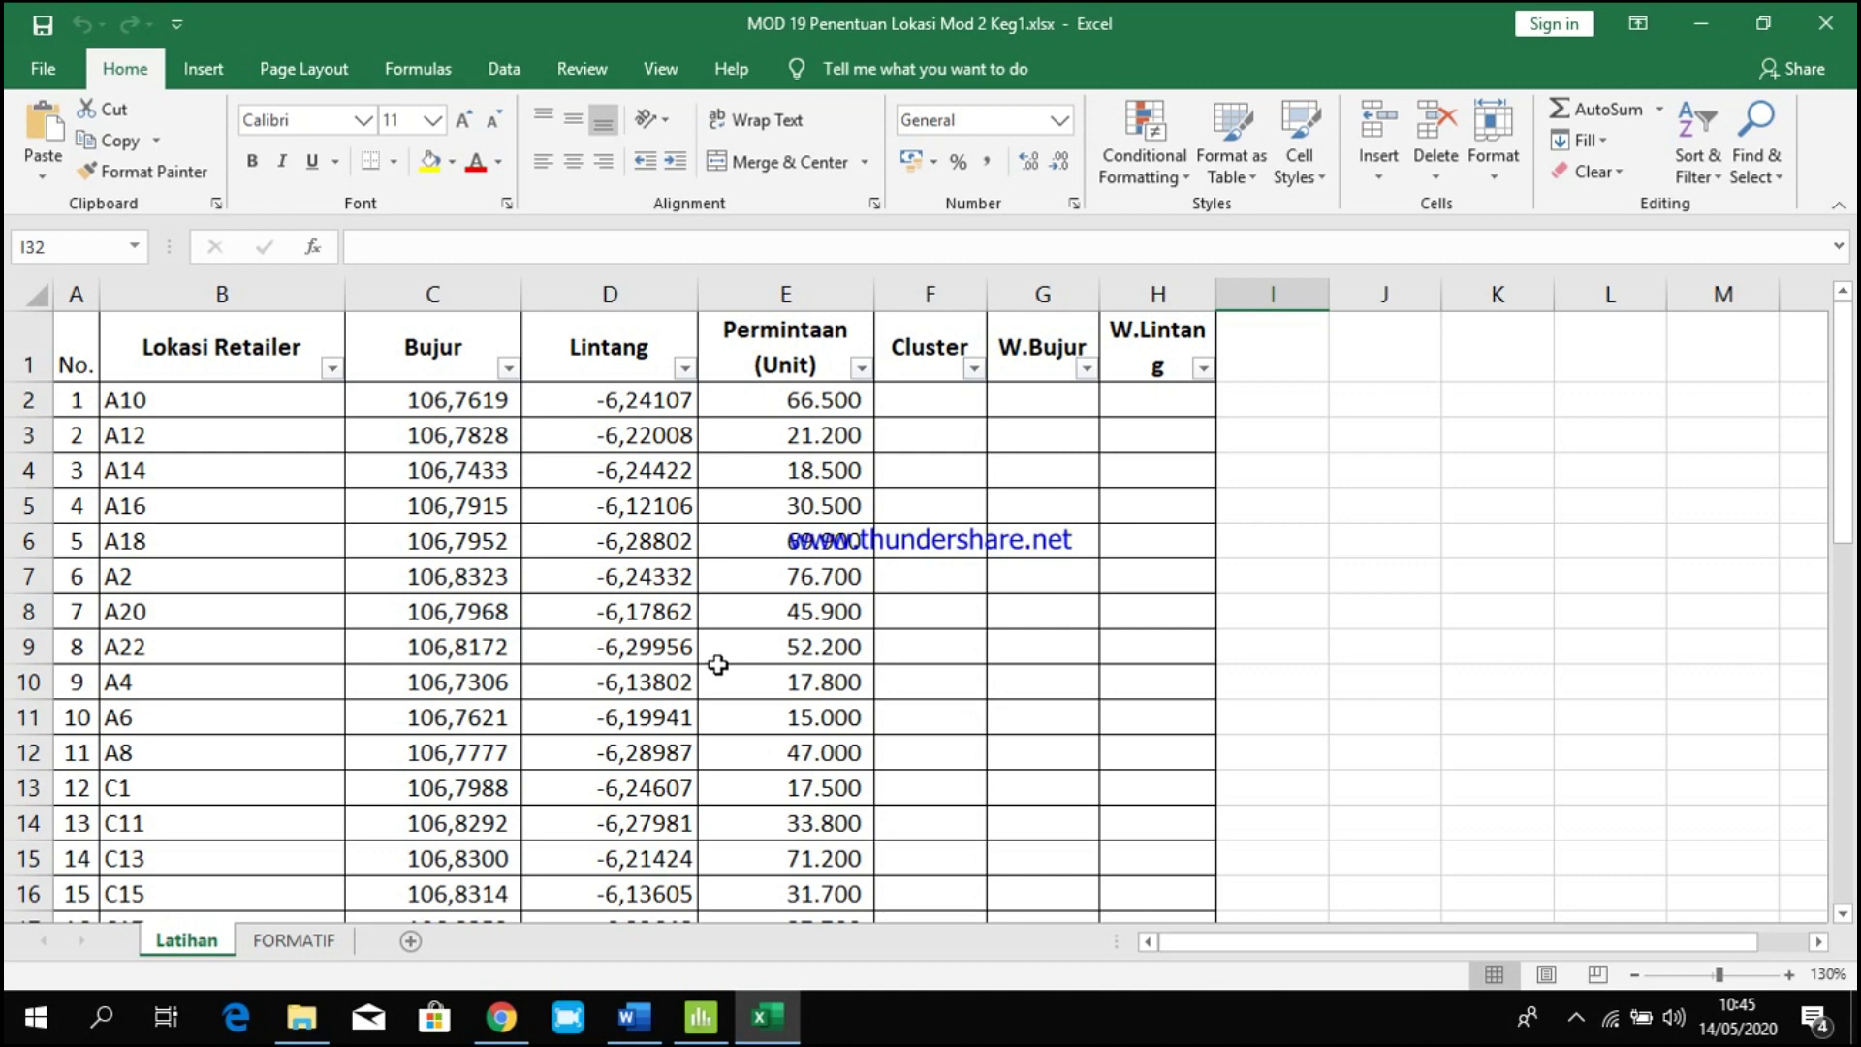
left_click(320, 940)
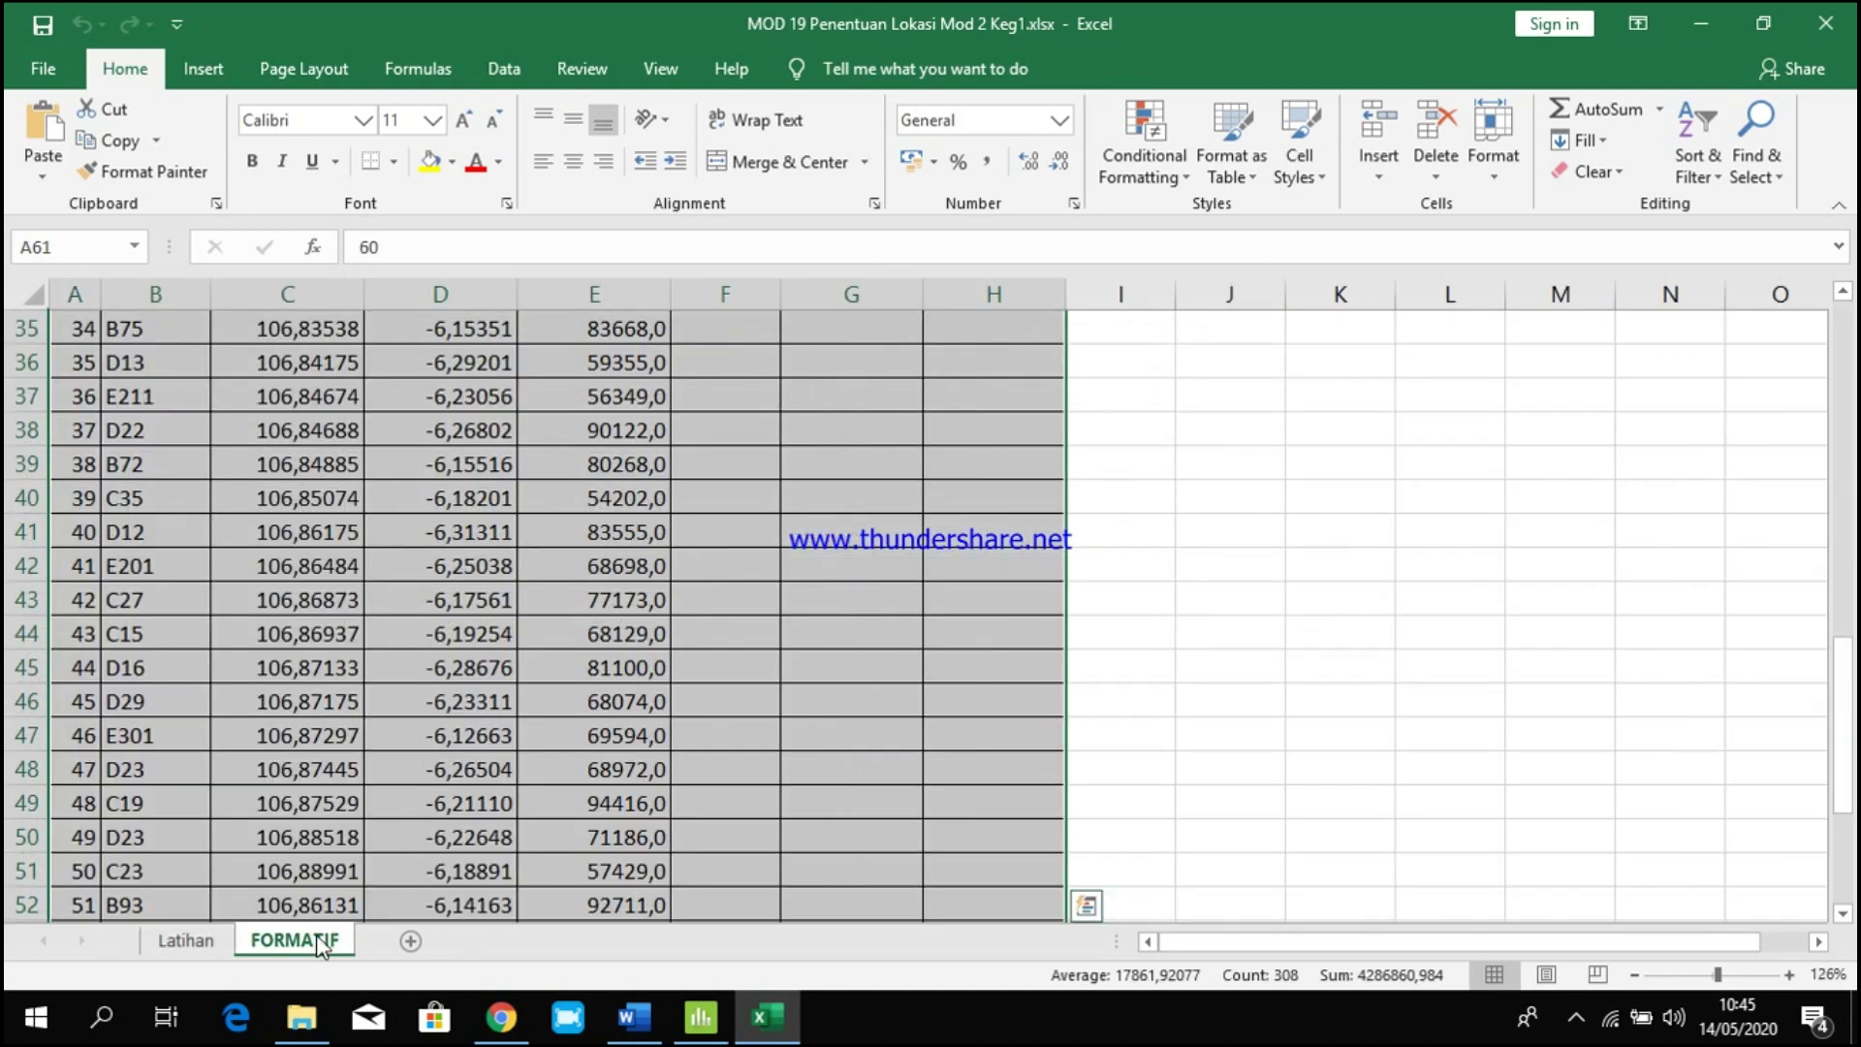
left_click(185, 940)
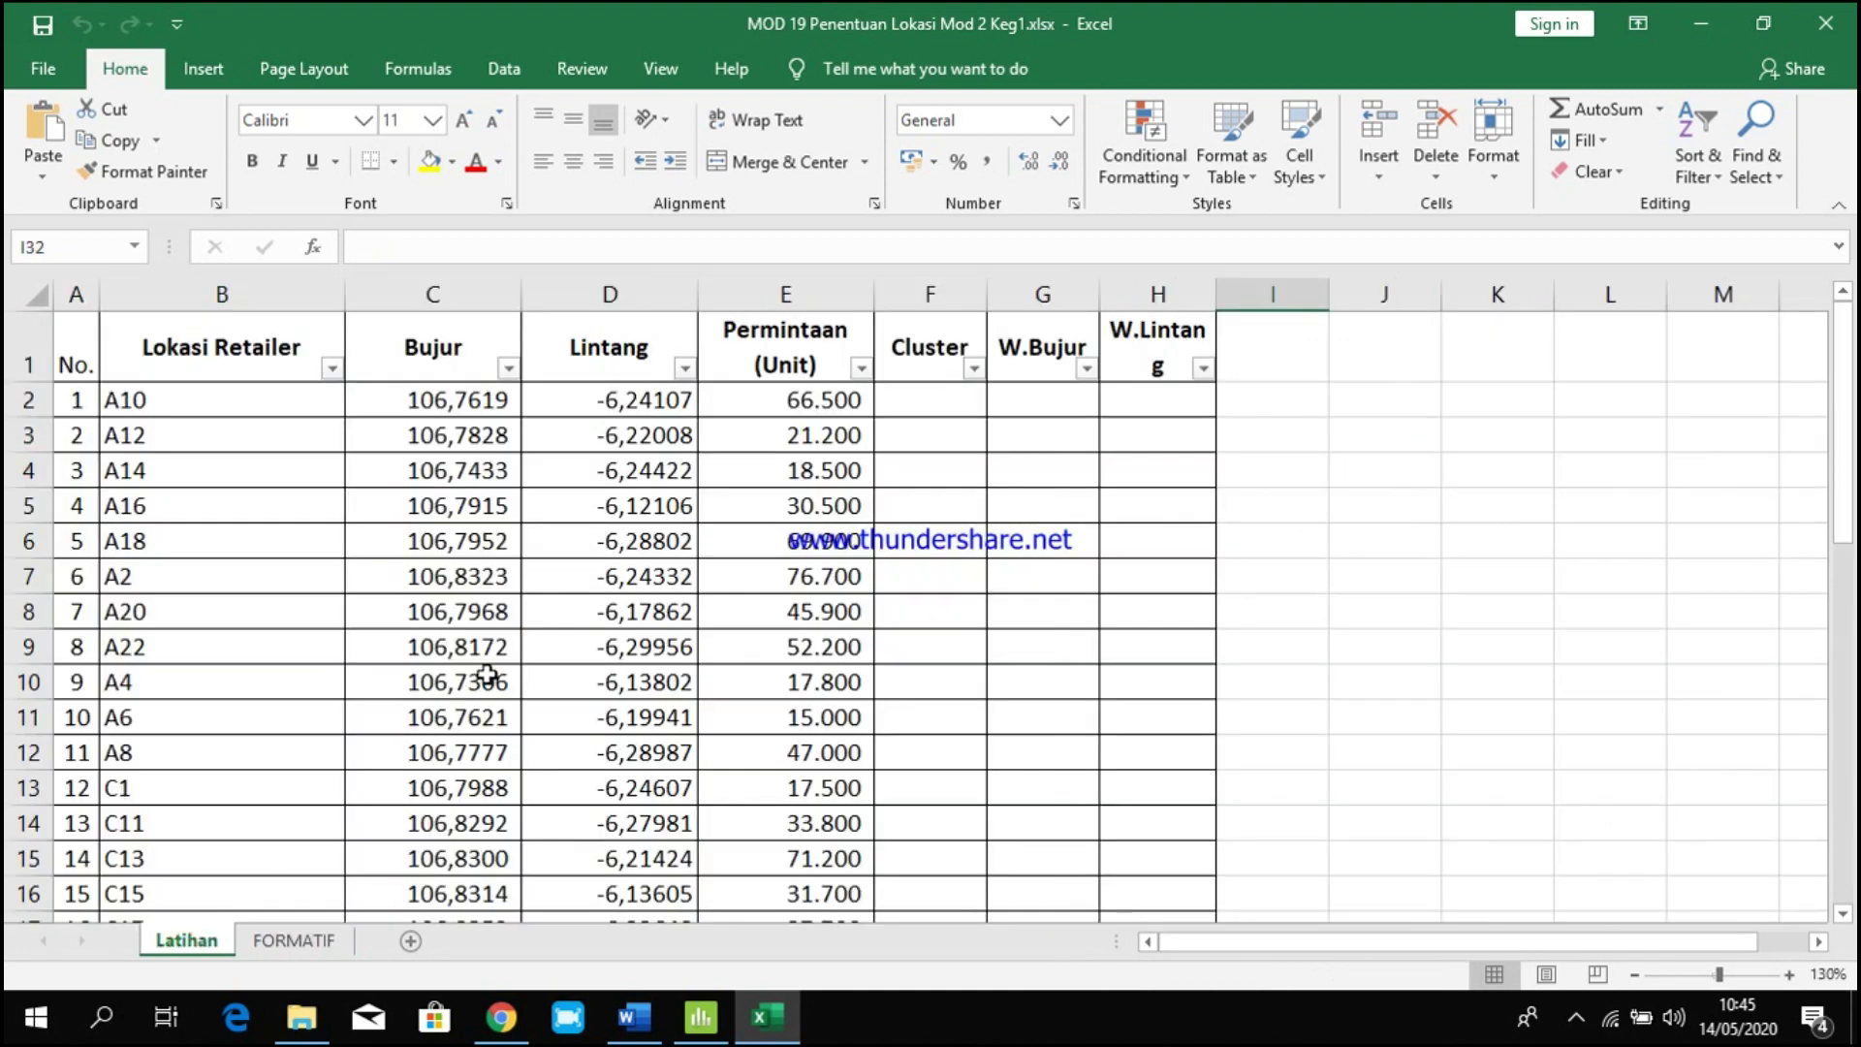
Examine the Lokasi Retailer, Bujur, Lintang and Permintaan (Unit) columns of the retailer table on the Latihan sheet.
left_click(218, 564)
left_click(475, 509)
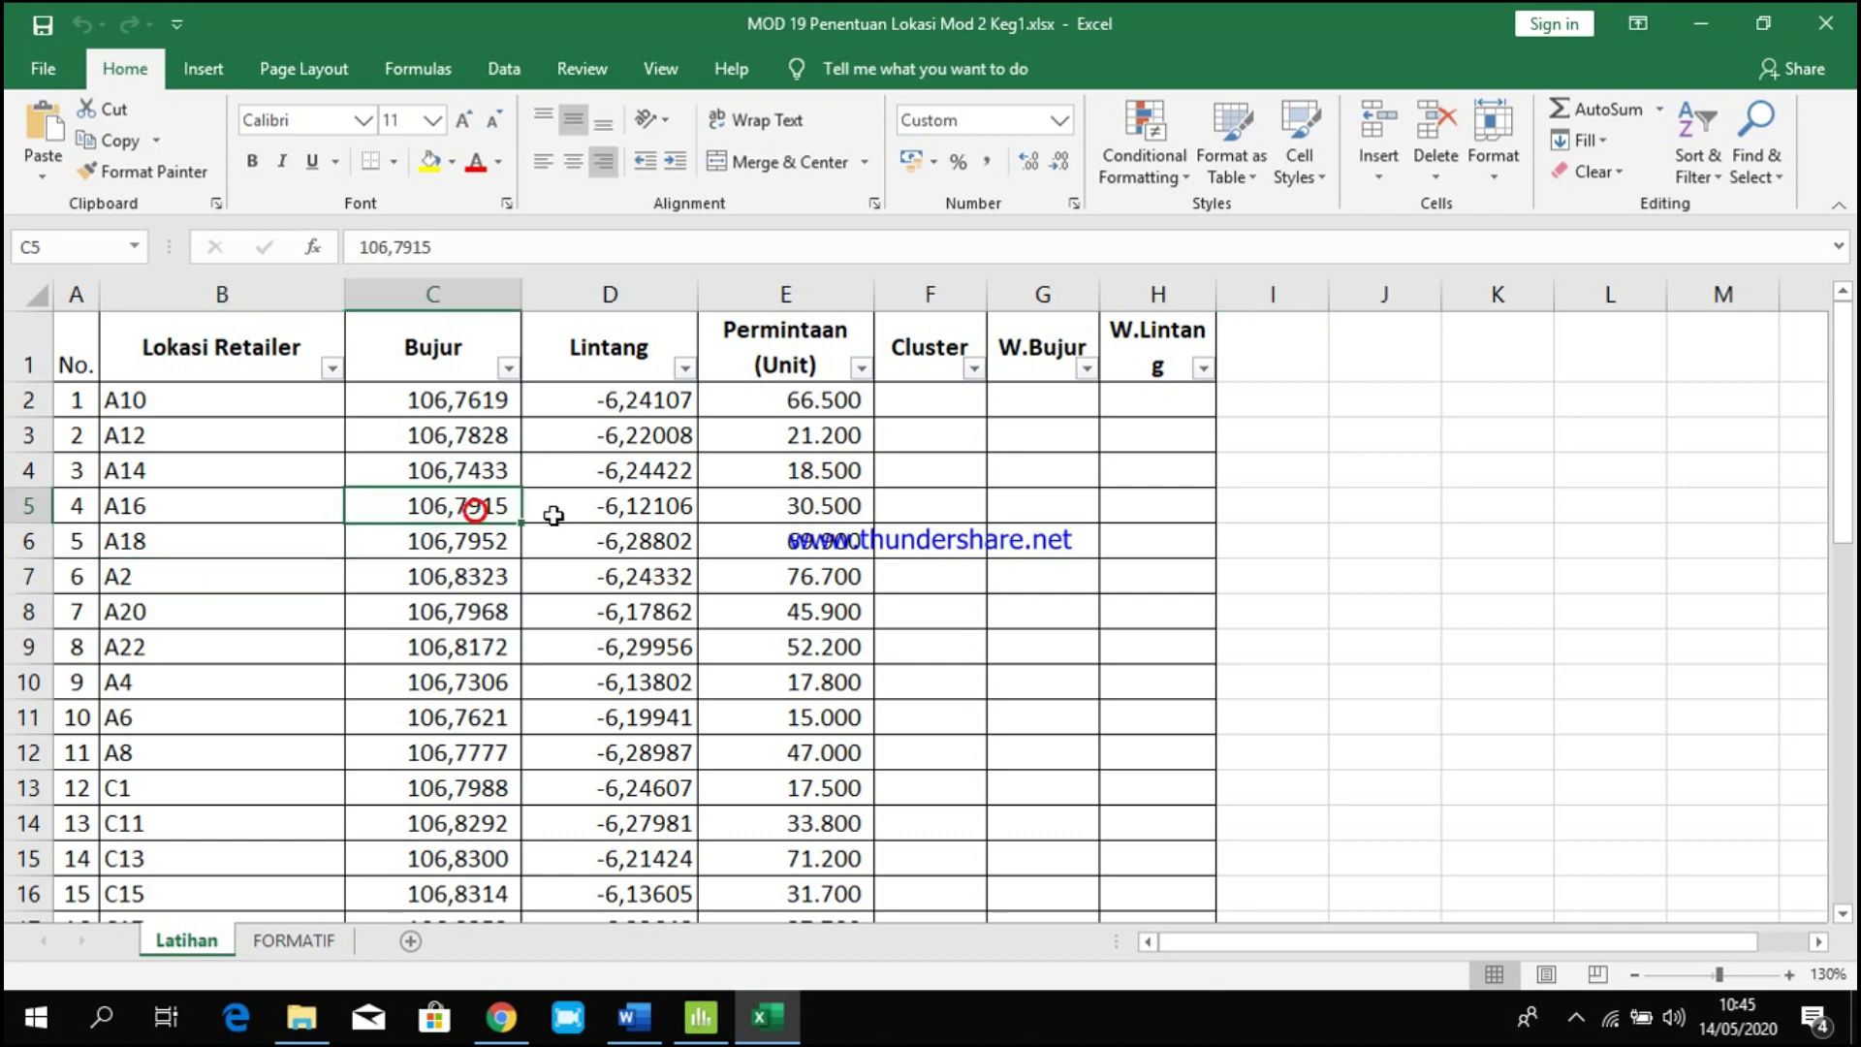
left_click(599, 513)
left_click(771, 518)
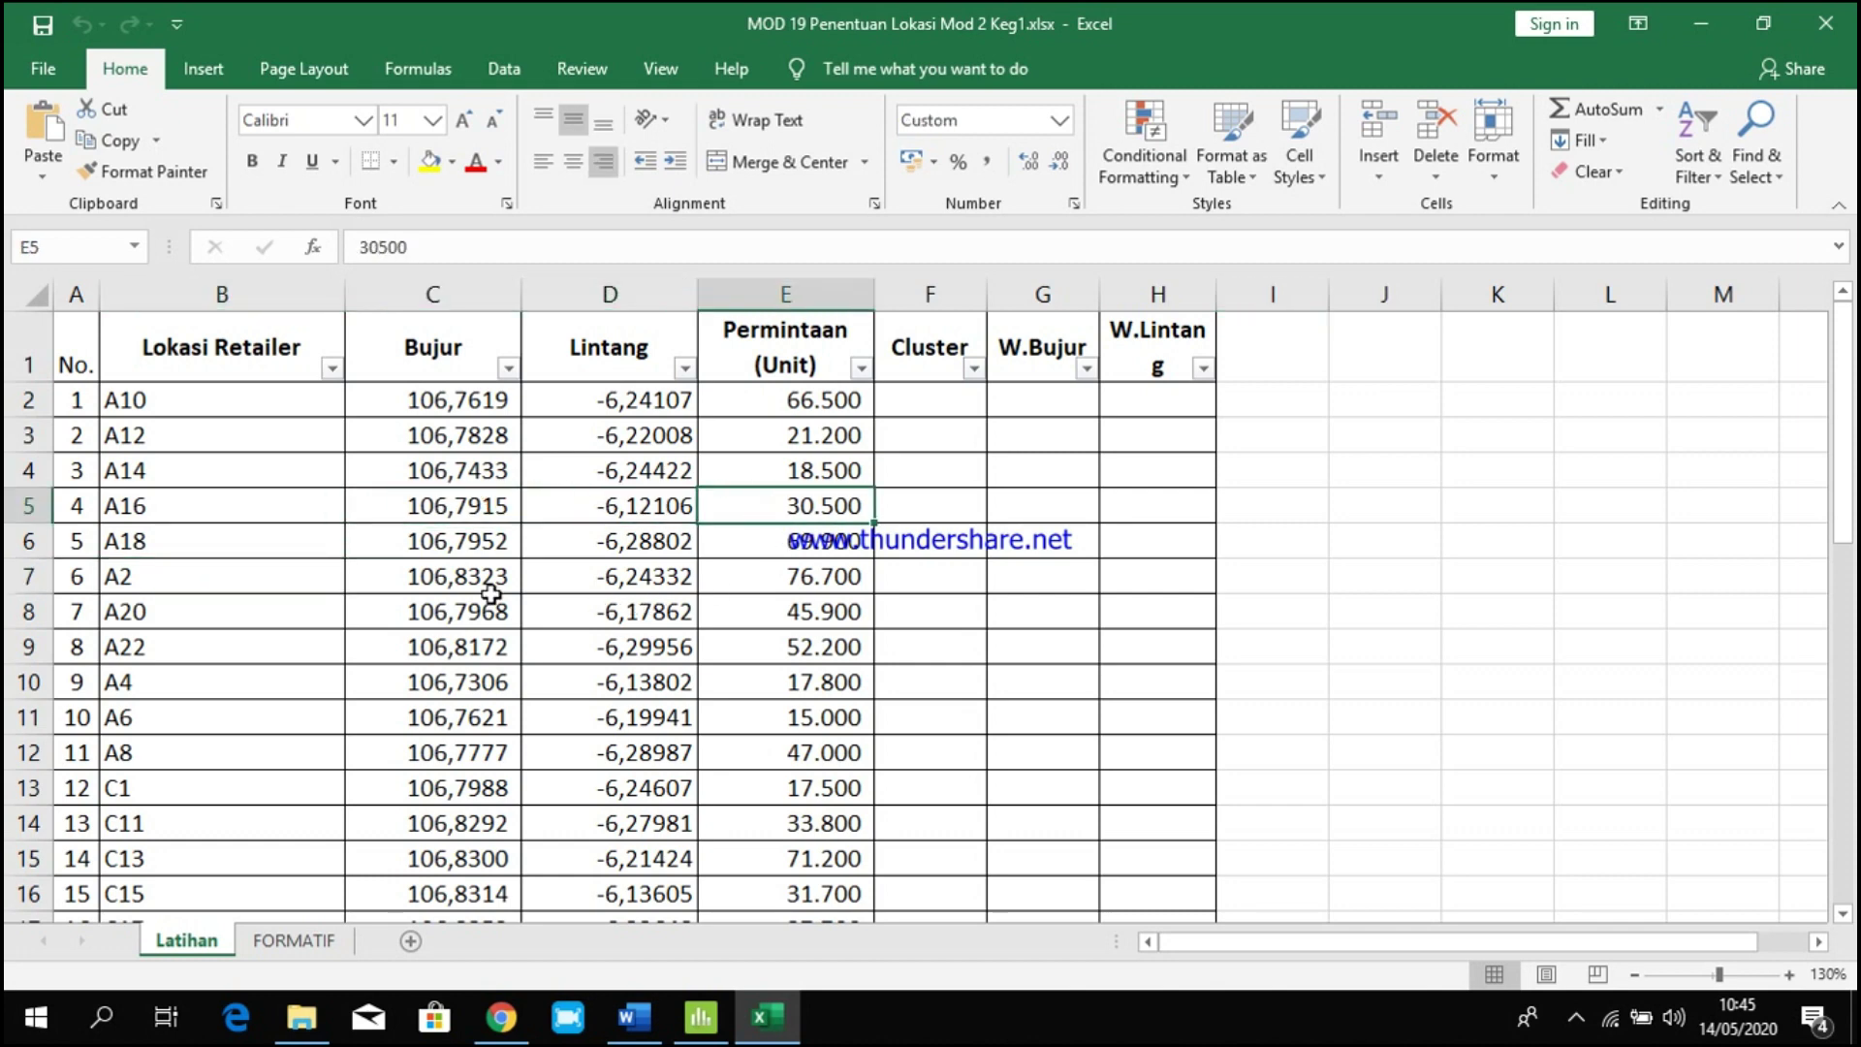
left_click(209, 538)
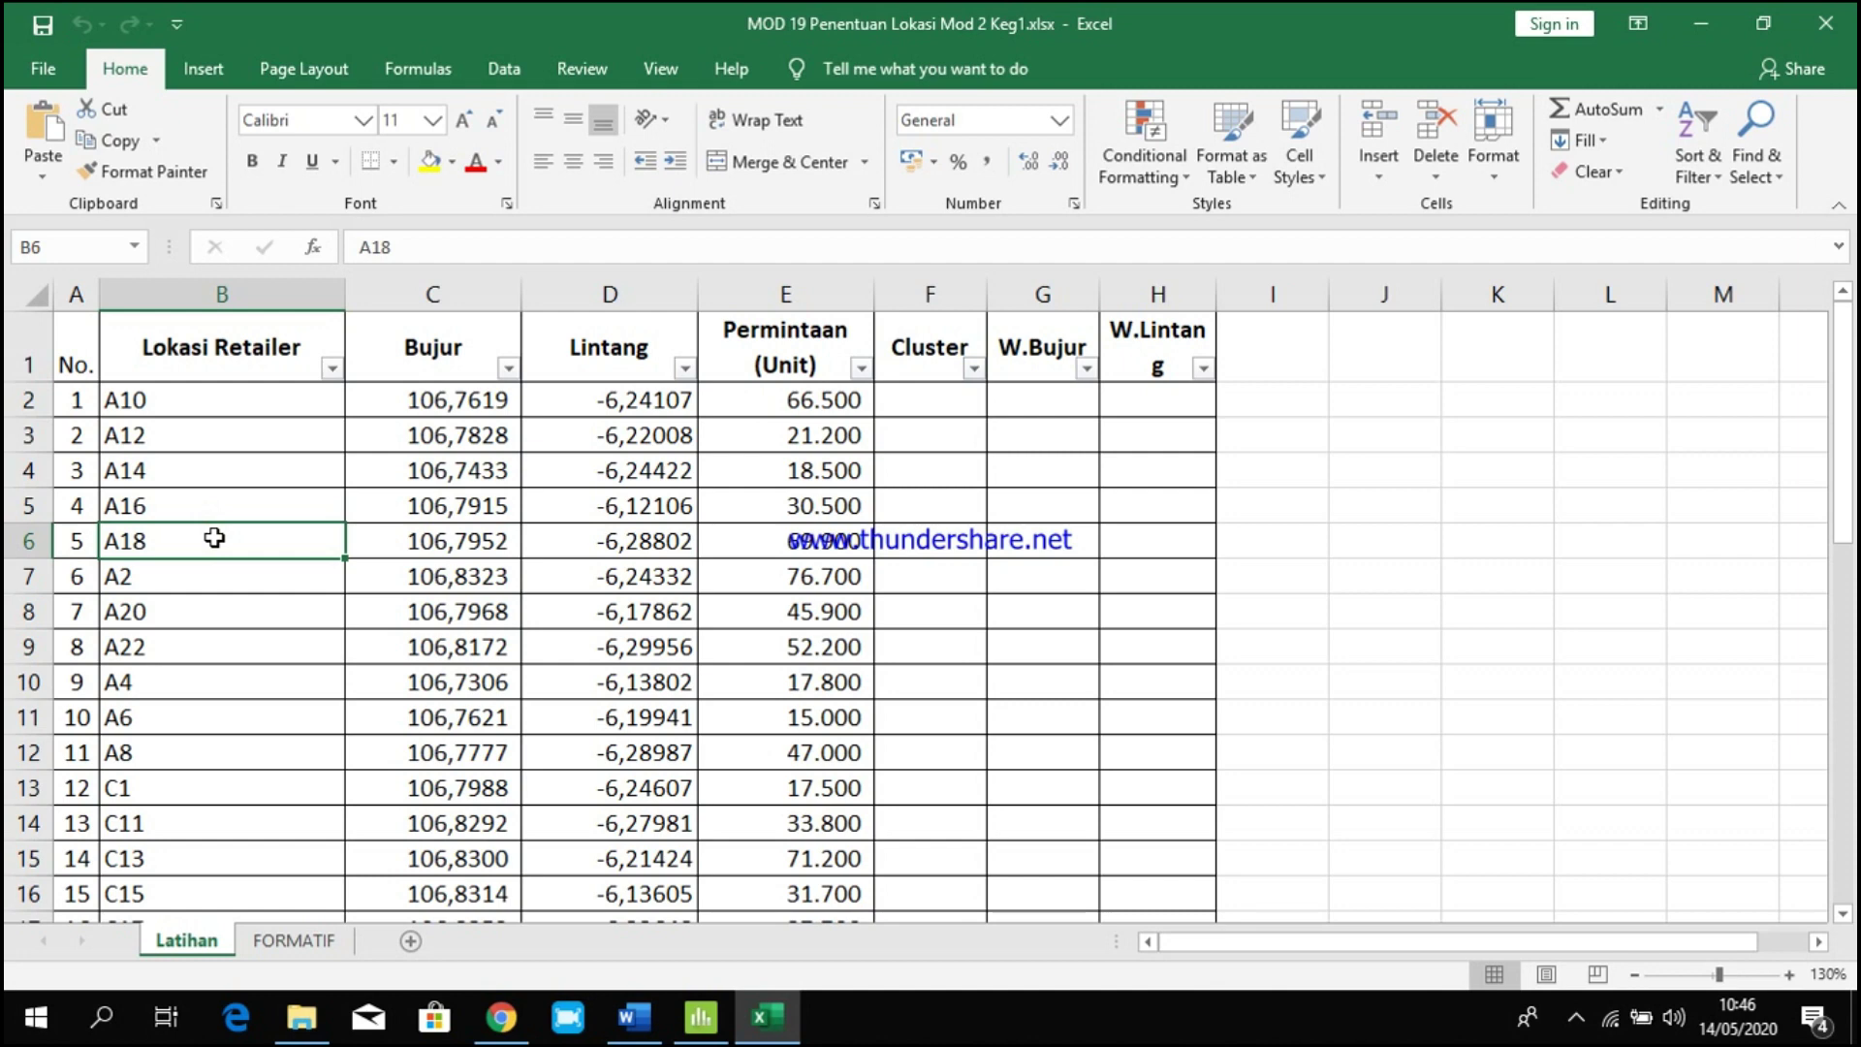
left_click(237, 371)
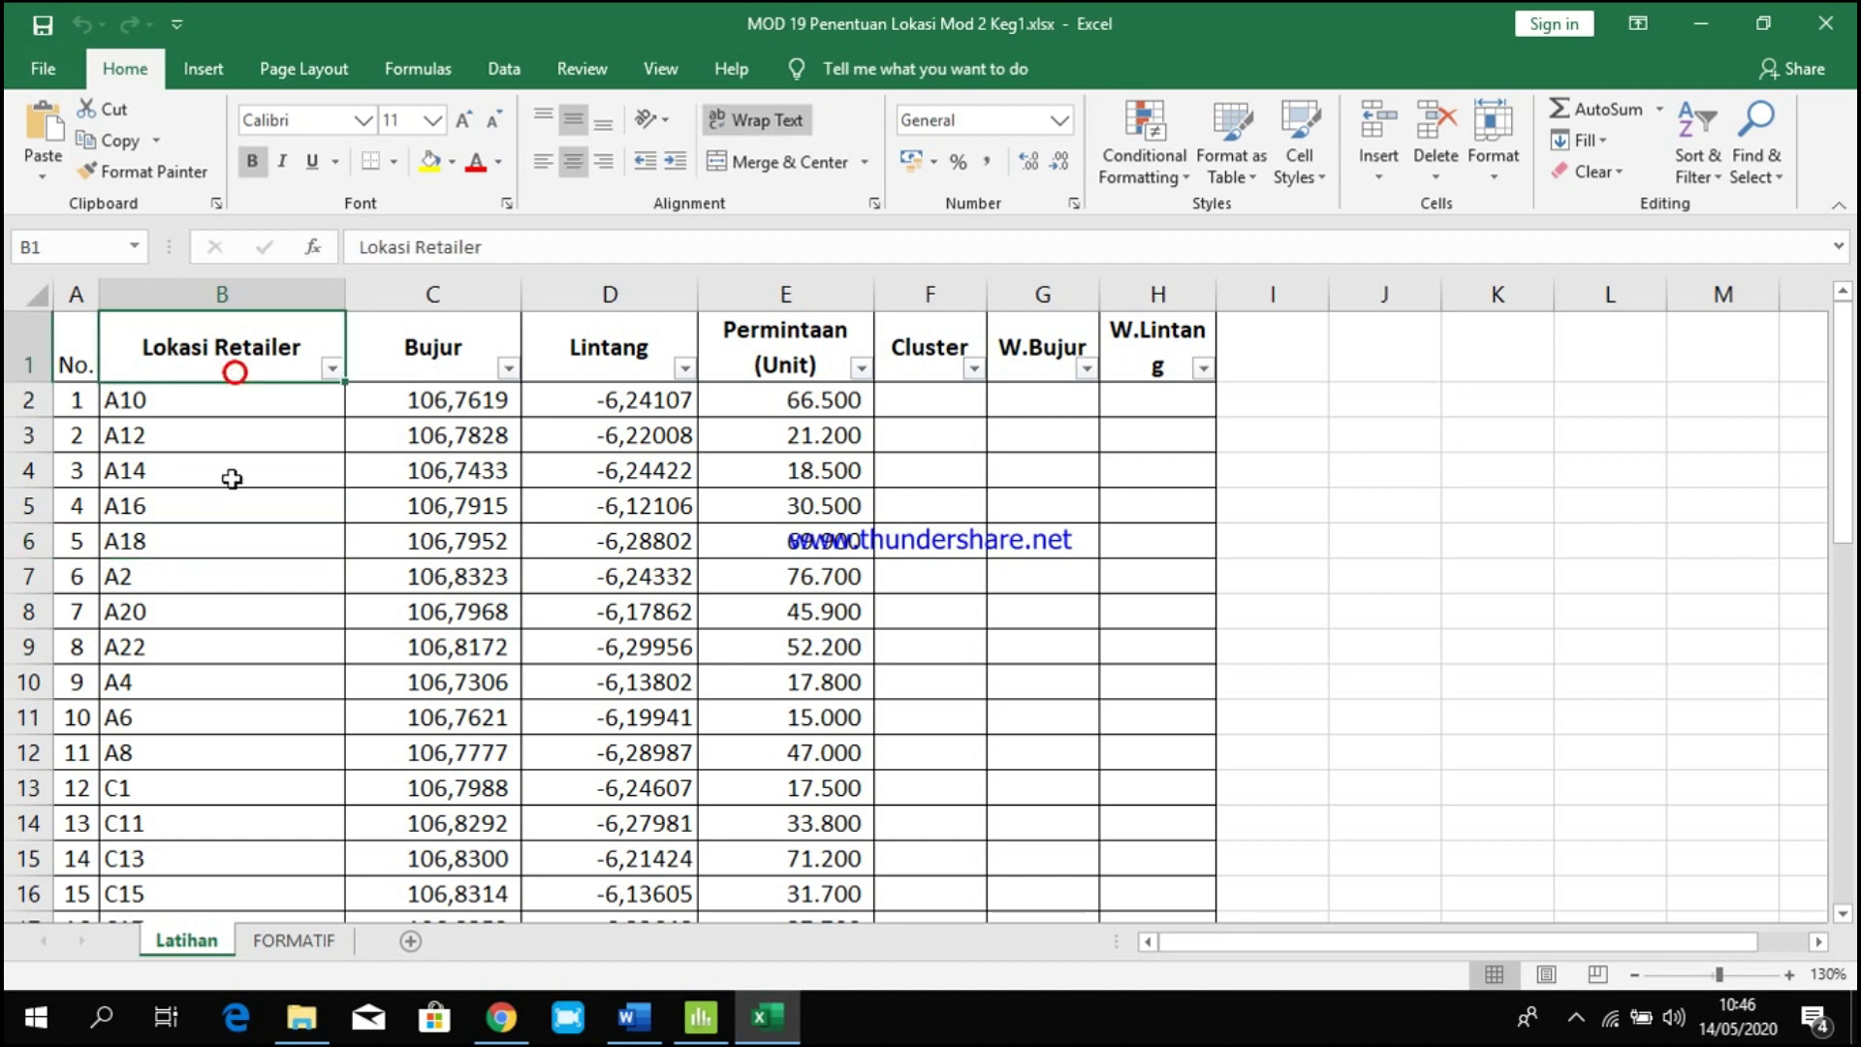
left_click(230, 518)
key("Up")
key("Up")
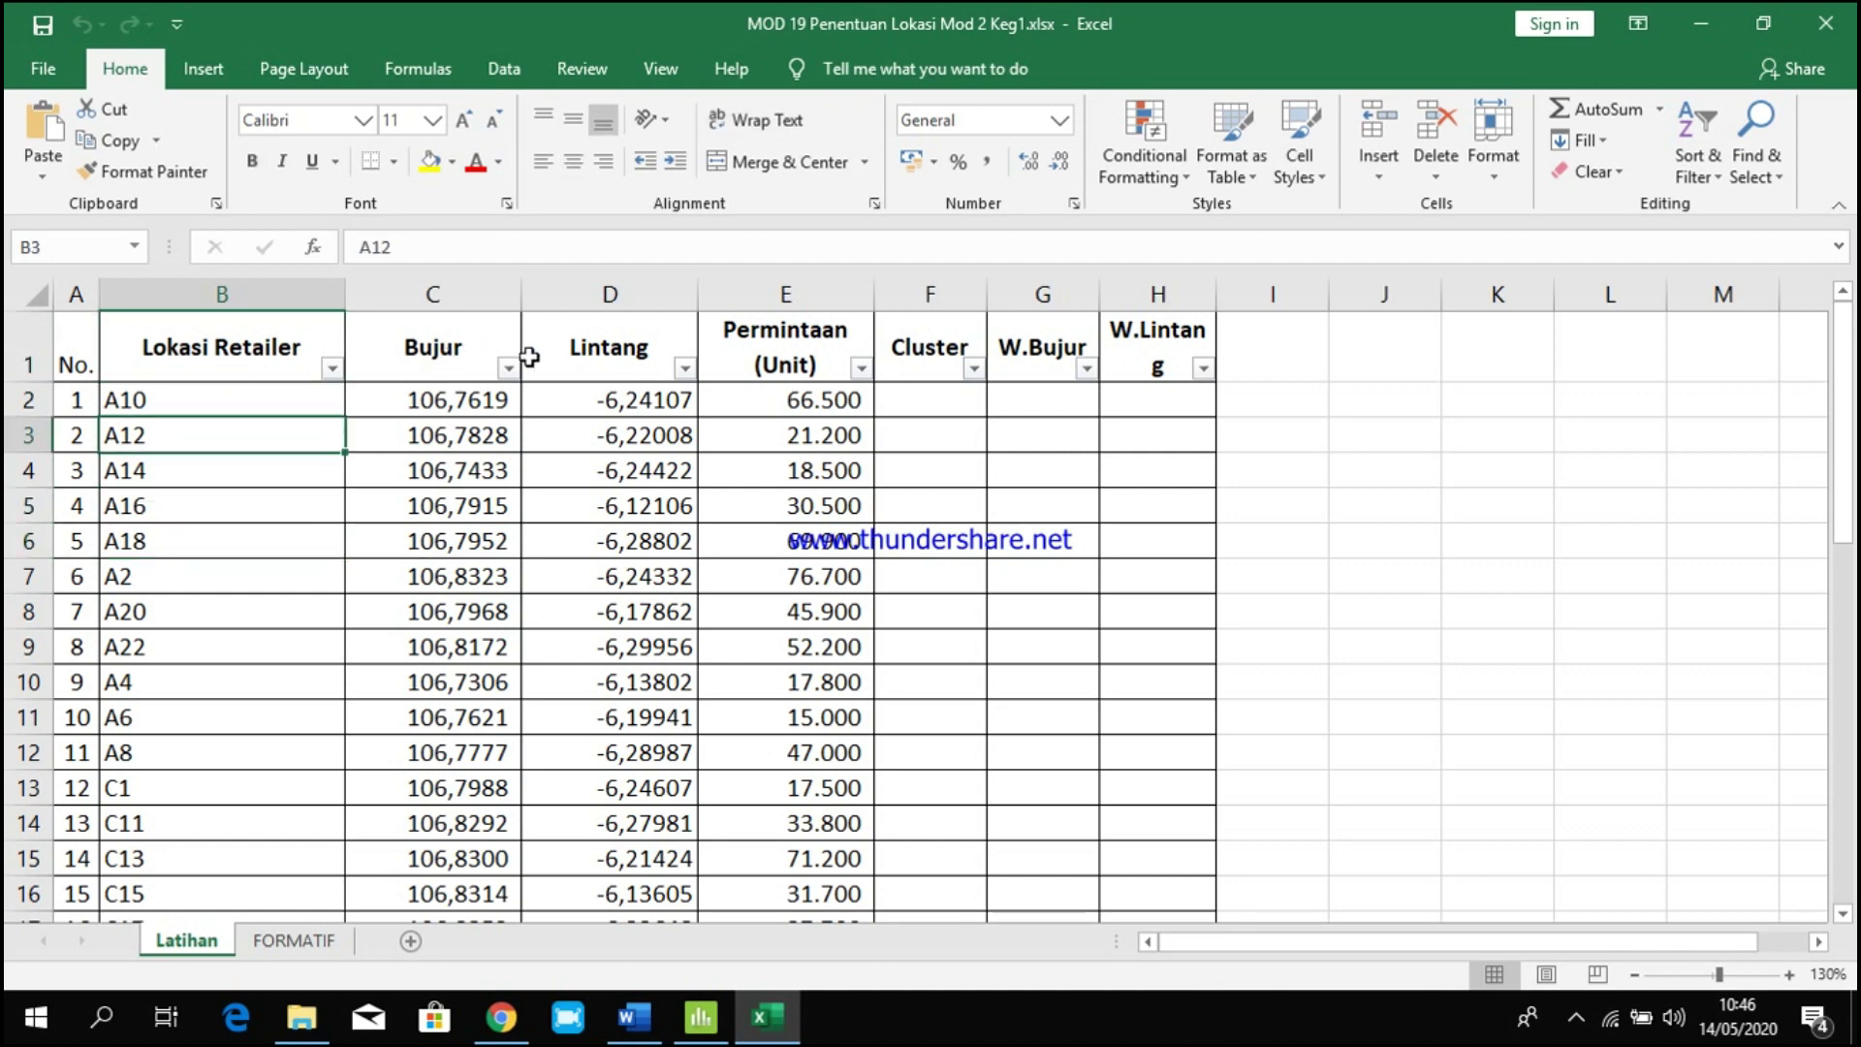
left_click(477, 366)
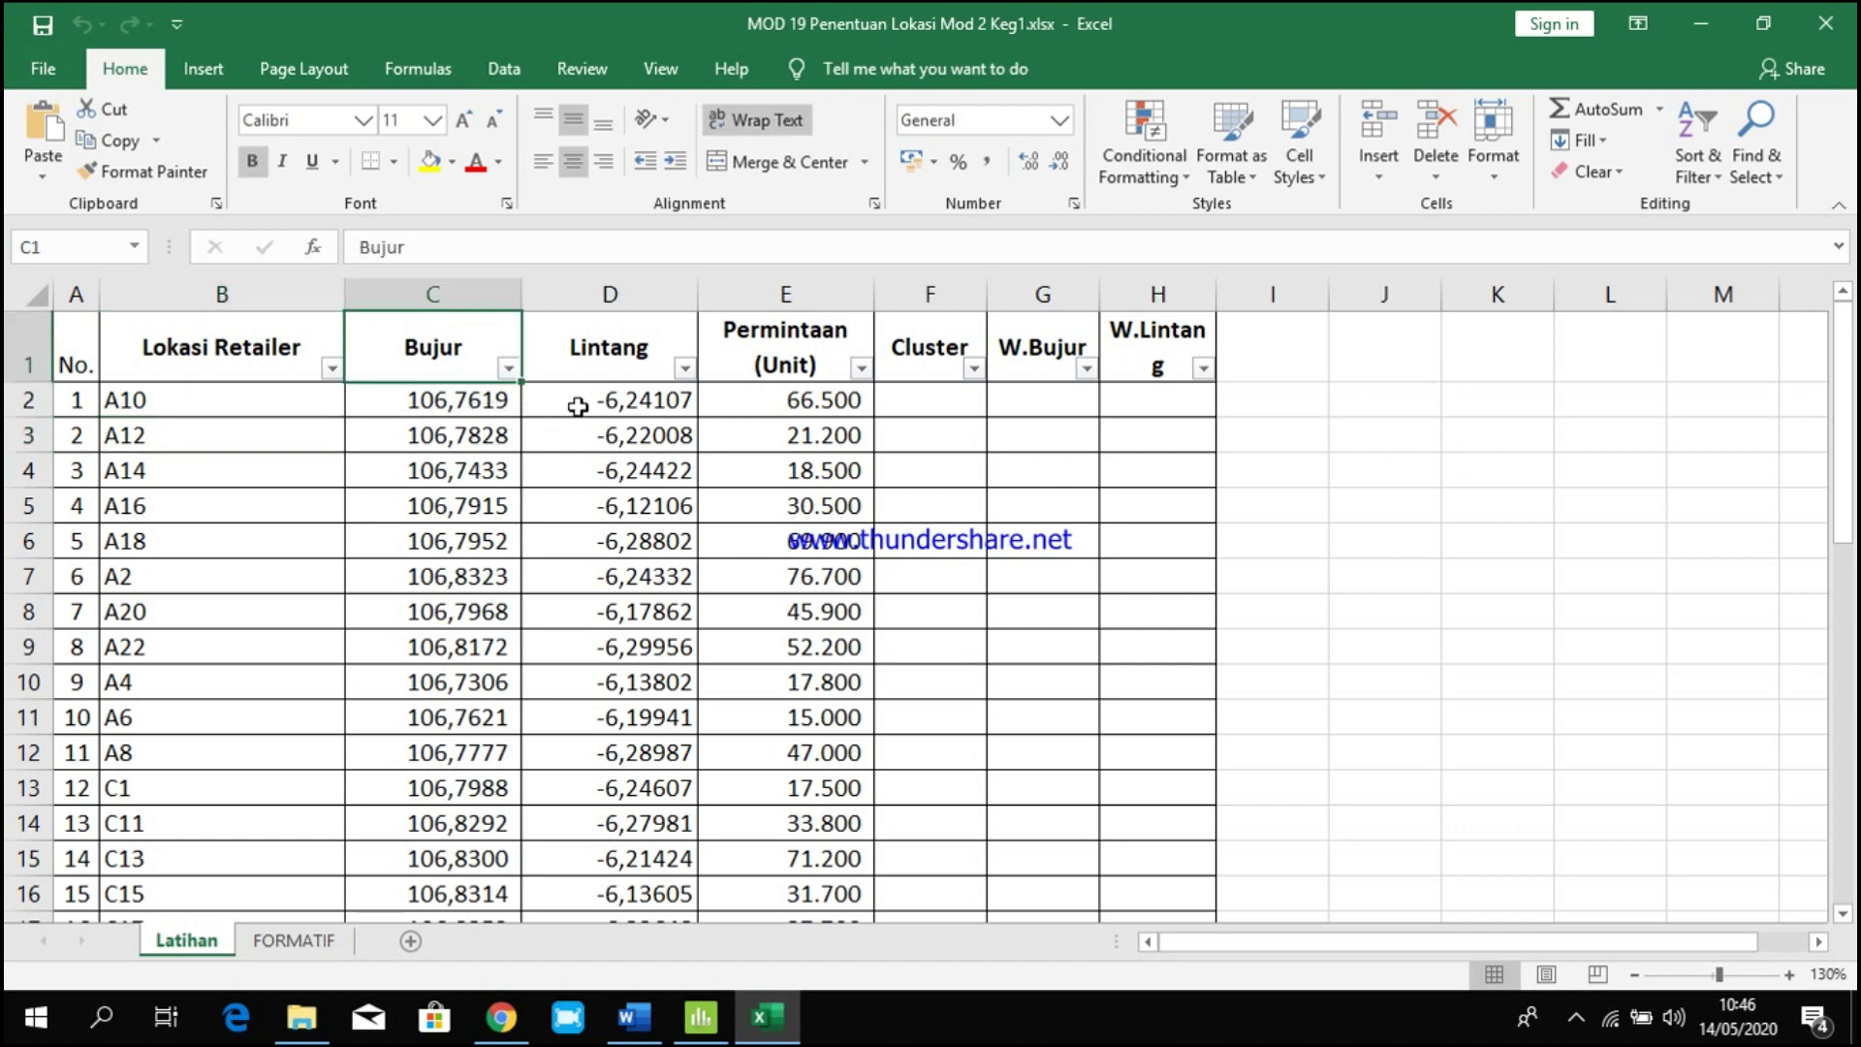
left_click(582, 355)
scroll(556, 553, "down", 2)
scroll(555, 553, "up", 2)
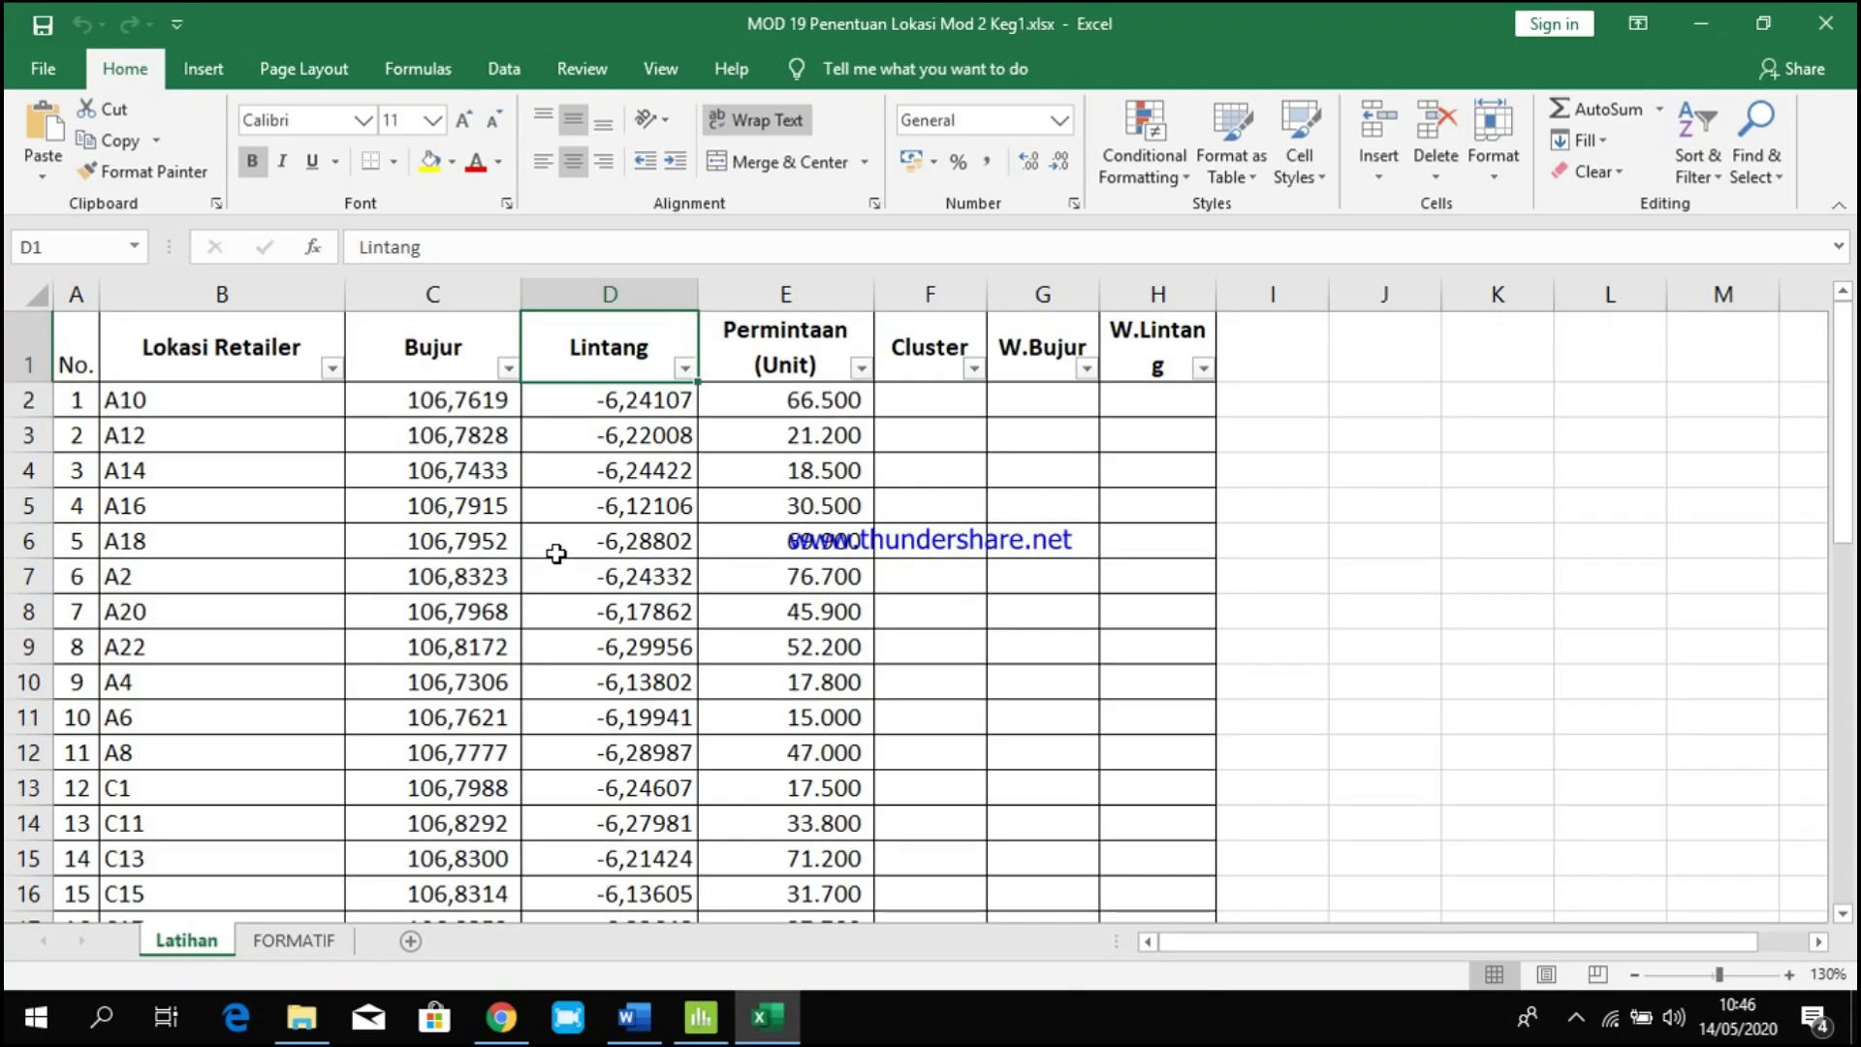
Examine the retailer table on the Latihan sheet, including the Bujur and Lintang cells for Hartono Pondok Indah and Electronic City SCBD.
scroll(554, 553, "down", 3)
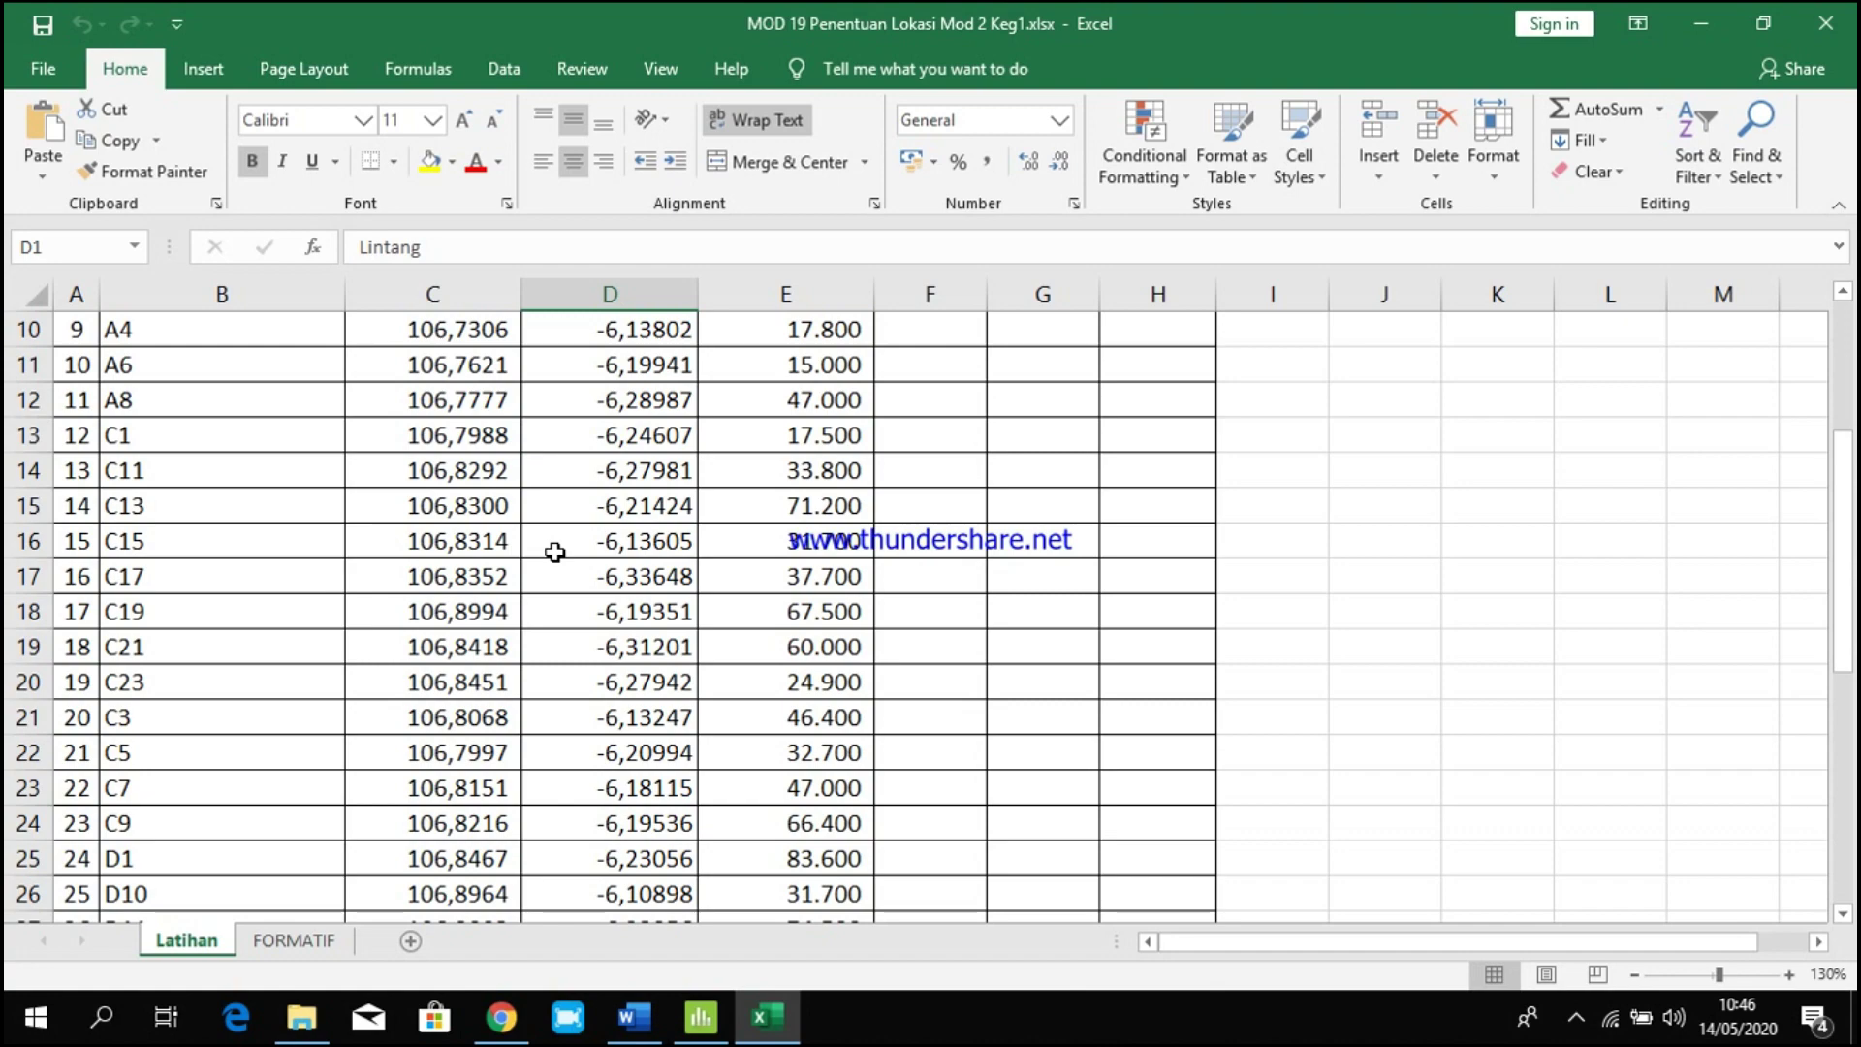
scroll(554, 552, "down", 3)
scroll(554, 552, "down", 3)
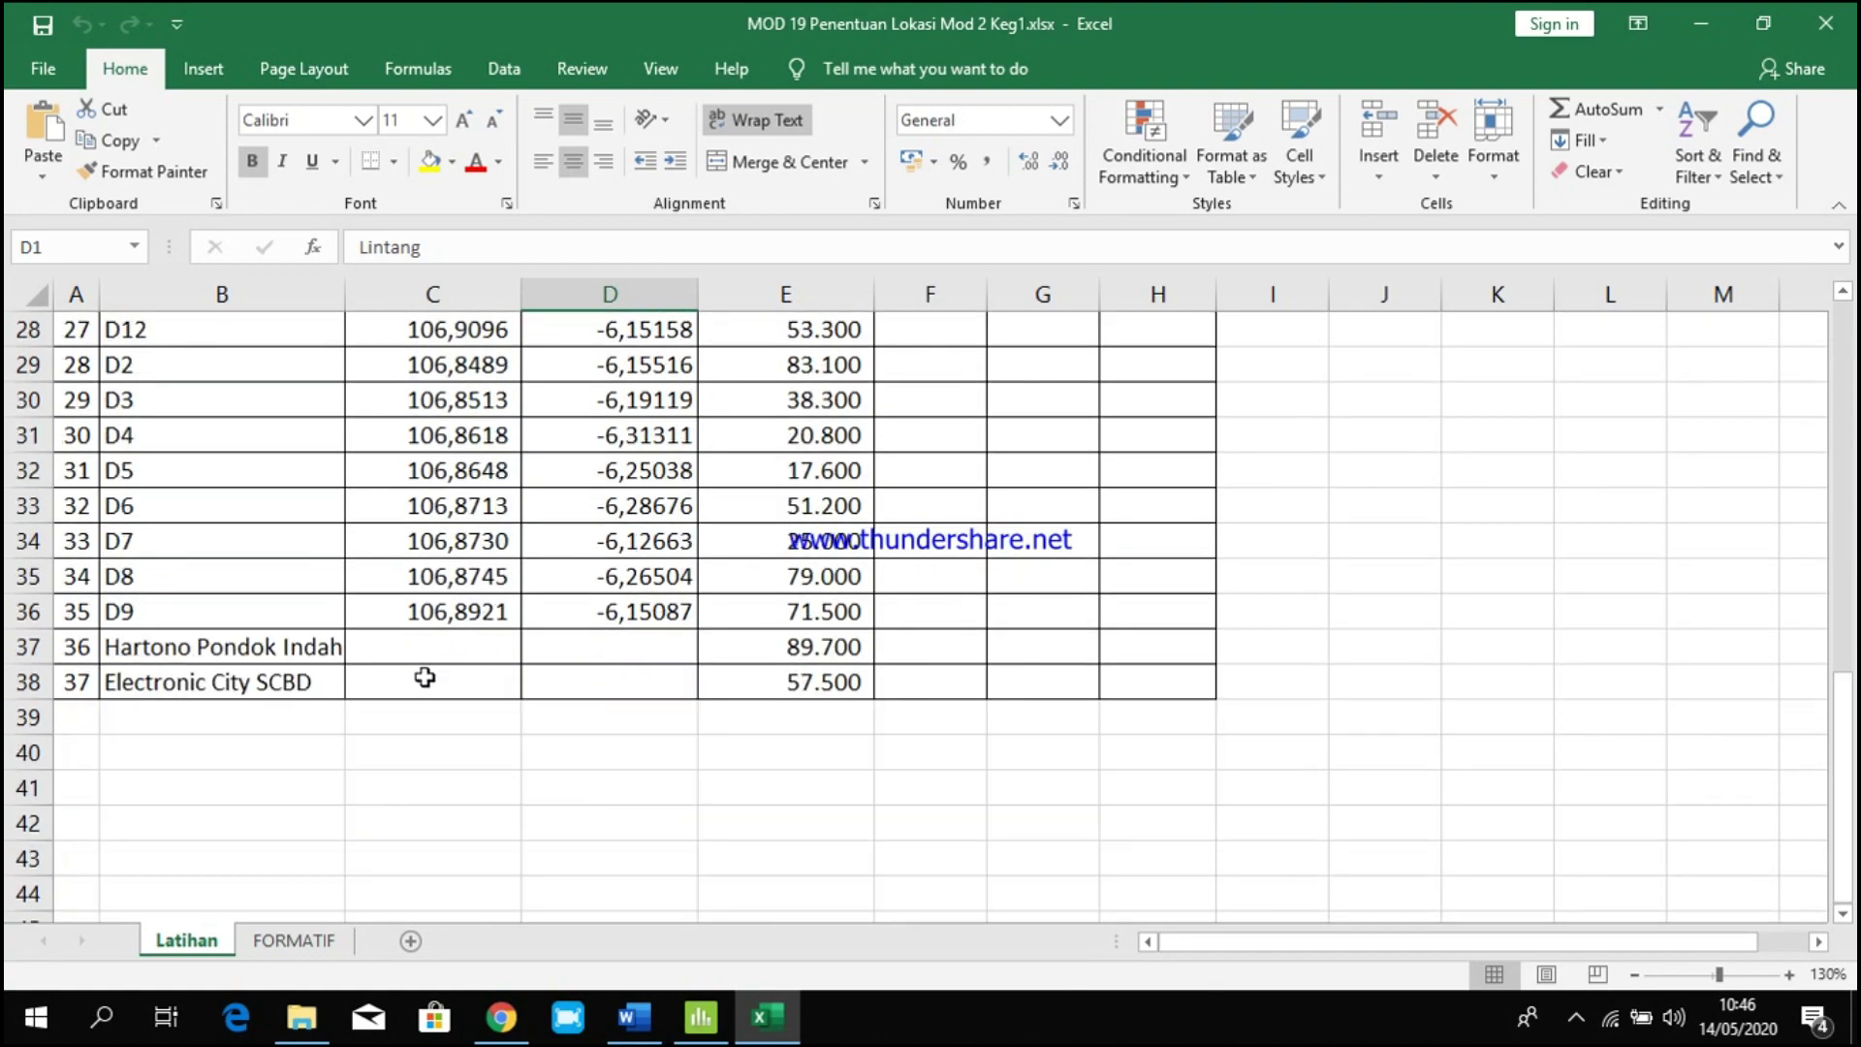
scroll(202, 662, "up", 1)
scroll(201, 662, "down", 2)
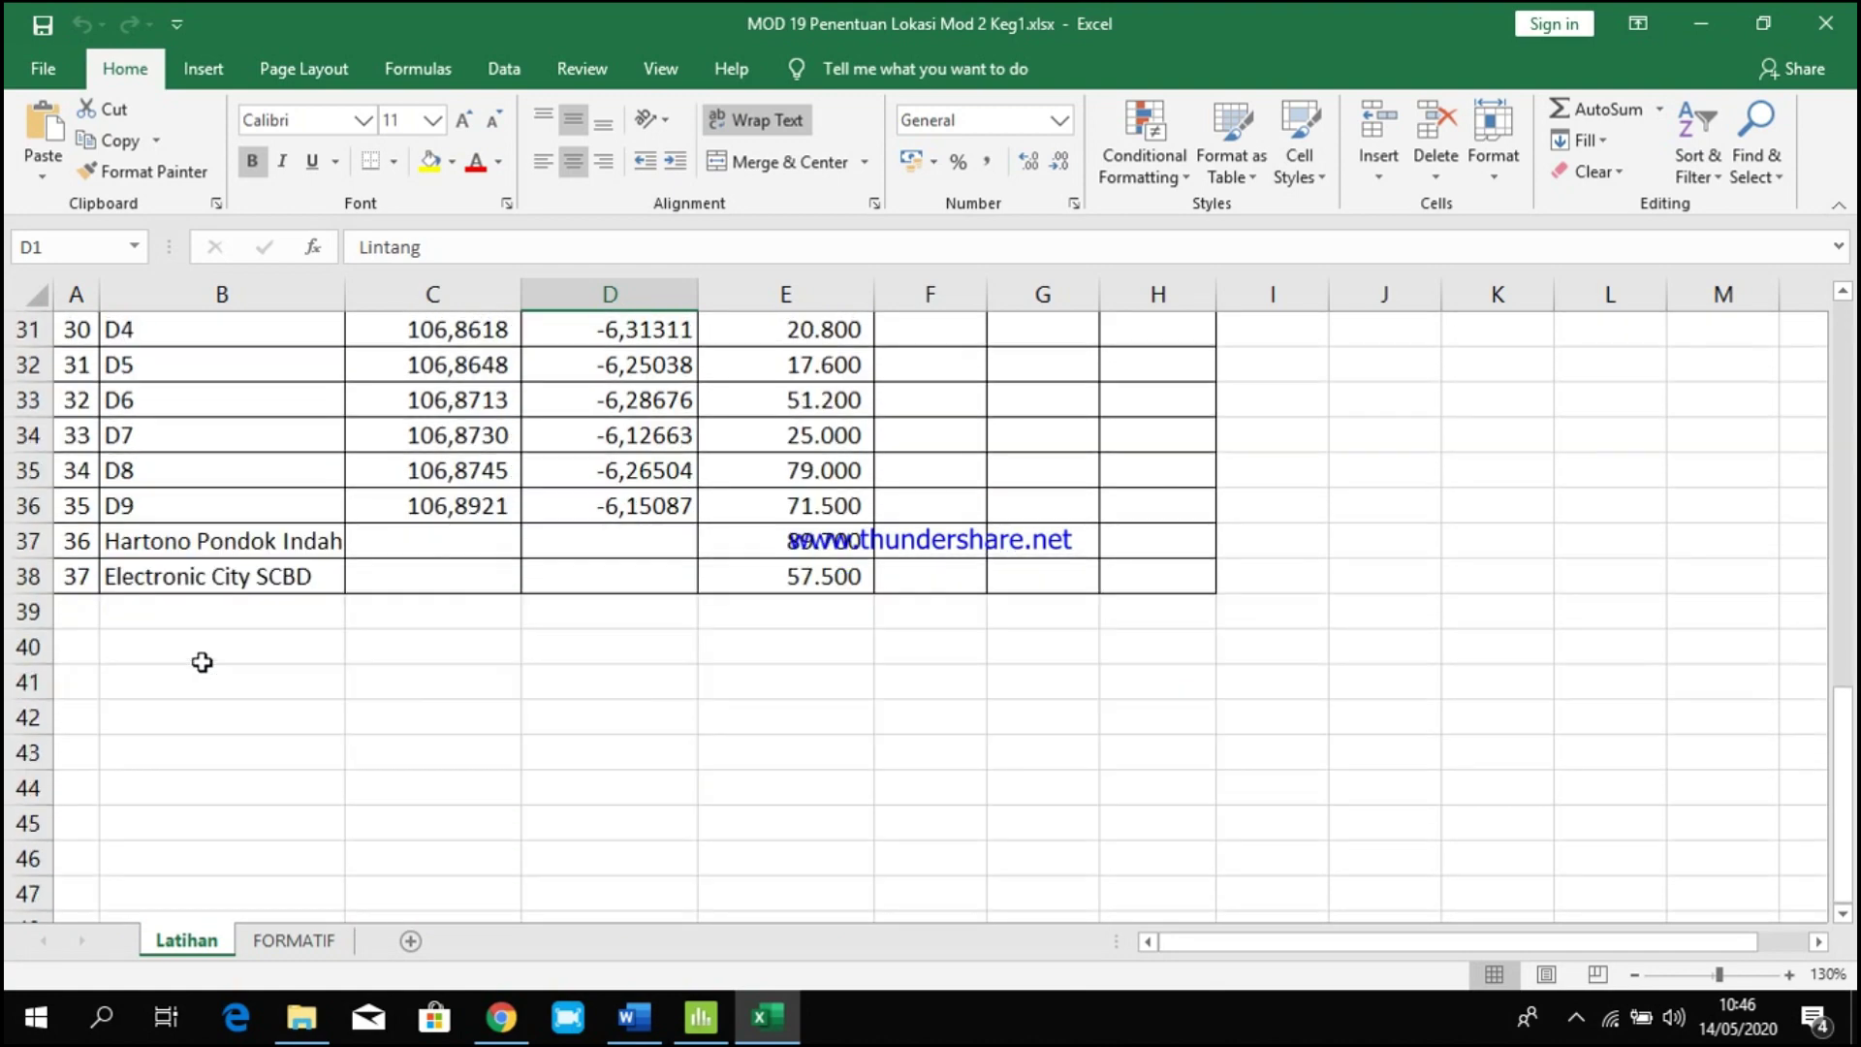
scroll(428, 546, "up", 3)
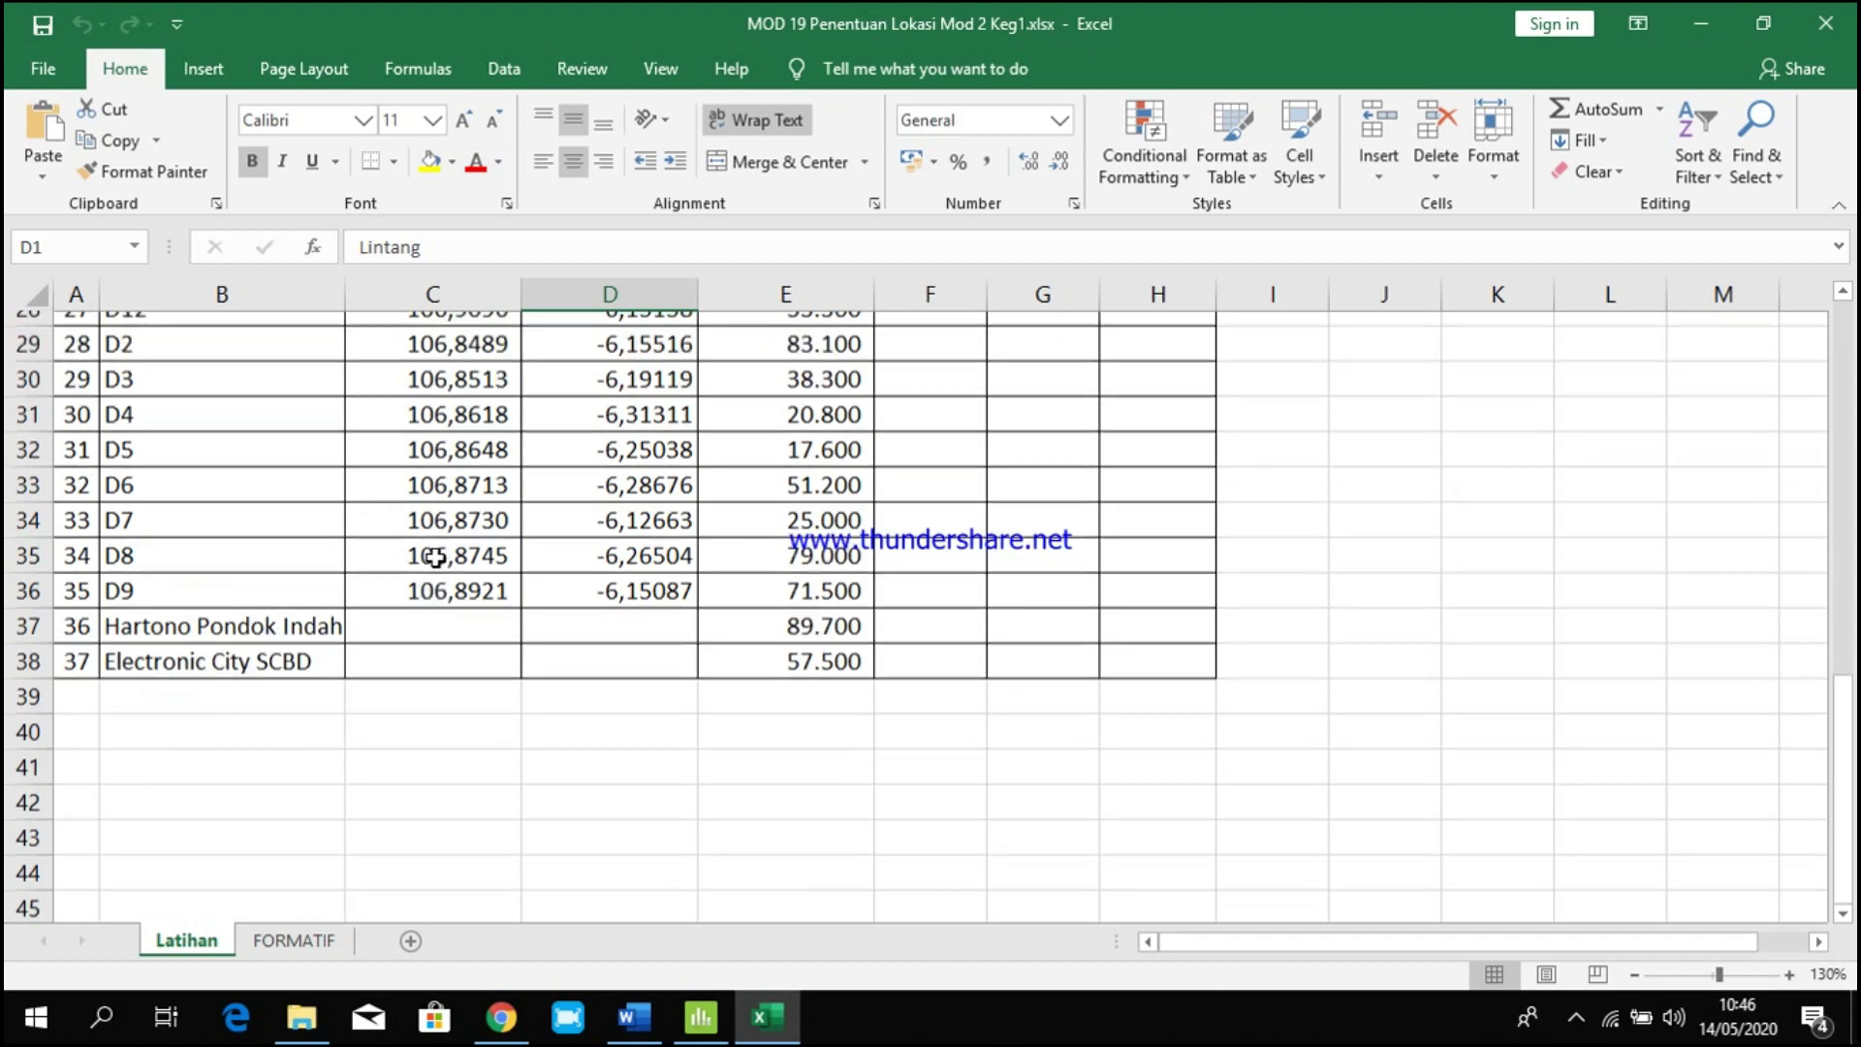
scroll(423, 702, "down", 1)
left_click(255, 750)
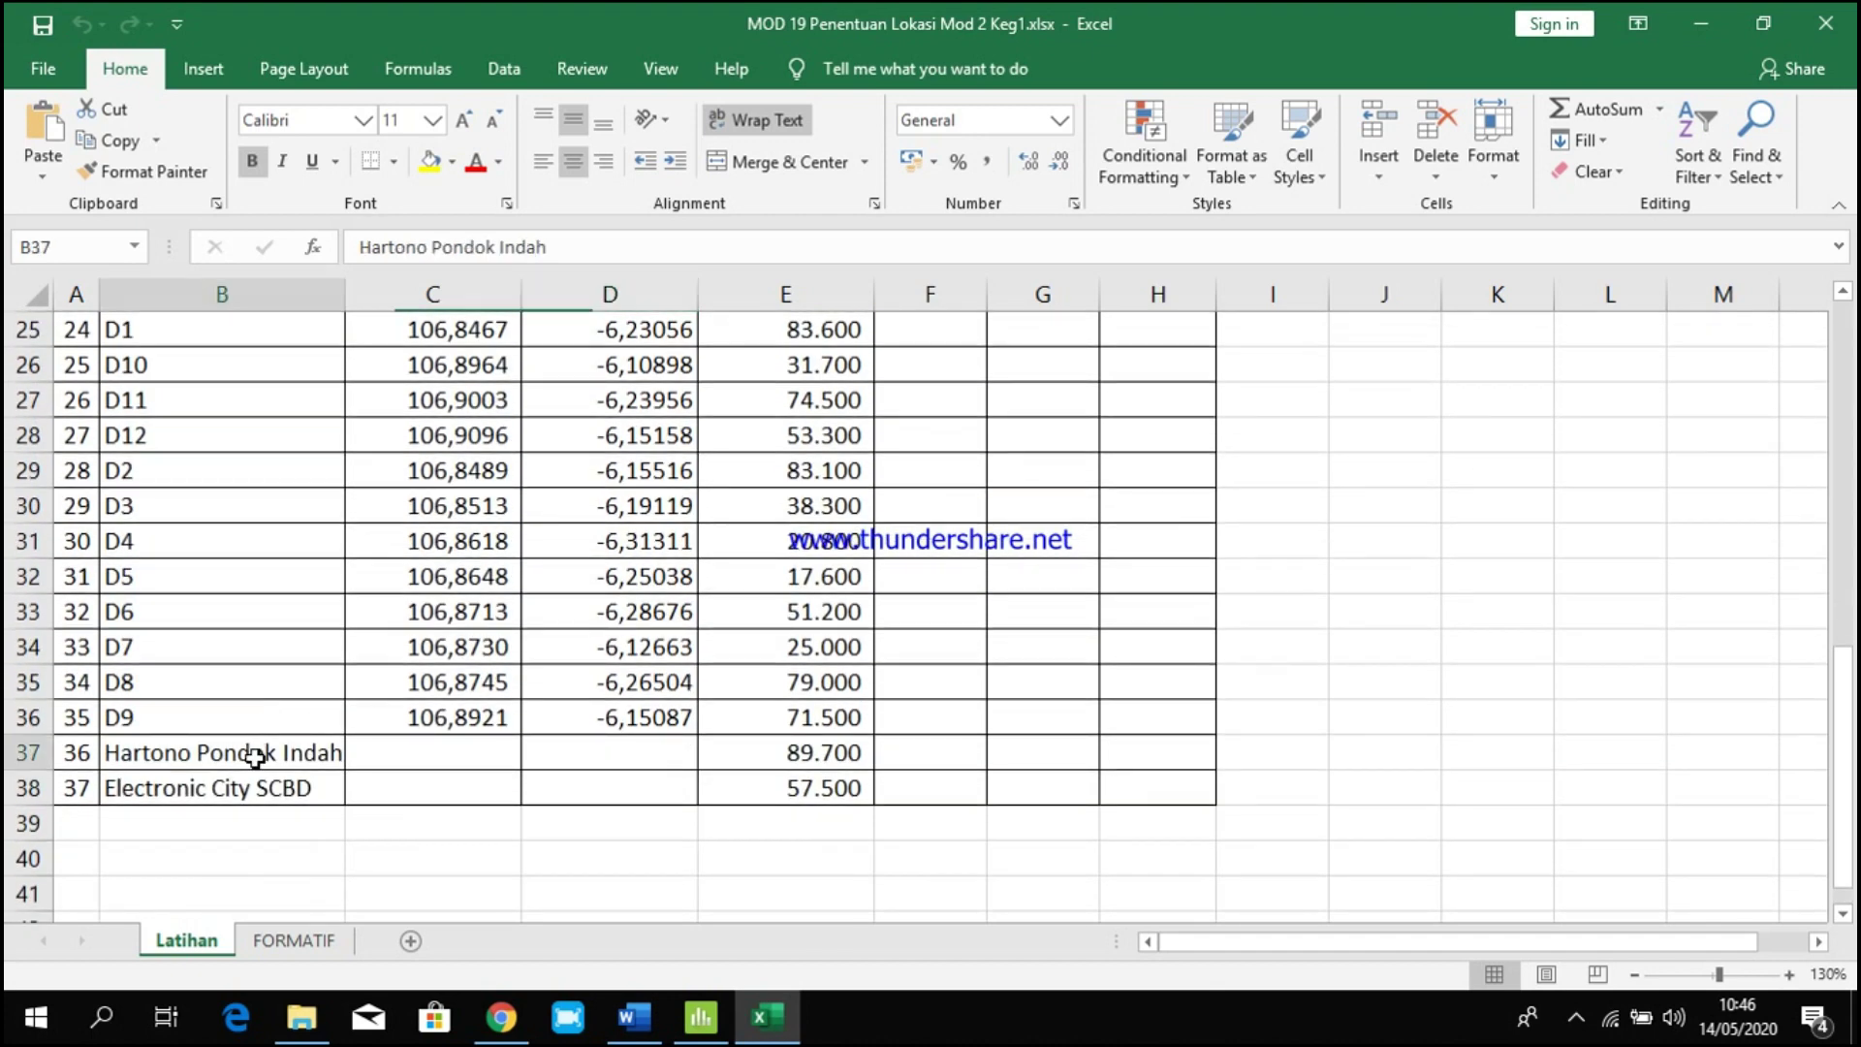
left_click(267, 792)
left_click(273, 754)
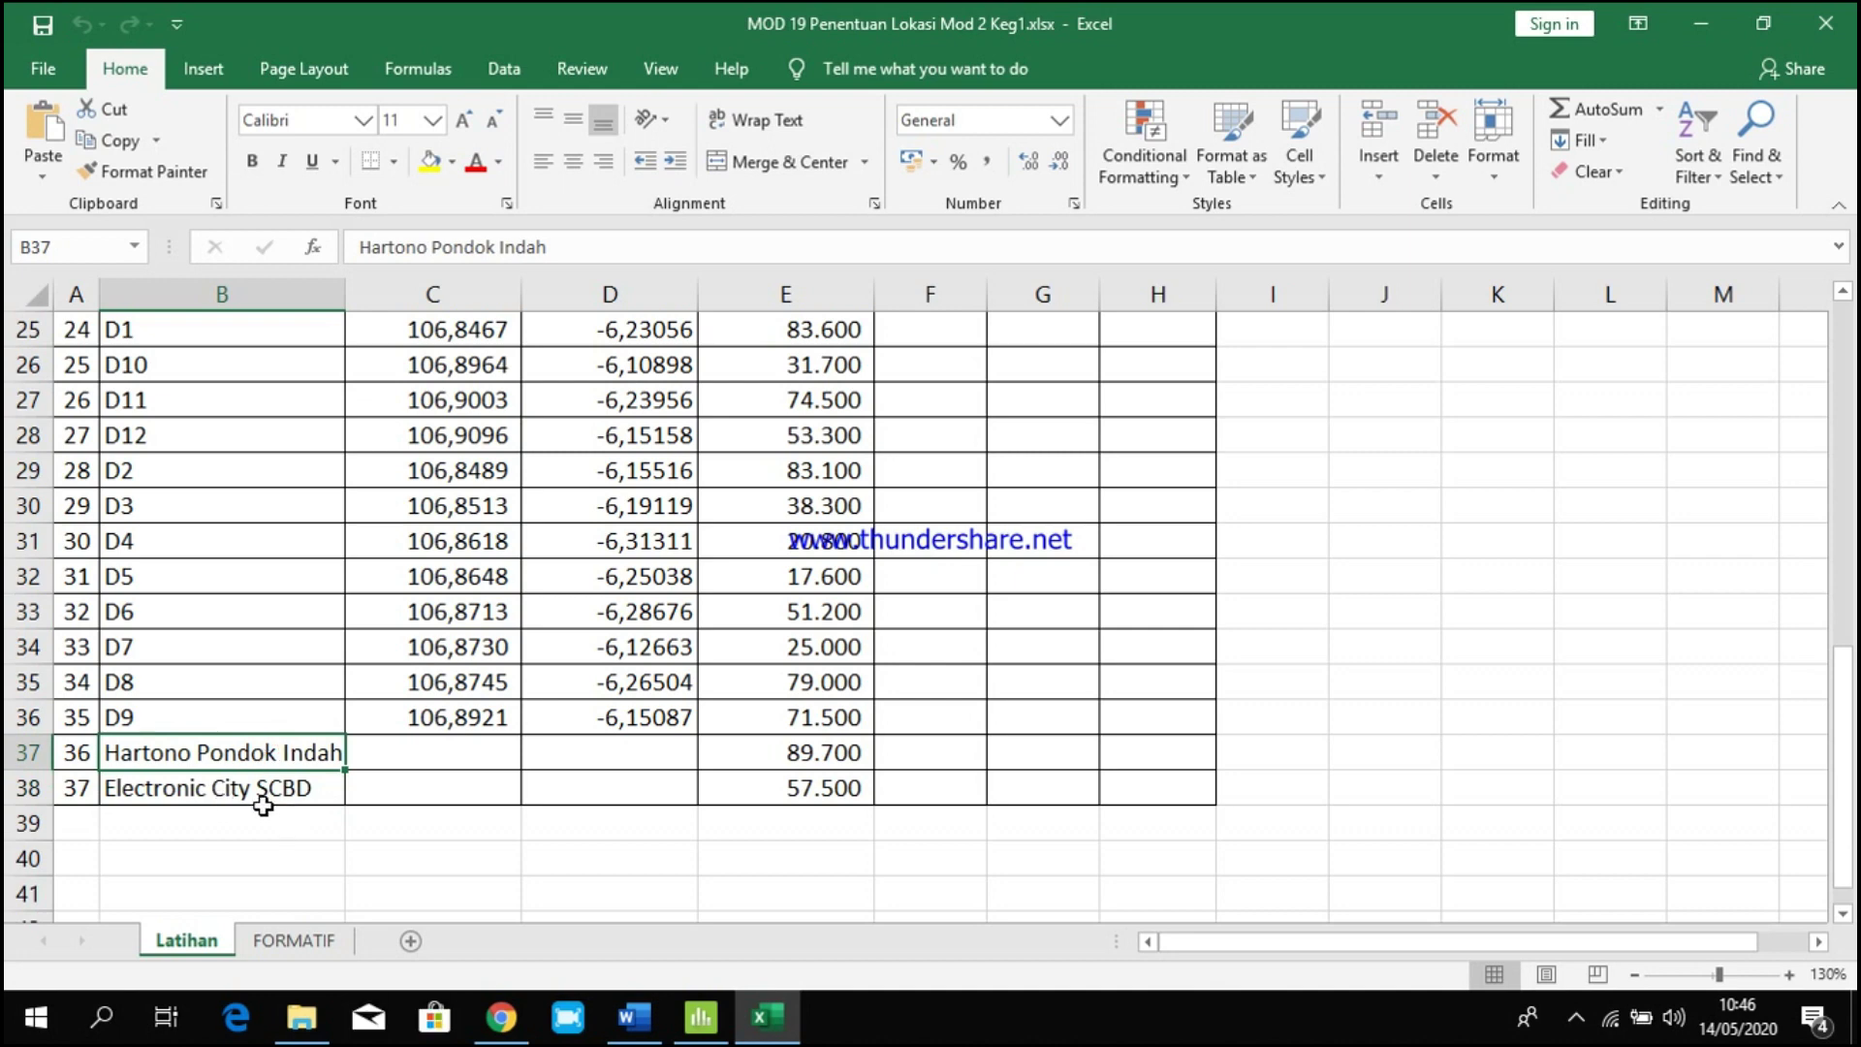
scroll(465, 790, "up", 8)
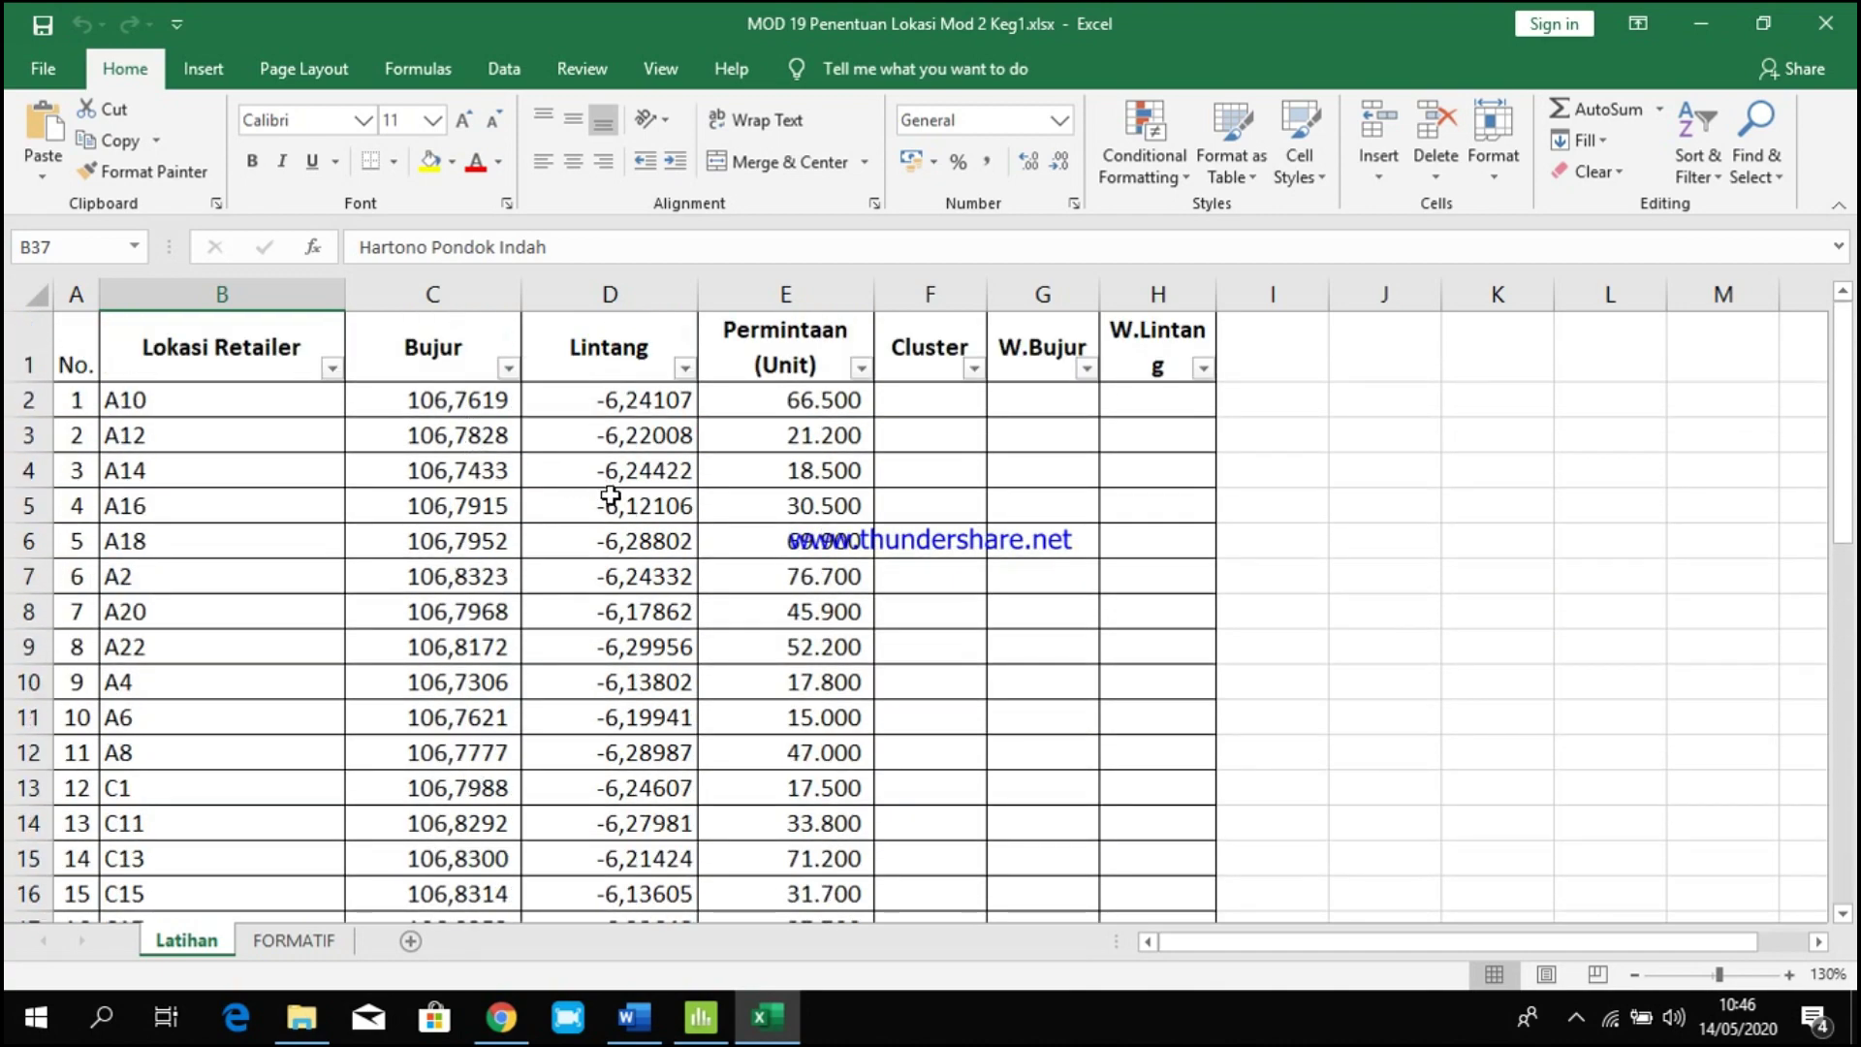
scroll(610, 494, "down", 6)
scroll(529, 630, "up", 5)
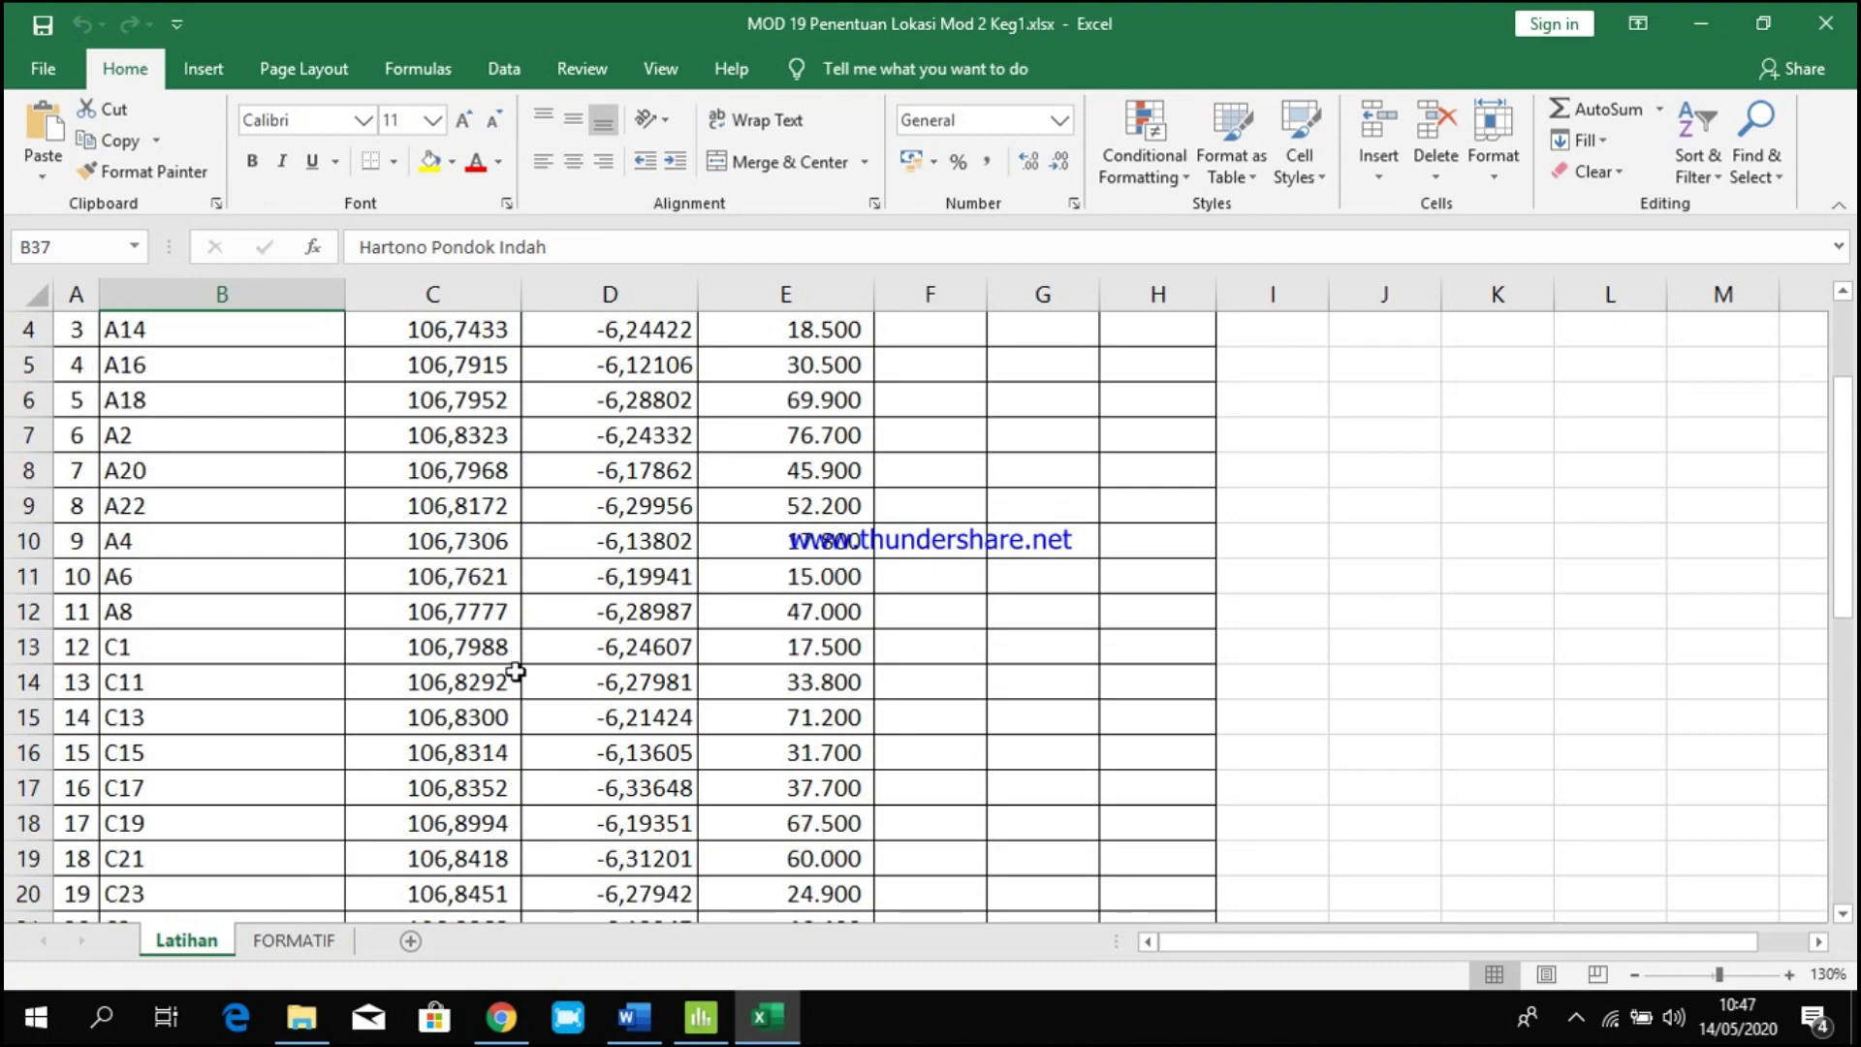
Copy the retailer name Hartono Pondok Indah from cell B37 and search for it on Google Maps in Chrome.
scroll(504, 678, "down", 9)
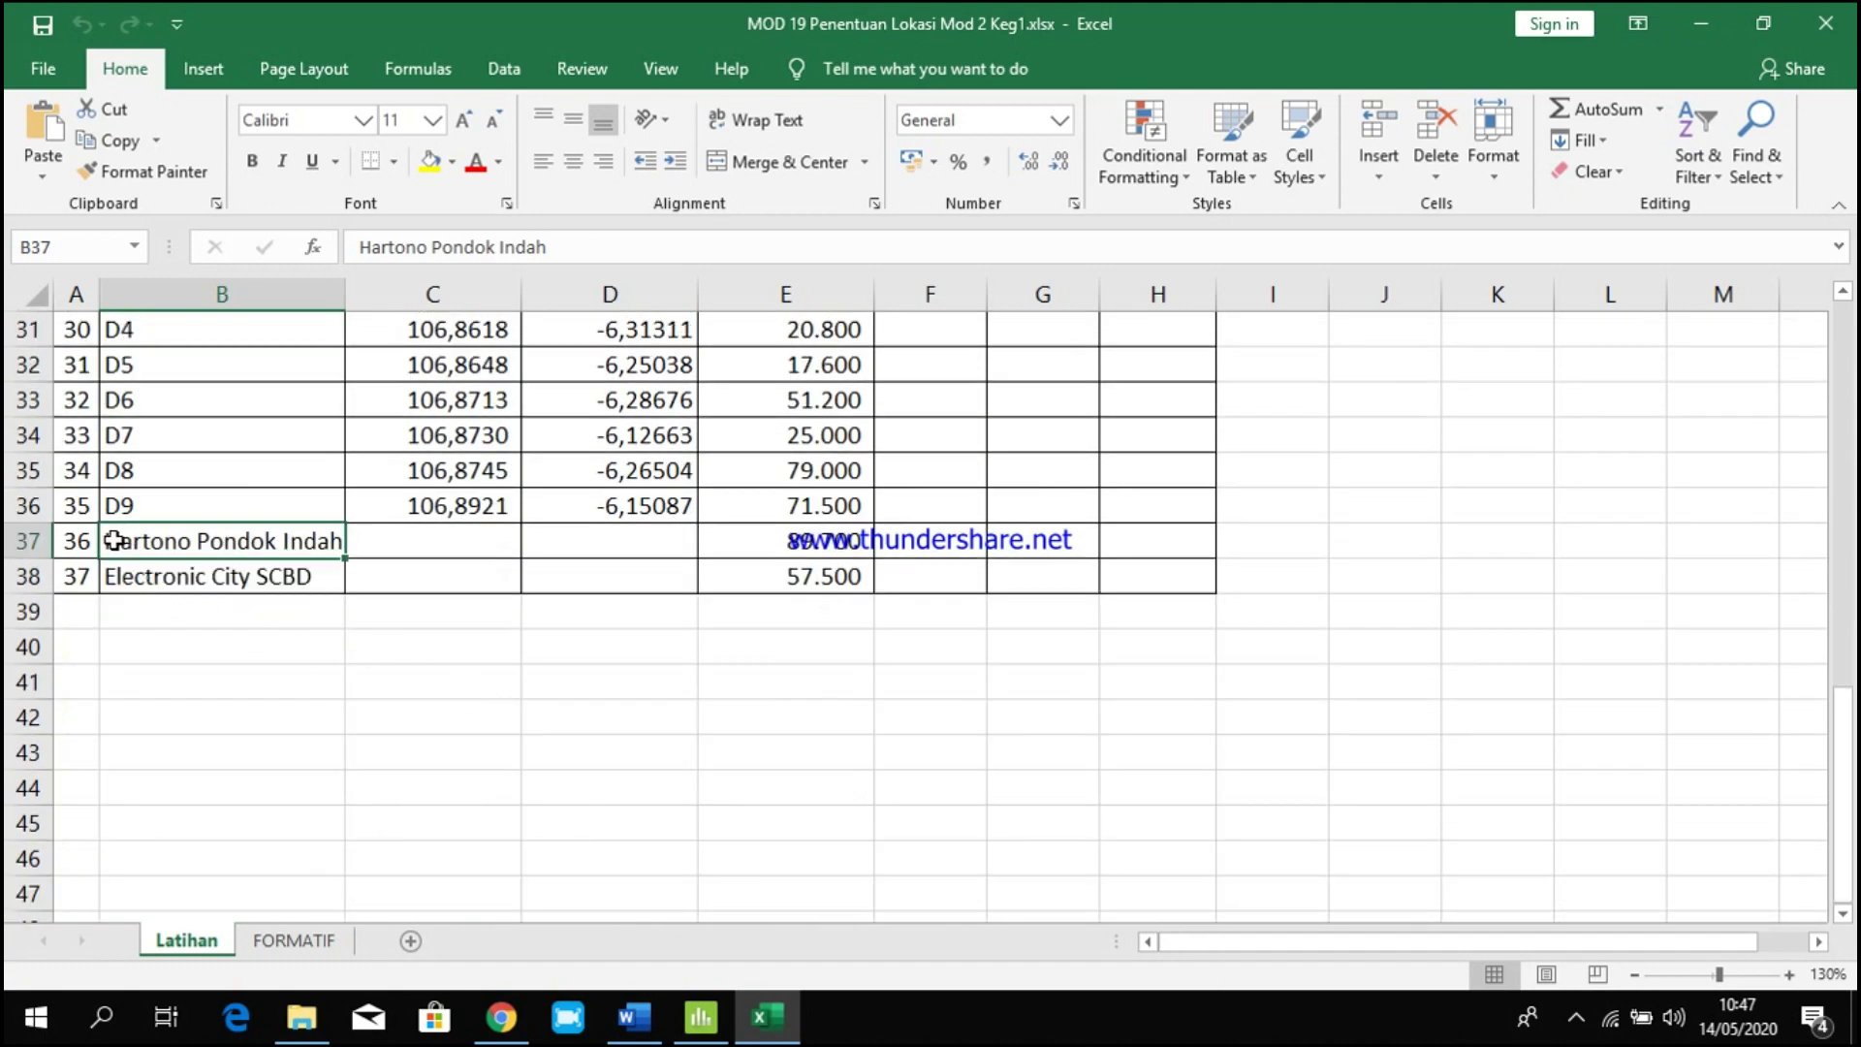
double_click(114, 540)
left_click_drag(104, 540, 369, 539)
key("ctrl+c")
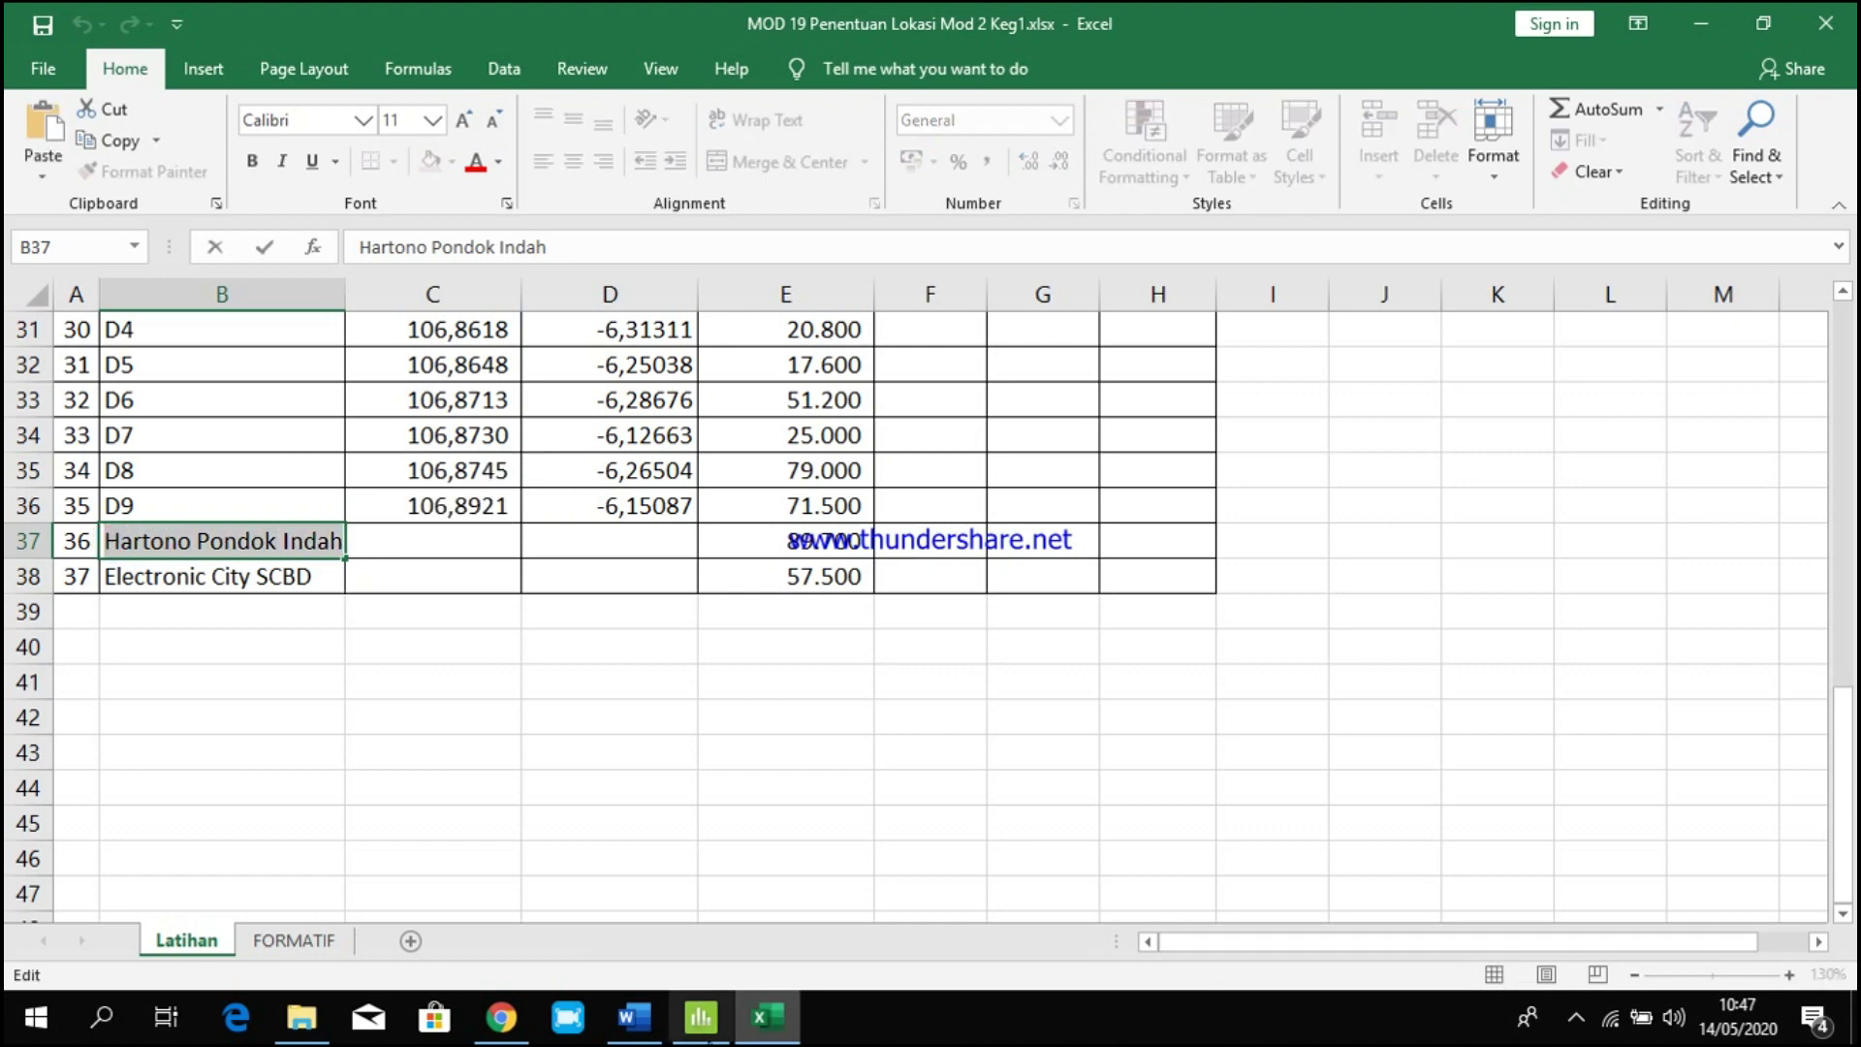
left_click(503, 1018)
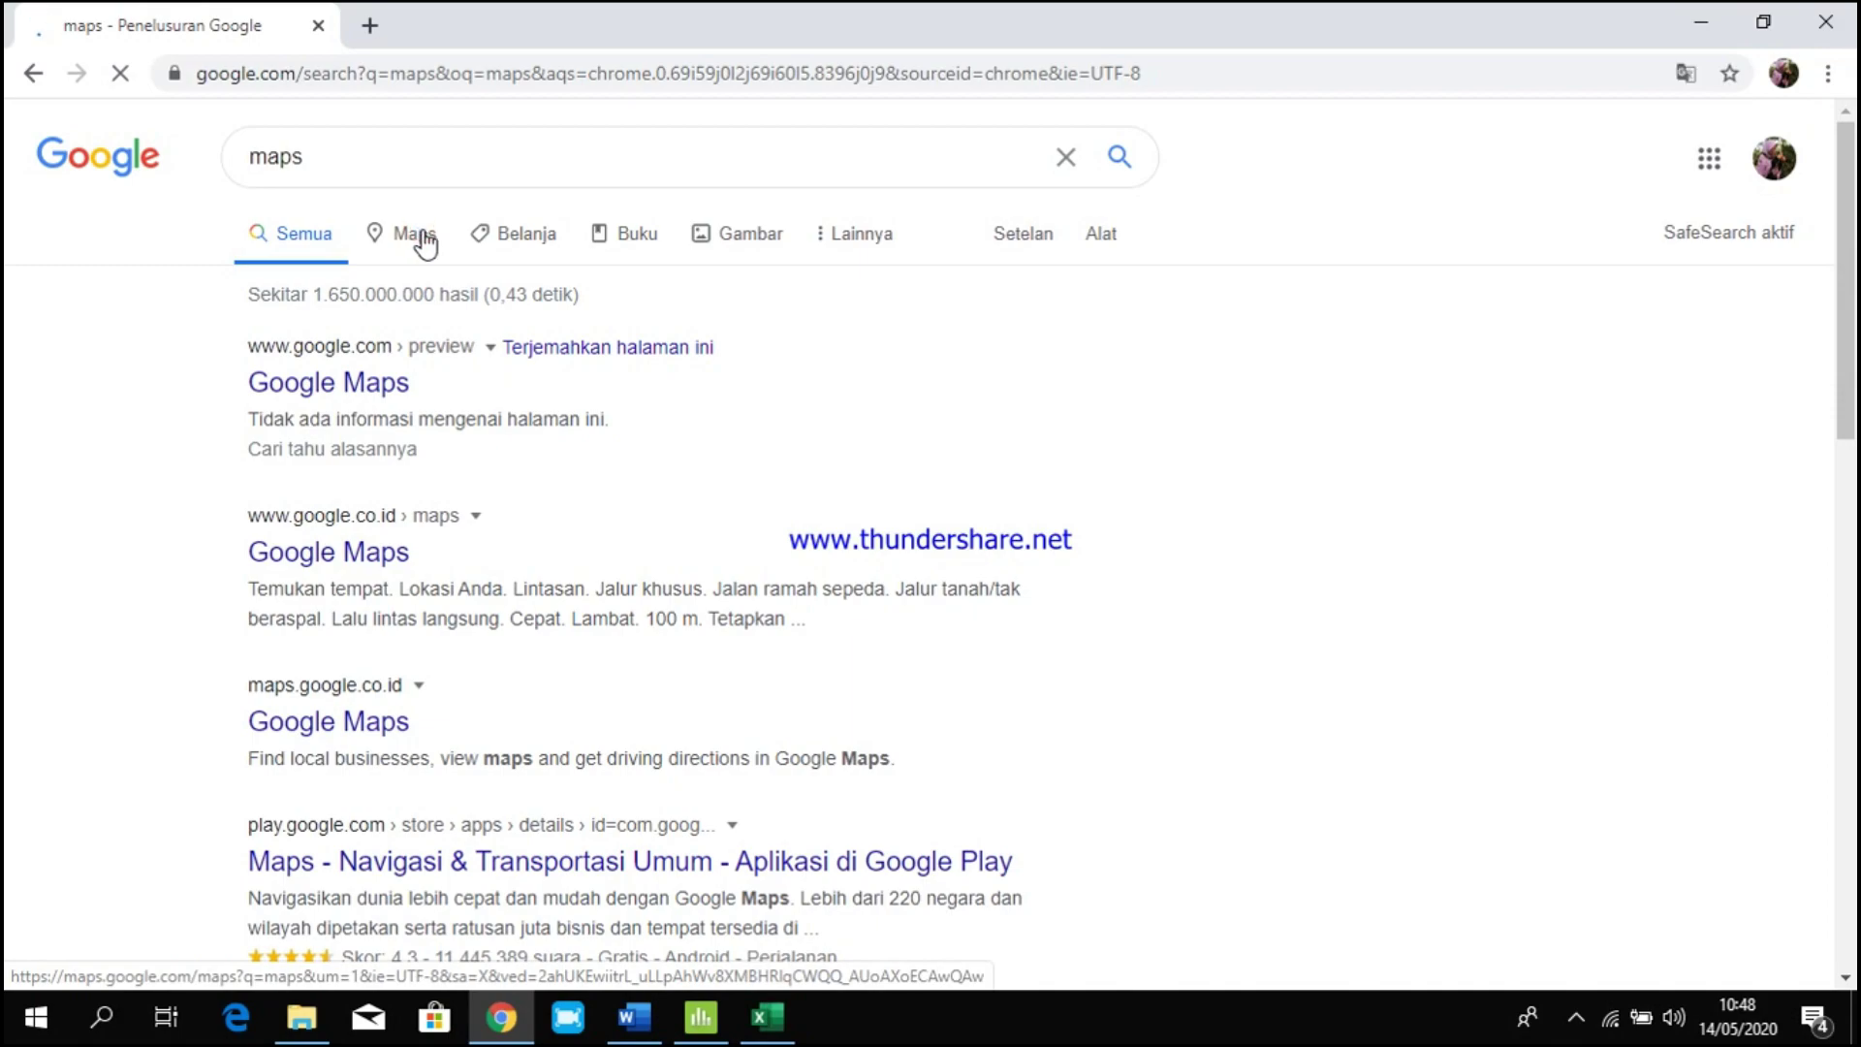
left_click(416, 234)
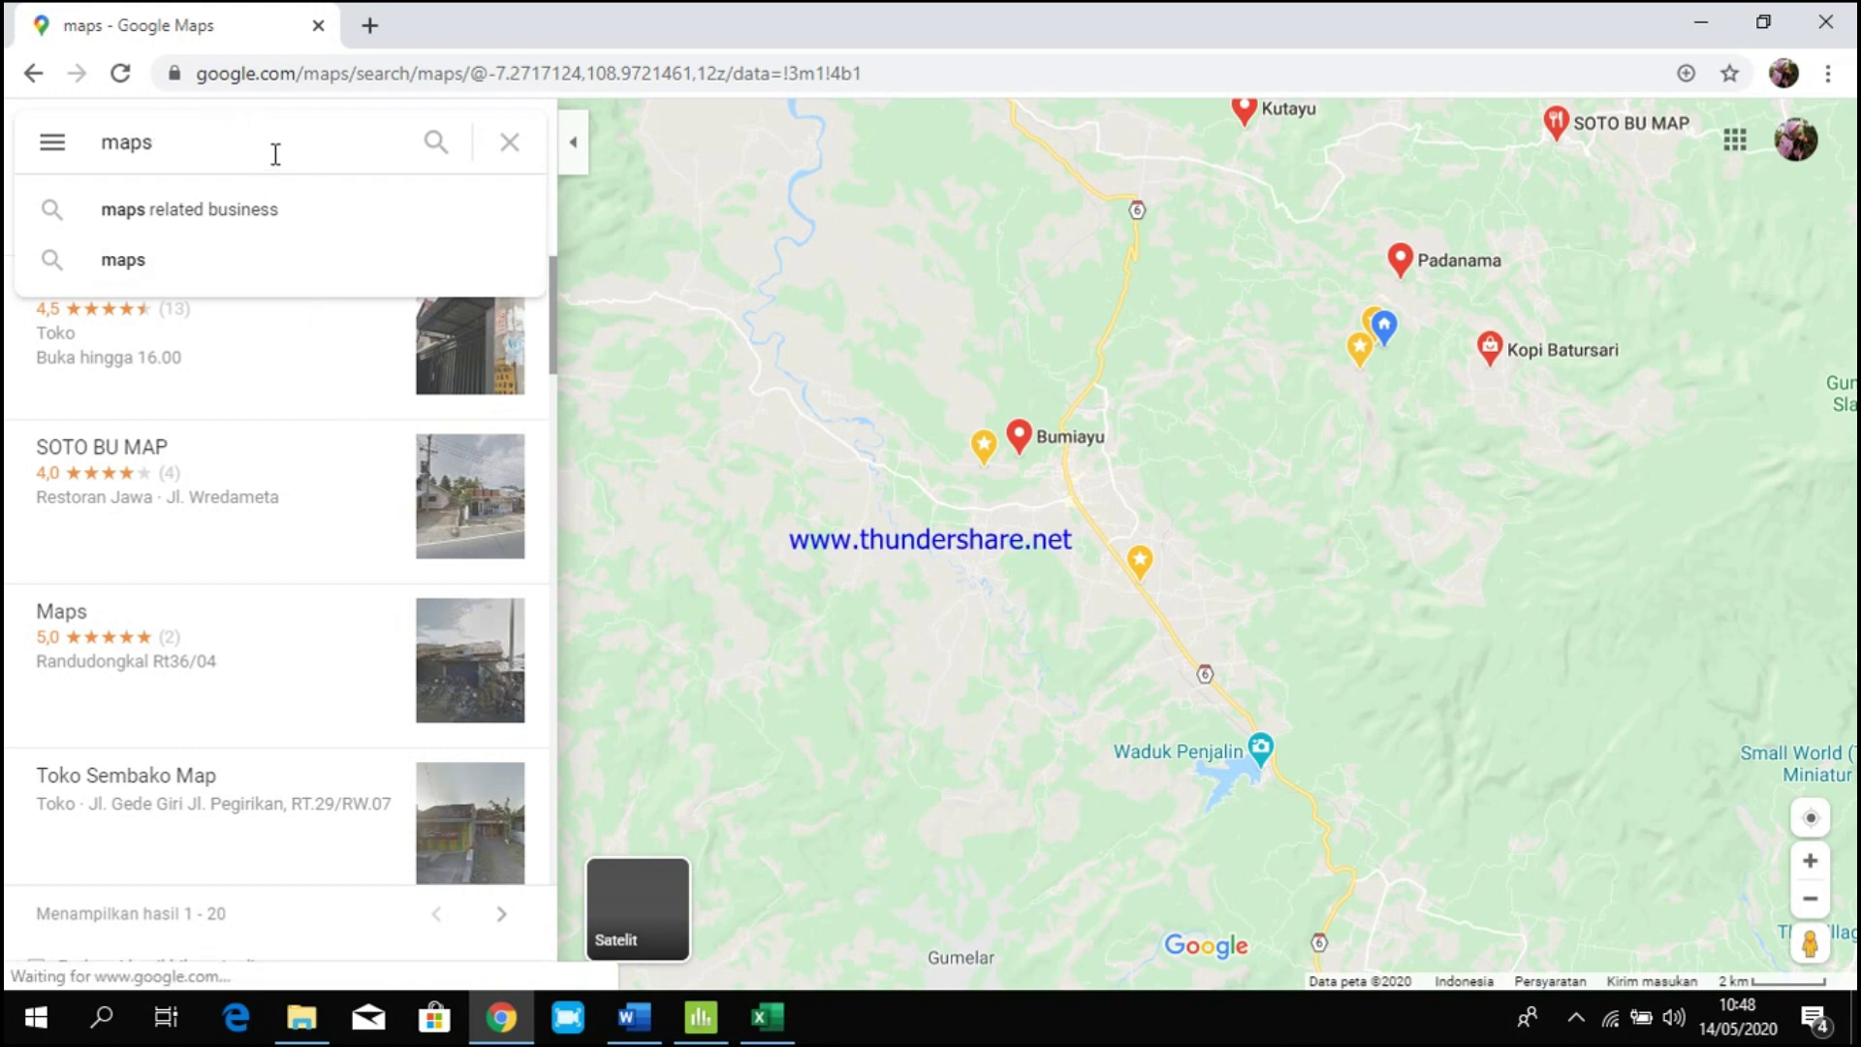
double_click(87, 141)
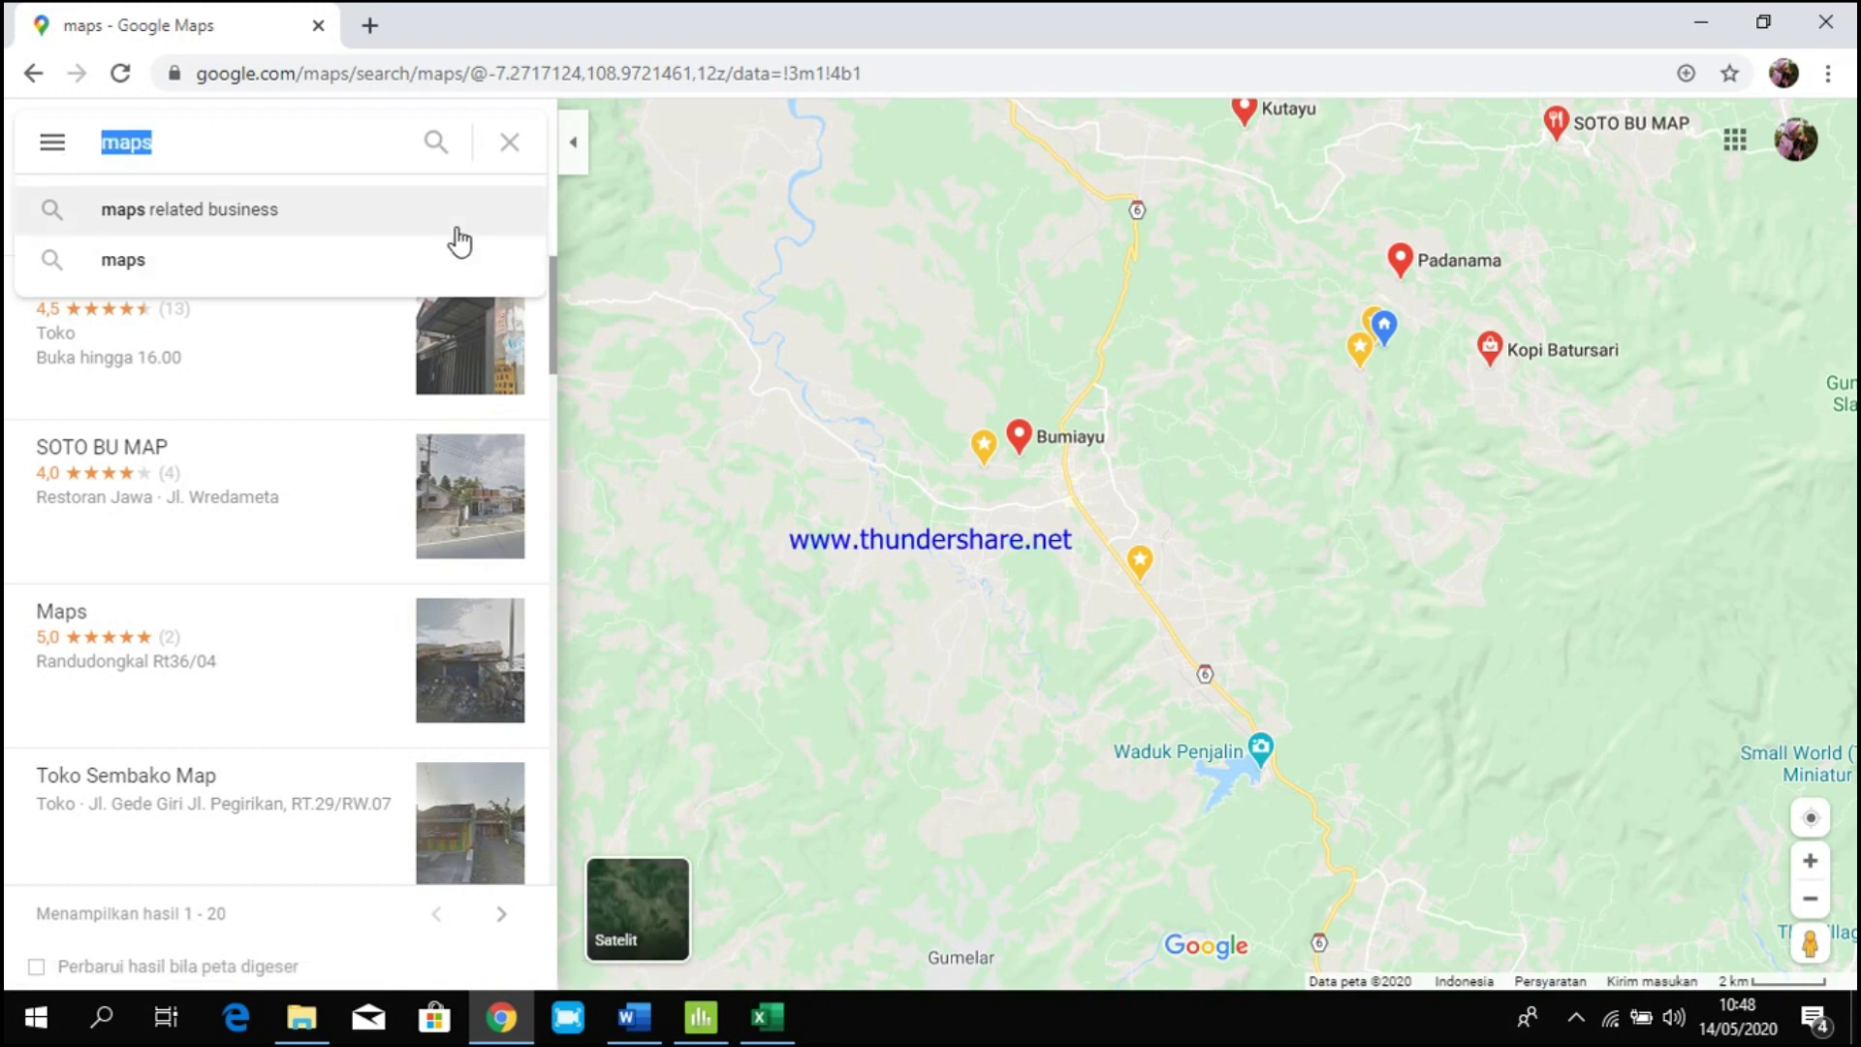
key("ctrl+v")
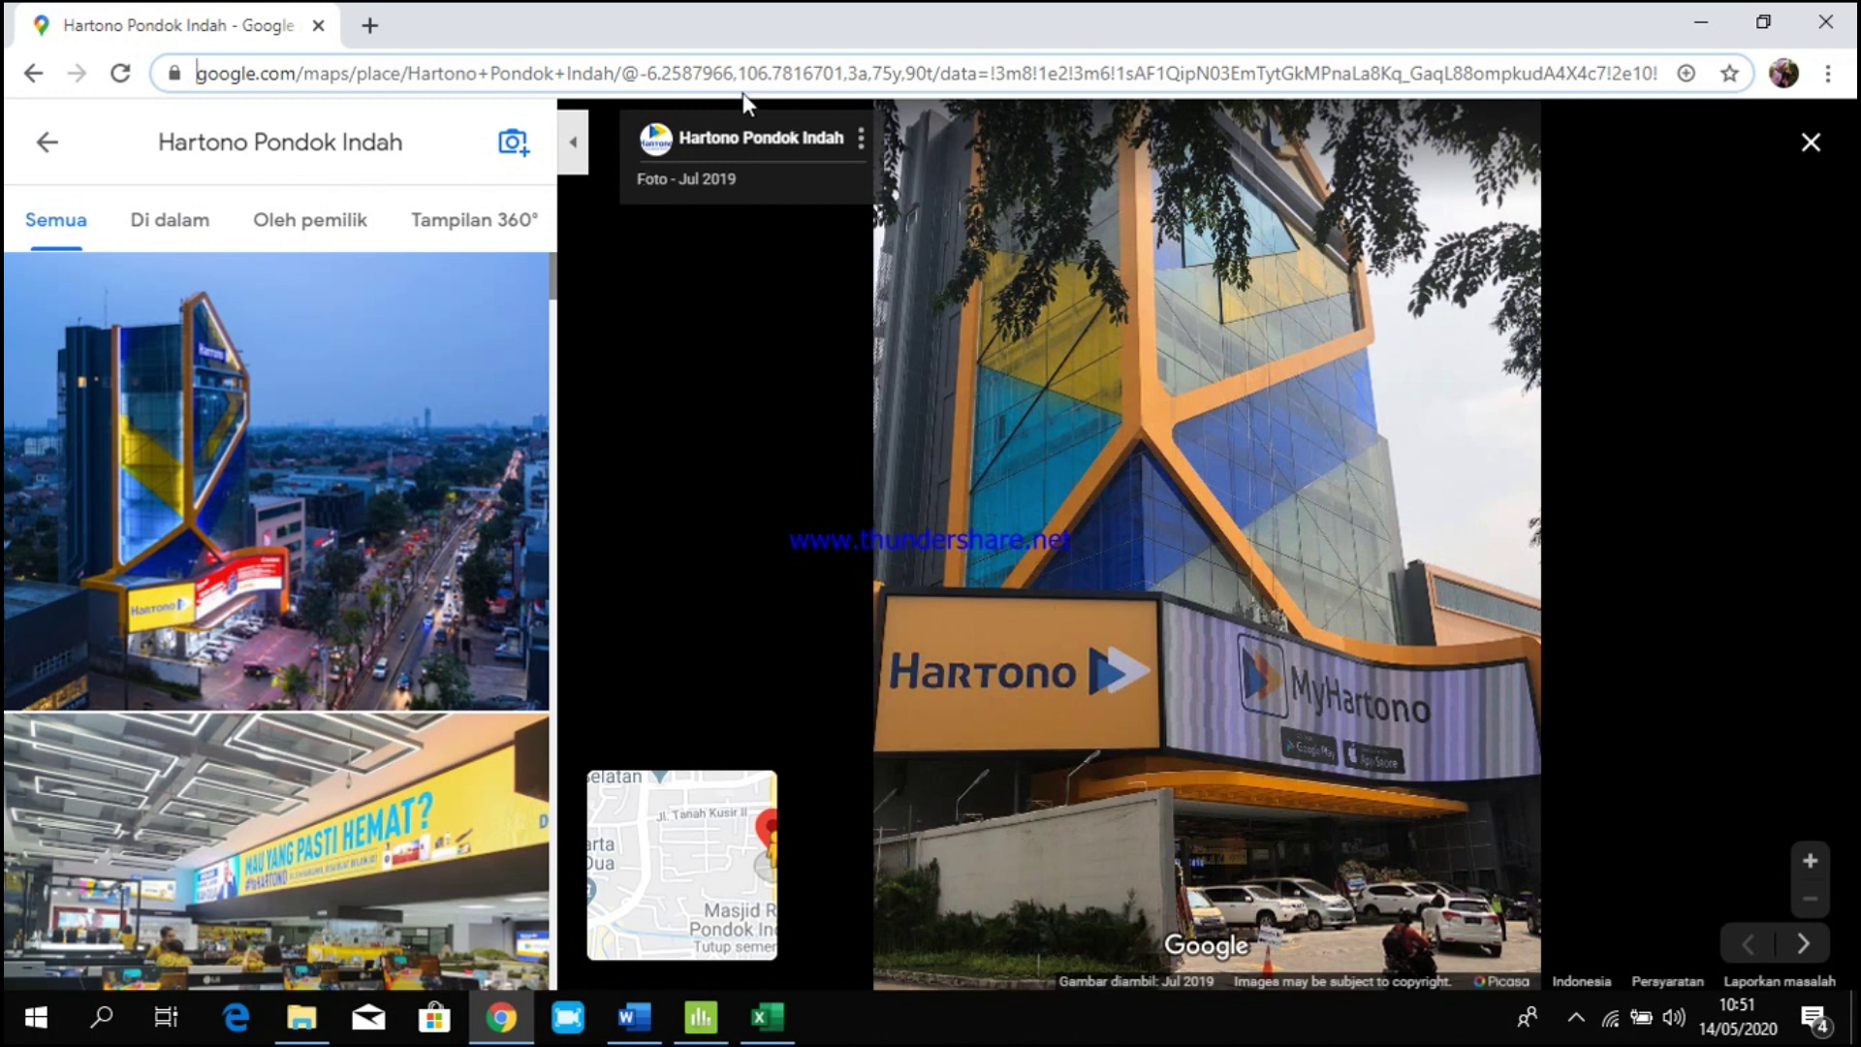
Copy the coordinates -6.2587966,106.7816701 from the Google Maps address and paste them into cell C37 of the Excel workbook.
left_click(639, 74)
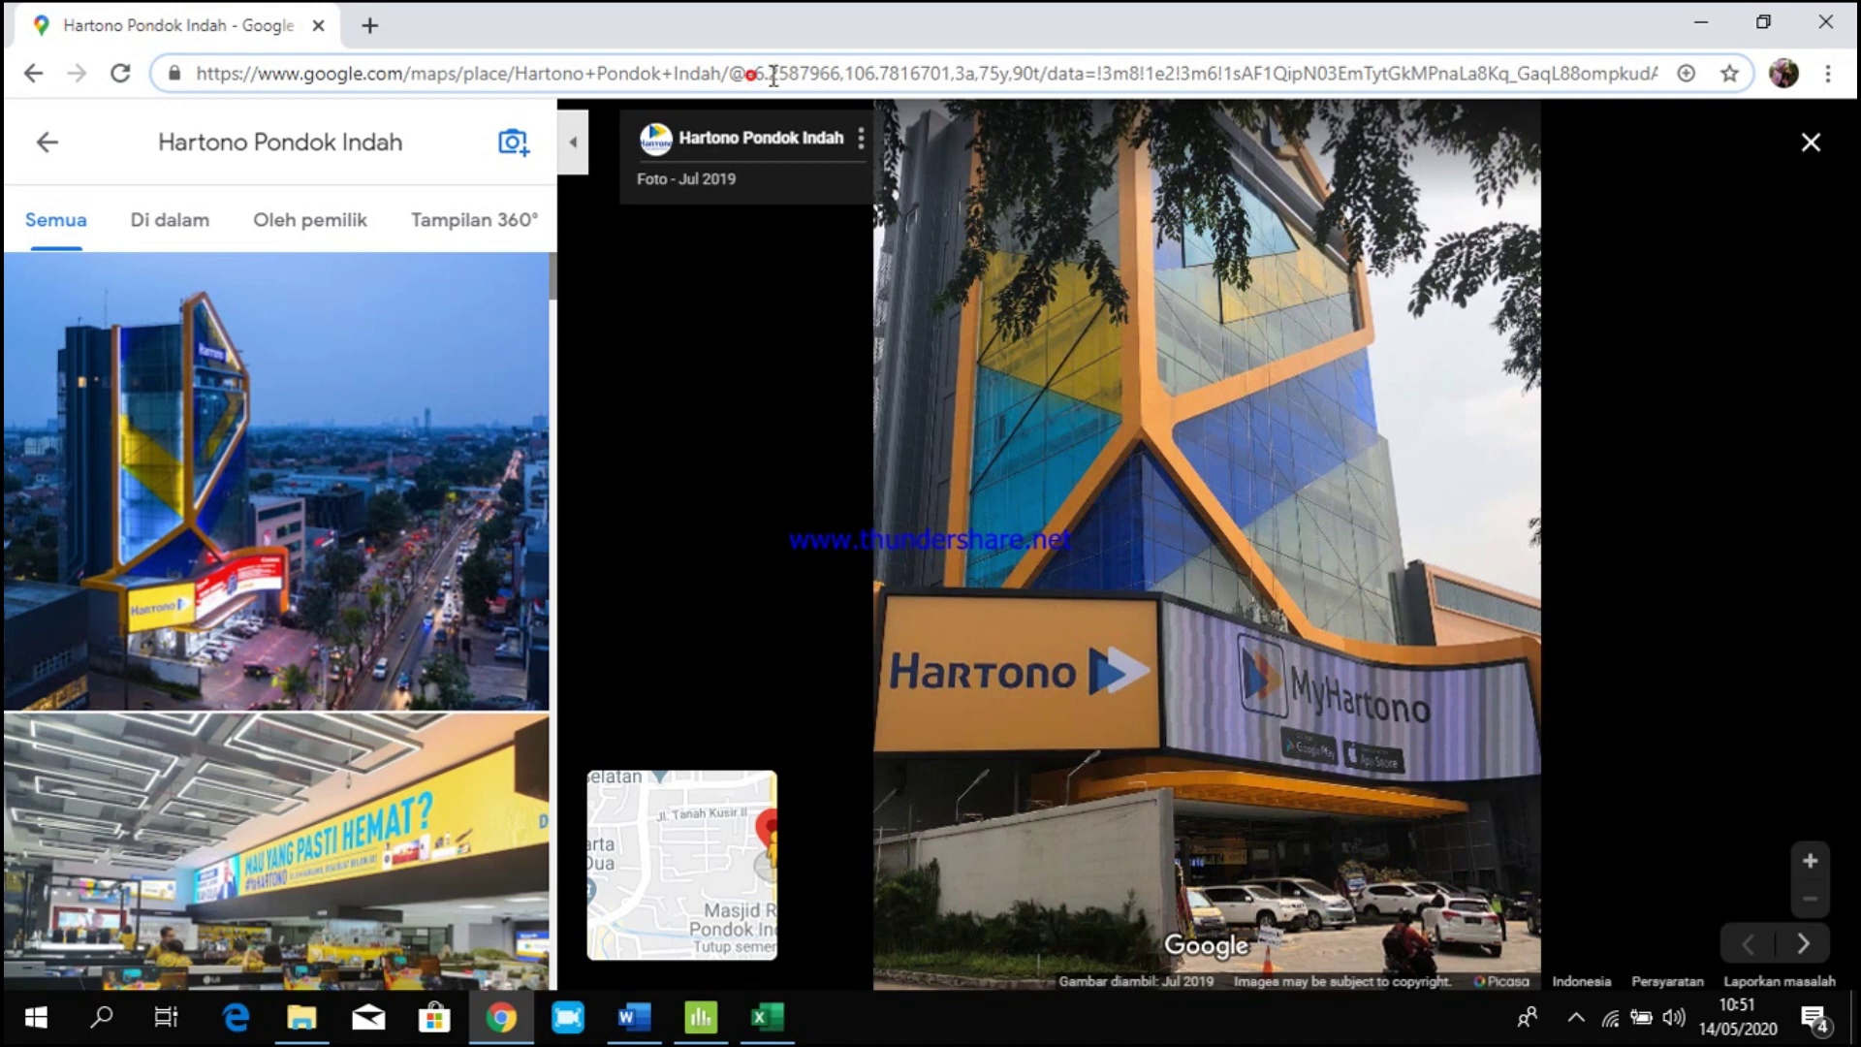
left_click_drag(773, 76, 946, 75)
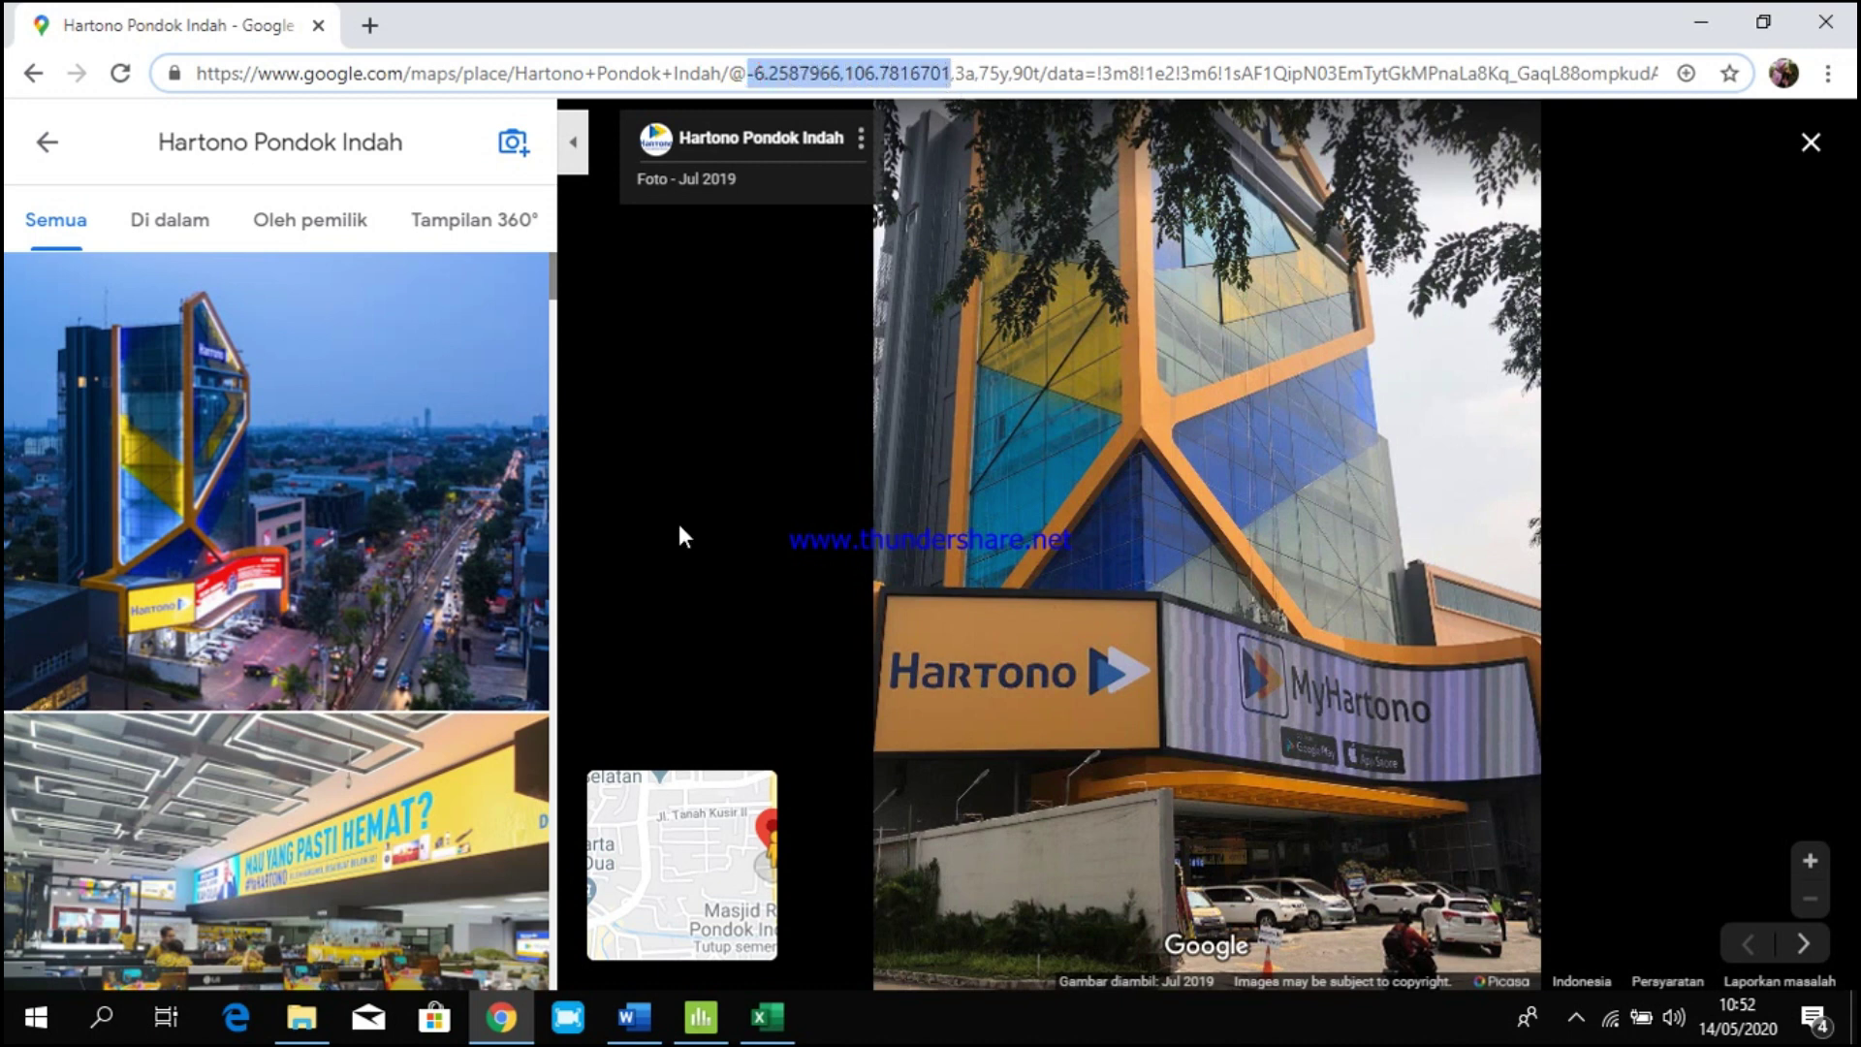
left_click(771, 1031)
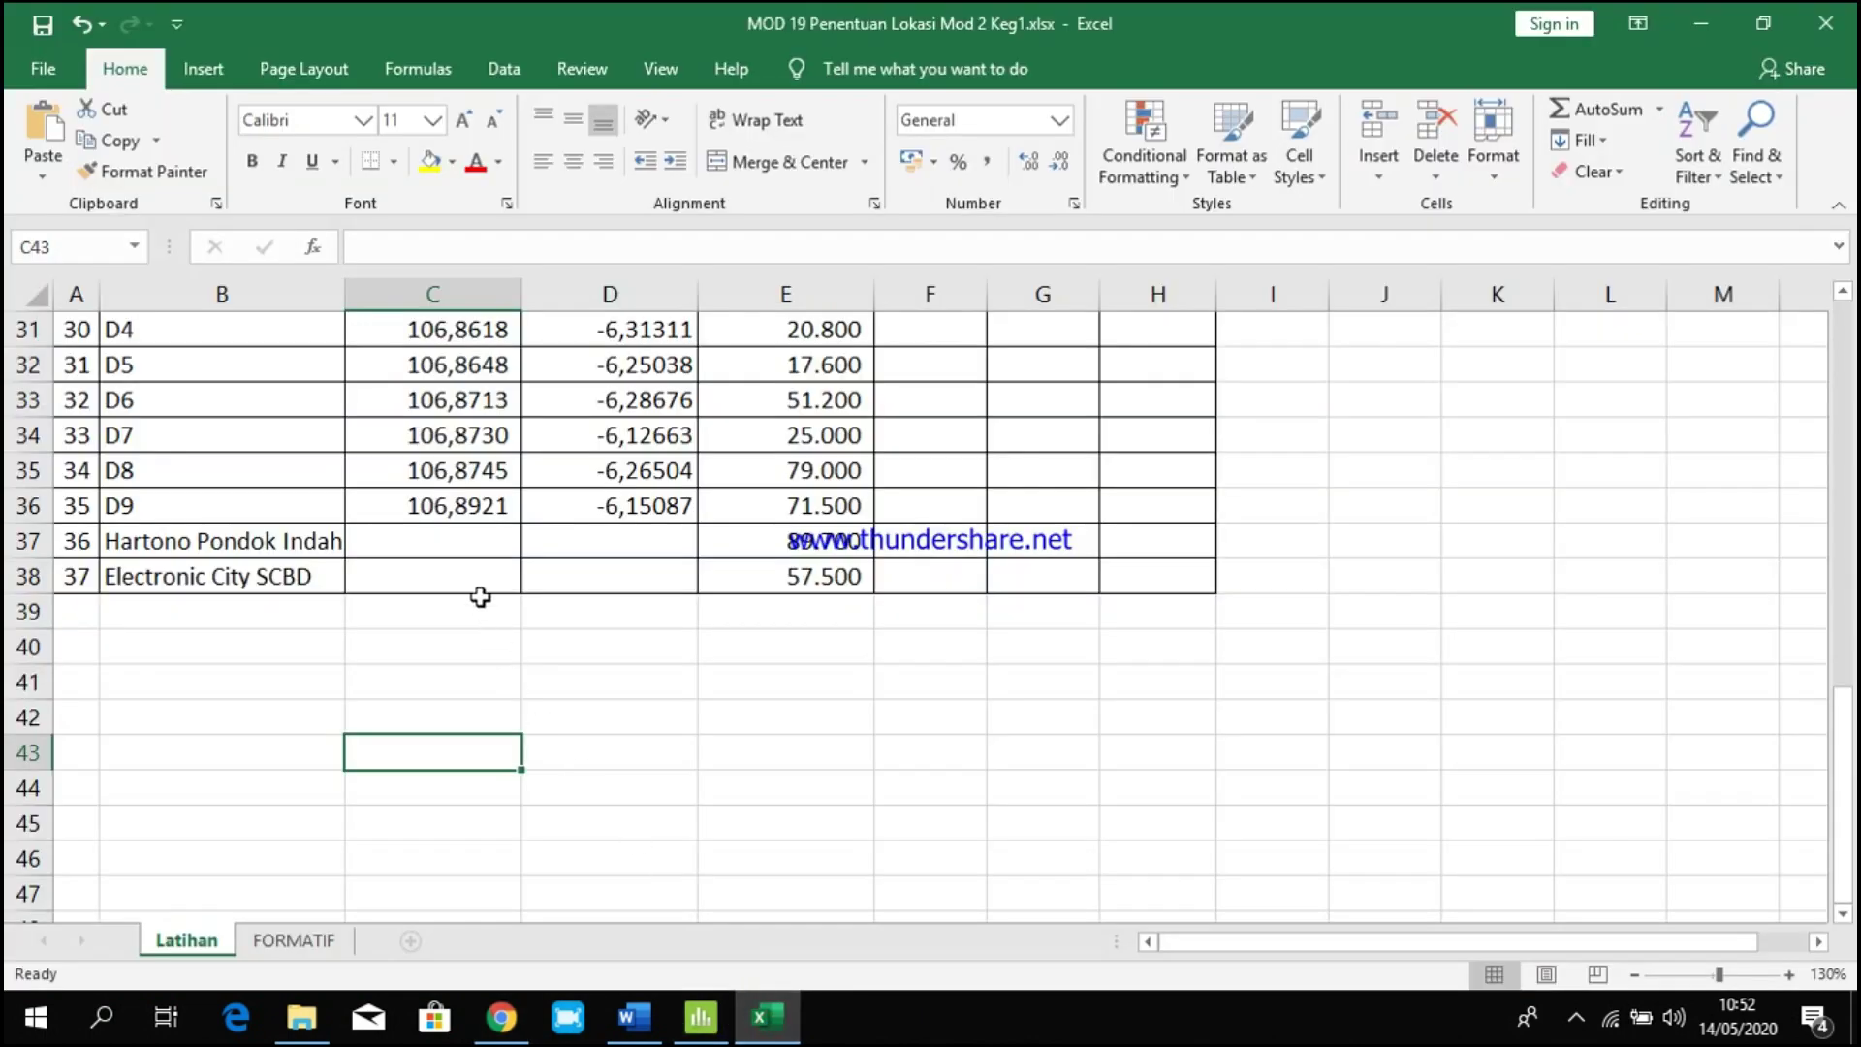
left_click(461, 538)
key("ctrl+v")
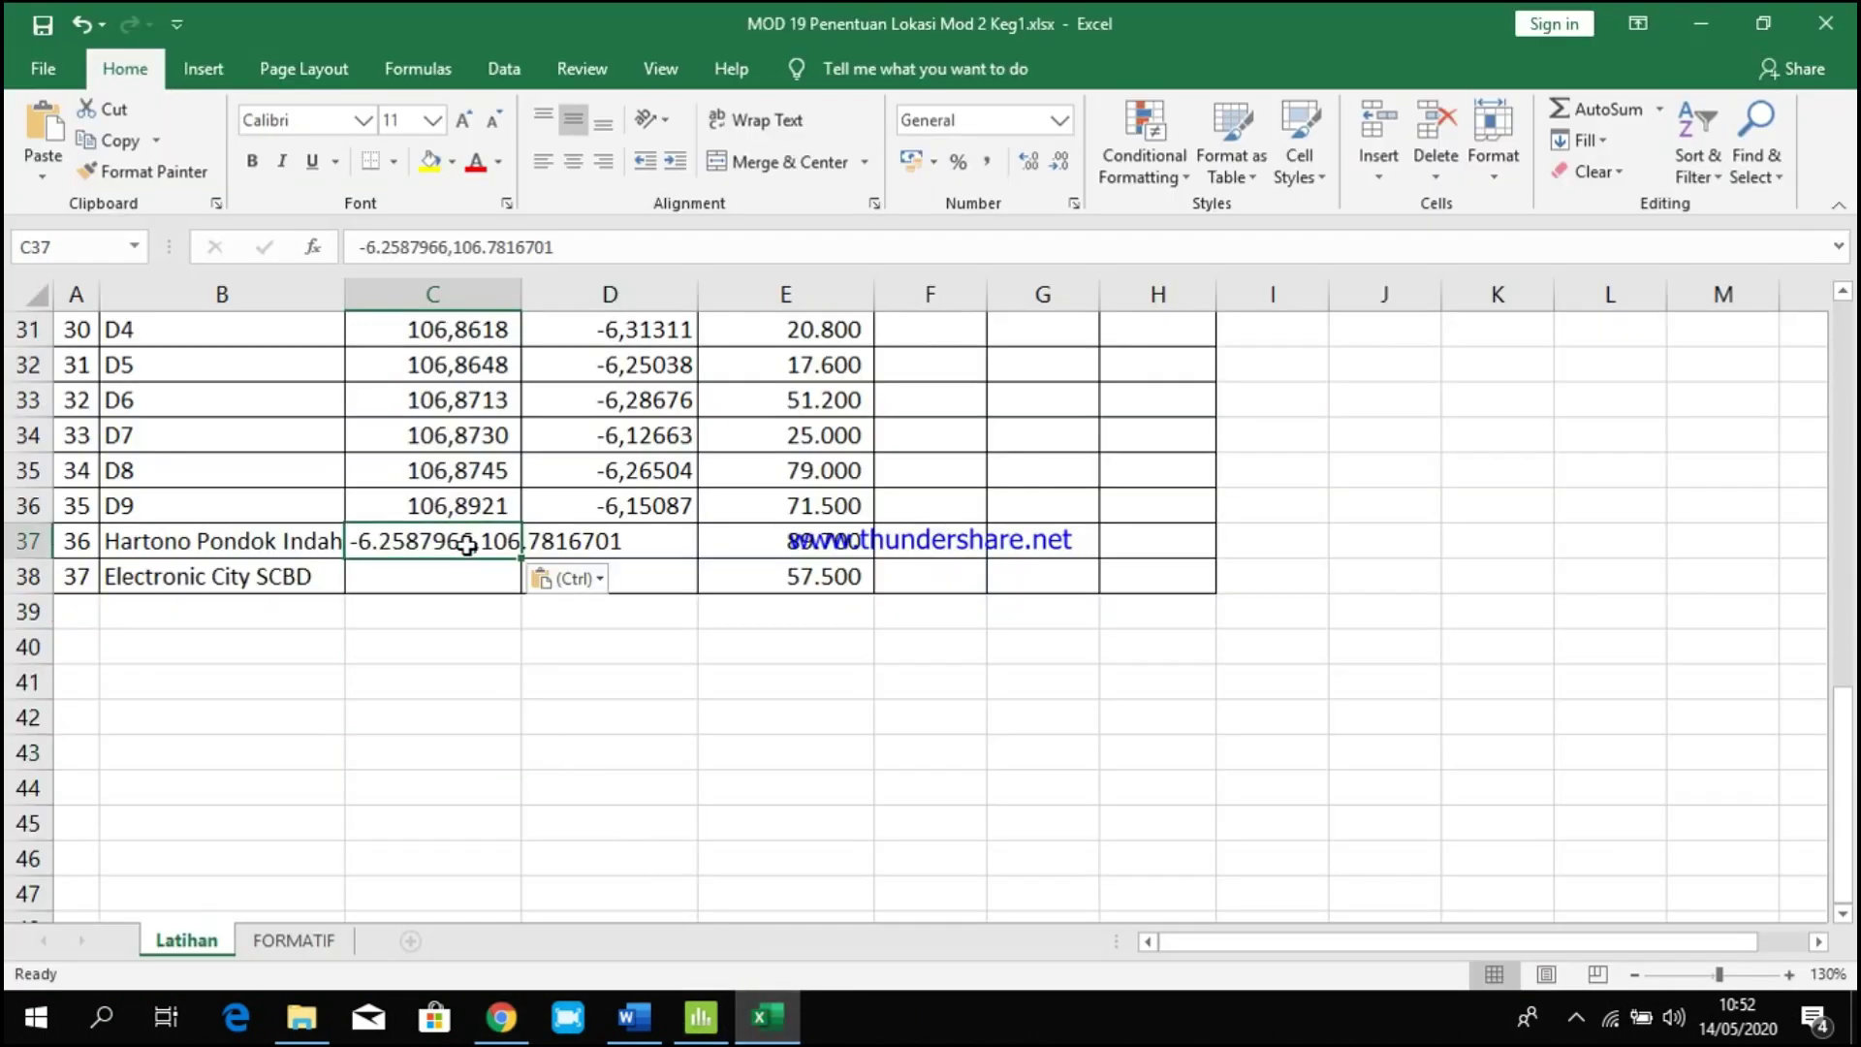
Move the latitude from cell C37 into the Lintang cell D37 and write it with a decimal comma as -6,2587966.
left_click(363, 547)
double_click(351, 539)
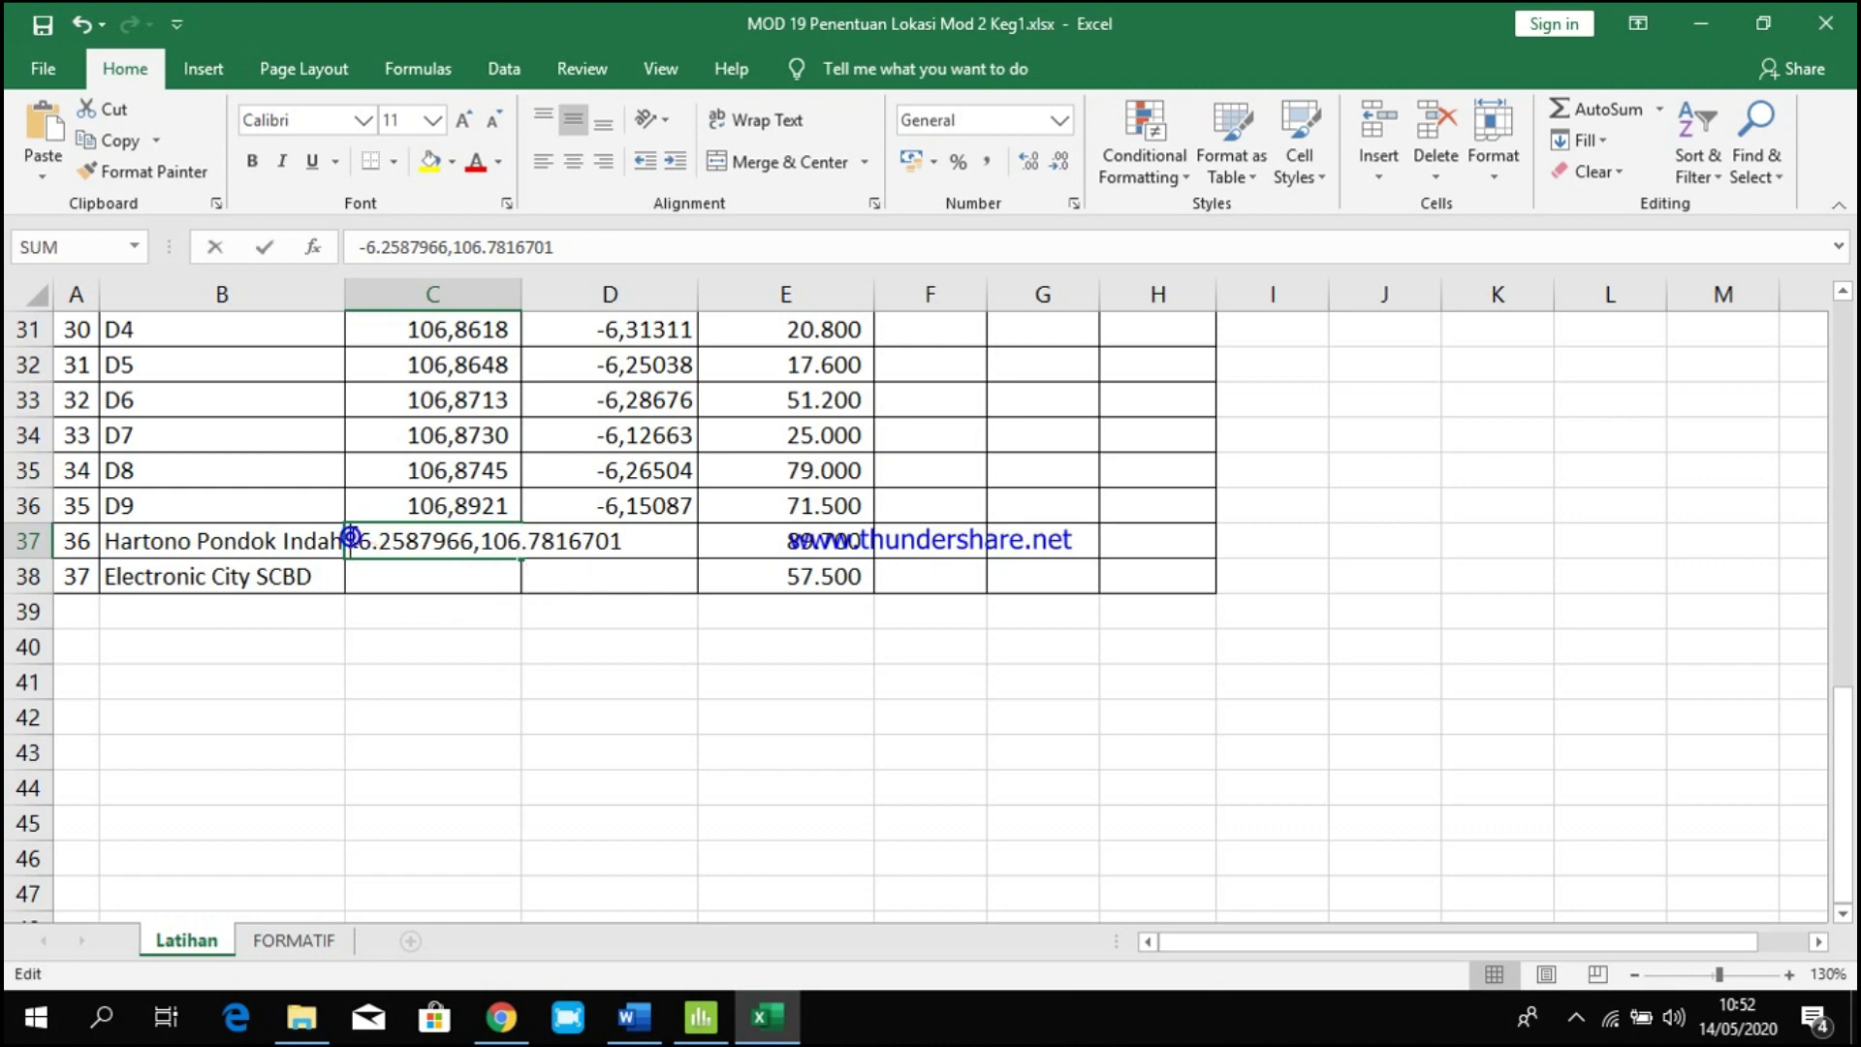
left_click_drag(350, 541, 478, 541)
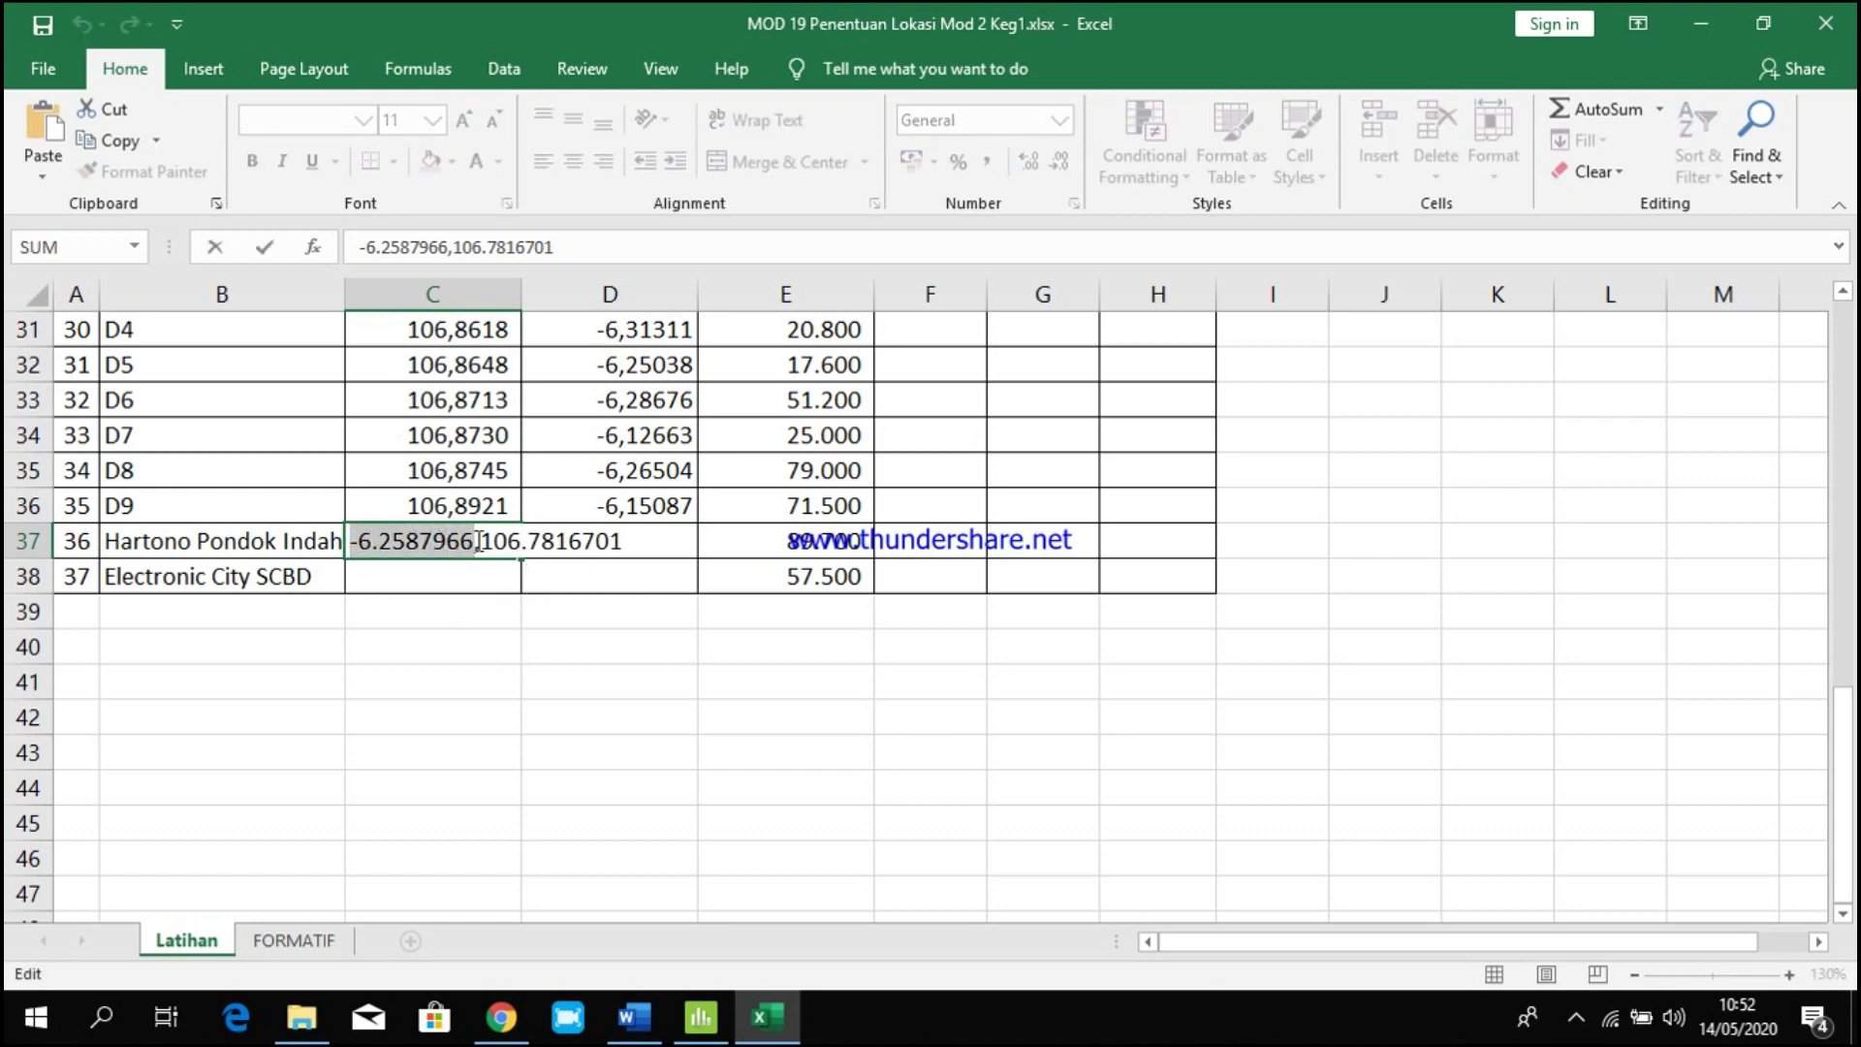
key("ctrl+x")
left_click(591, 611)
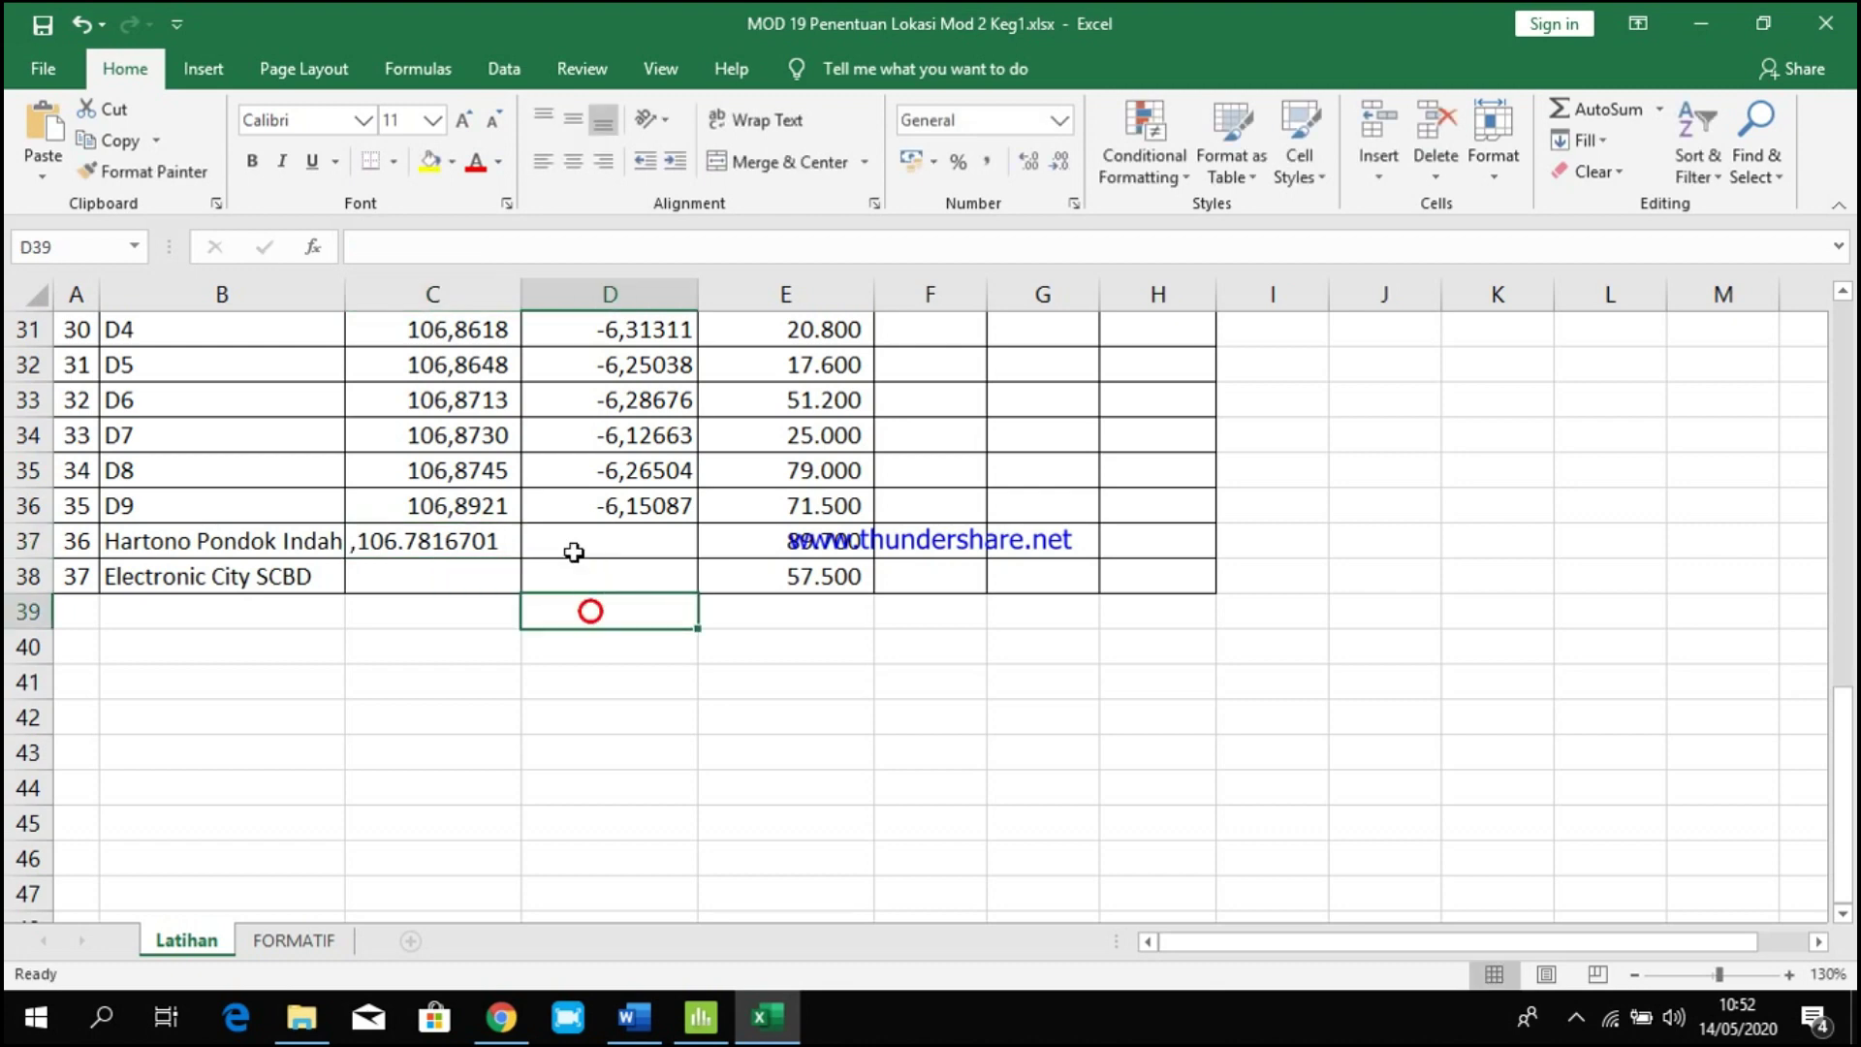
left_click(571, 539)
key("ctrl+v")
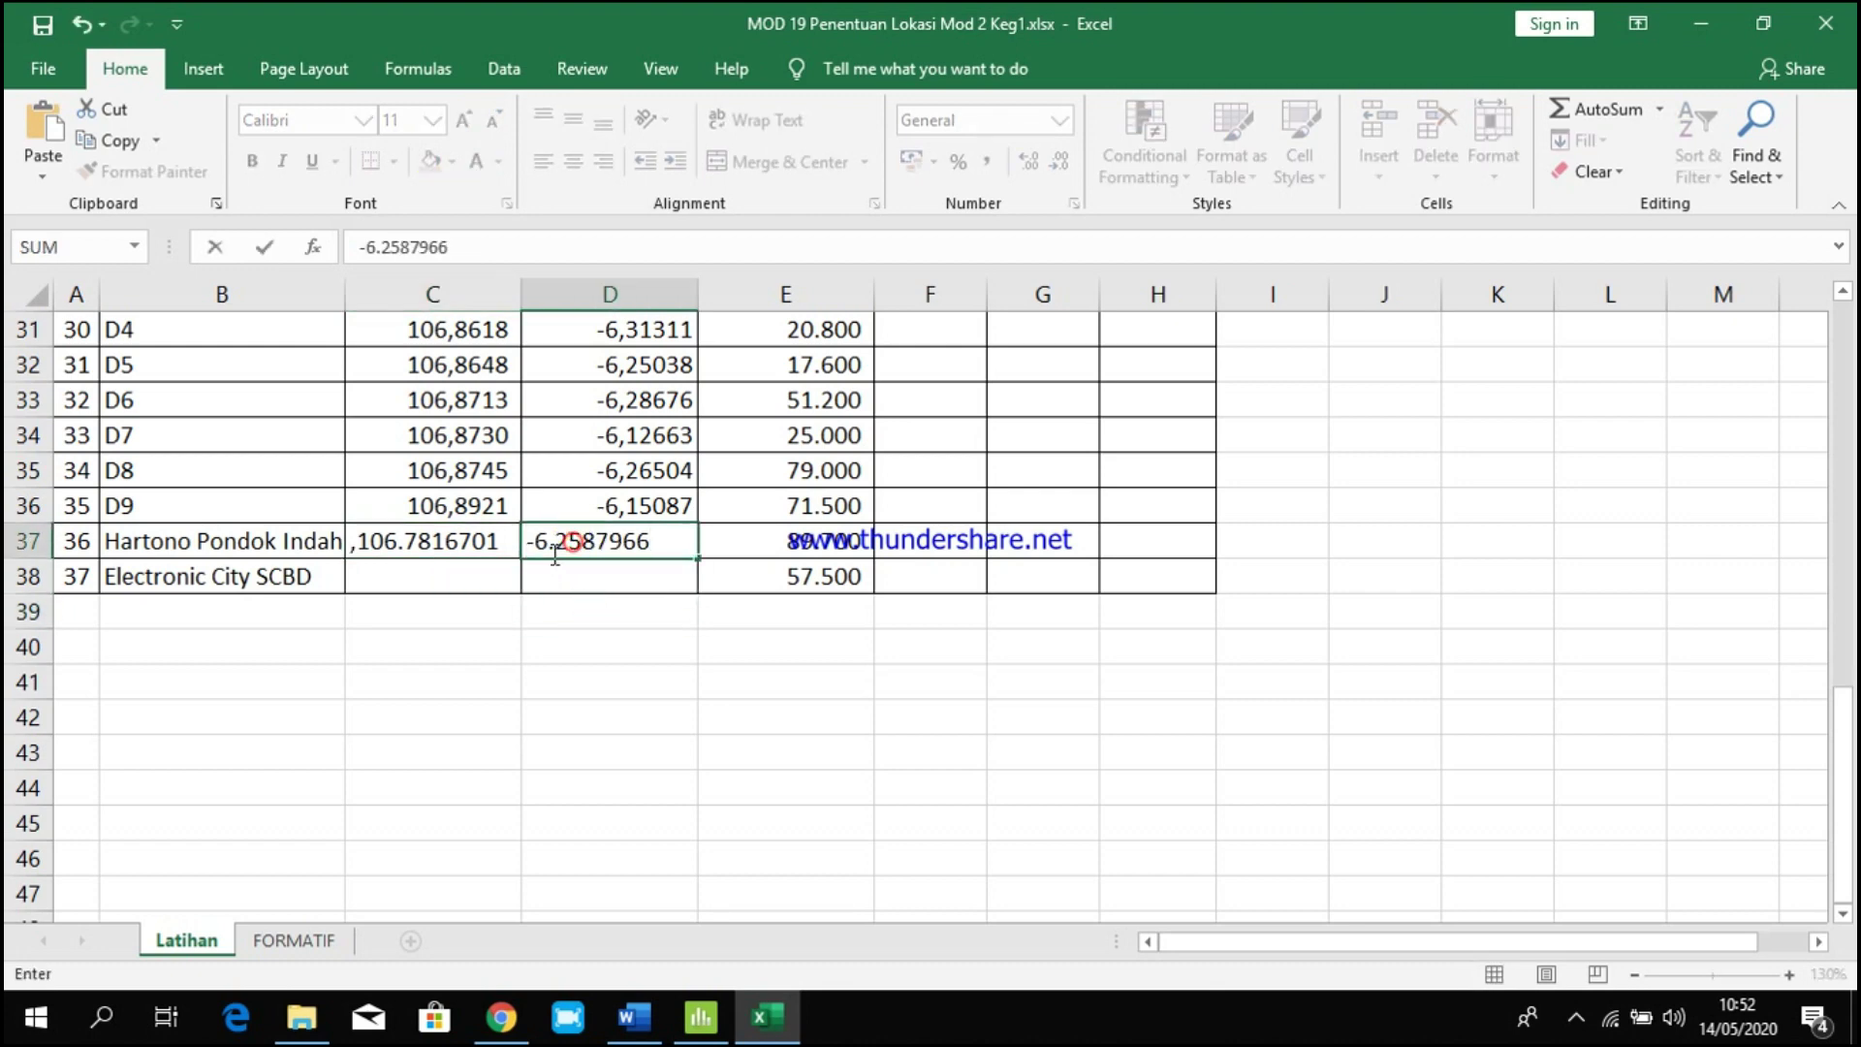
left_click(555, 545)
key("BackSpace")
type(",")
Correct the Bujur value of Hartono Pondok Indah in cell C37 to 106,7816701.
left_click(448, 545)
double_click(411, 542)
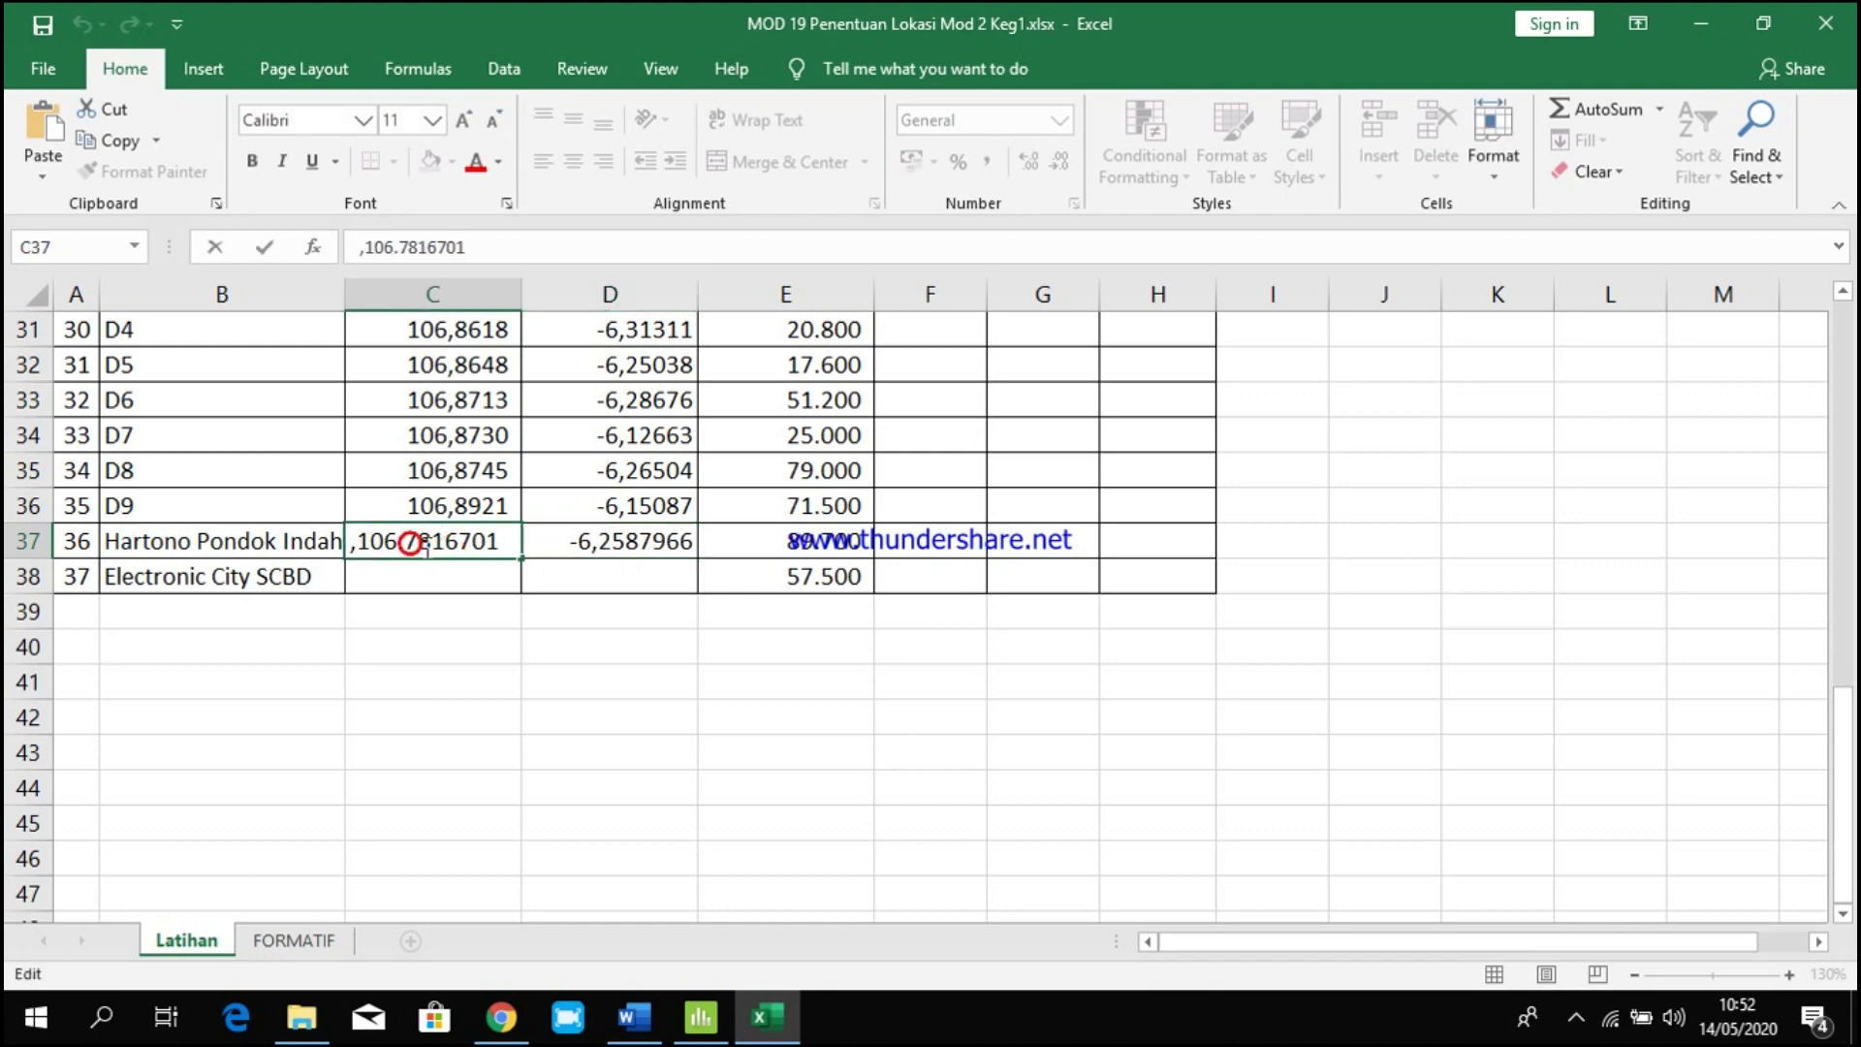
key("BackSpace")
type(",")
key("BackSpace")
left_click(422, 635)
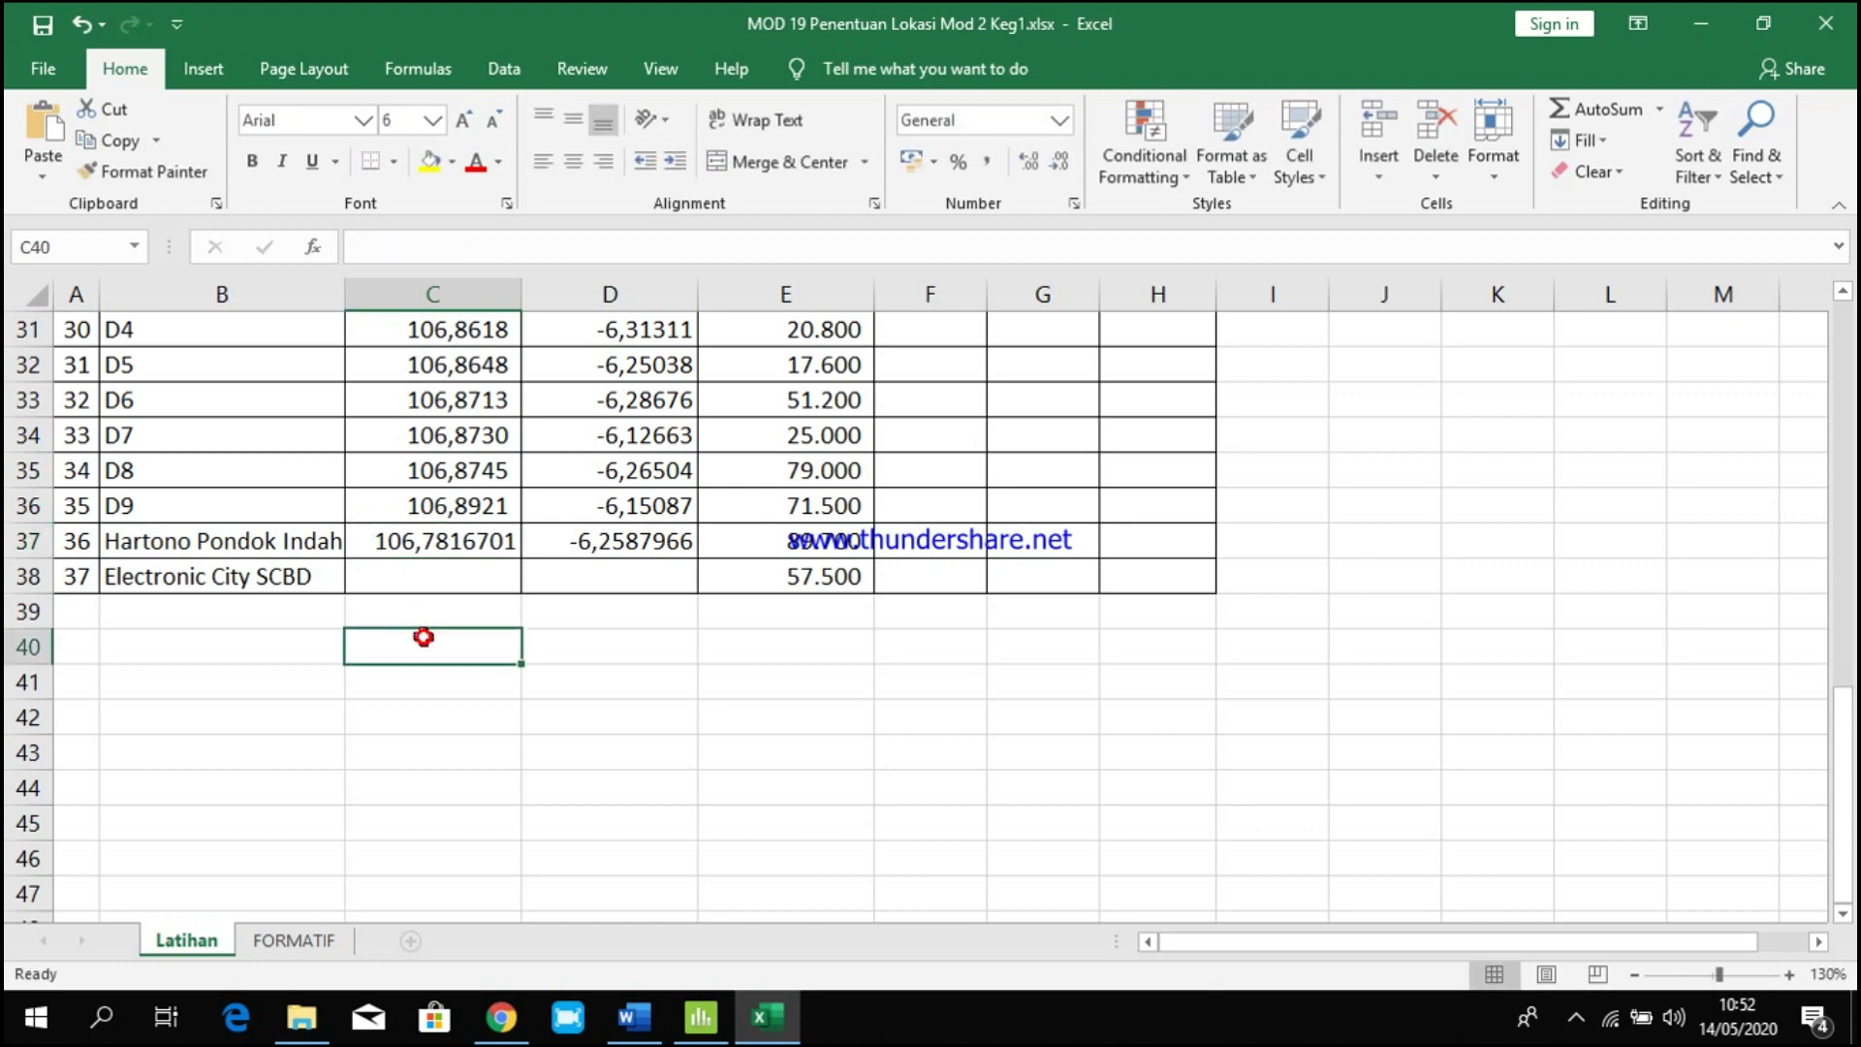
Copy the retailer name Electronic City SCBD from cell B38 and search for it on Google Maps in Chrome.
left_click(170, 576)
double_click(325, 578)
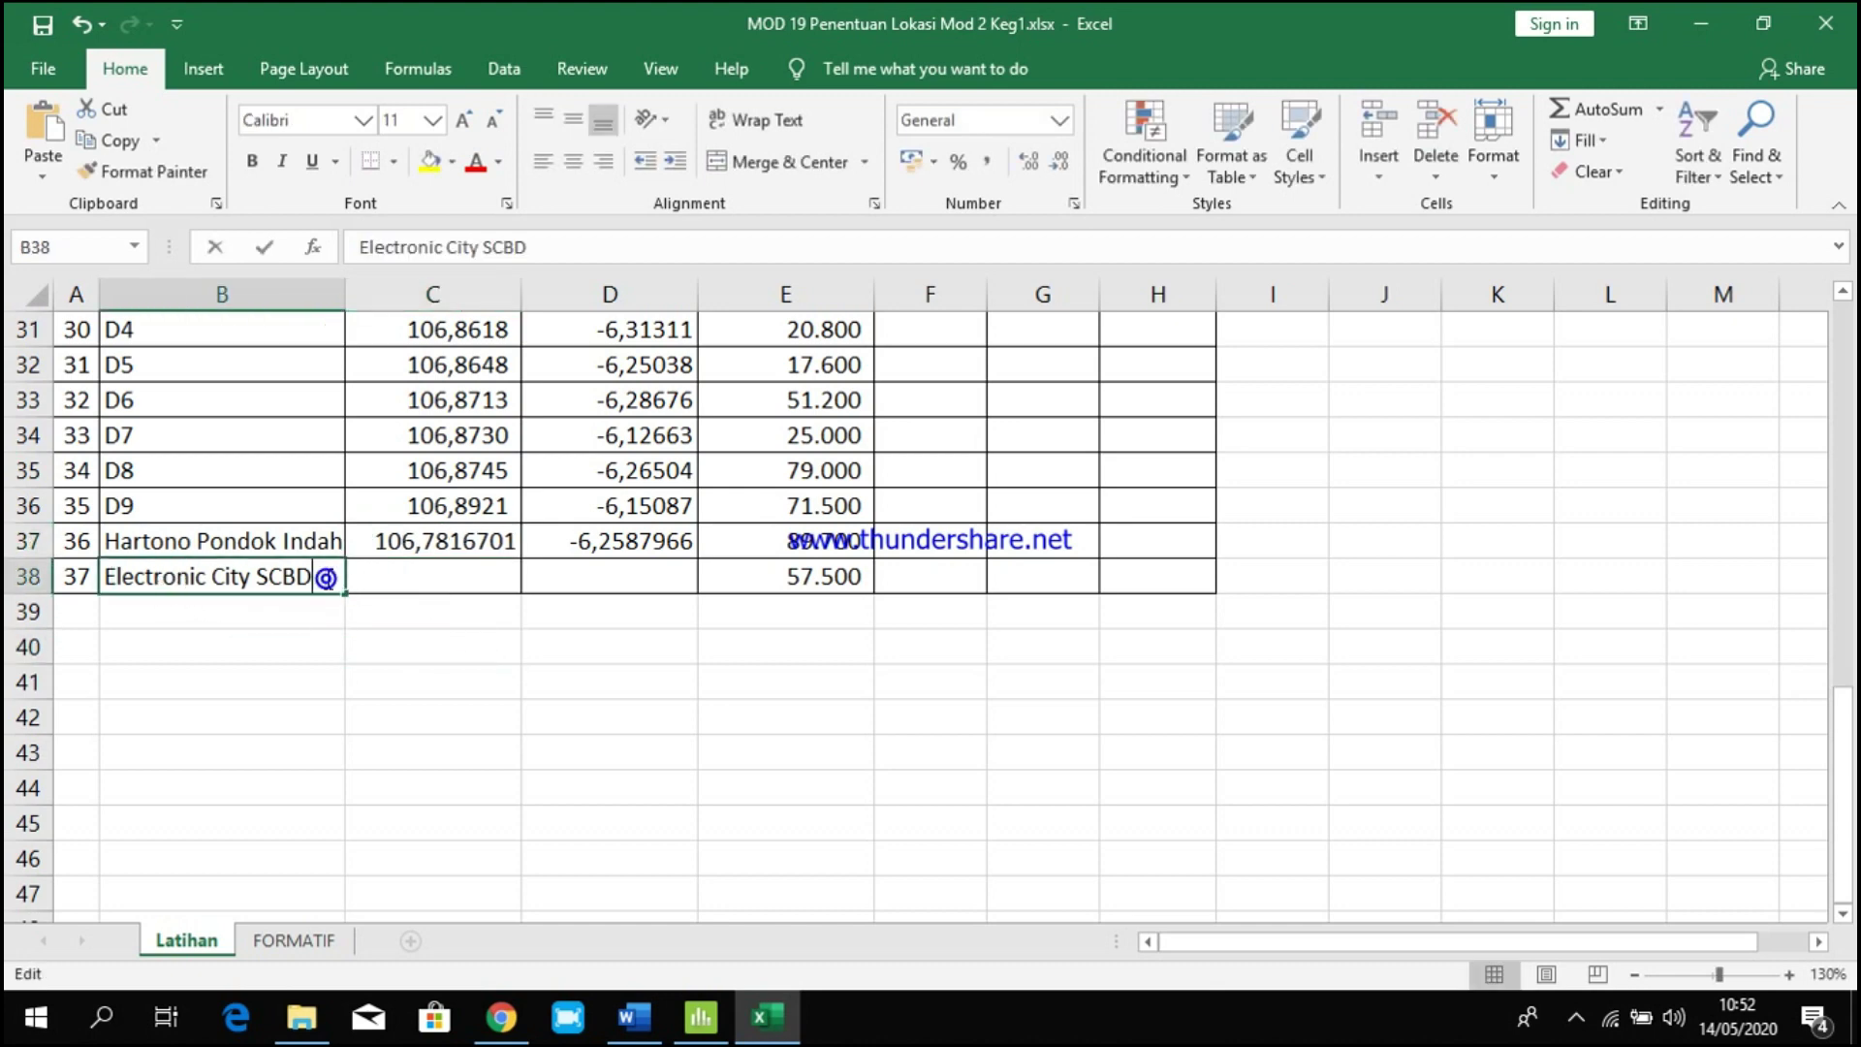
left_click_drag(325, 578, 105, 586)
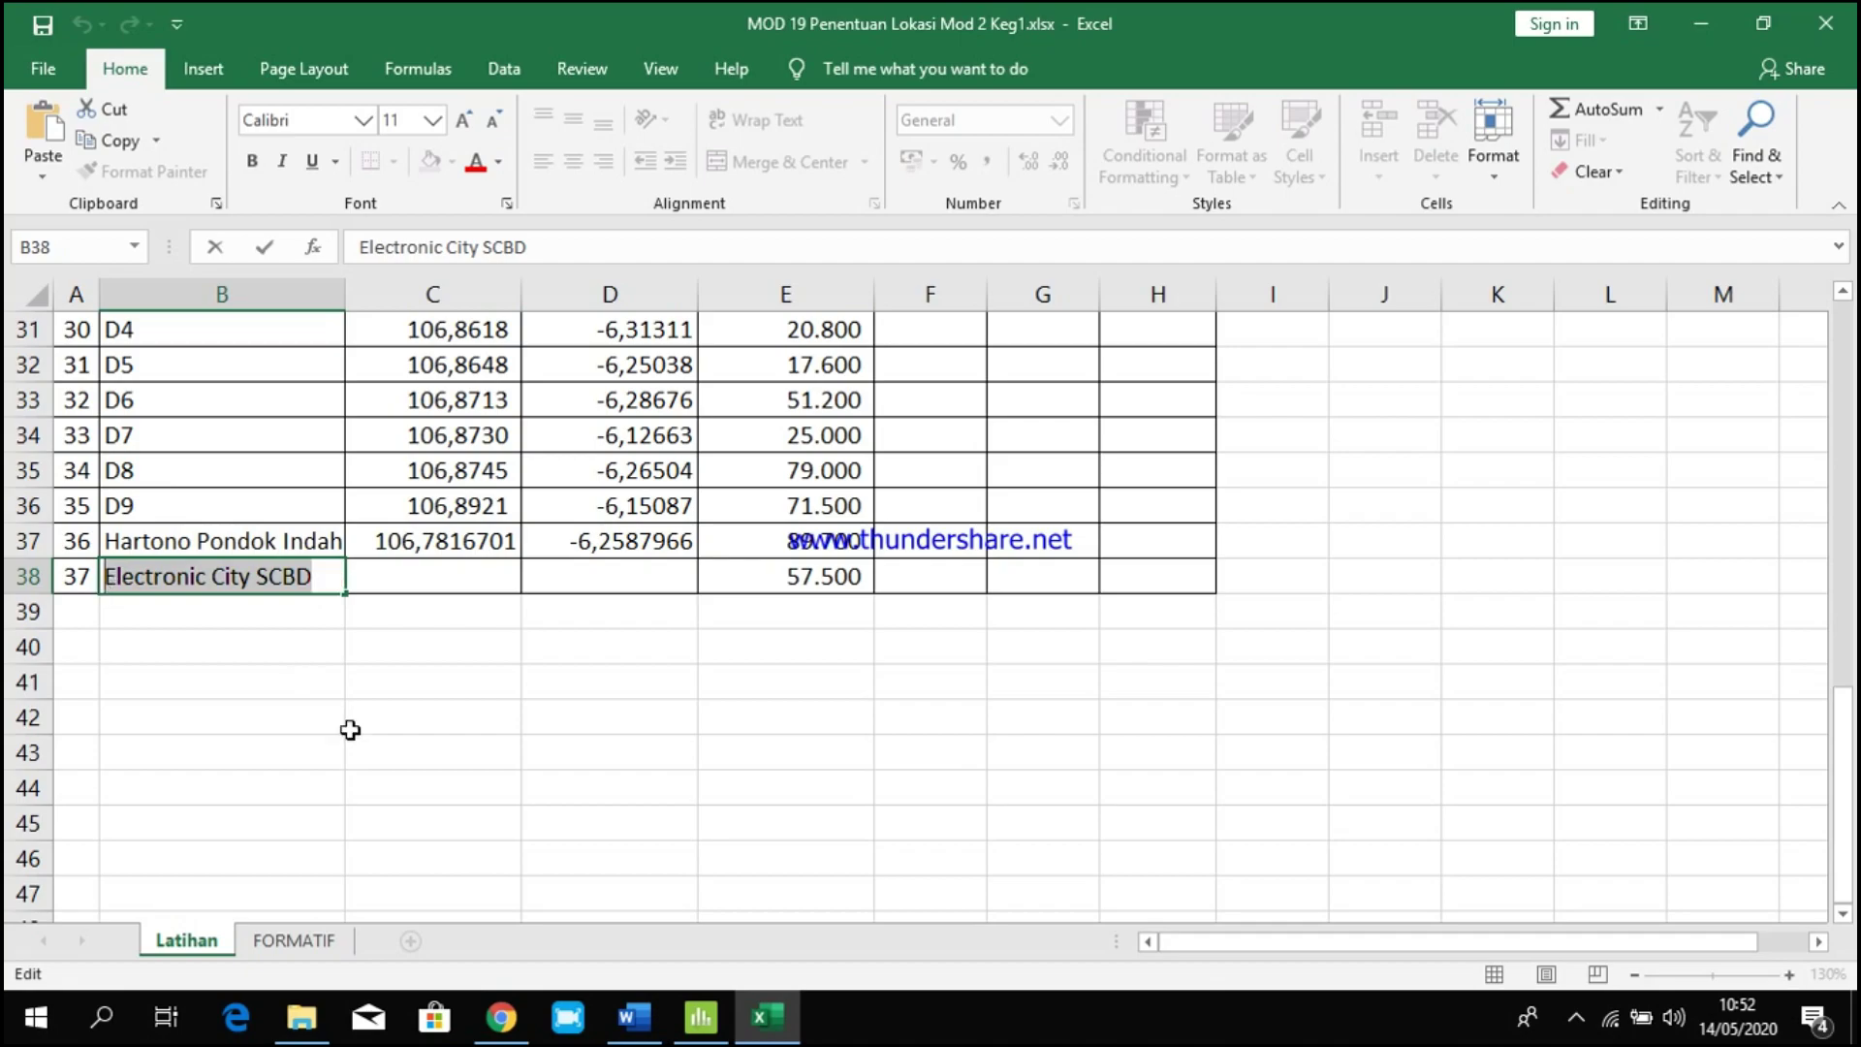
key("alt+Tab")
left_click_drag(322, 141, 87, 147)
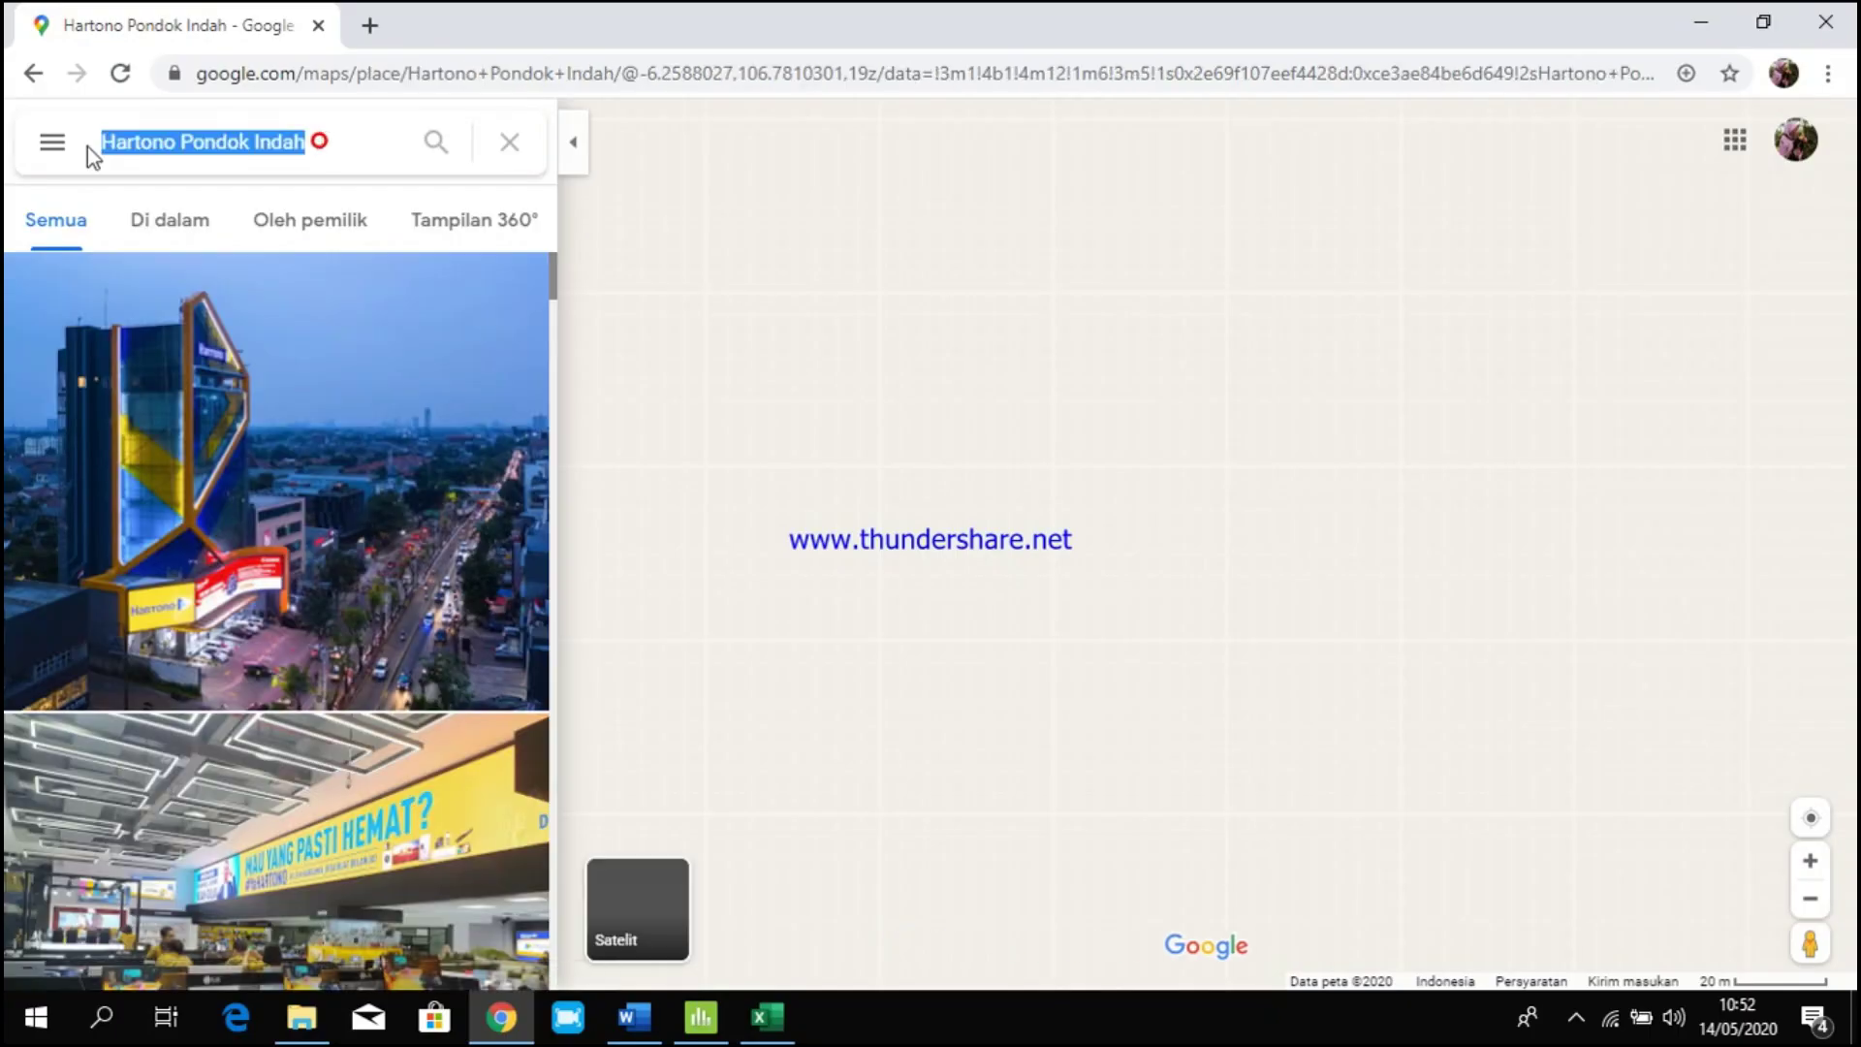
key("ctrl+v")
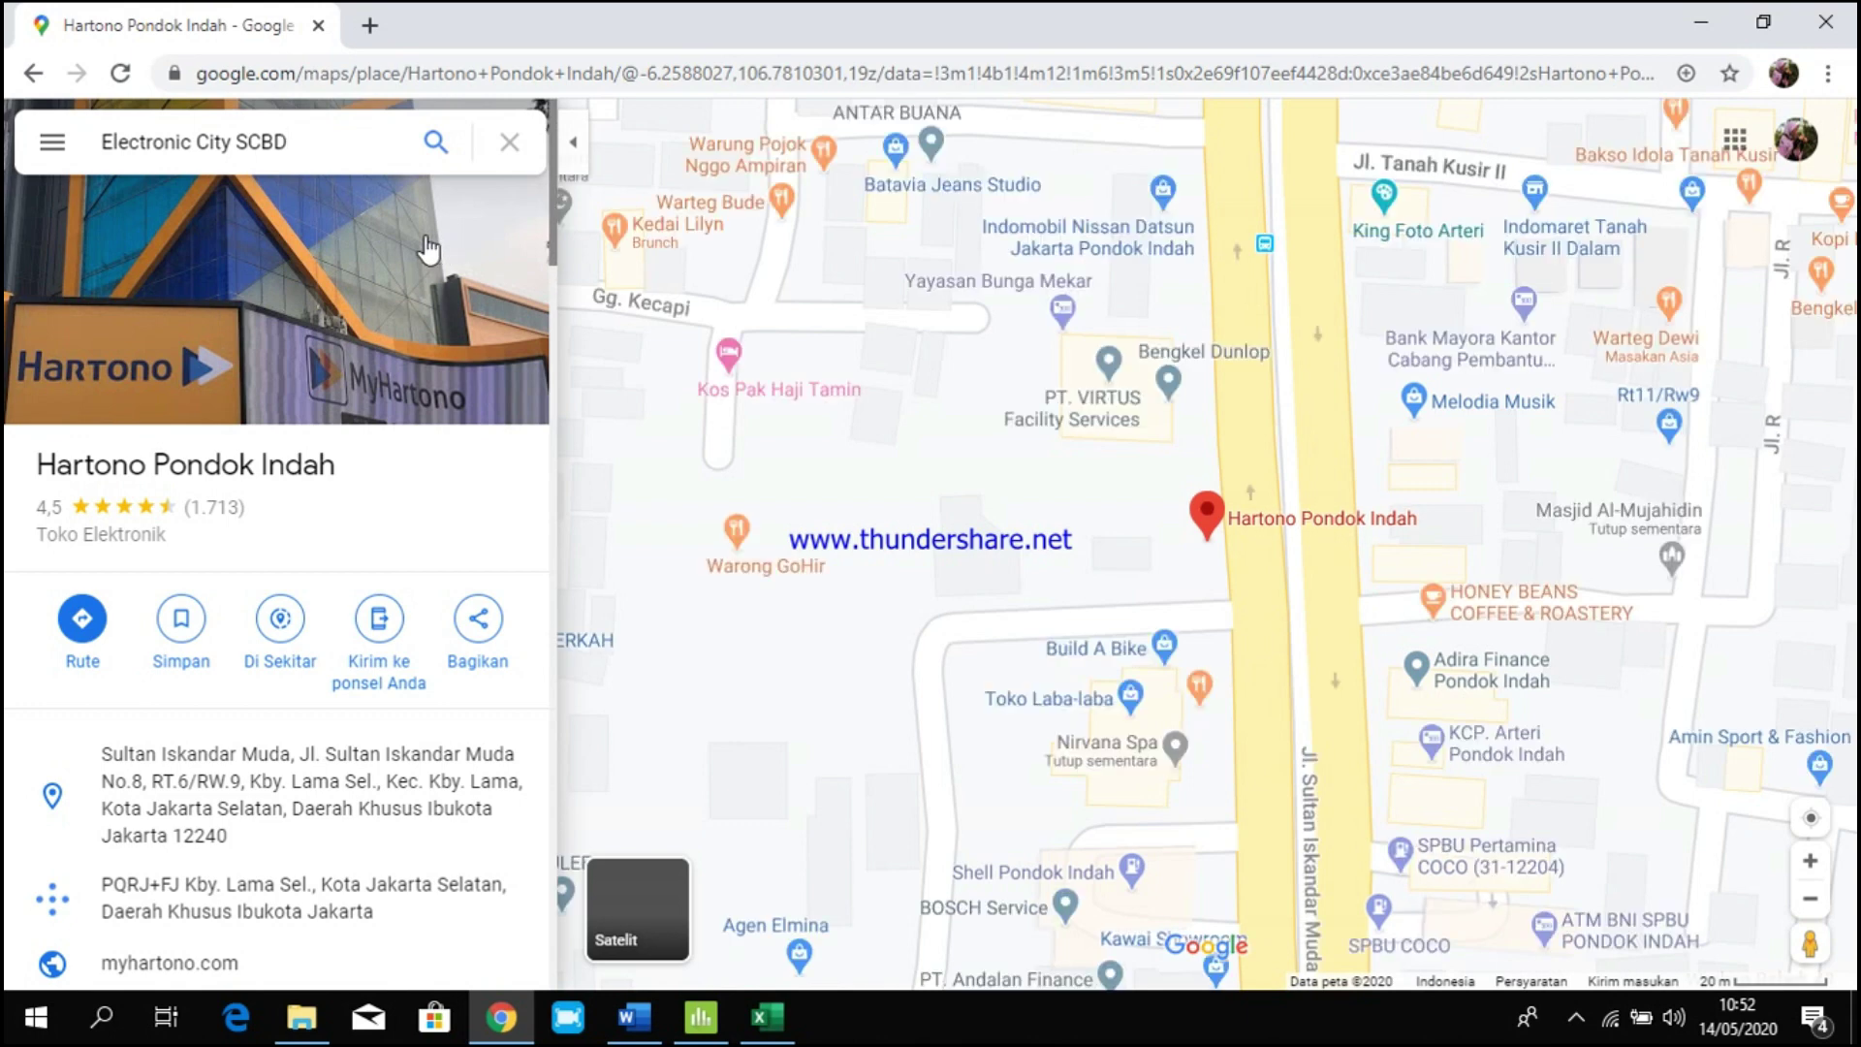
key("Return")
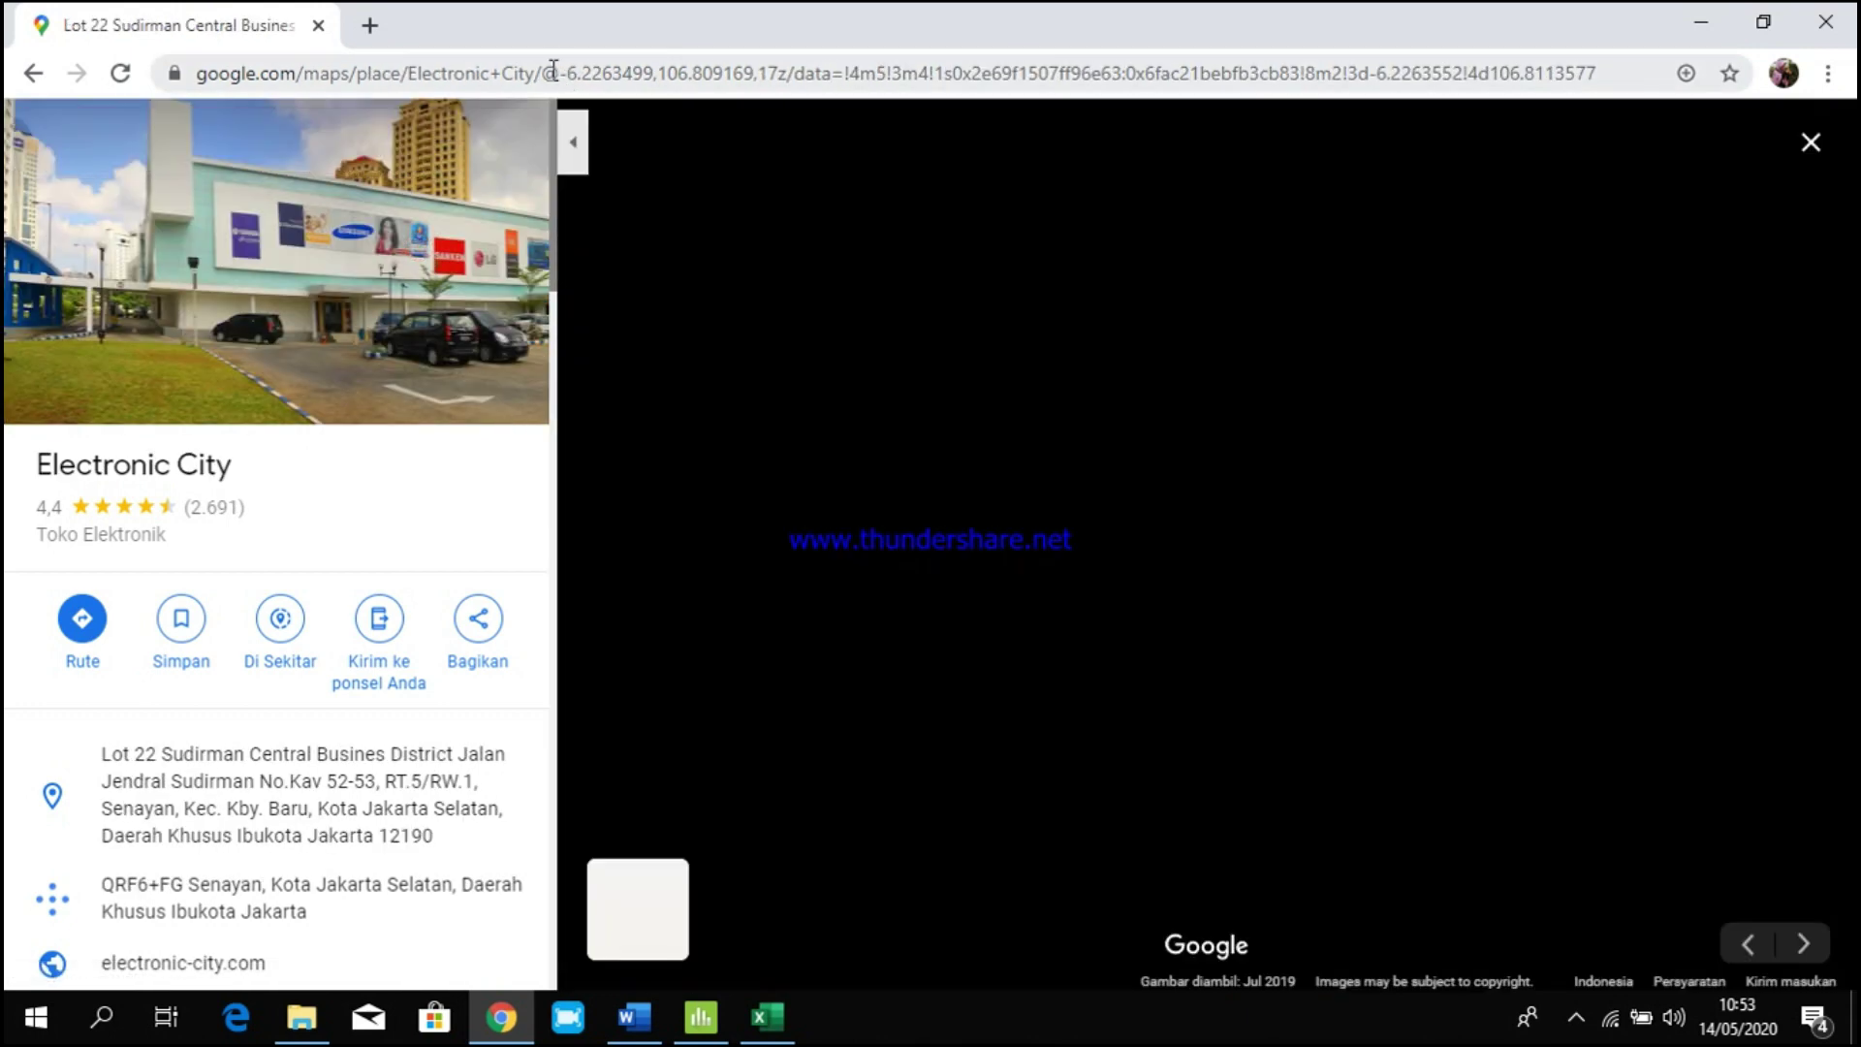
Copy the coordinates -6.225797,106.811501 from the Google Maps address and paste them into cell C38 of the Excel workbook.
left_click_drag(560, 73, 744, 78)
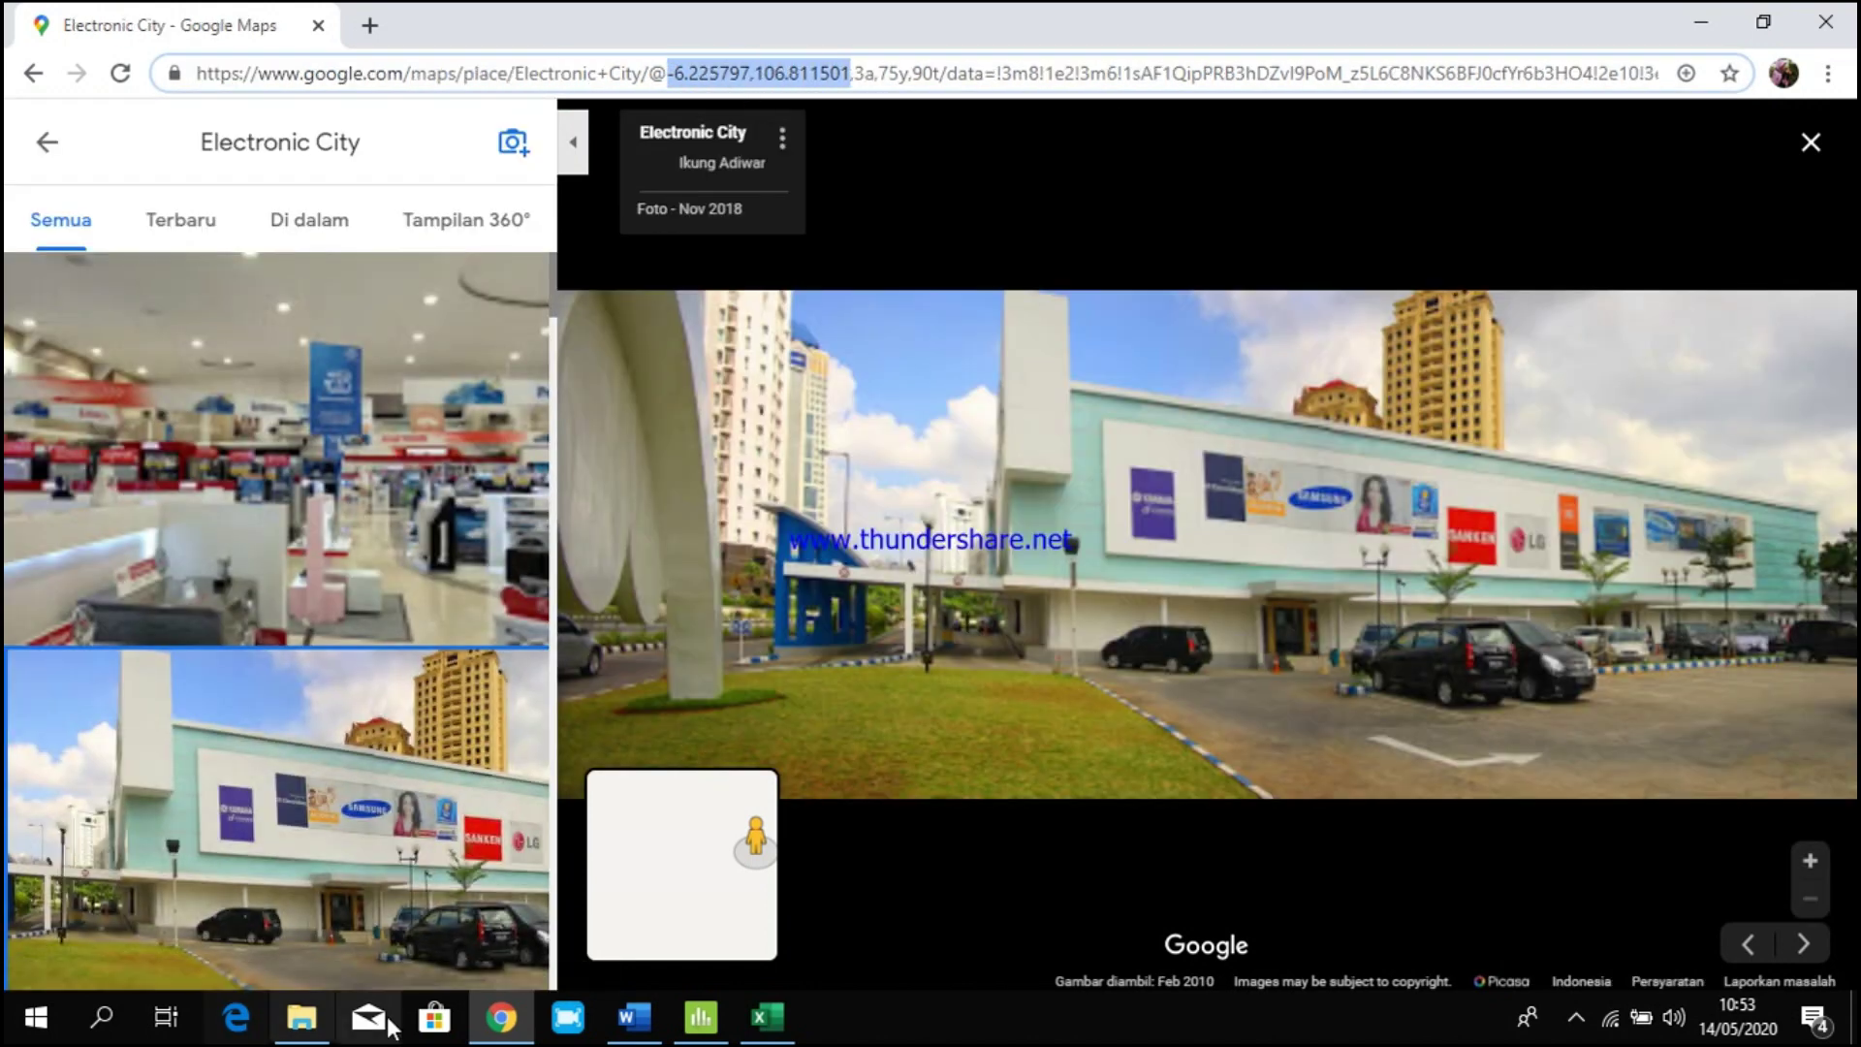
left_click(789, 1035)
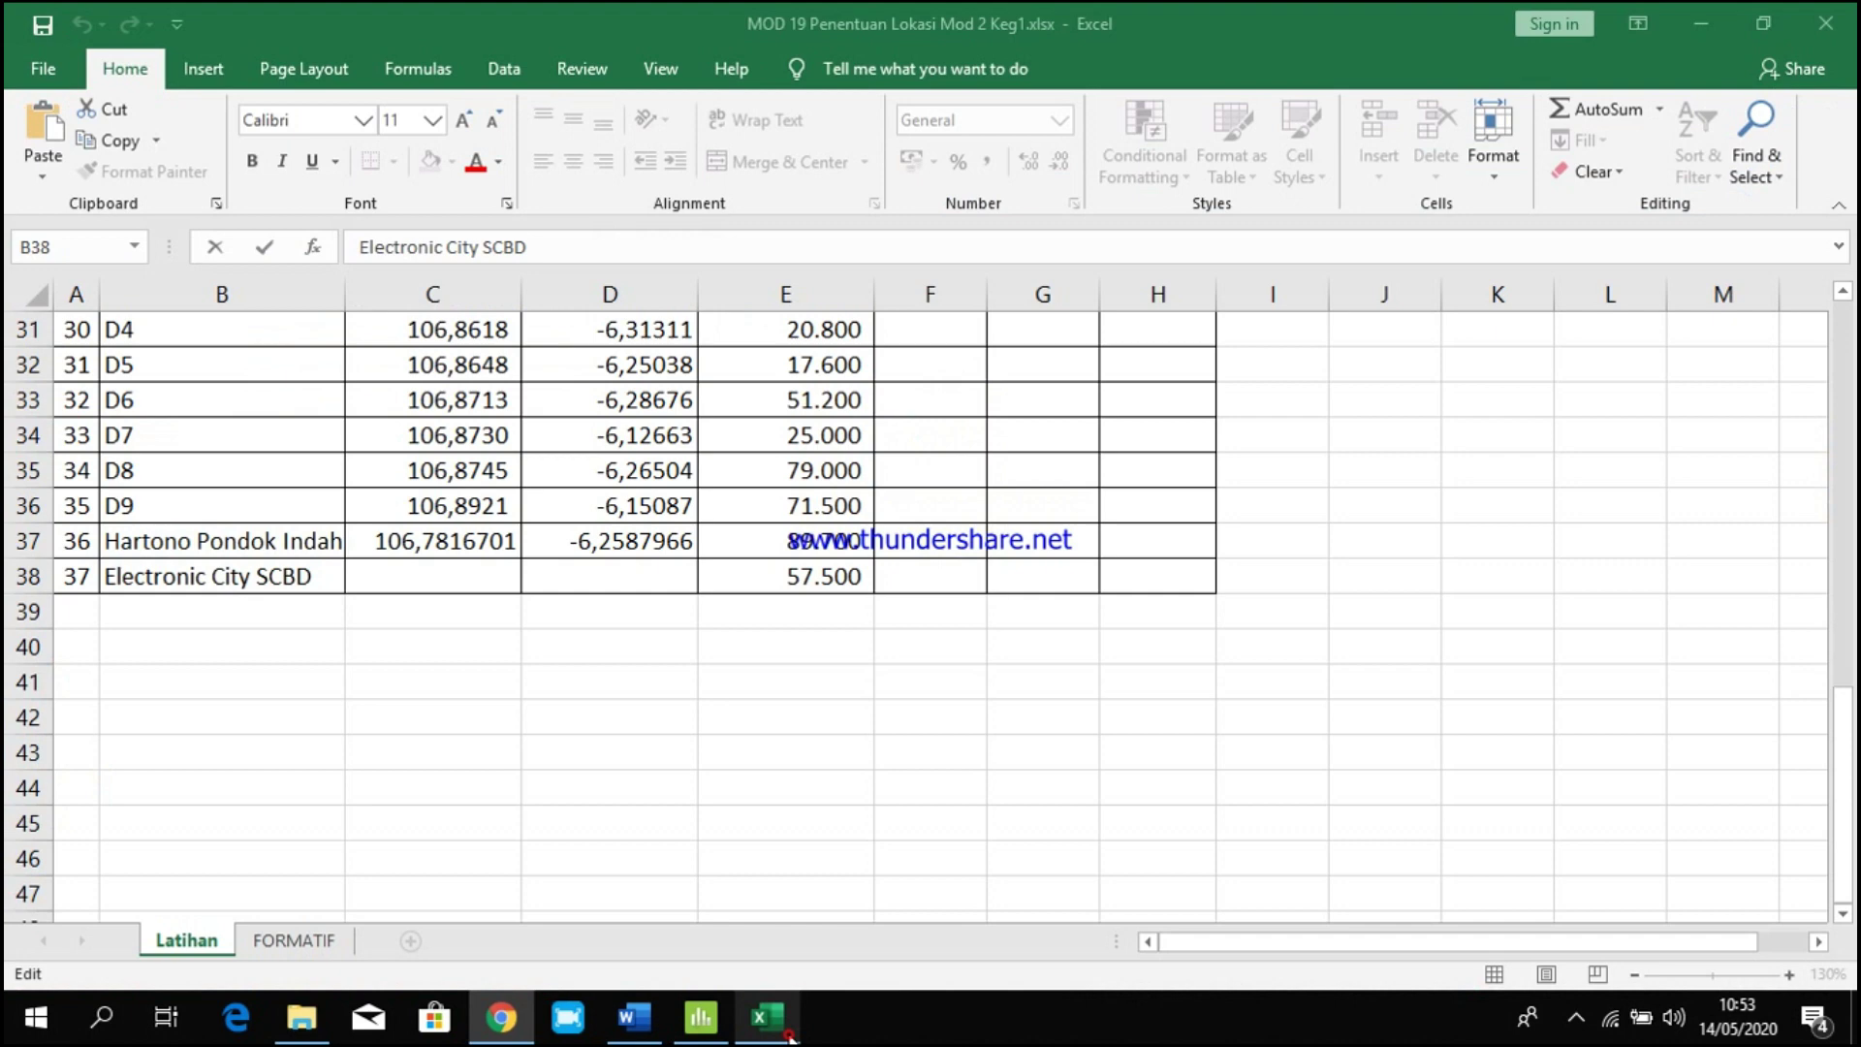
left_click(467, 584)
key("ctrl+v")
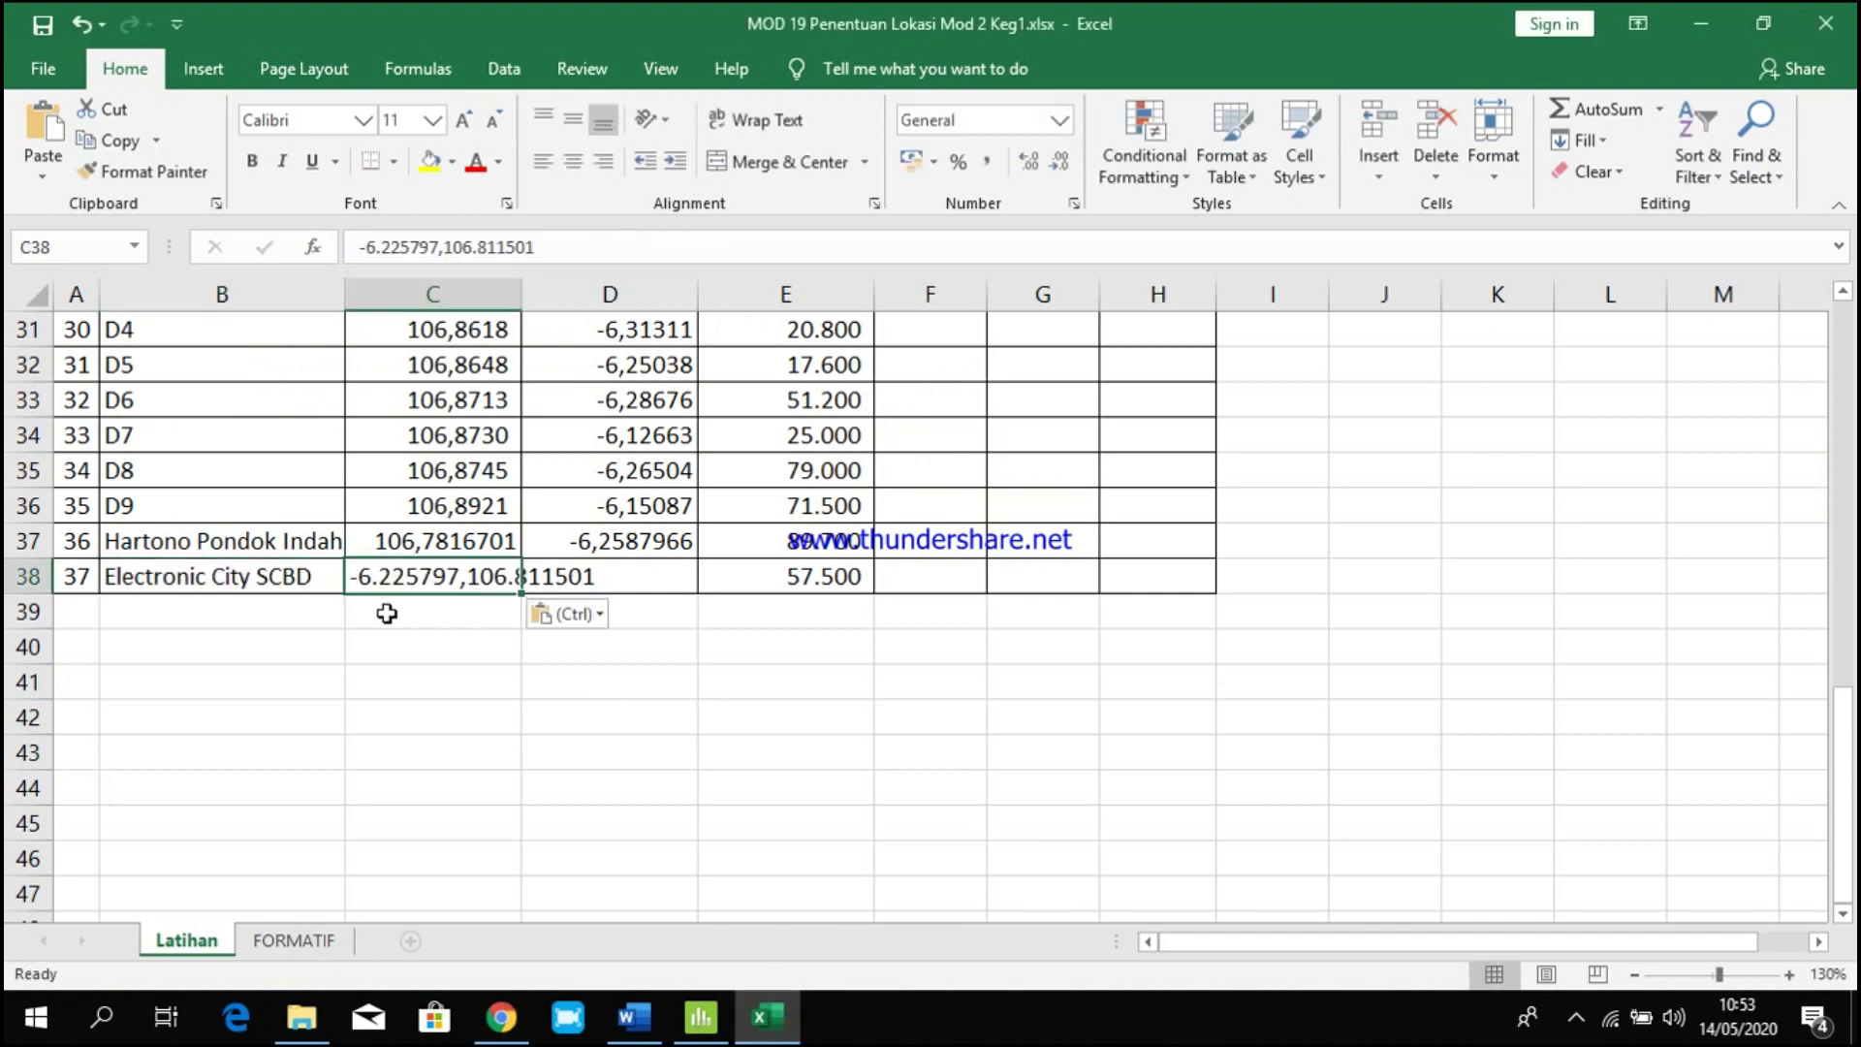
Move the latitude of Electronic City SCBD from cell C38 into the Lintang cell D38.
double_click(368, 575)
left_click_drag(355, 576, 462, 576)
key("BackSpace")
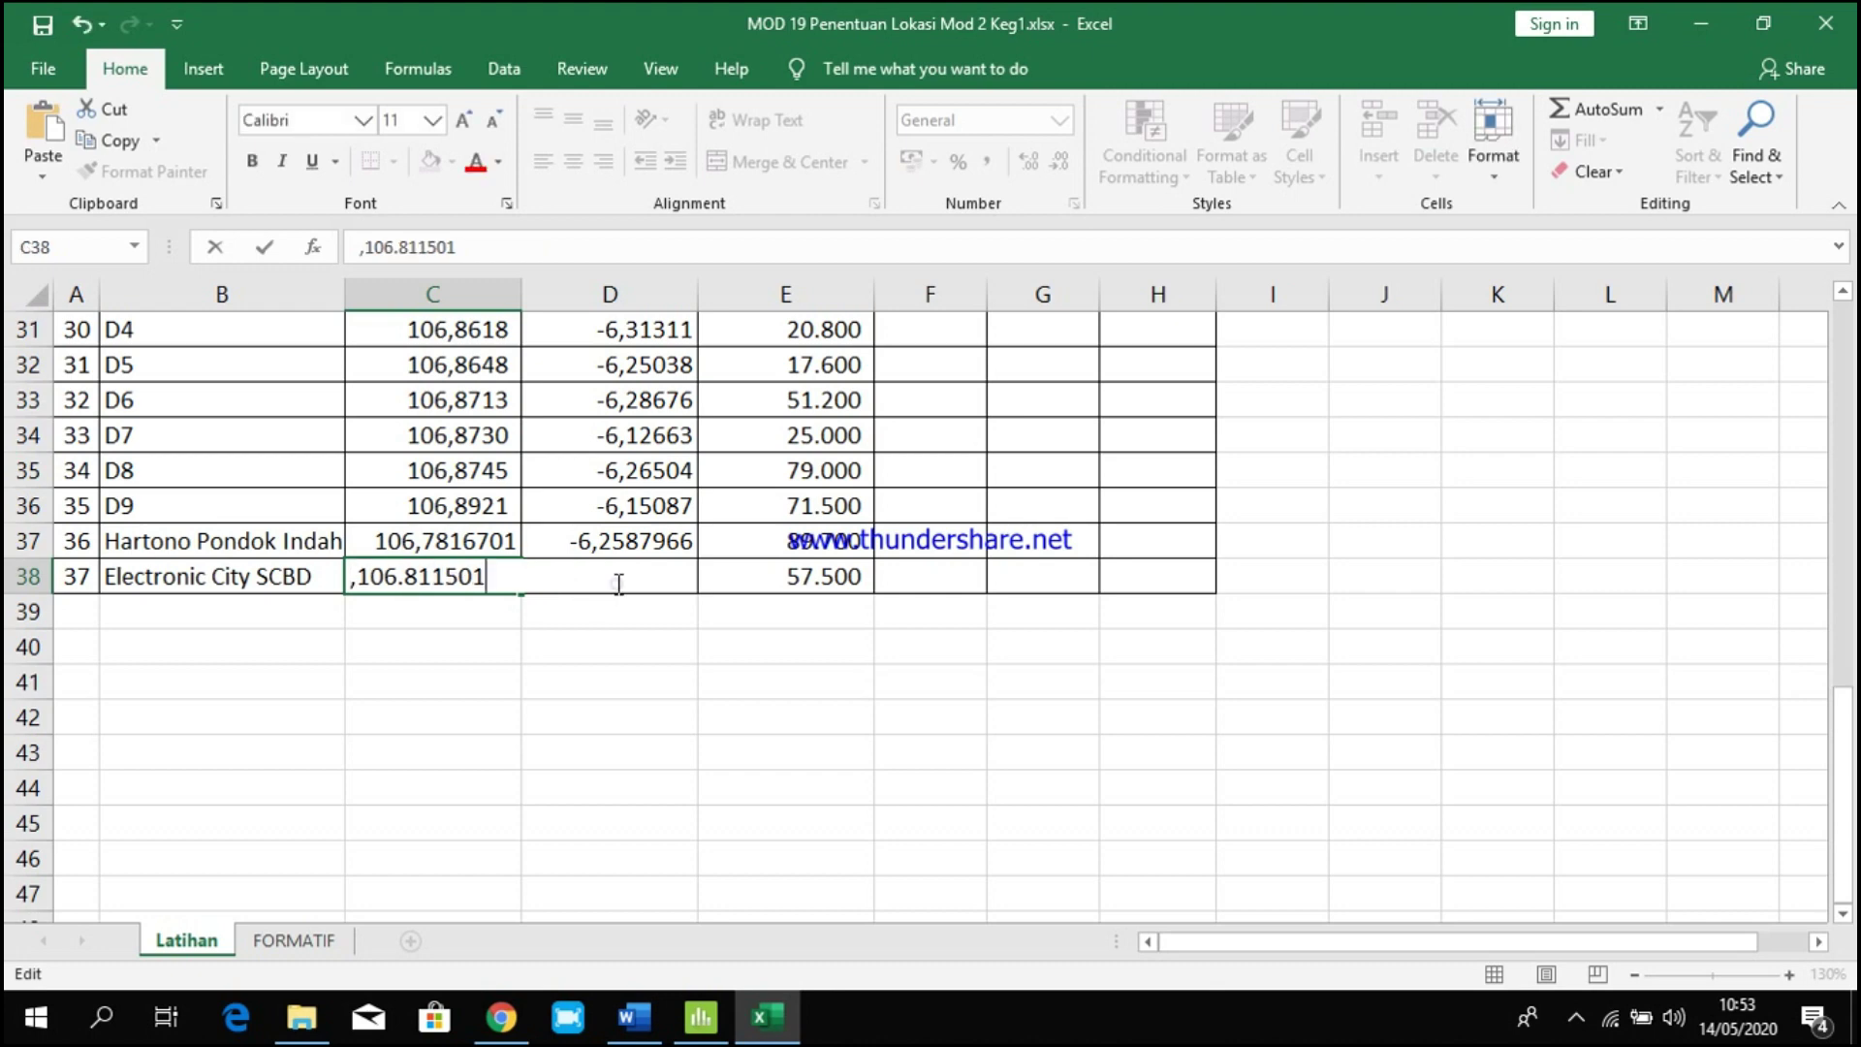
left_click(593, 645)
left_click(584, 579)
key("ctrl+v")
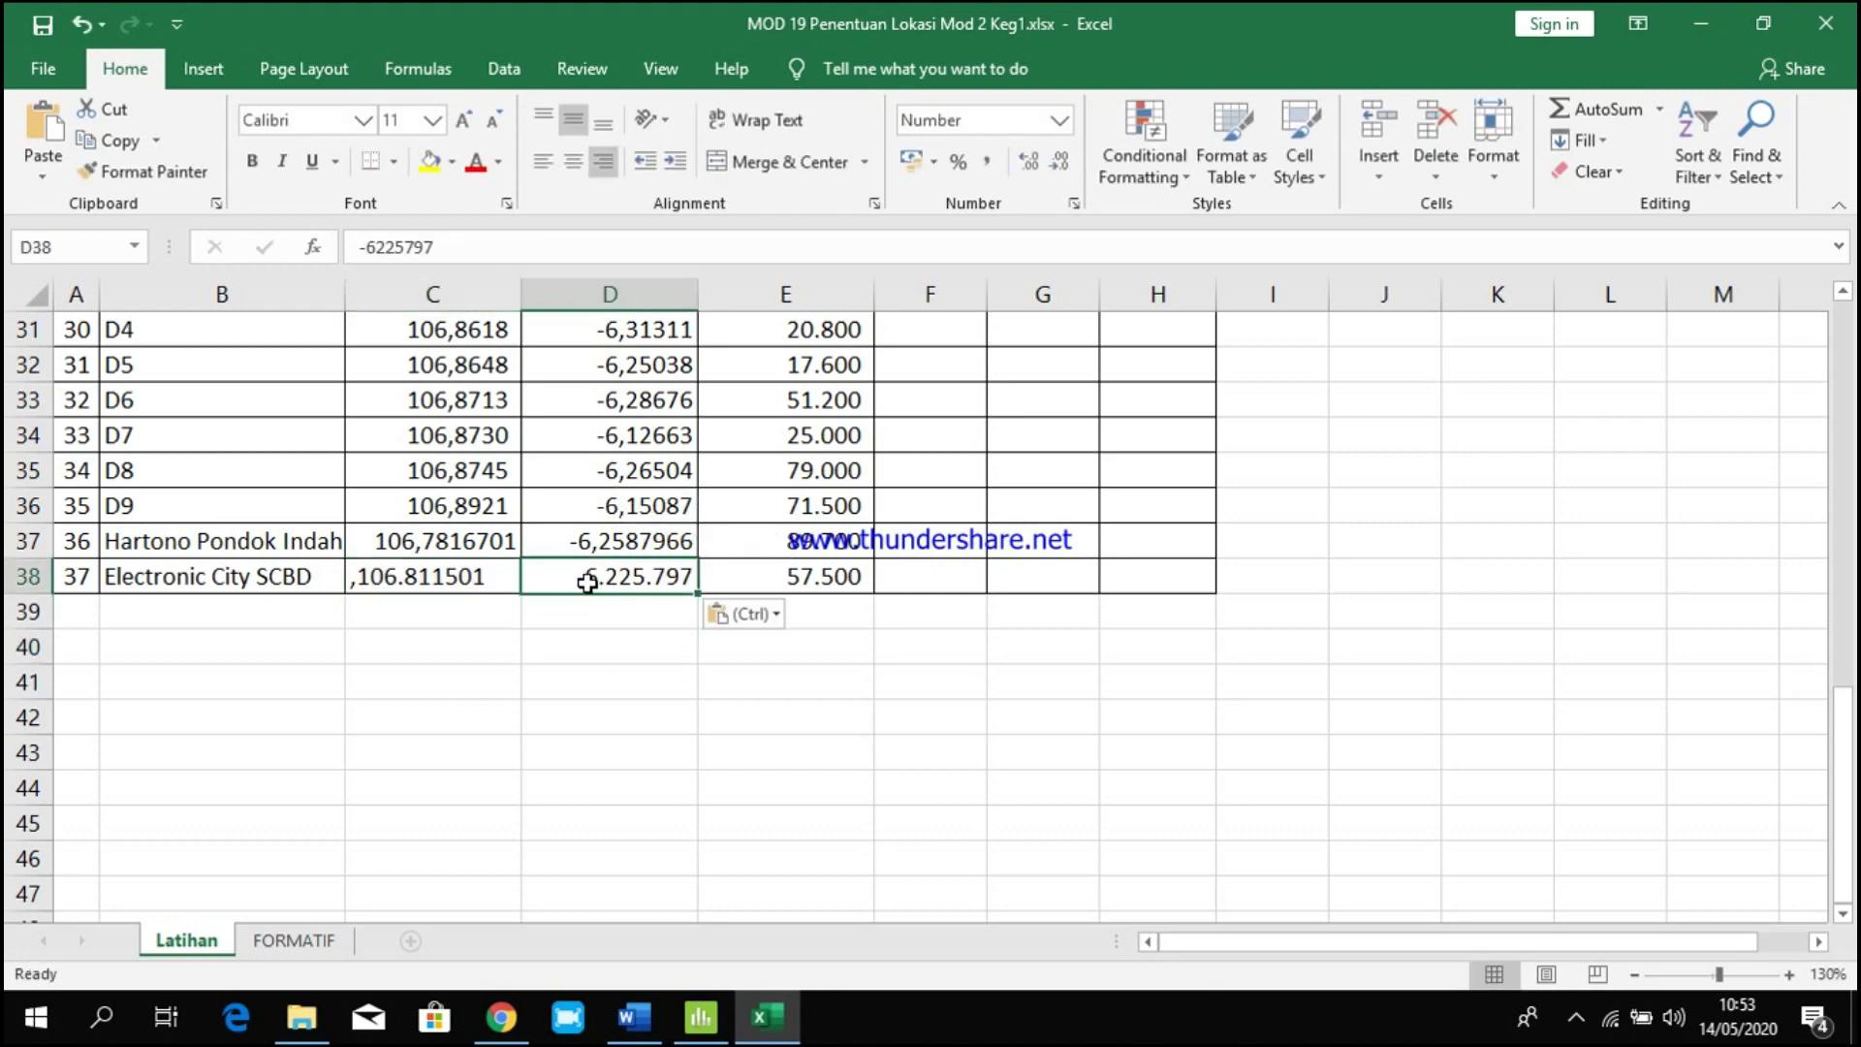
double_click(603, 576)
left_click(606, 636)
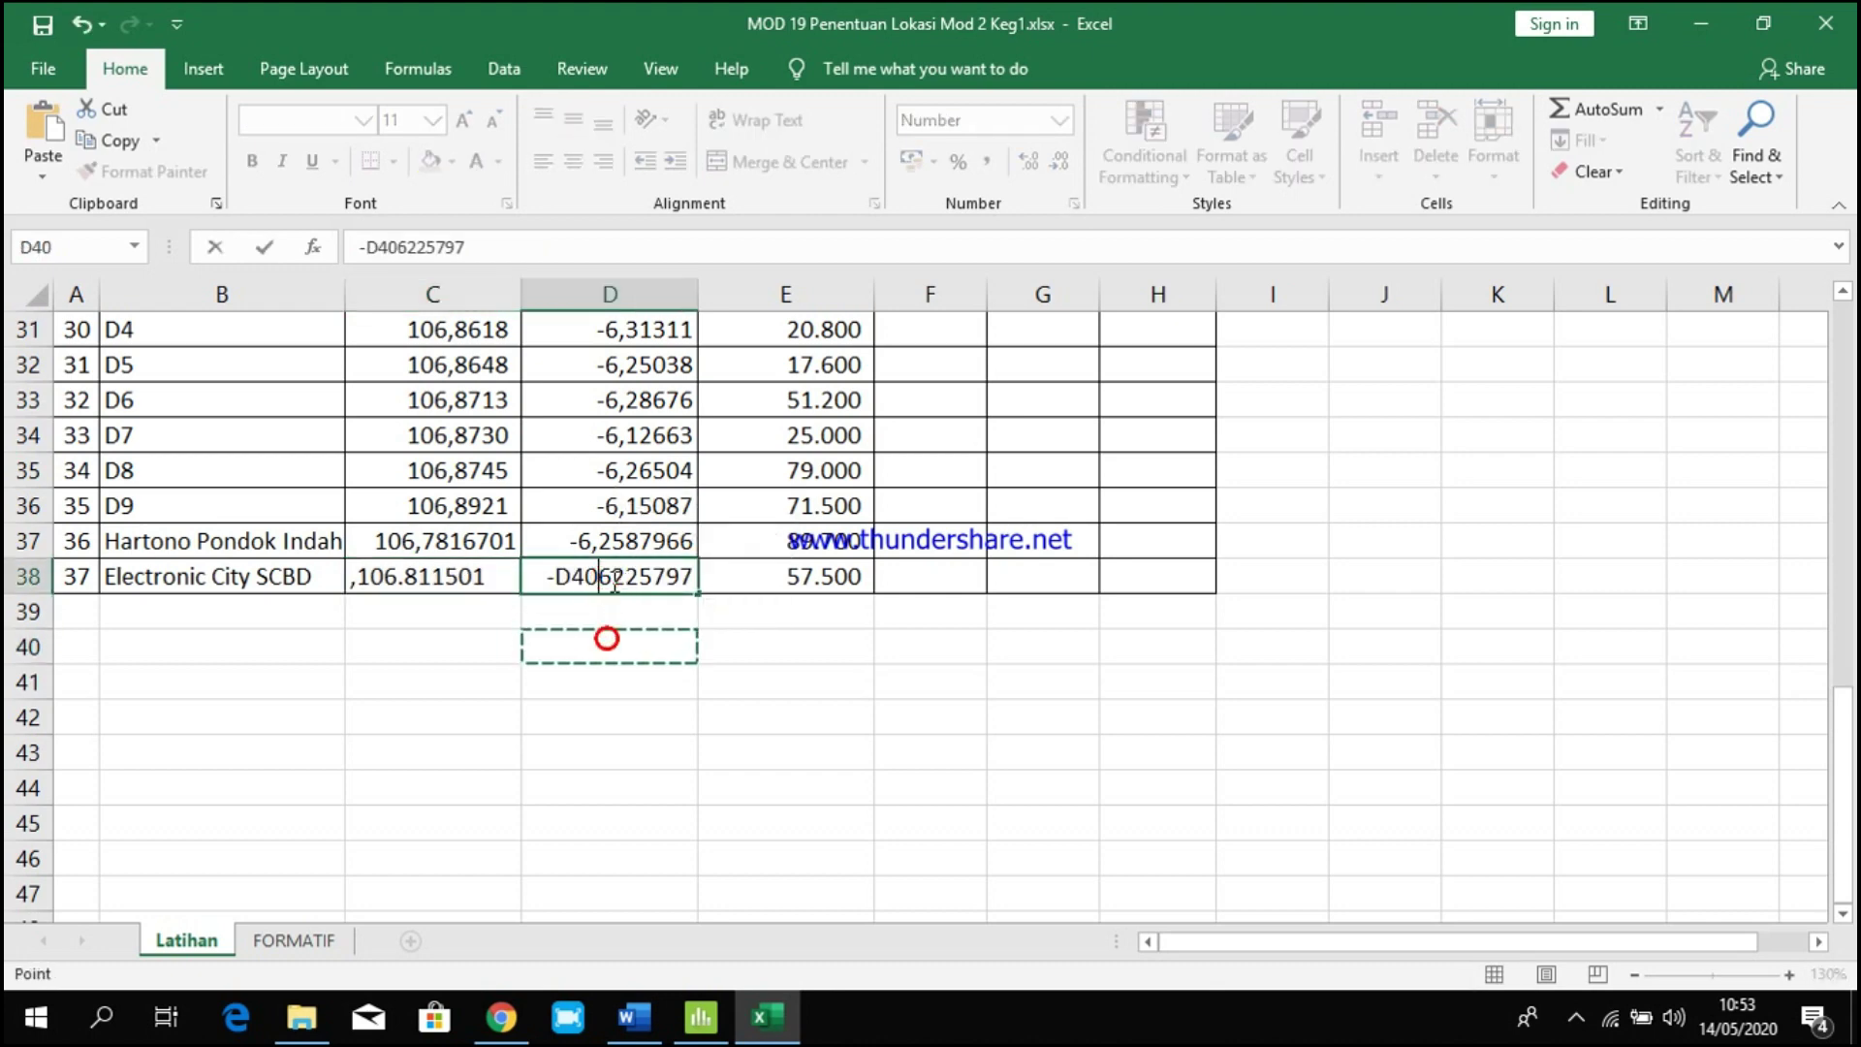
key("Escape")
left_click(603, 641)
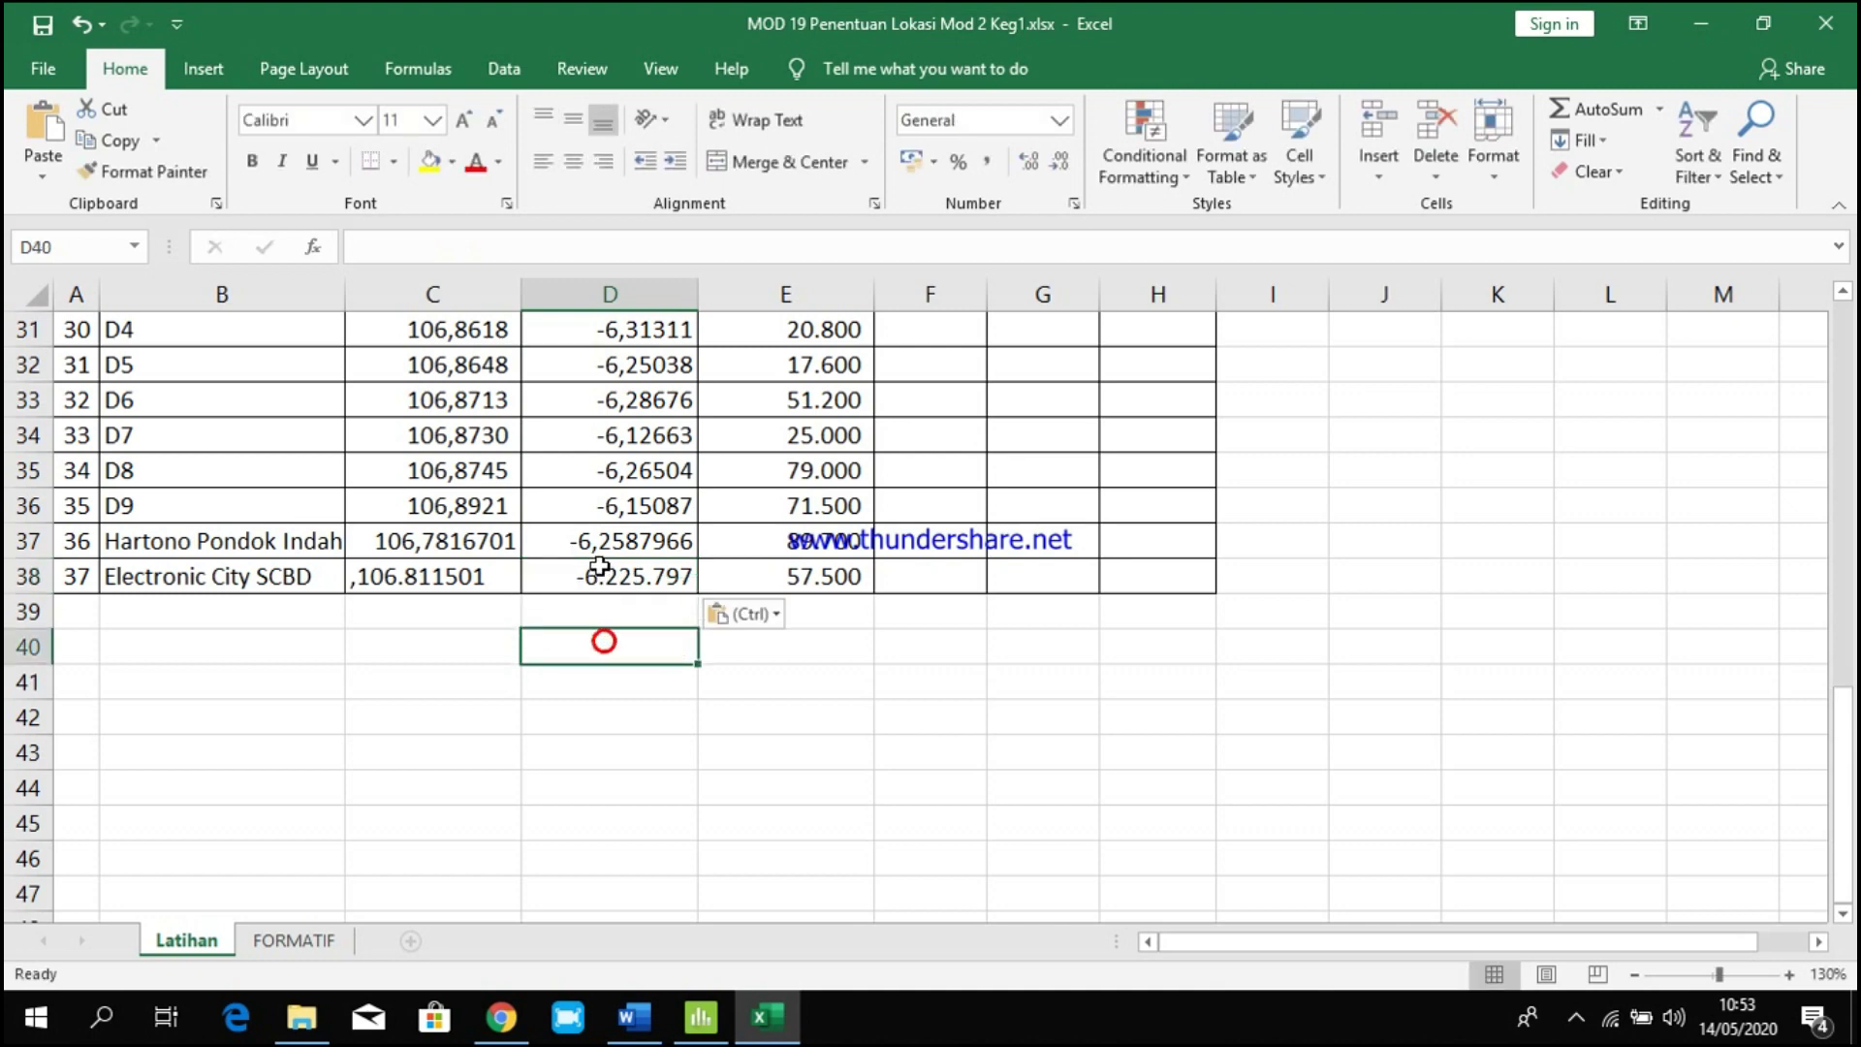
Write the Lintang value in cell D38 with a decimal comma as -6,225797 and display it with seven decimals.
left_click(603, 574)
double_click(609, 574)
type(",")
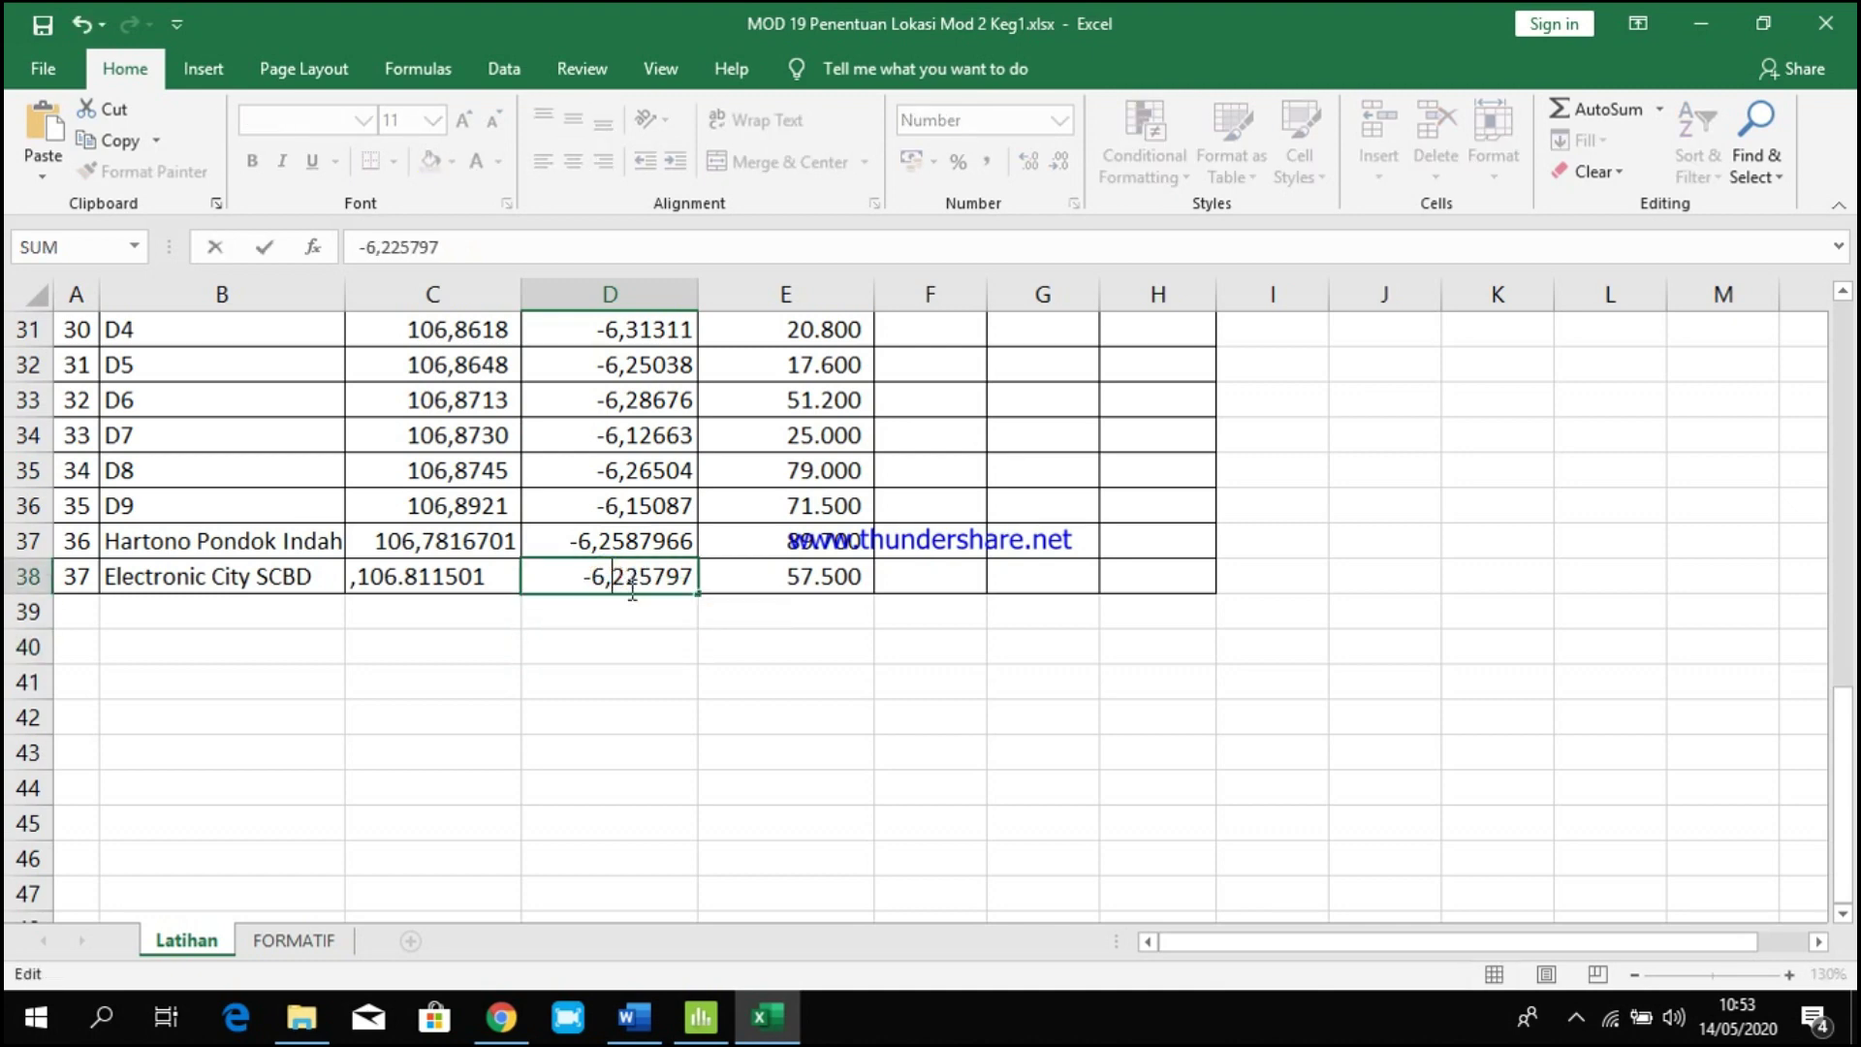
left_click(609, 638)
left_click(620, 576)
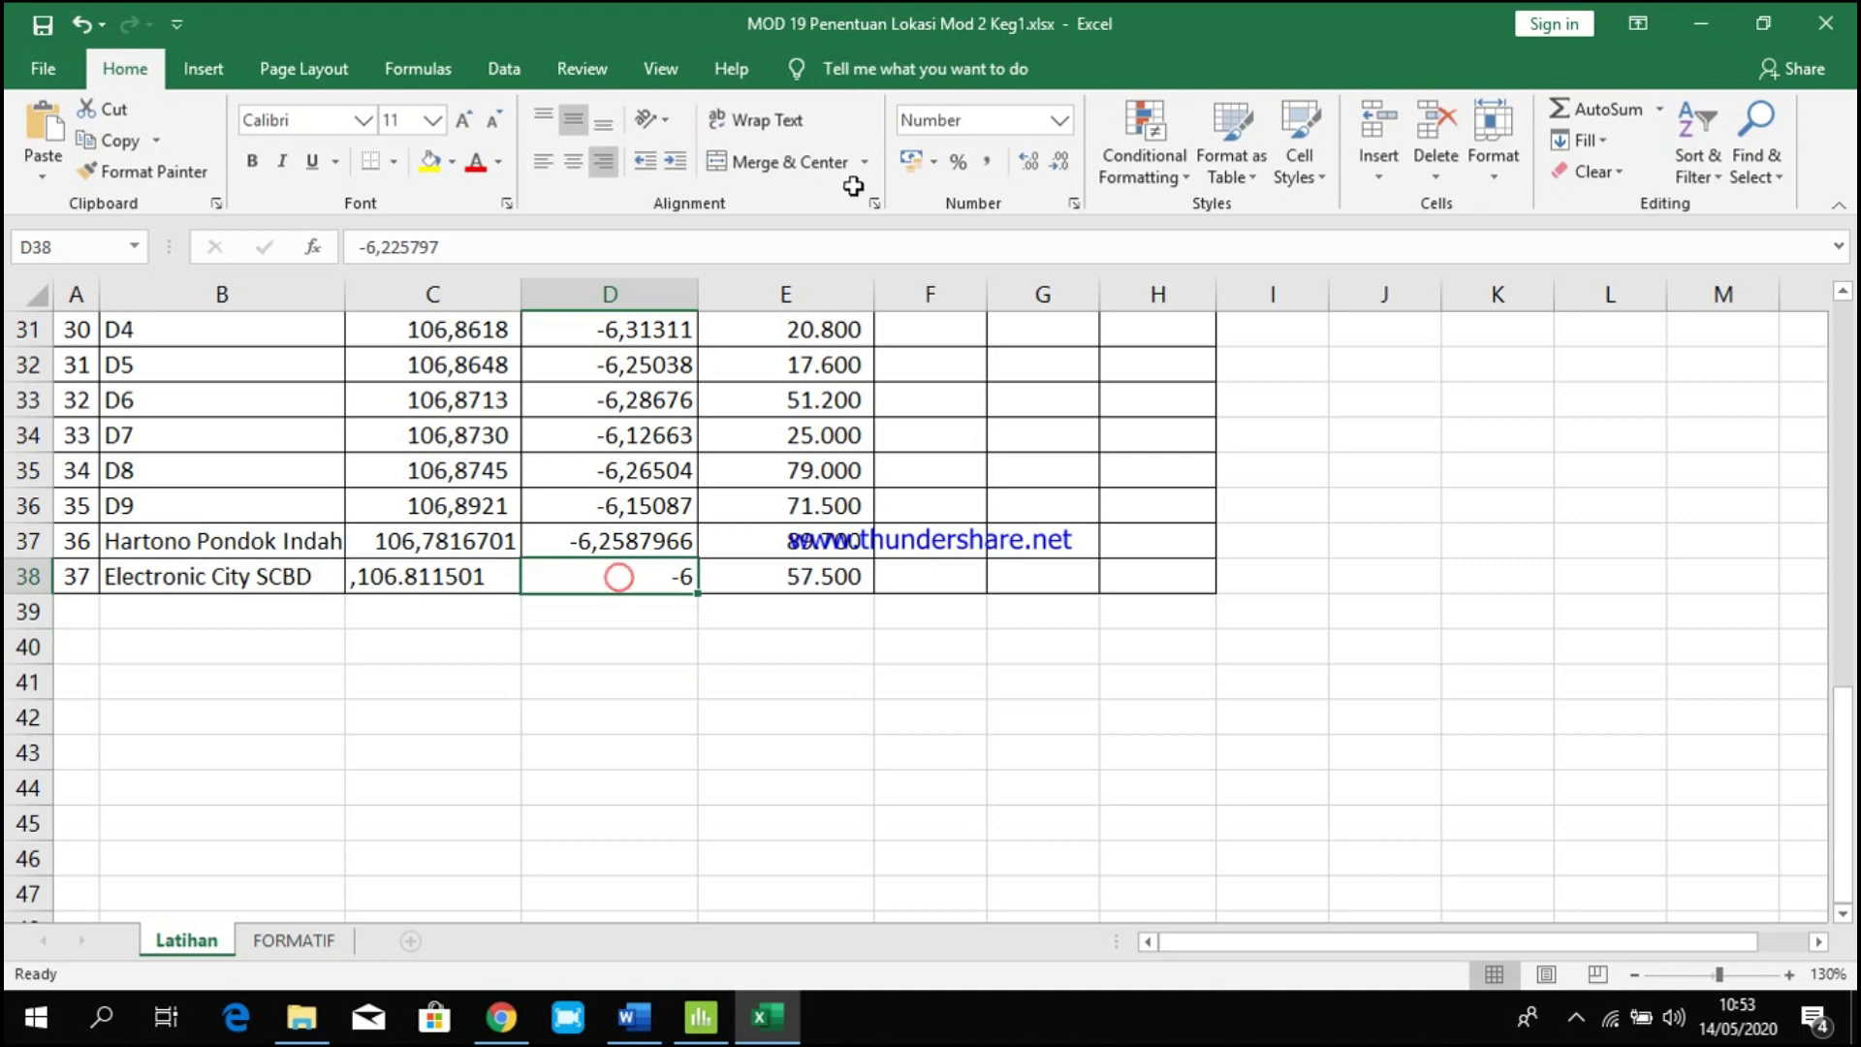
left_click(1028, 158)
left_click(1027, 160)
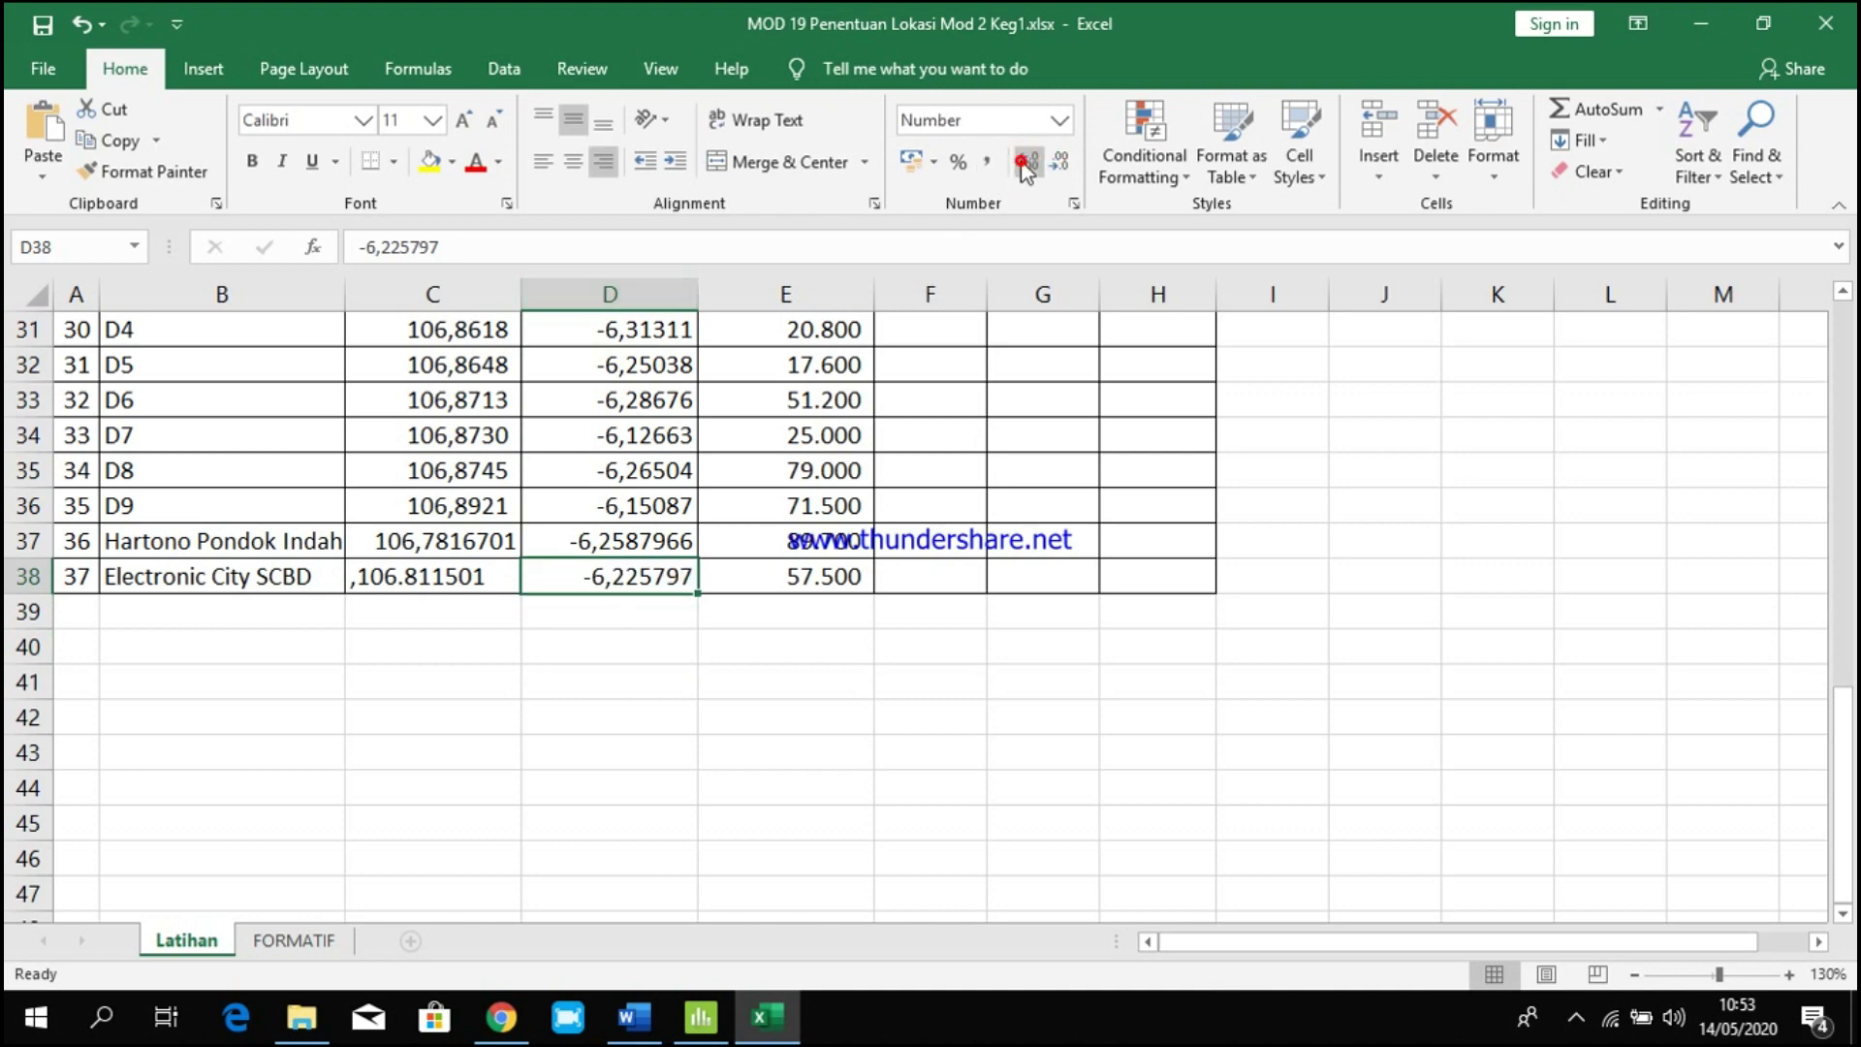
left_click(1027, 160)
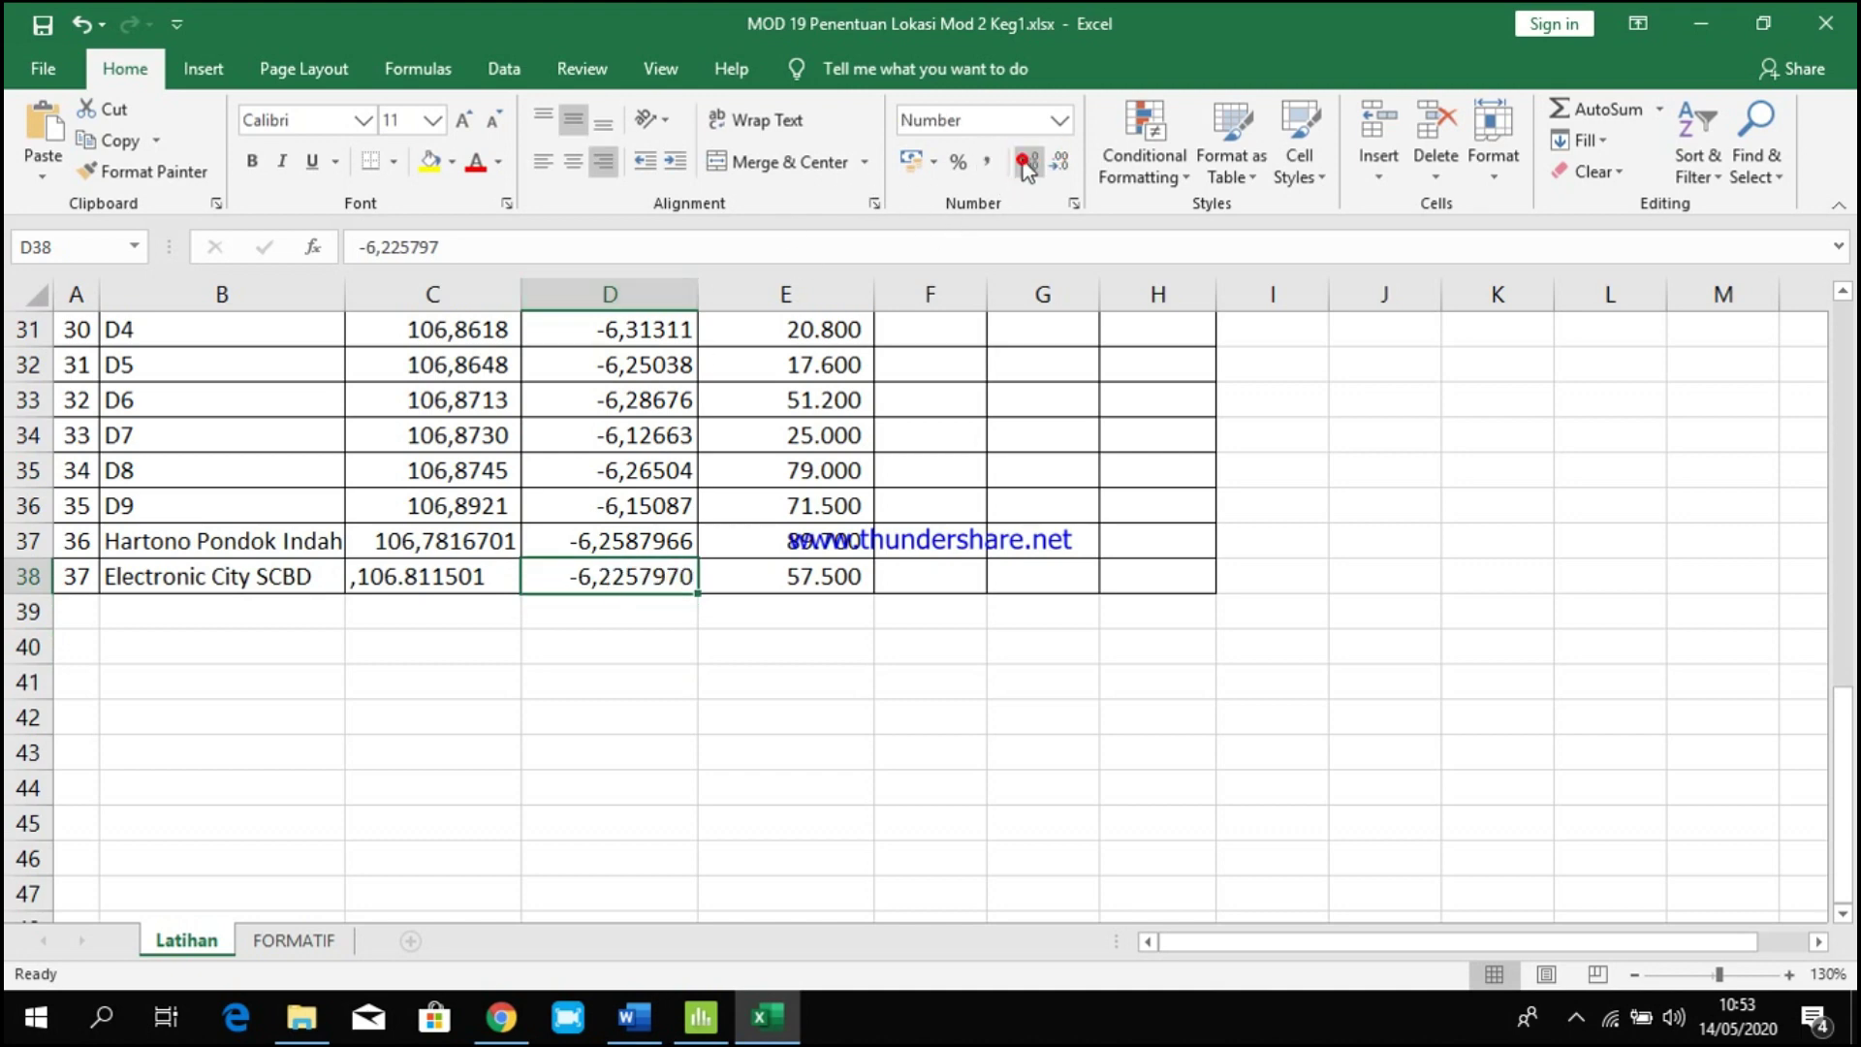
Correct the Bujur value of Electronic City SCBD in cell C38 to 106,811501.
left_click(413, 577)
double_click(409, 578)
key("BackSpace")
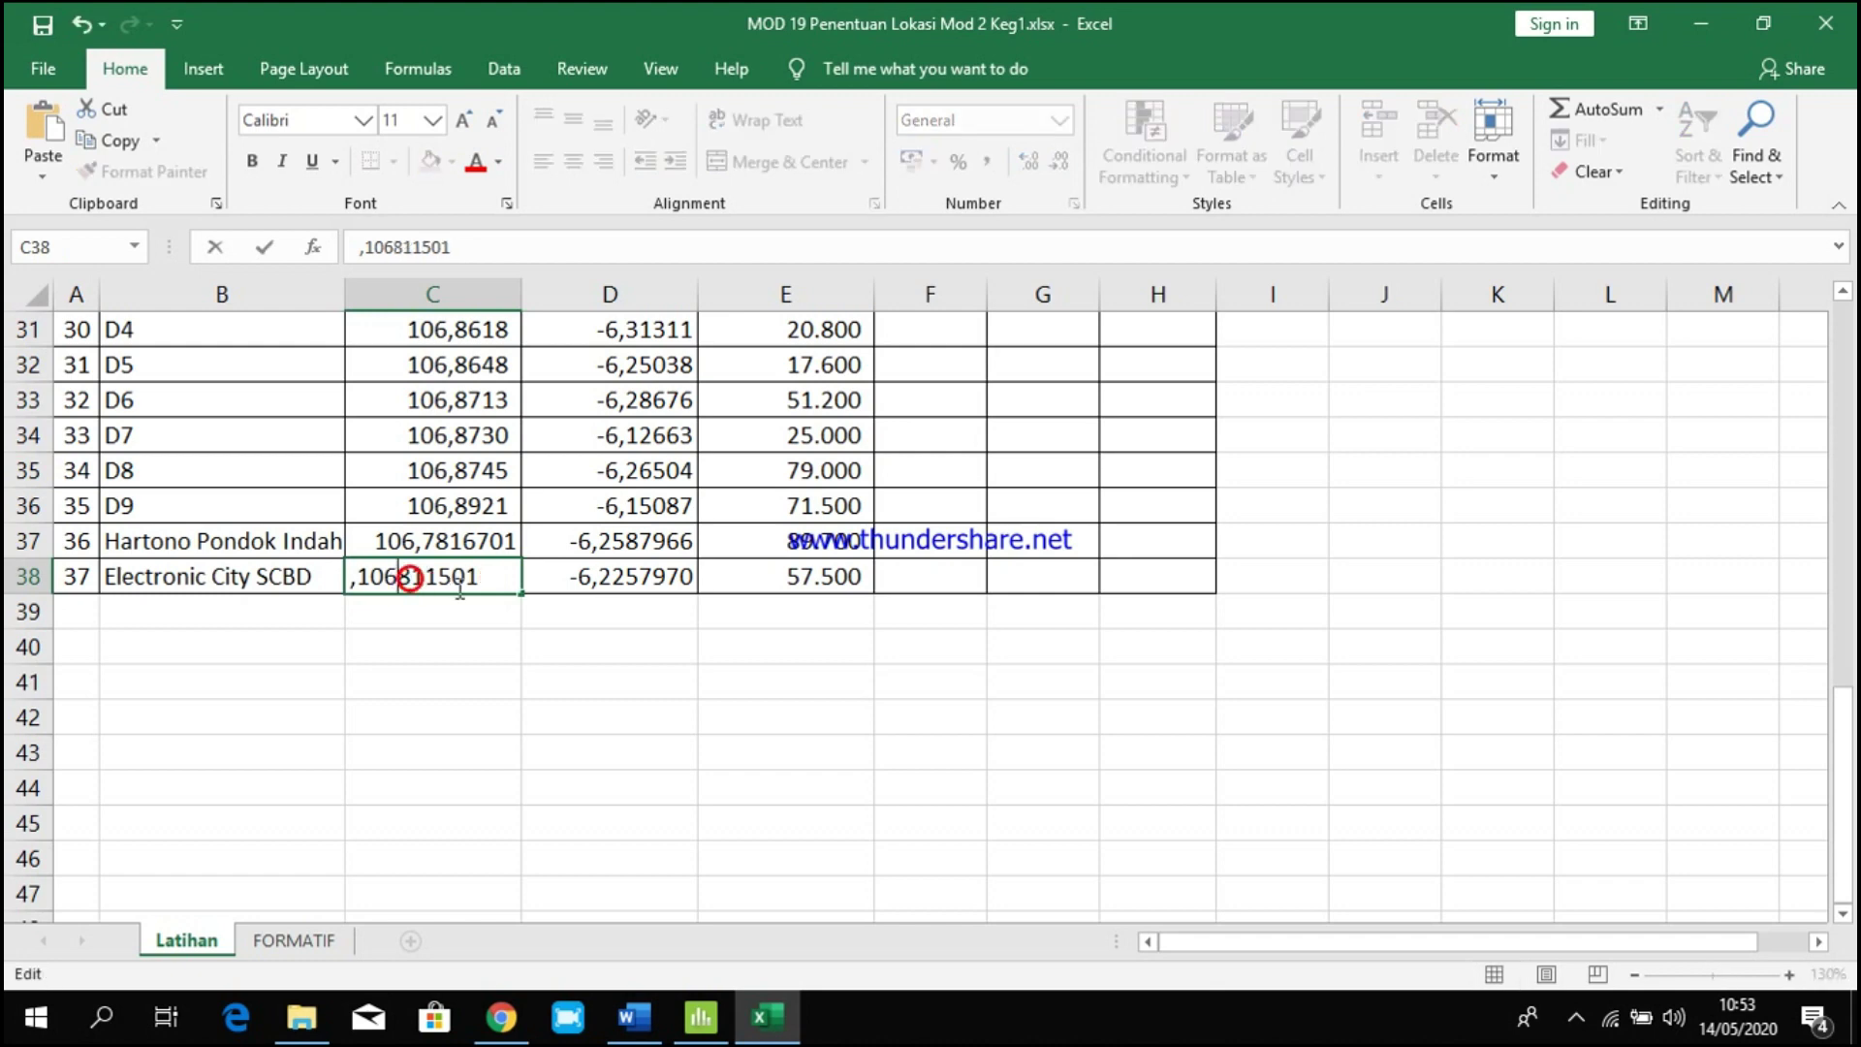
type(",")
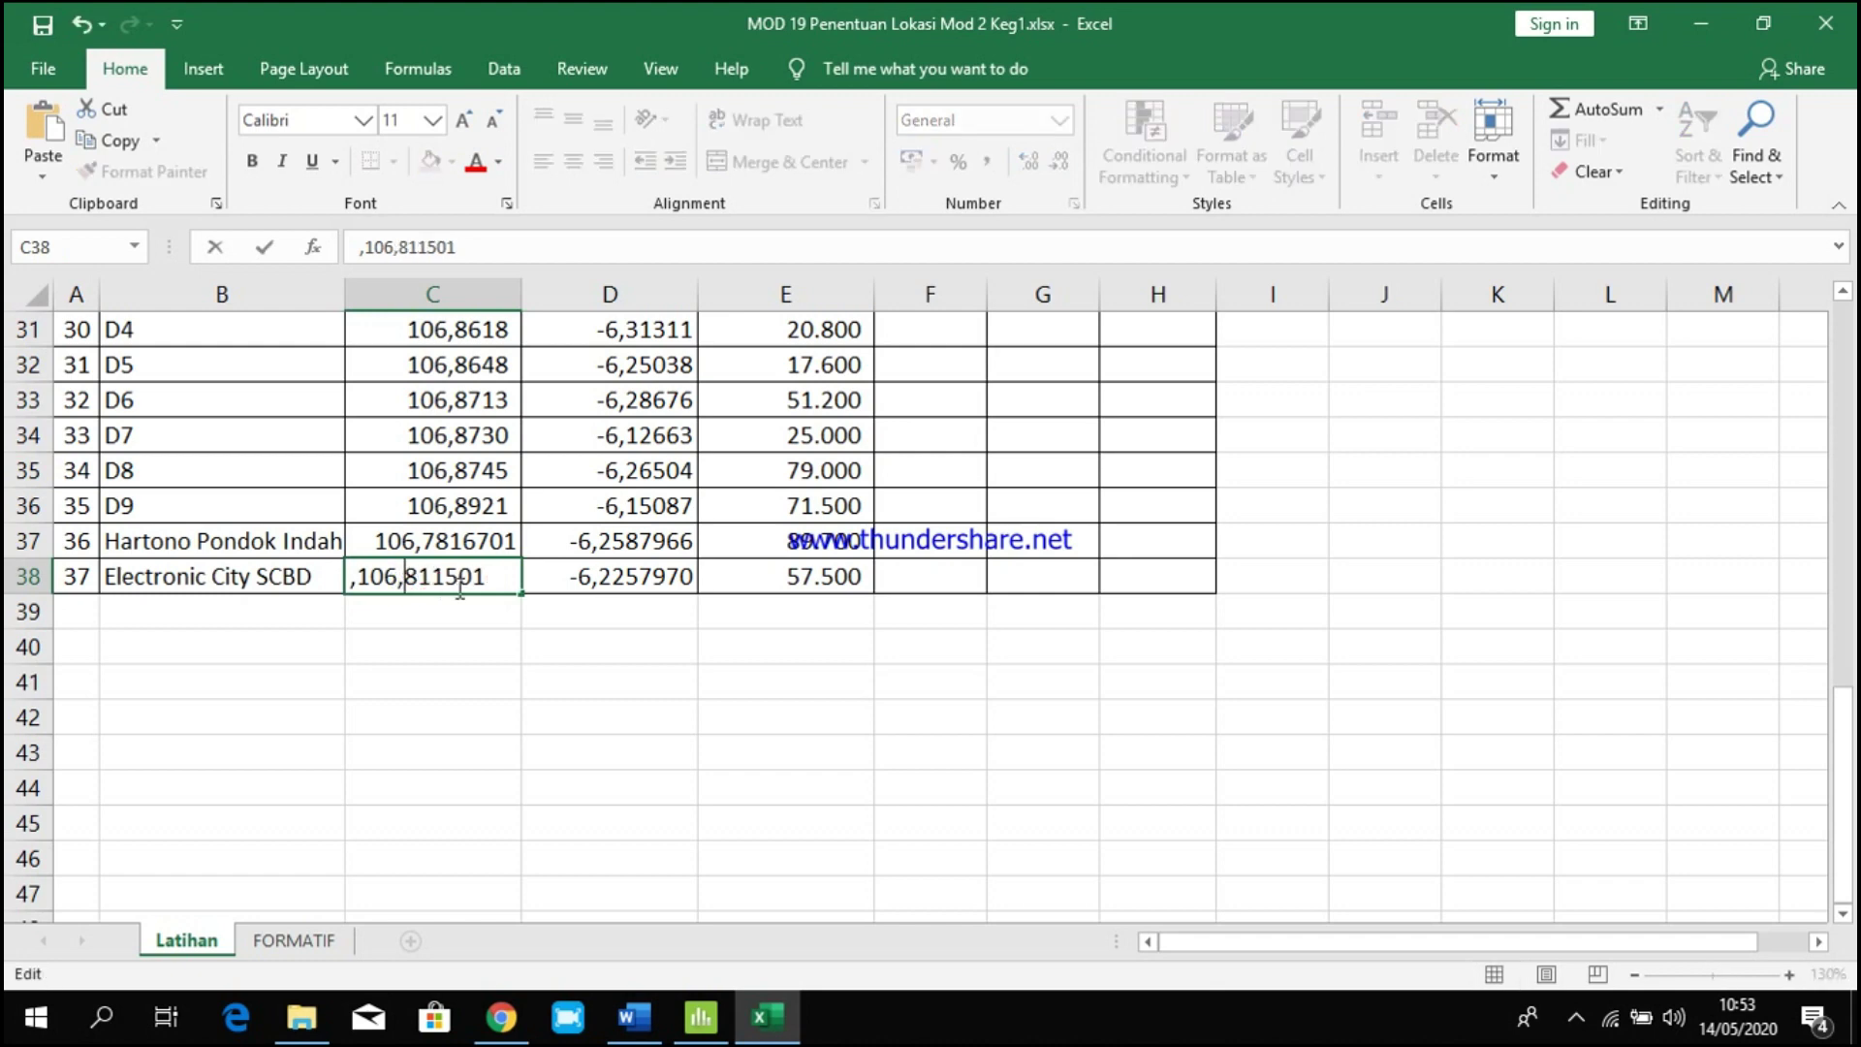
left_click(362, 576)
key("BackSpace")
left_click(532, 684)
key("ctrl+Up")
key("ctrl+c")
key("Left")
key("Up")
Review the retailer table, examining the Bujur, Lintang and Permintaan data and the empty Cluster column.
scroll(623, 781, "up", 2)
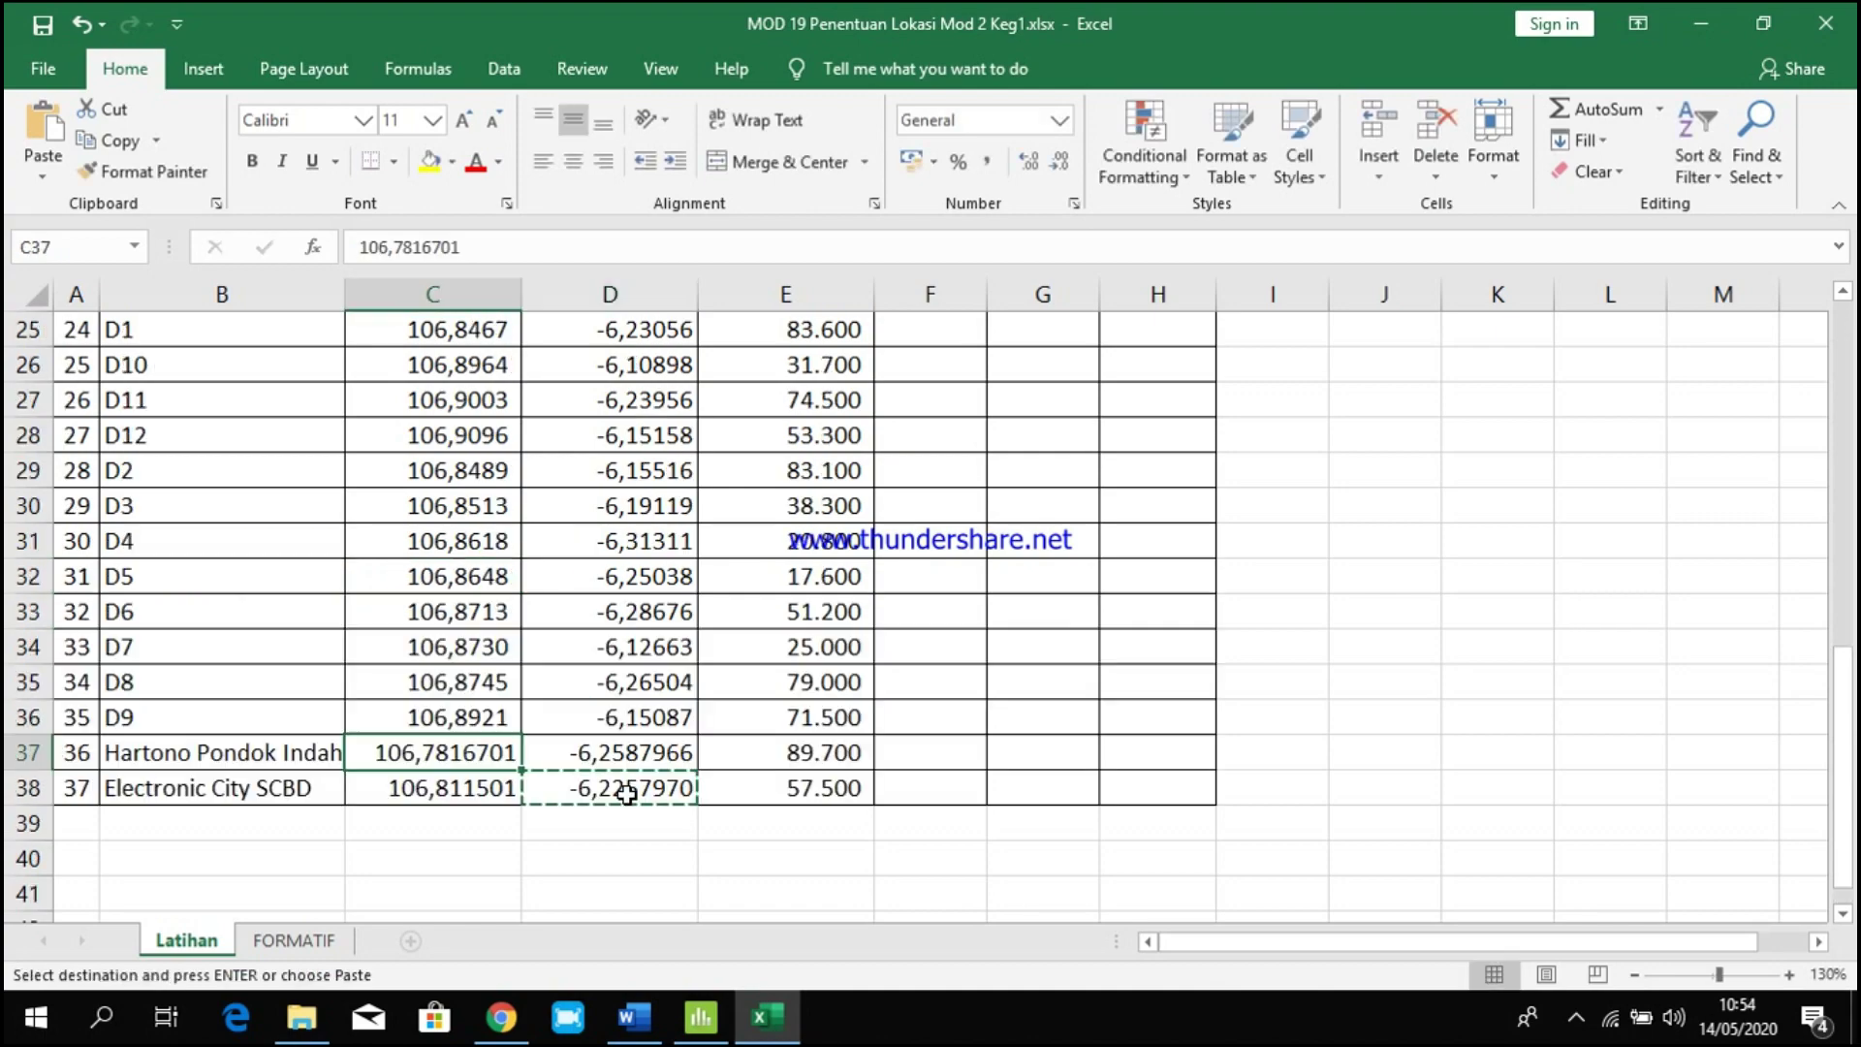
scroll(623, 781, "down", 2)
scroll(623, 781, "up", 10)
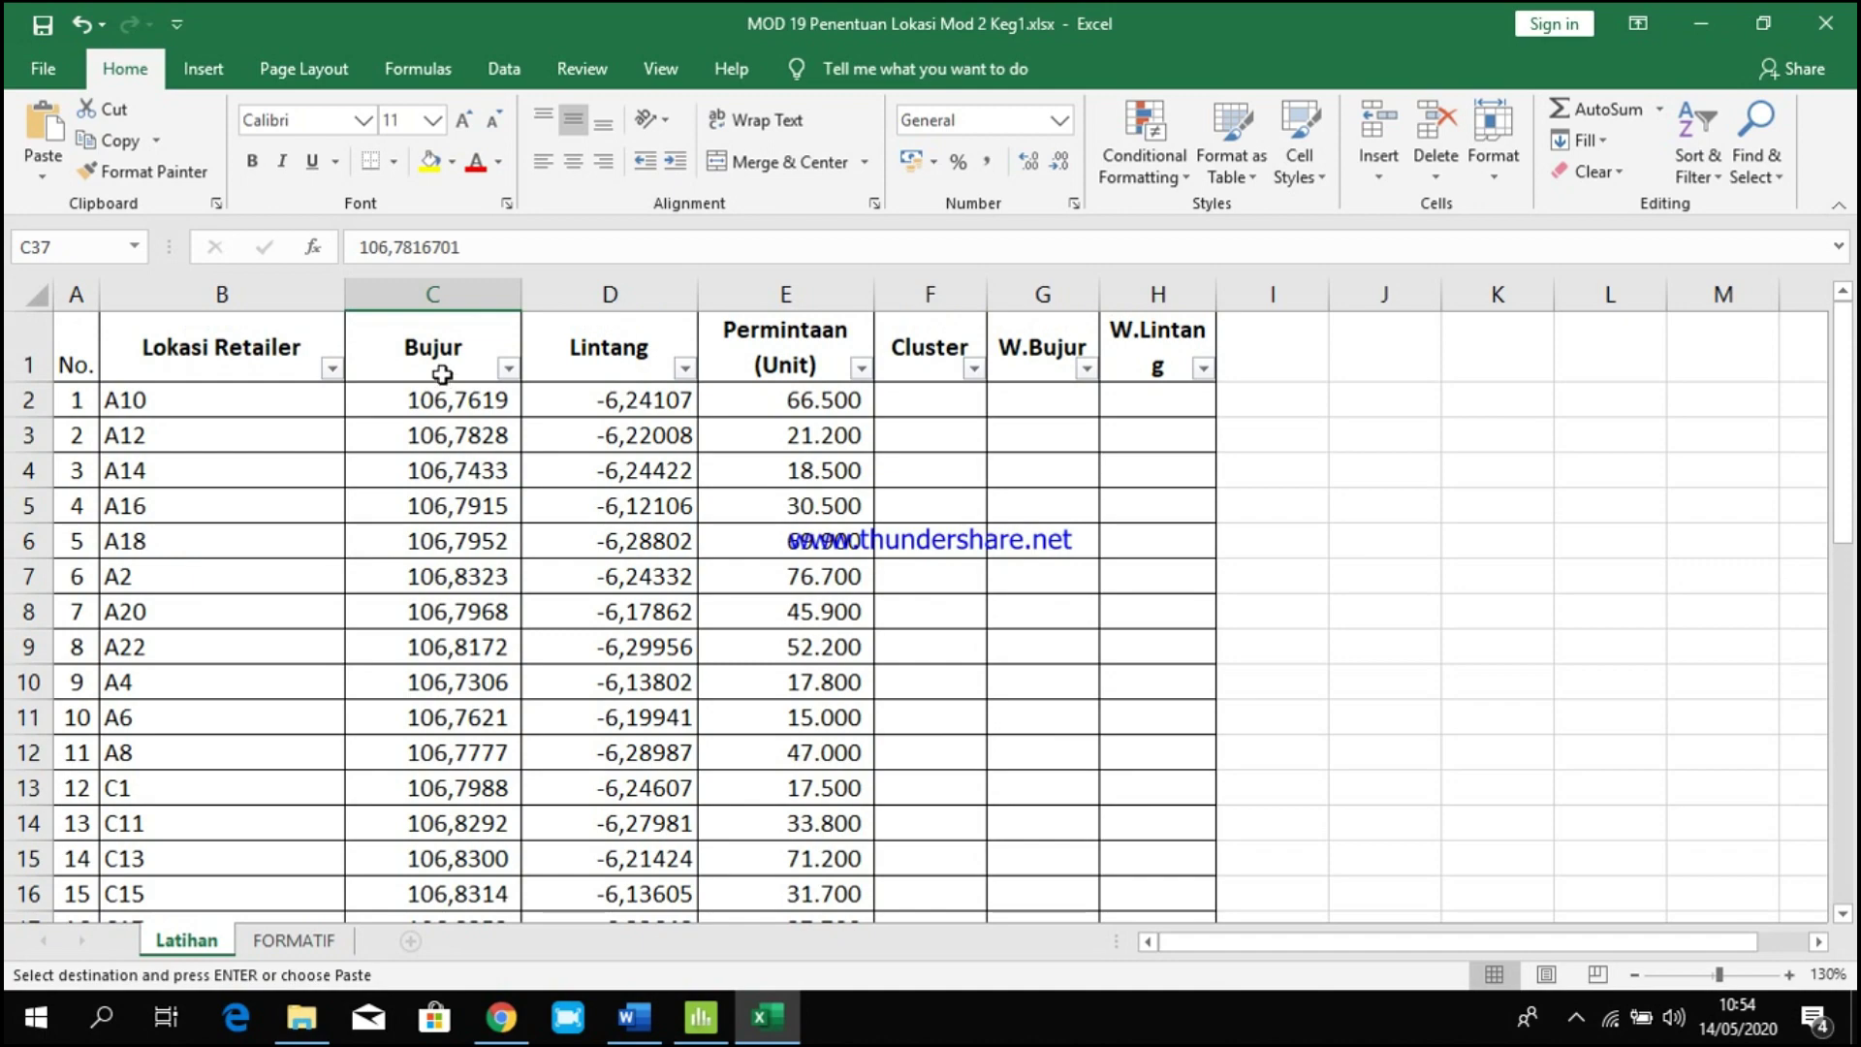
left_click(607, 373)
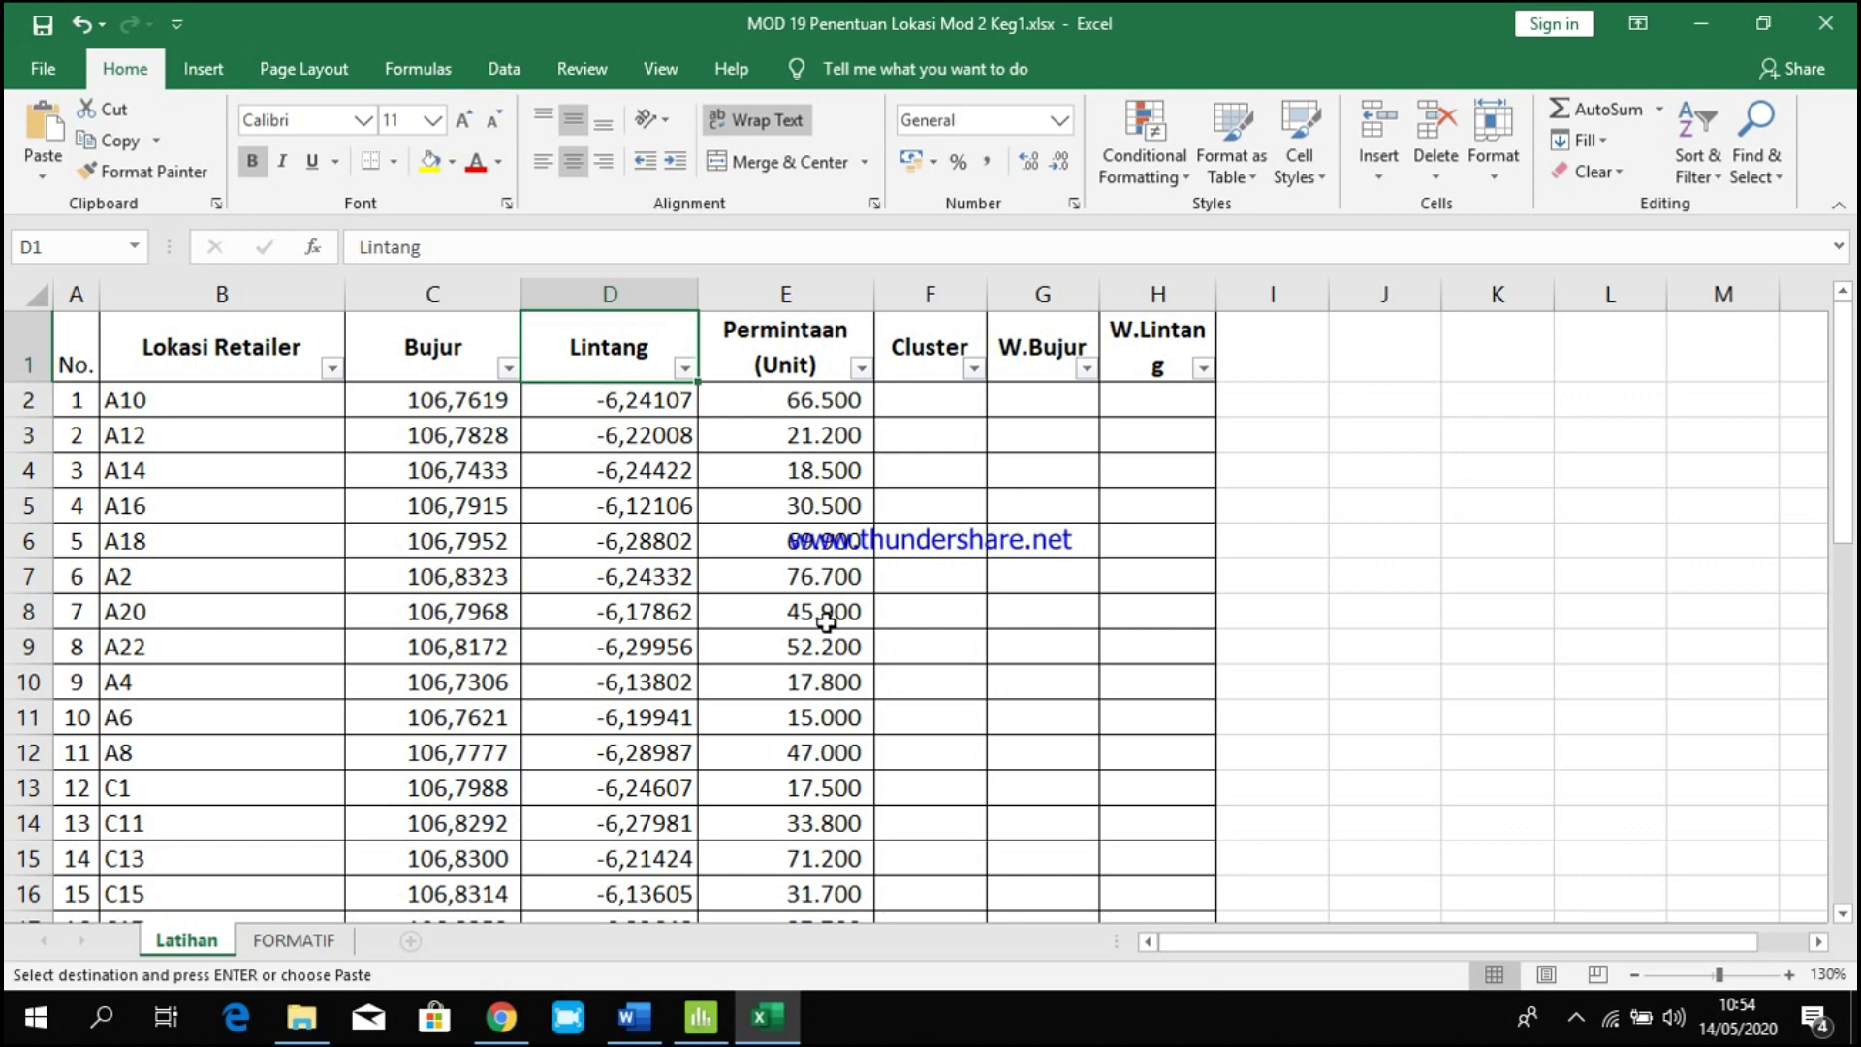
left_click(926, 347)
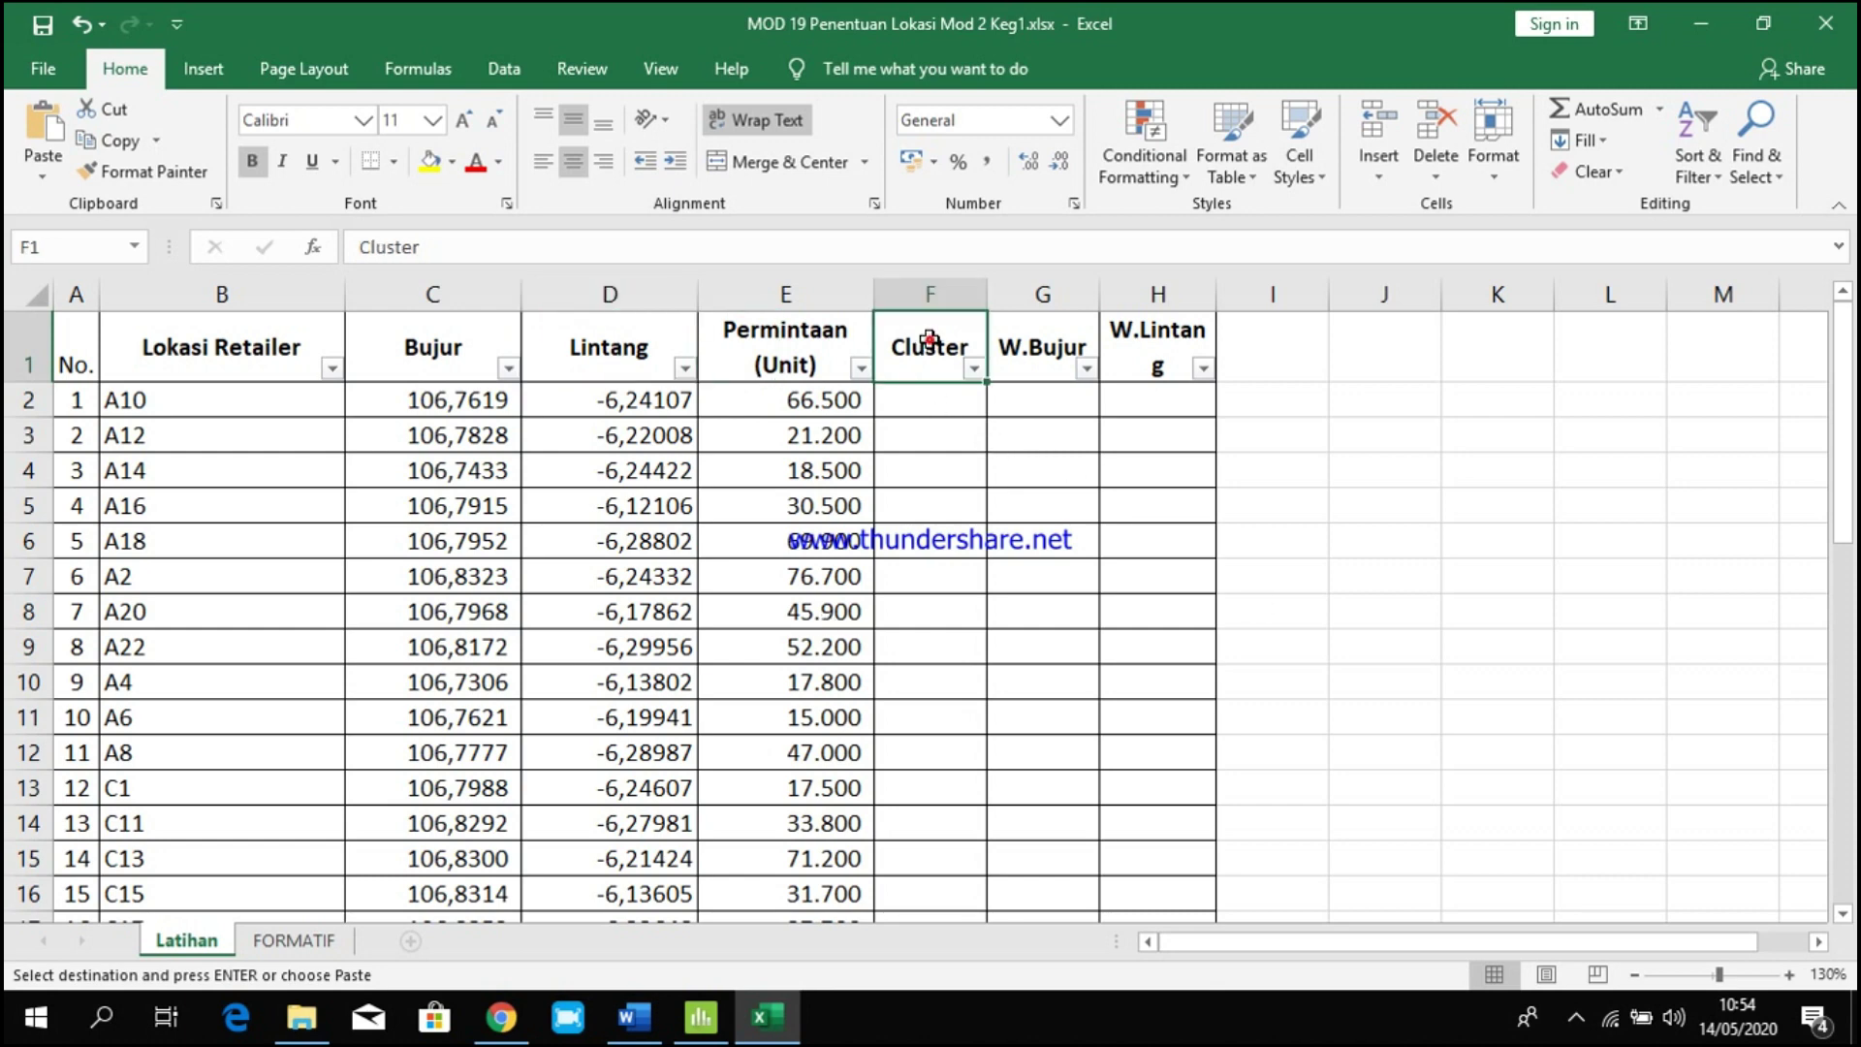
left_click(945, 422)
left_click(945, 484)
left_click(950, 350)
left_click(902, 475)
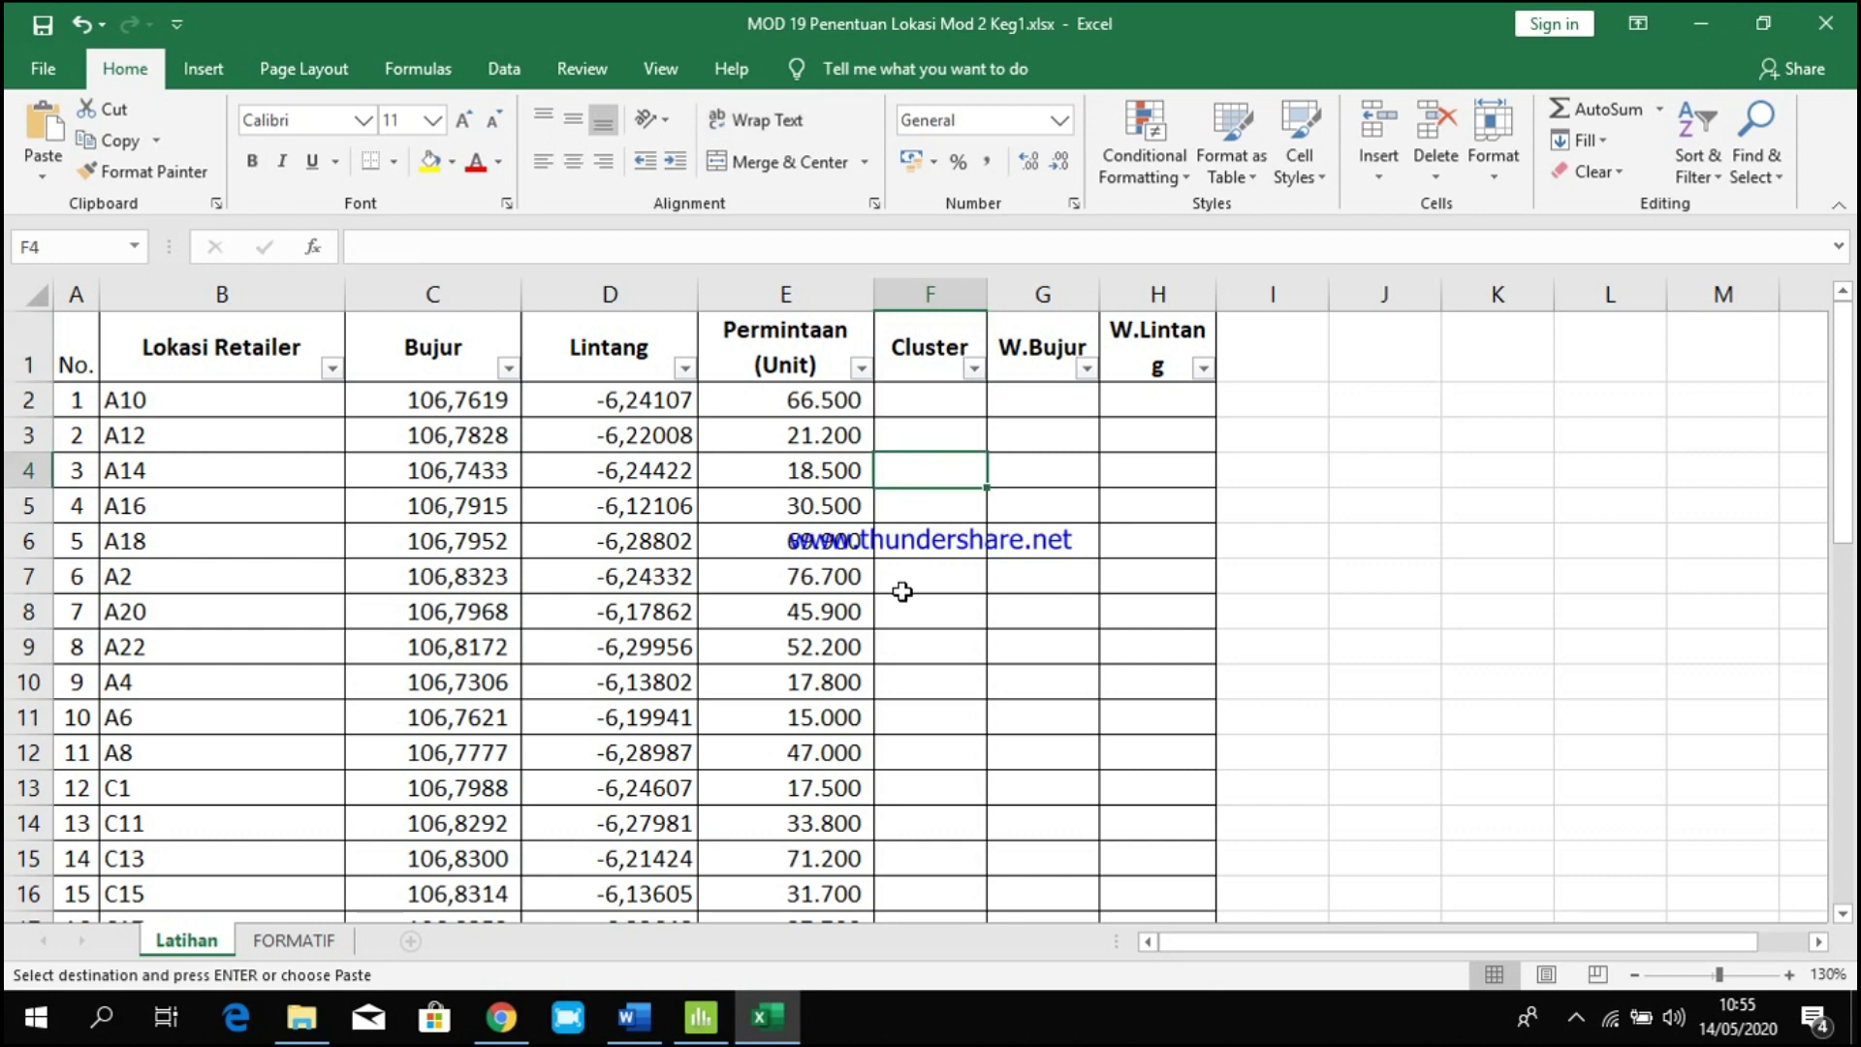
left_click(945, 435)
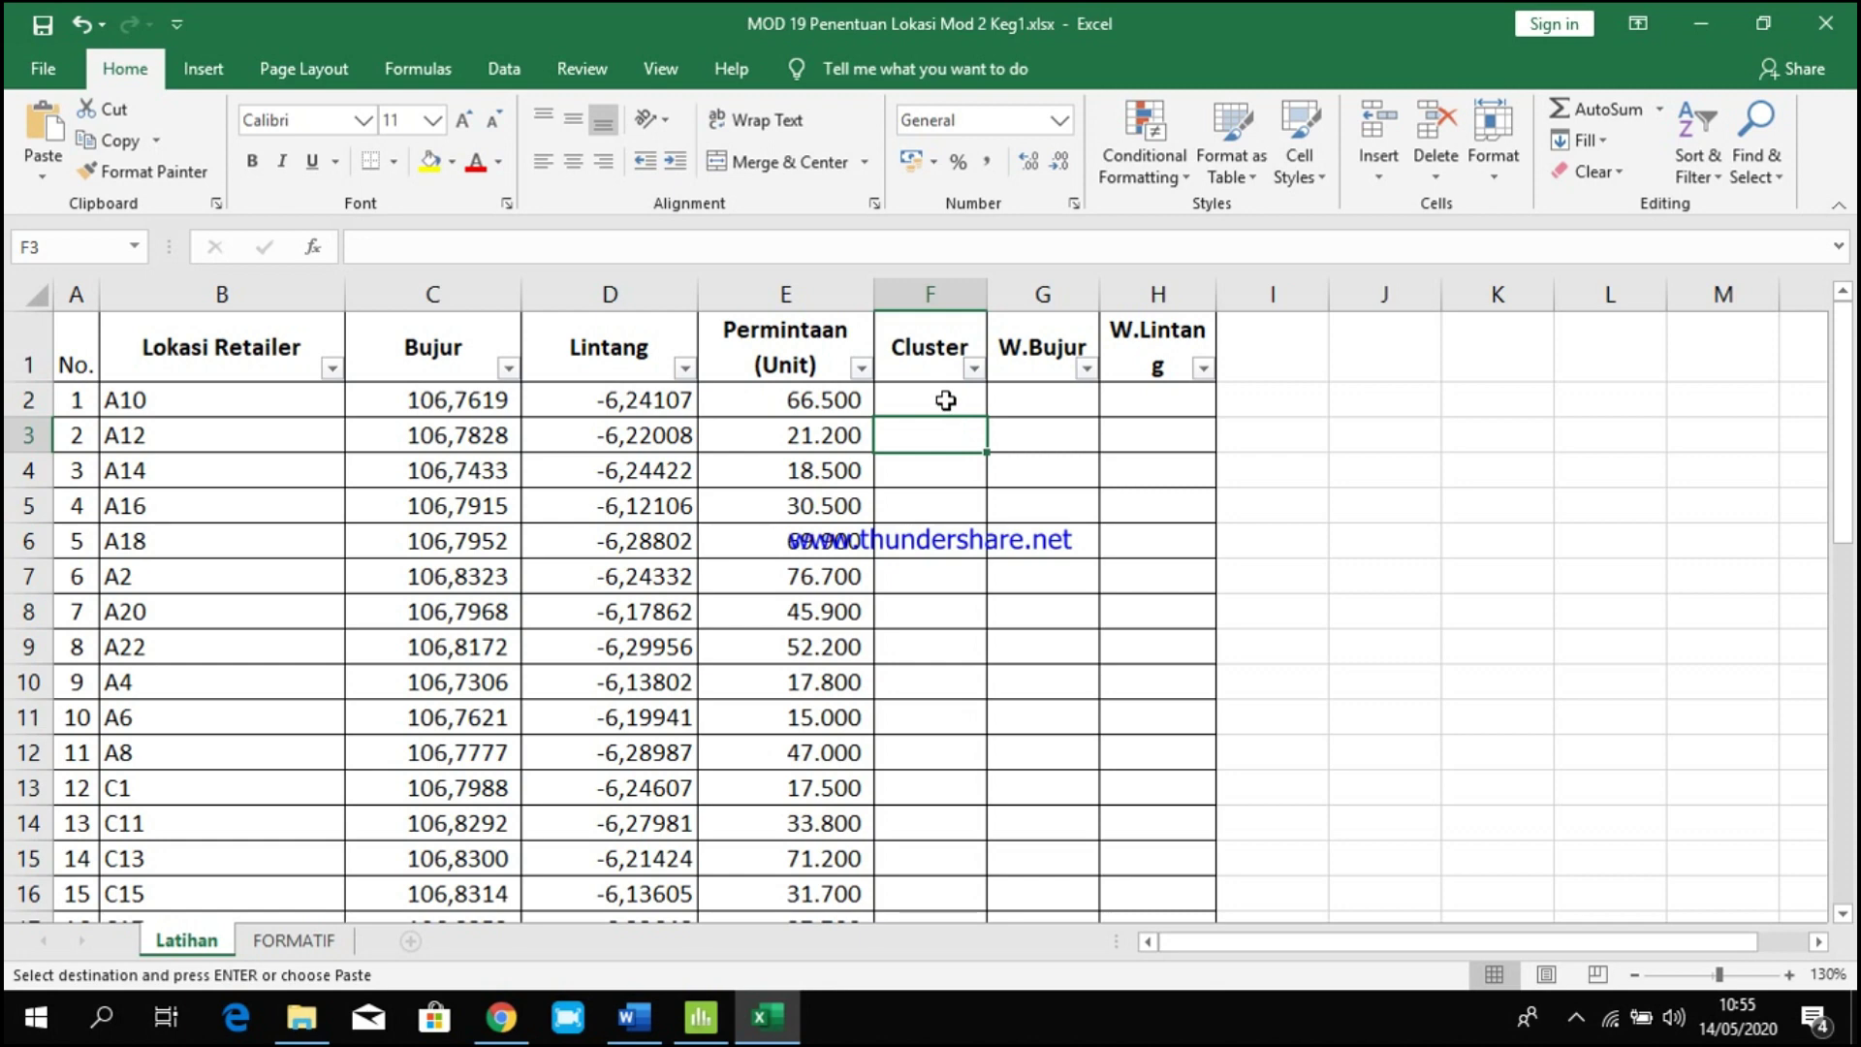
scroll(874, 472, "down", 1)
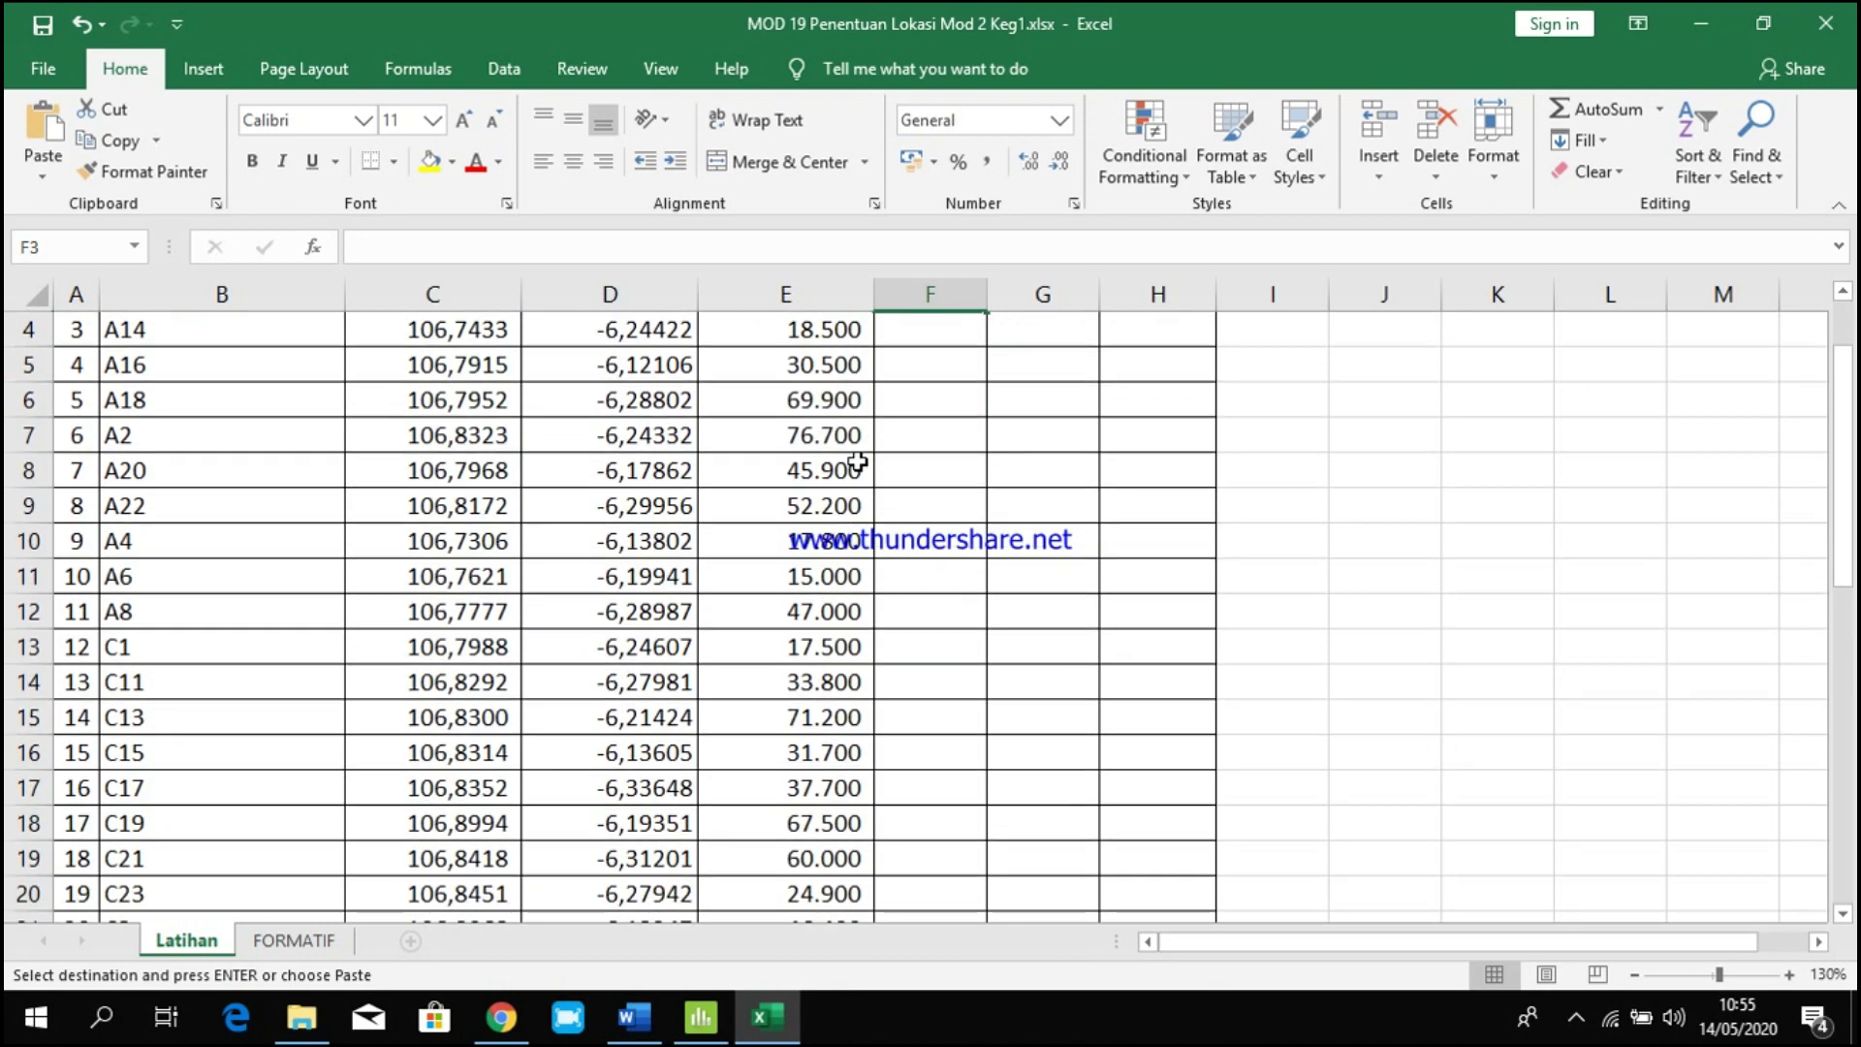
scroll(874, 472, "up", 1)
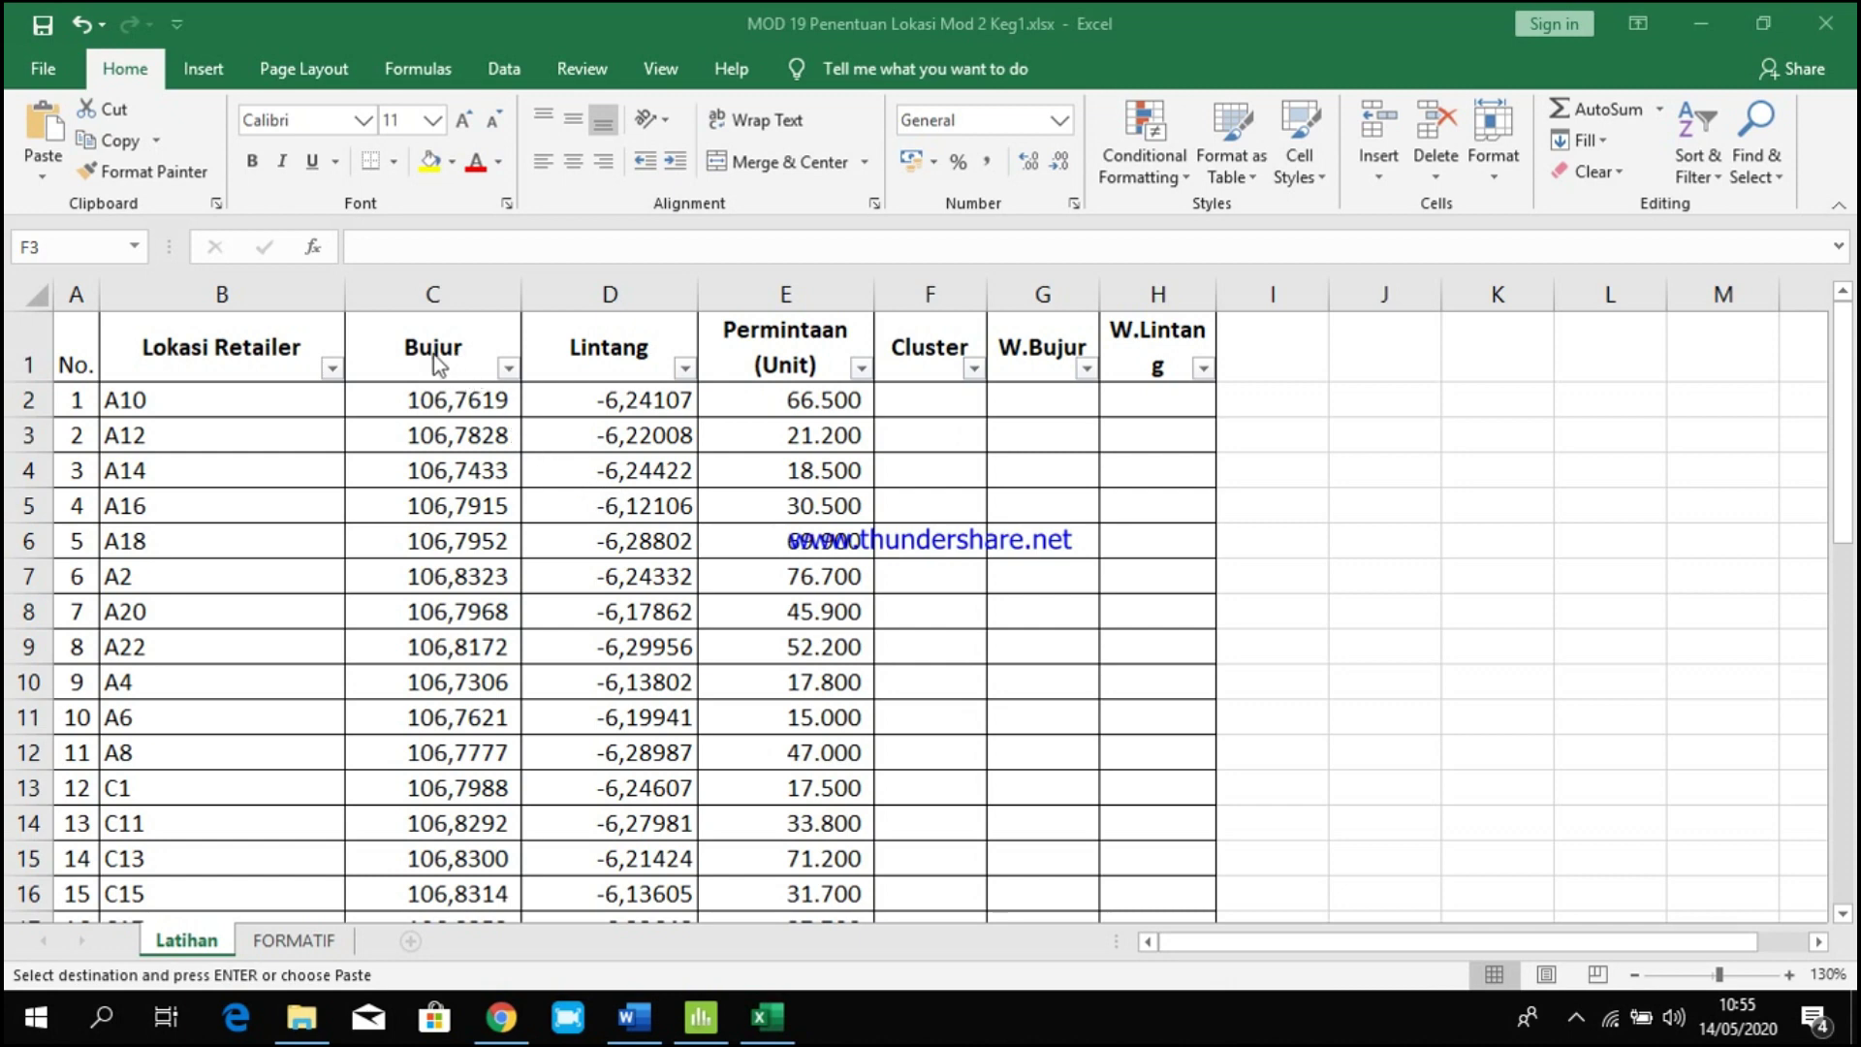
Copy the Bujur and Lintang columns with their headers, C1:D38, and paste them into Minitab's worksheet starting at column C1.
left_click_drag(401, 349, 631, 938)
key("ctrl+c")
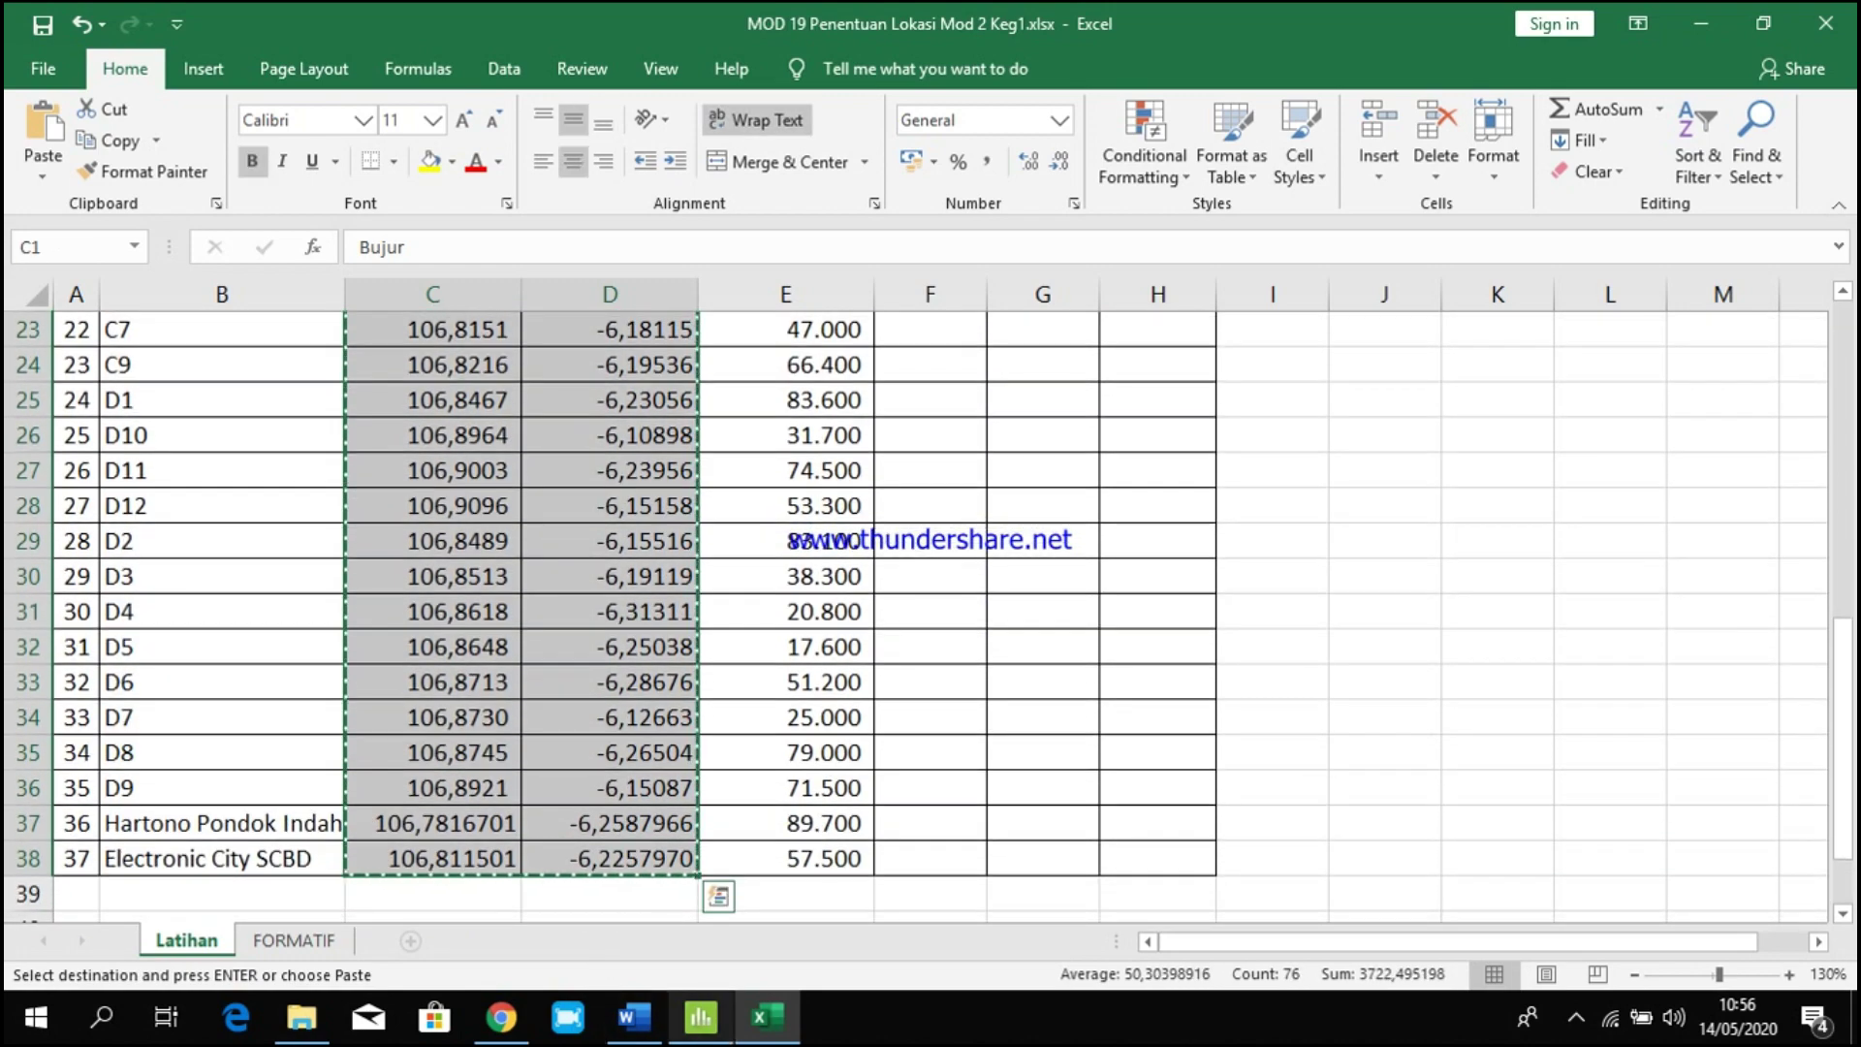
left_click(705, 1028)
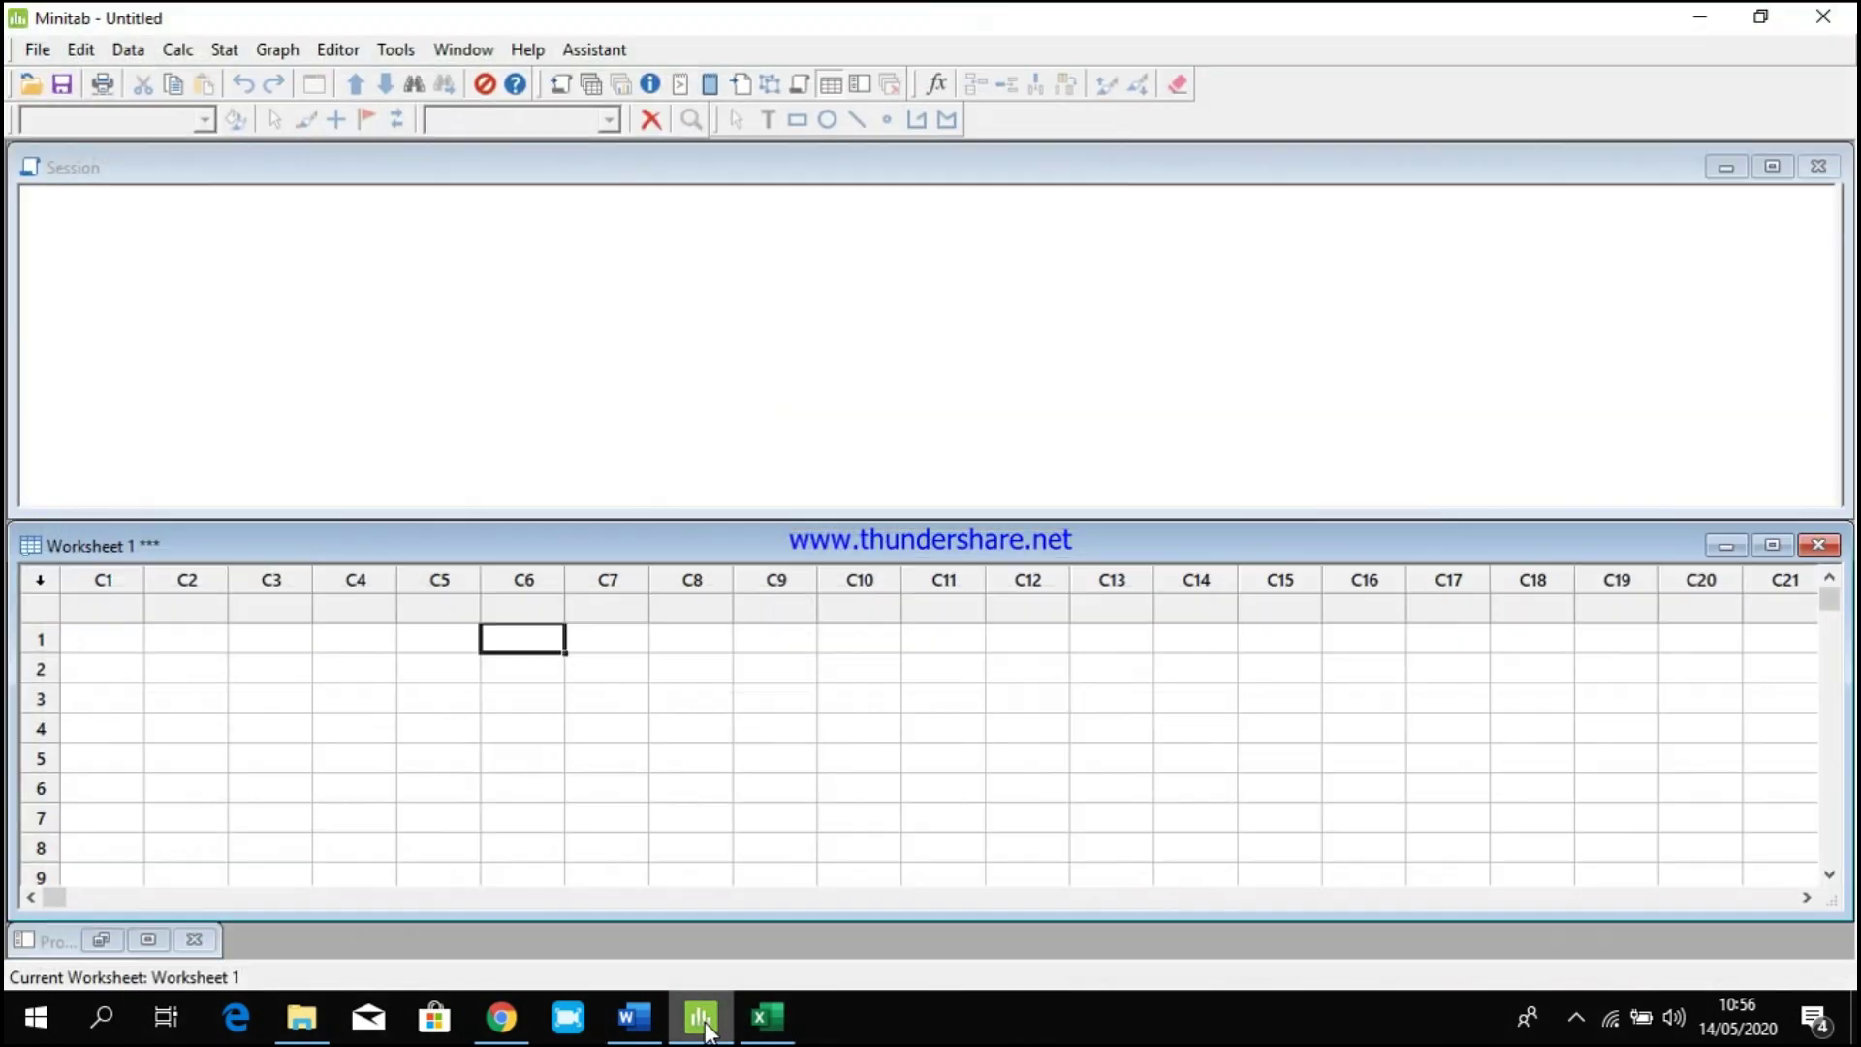
left_click(121, 607)
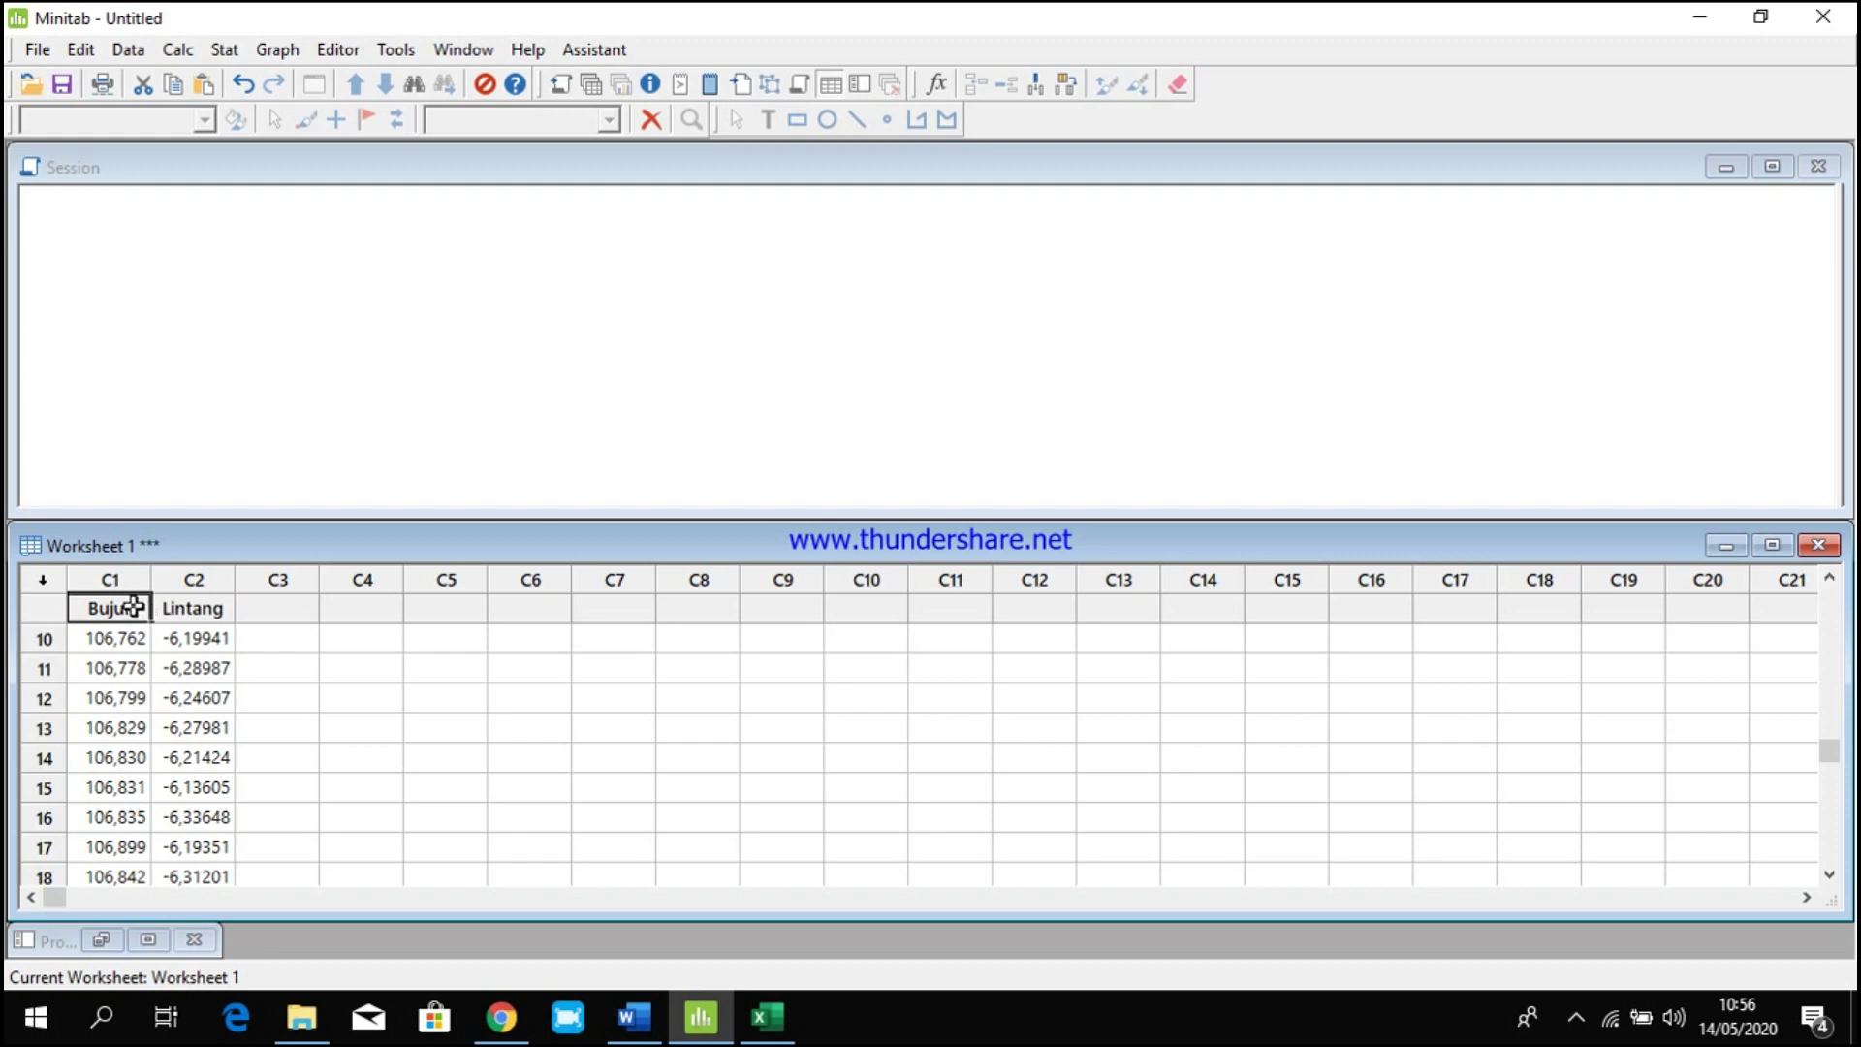
Name column C3 of the Minitab worksheet Cluster.
left_click(171, 608)
left_click(273, 613)
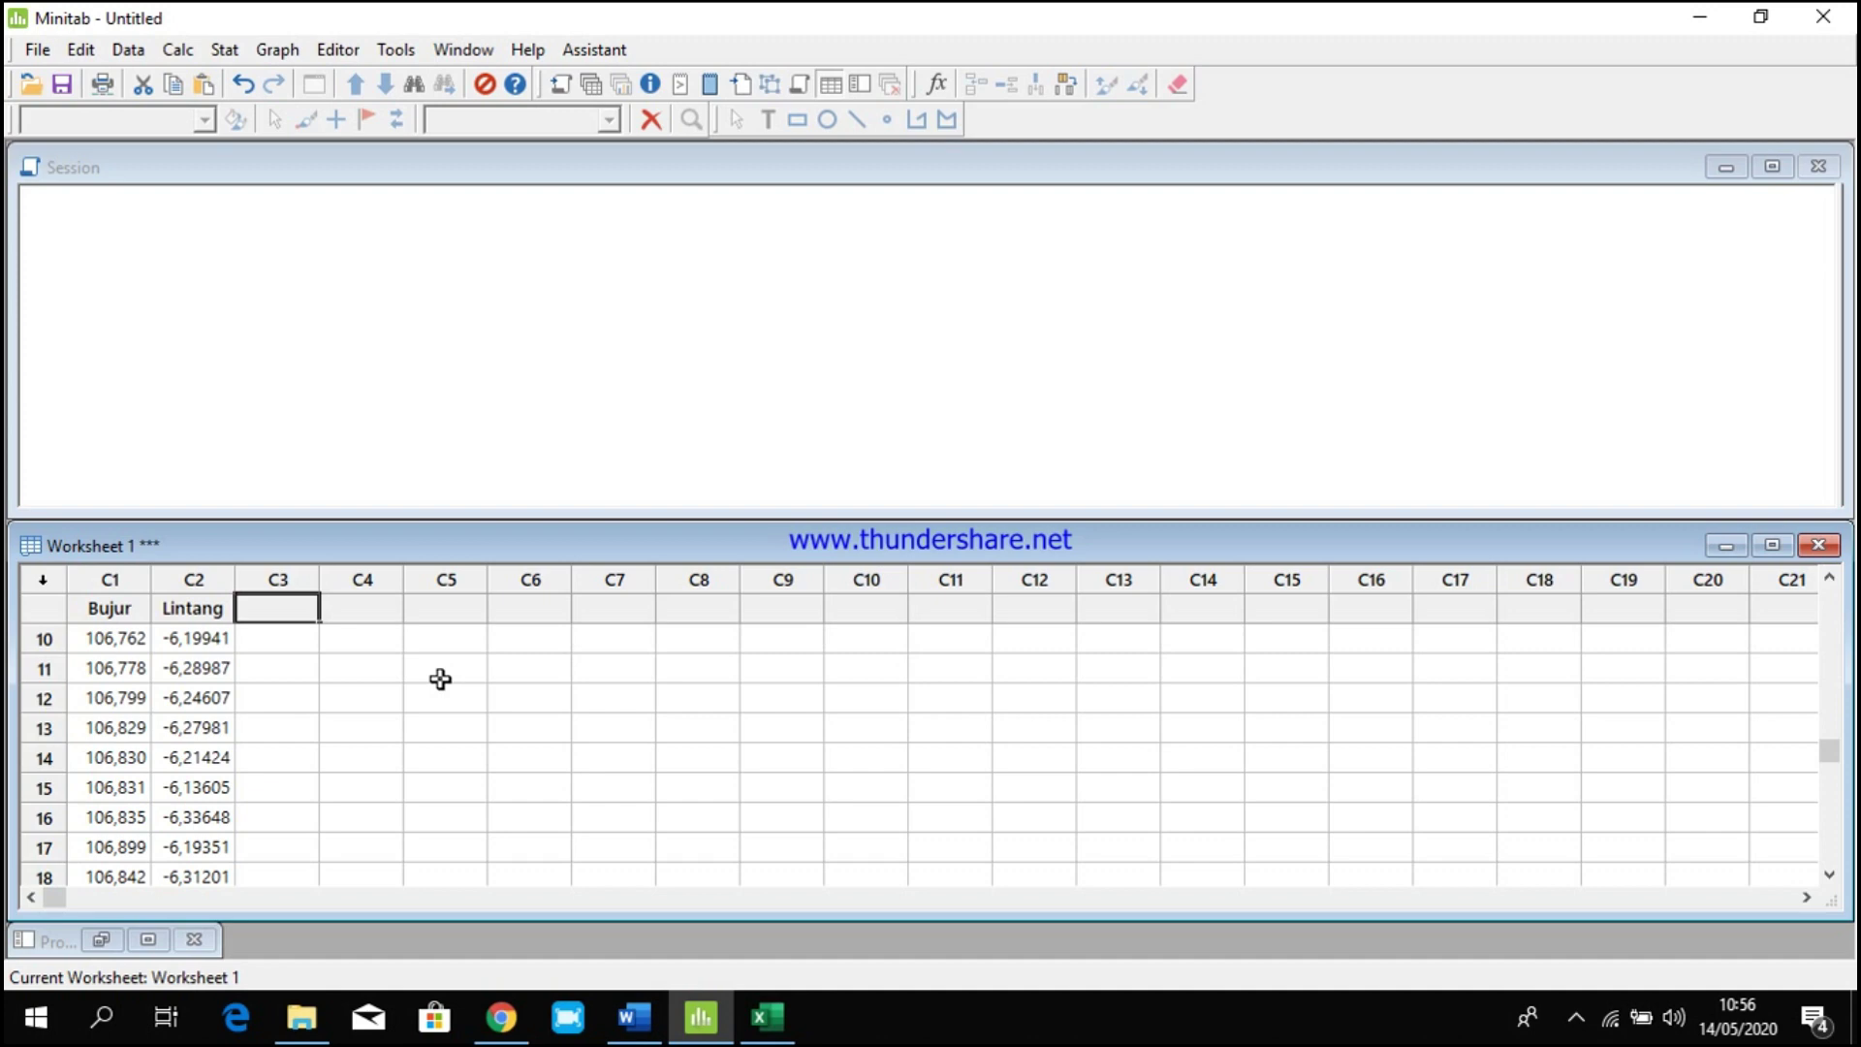
type("c")
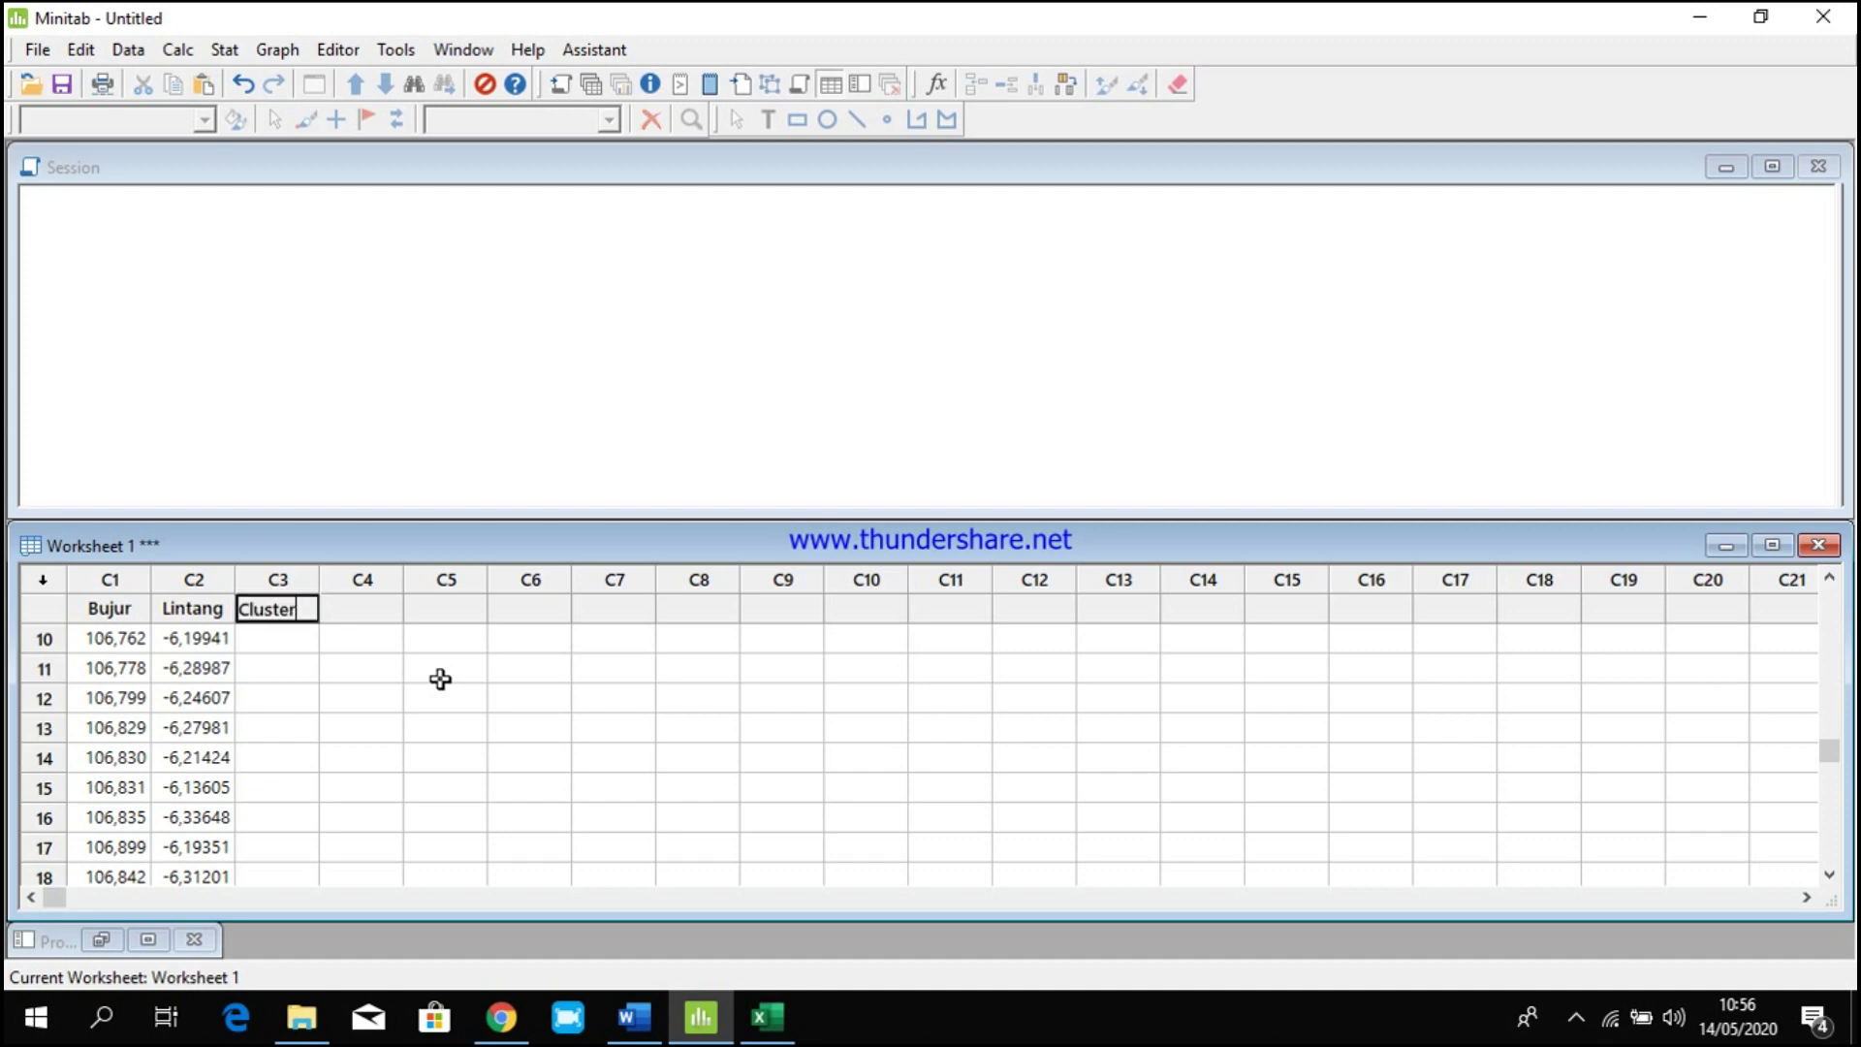
left_click(431, 690)
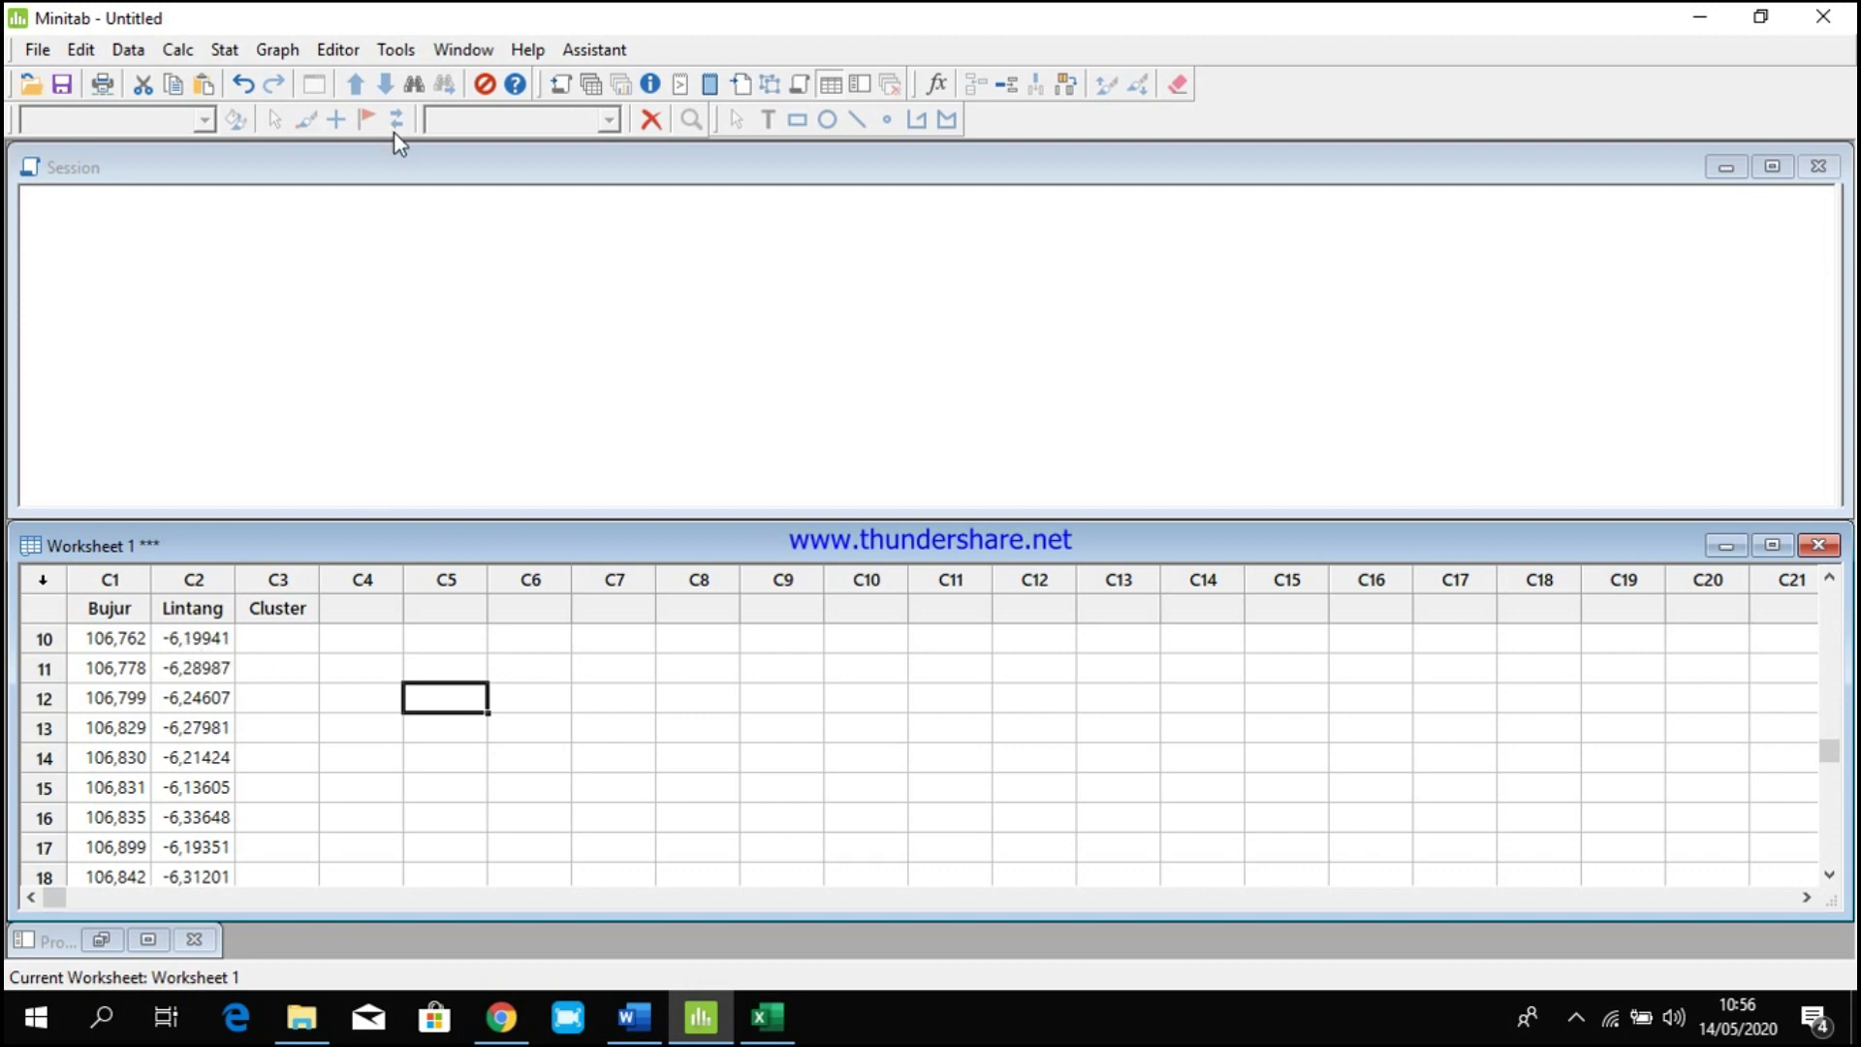
Set up a Cluster K-Means analysis with Bujur and Lintang as variables and 2 clusters.
left_click(228, 54)
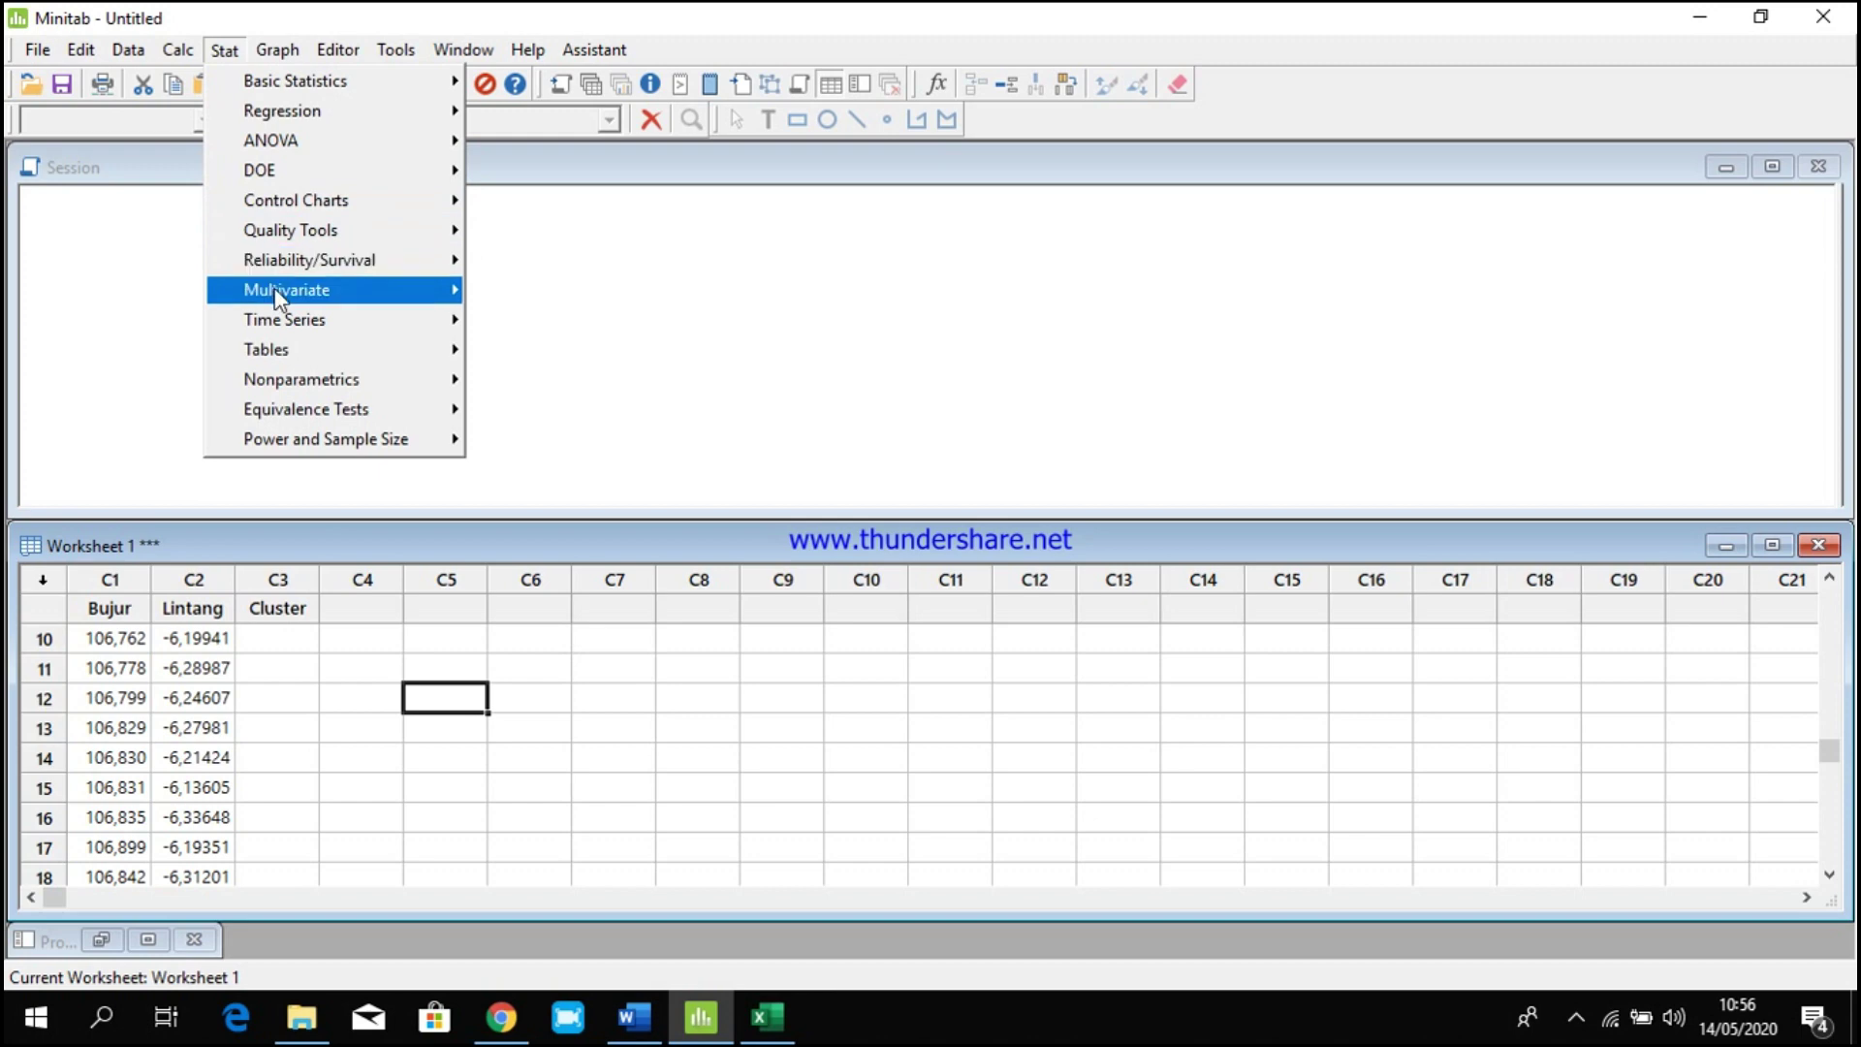
mouse_move(279, 295)
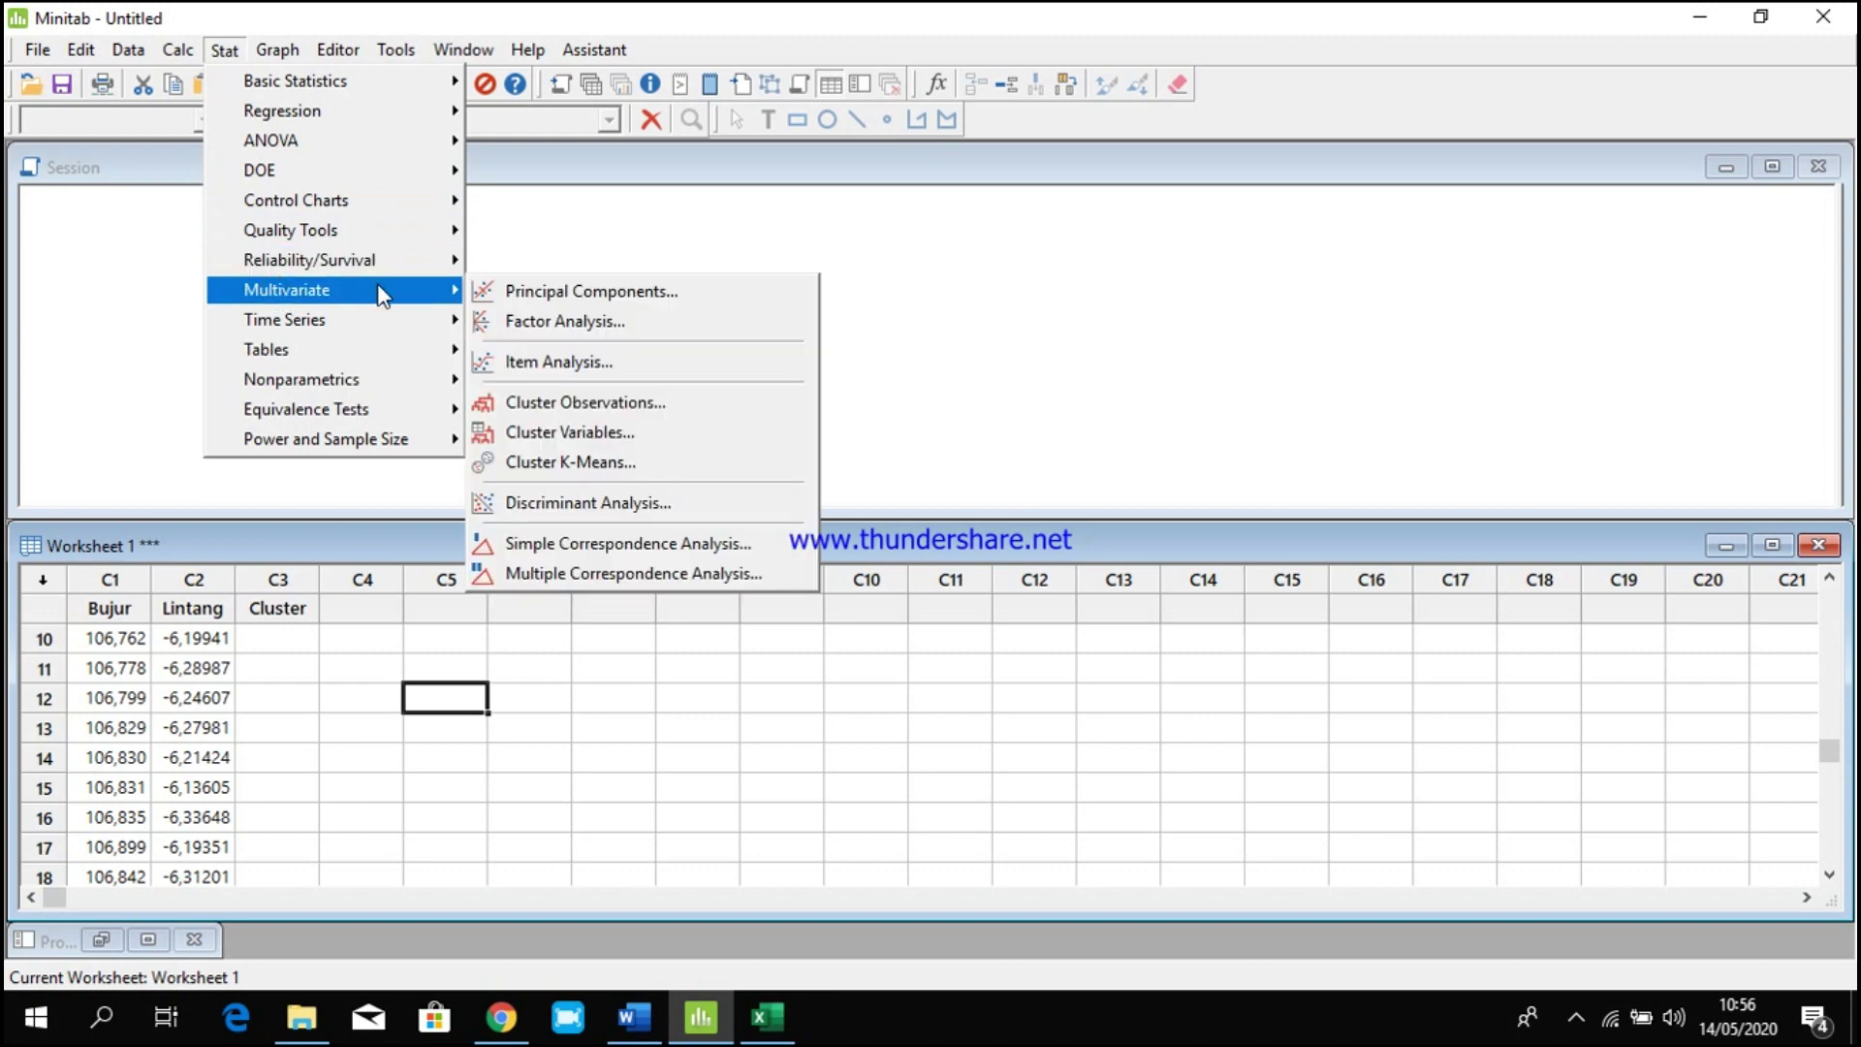
left_click(554, 467)
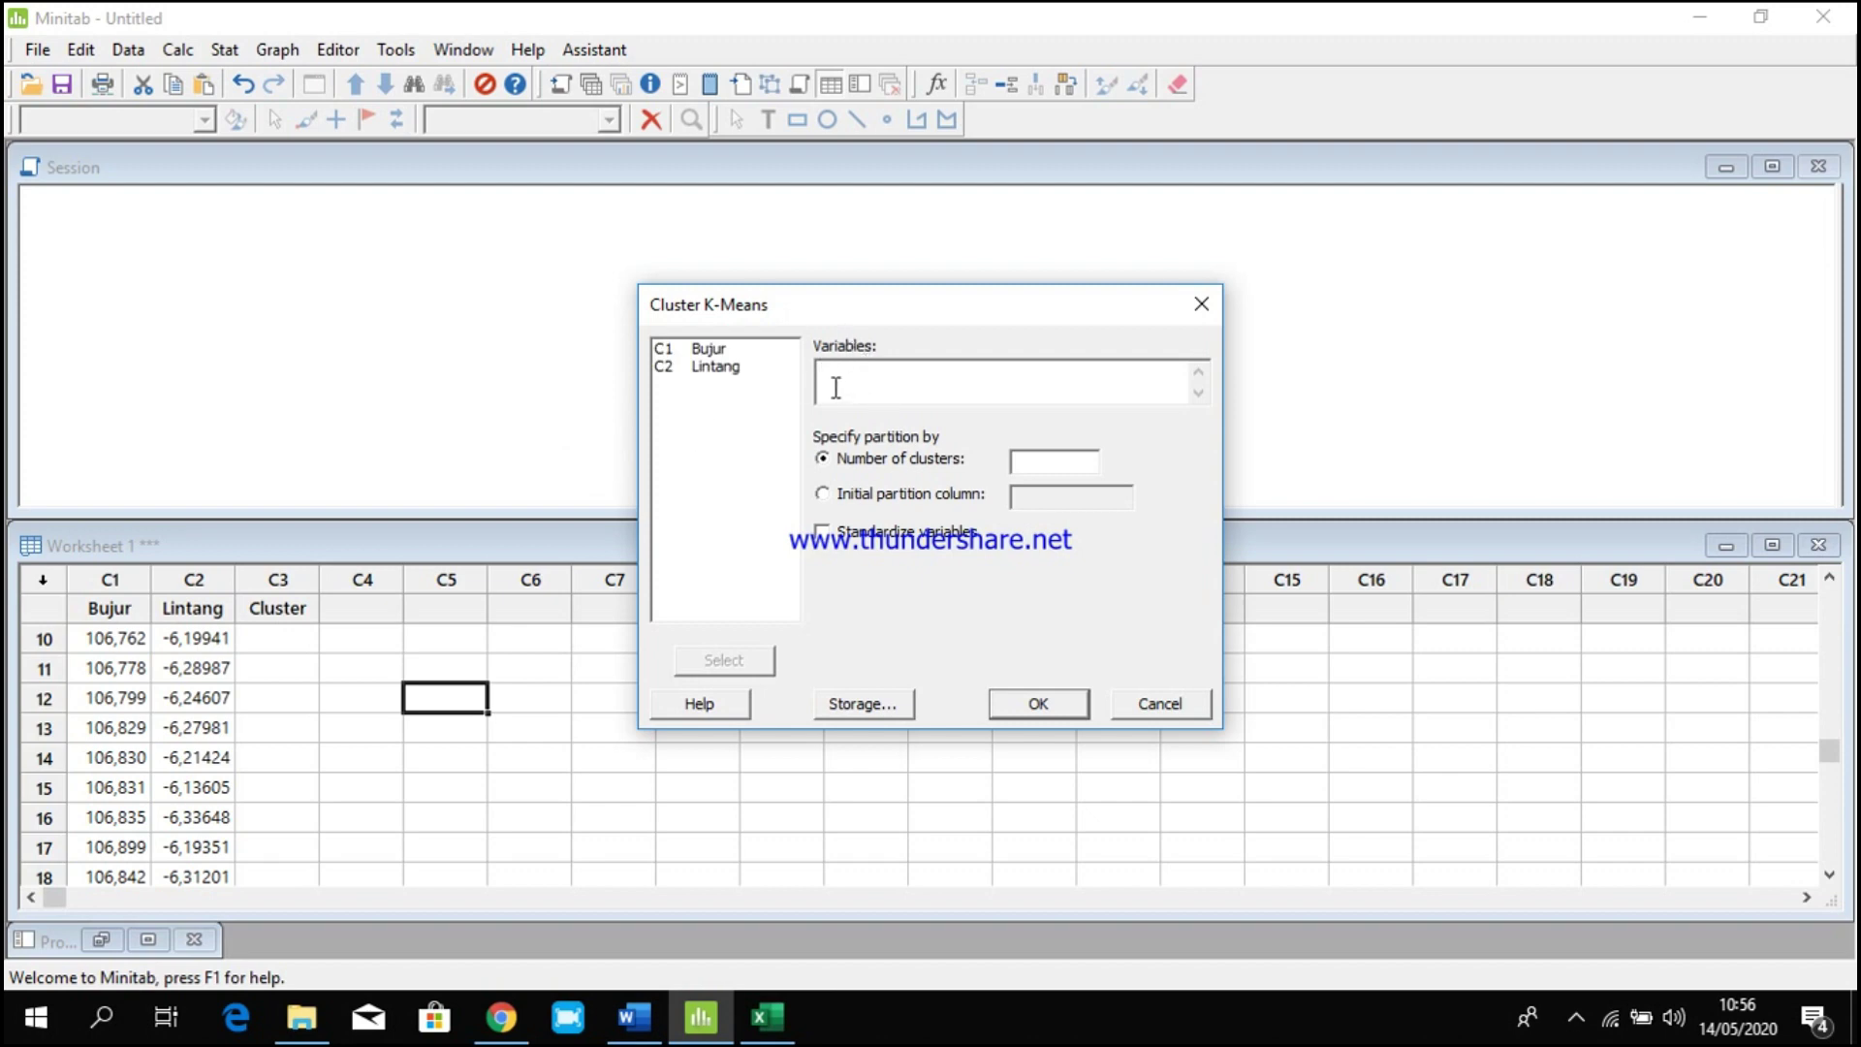
left_click_drag(712, 349, 720, 373)
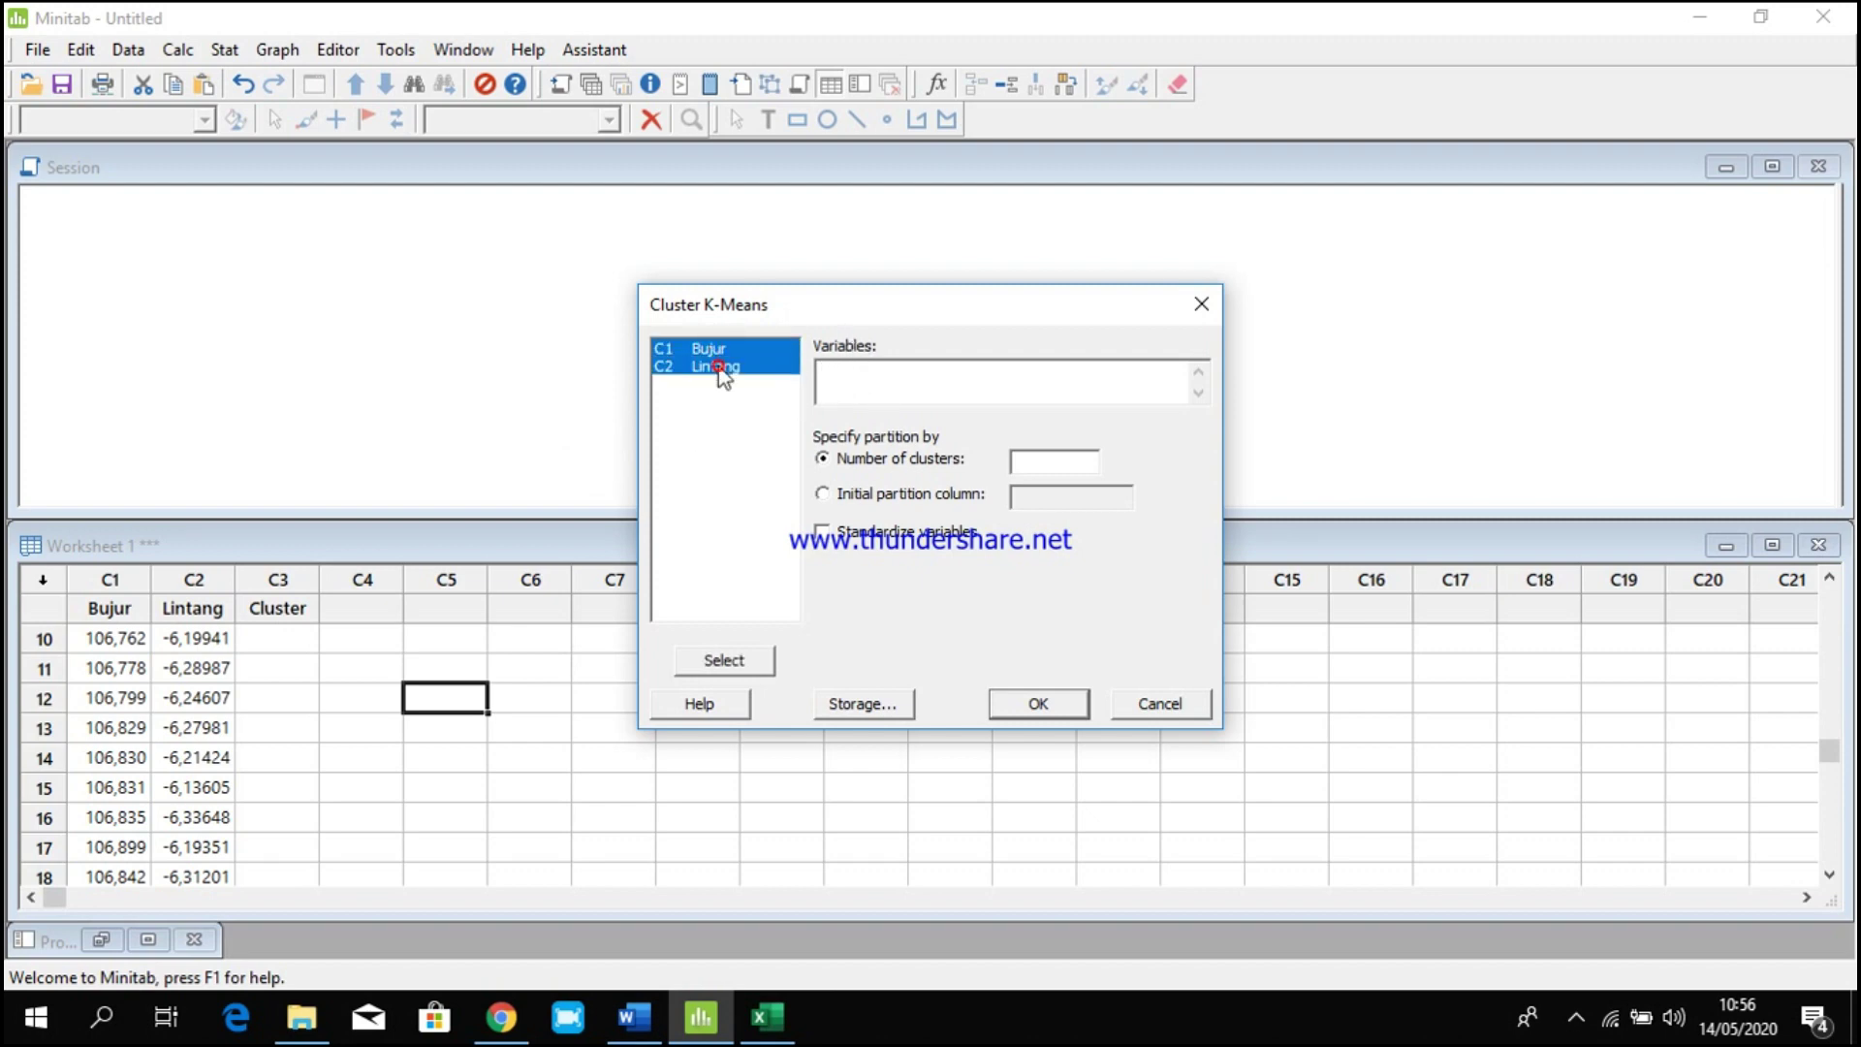
left_click(725, 661)
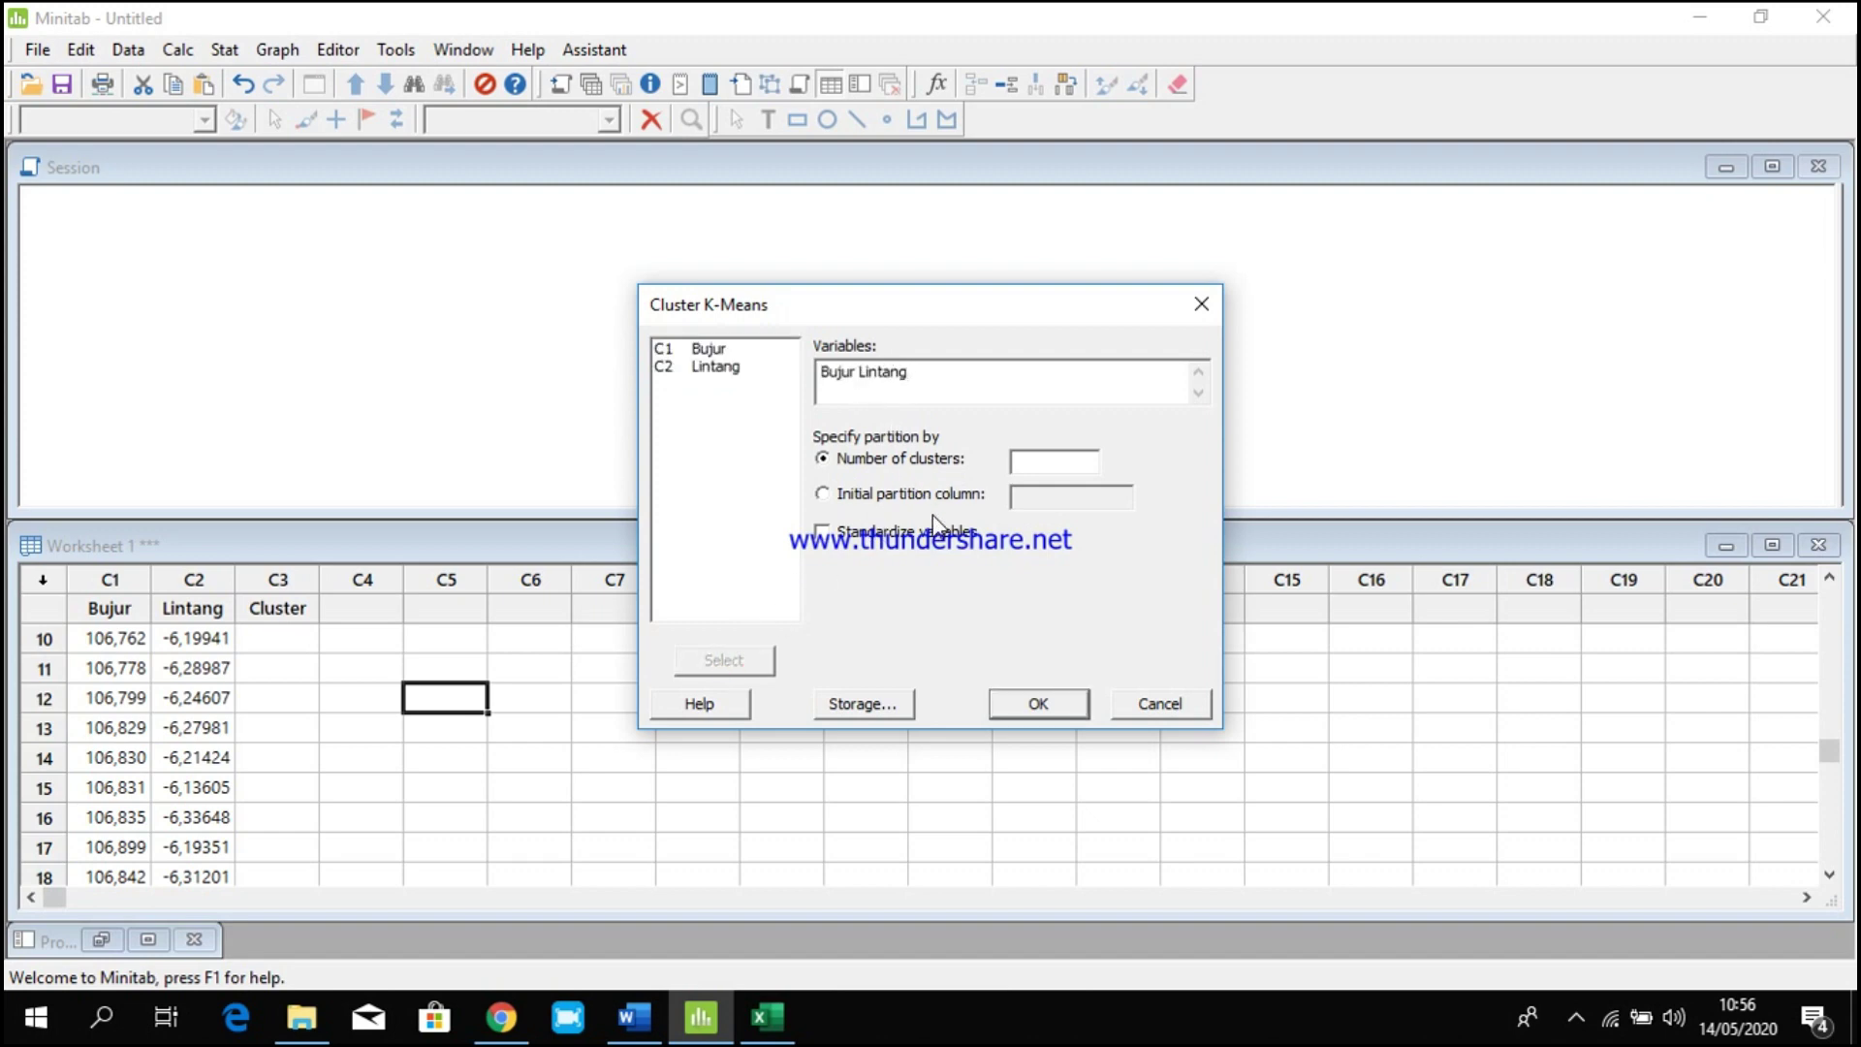
left_click(1047, 457)
Store the cluster membership in the Cluster column, run the K-means analysis and check the assigned cluster numbers.
left_click(875, 708)
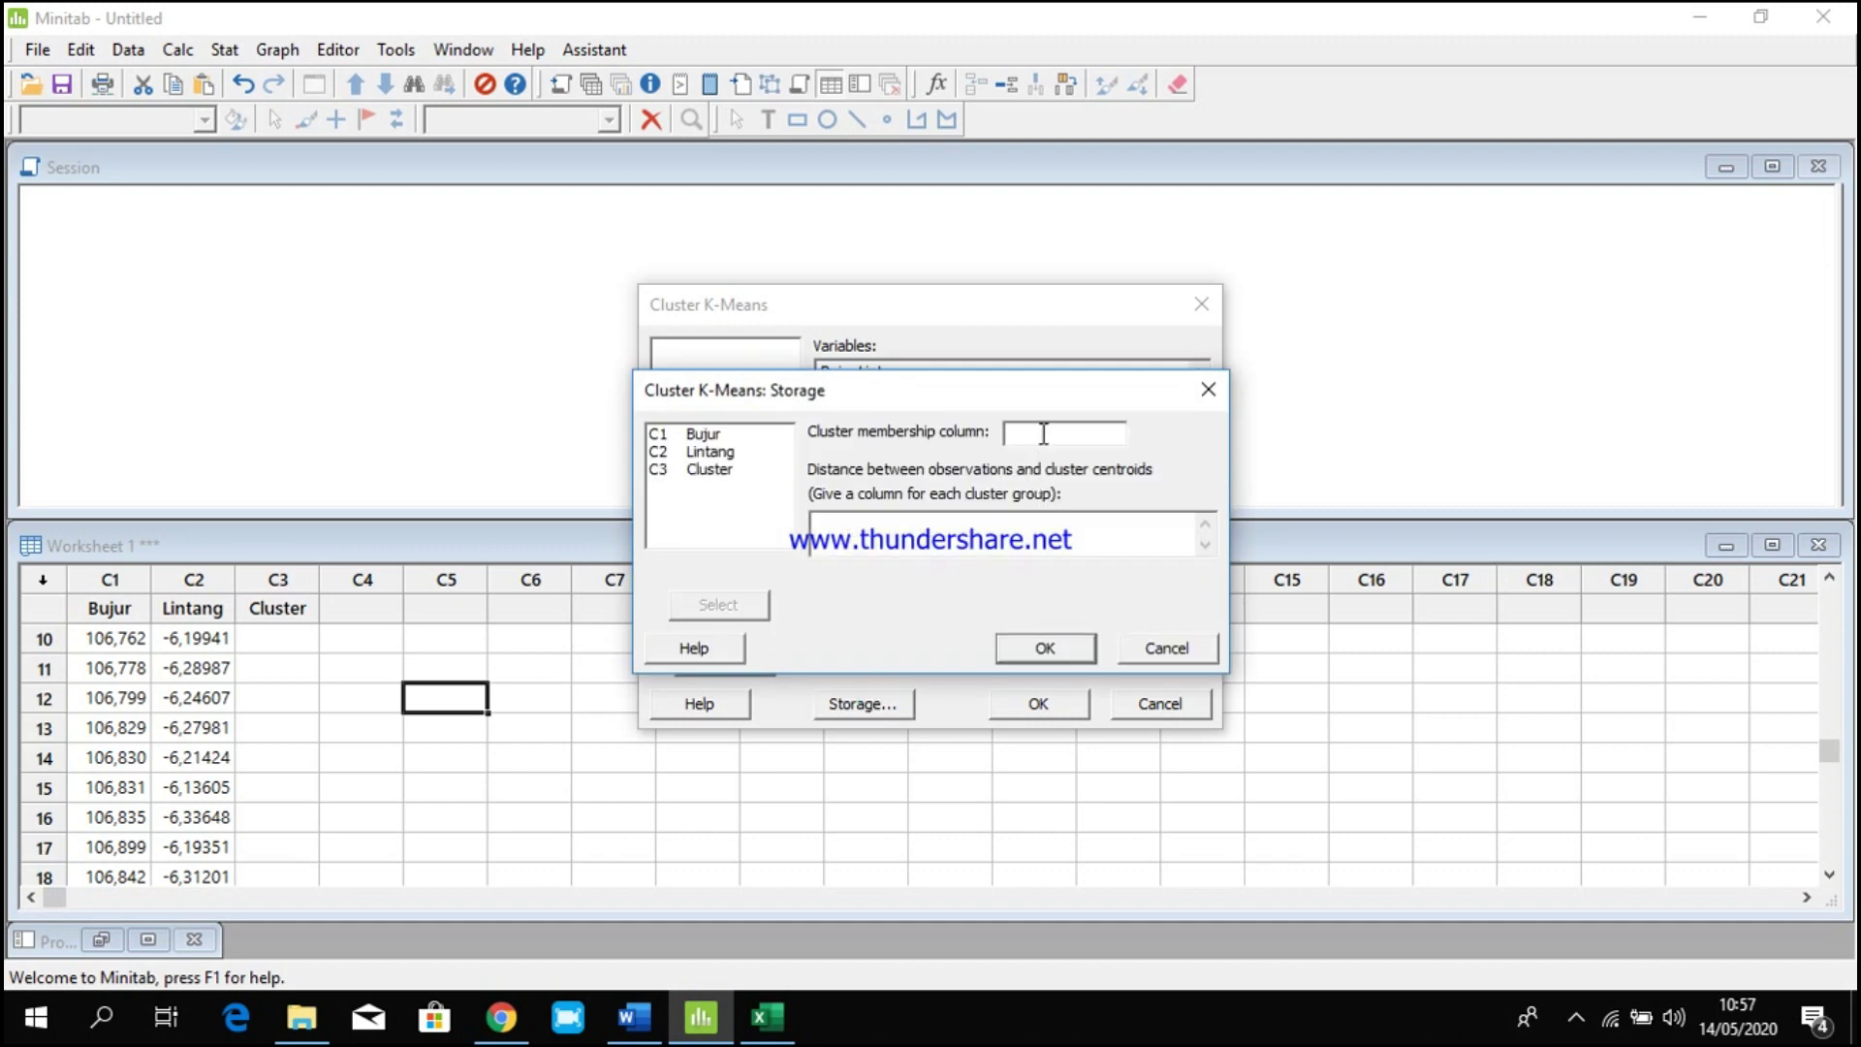
left_click(702, 471)
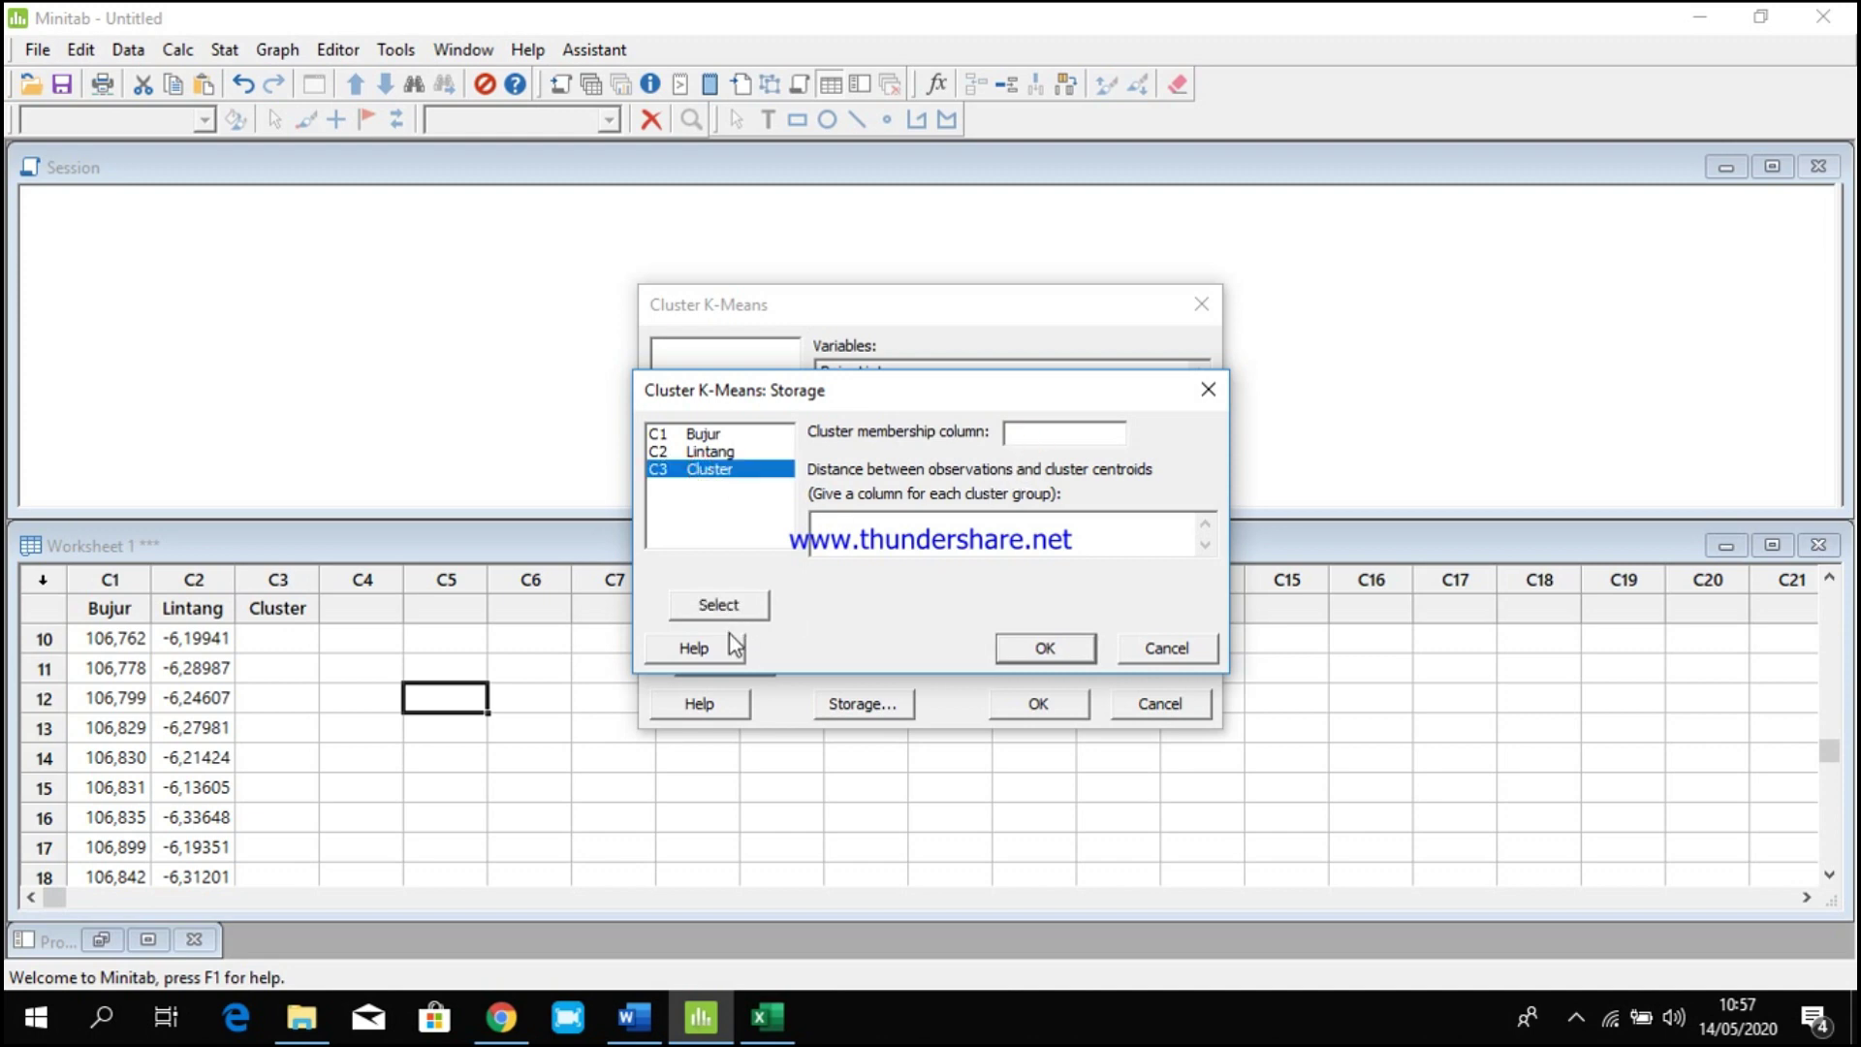
left_click(722, 607)
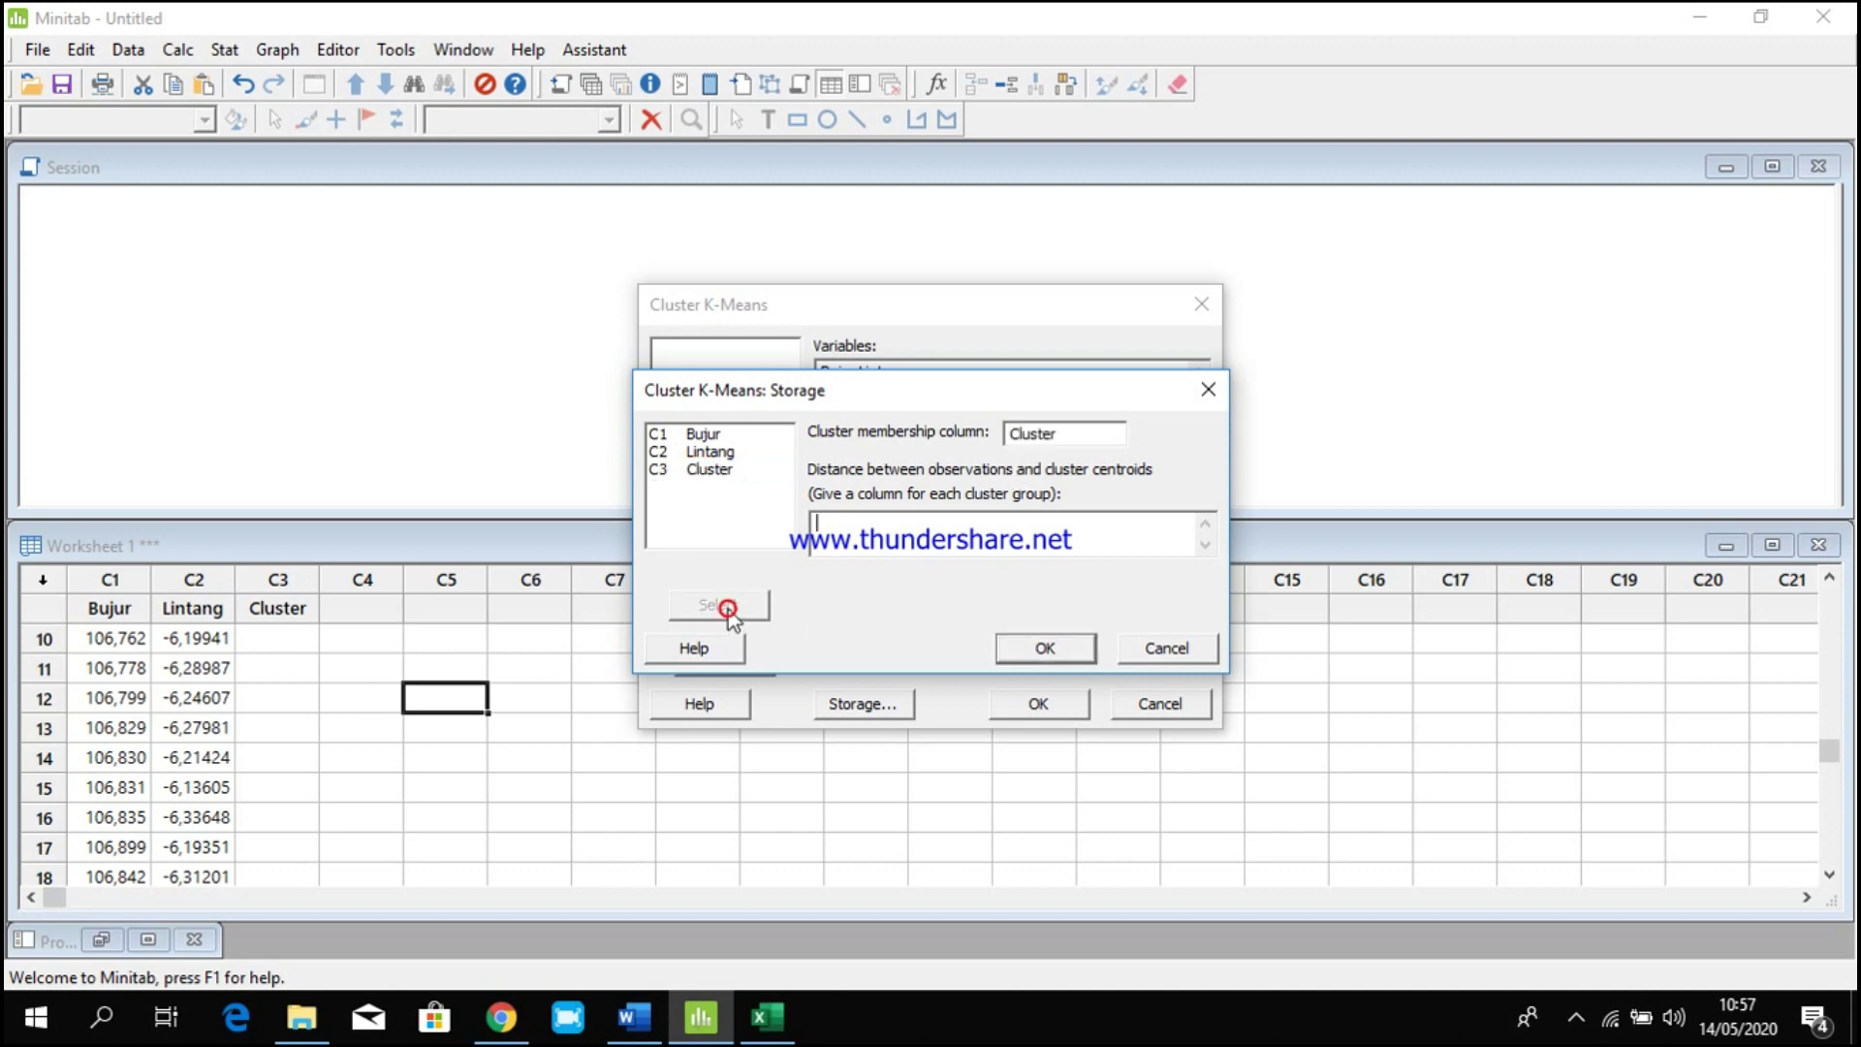
left_click(1051, 654)
left_click(1037, 704)
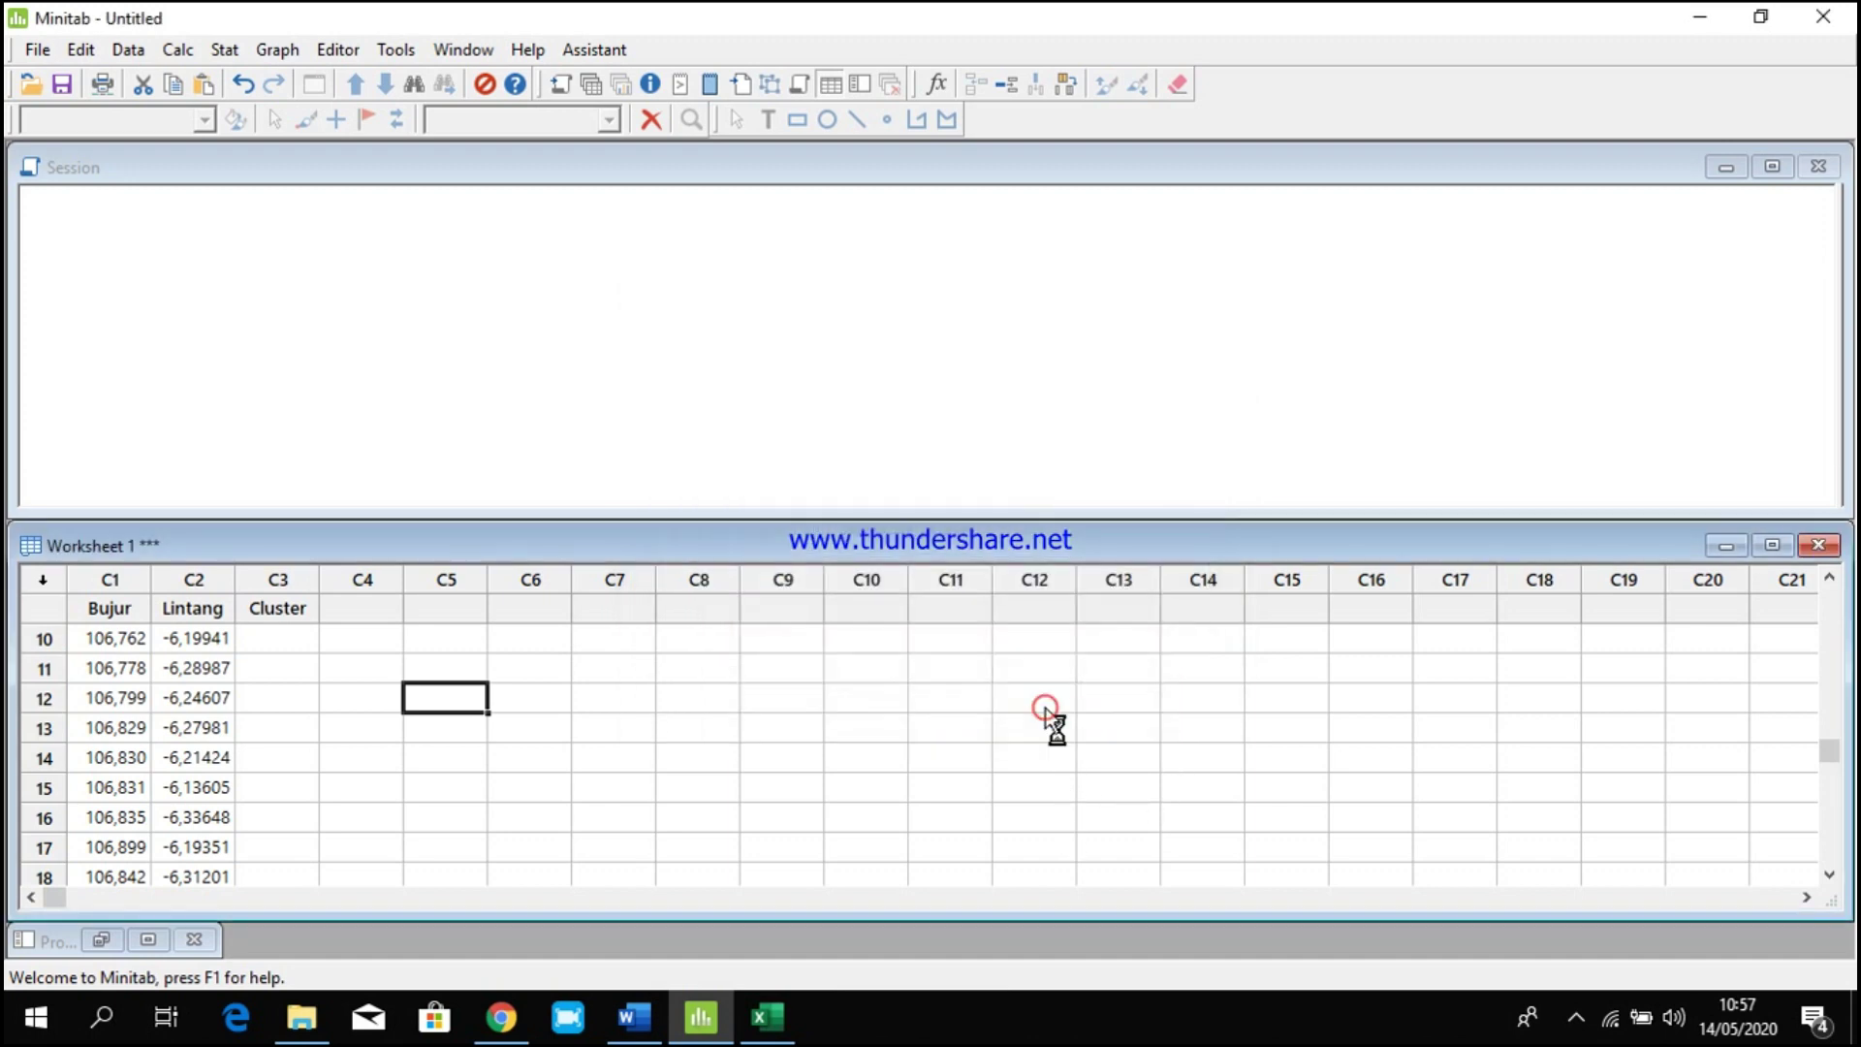
scroll(369, 739, "up", 4)
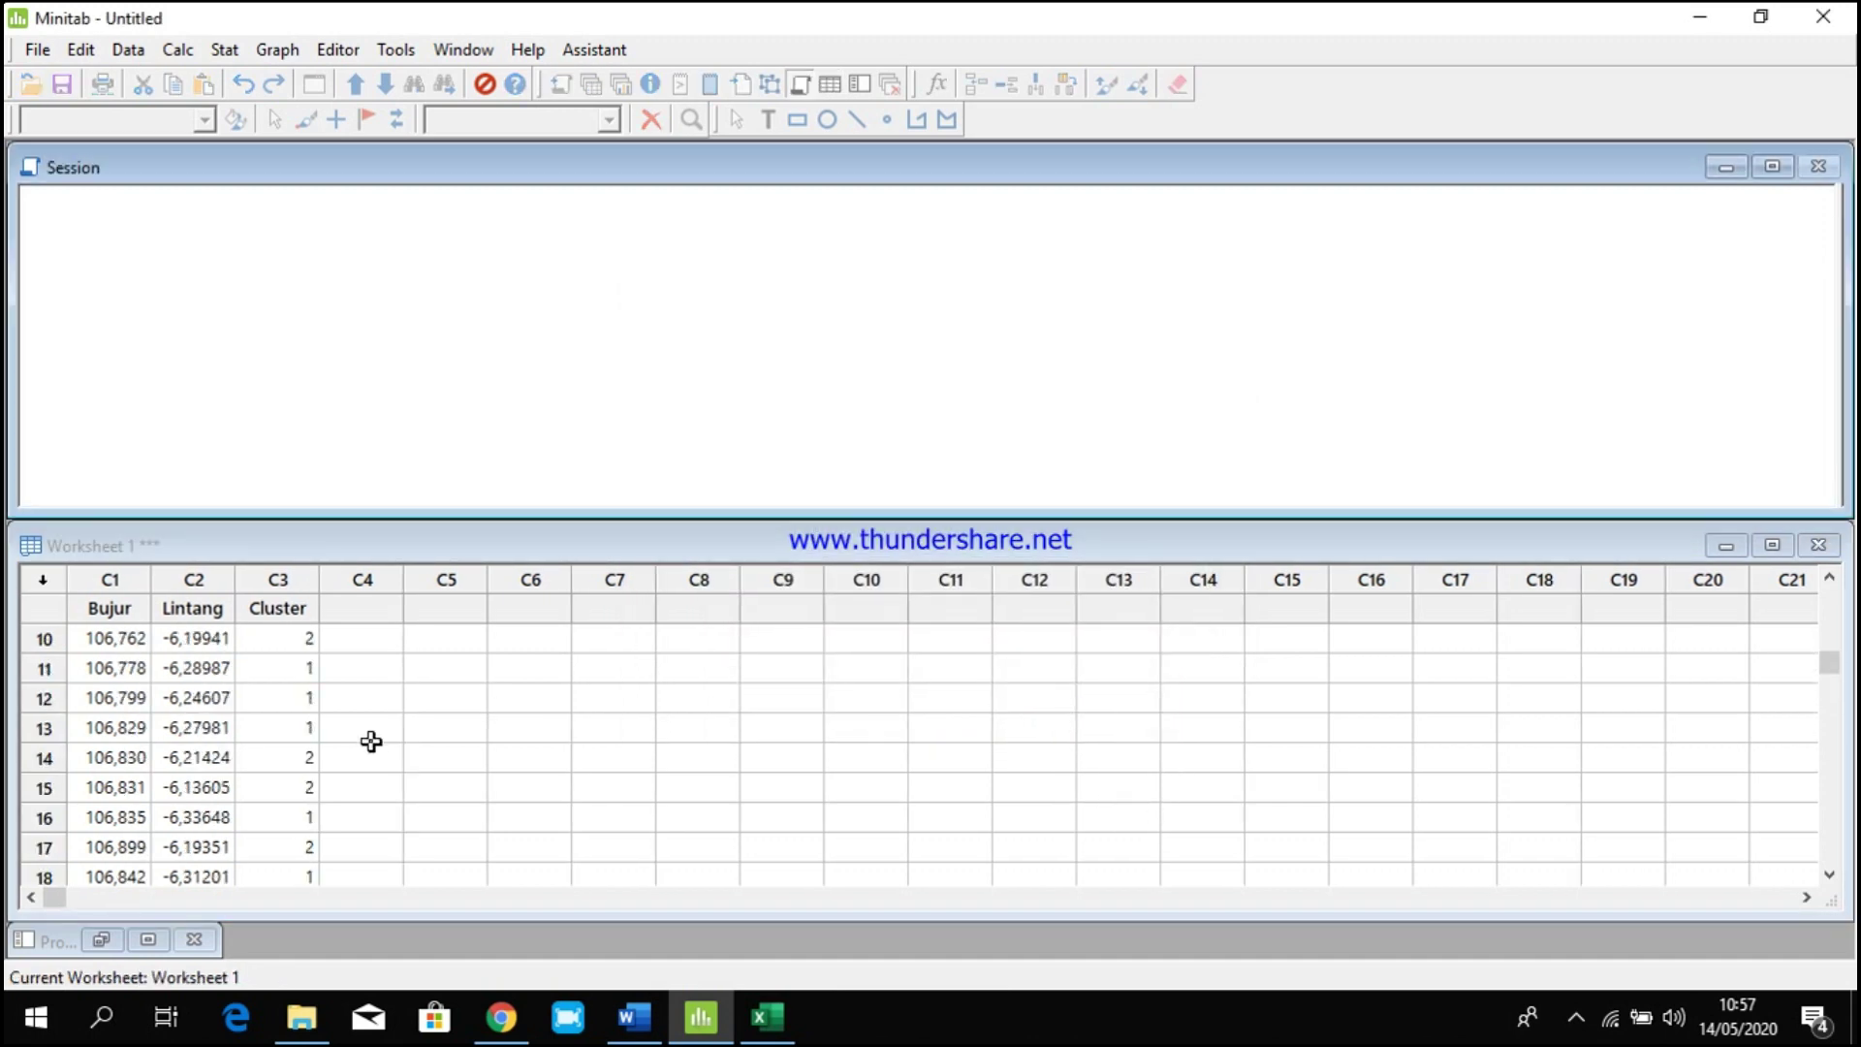
left_click(279, 639)
left_click(281, 697)
left_click(276, 785)
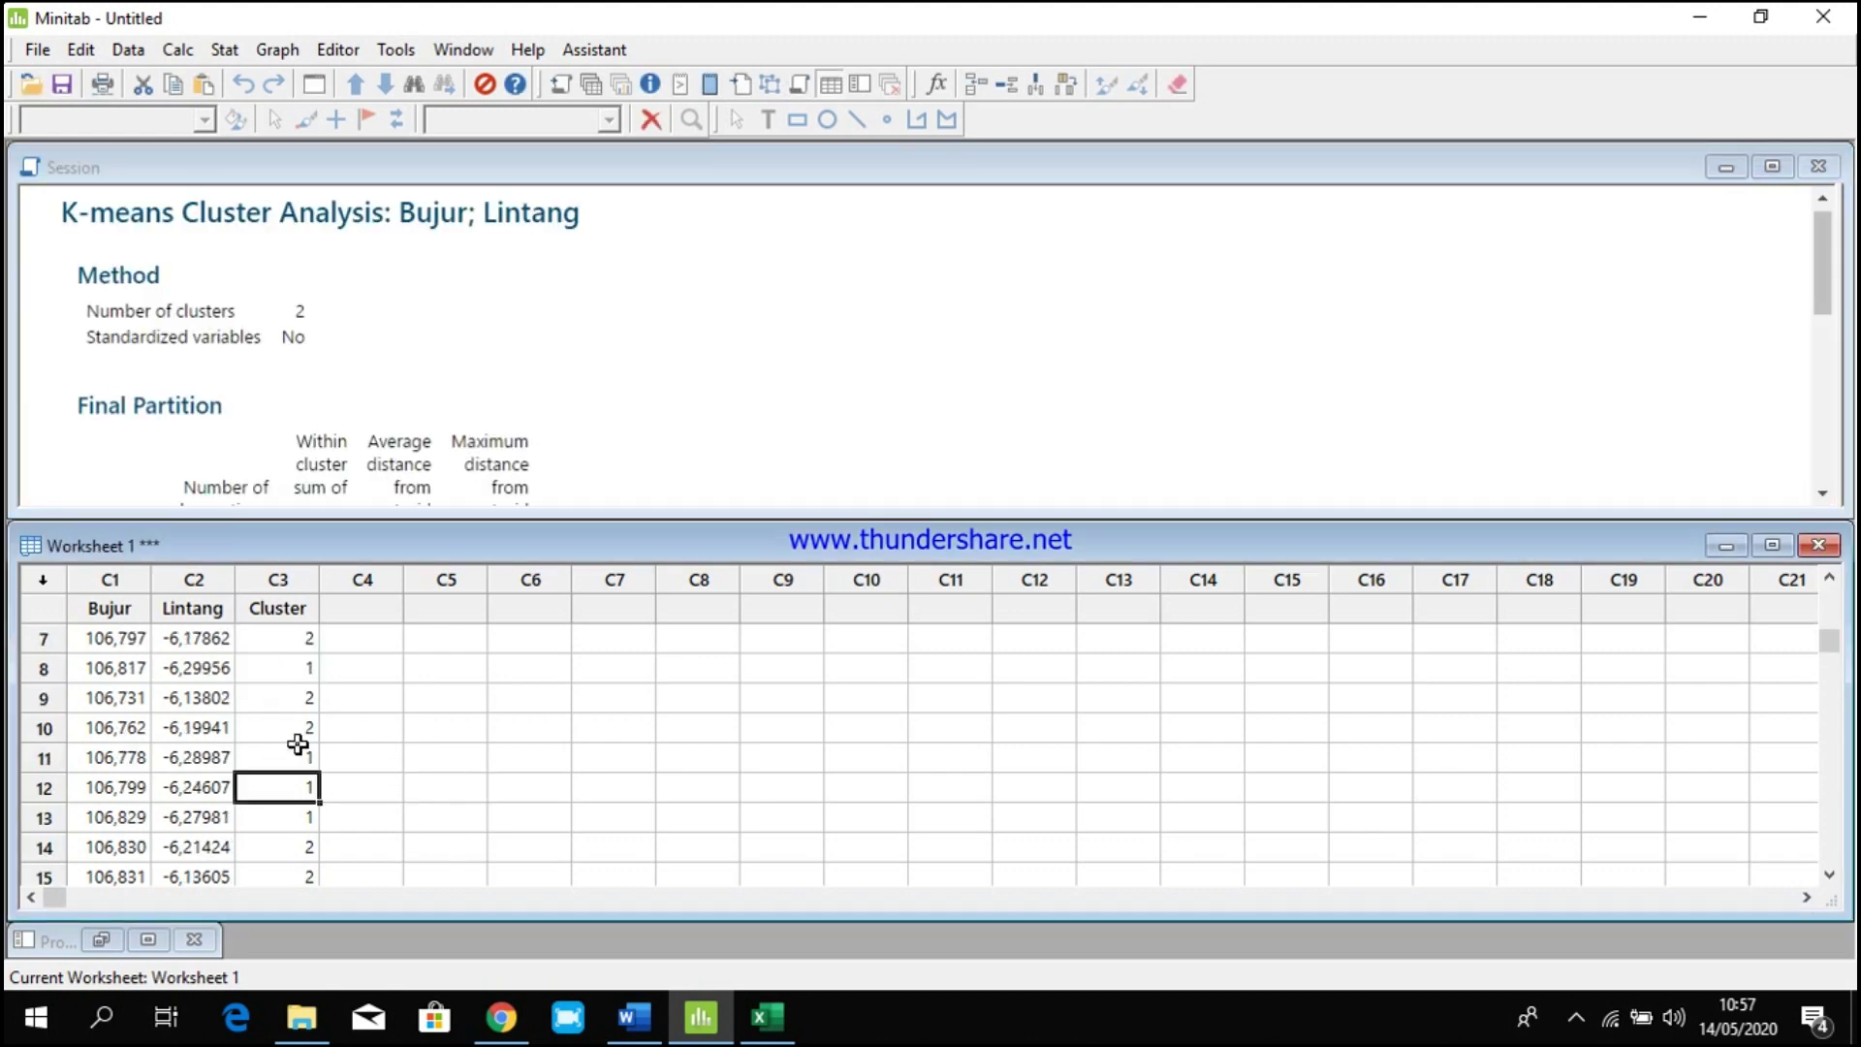
Copy the 37 Cluster values from Minitab's column C3 and paste them into the Excel Cluster column starting at F2.
scroll(295, 741, "up", 2)
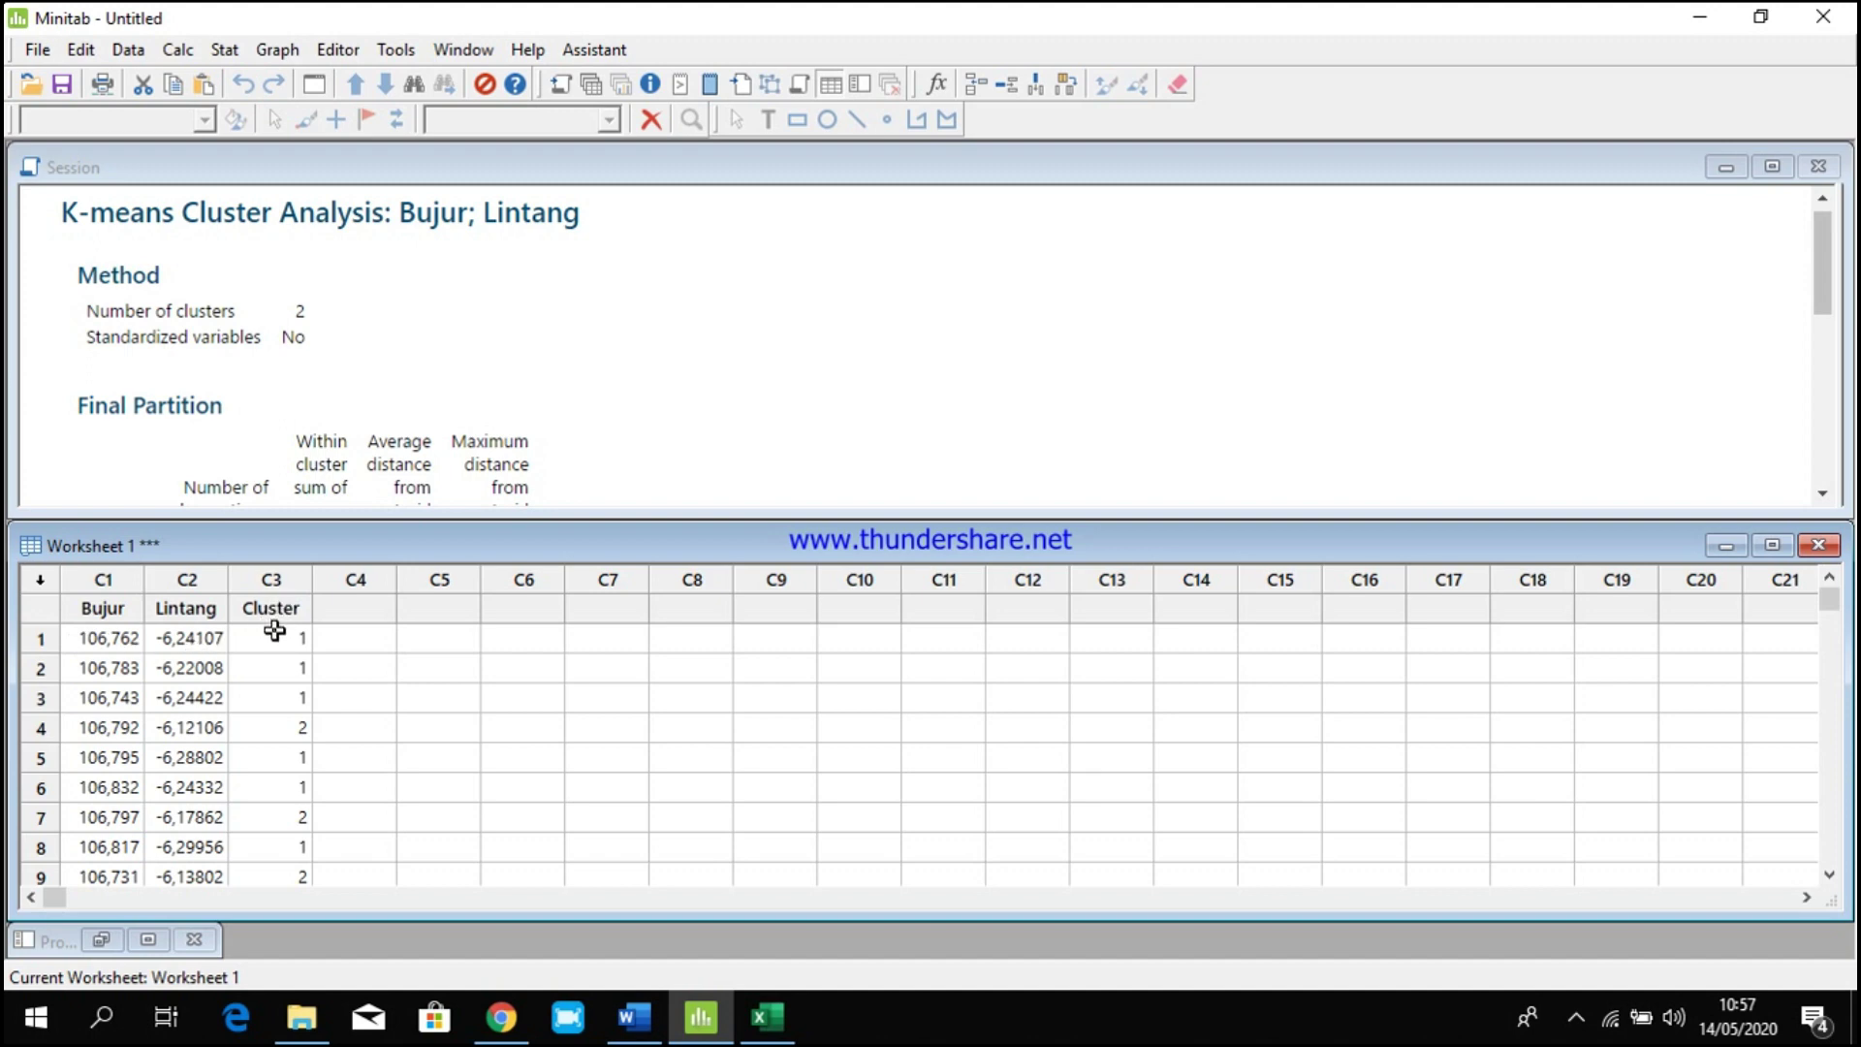
left_click_drag(270, 637, 277, 757)
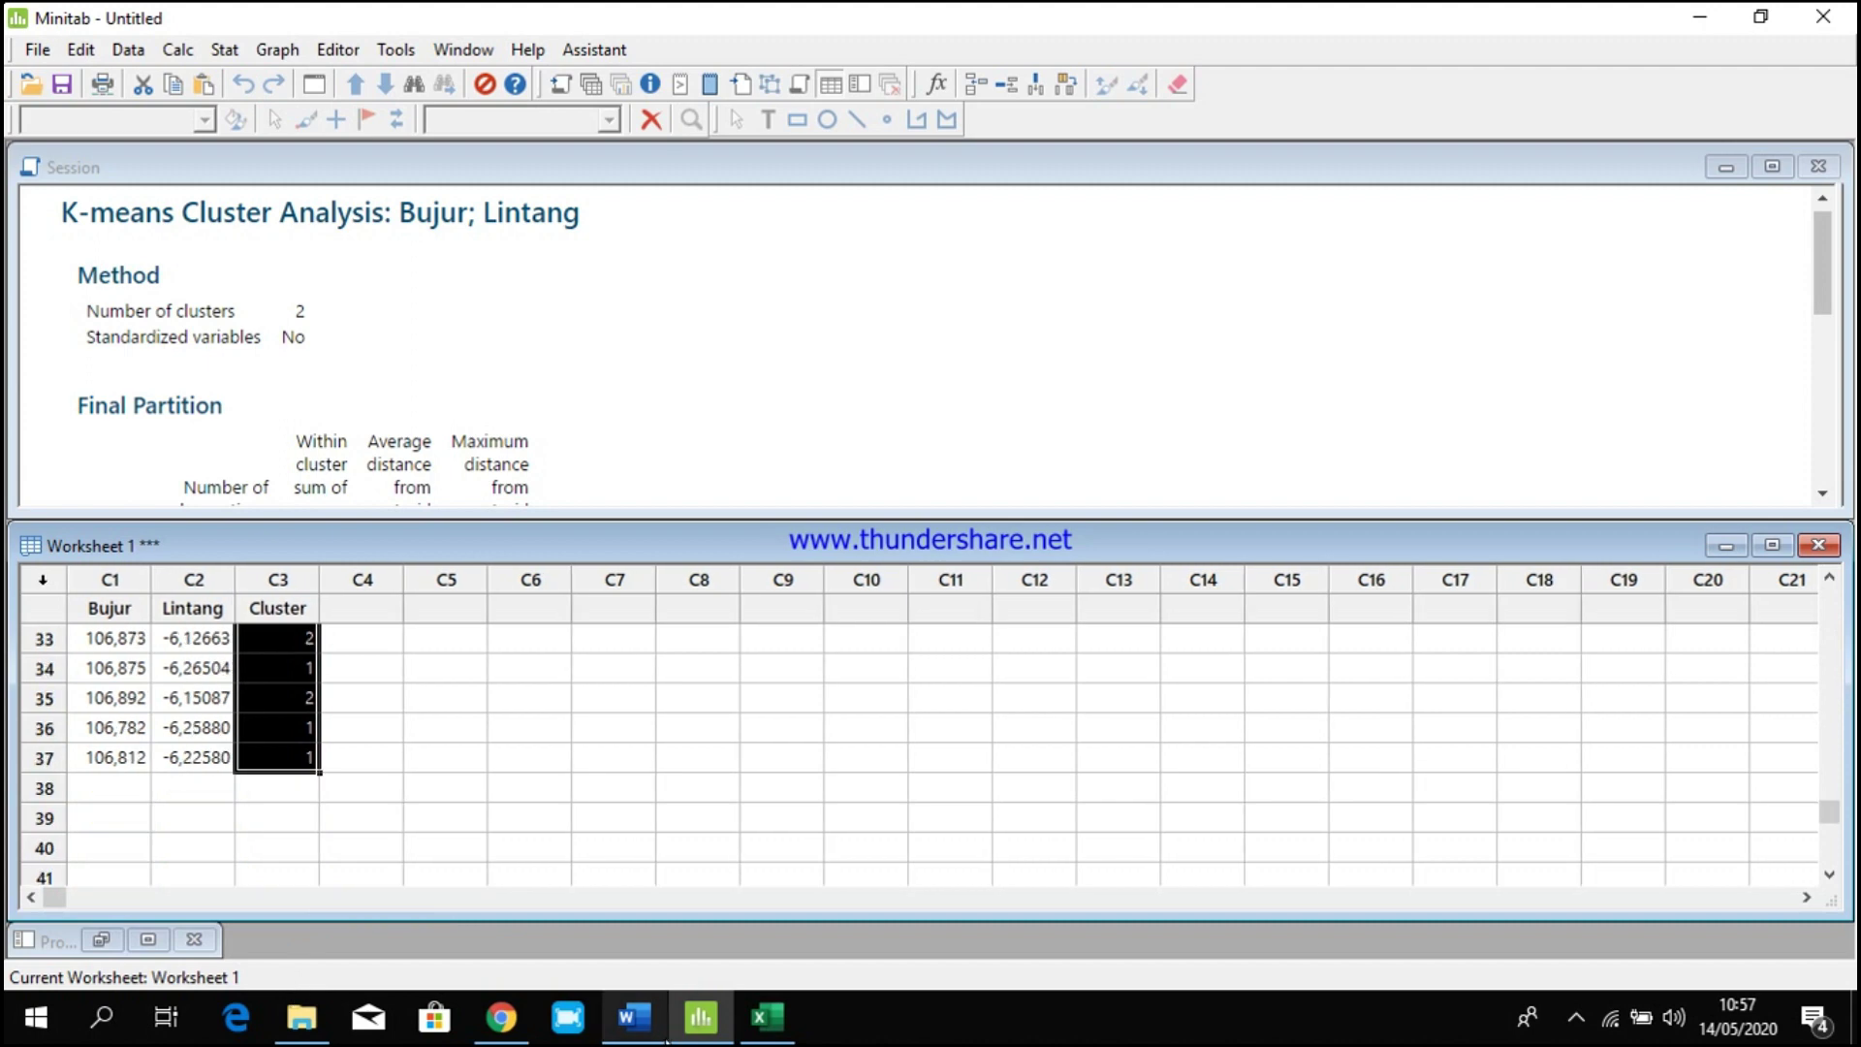
left_click(764, 1016)
scroll(914, 851, "up", 7)
left_click(930, 401)
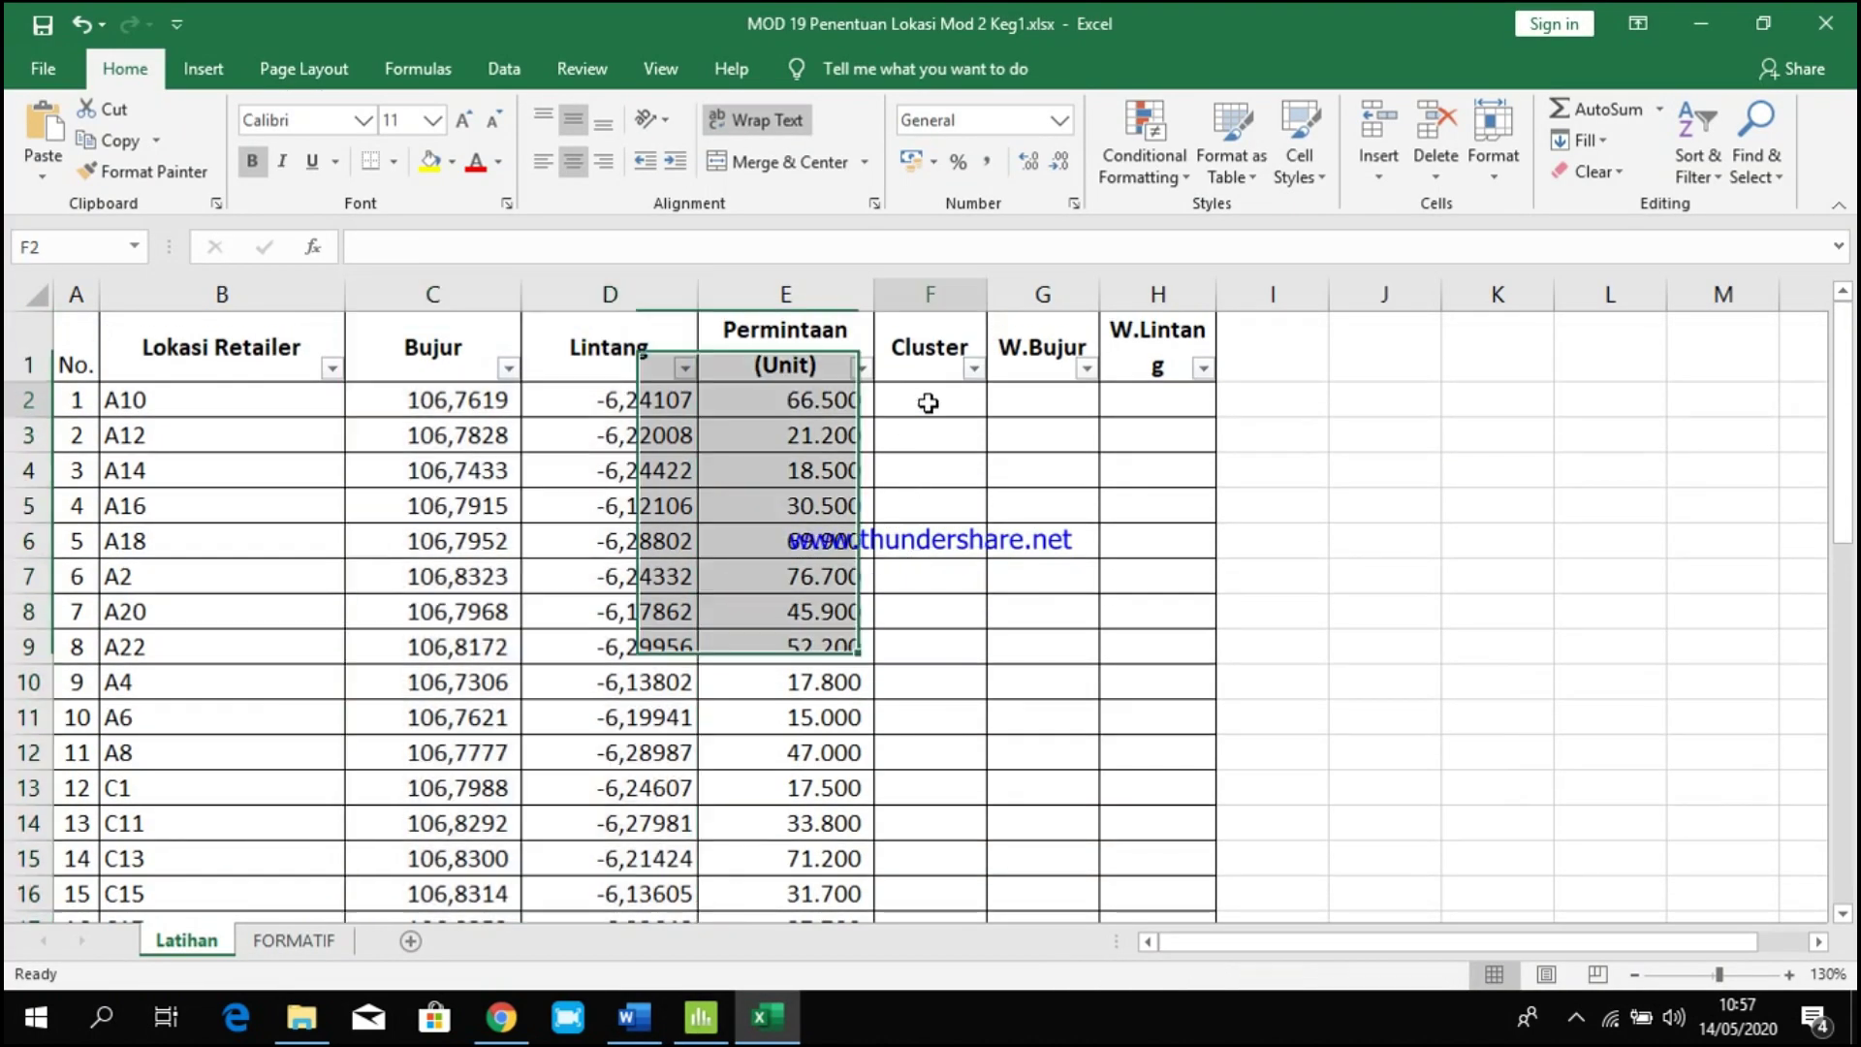
key("ctrl+v")
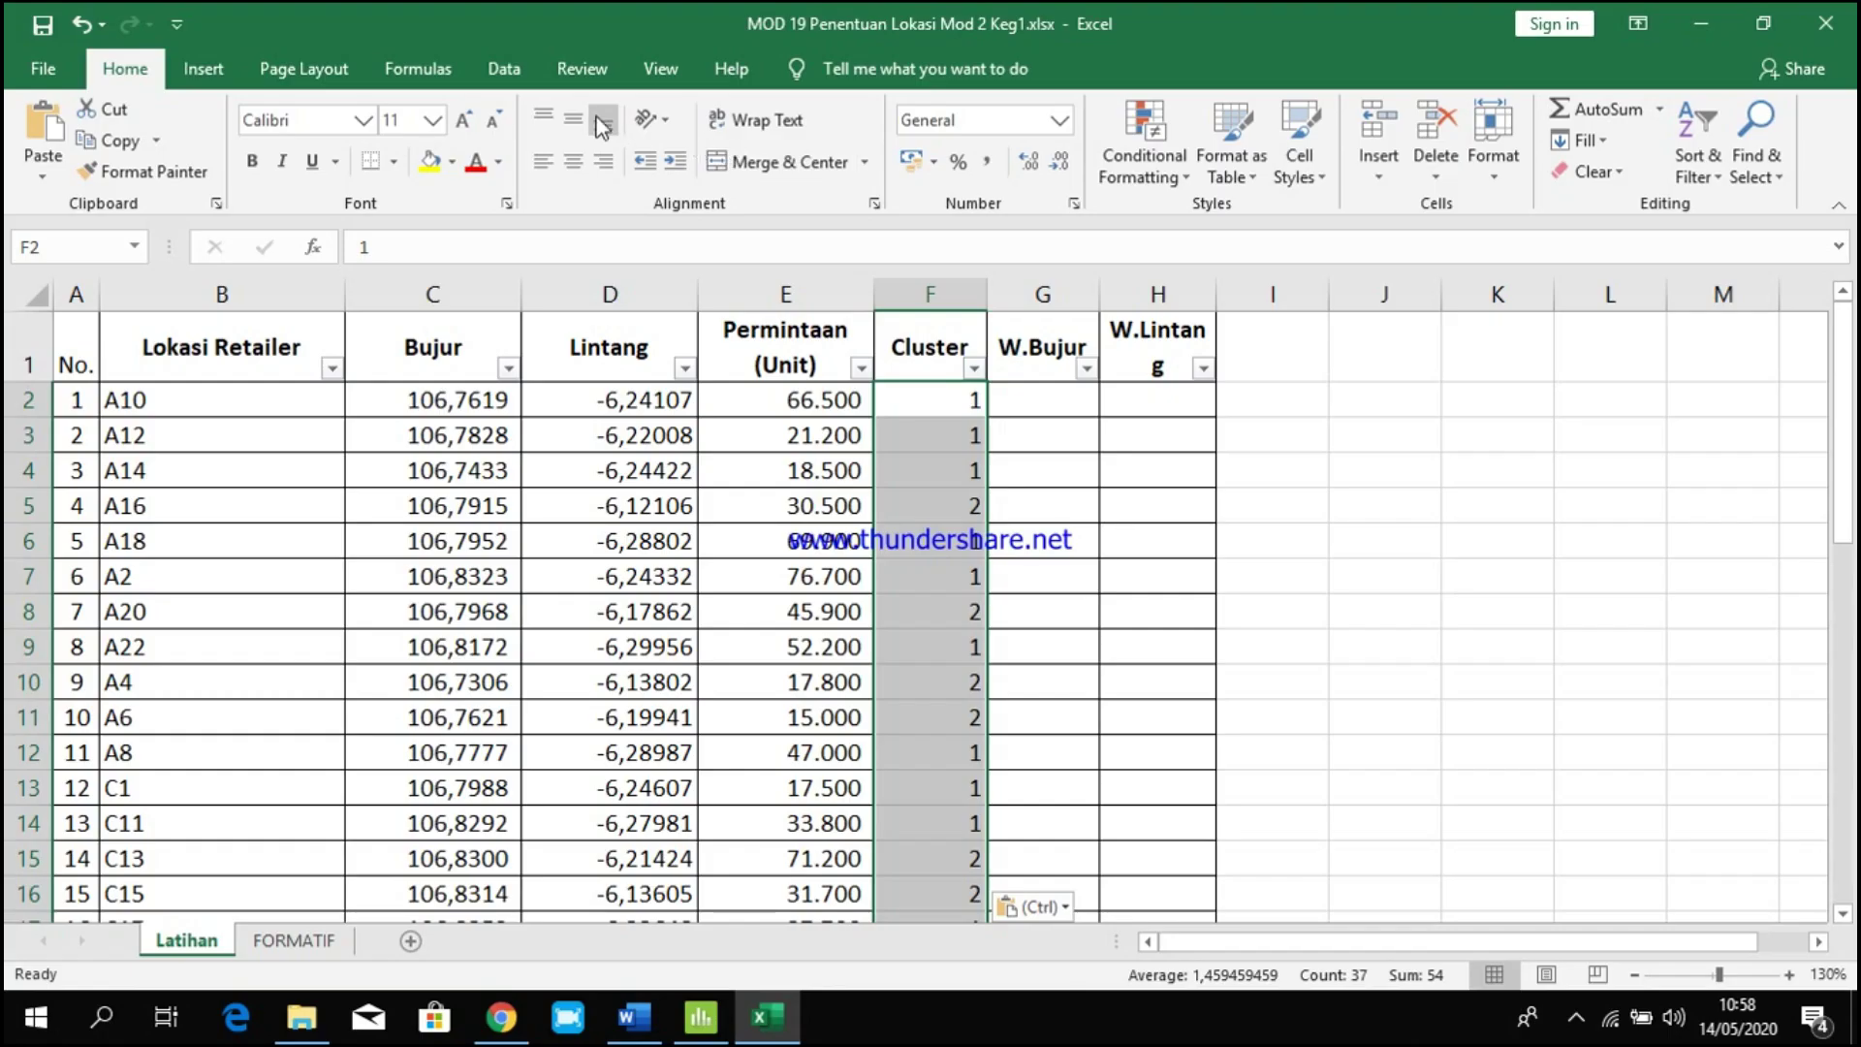
Add borders to the pasted cluster cells in column F and centre their values, then select cell G2.
left_click(395, 160)
left_click(429, 393)
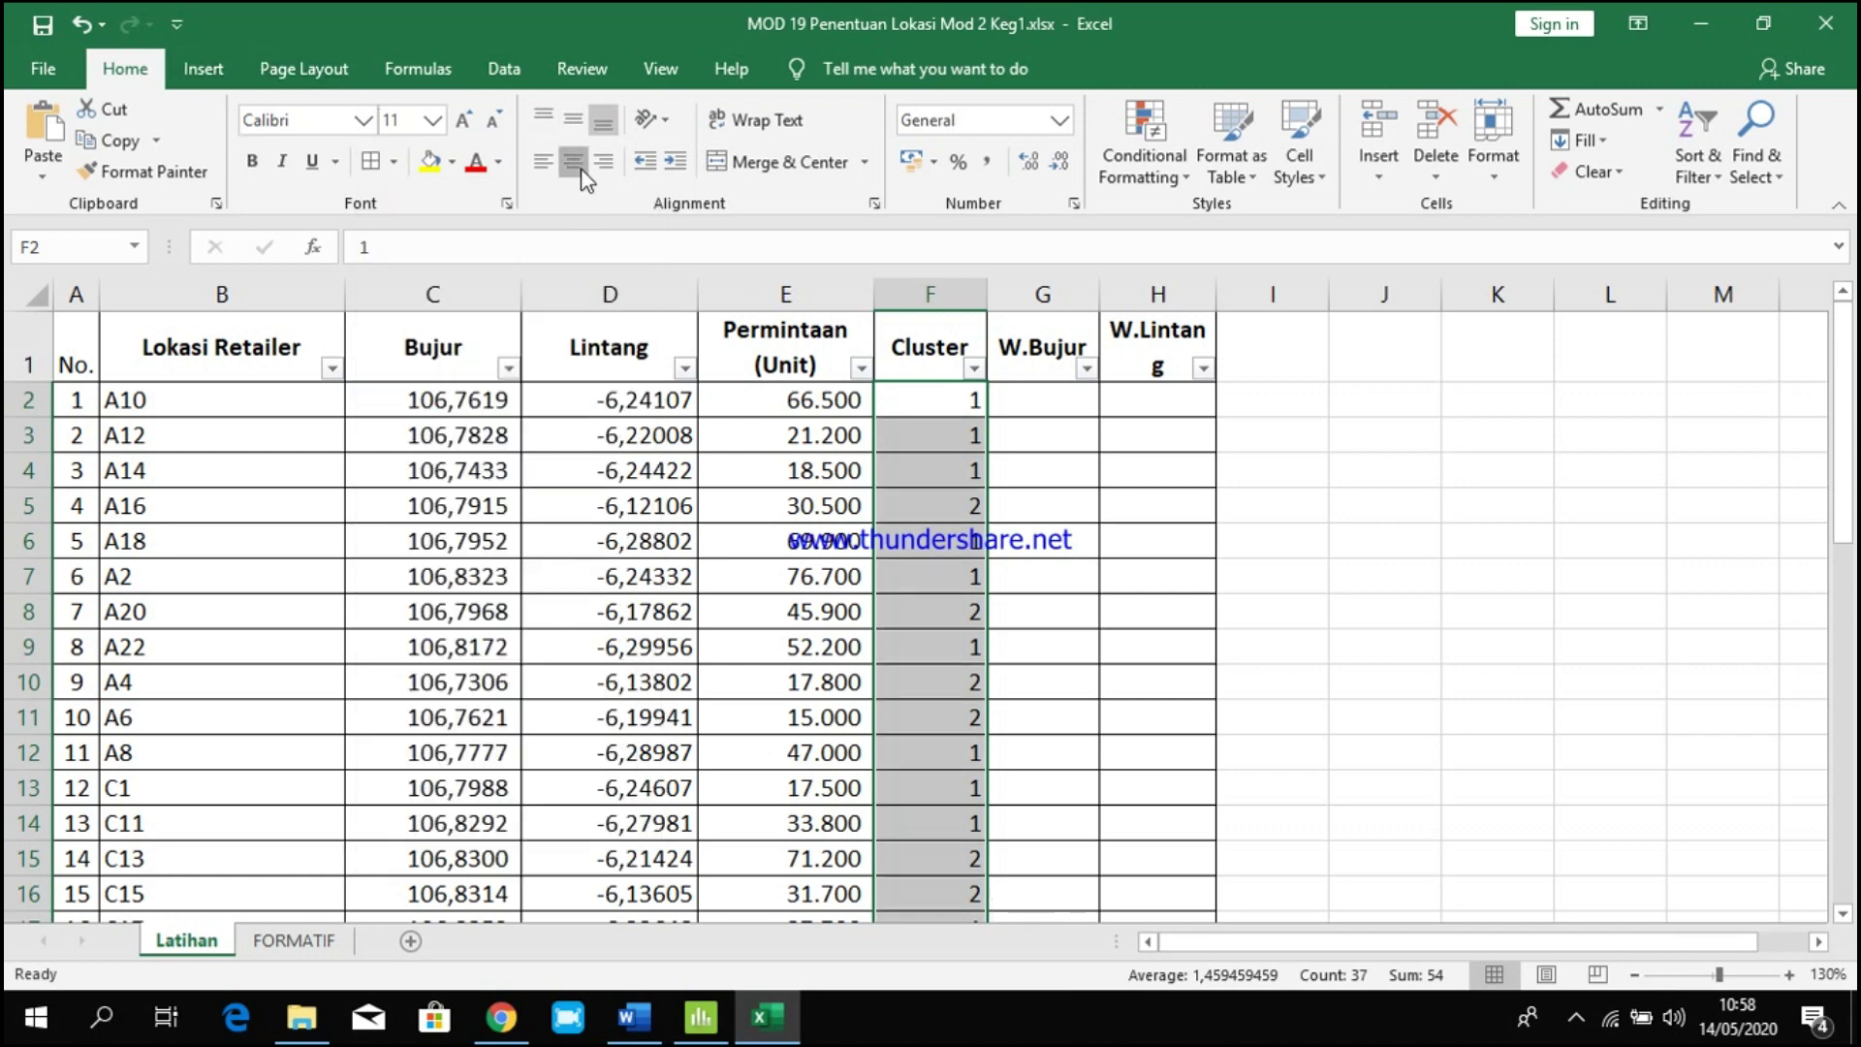
left_click(573, 161)
left_click(571, 123)
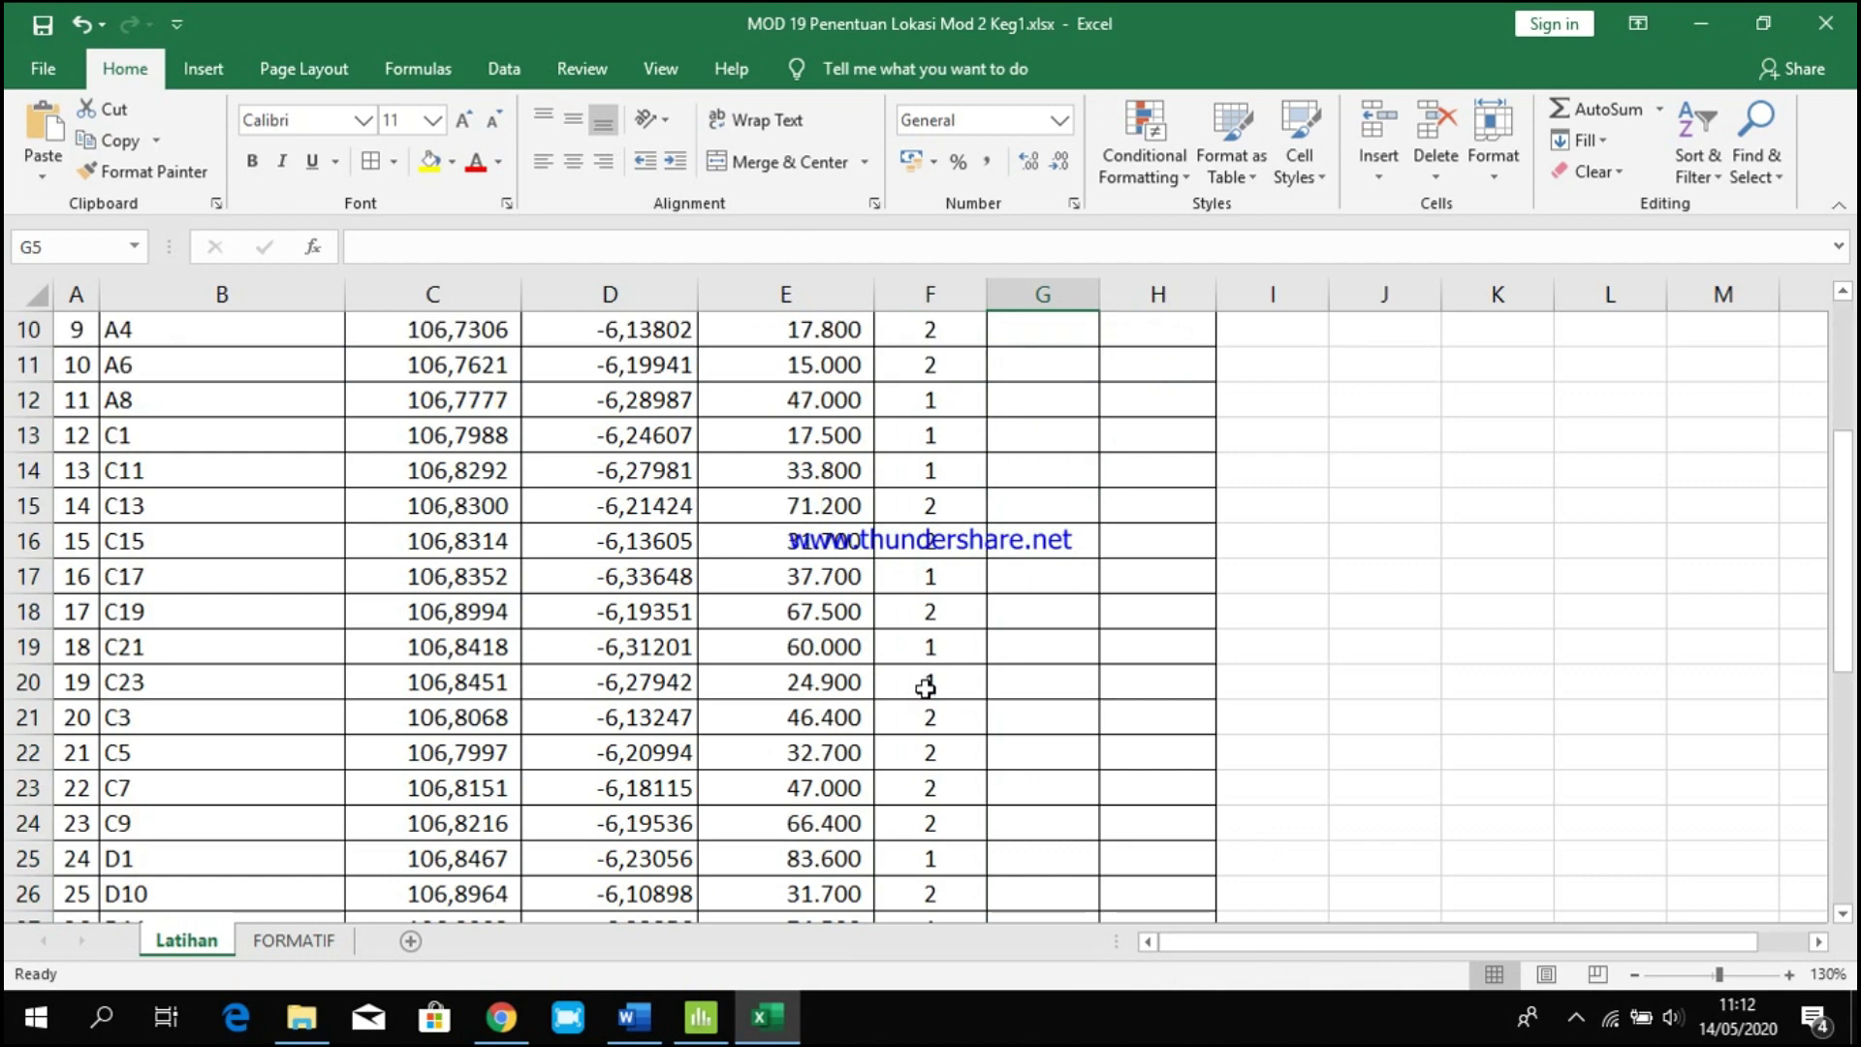
scroll(926, 688, "up", 3)
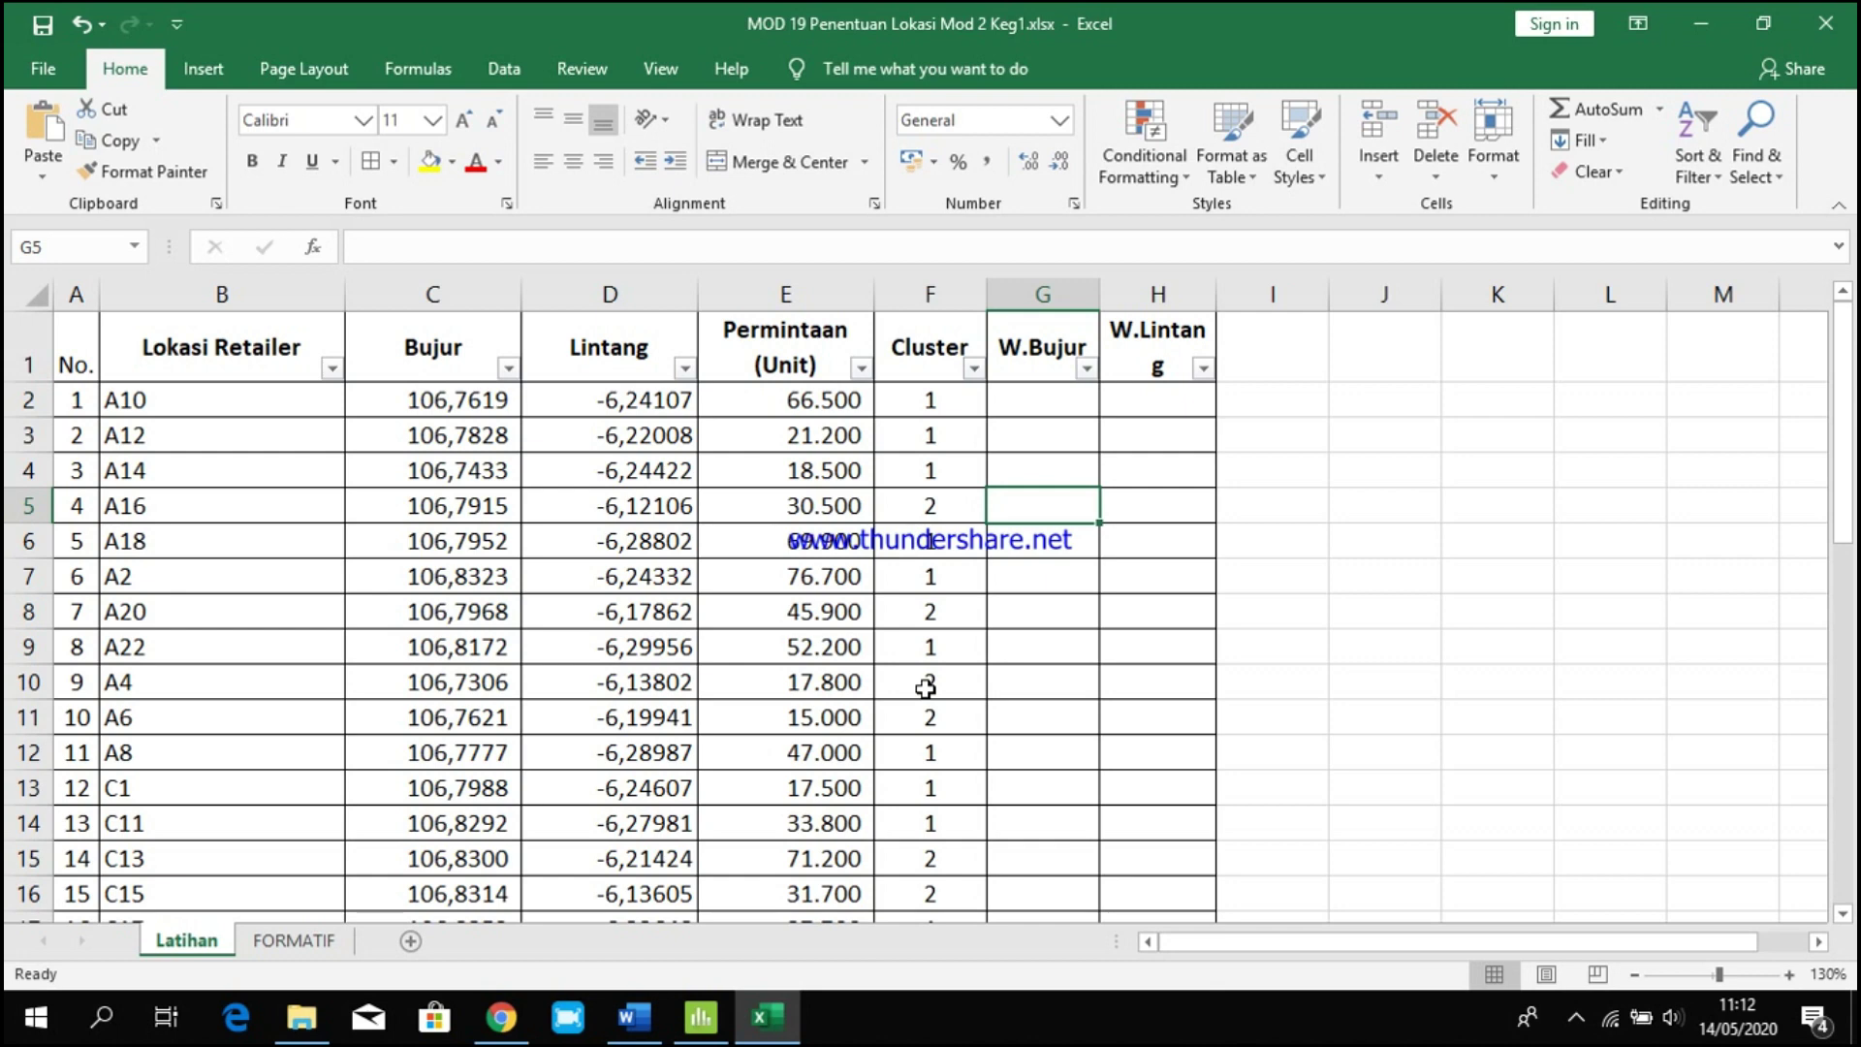
key("Up")
key("Up")
key("Up")
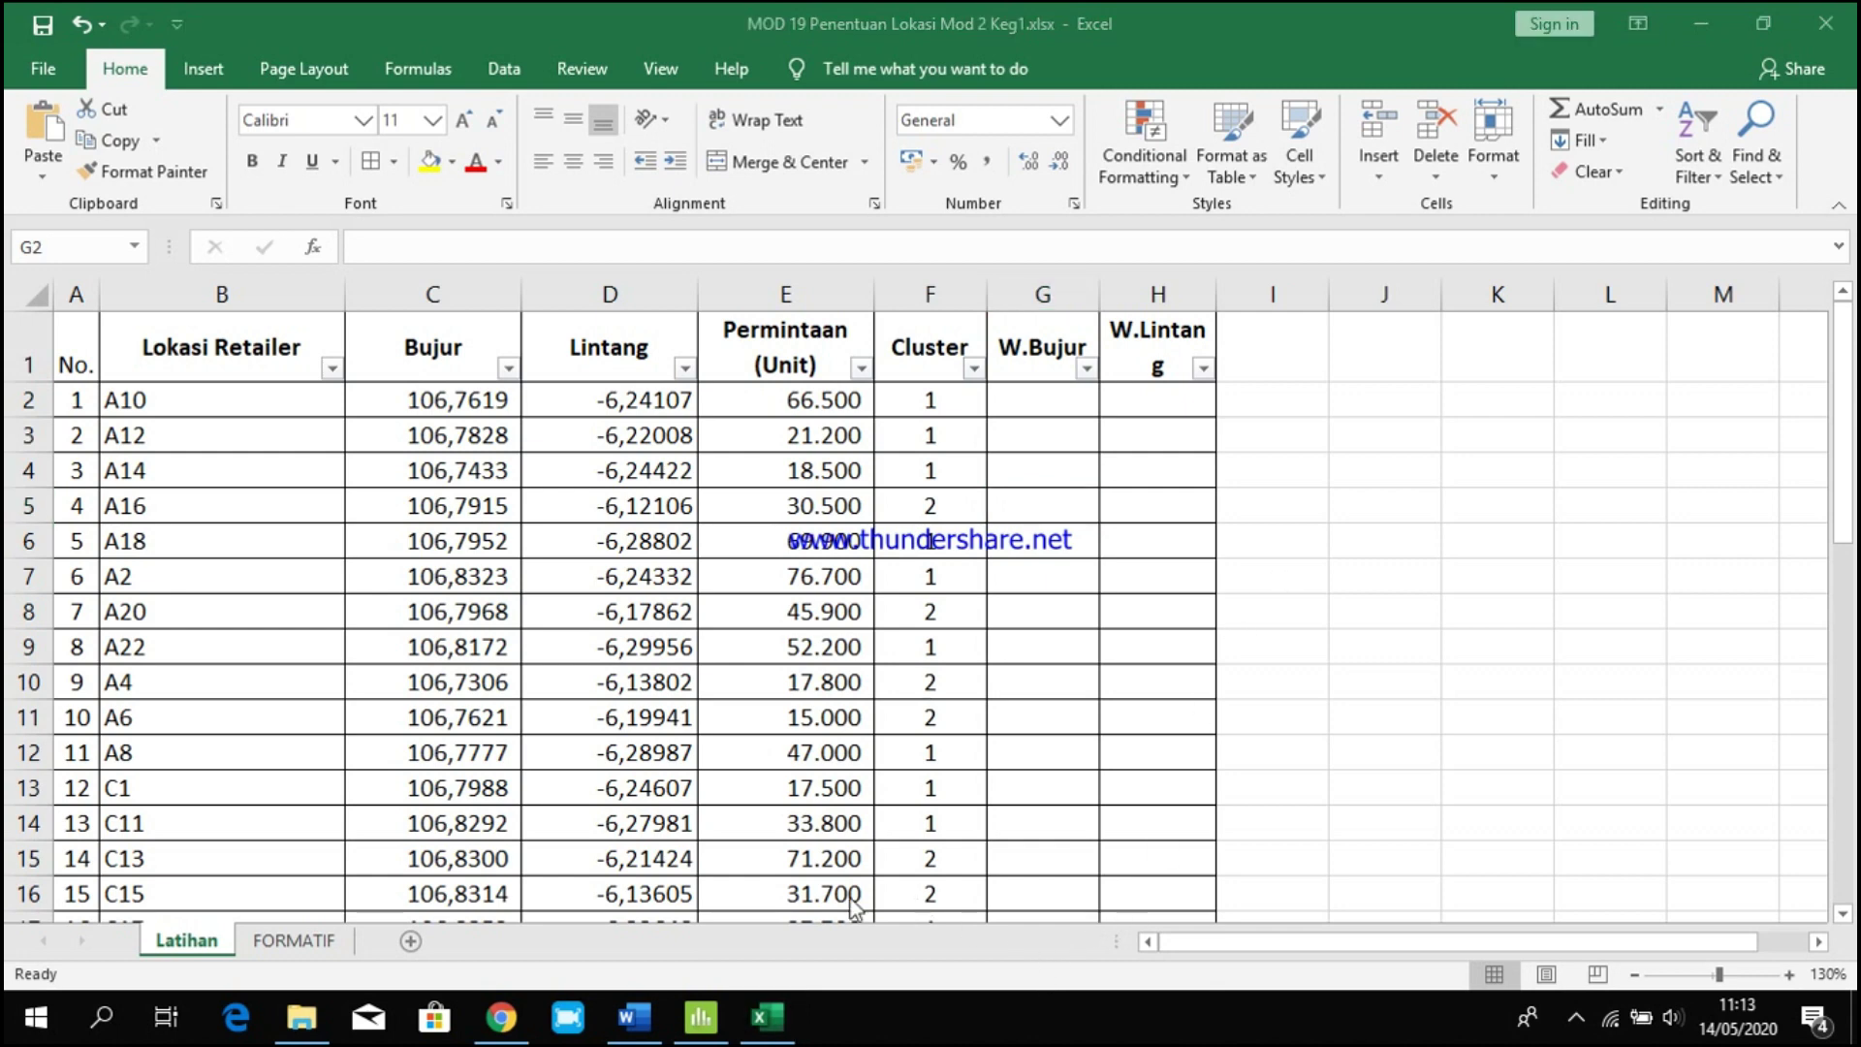
Switch to Minitab and set up a With Groups scatterplot with Lintang as the Y variable and Bujur as the X variable.
left_click(705, 1033)
left_click(442, 742)
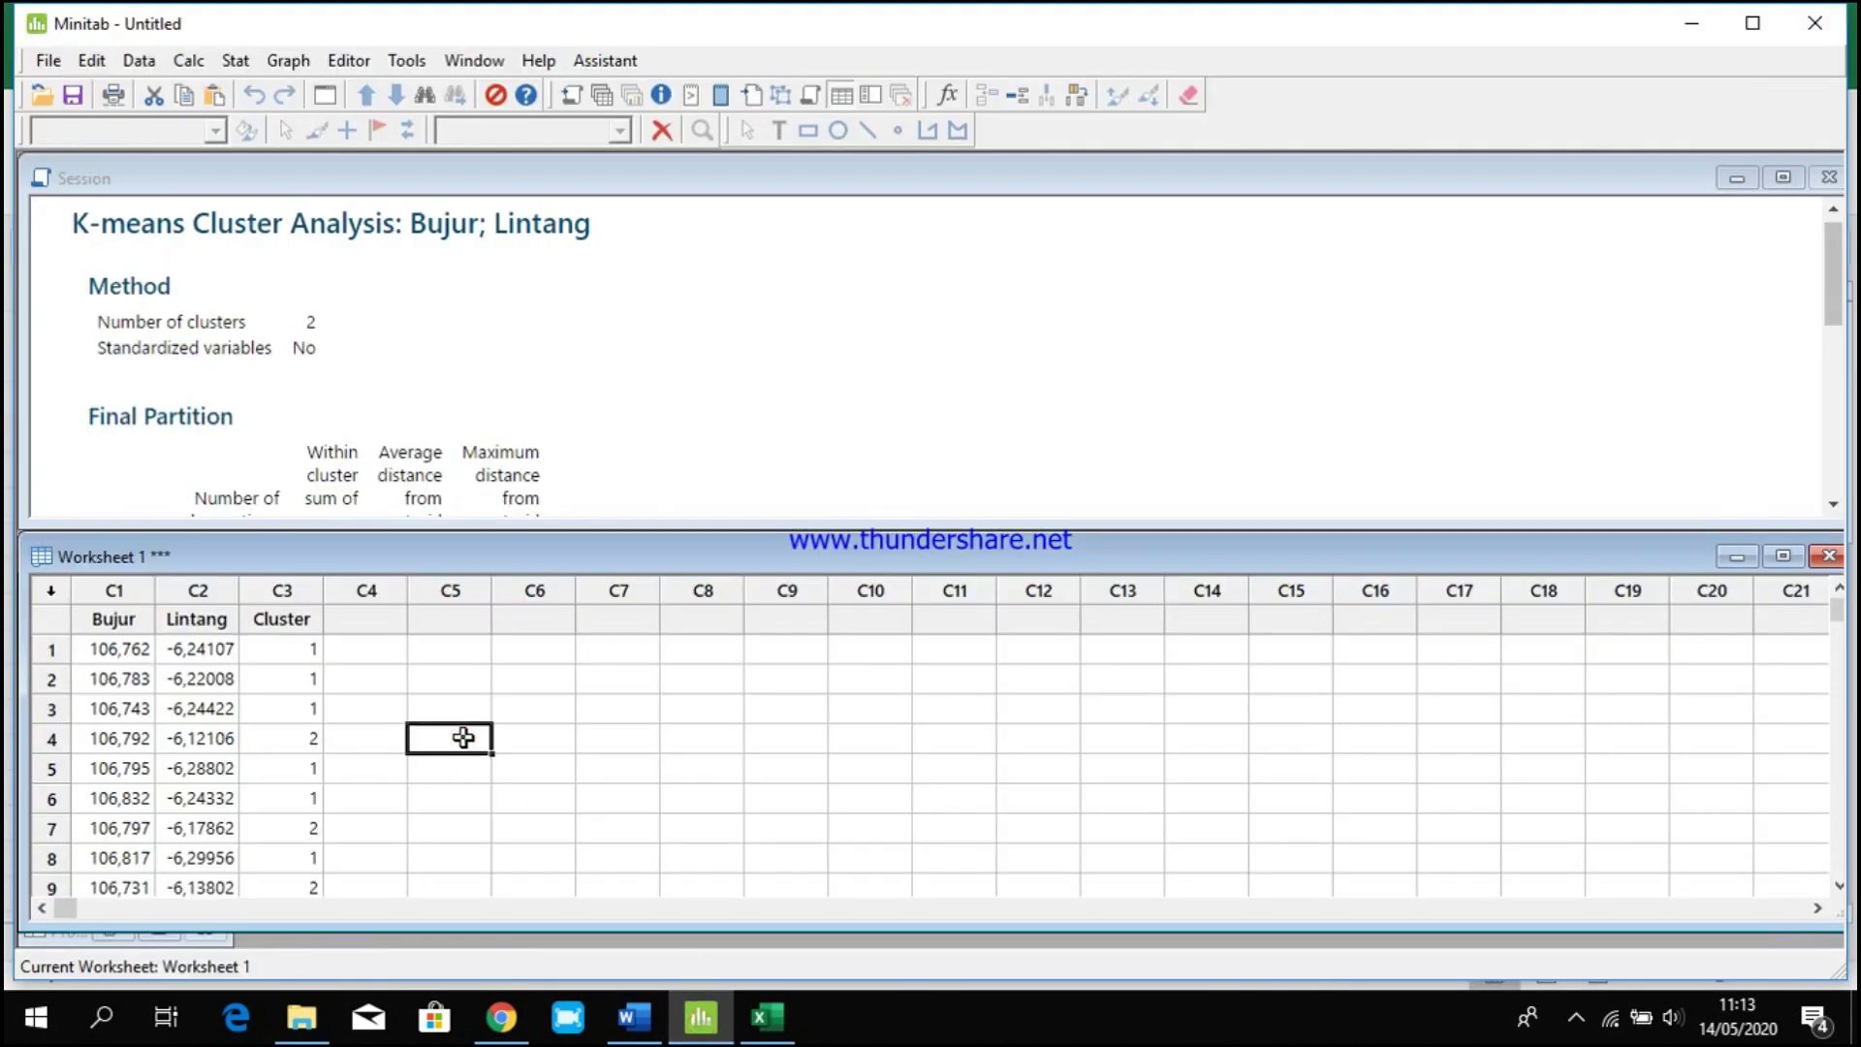
scroll(170, 701, "down", 1)
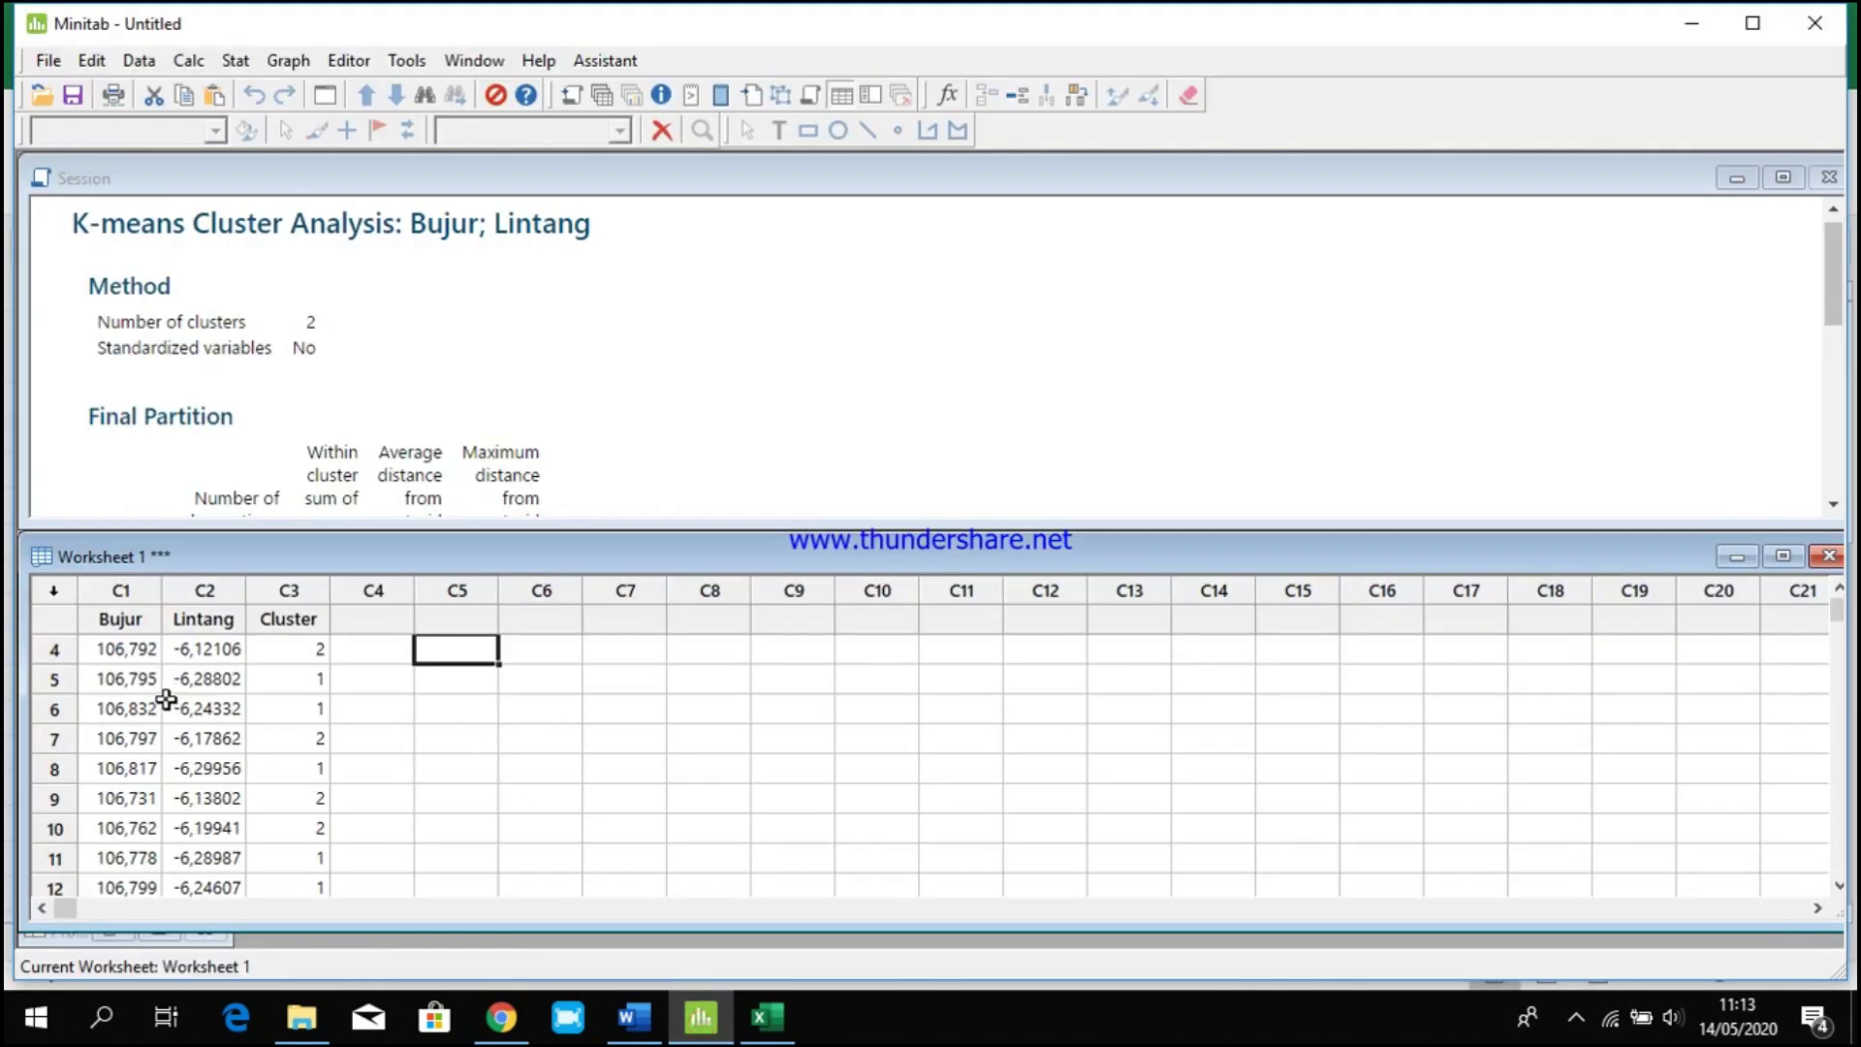
scroll(192, 706, "up", 1)
left_click(288, 62)
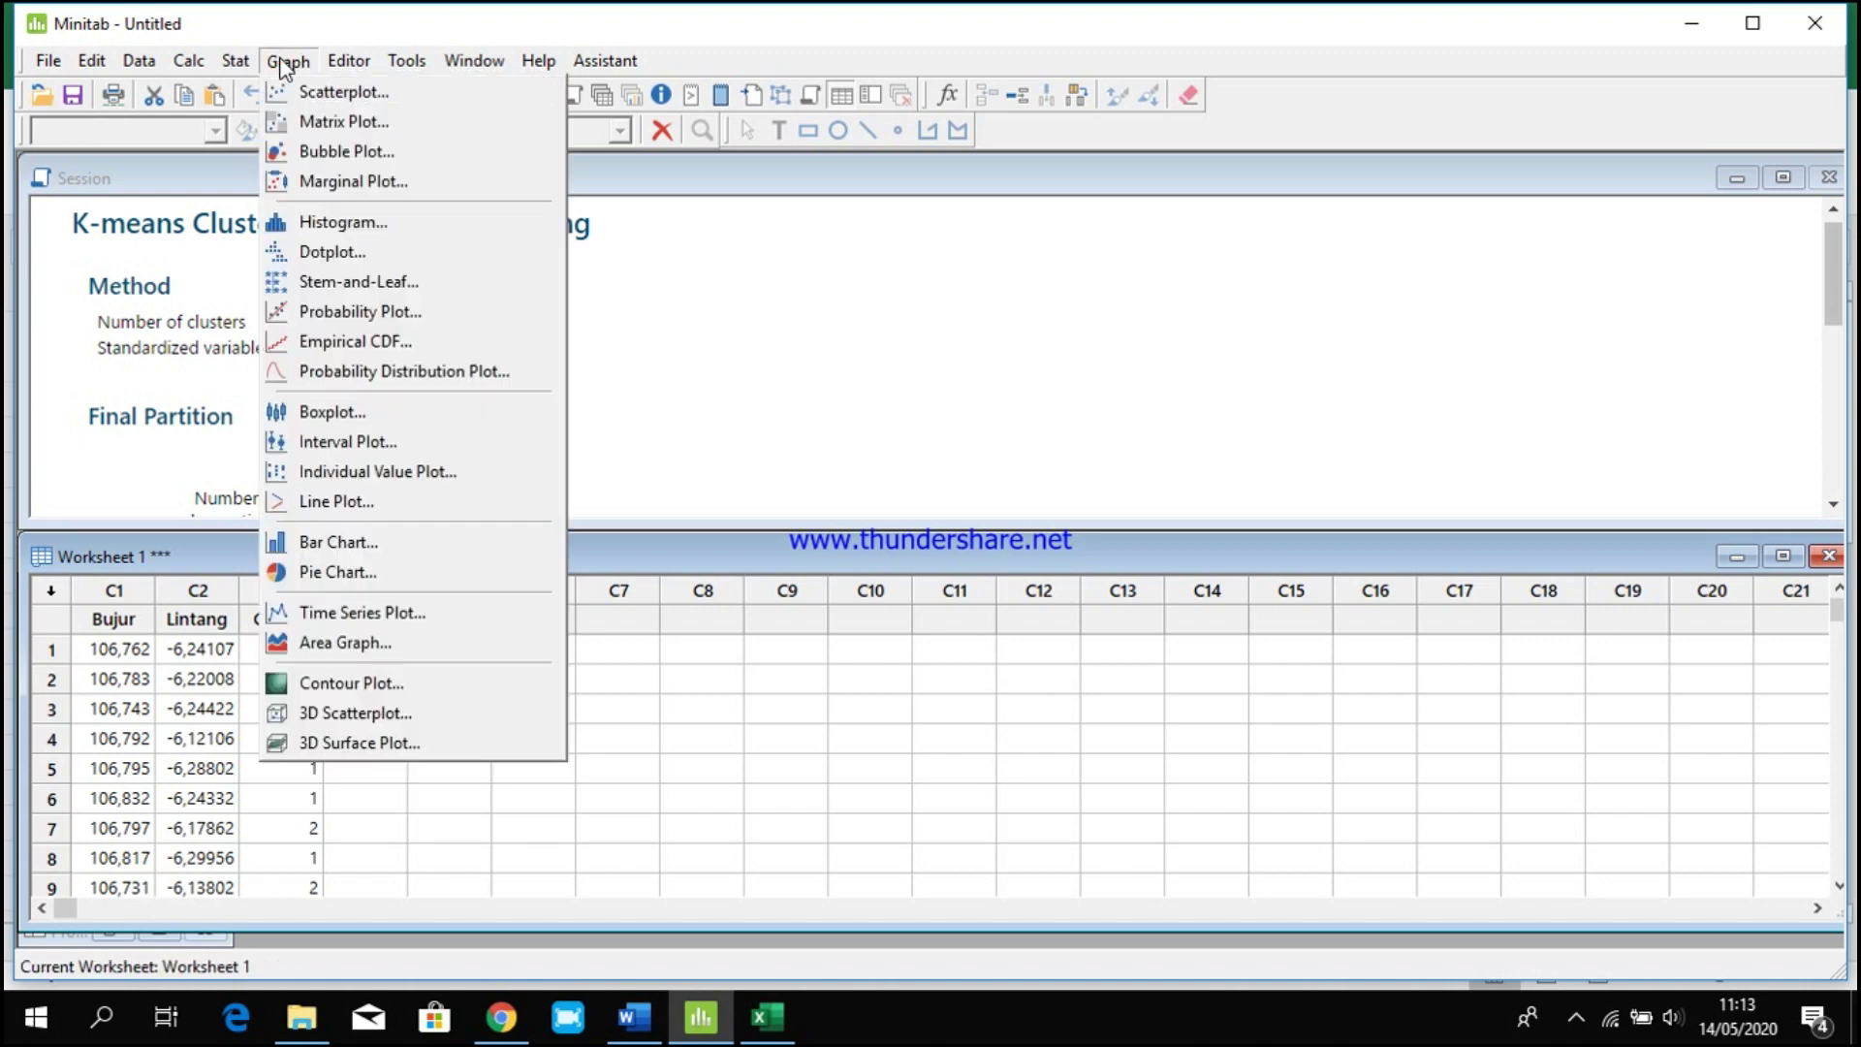
left_click(323, 94)
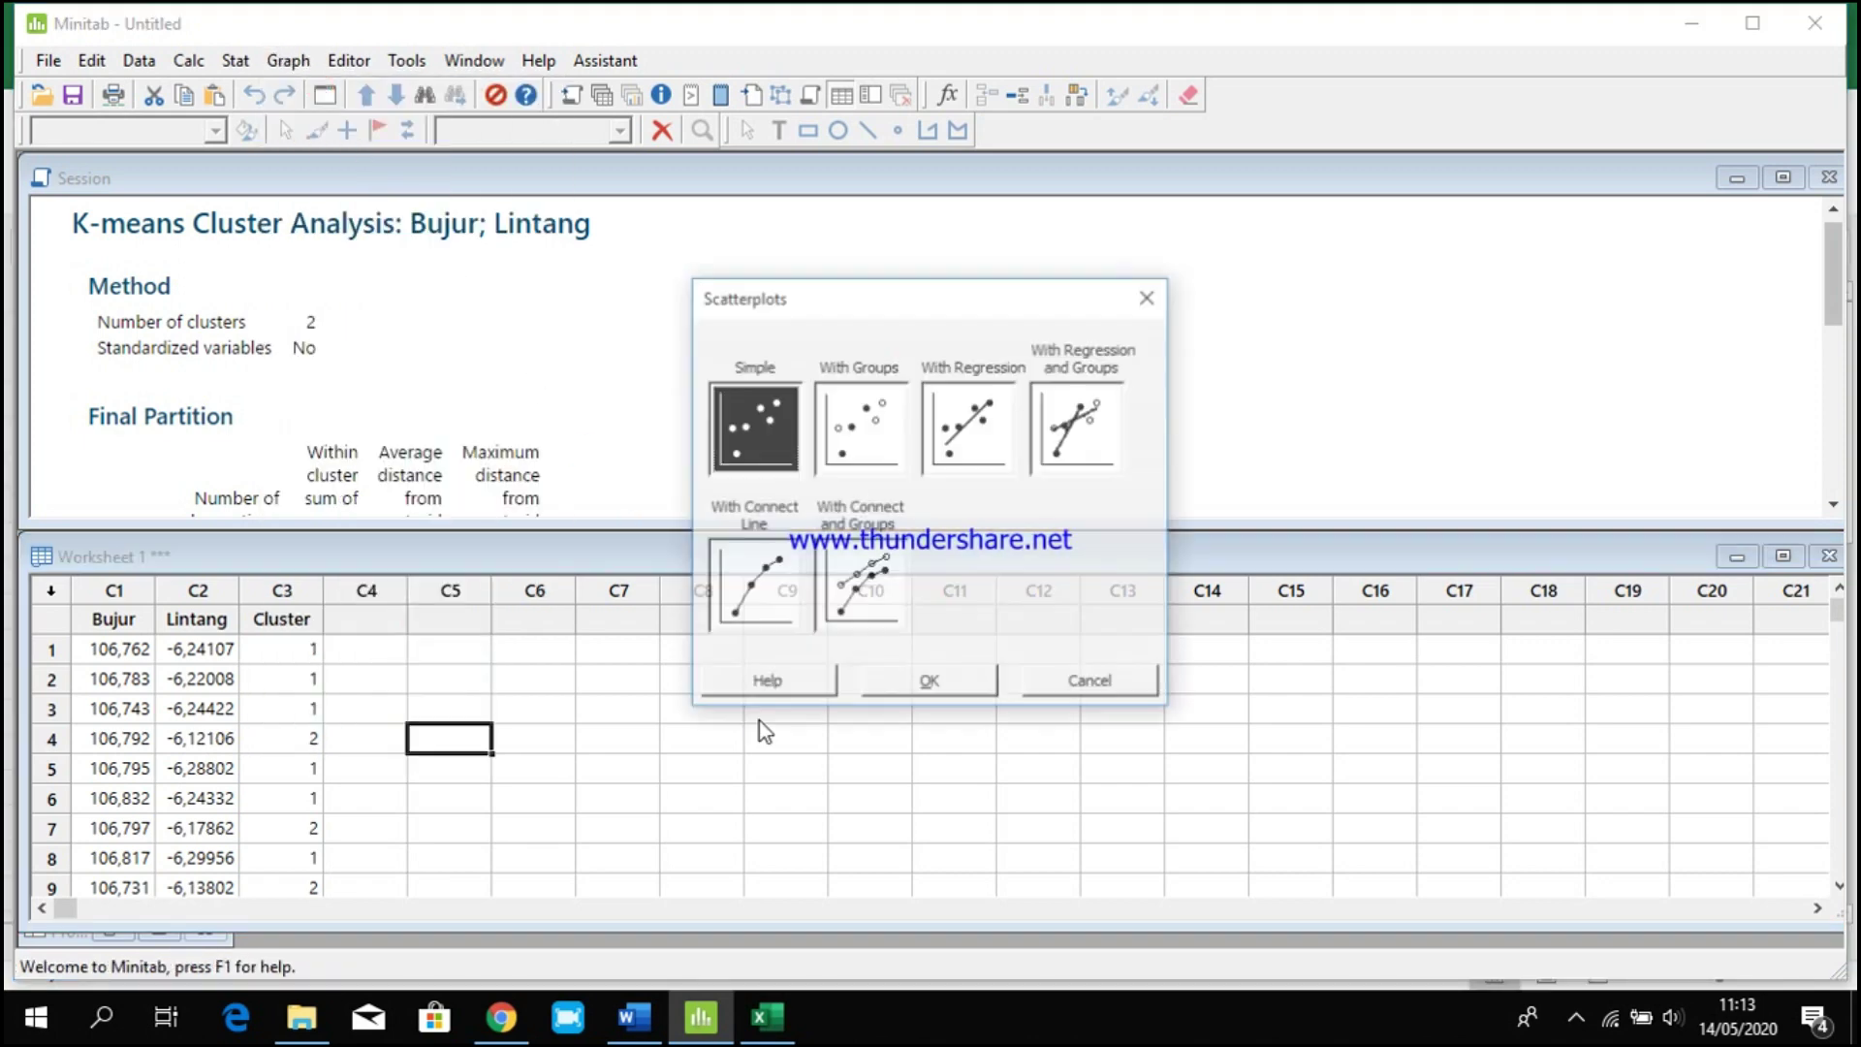
left_click(865, 432)
left_click(933, 683)
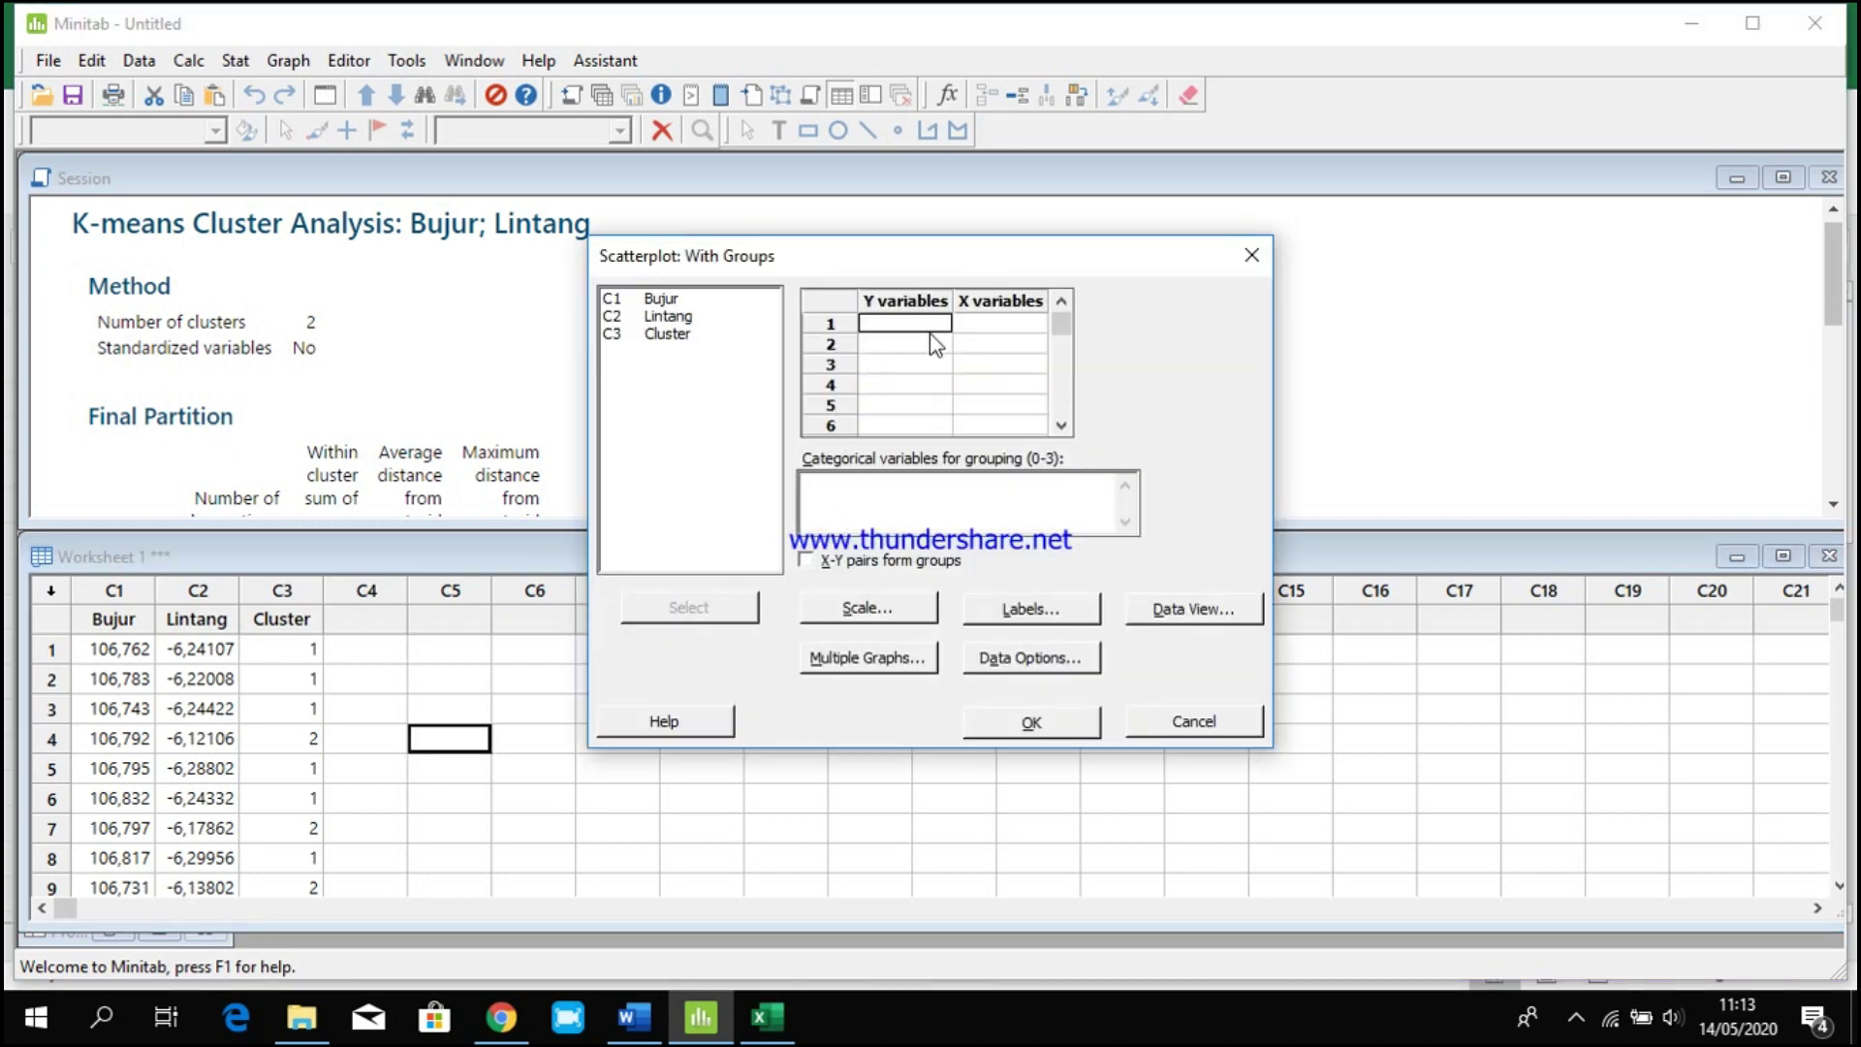
left_click(681, 316)
left_click(702, 605)
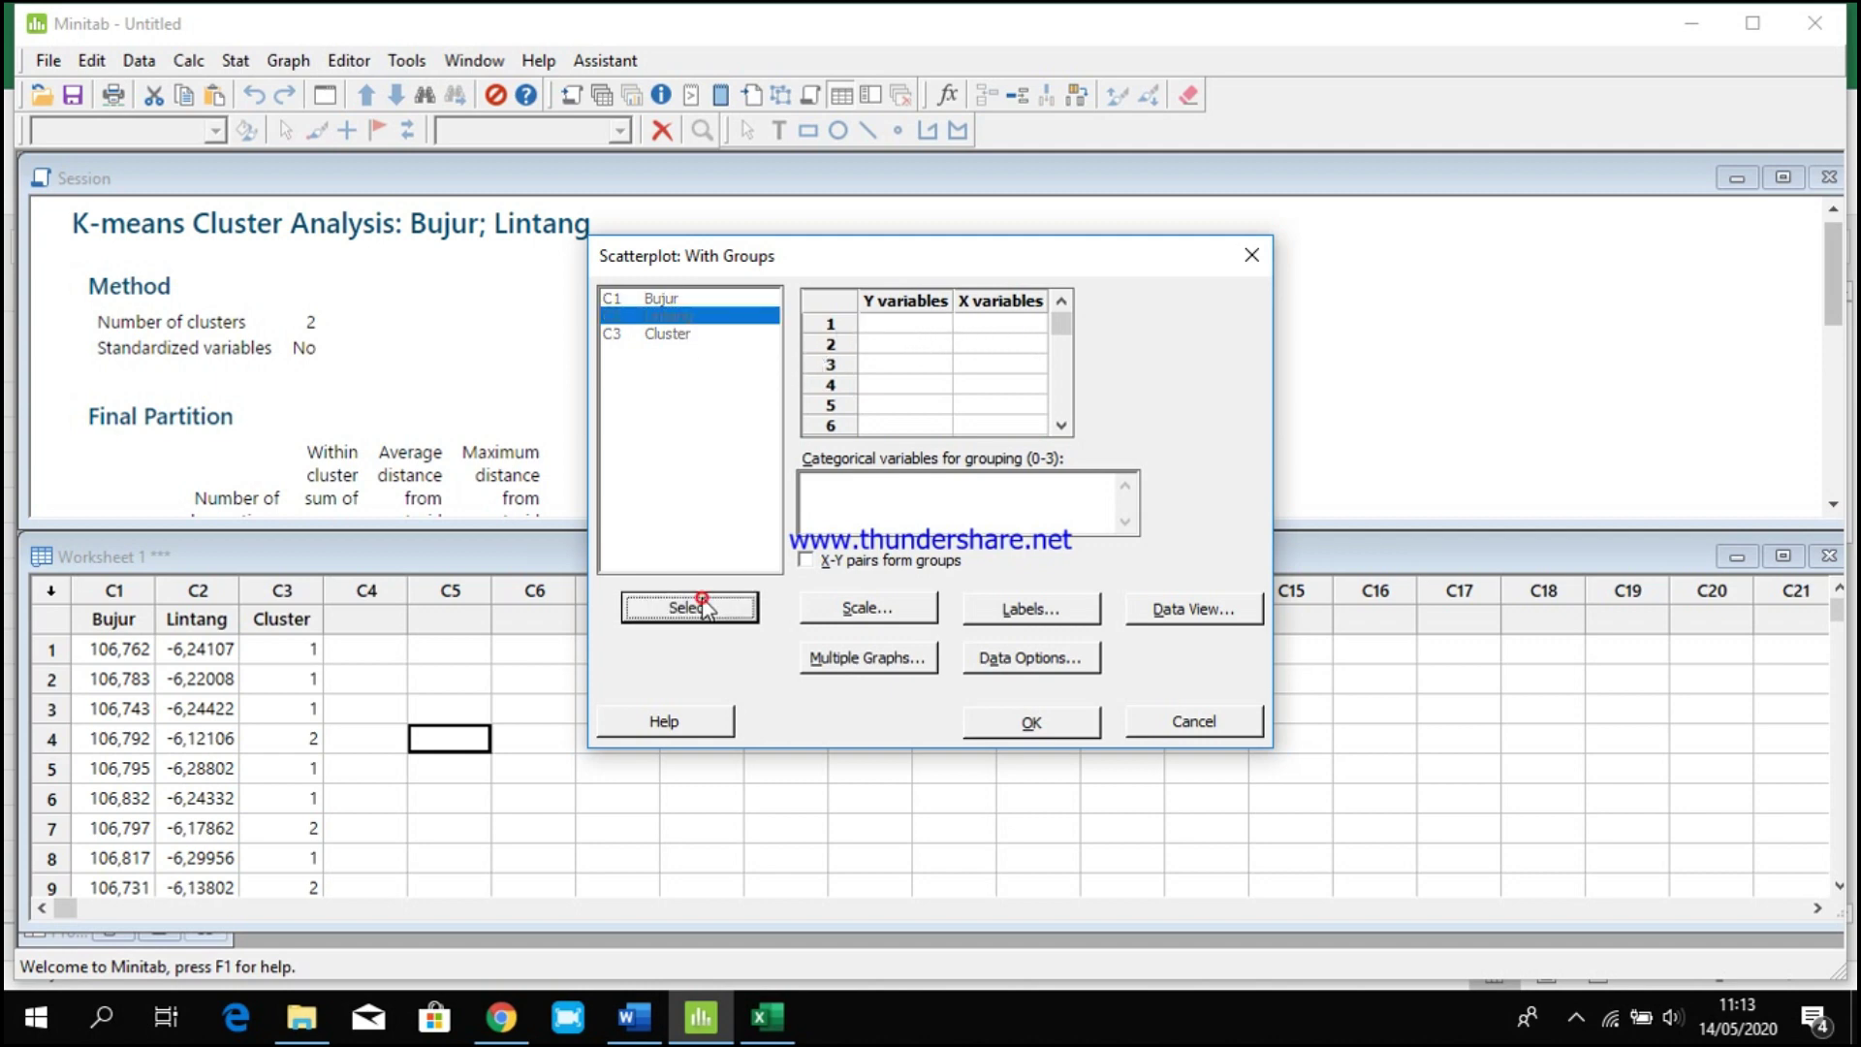
left_click(671, 299)
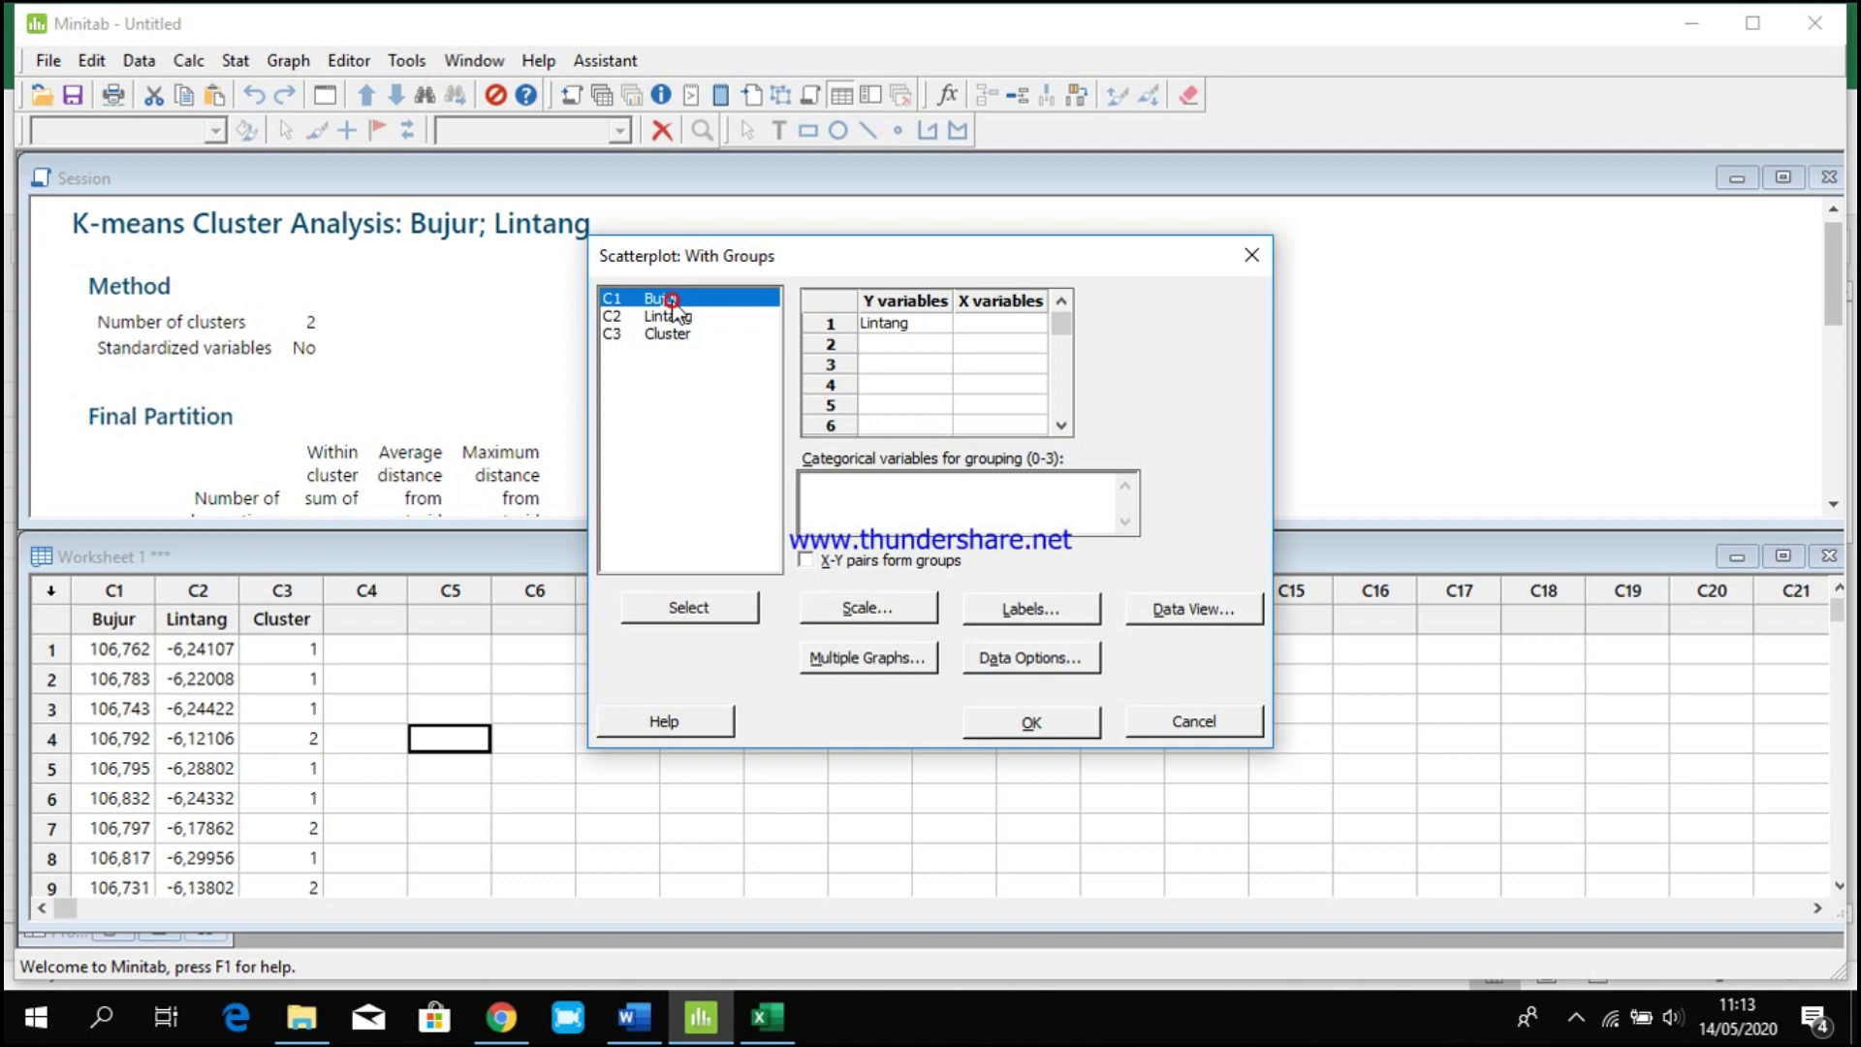
left_click(691, 611)
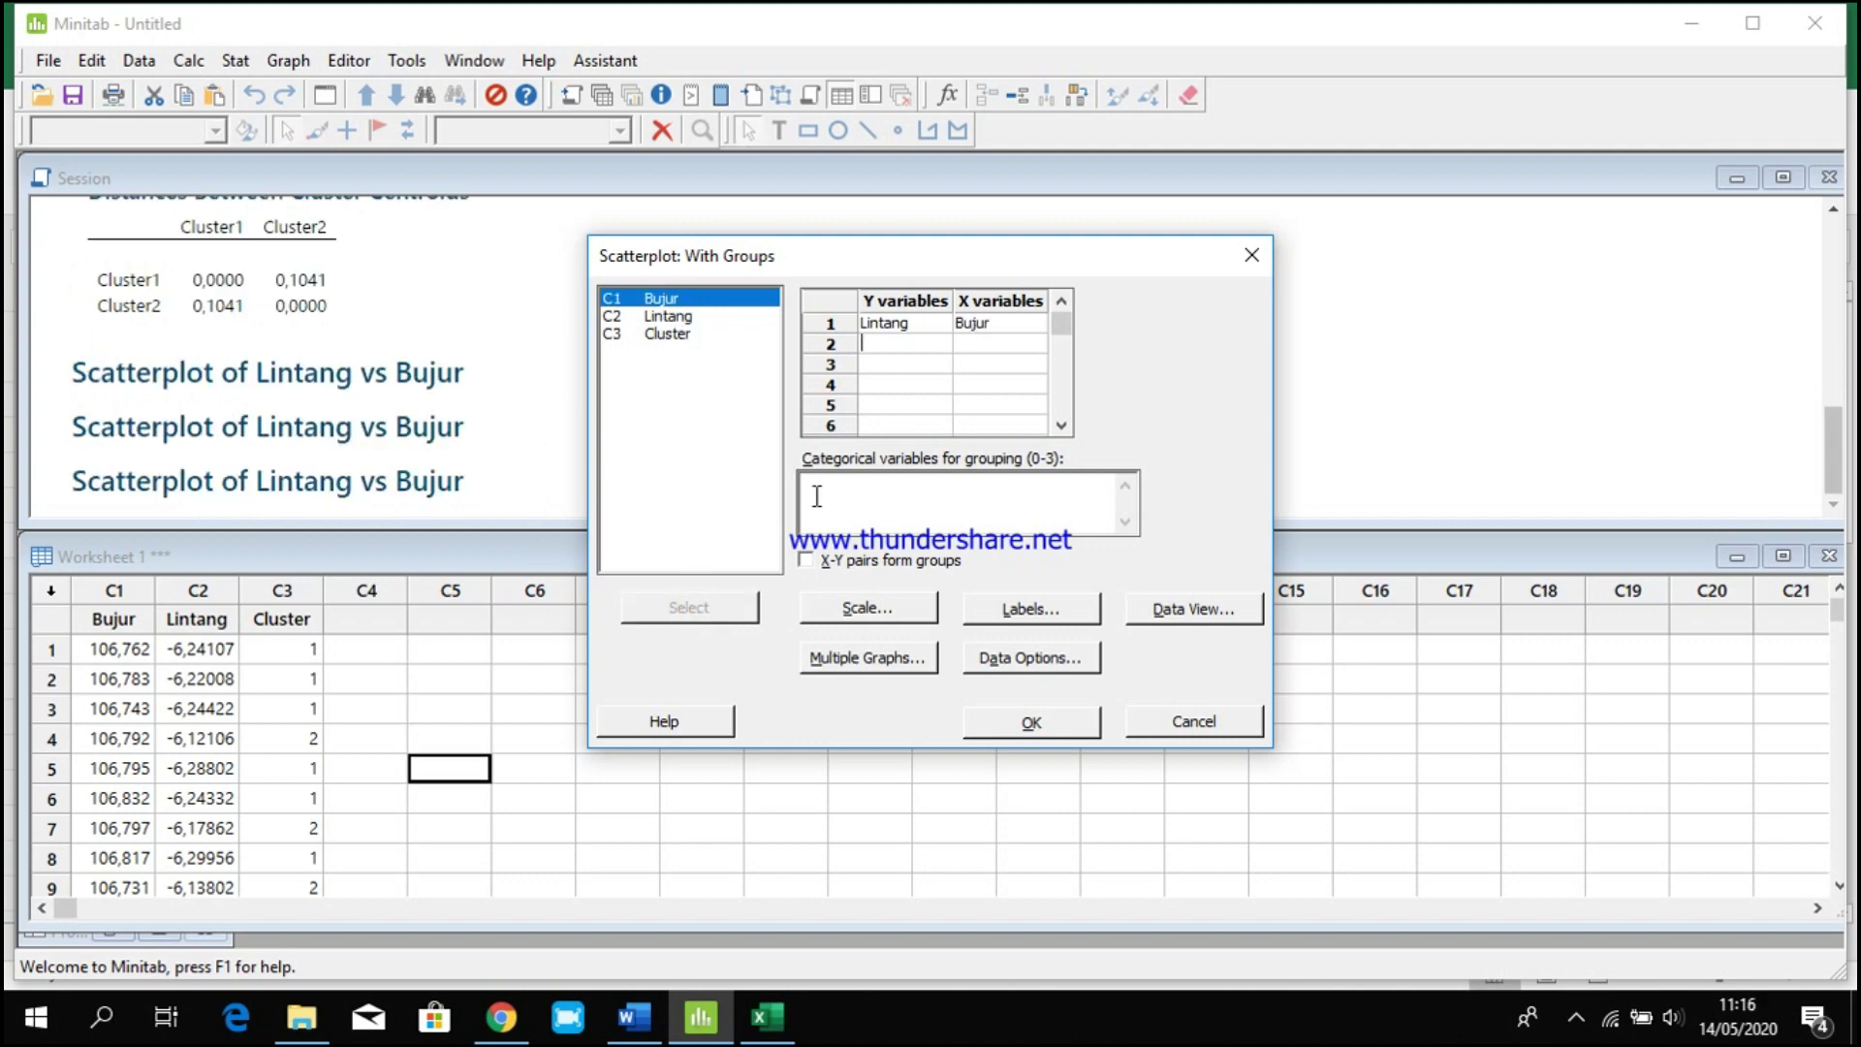
Set Cluster as the scatterplot's categorical grouping variable and create the graph.
left_click(817, 496)
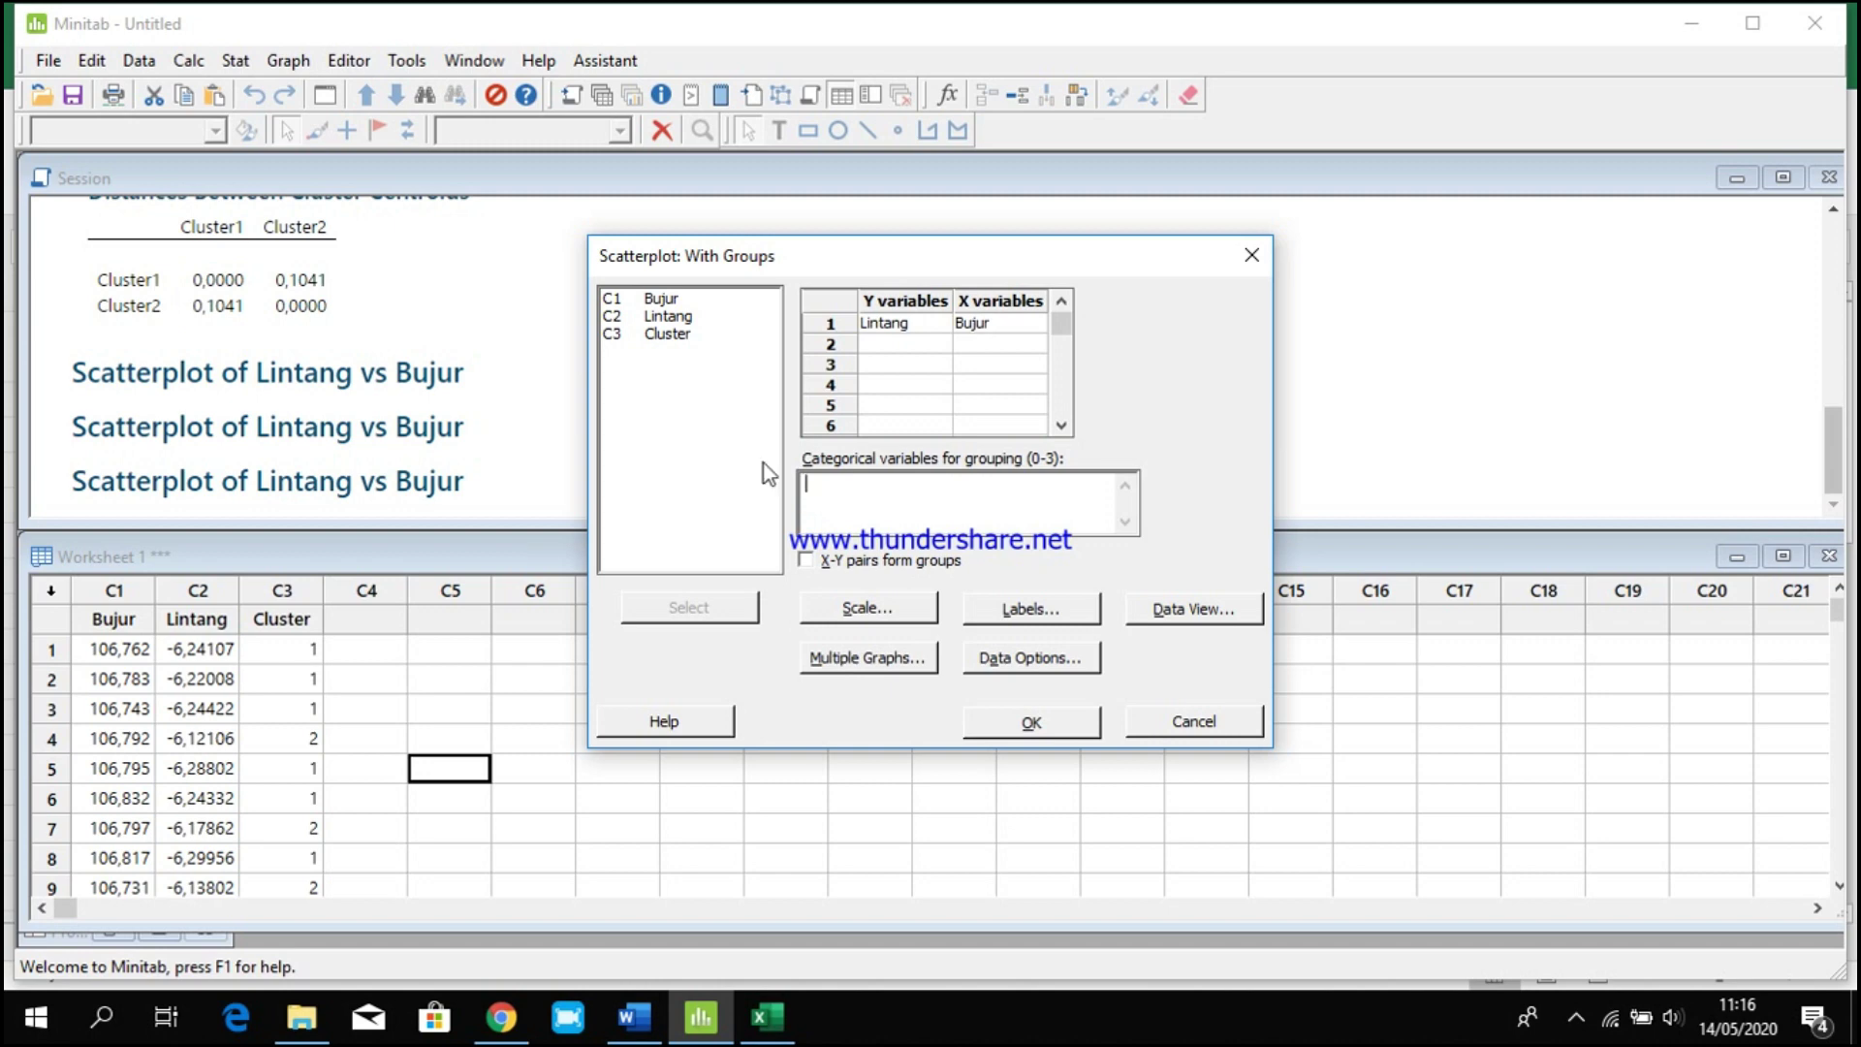
left_click(665, 335)
left_click(714, 609)
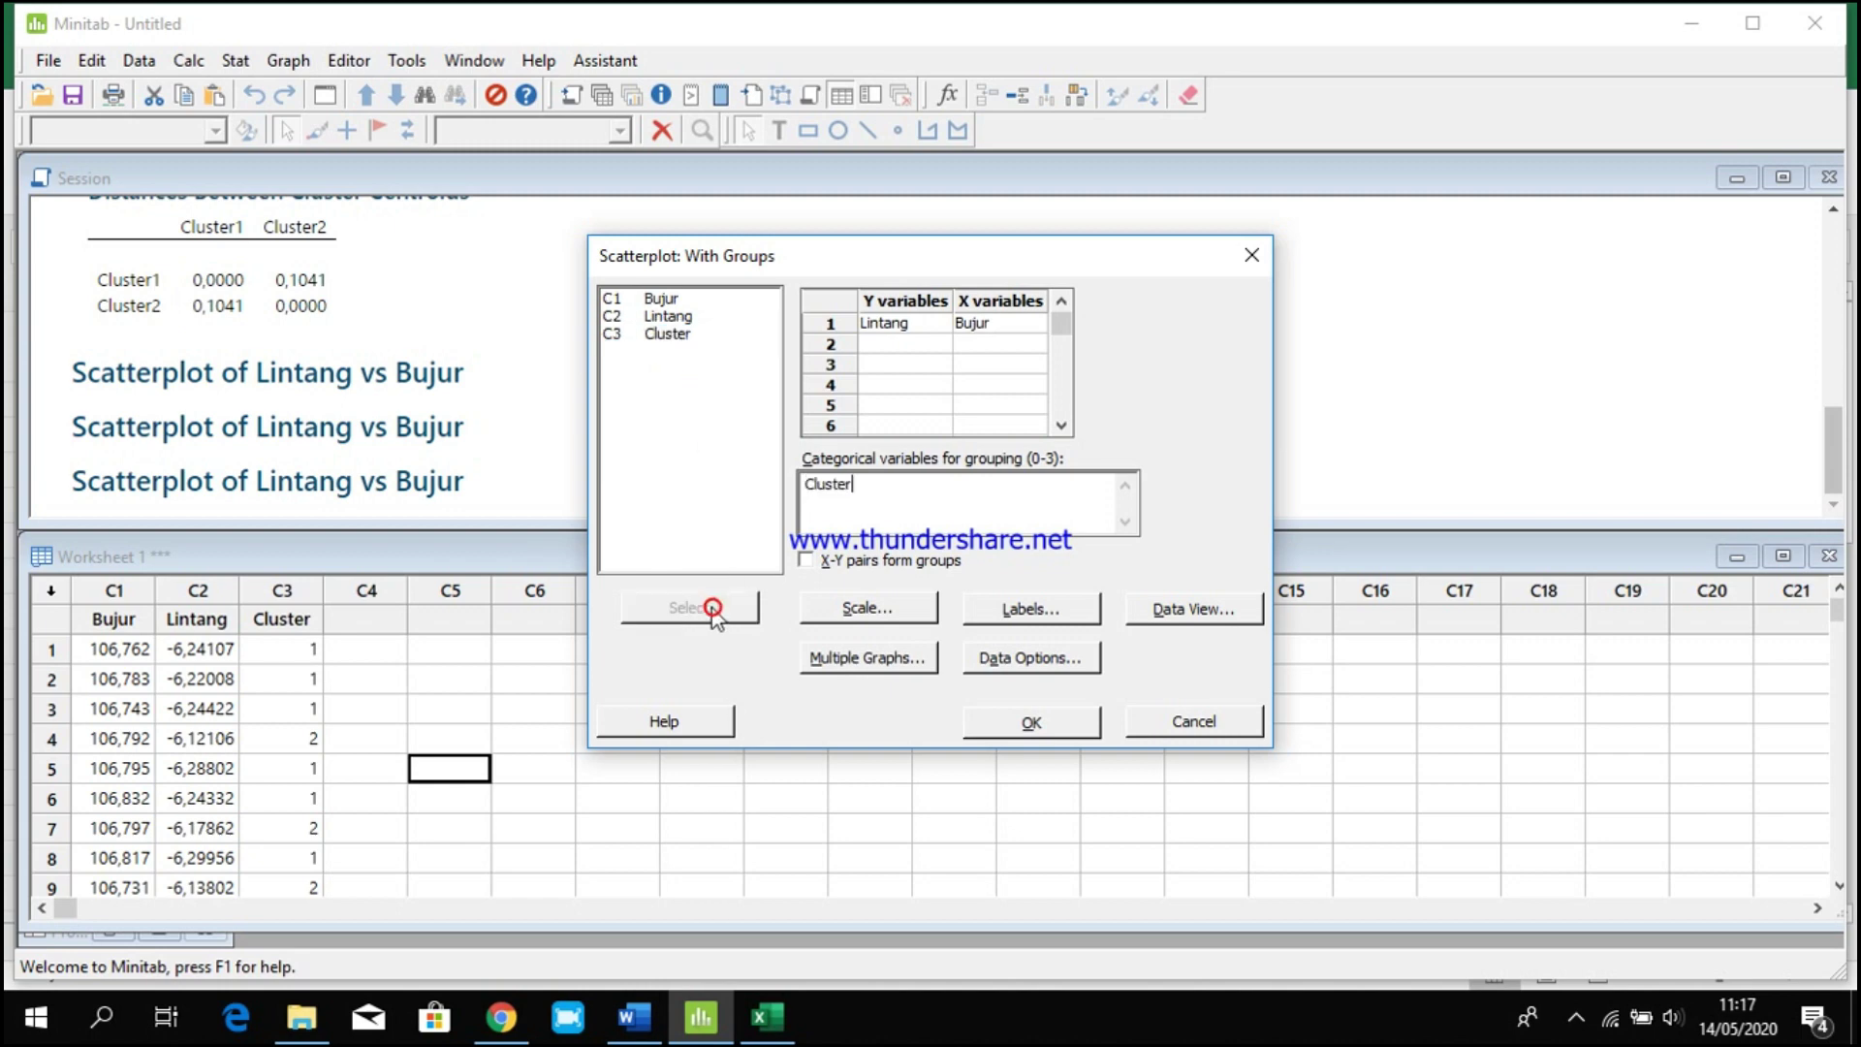
left_click(1047, 727)
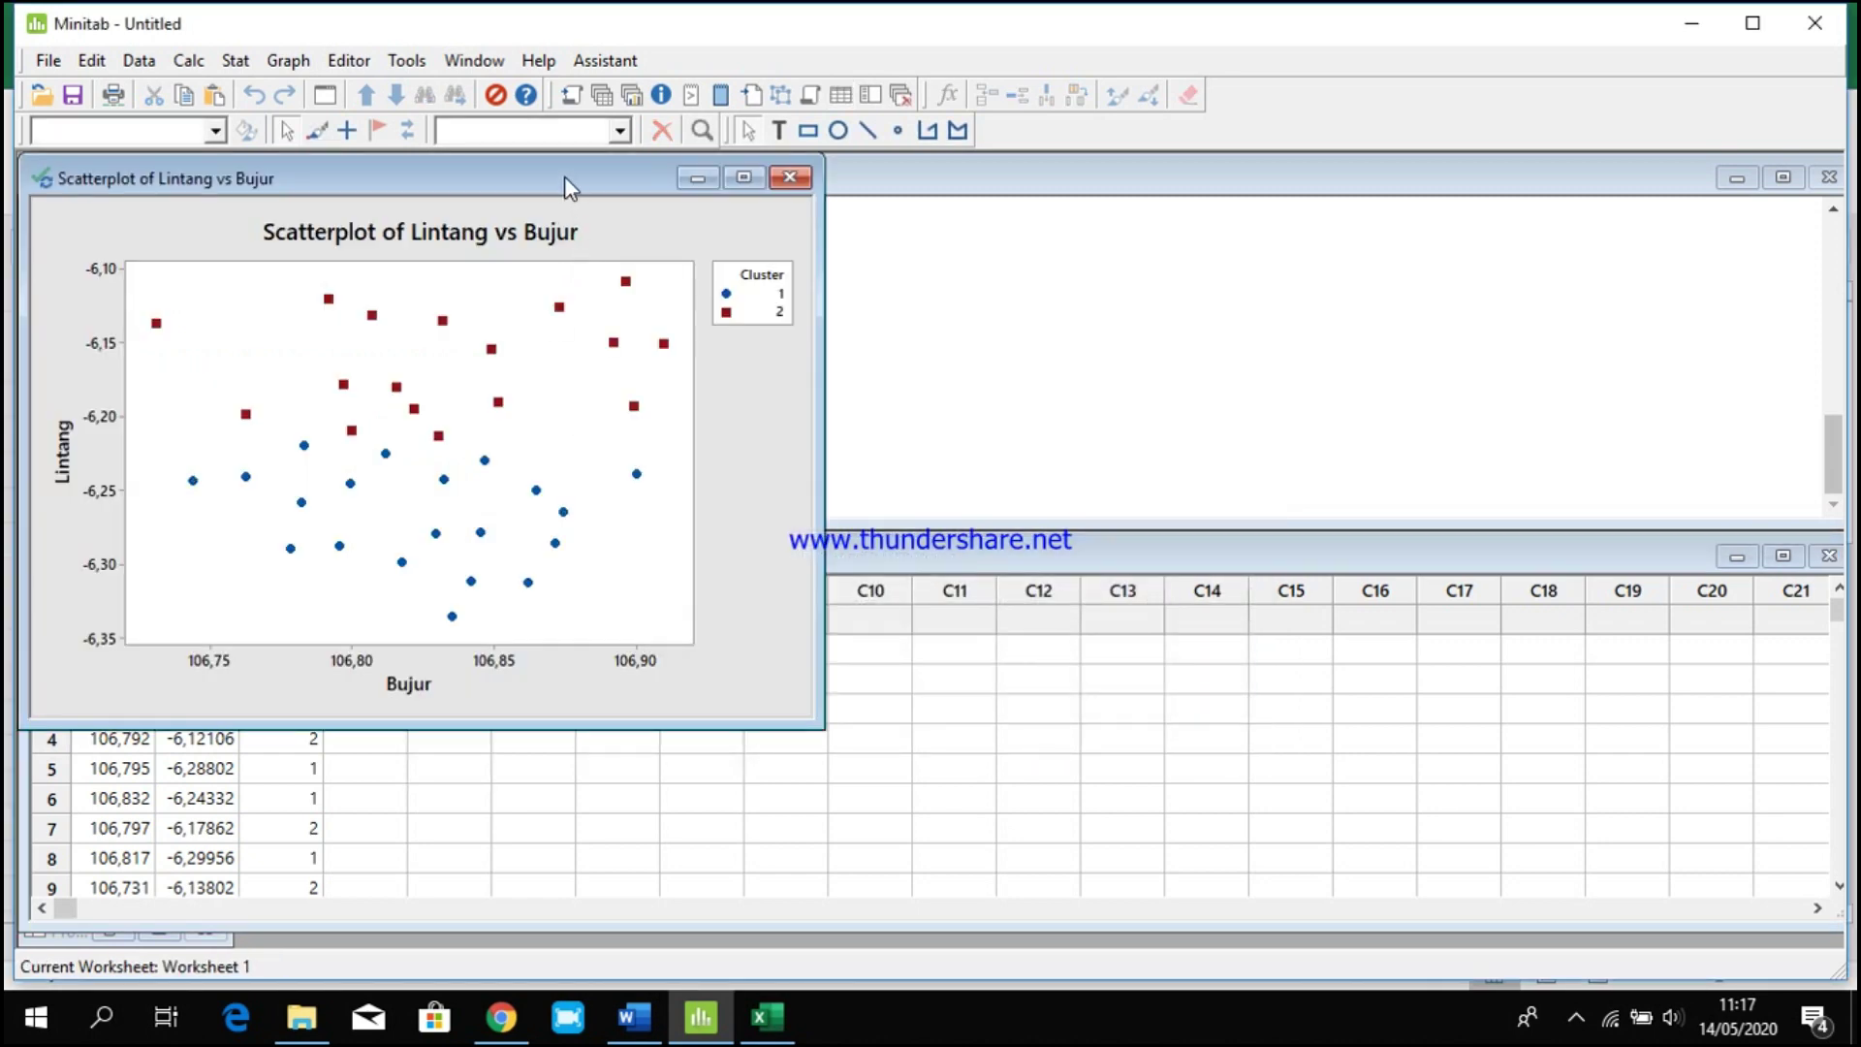
Copy the Lintang vs Bujur scatterplot and paste it into the Excel Latihan sheet at column J.
left_click_drag(564, 176, 1137, 219)
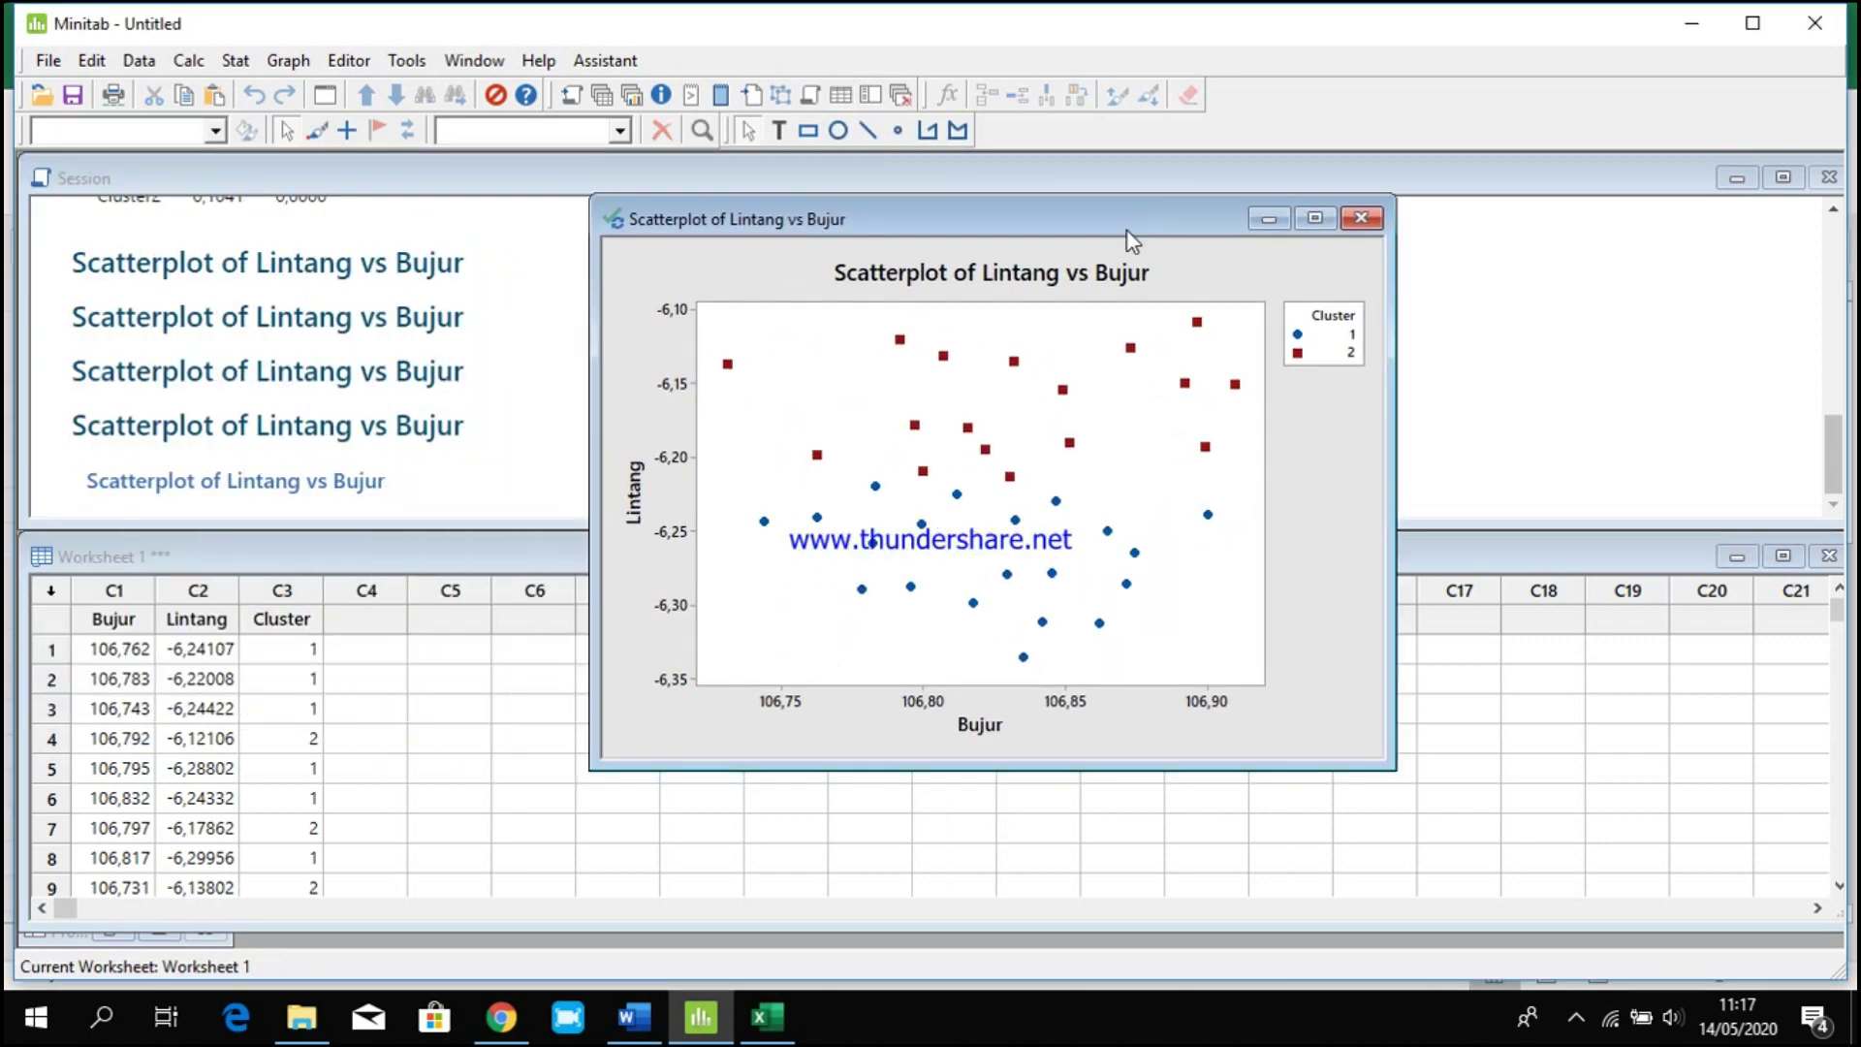
left_click(1178, 278)
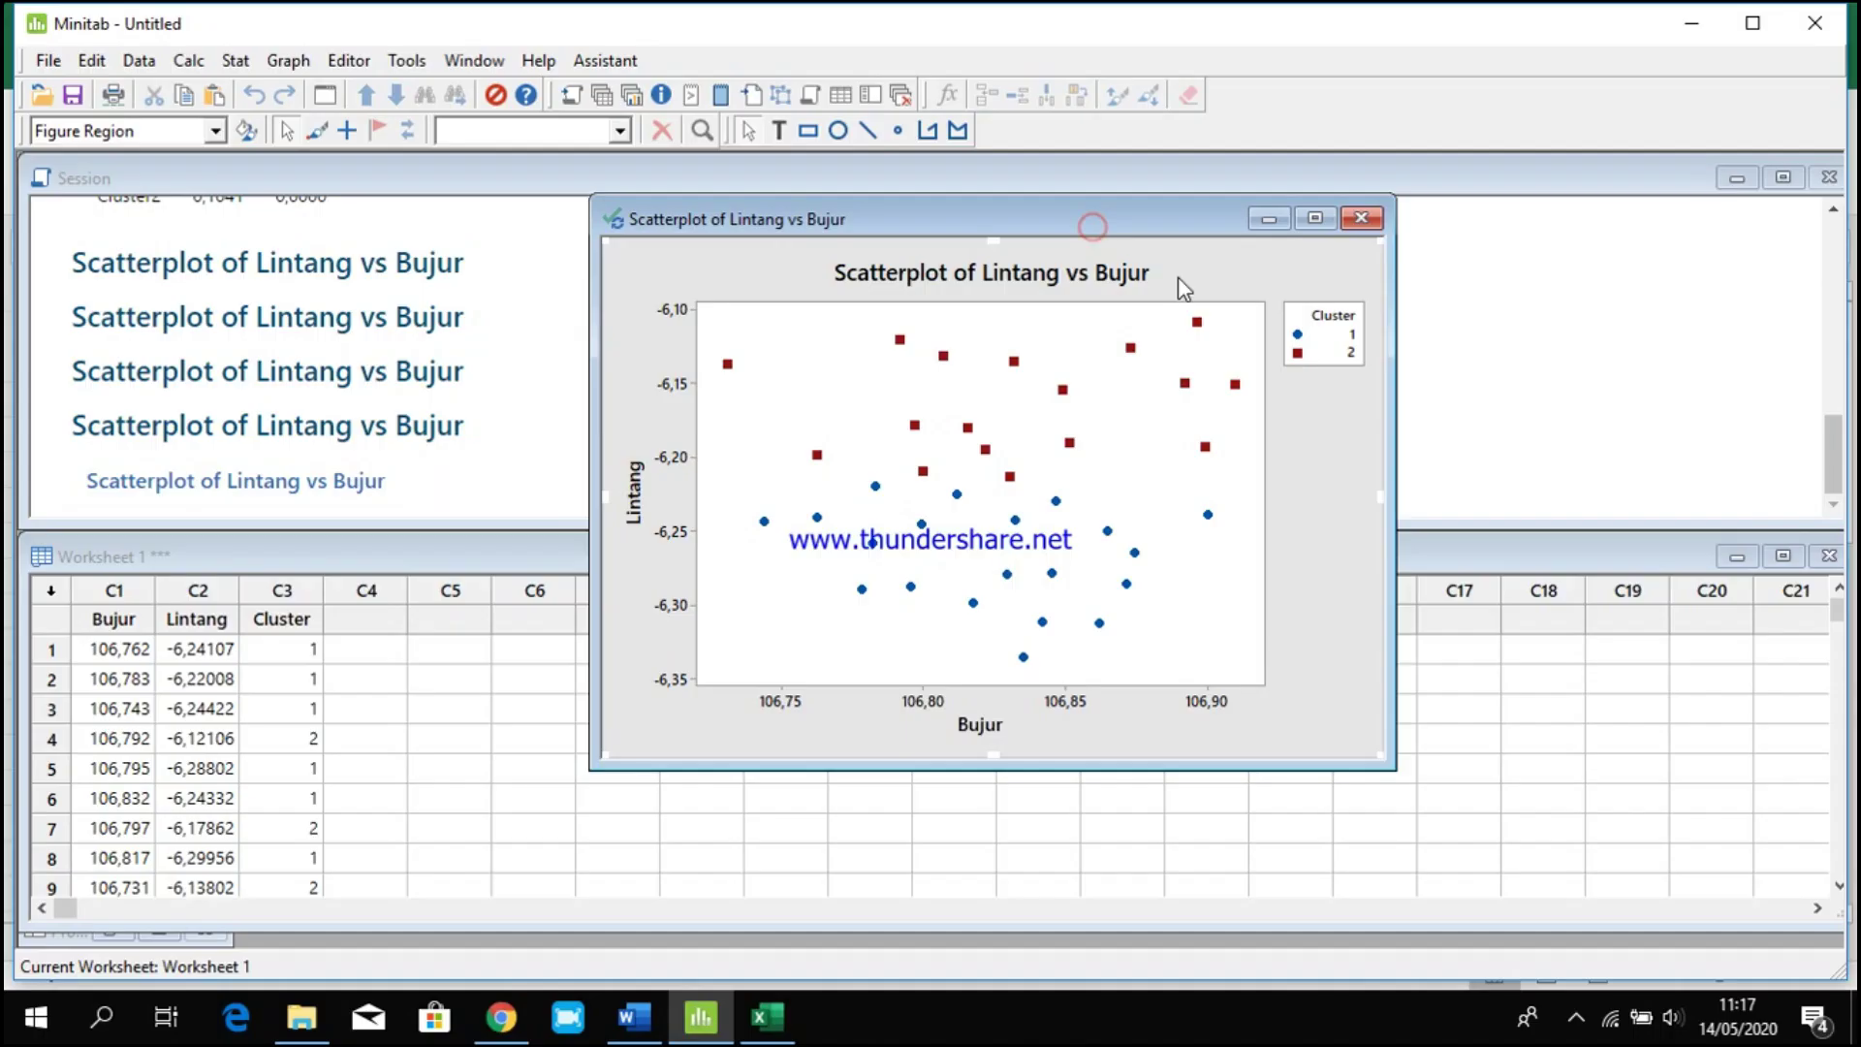
right_click(1213, 281)
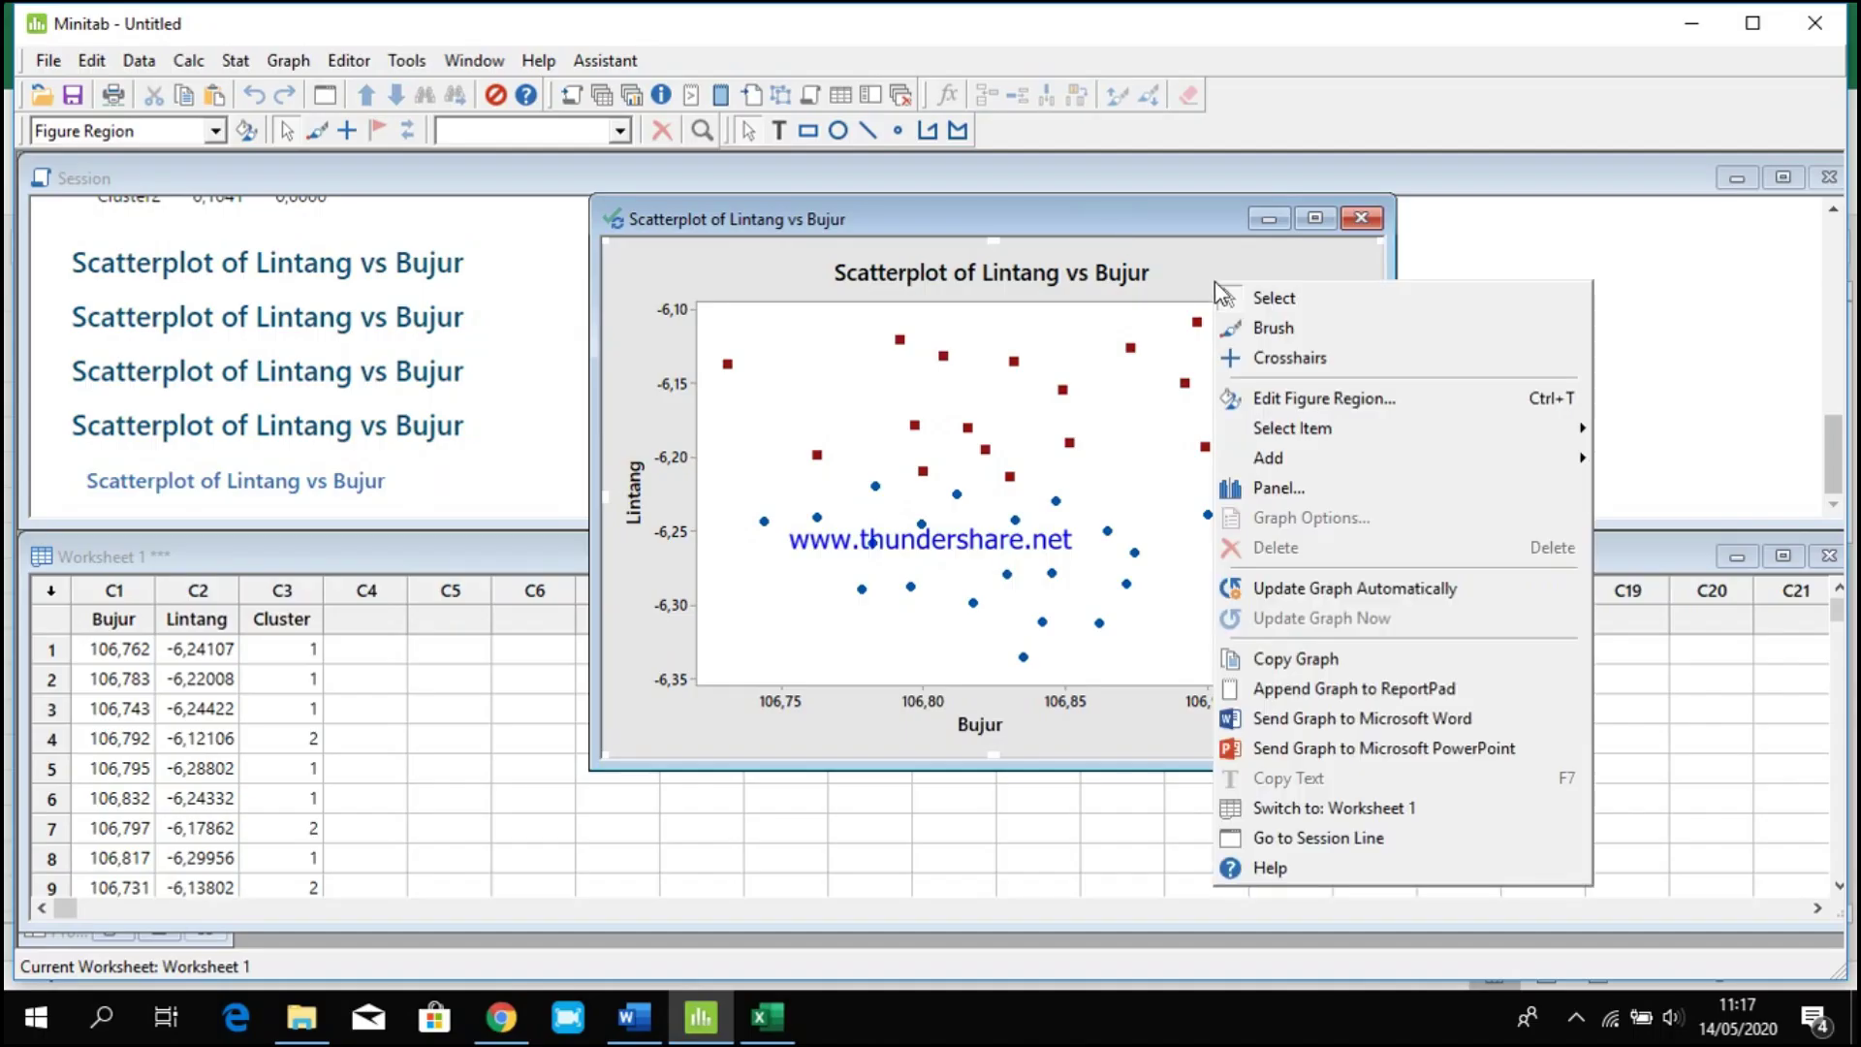
left_click(1313, 662)
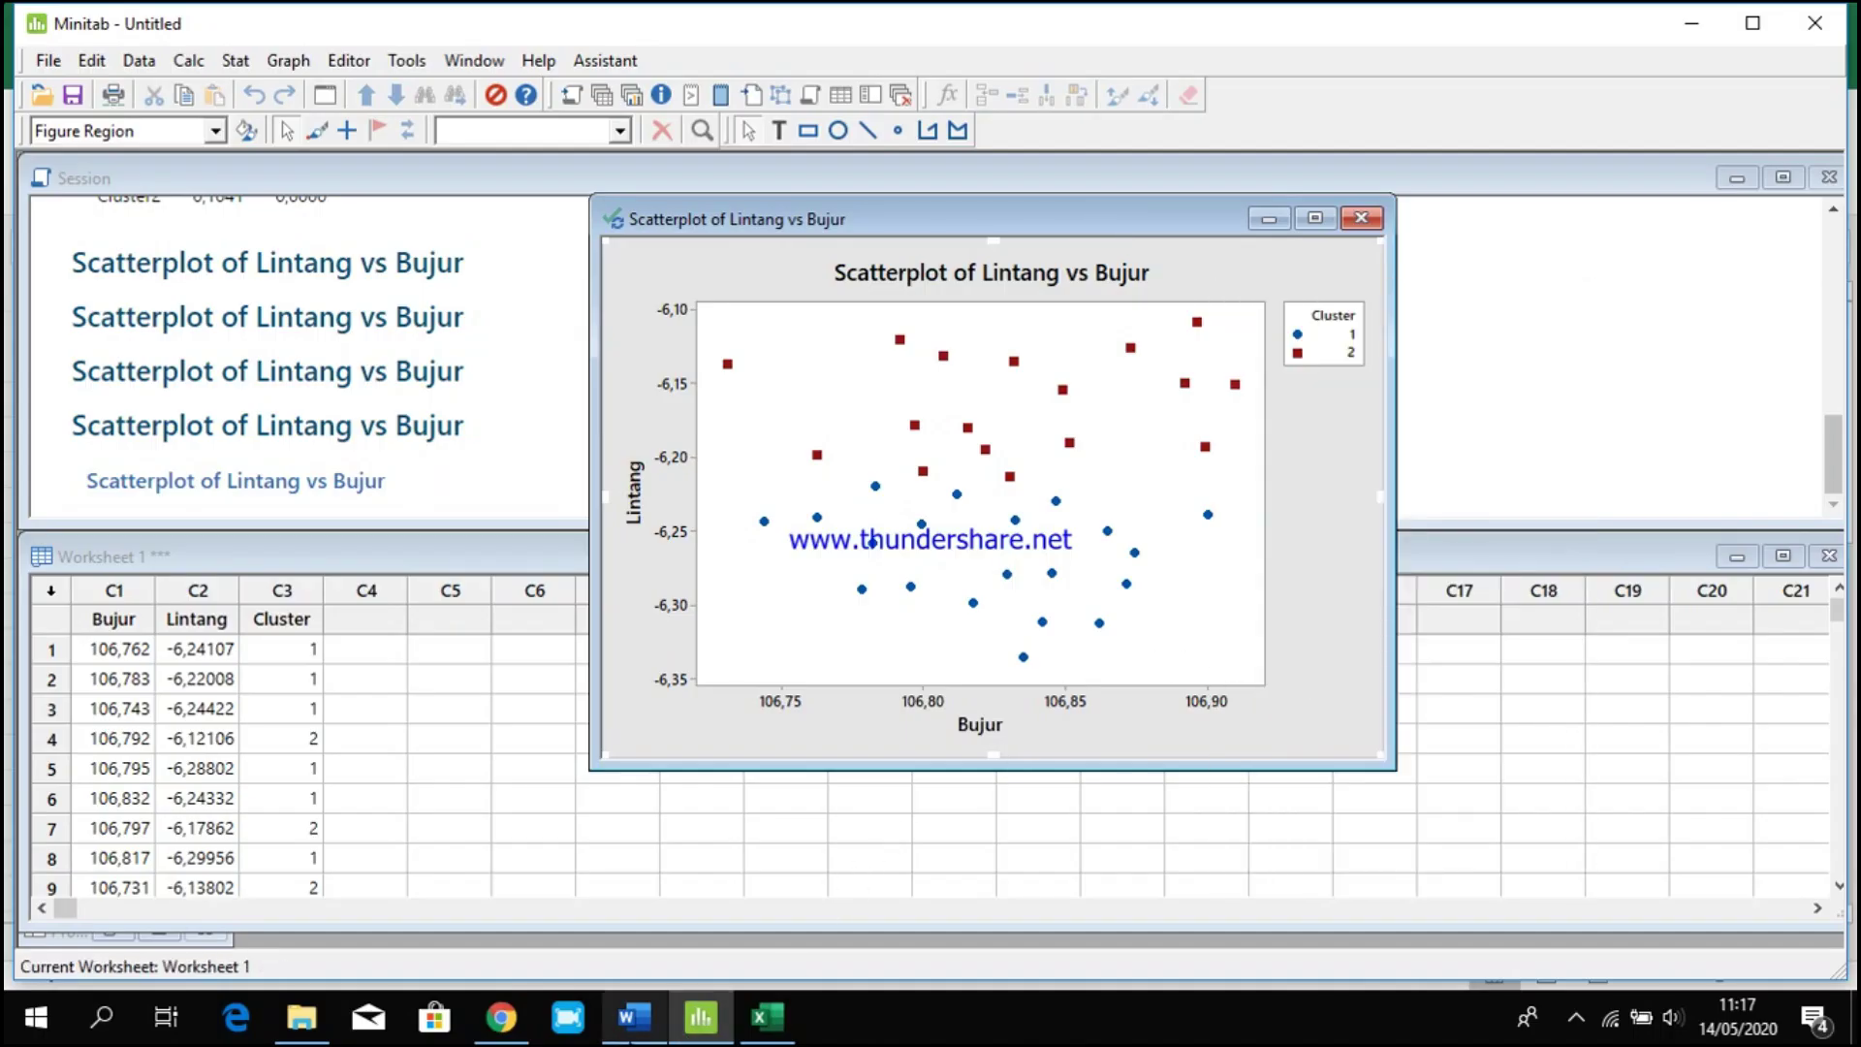
left_click(766, 1017)
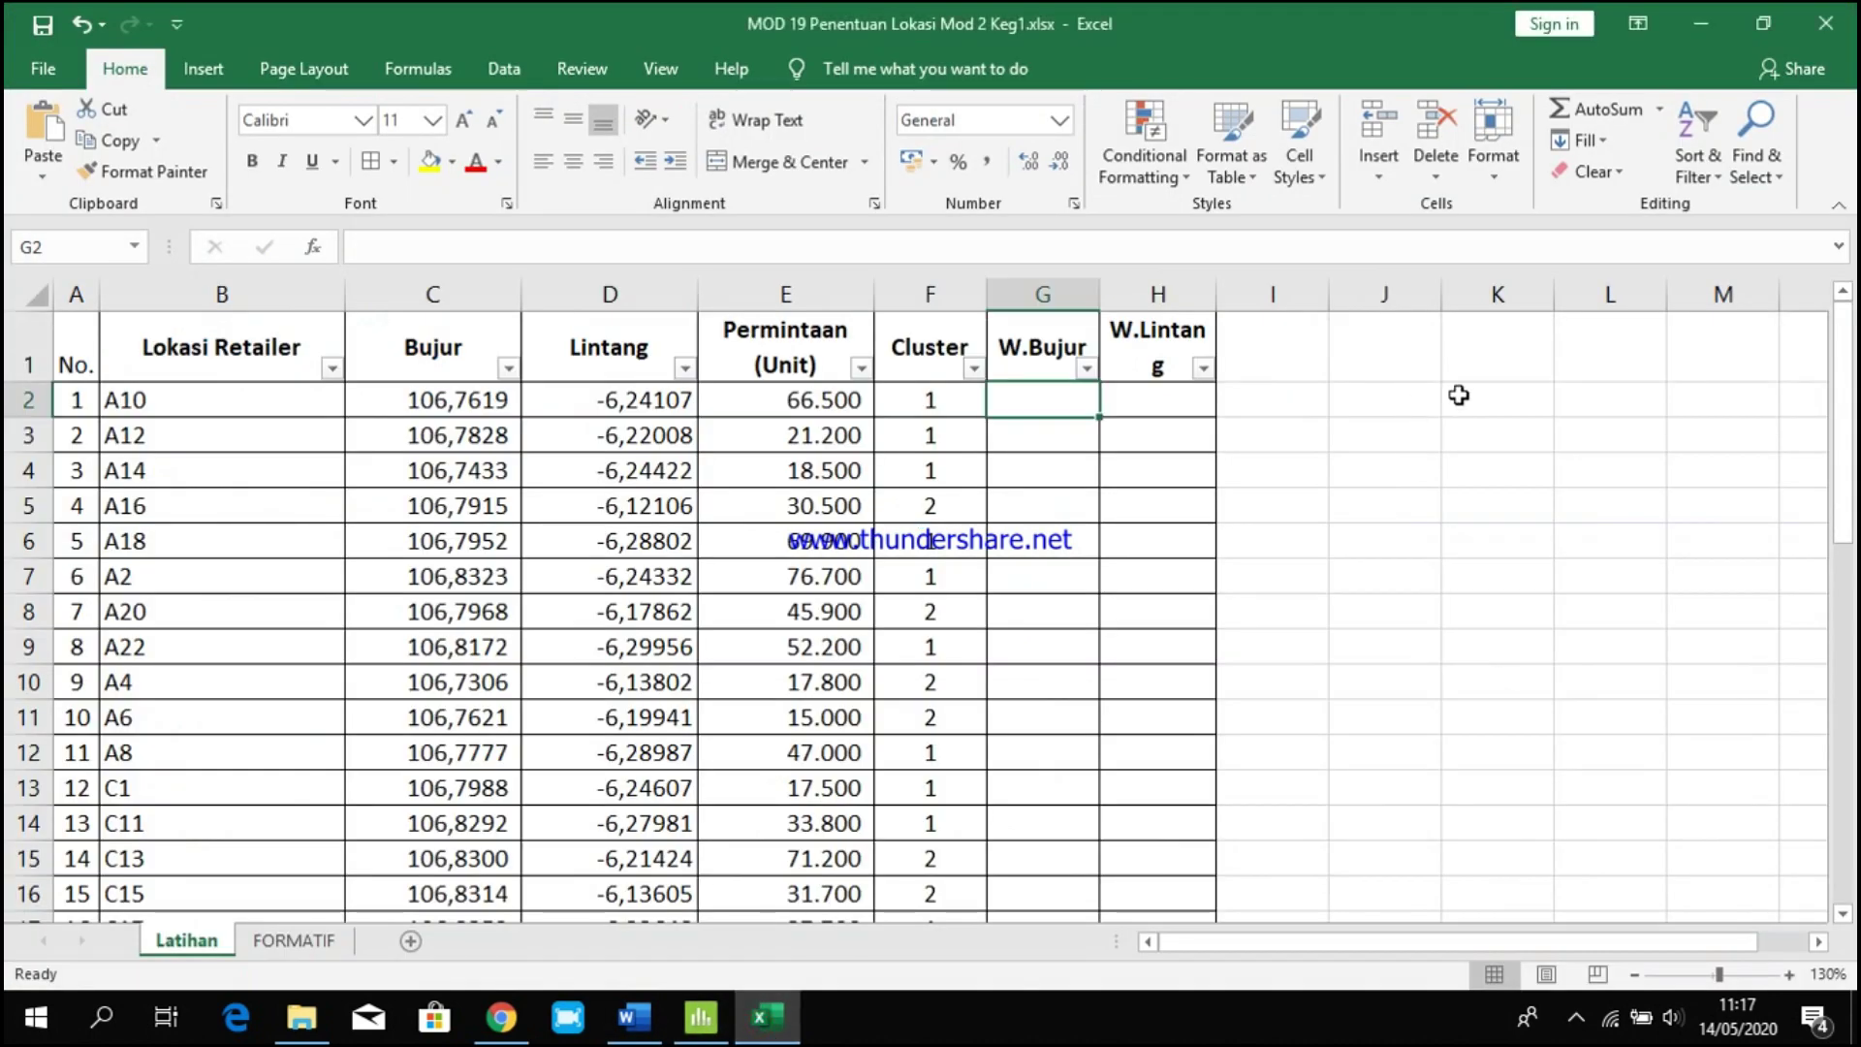
left_click(1426, 358)
key("ctrl+v")
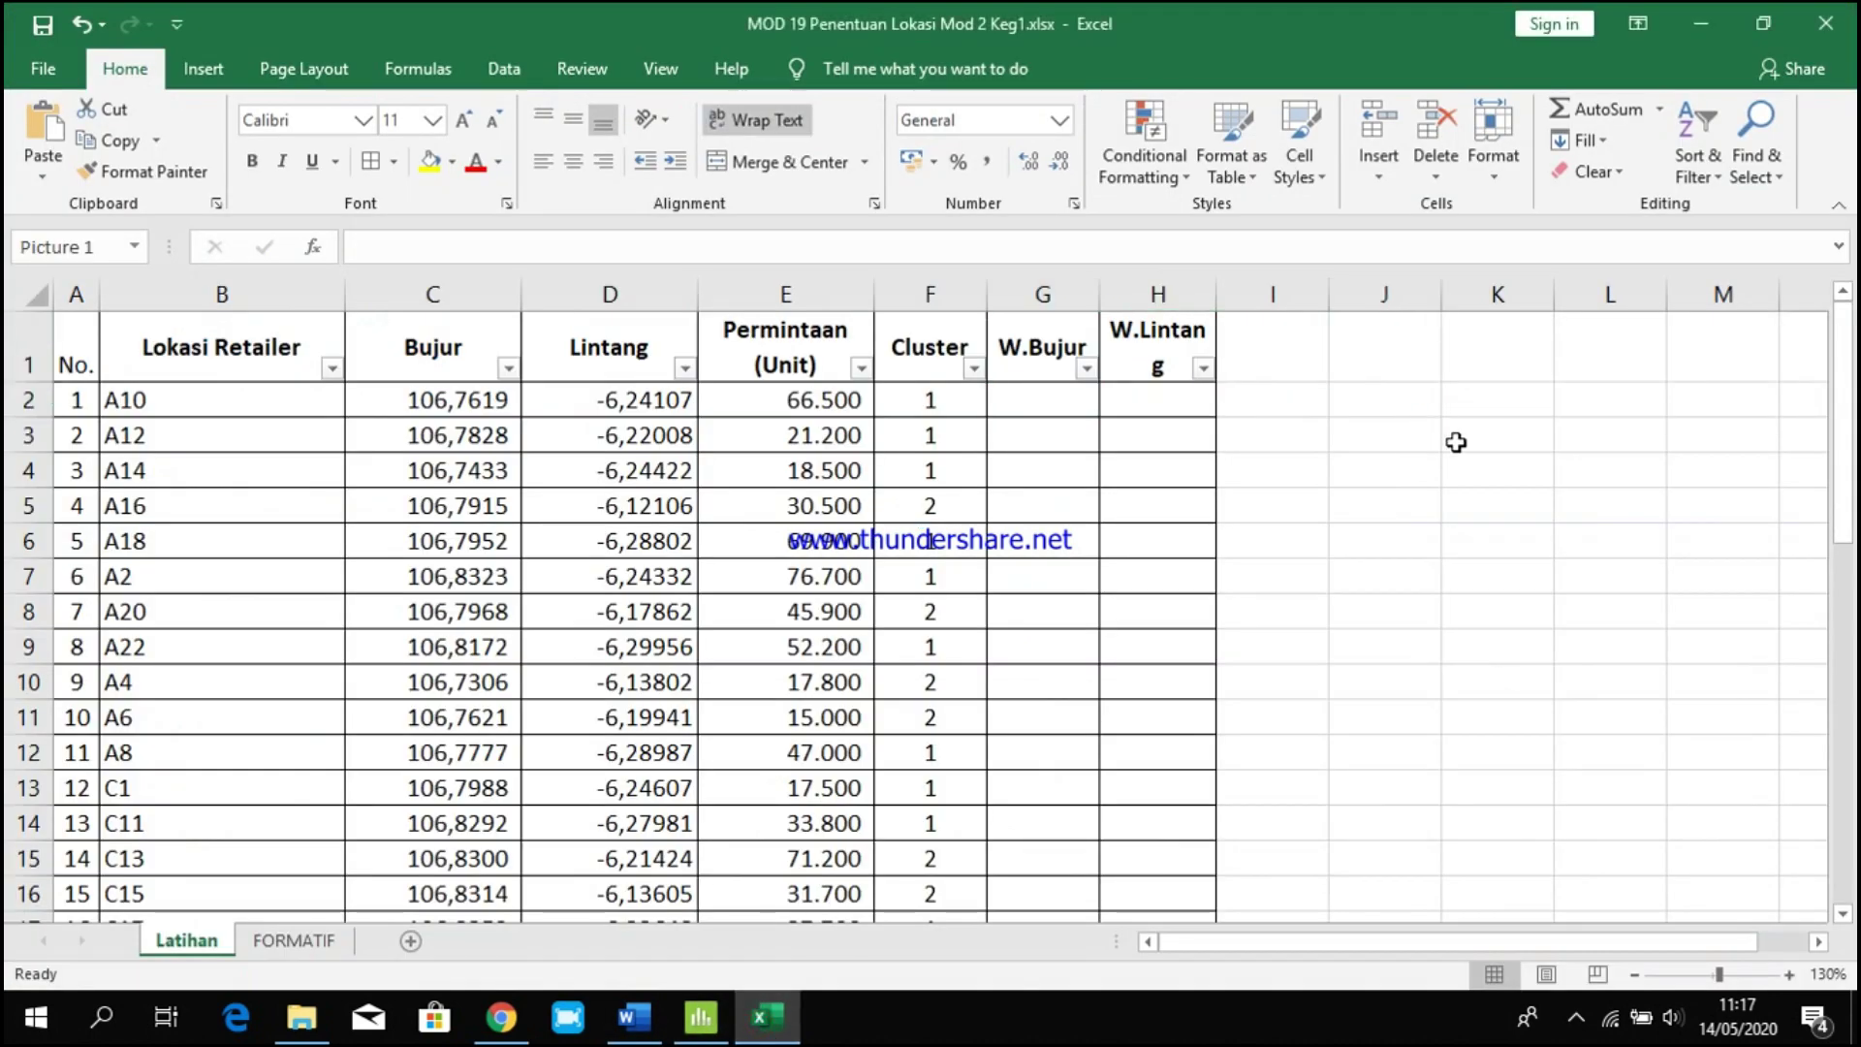
Shrink the pasted scatterplot picture and place it beside the retailer table, over about J1:O12.
scroll(1338, 707, "down", 3)
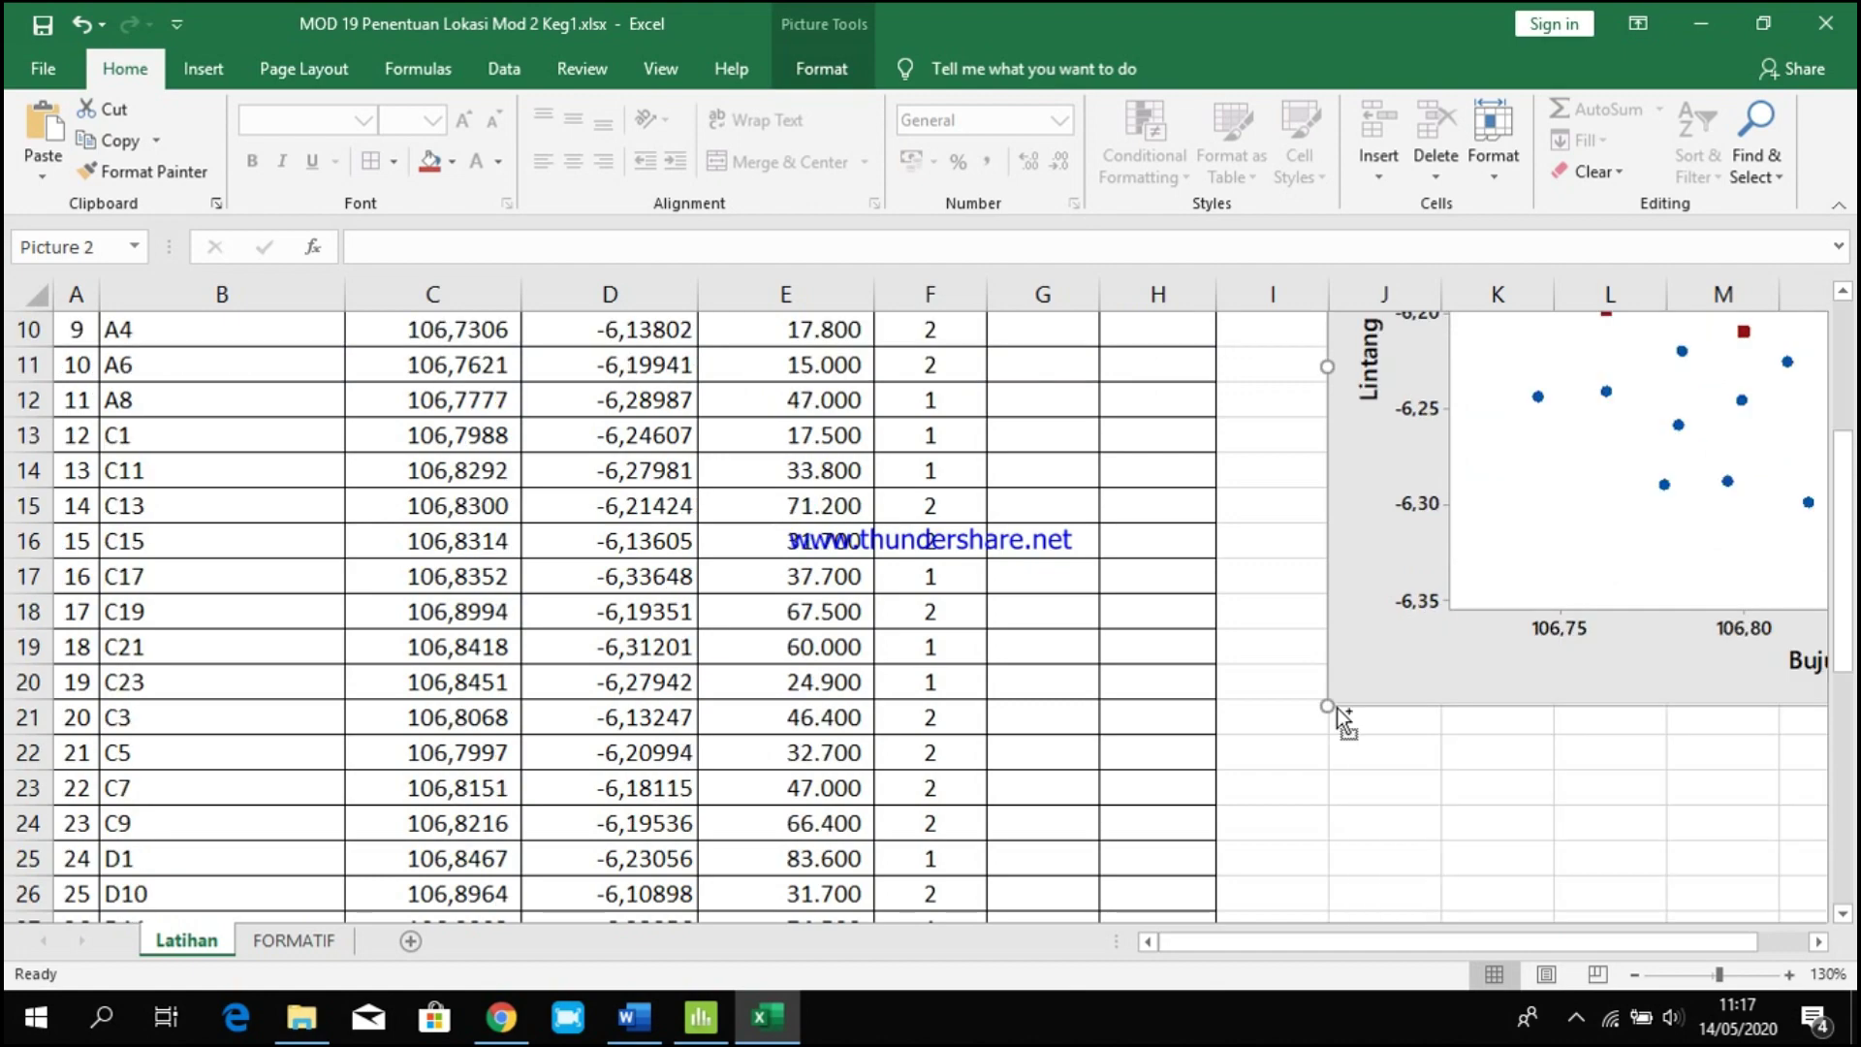
scroll(1339, 707, "down", 2)
left_click_drag(1017, 689, 1210, 524)
left_click_drag(1803, 565, 1758, 536)
left_click_drag(1449, 457, 1302, 358)
scroll(1251, 501, "up", 2)
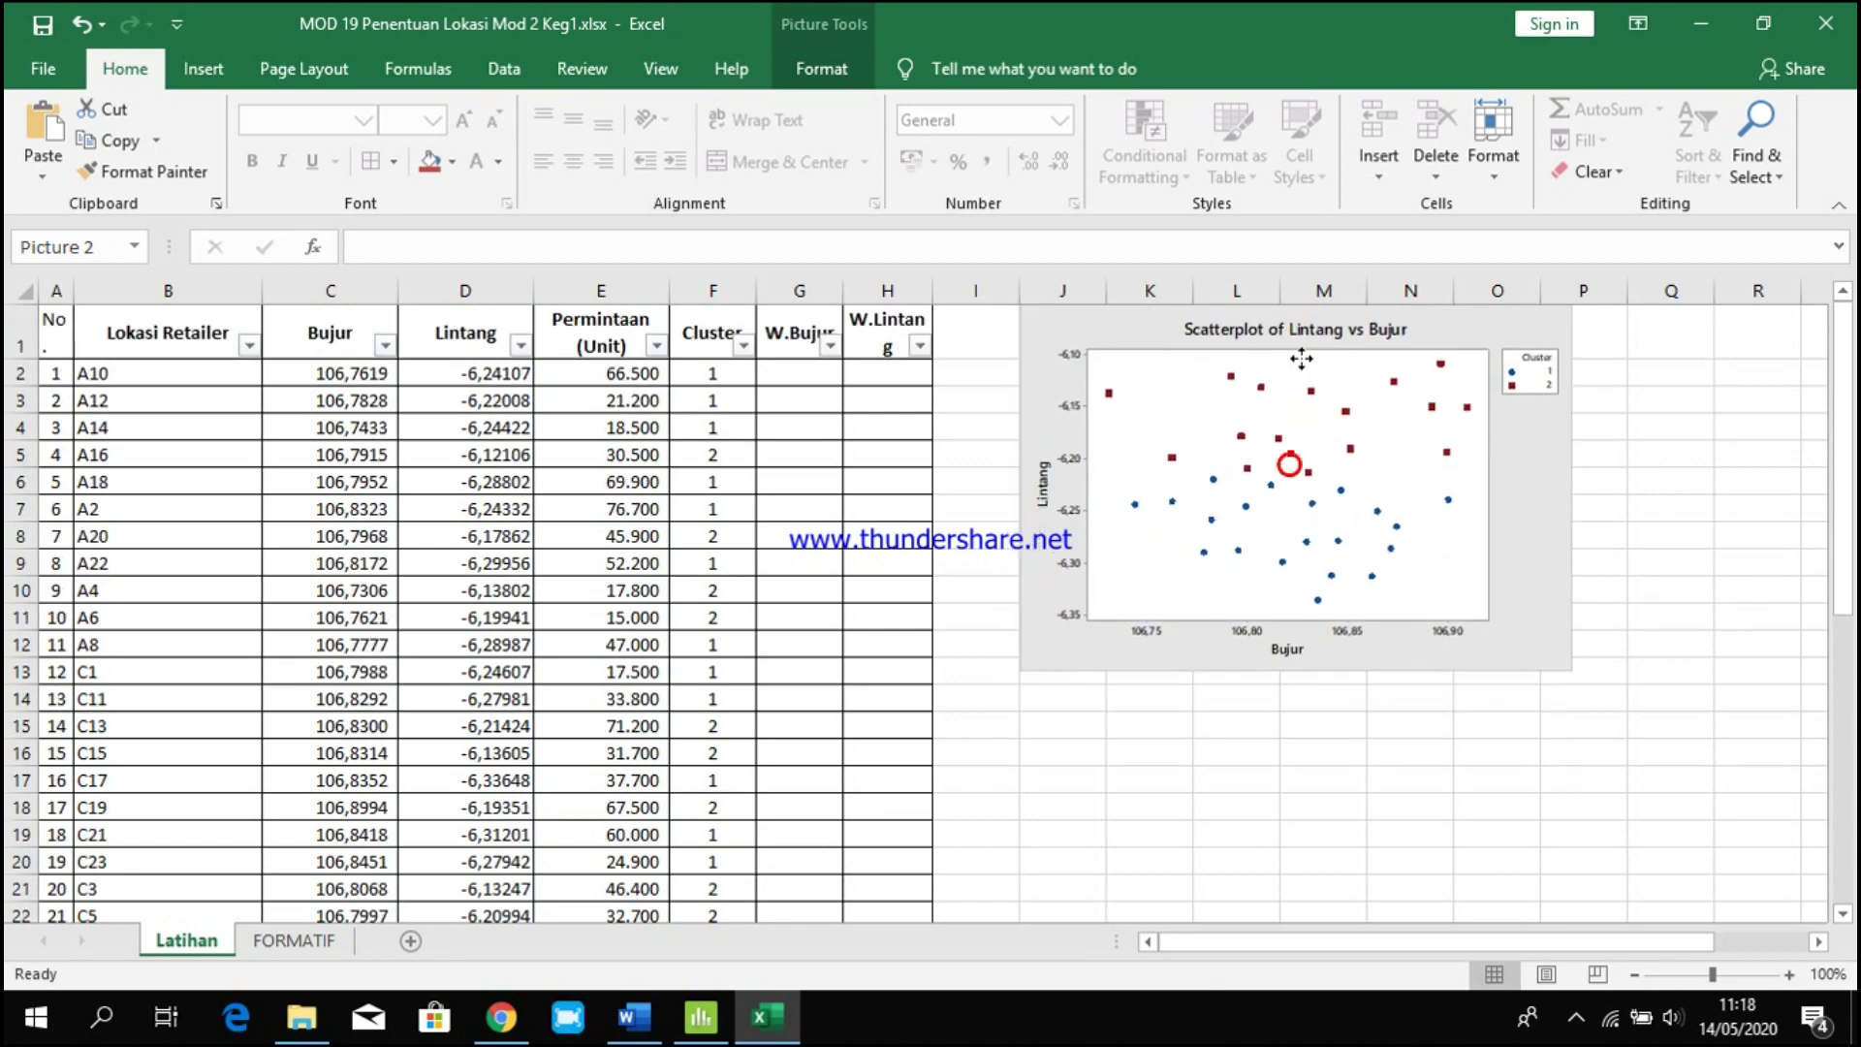
left_click(1407, 770)
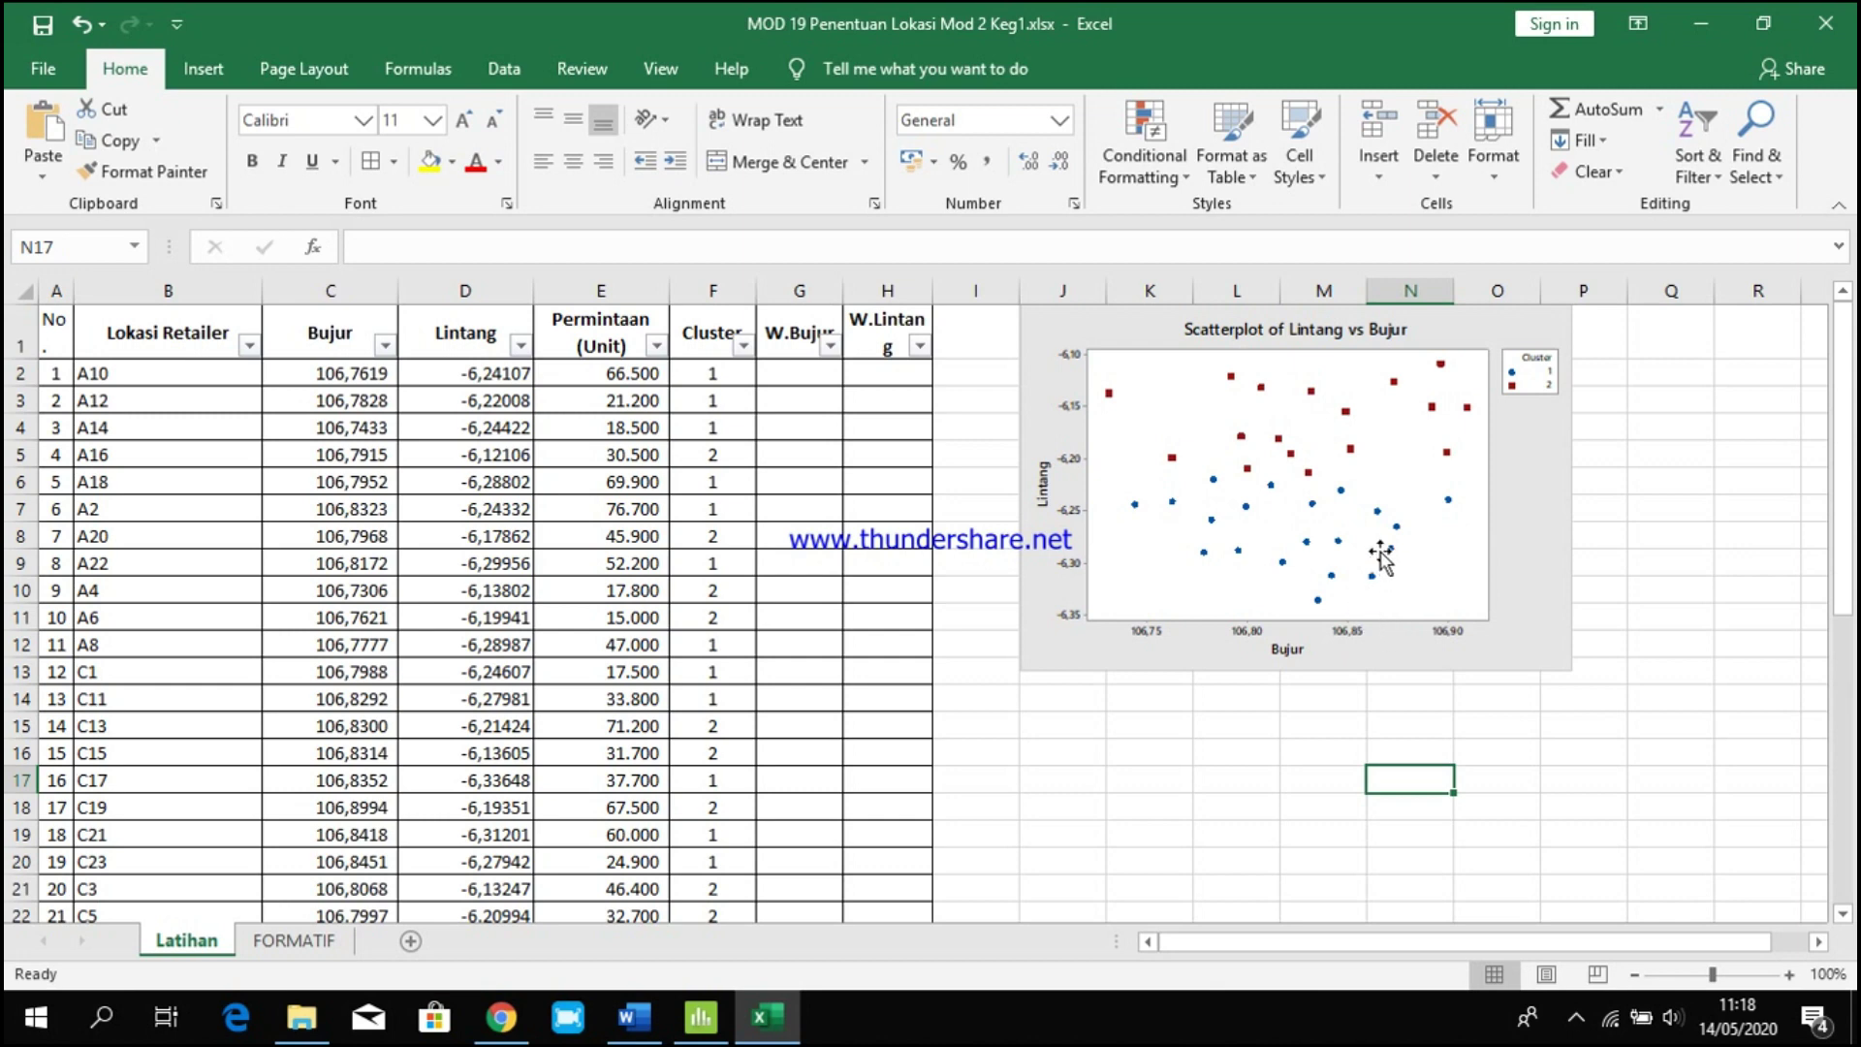
Examine individual Bujur and Lintang values in the retailer table alongside the cluster scatterplot.
left_click(296, 452)
left_click(308, 676)
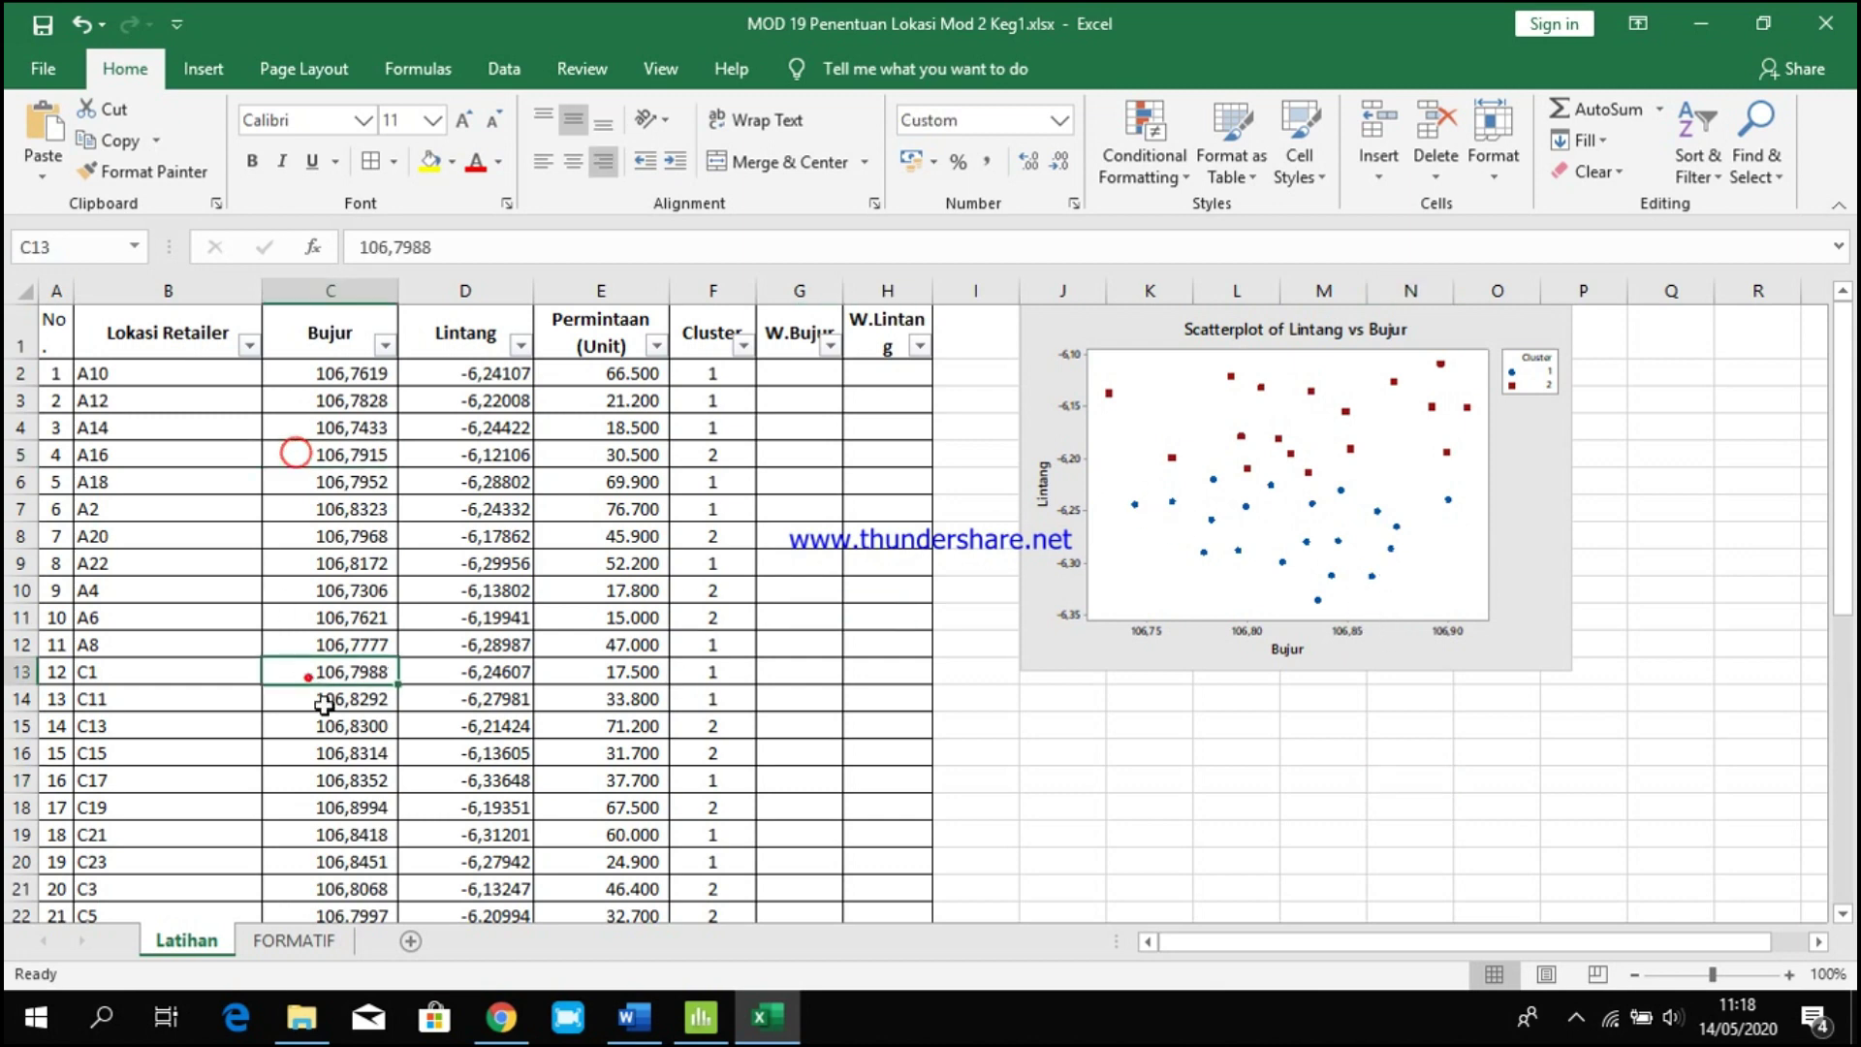
left_click(364, 807)
left_click(349, 725)
left_click(455, 593)
left_click(449, 482)
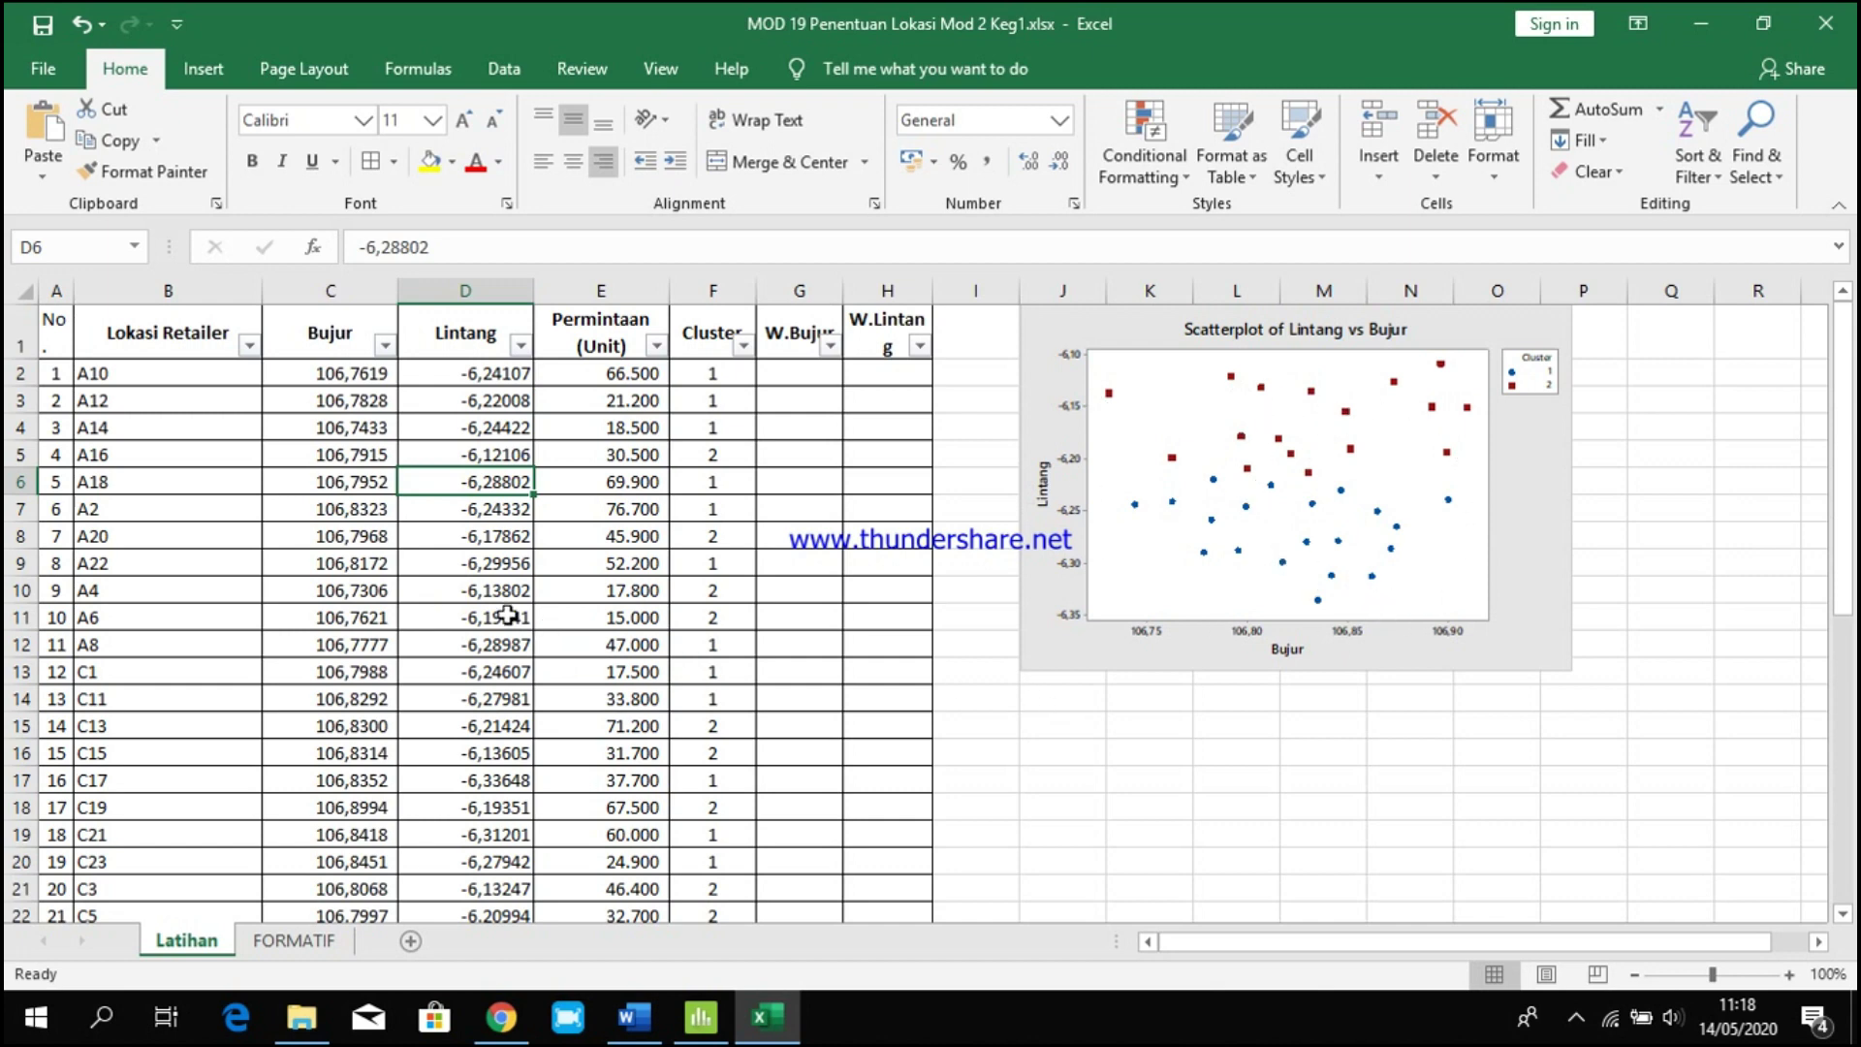
left_click(354, 462)
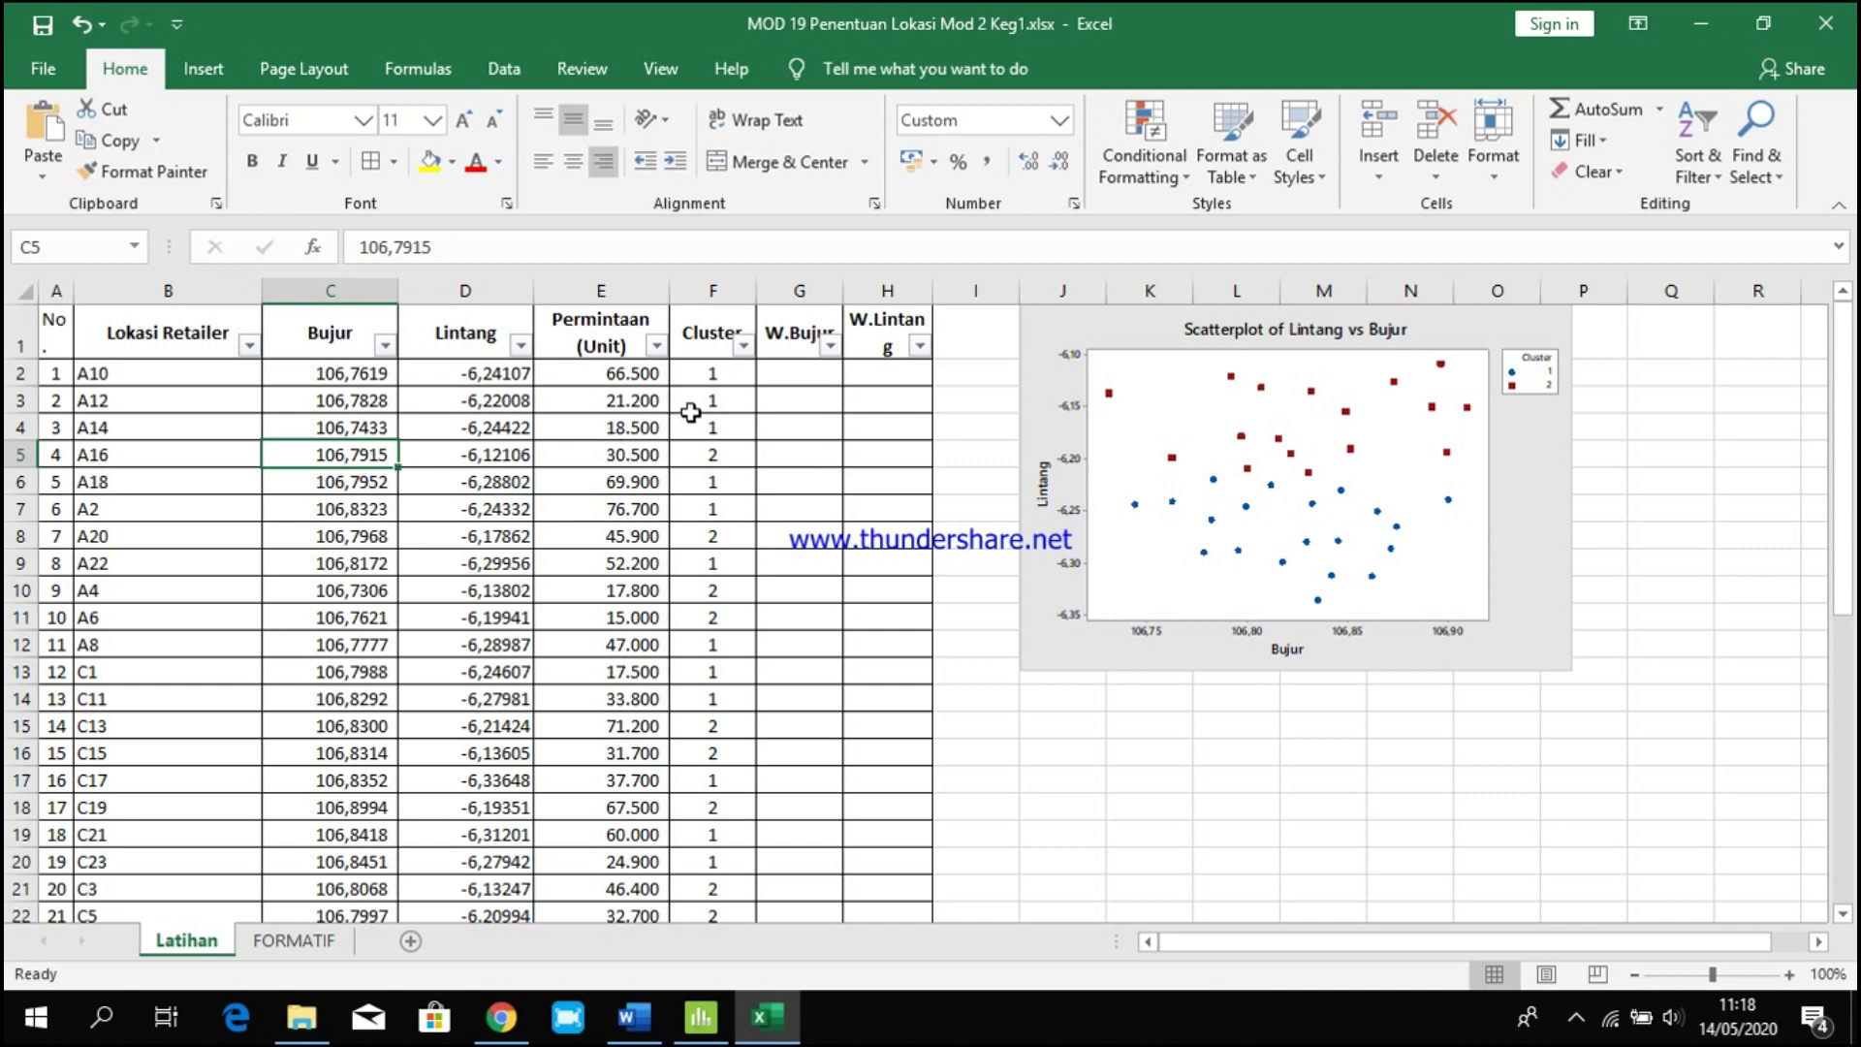
Sort the retailer table by Cluster from smallest to largest and locate where the cluster 2 rows begin.
left_click(745, 347)
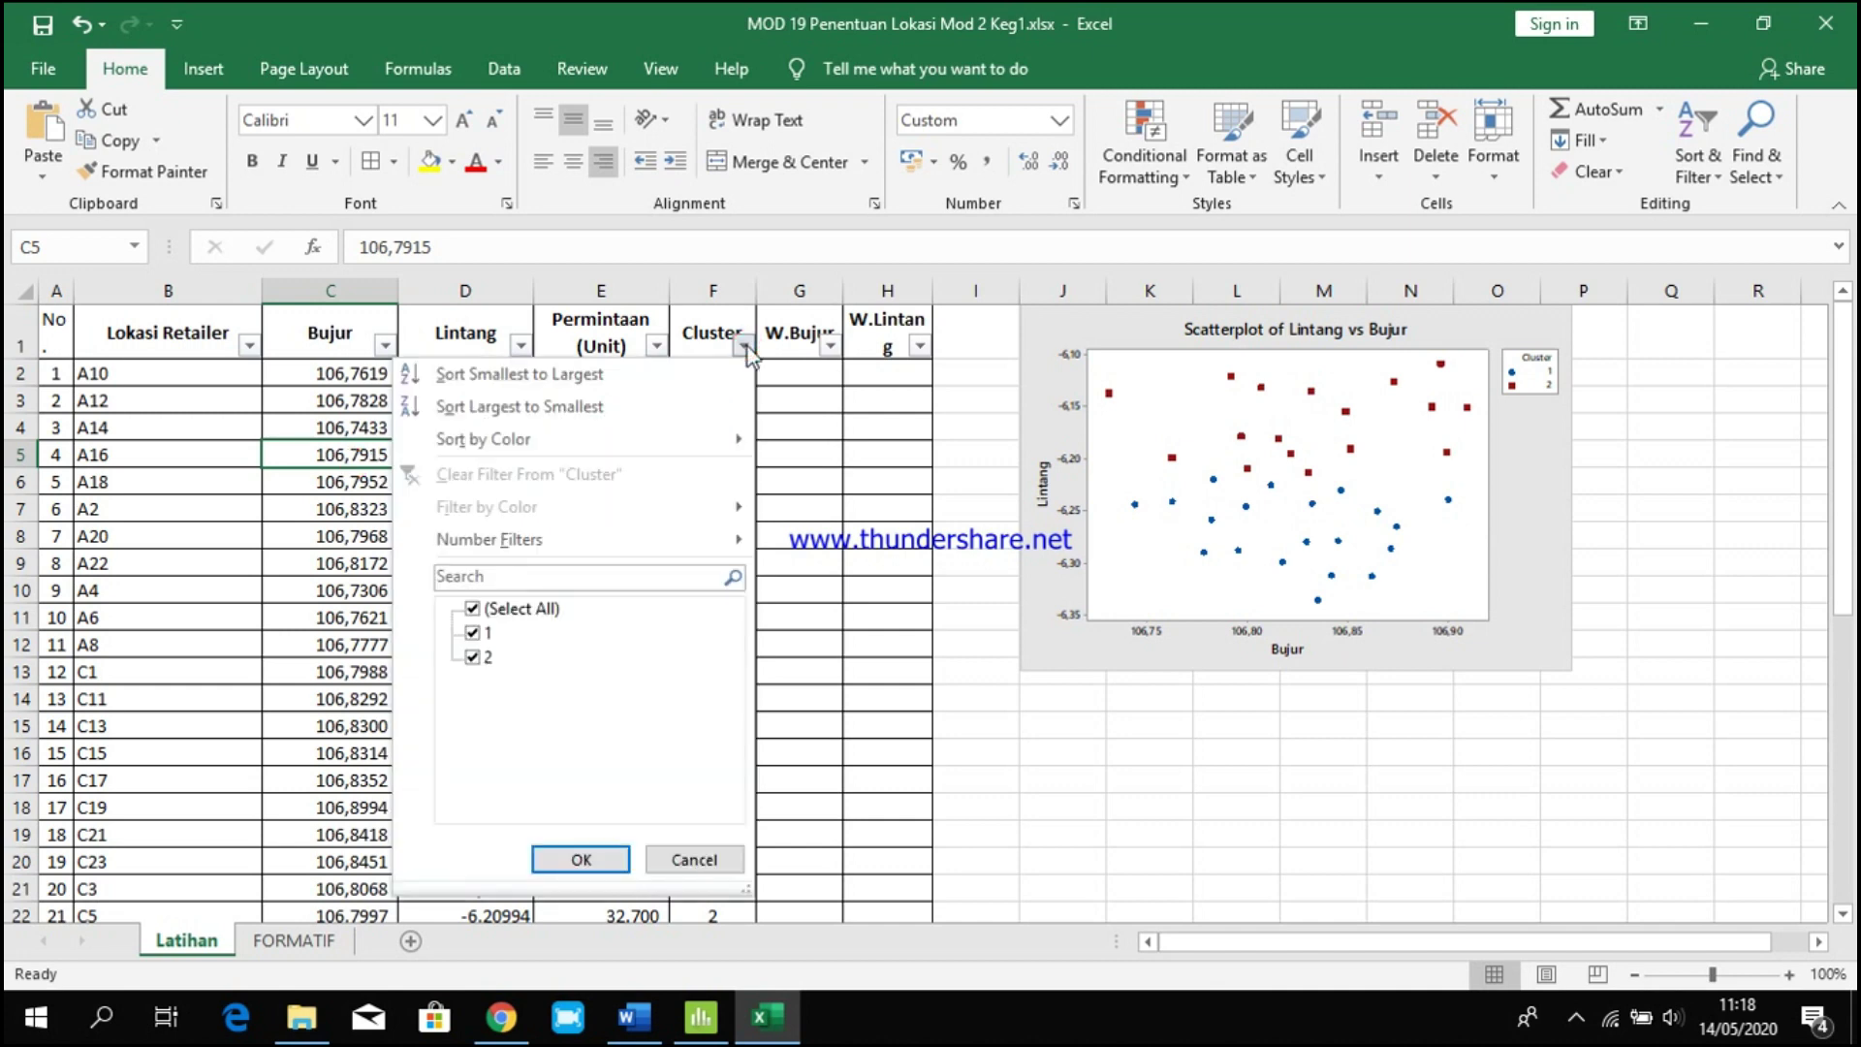
left_click(506, 374)
scroll(817, 707, "down", 3)
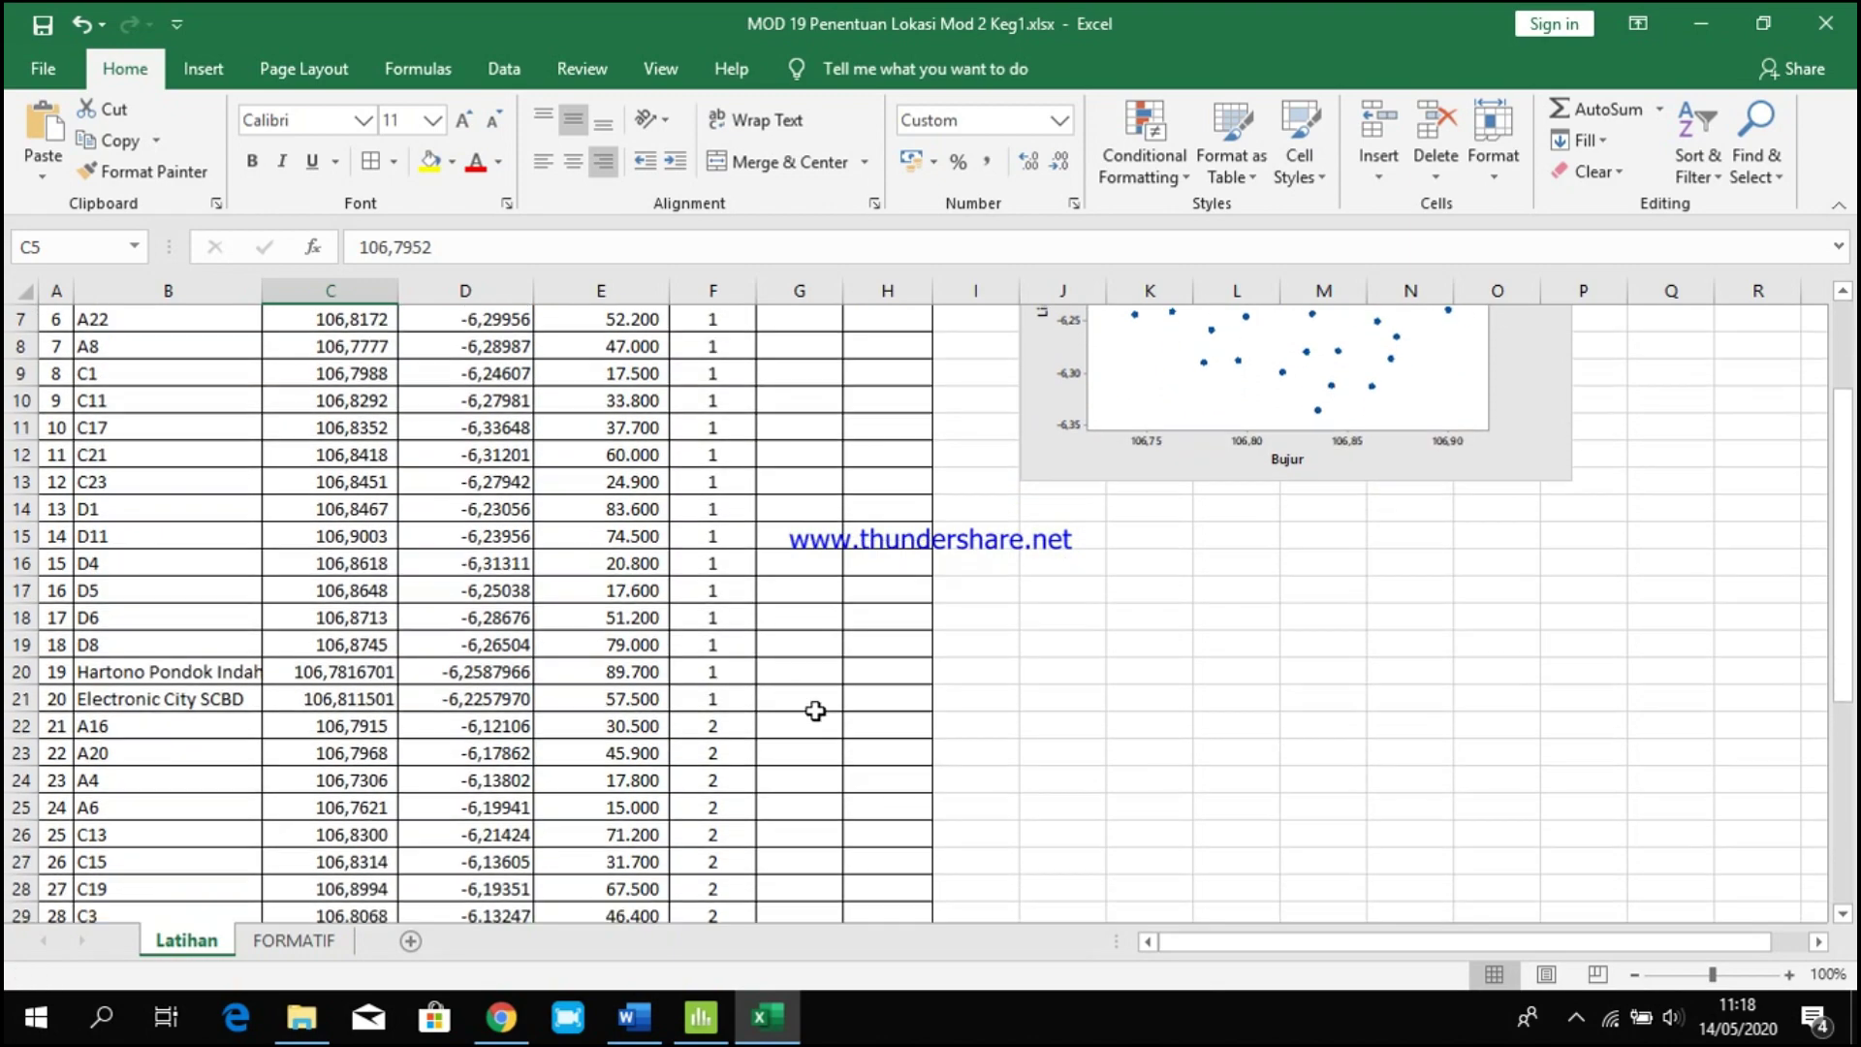
scroll(817, 708, "up", 1)
scroll(815, 710, "down", 2)
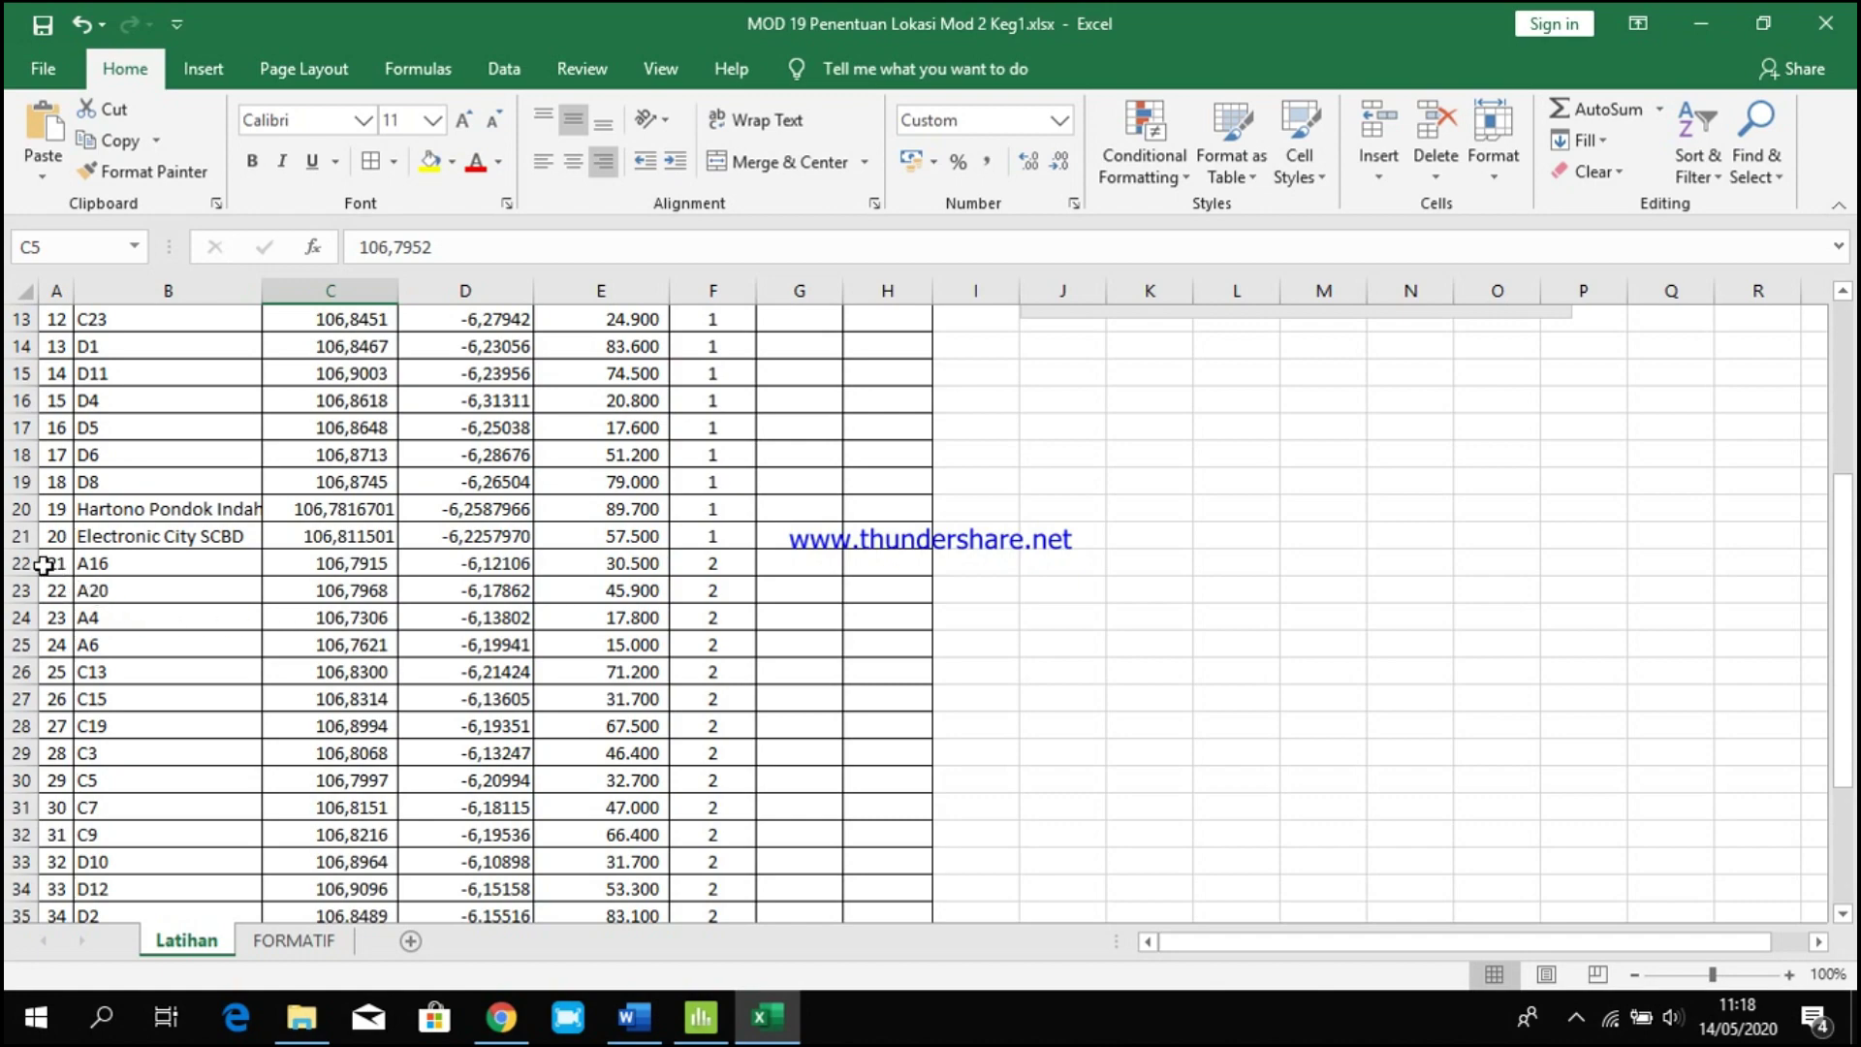
Insert three blank rows above row 22, separating the cluster 1 retailers from the cluster 2 retailers.
left_click_drag(43, 565, 34, 612)
right_click(24, 595)
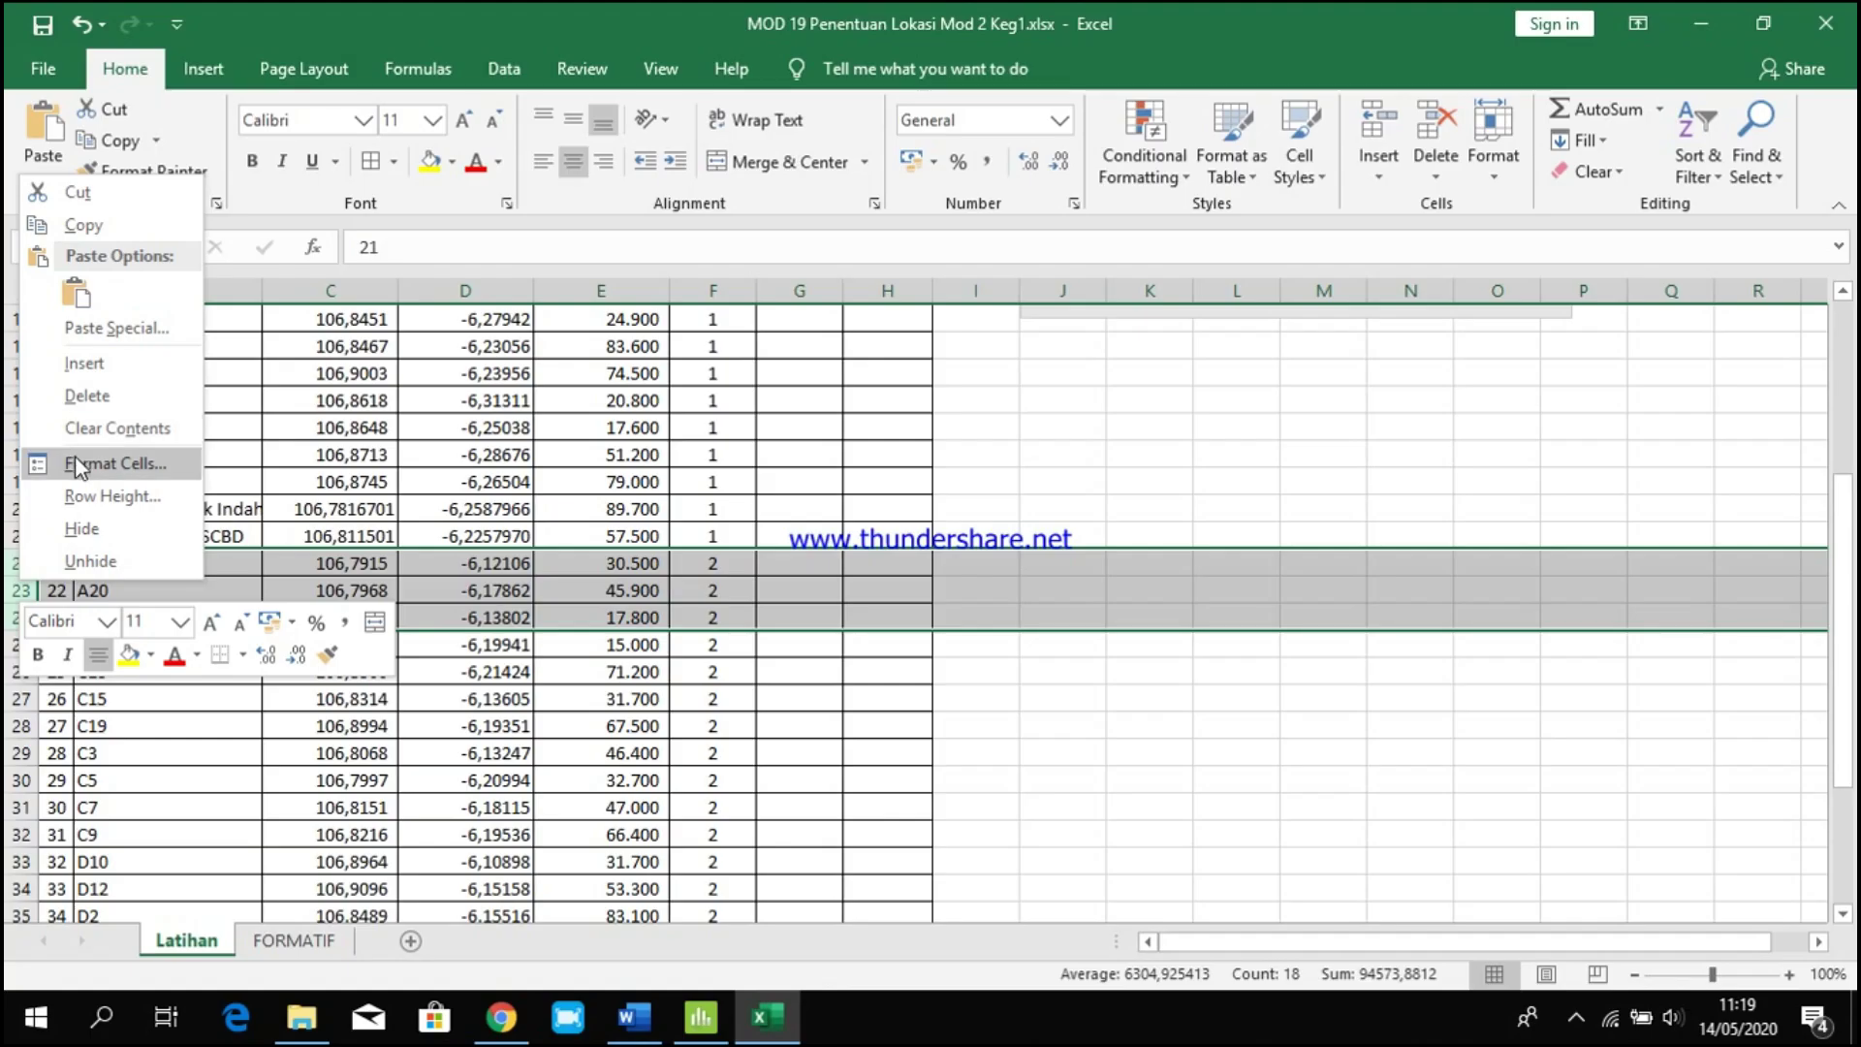
left_click(93, 367)
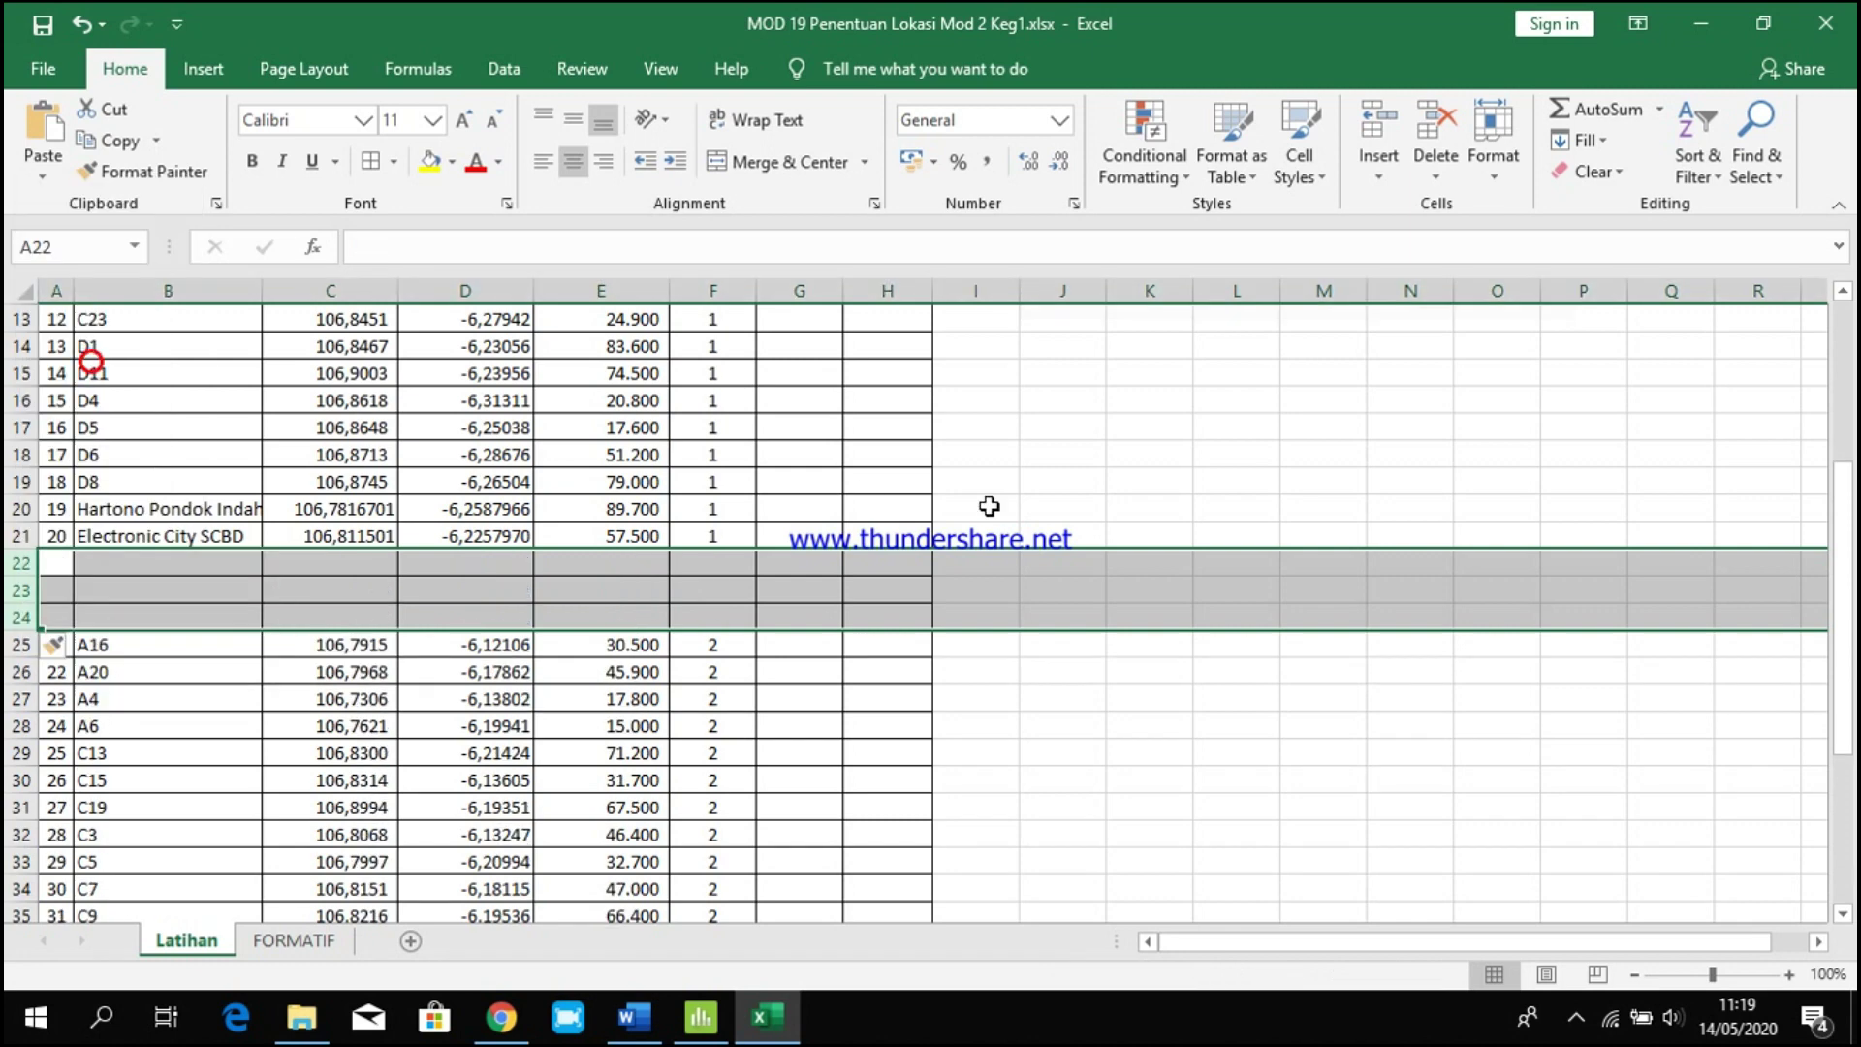
left_click(1219, 643)
Copy the table header A1:H1 and paste it at A24, directly above the cluster 2 rows.
scroll(621, 766, "up", 4)
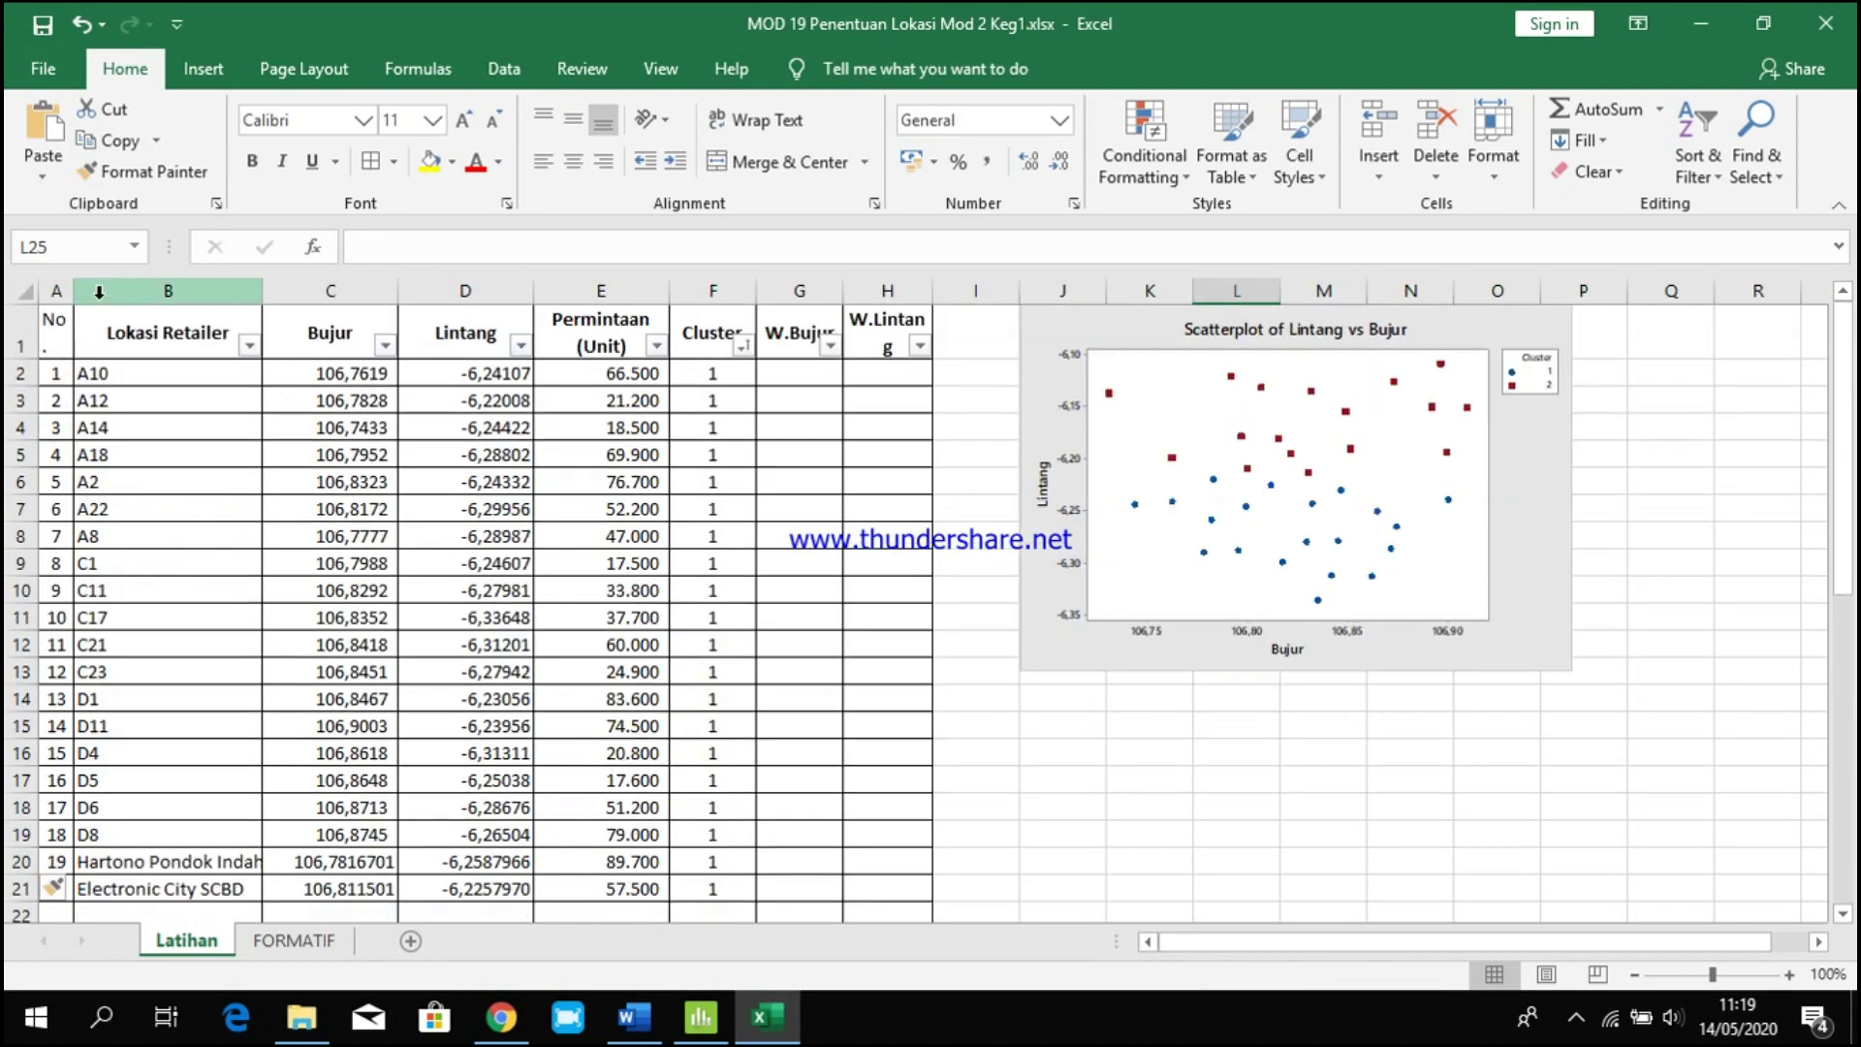
left_click_drag(51, 327, 872, 333)
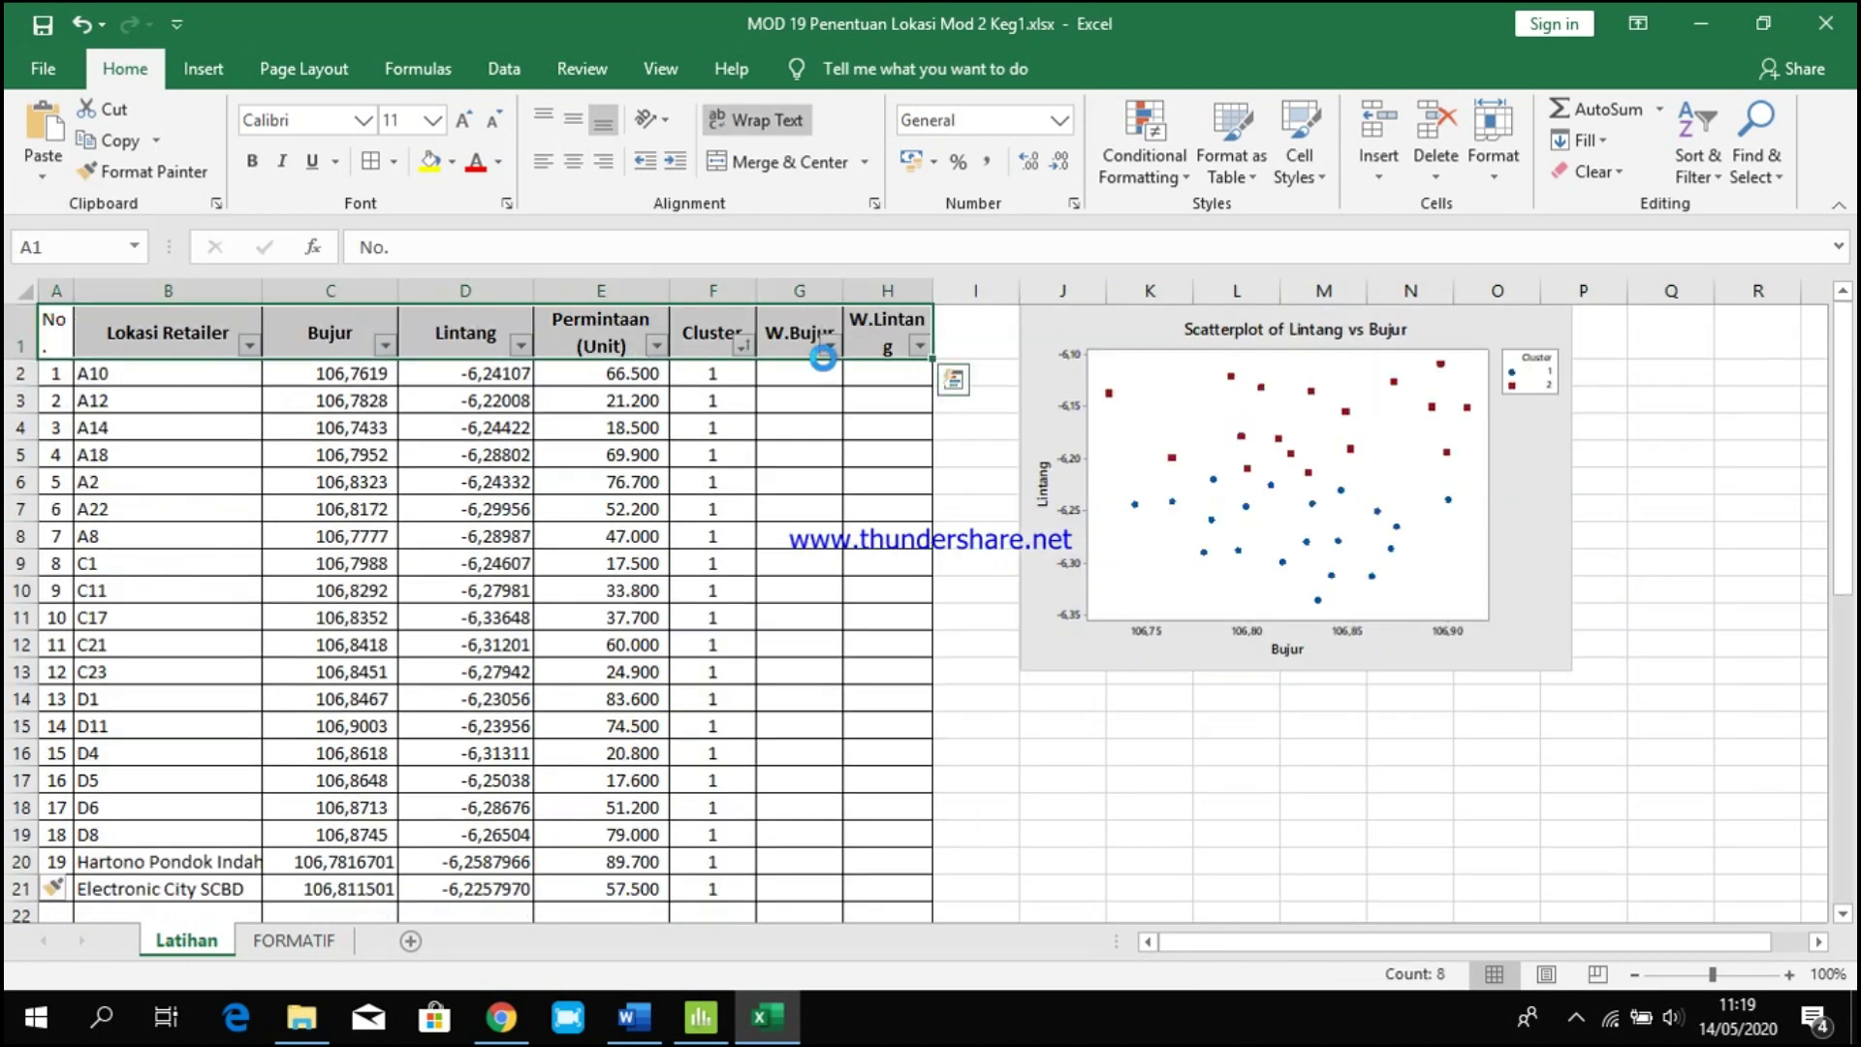
key("ctrl+c")
scroll(291, 798, "down", 5)
left_click(59, 533)
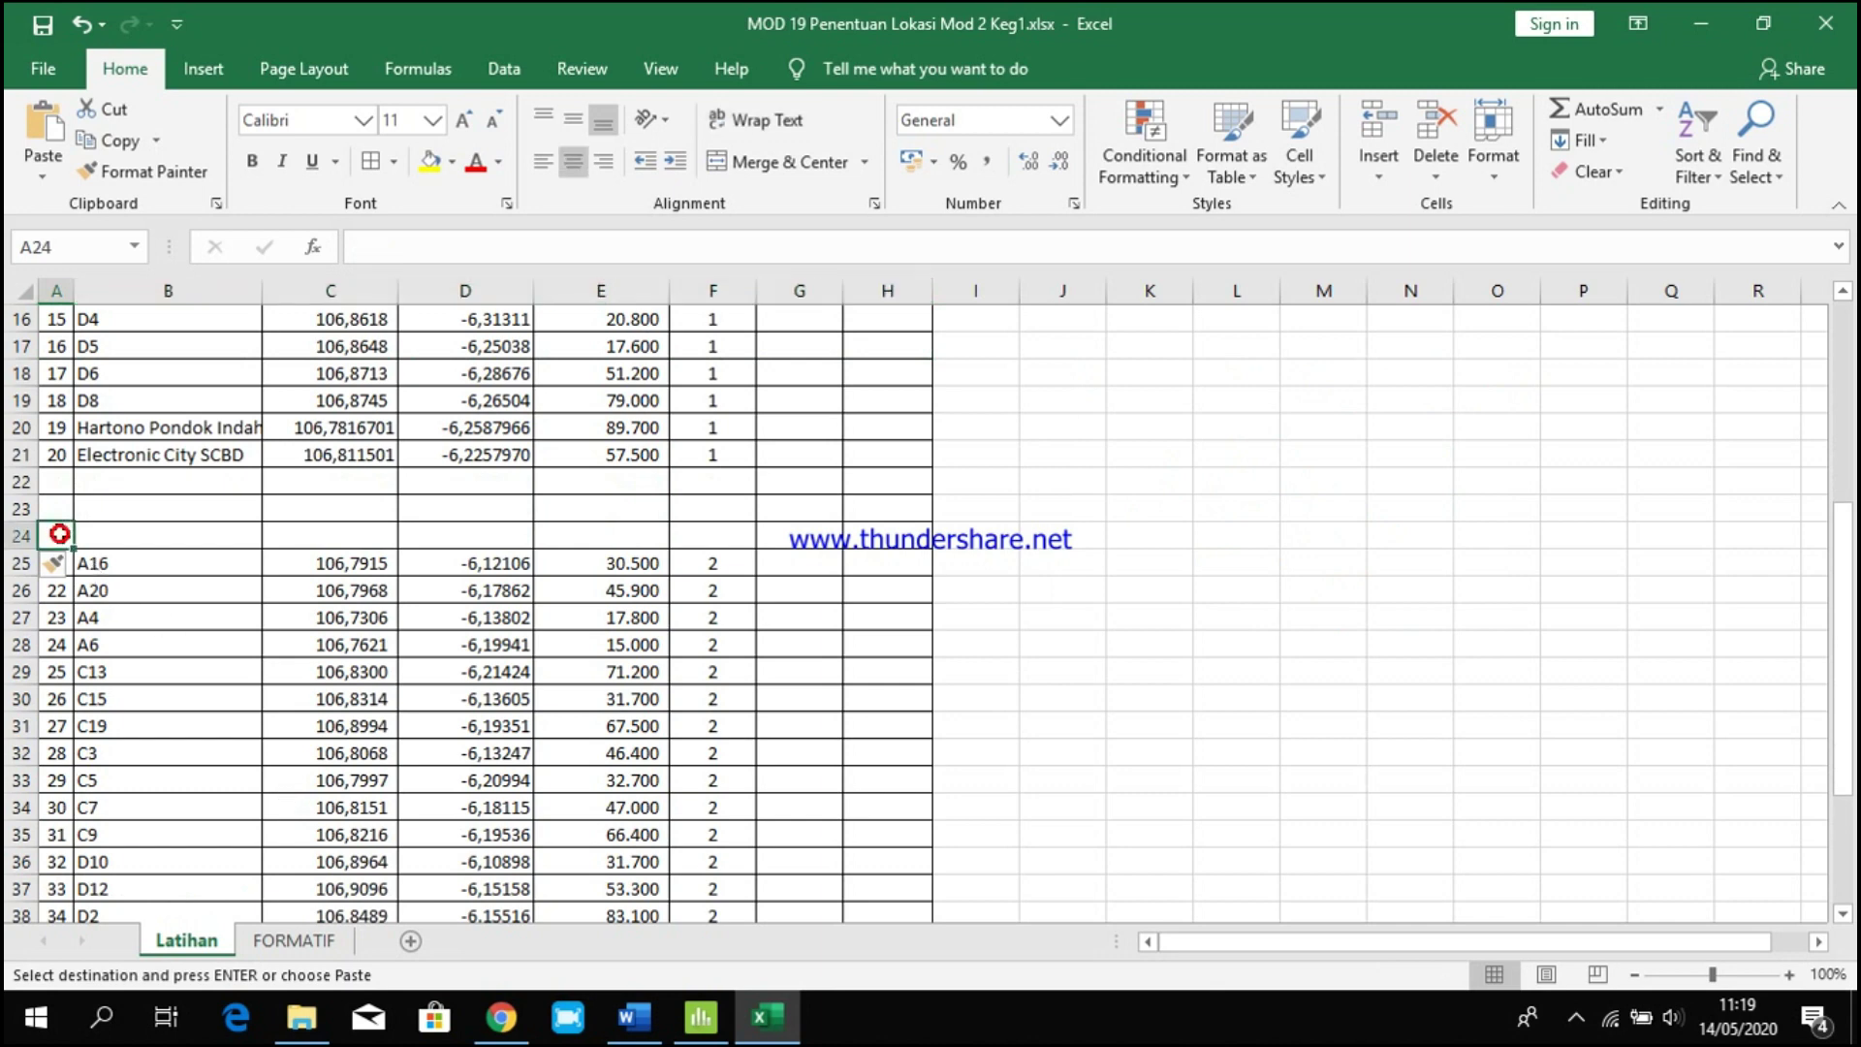
key("ctrl+v")
Autofit the width of column A and look over the separated cluster 1 and cluster 2 tables.
scroll(59, 542, "up", 4)
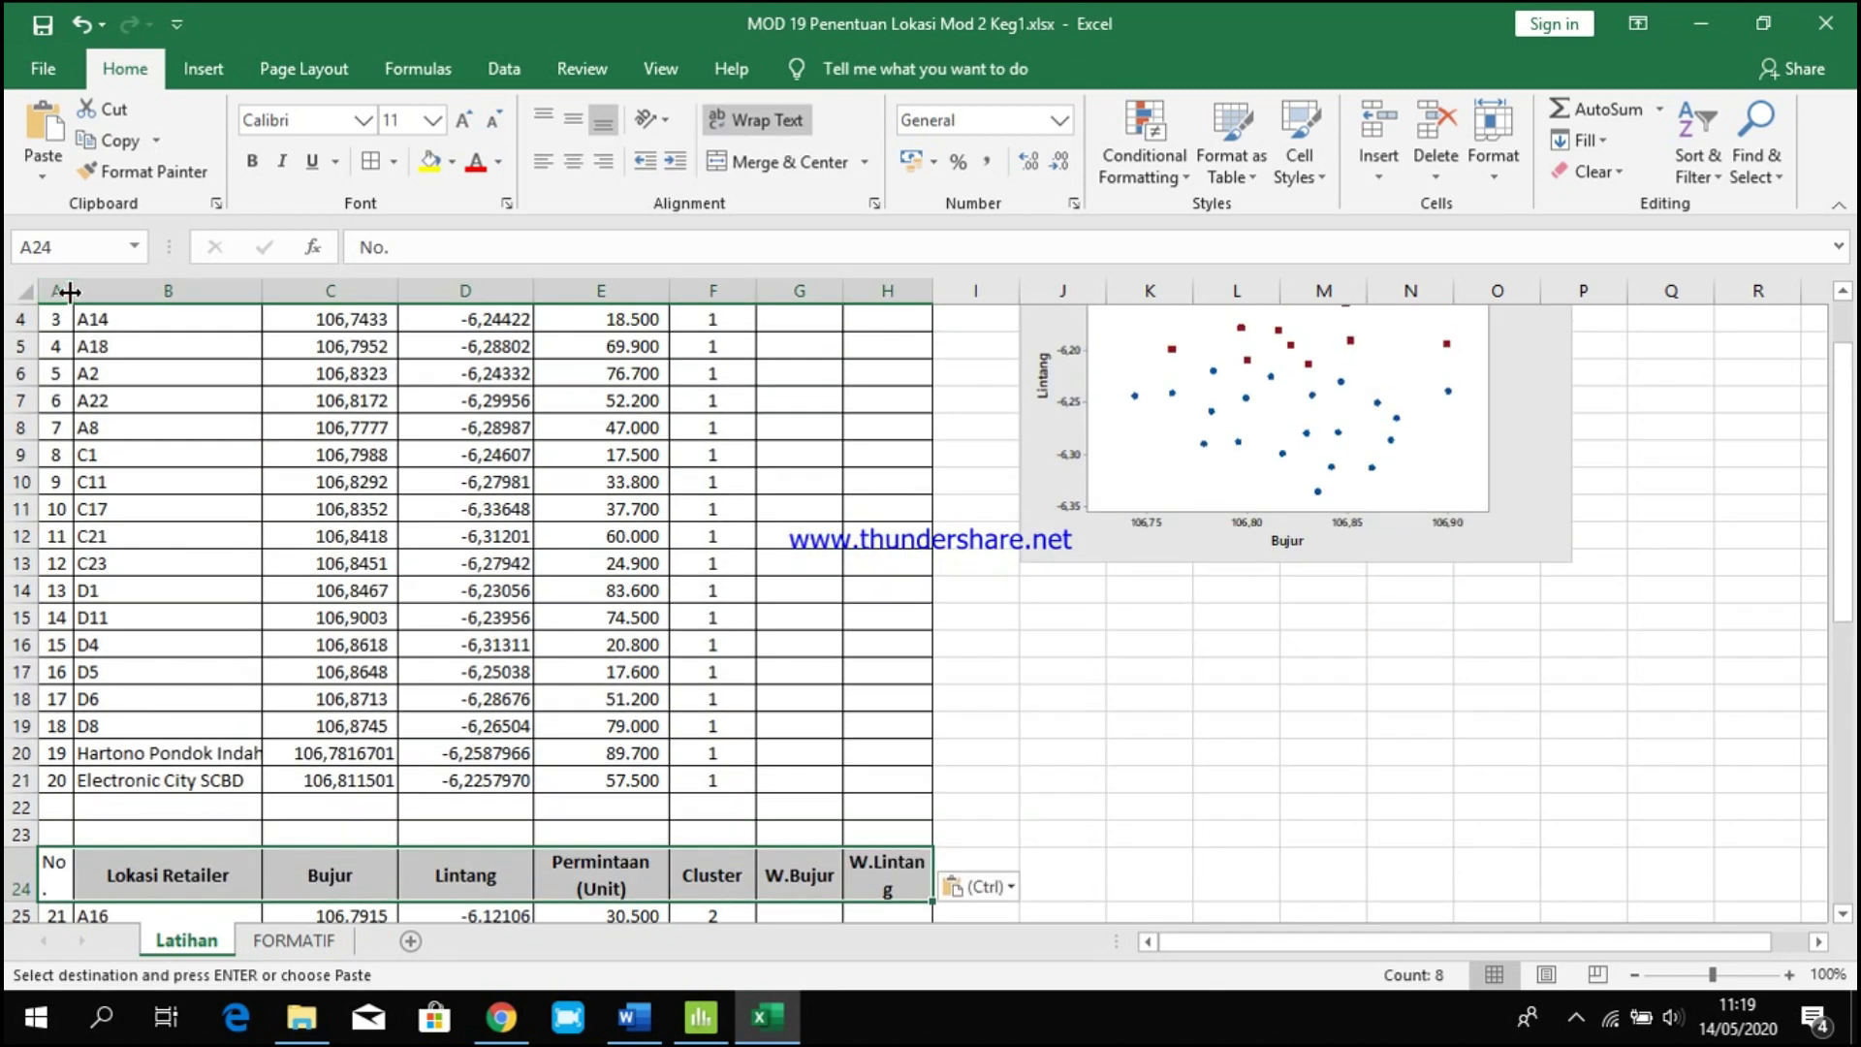
double_click(74, 291)
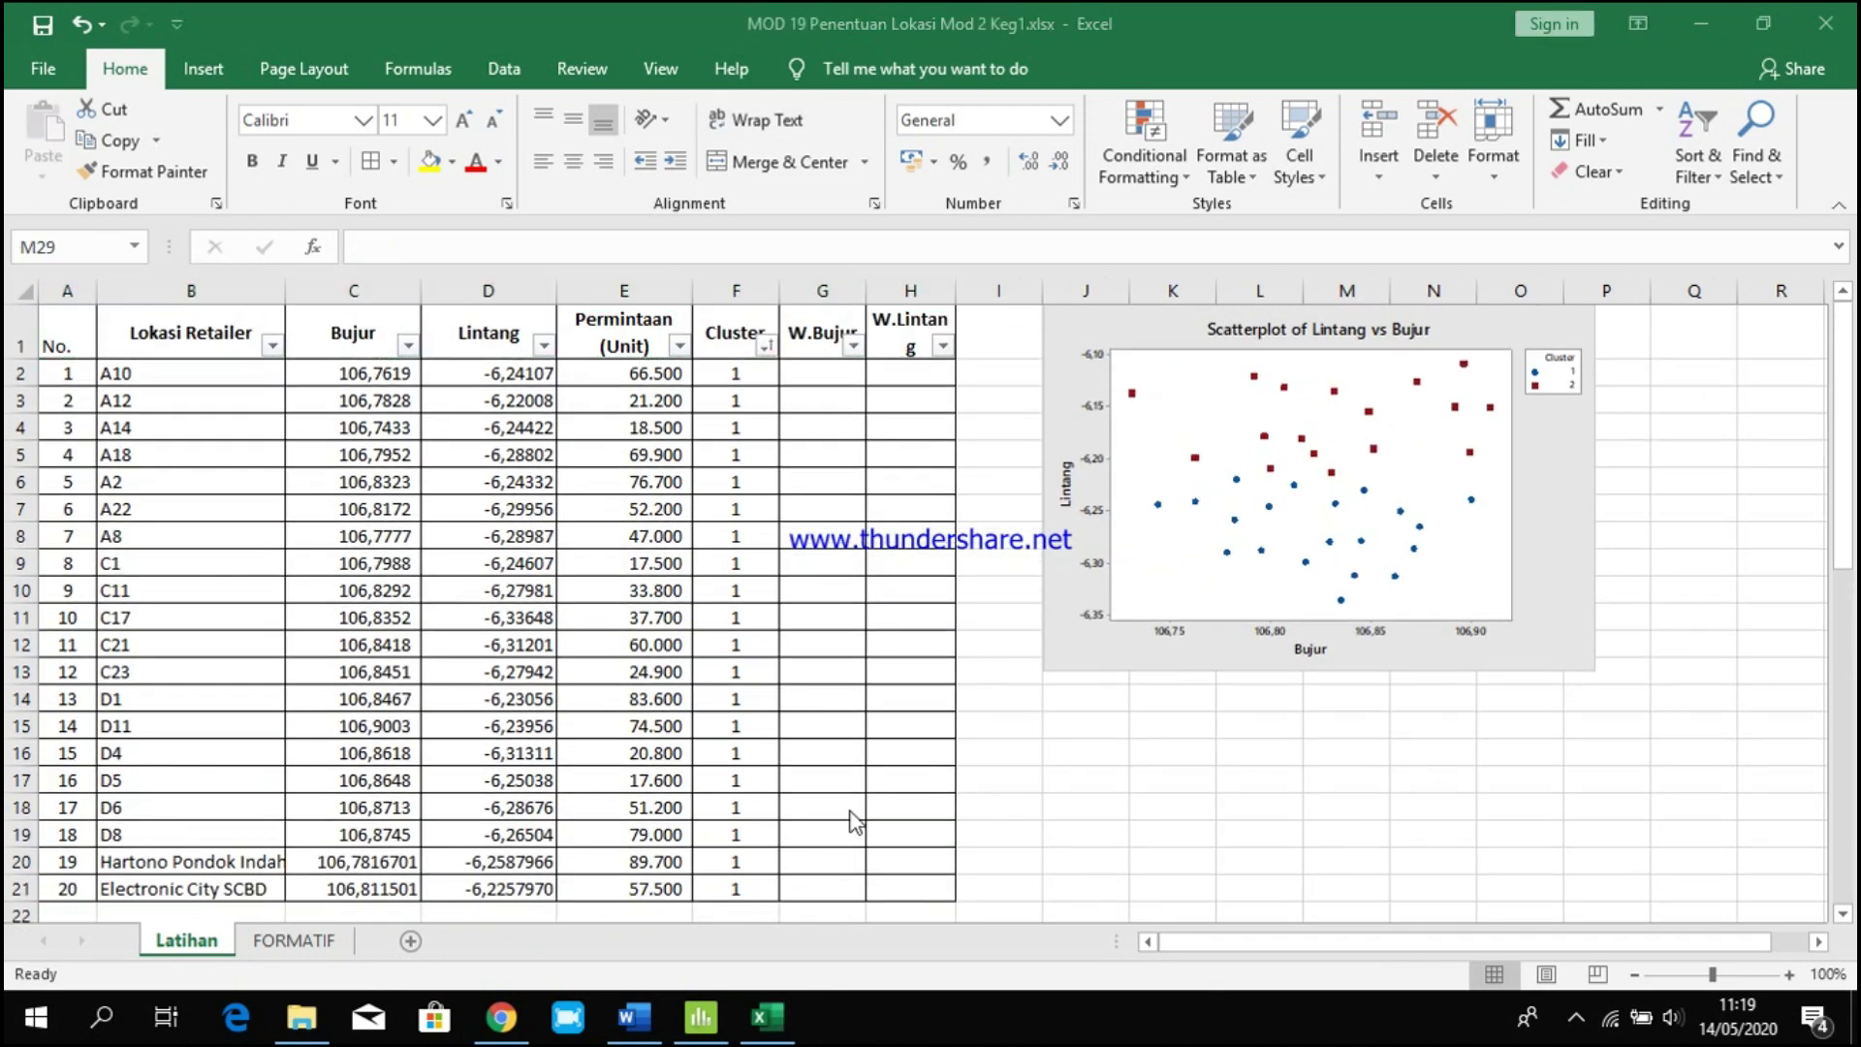
scroll(853, 822, "down", 2)
scroll(882, 865, "up", 2)
scroll(600, 824, "down", 3)
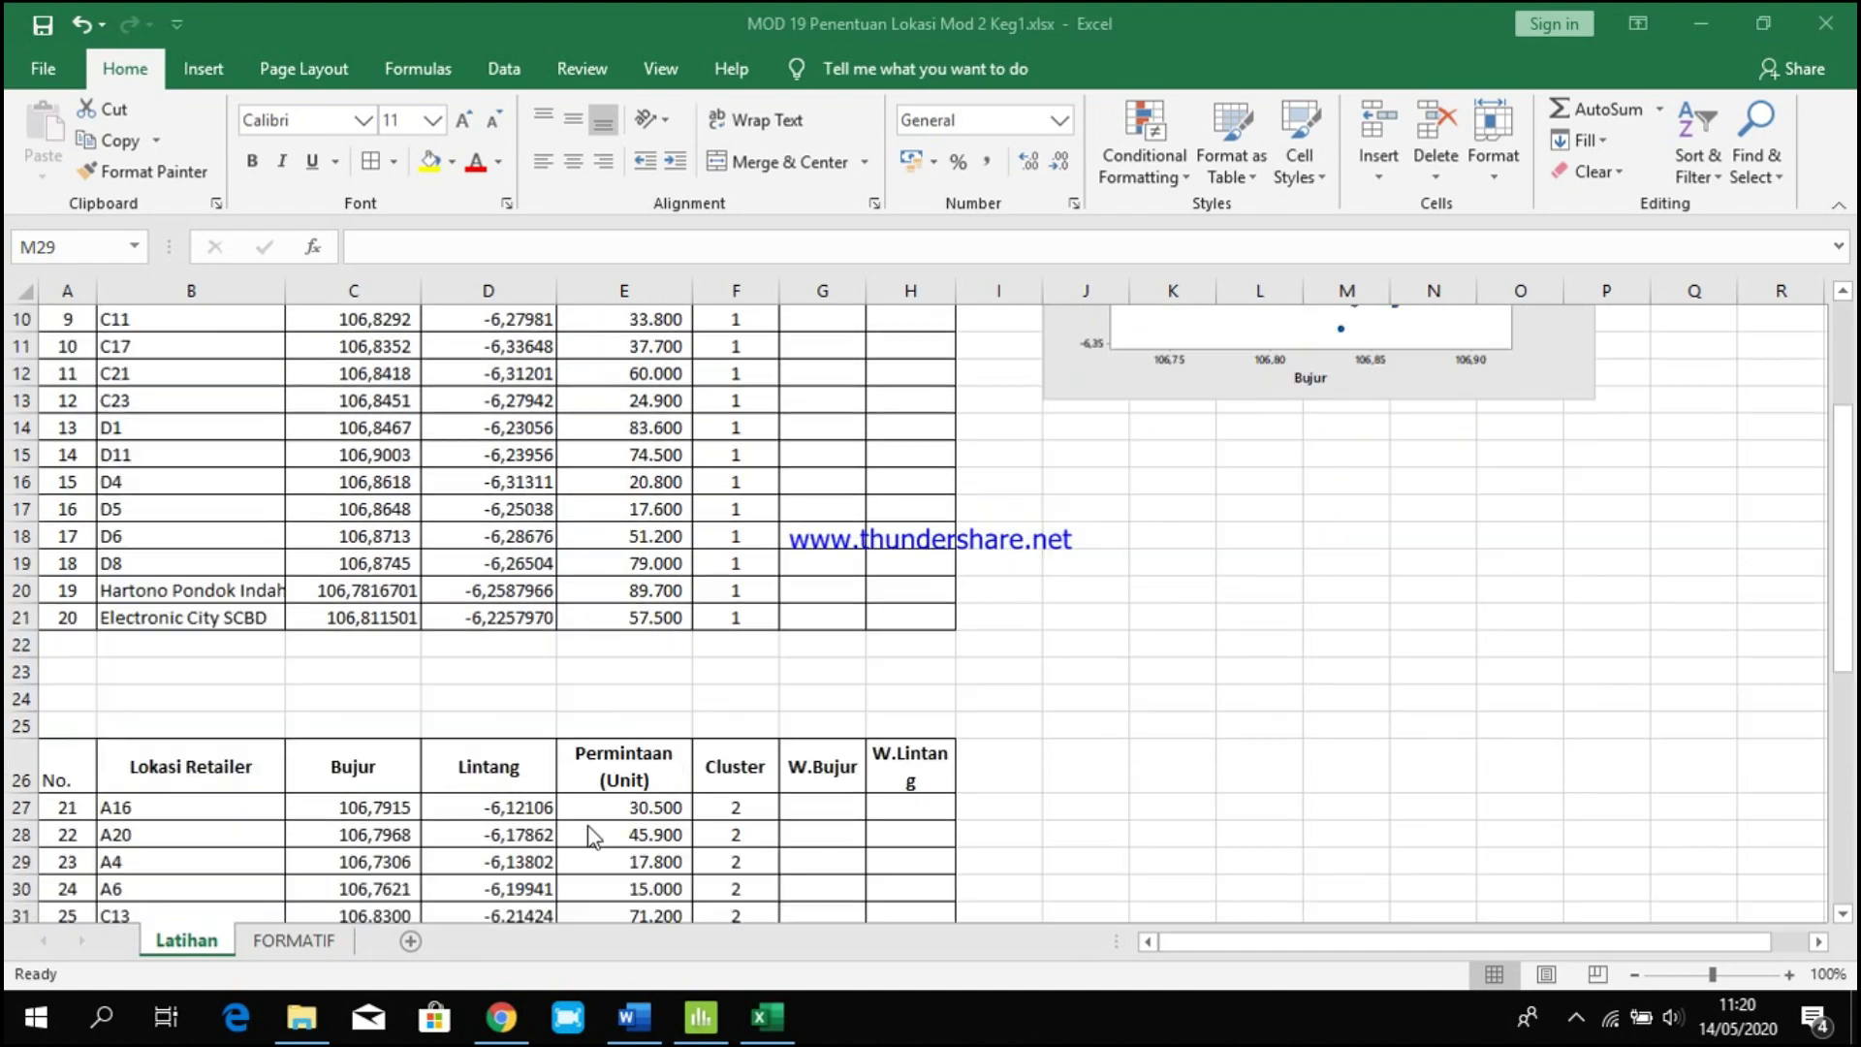
scroll(591, 817, "up", 3)
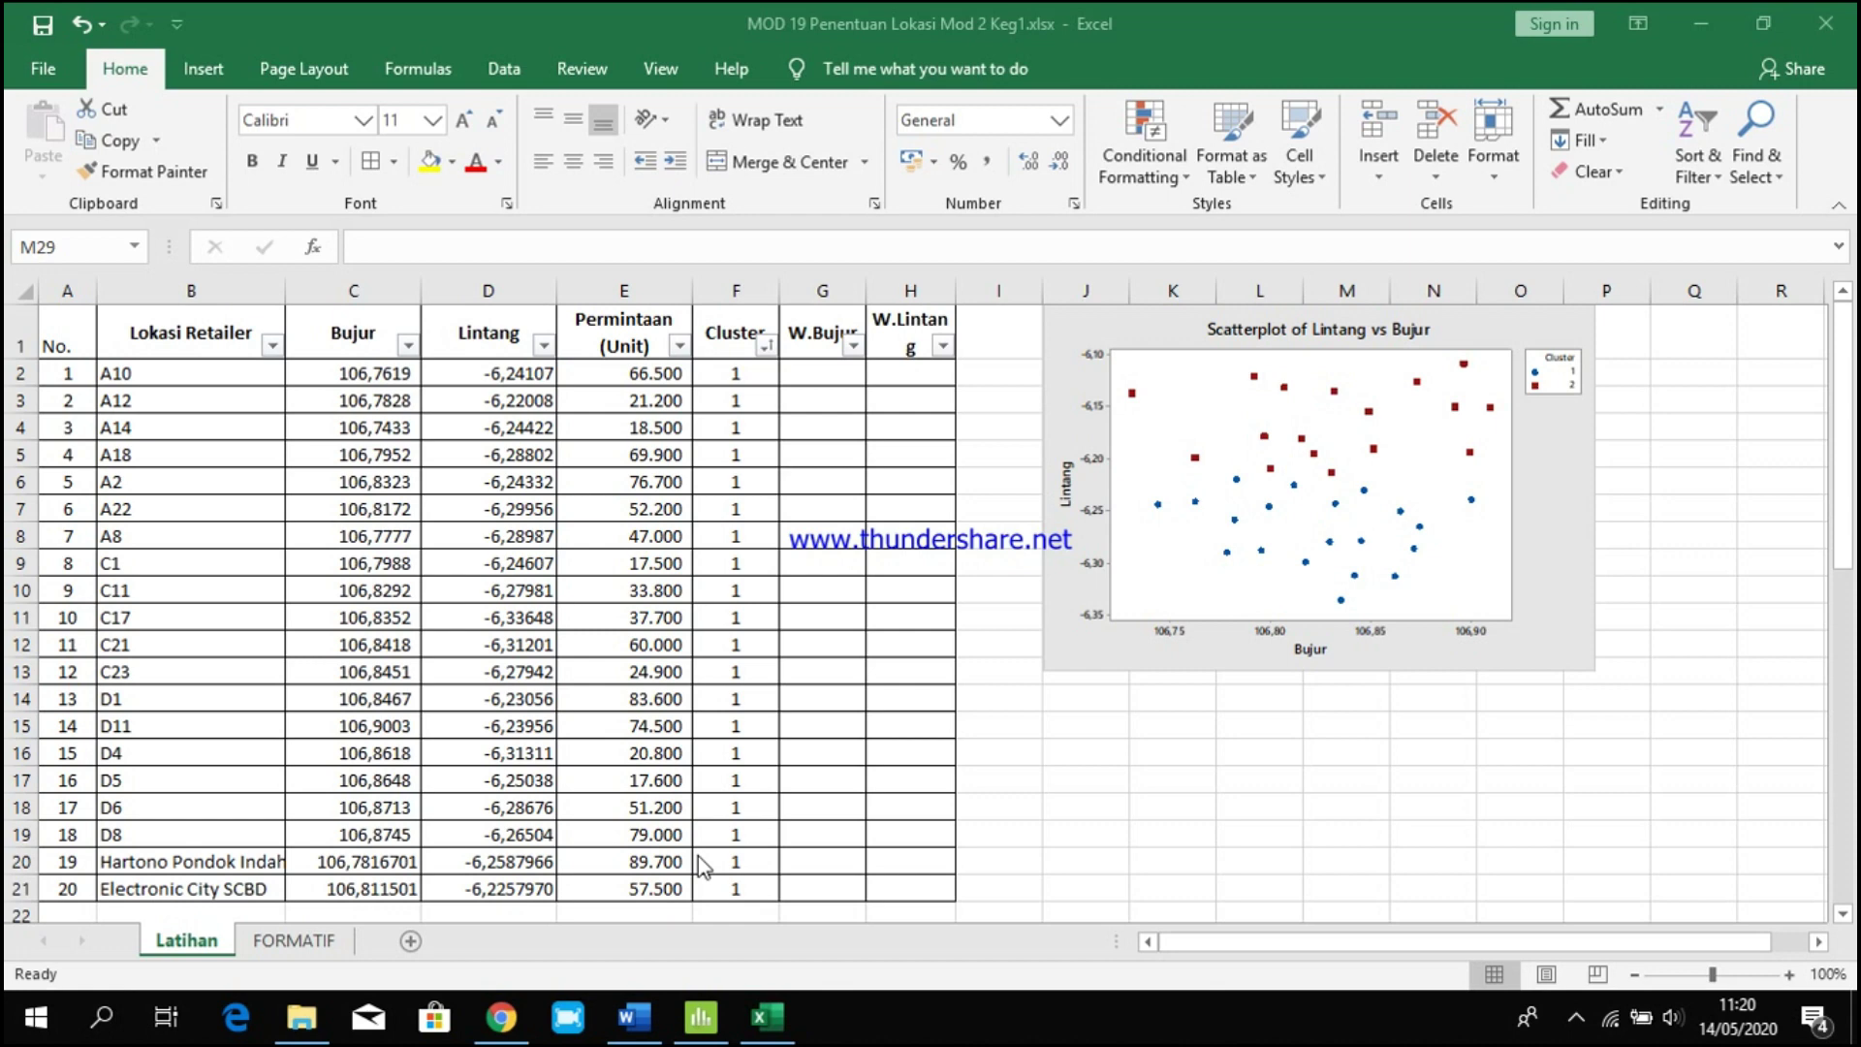
Enter the formula =C2*E2 in G2 under W.Bujur to weight the longitude by demand.
left_click(822, 341)
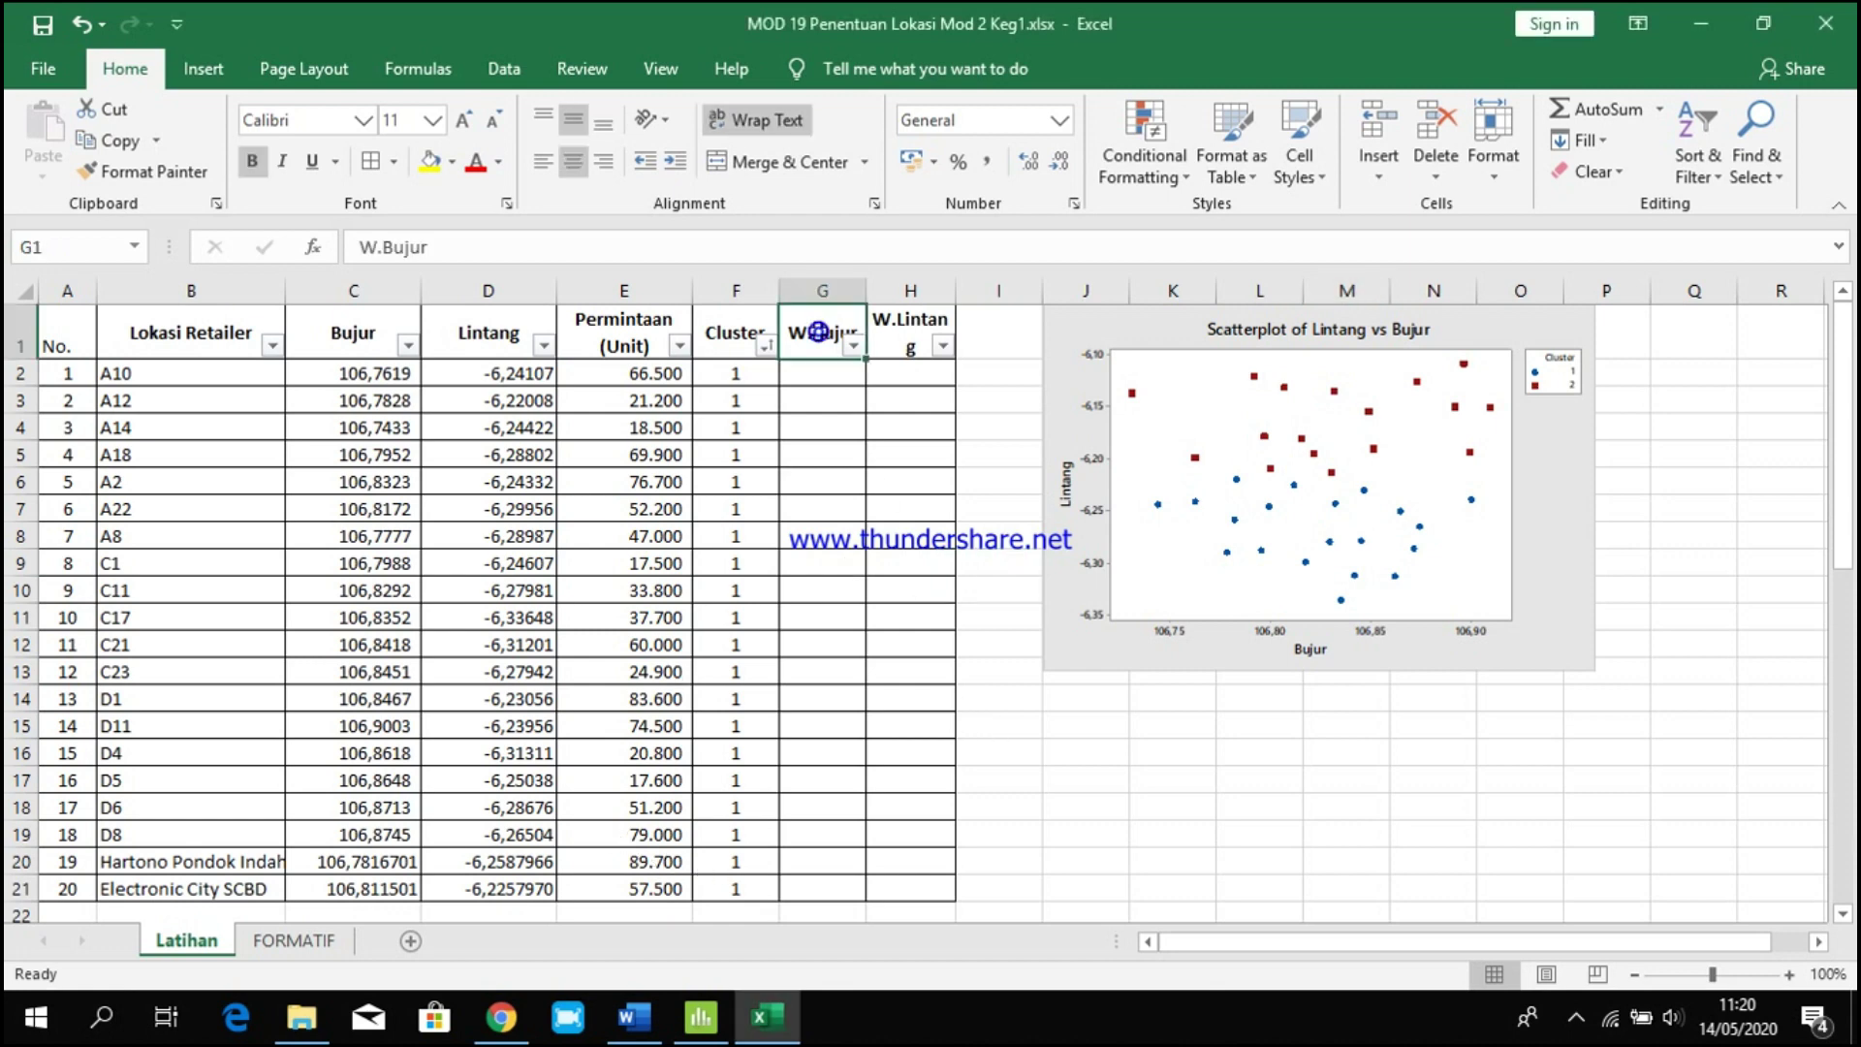
left_click(902, 349)
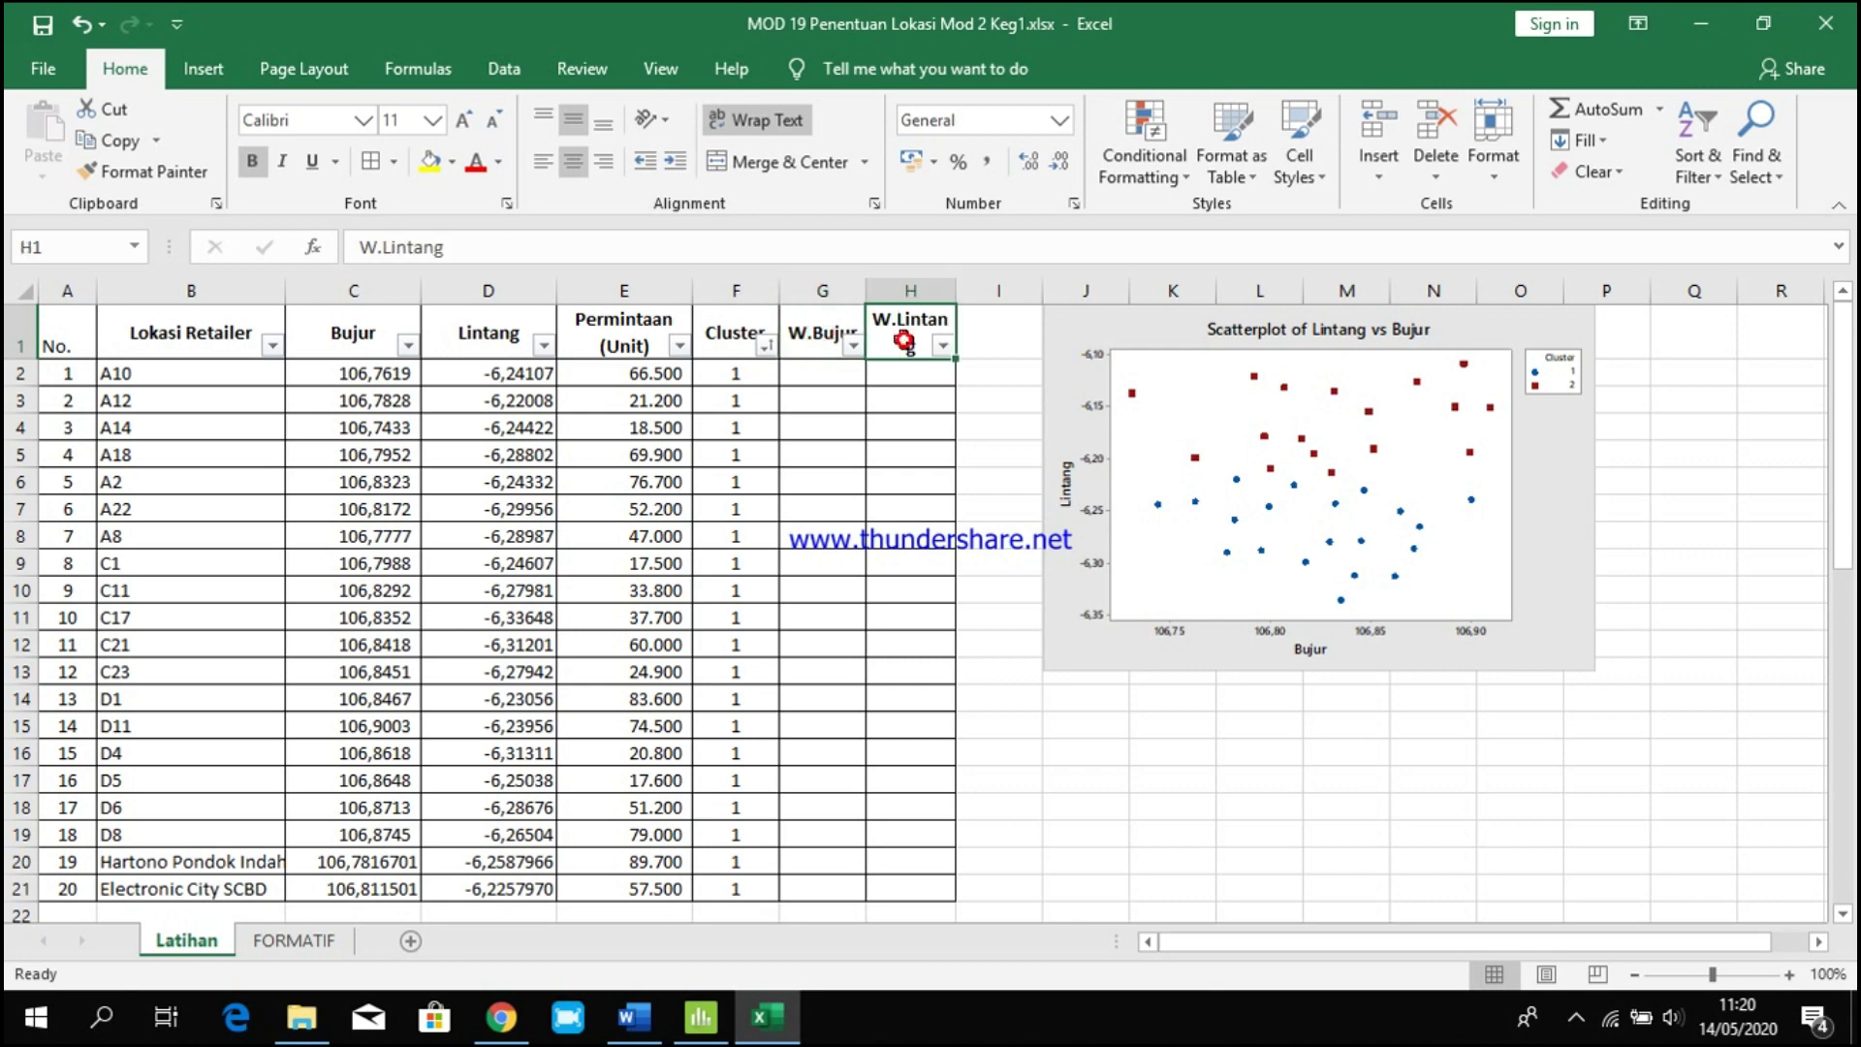
left_click(817, 375)
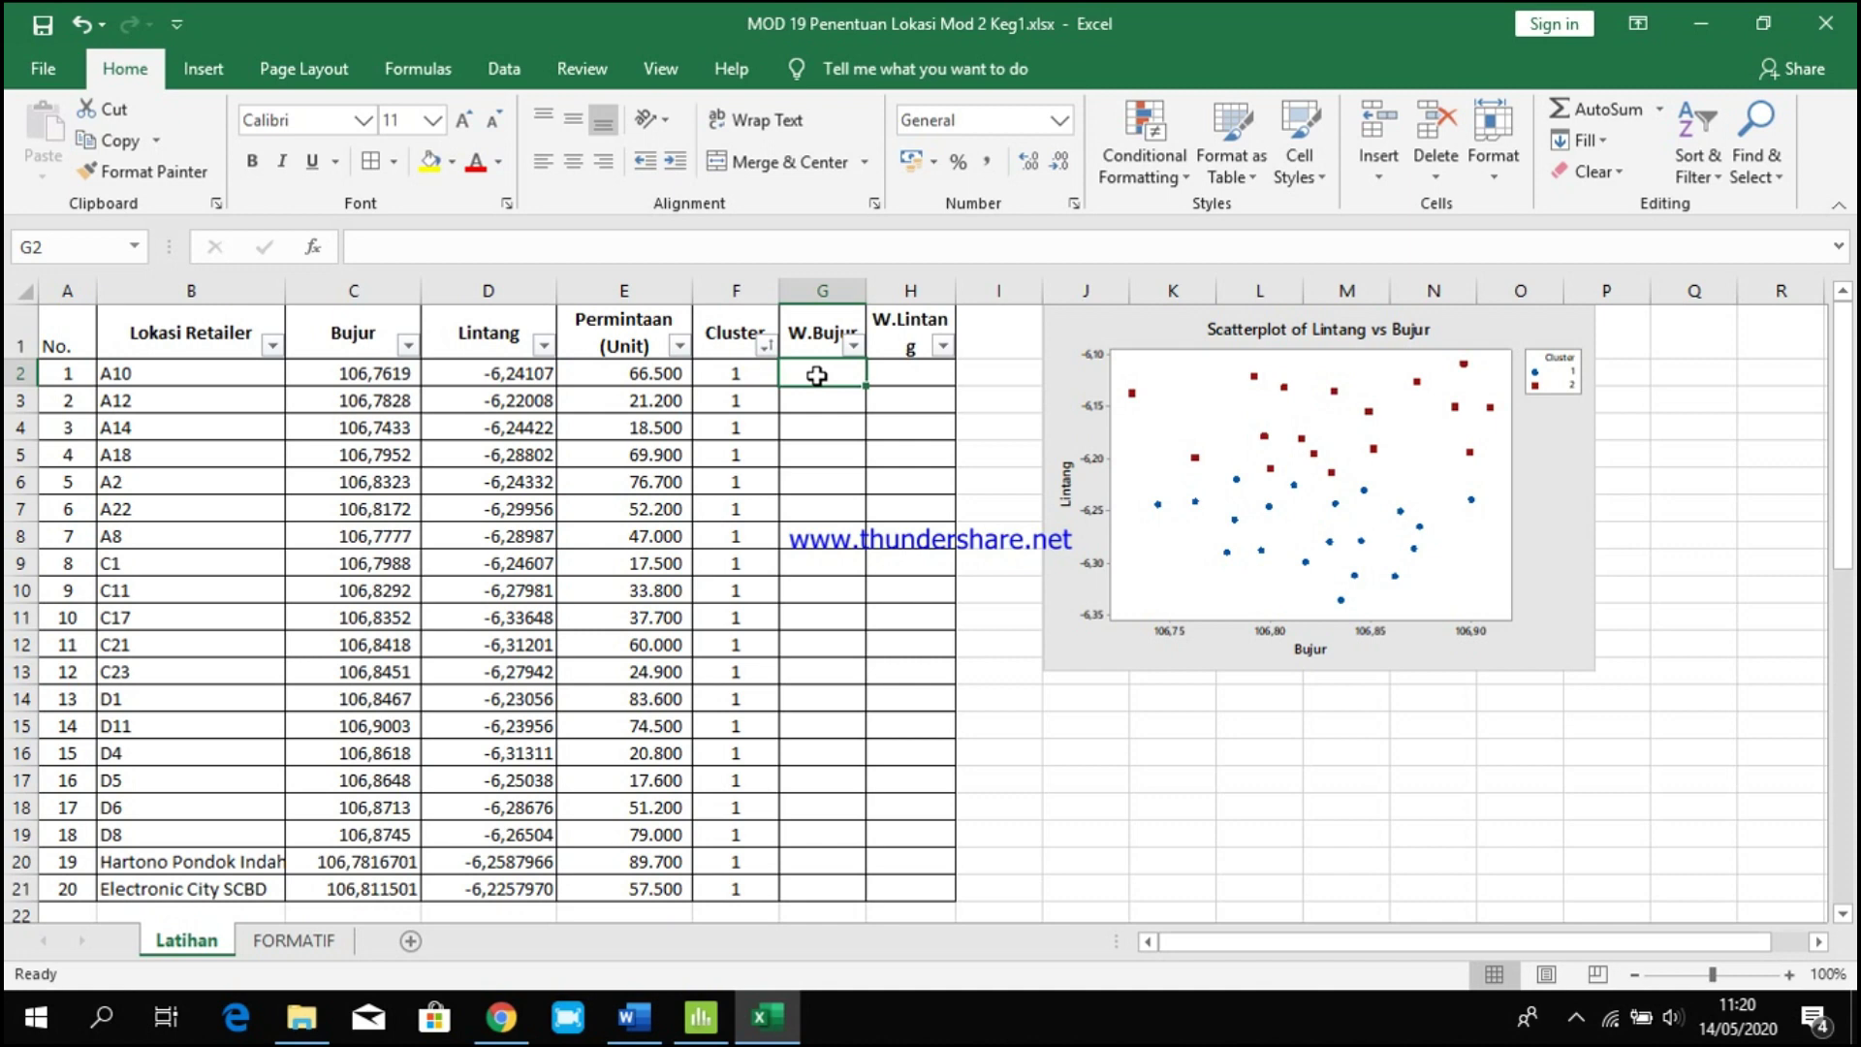
type("=")
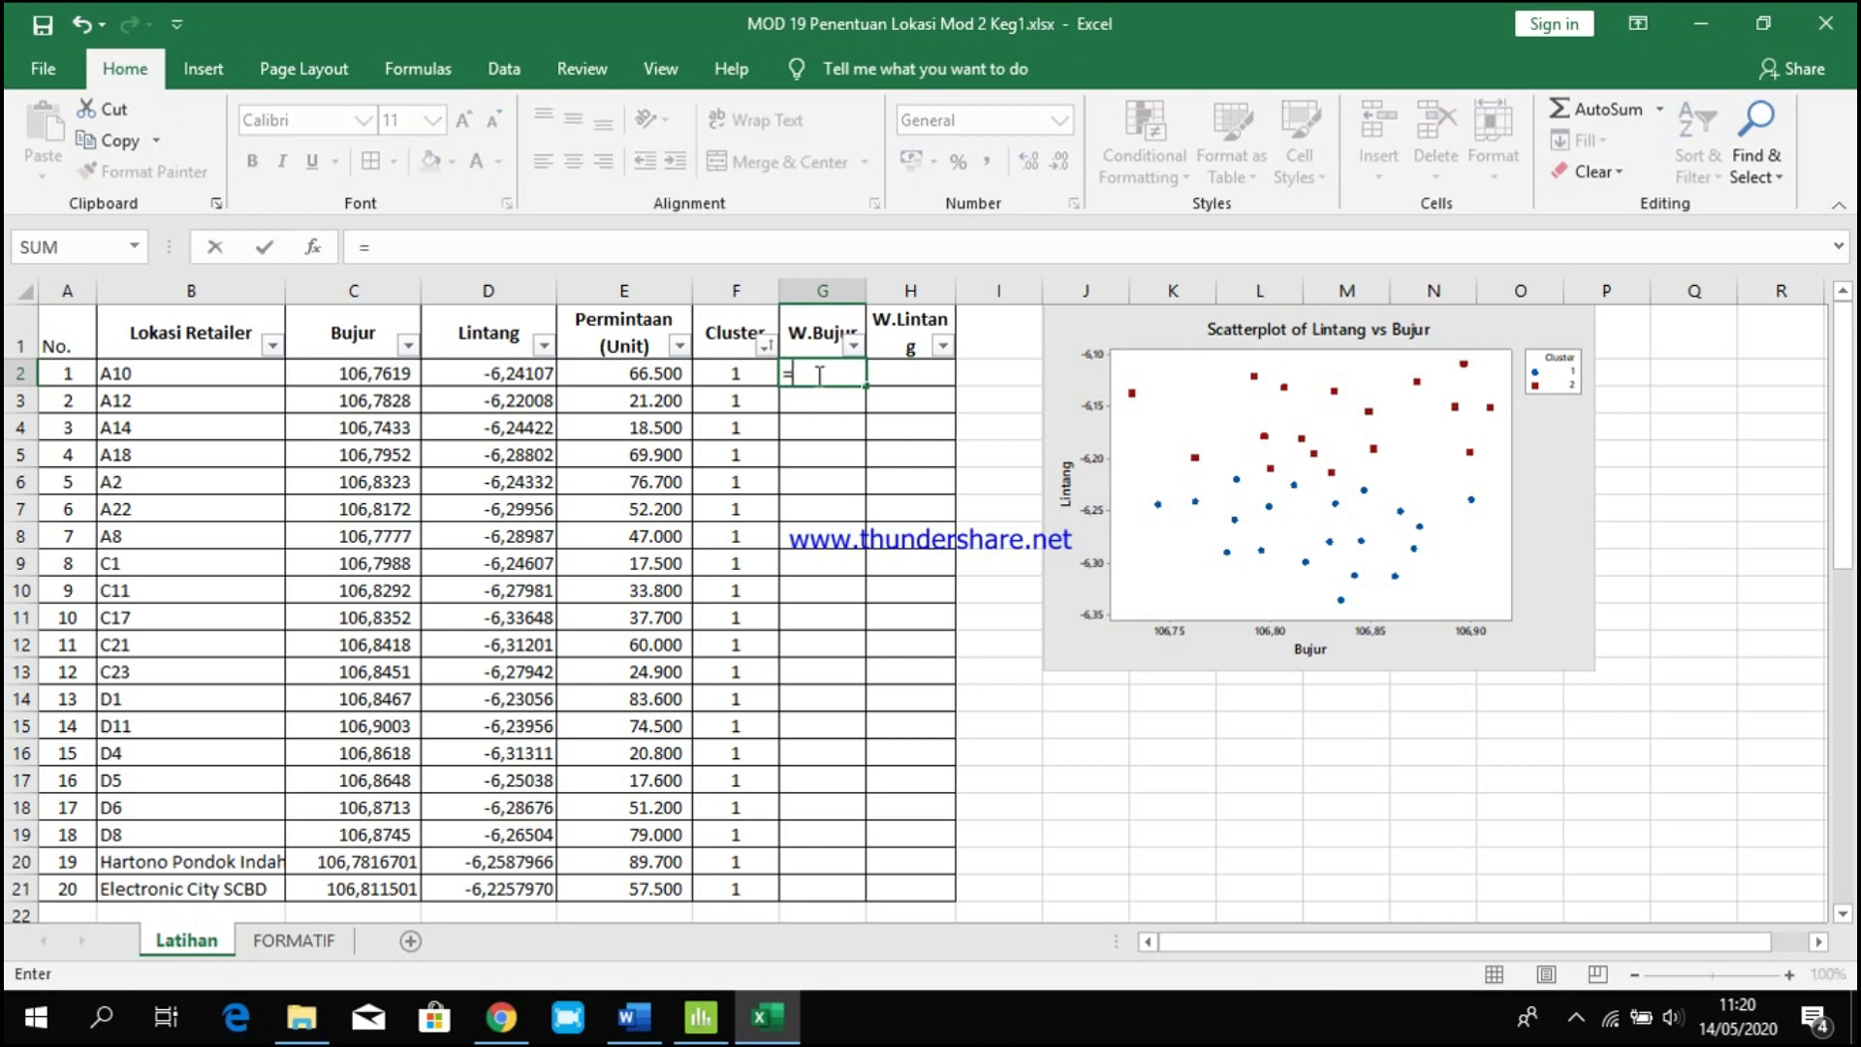
left_click(338, 378)
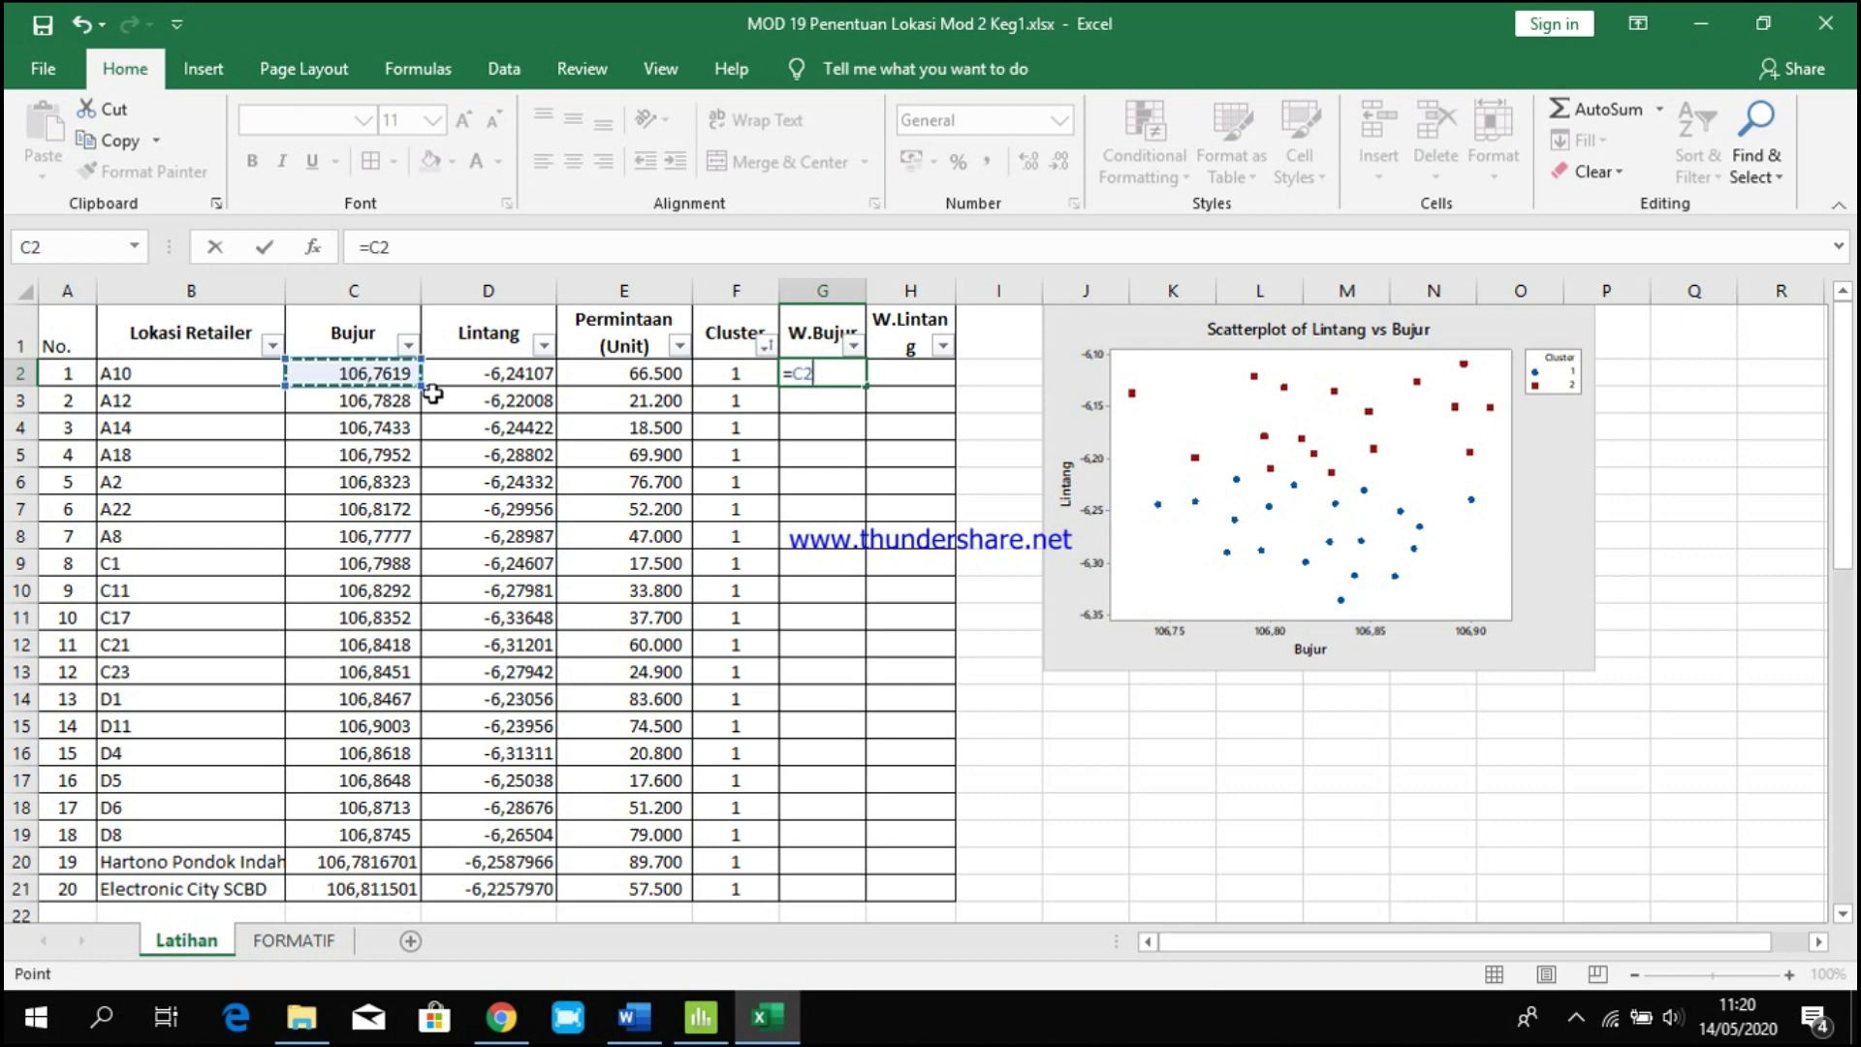
type("*")
left_click(614, 374)
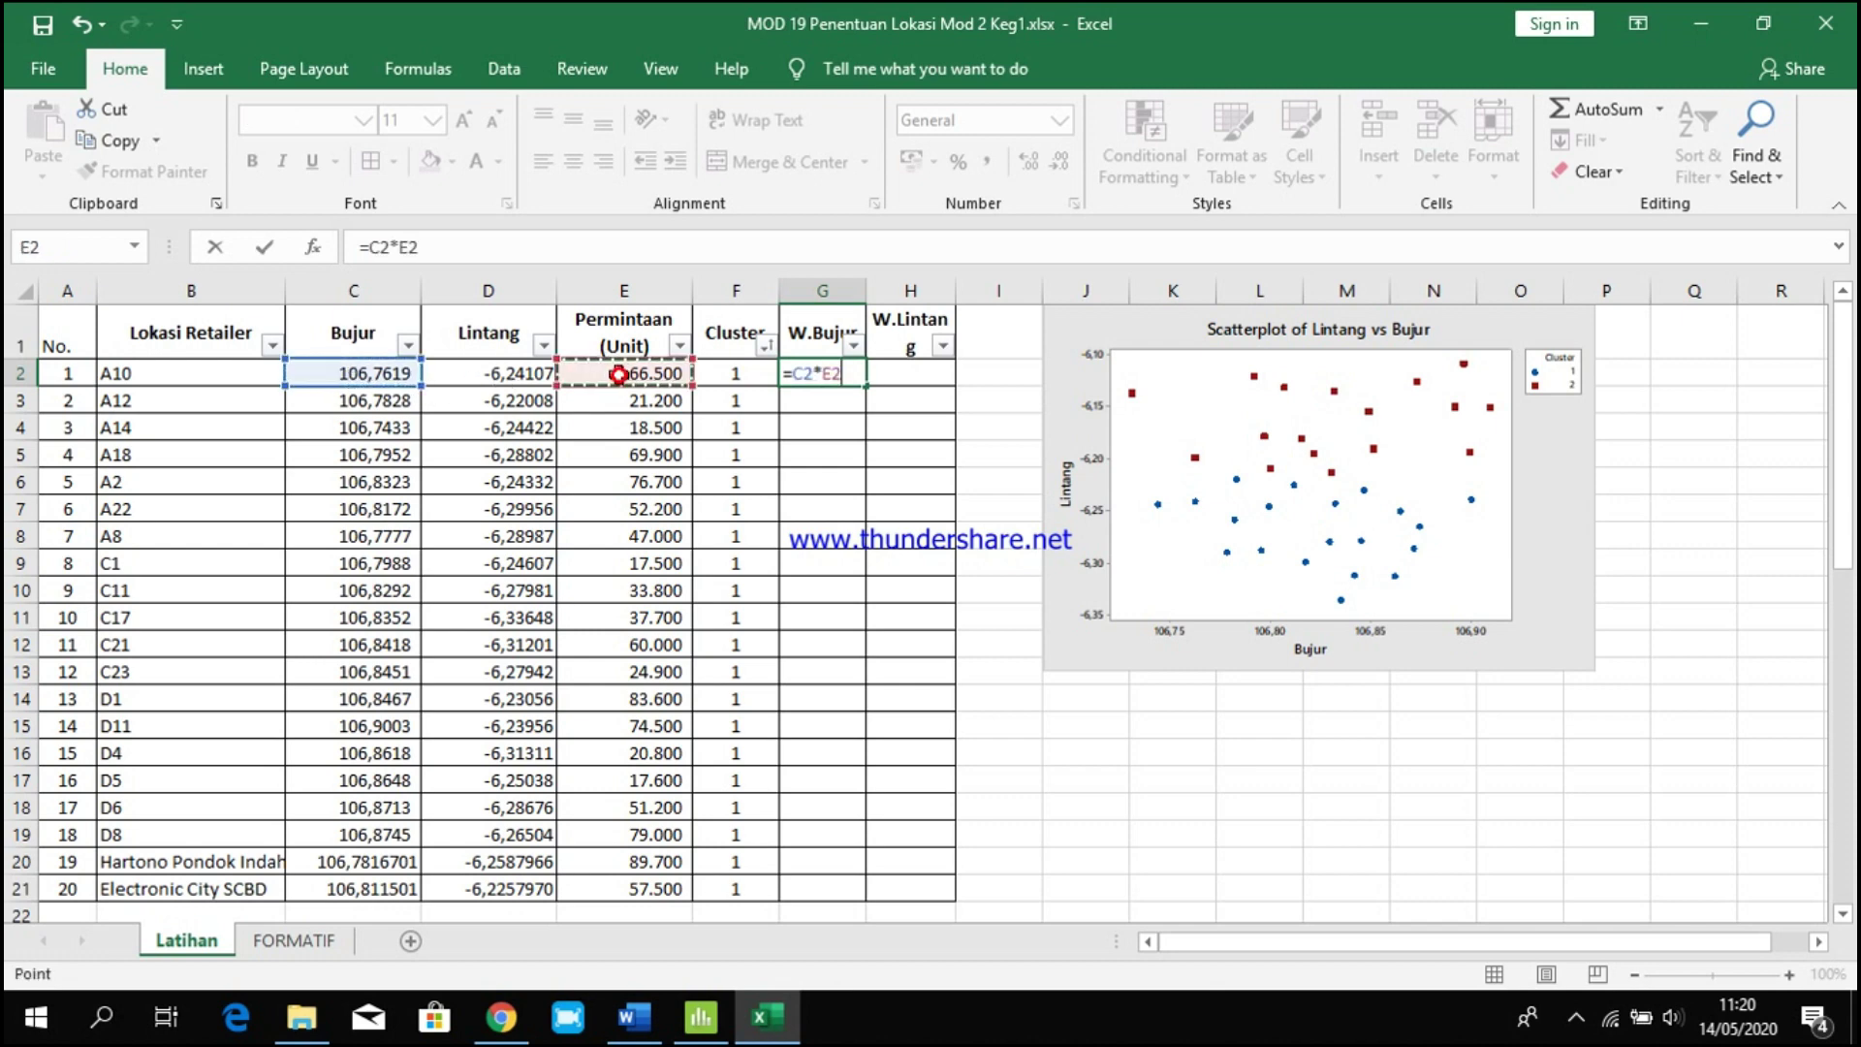
key("Return")
Enter the formula =D2*E2 in H2 under W.Lintang to weight the latitude by demand.
left_click(892, 372)
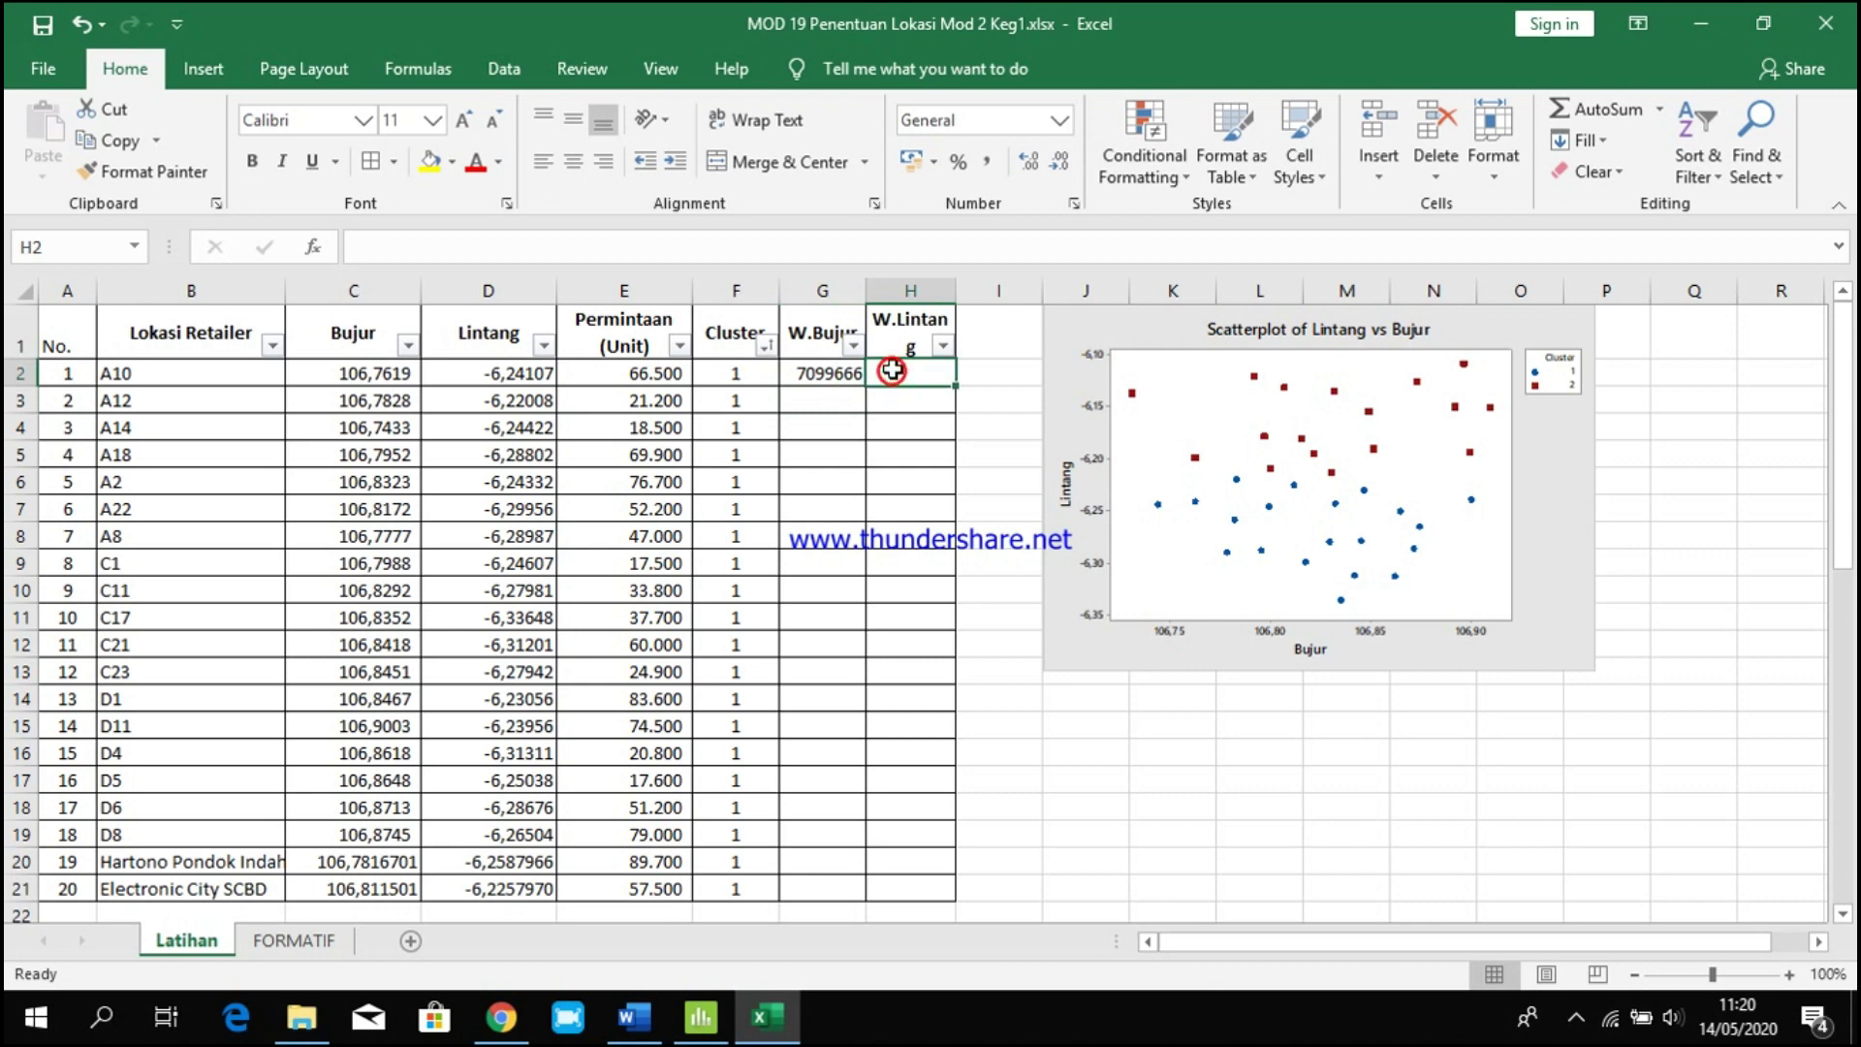
type("=")
left_click(503, 373)
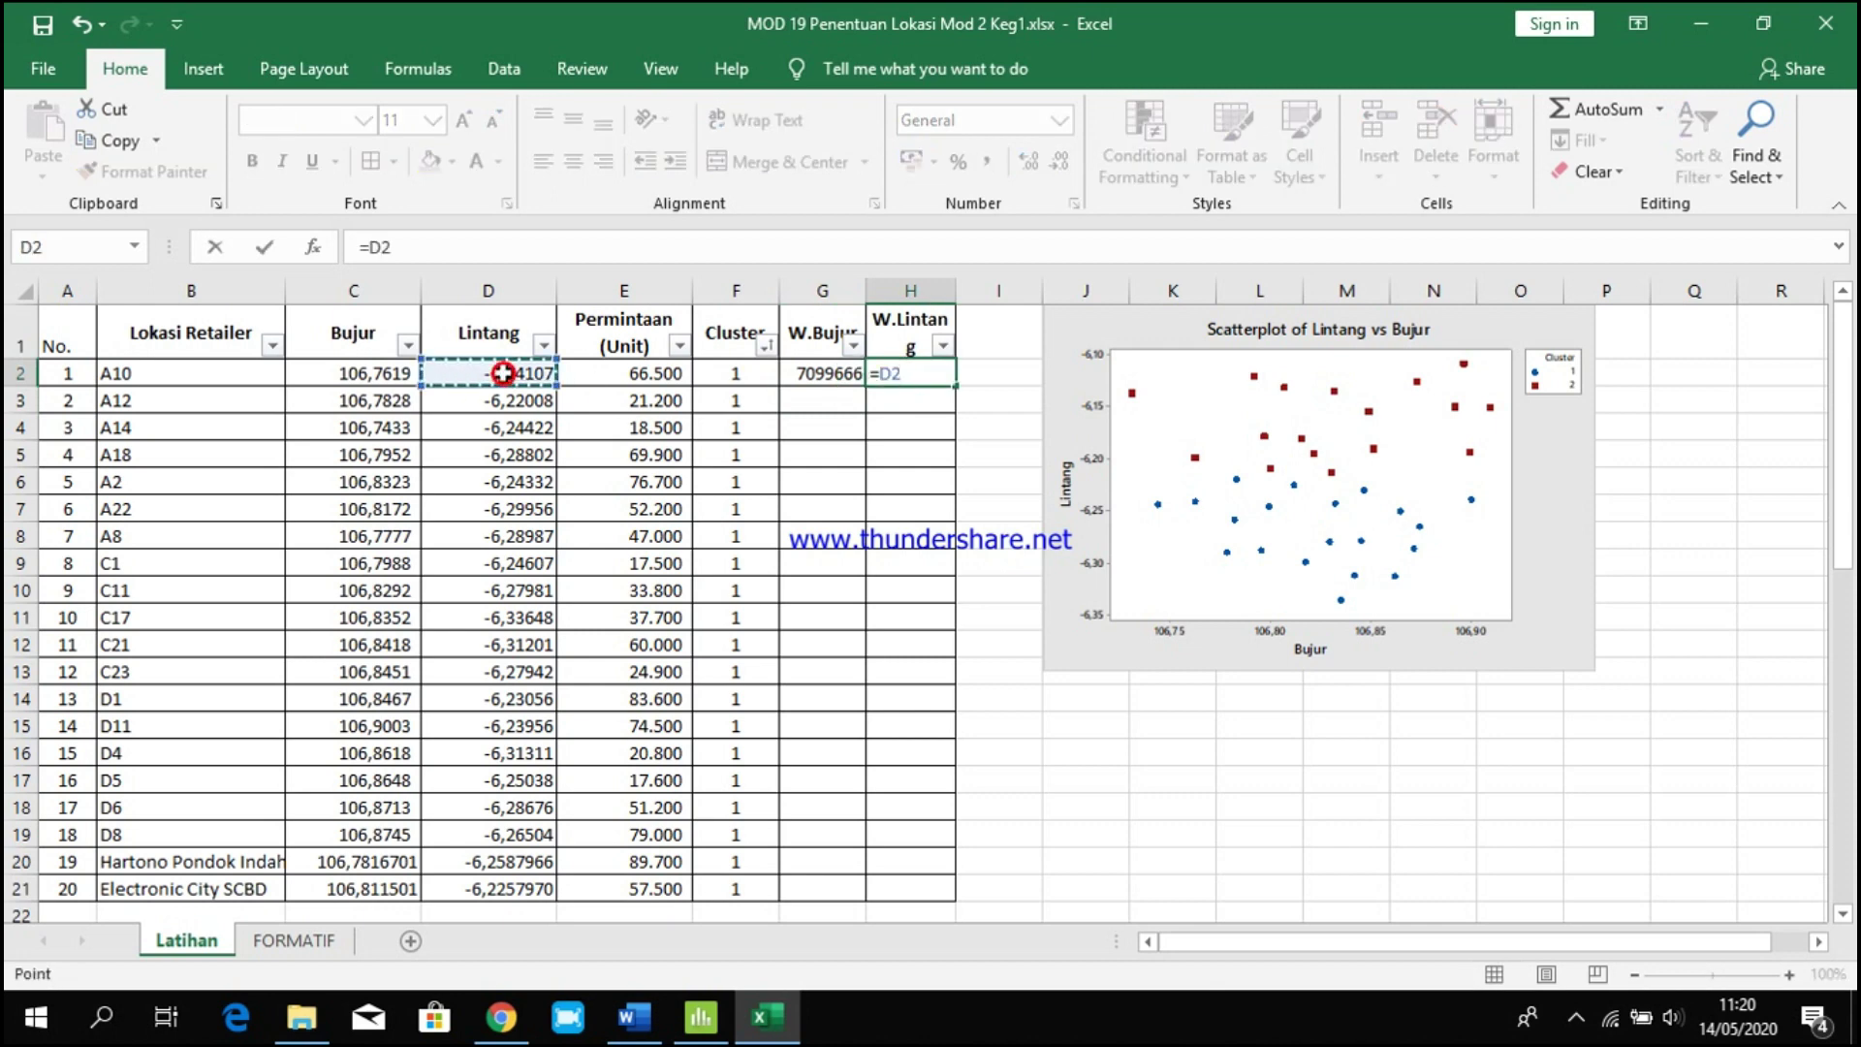
type("*")
left_click(619, 381)
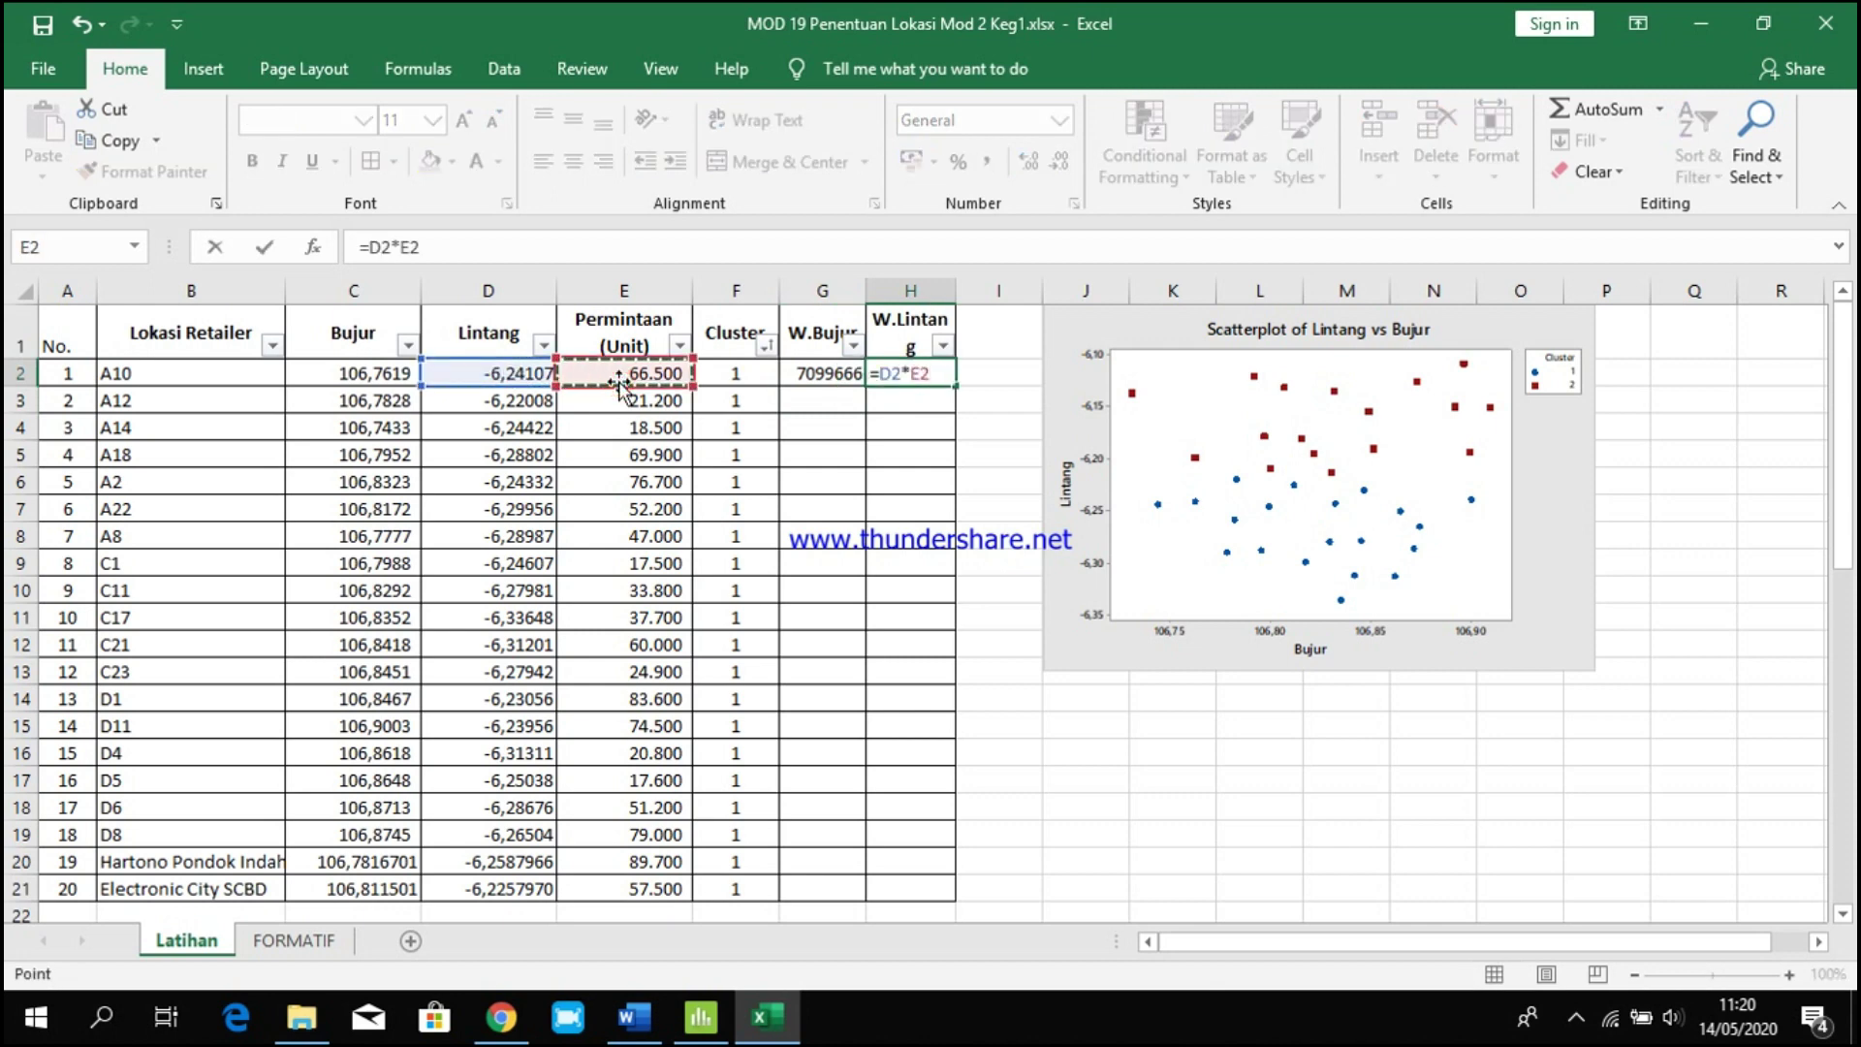
key("Return")
Fill the W.Bujur and W.Lintang formulas from G2 and H2 down through row 21 of the cluster 1 table.
left_click(845, 376)
double_click(863, 385)
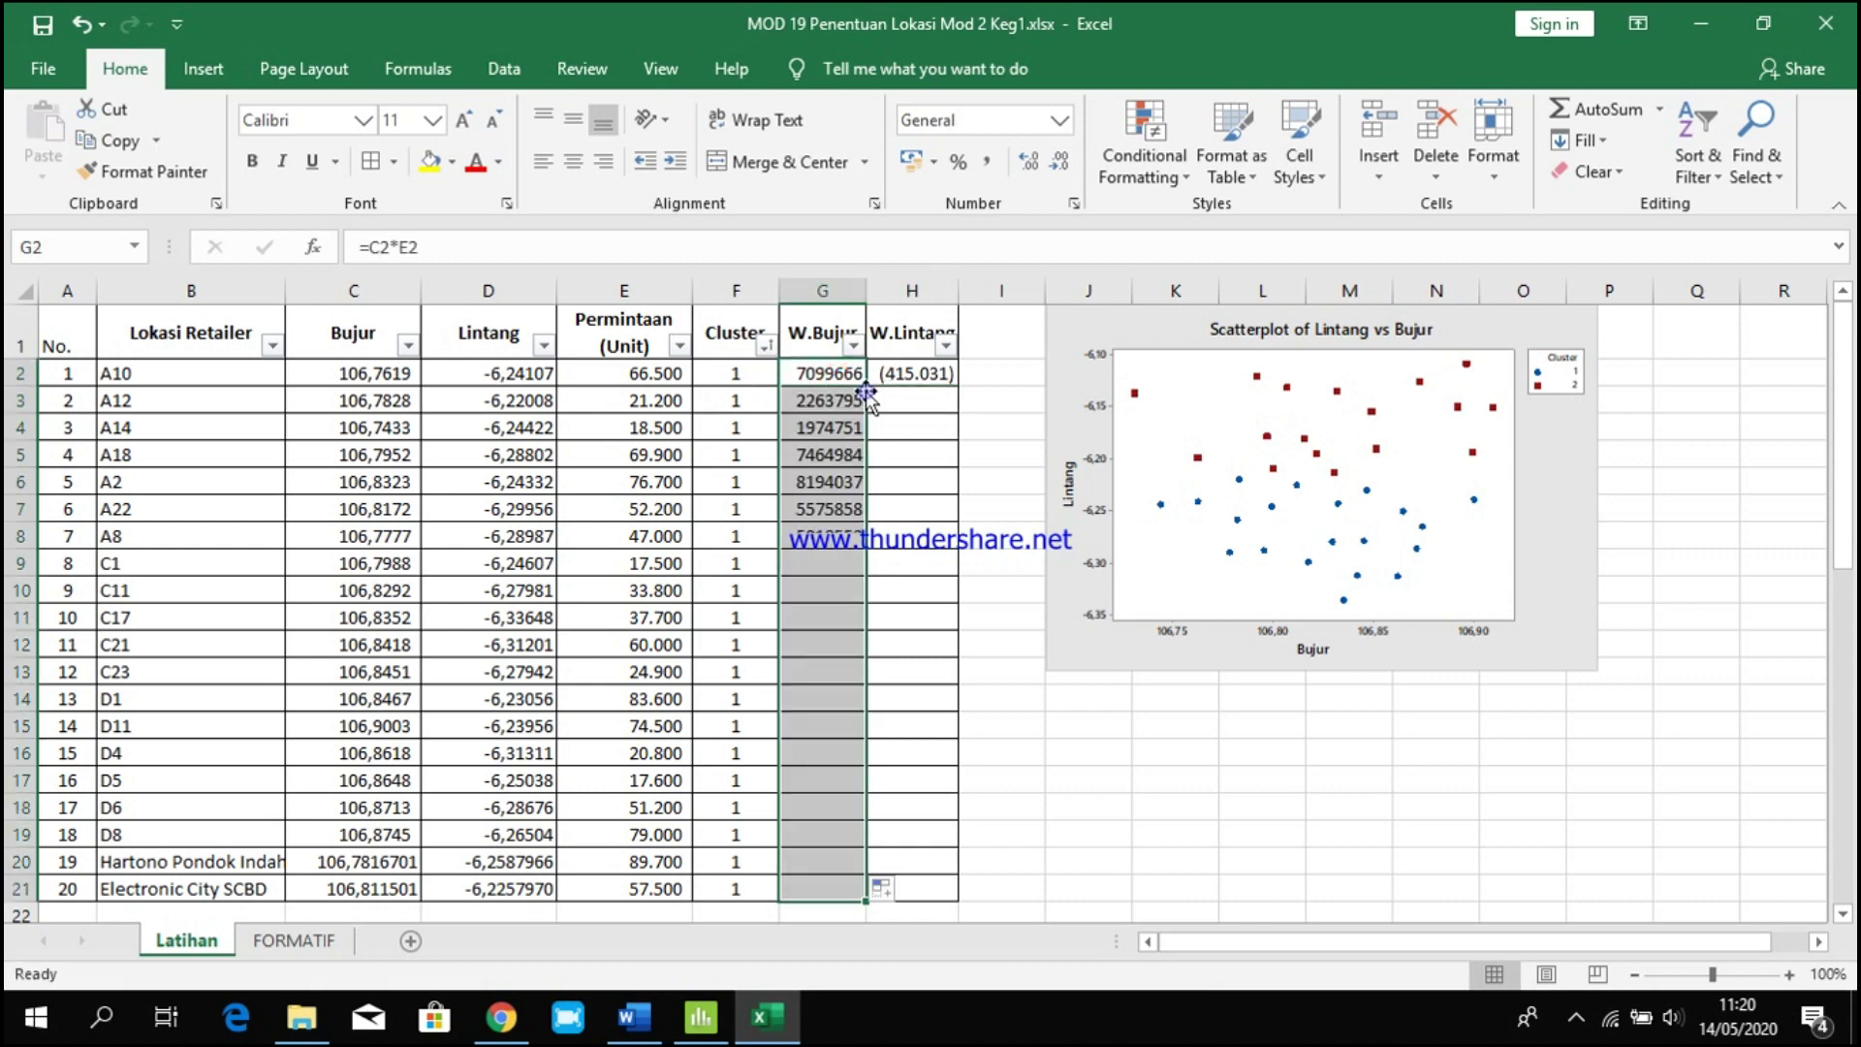
left_click(916, 376)
double_click(957, 386)
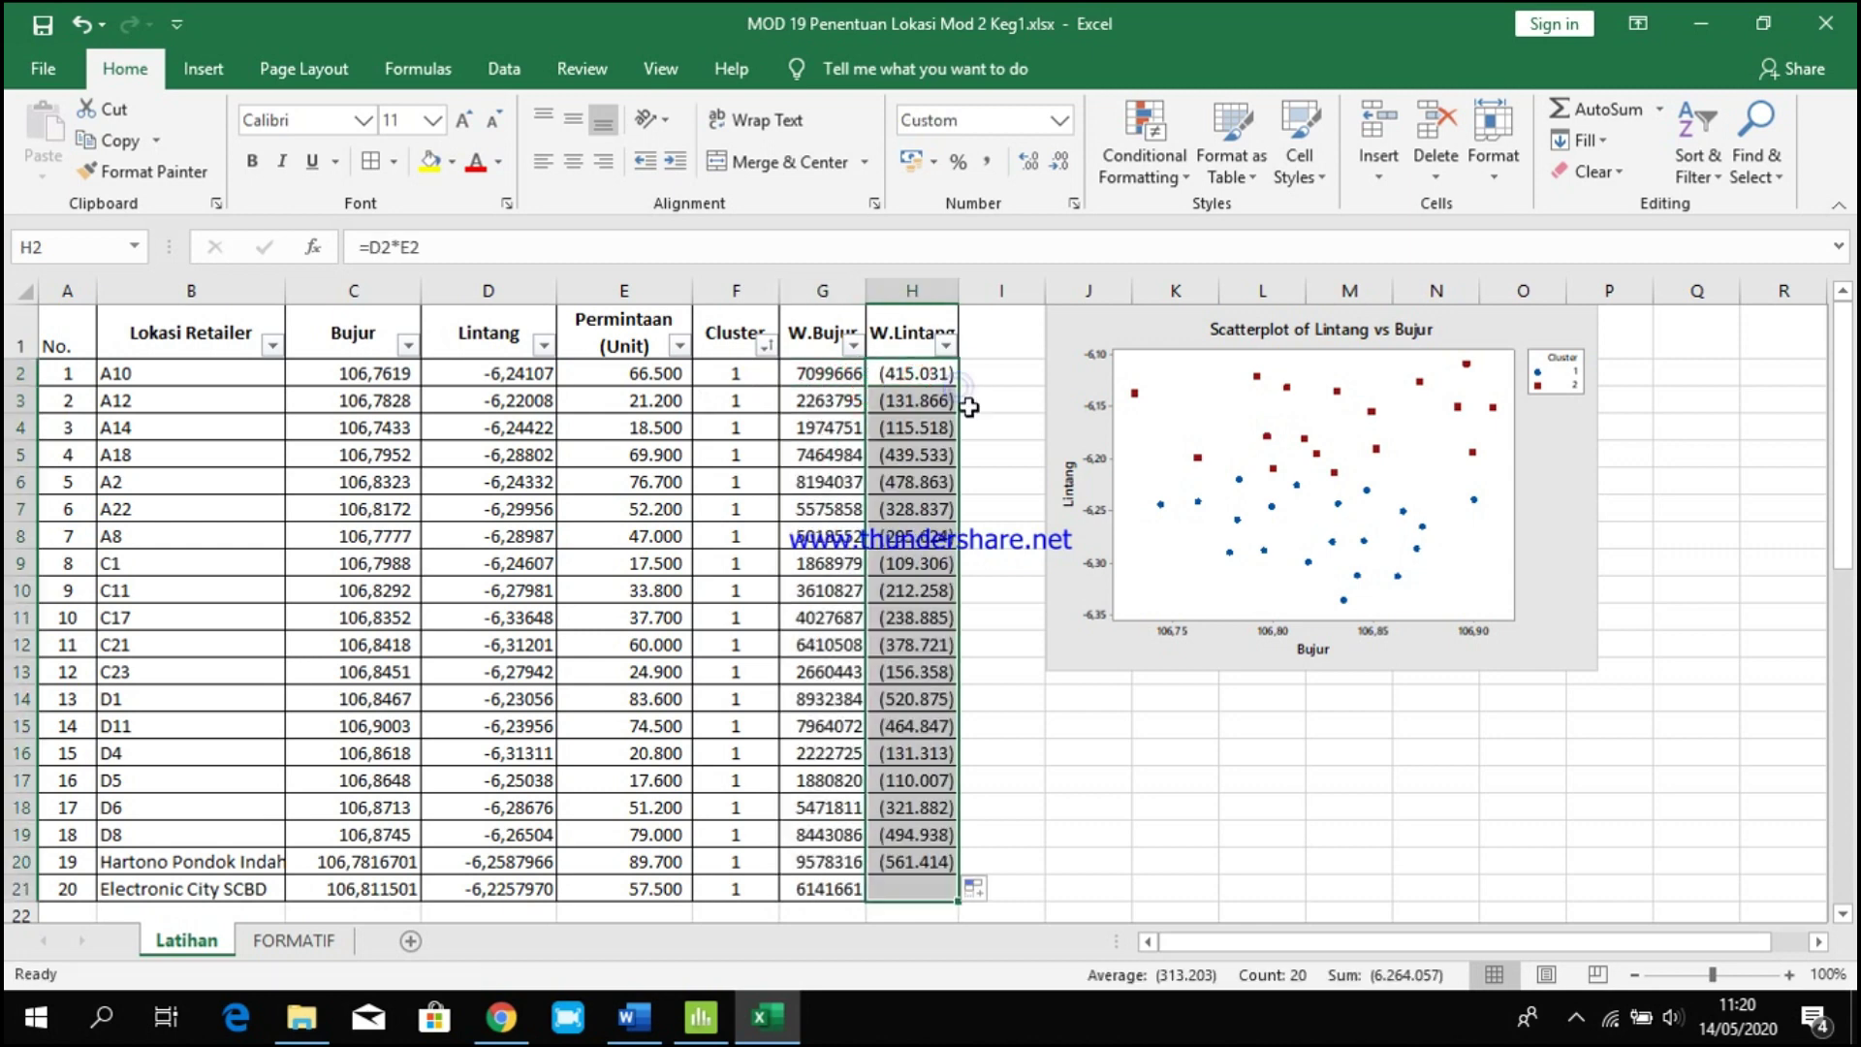
Copy the weighted formulas from G21:H21 to G27:H27 and fill them down the cluster 2 table.
scroll(969, 407, "down", 4)
left_click_drag(824, 536, 929, 531)
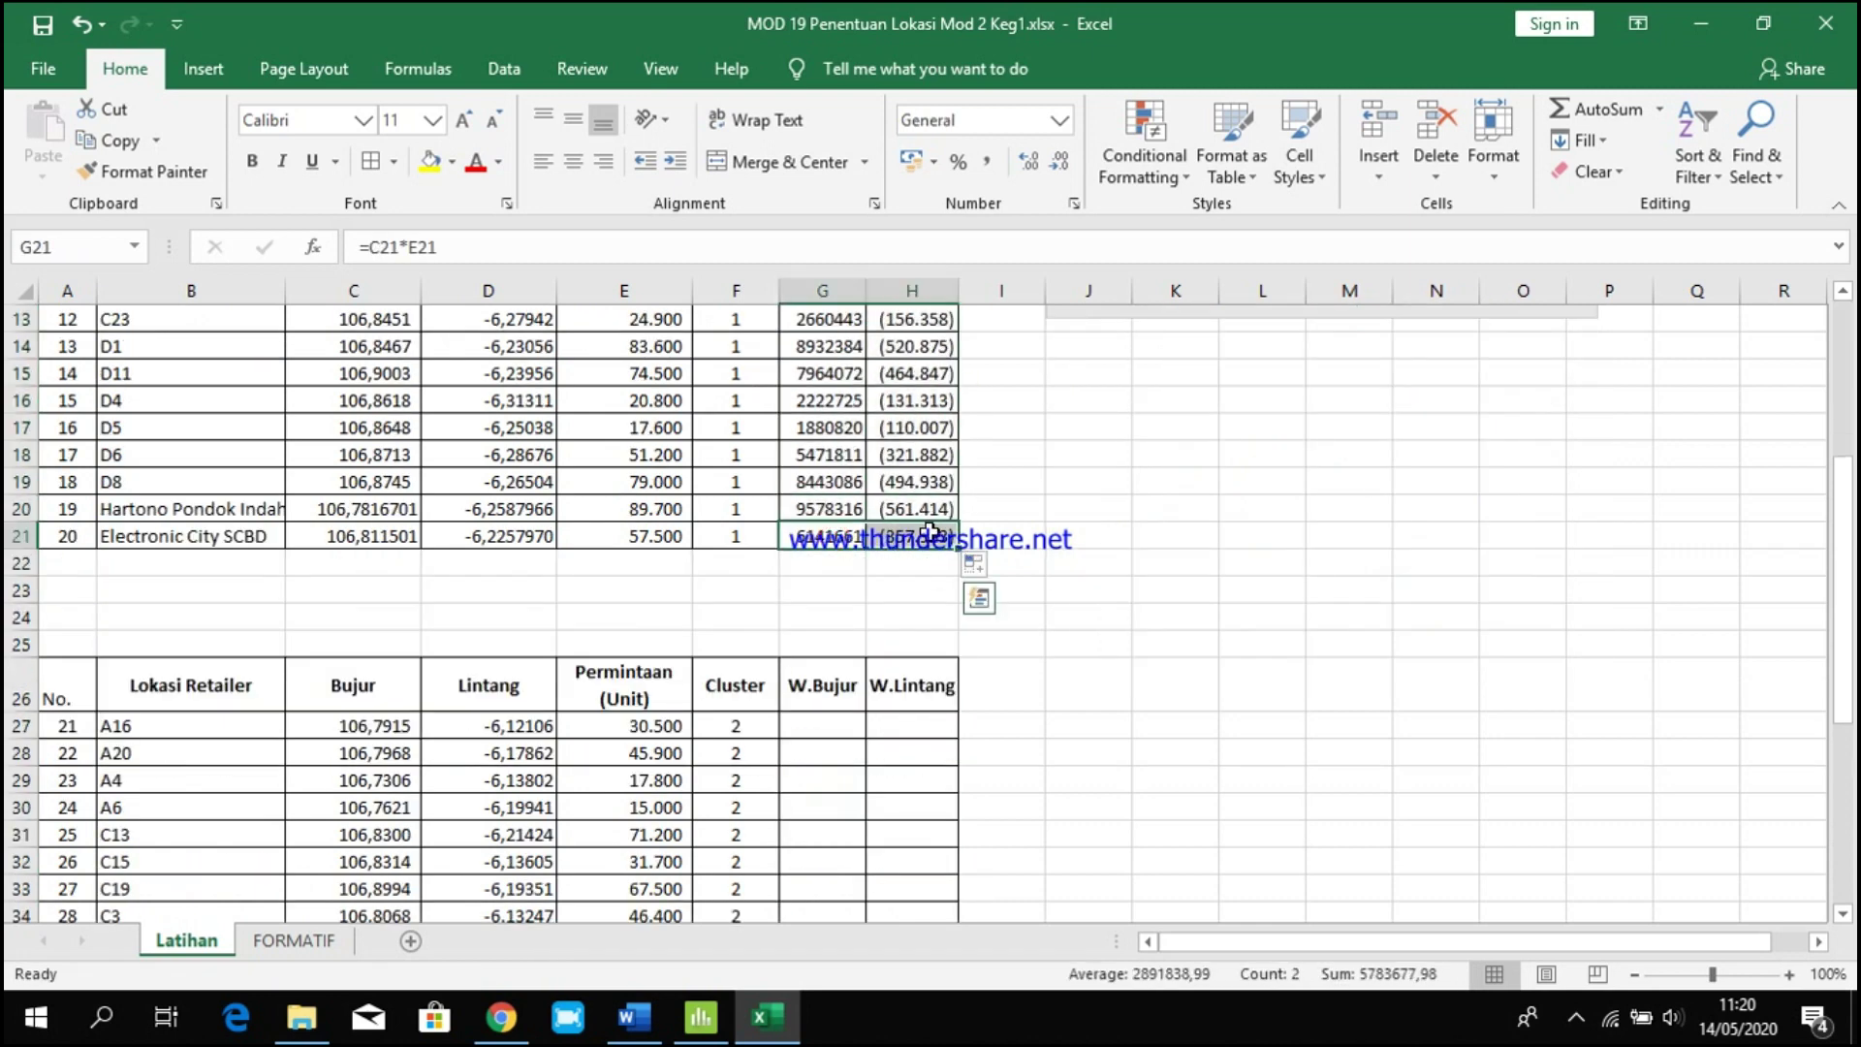
key("ctrl+c")
left_click(820, 725)
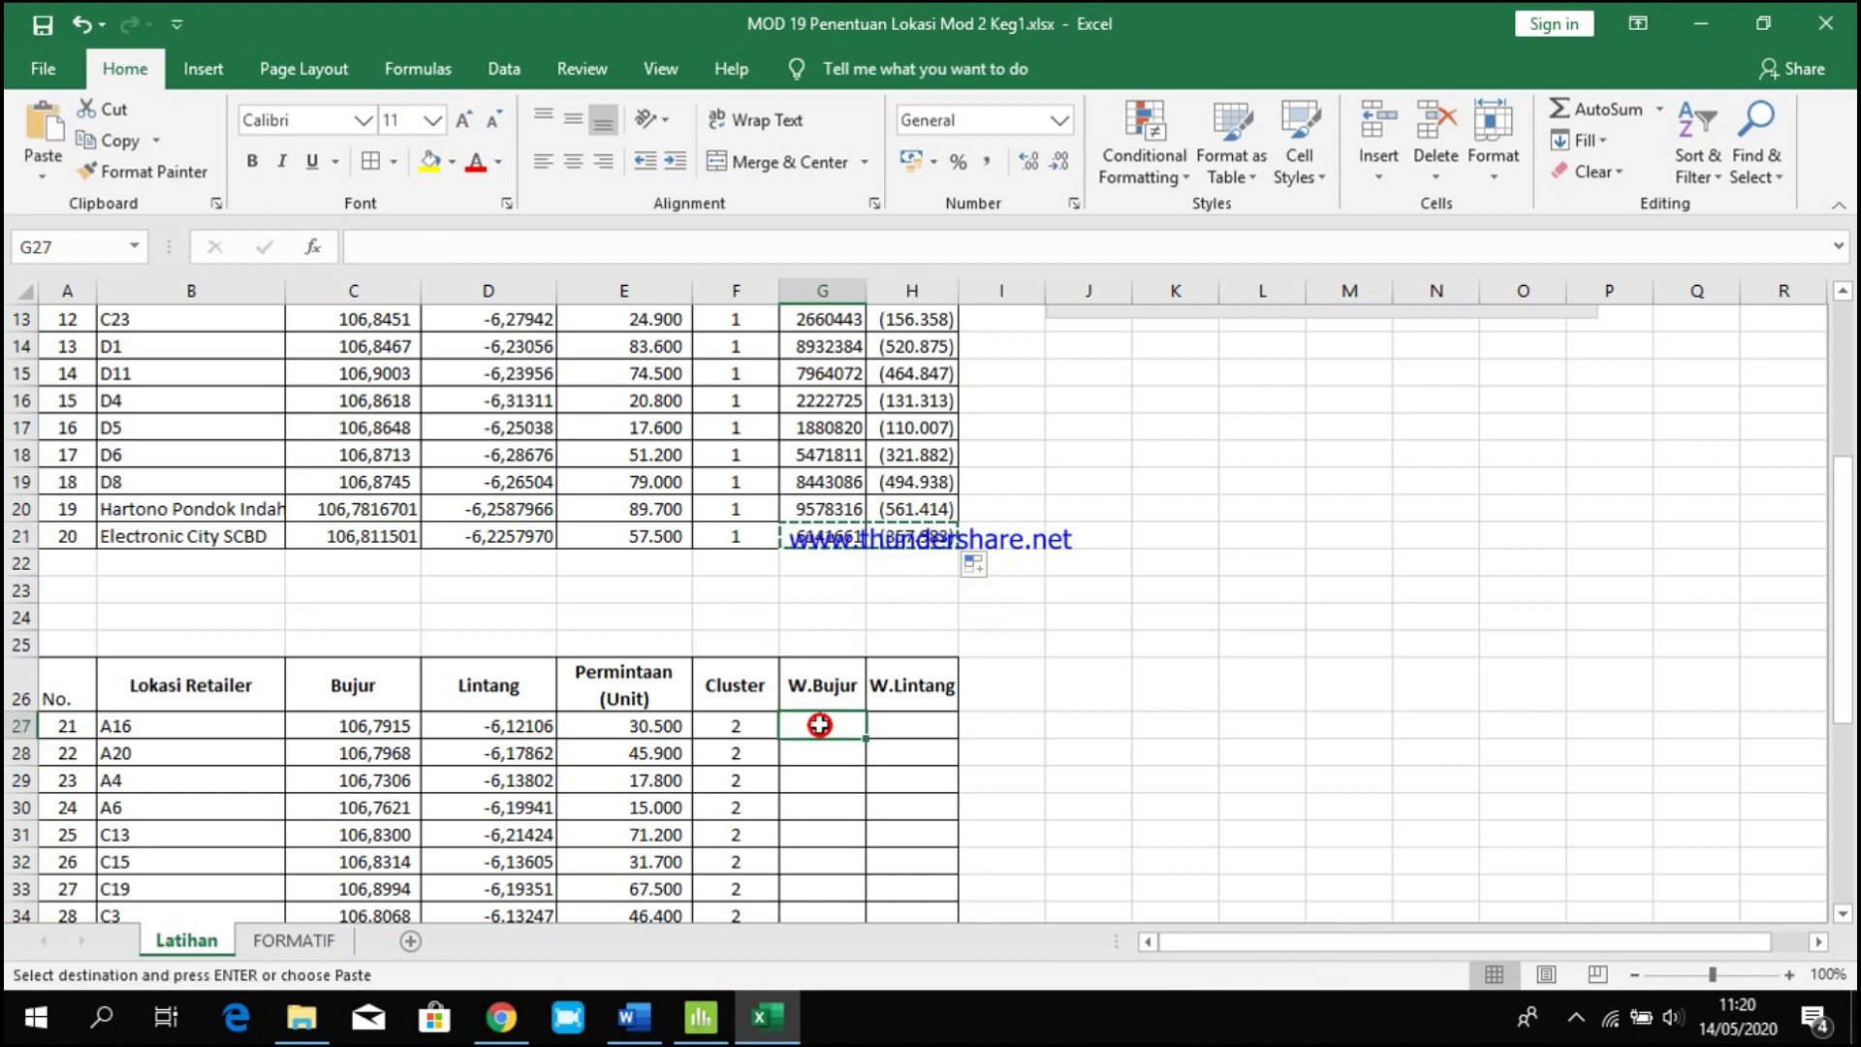
key("ctrl+v")
double_click(960, 736)
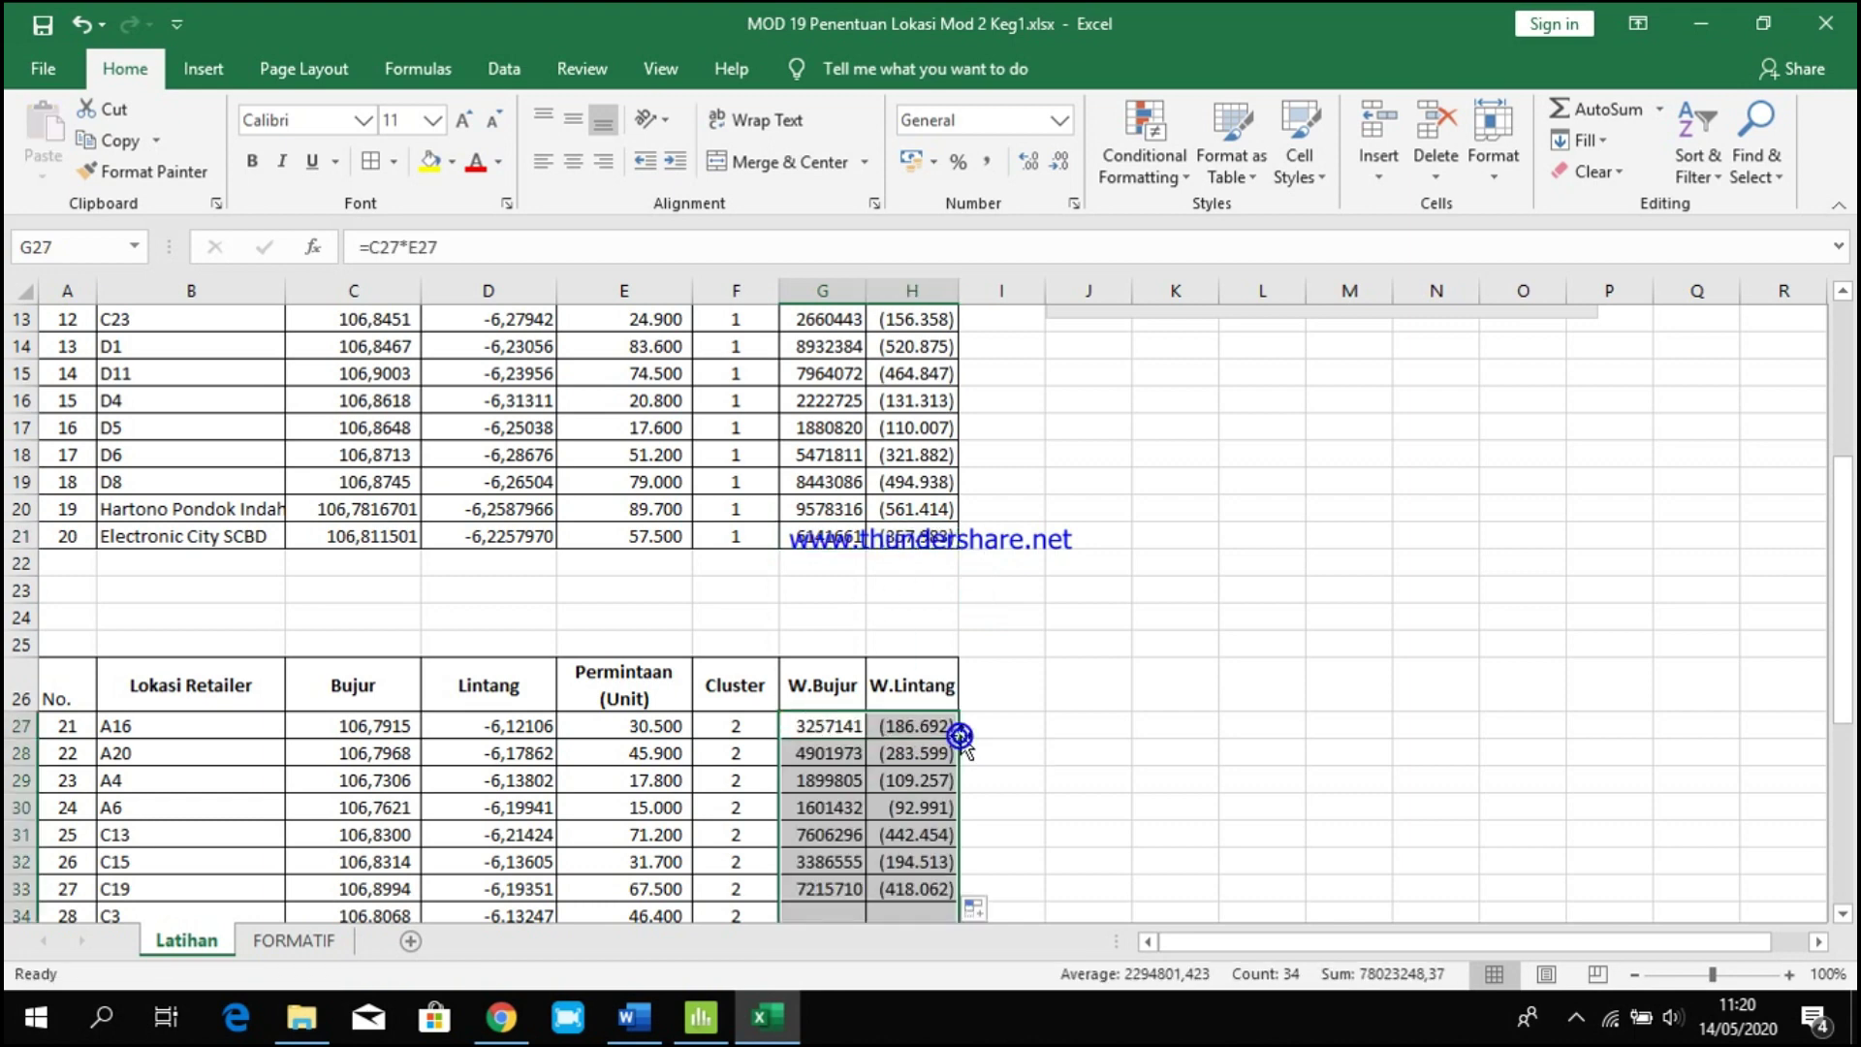
scroll(1076, 708, "down", 4)
scroll(1066, 692, "up", 7)
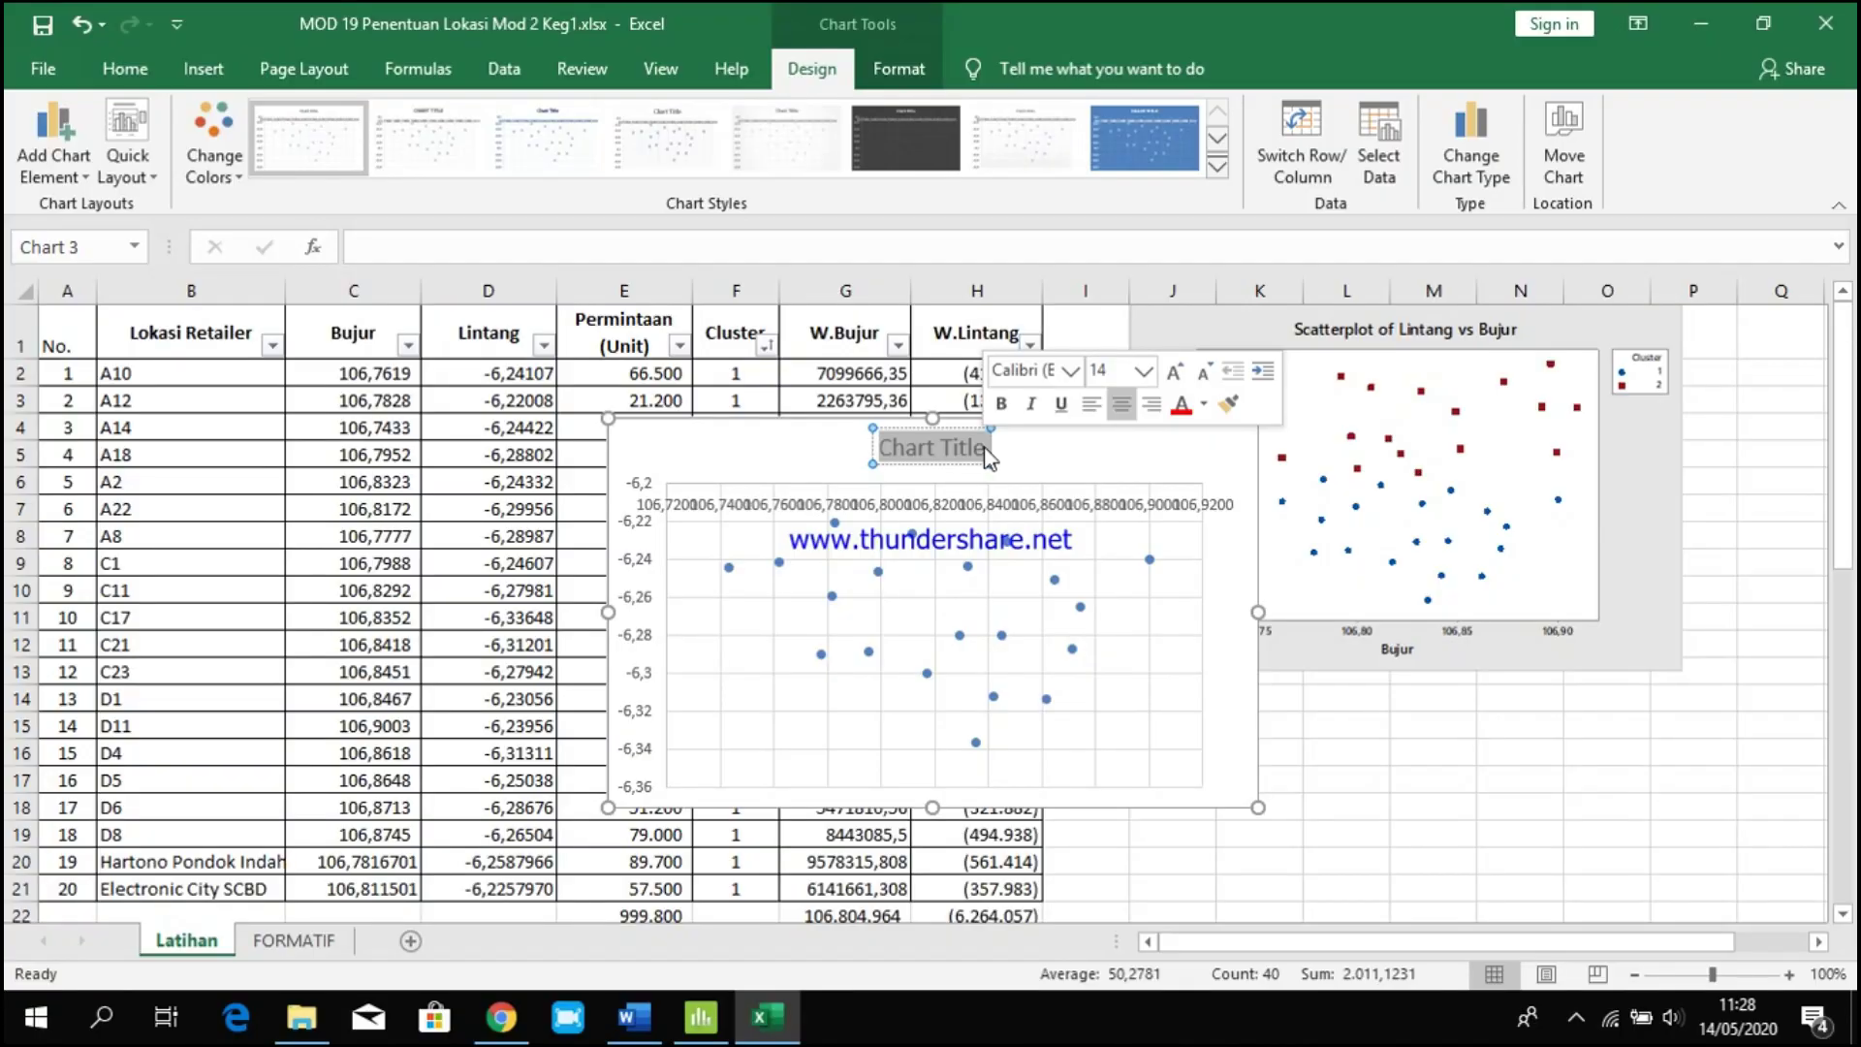
Change the title of the new scatter chart to CLUSTER 1.
type("C")
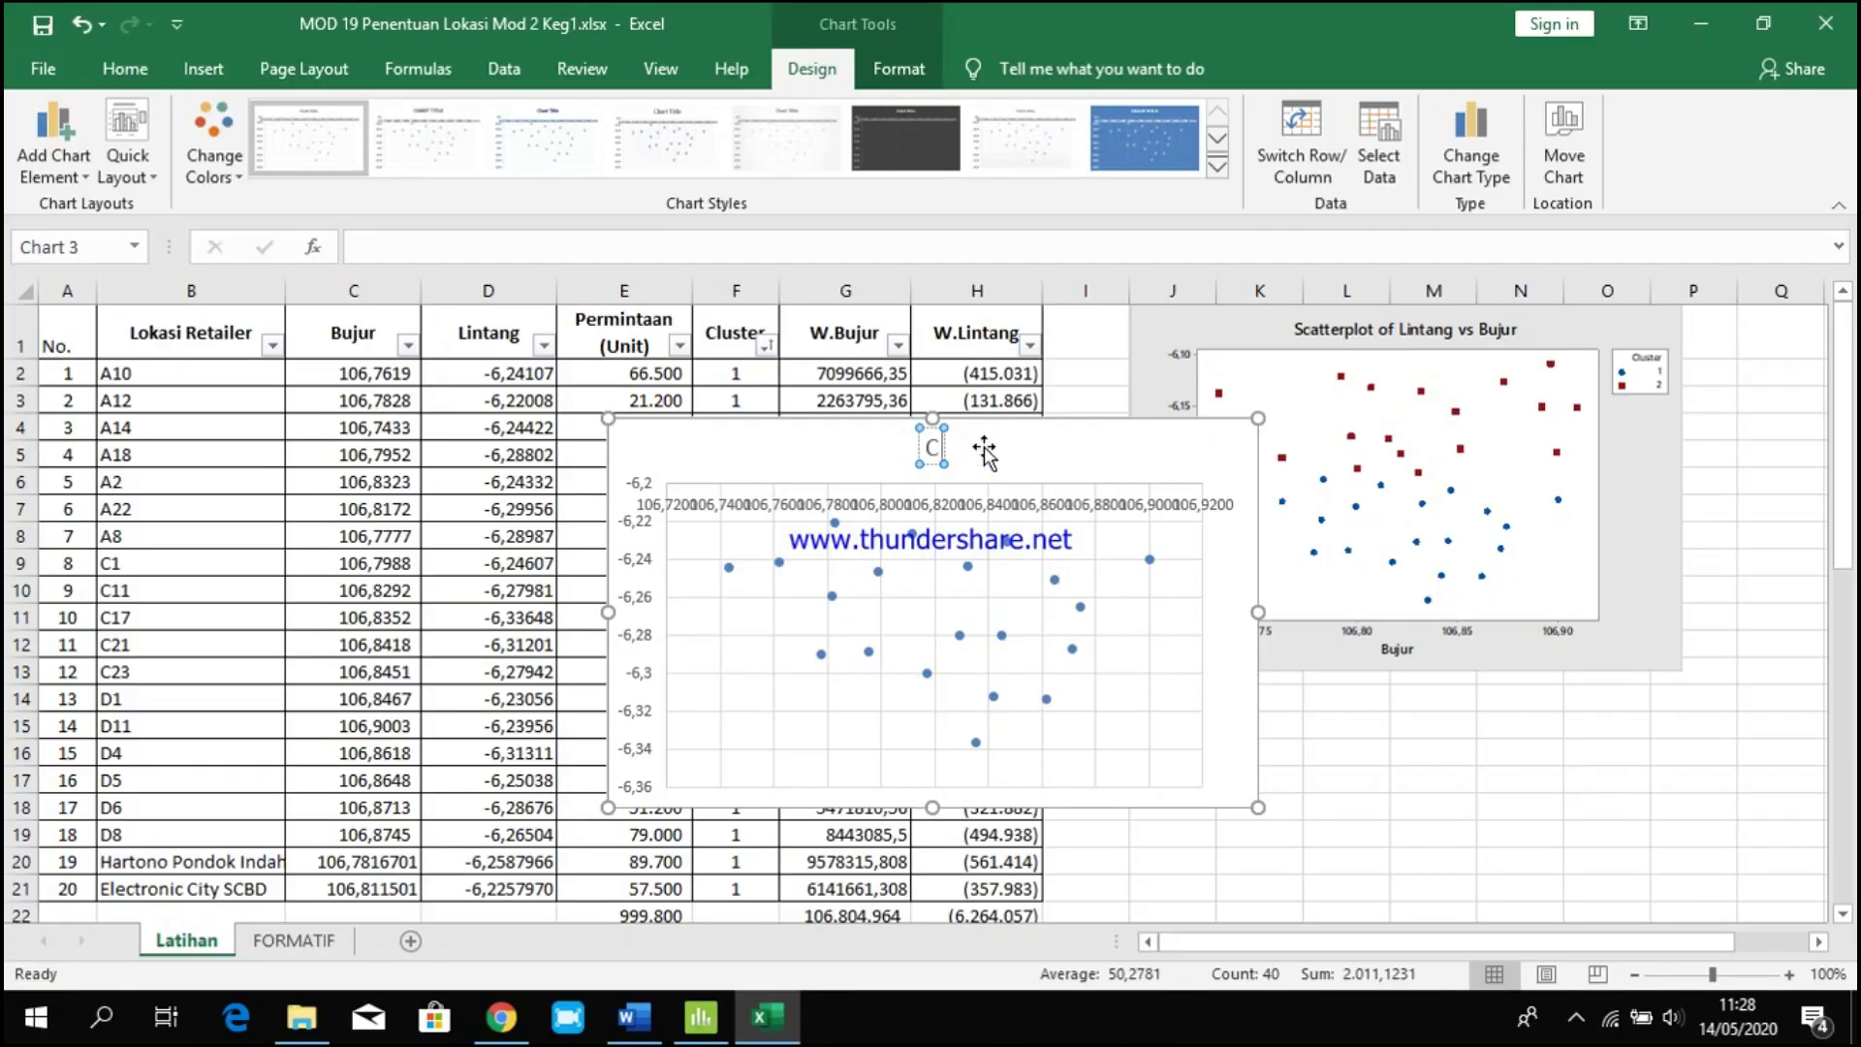
type("LUSTER 1")
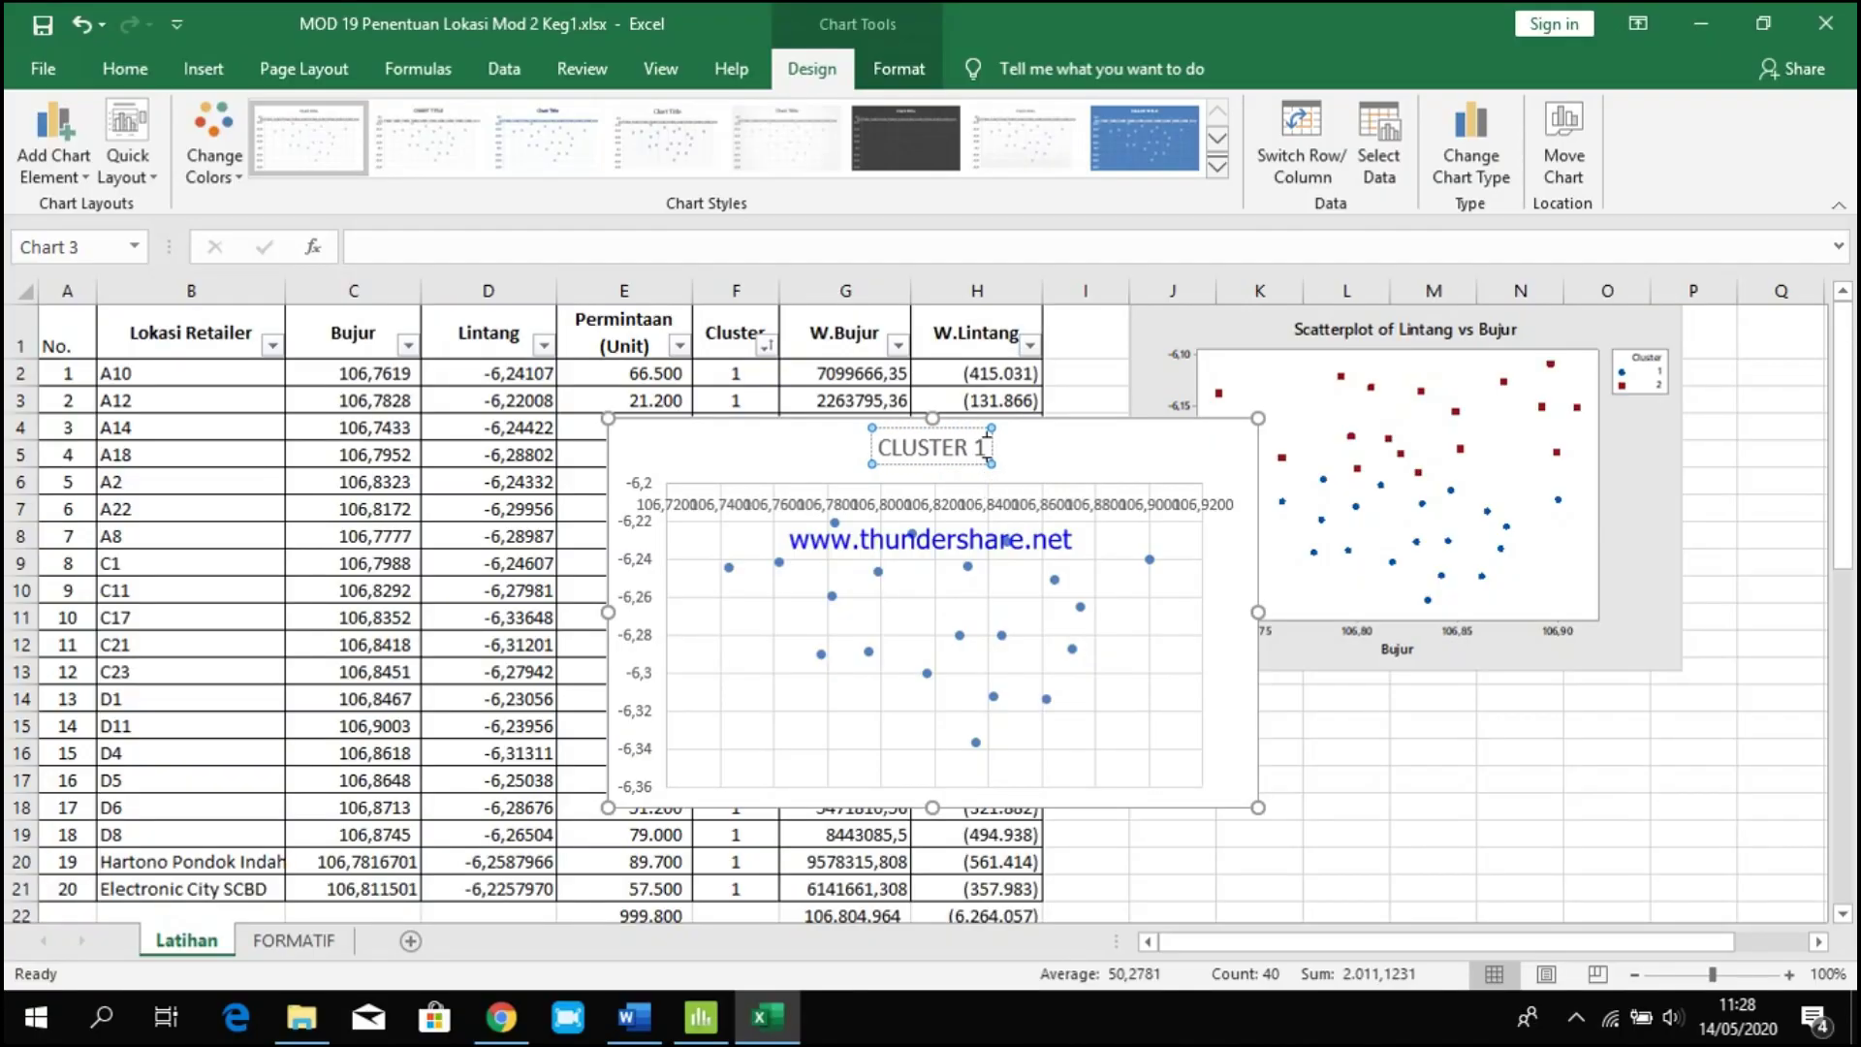
left_click(1315, 690)
left_click(1198, 721)
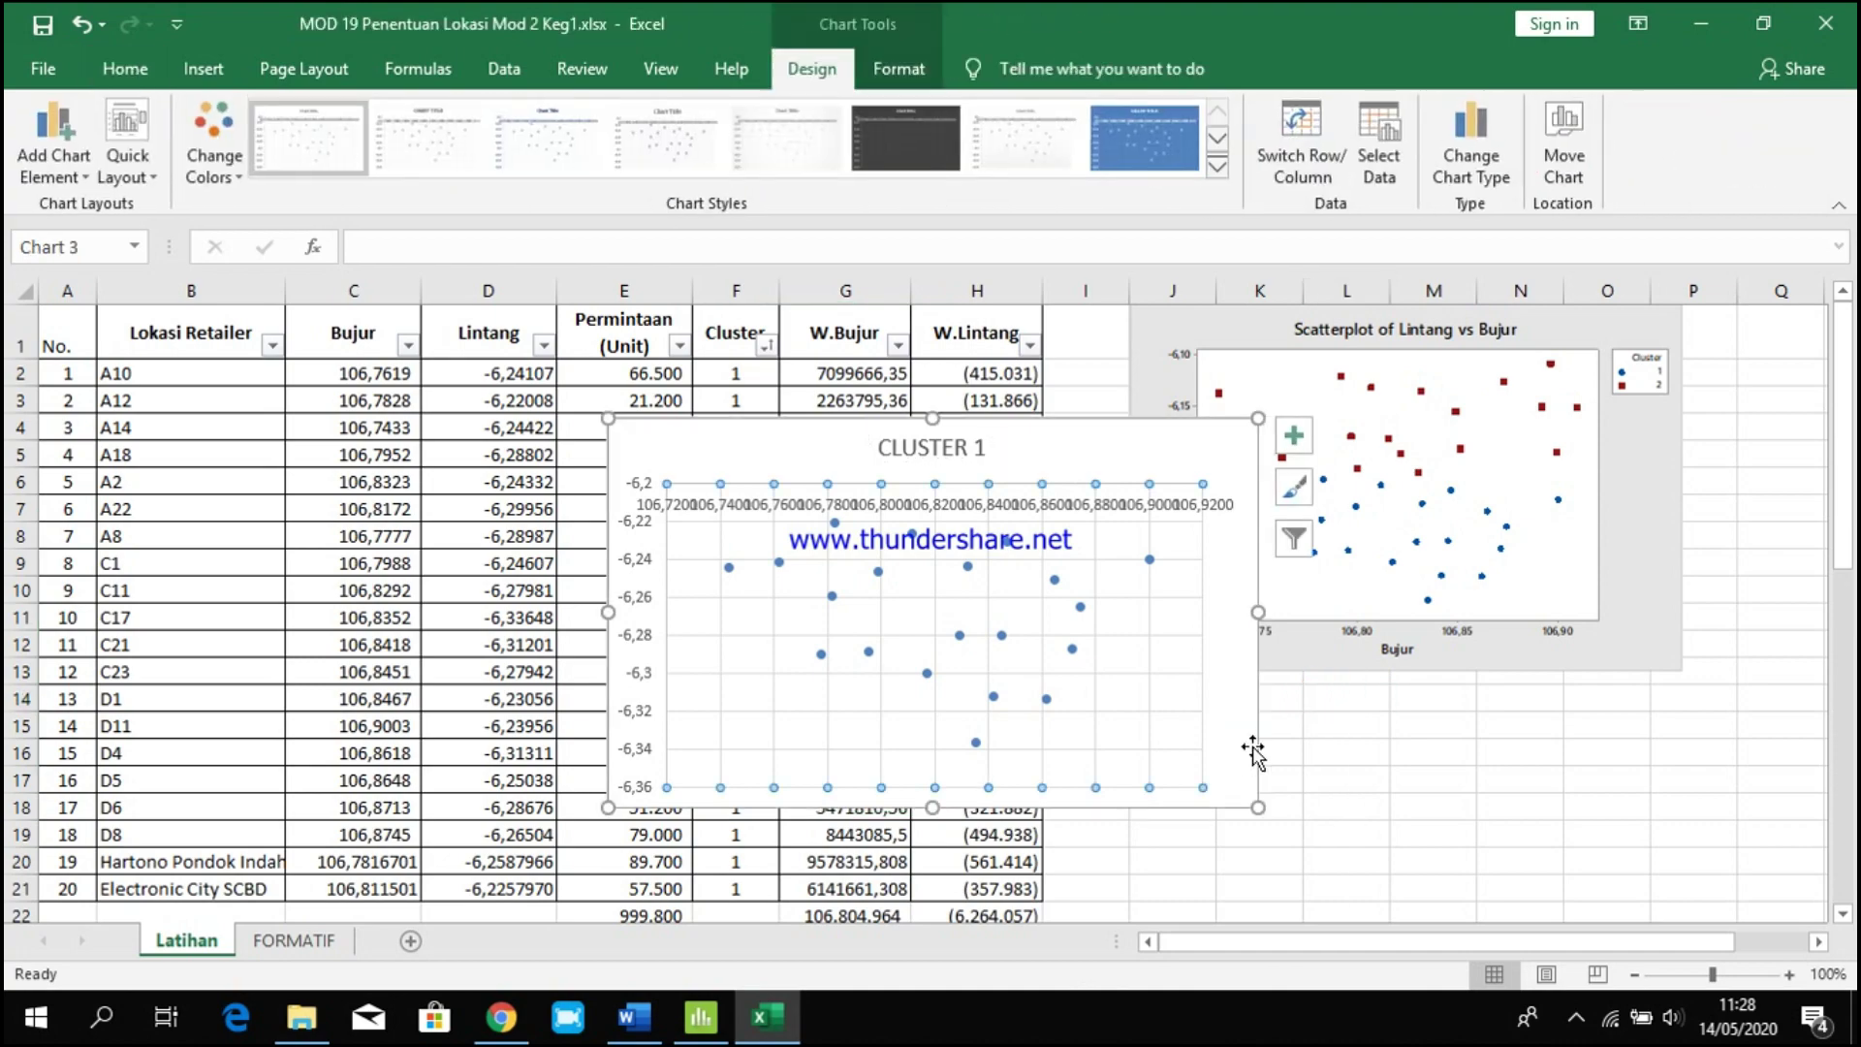
left_click(1425, 783)
Move the CLUSTER 1 chart below the pasted scatterplot picture and zoom the sheet out to 70%.
left_click_drag(1235, 727, 1686, 836)
scroll(1682, 794, "down", 3)
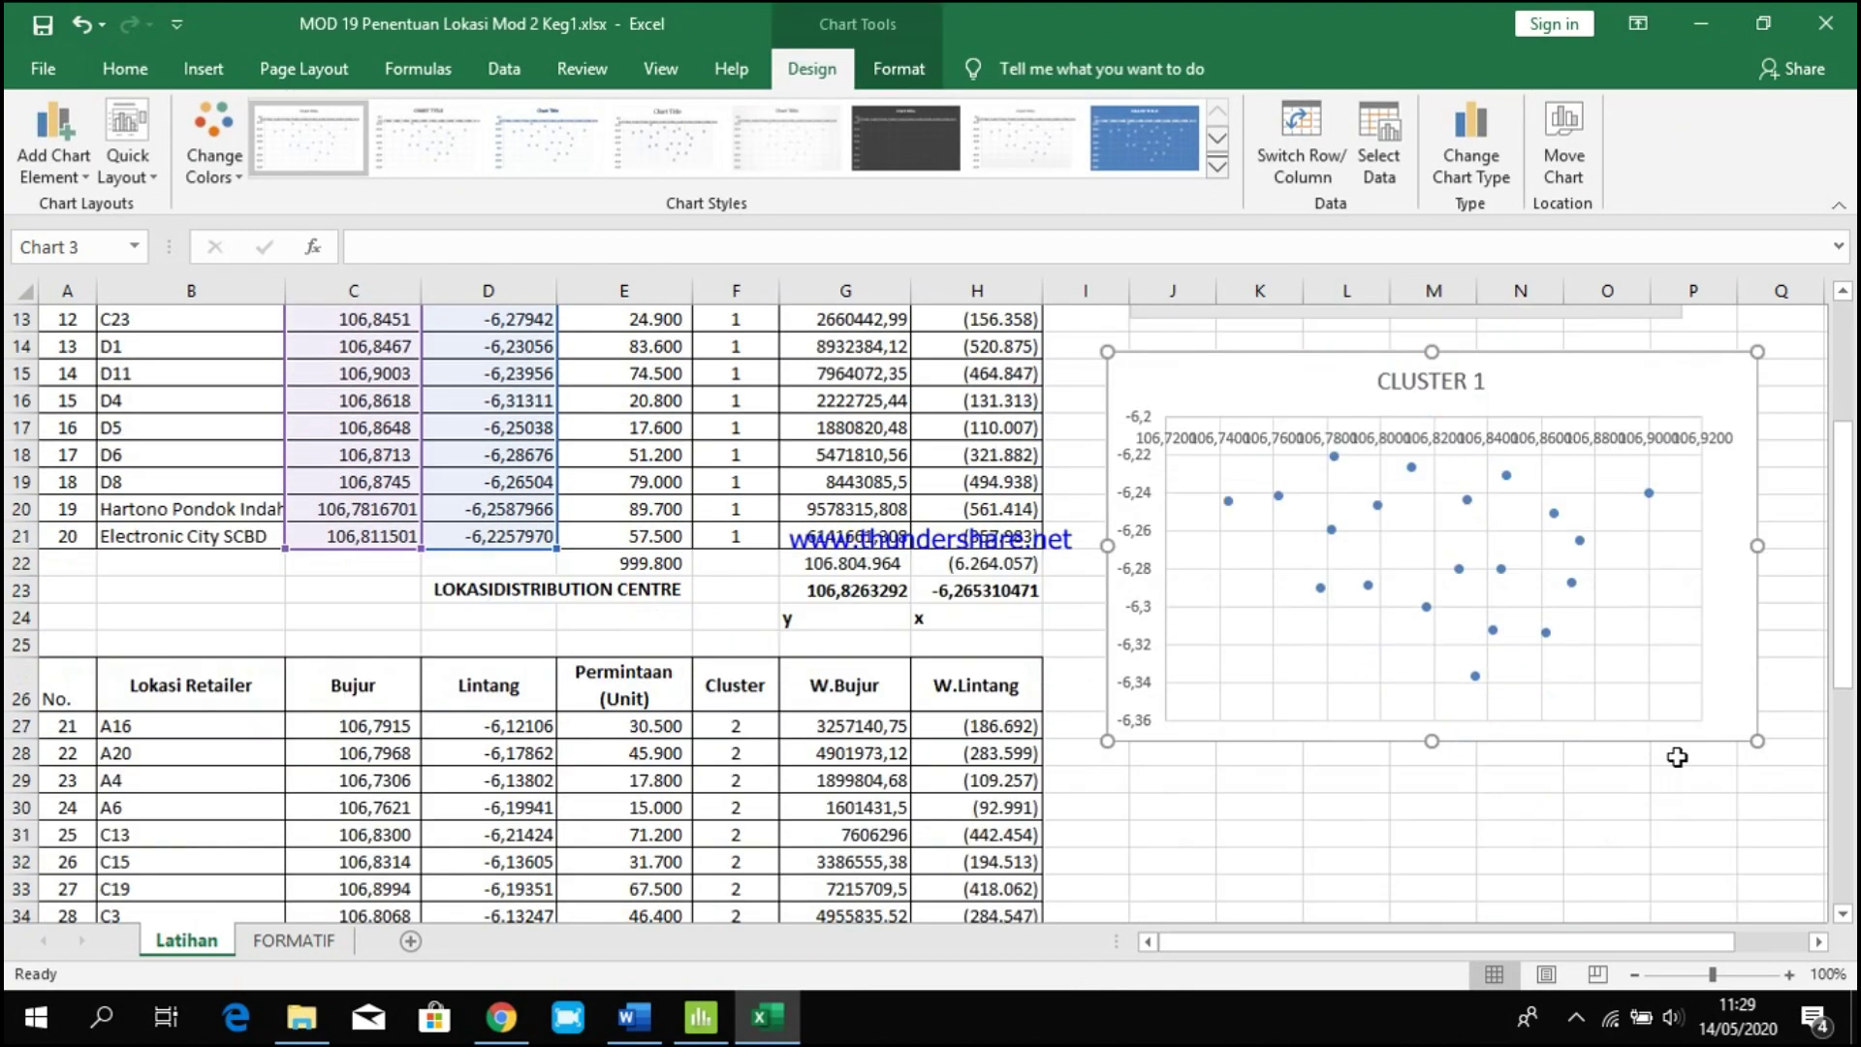
scroll(1297, 639, "up", 1)
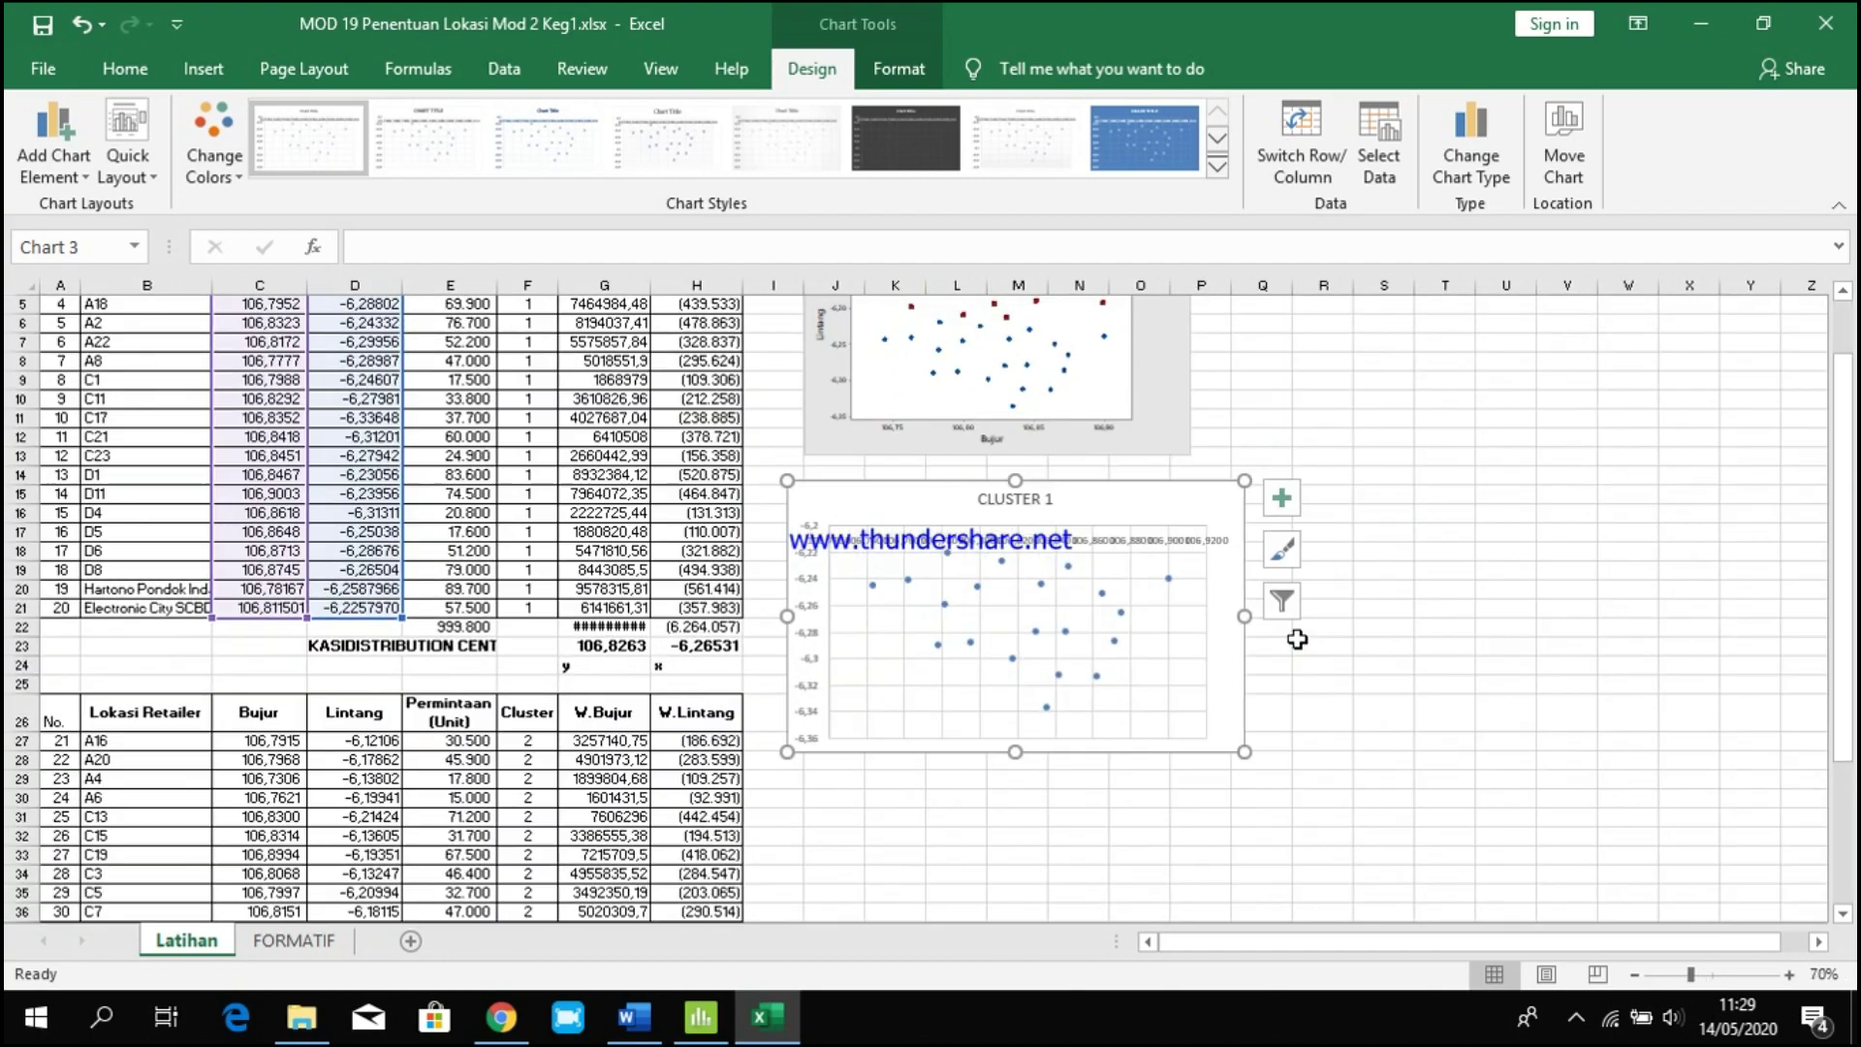
left_click(1177, 680)
left_click_drag(1219, 690, 1221, 689)
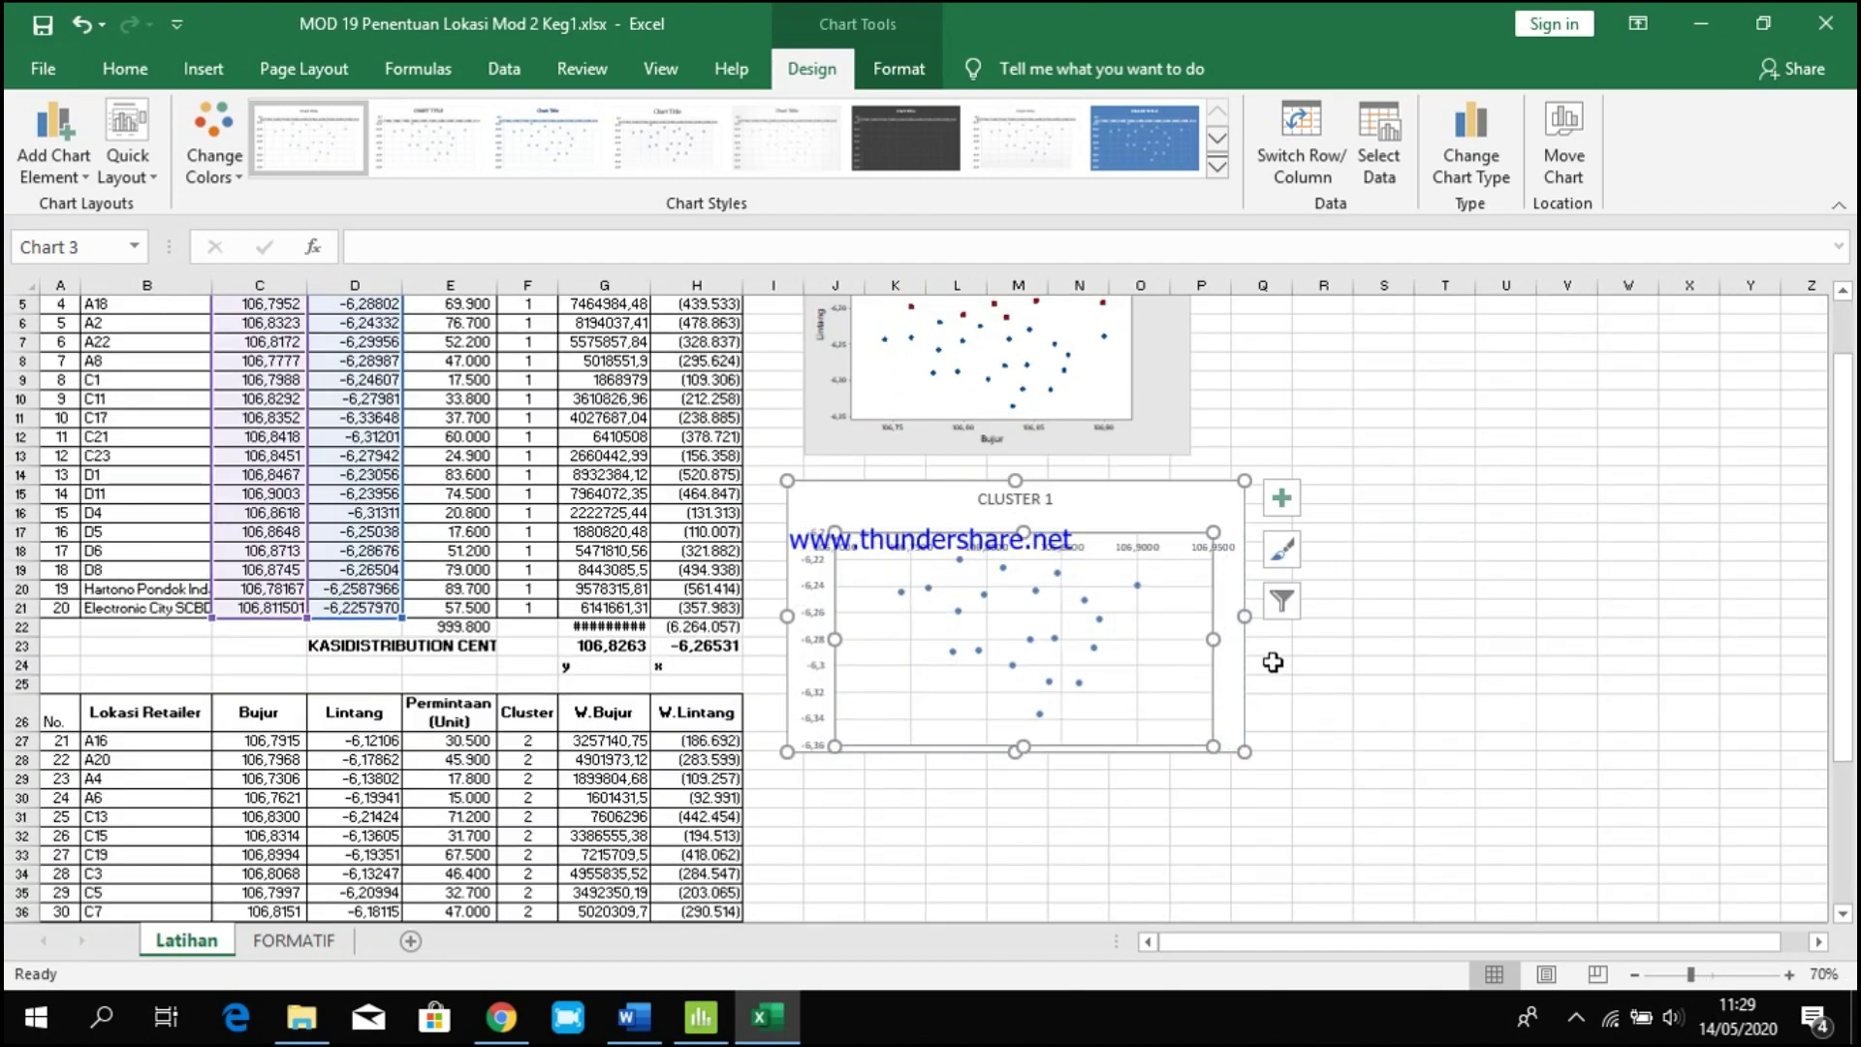
left_click(85, 27)
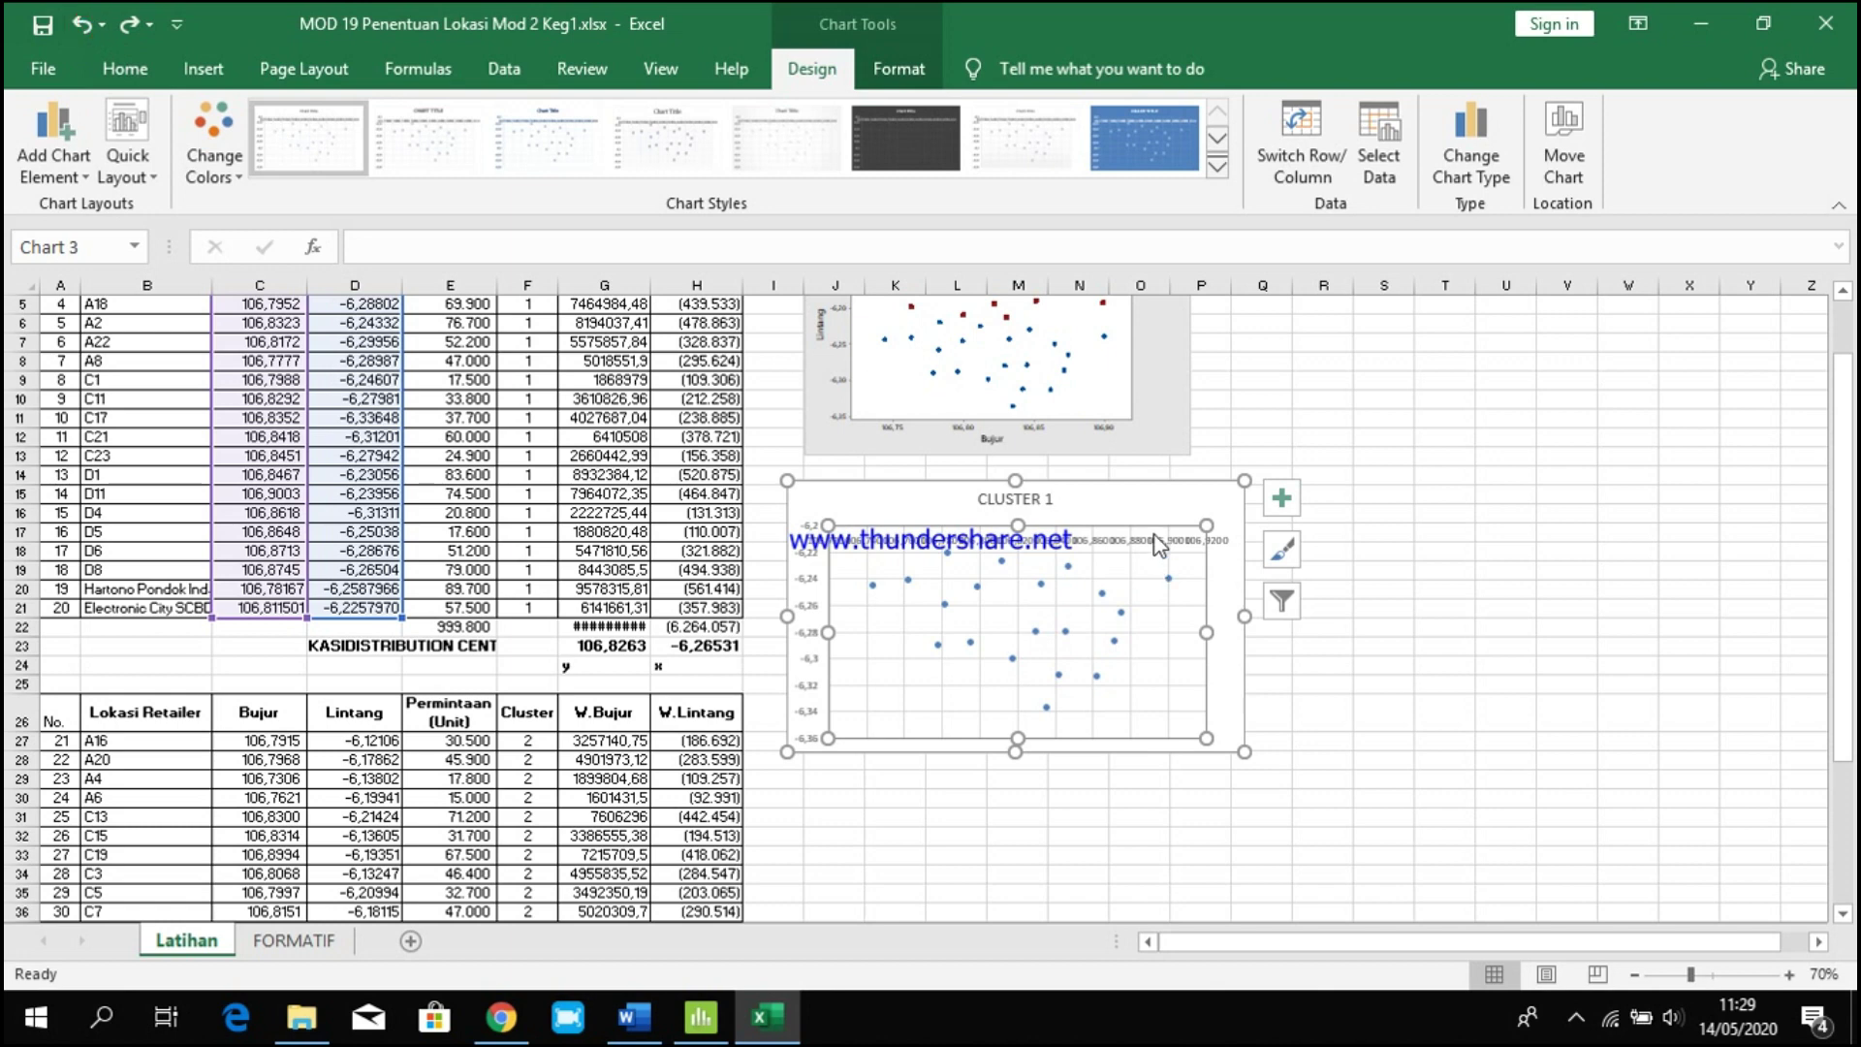
Shift the CLUSTER 1 chart slightly down and to the right beneath the scatterplot picture, then deselect it.
left_click_drag(1141, 494, 1154, 521)
left_click(1540, 622)
Insert a scatter chart from the cluster 2 Bujur and Lintang values in C27:D43.
scroll(1052, 785, "down", 2)
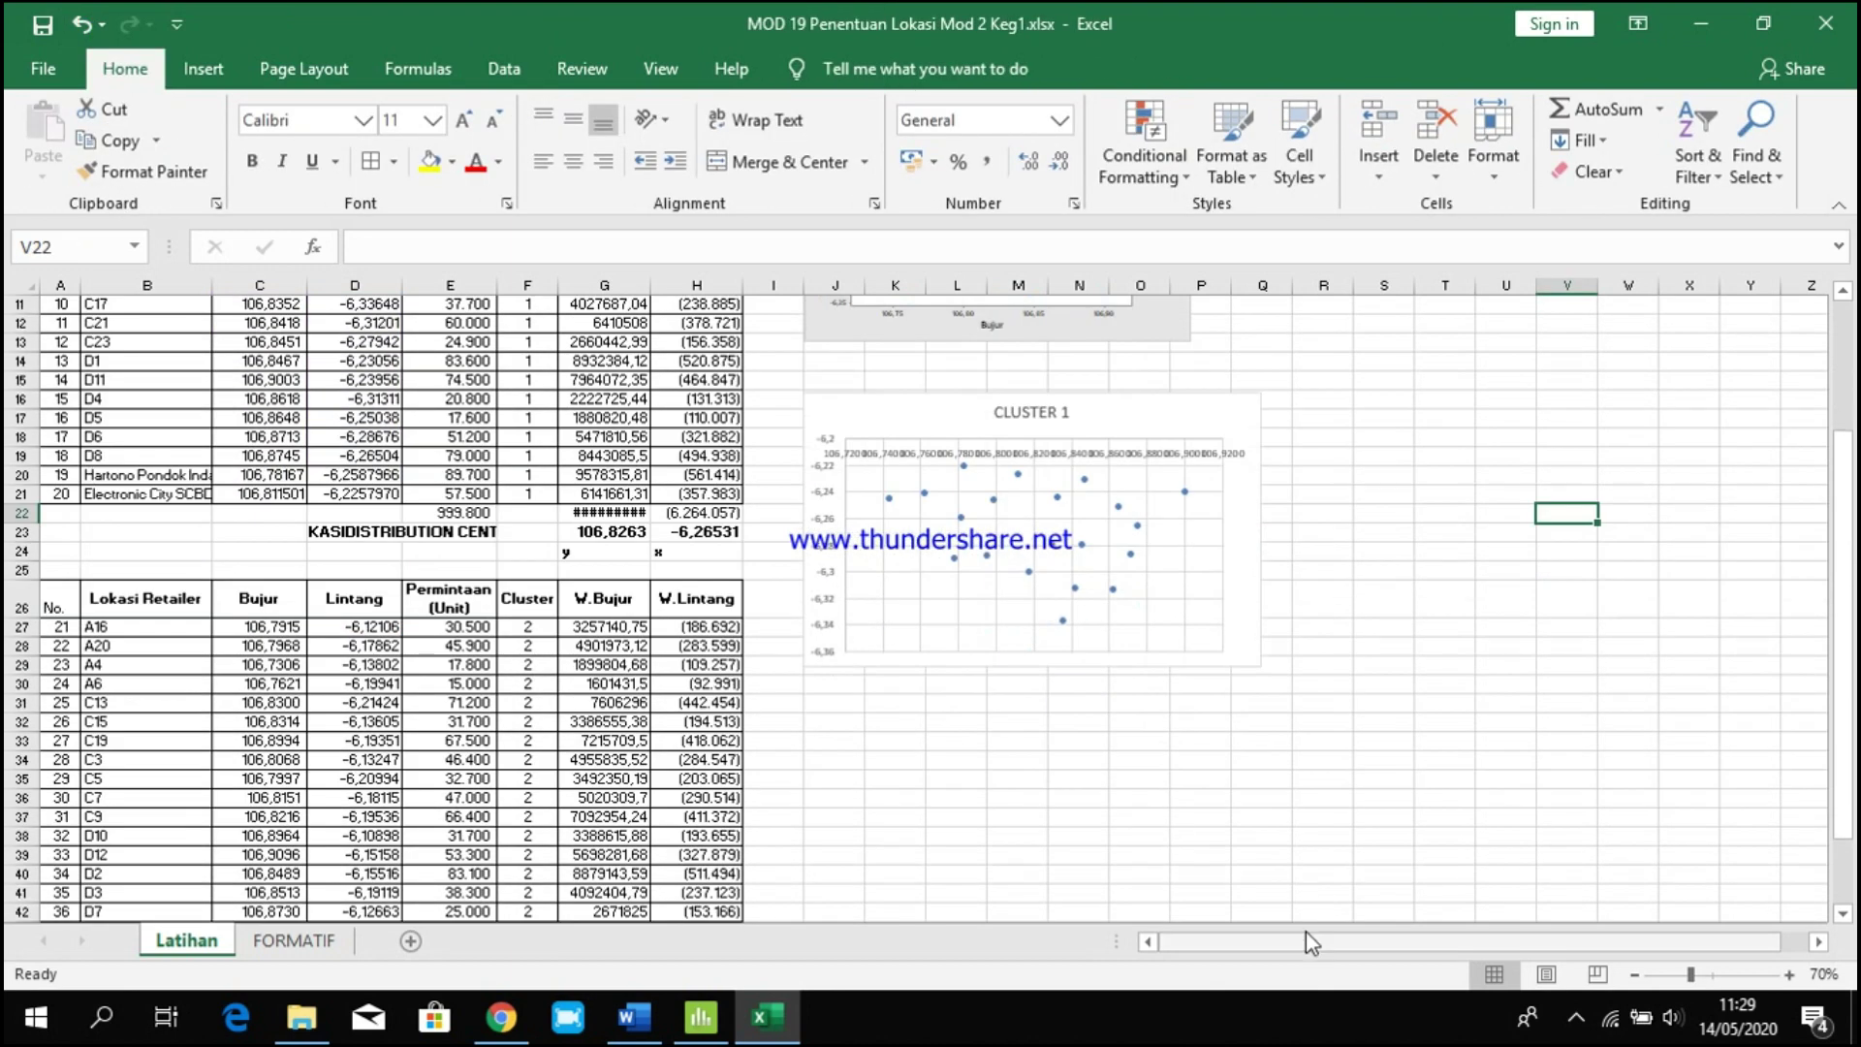
left_click(1305, 935)
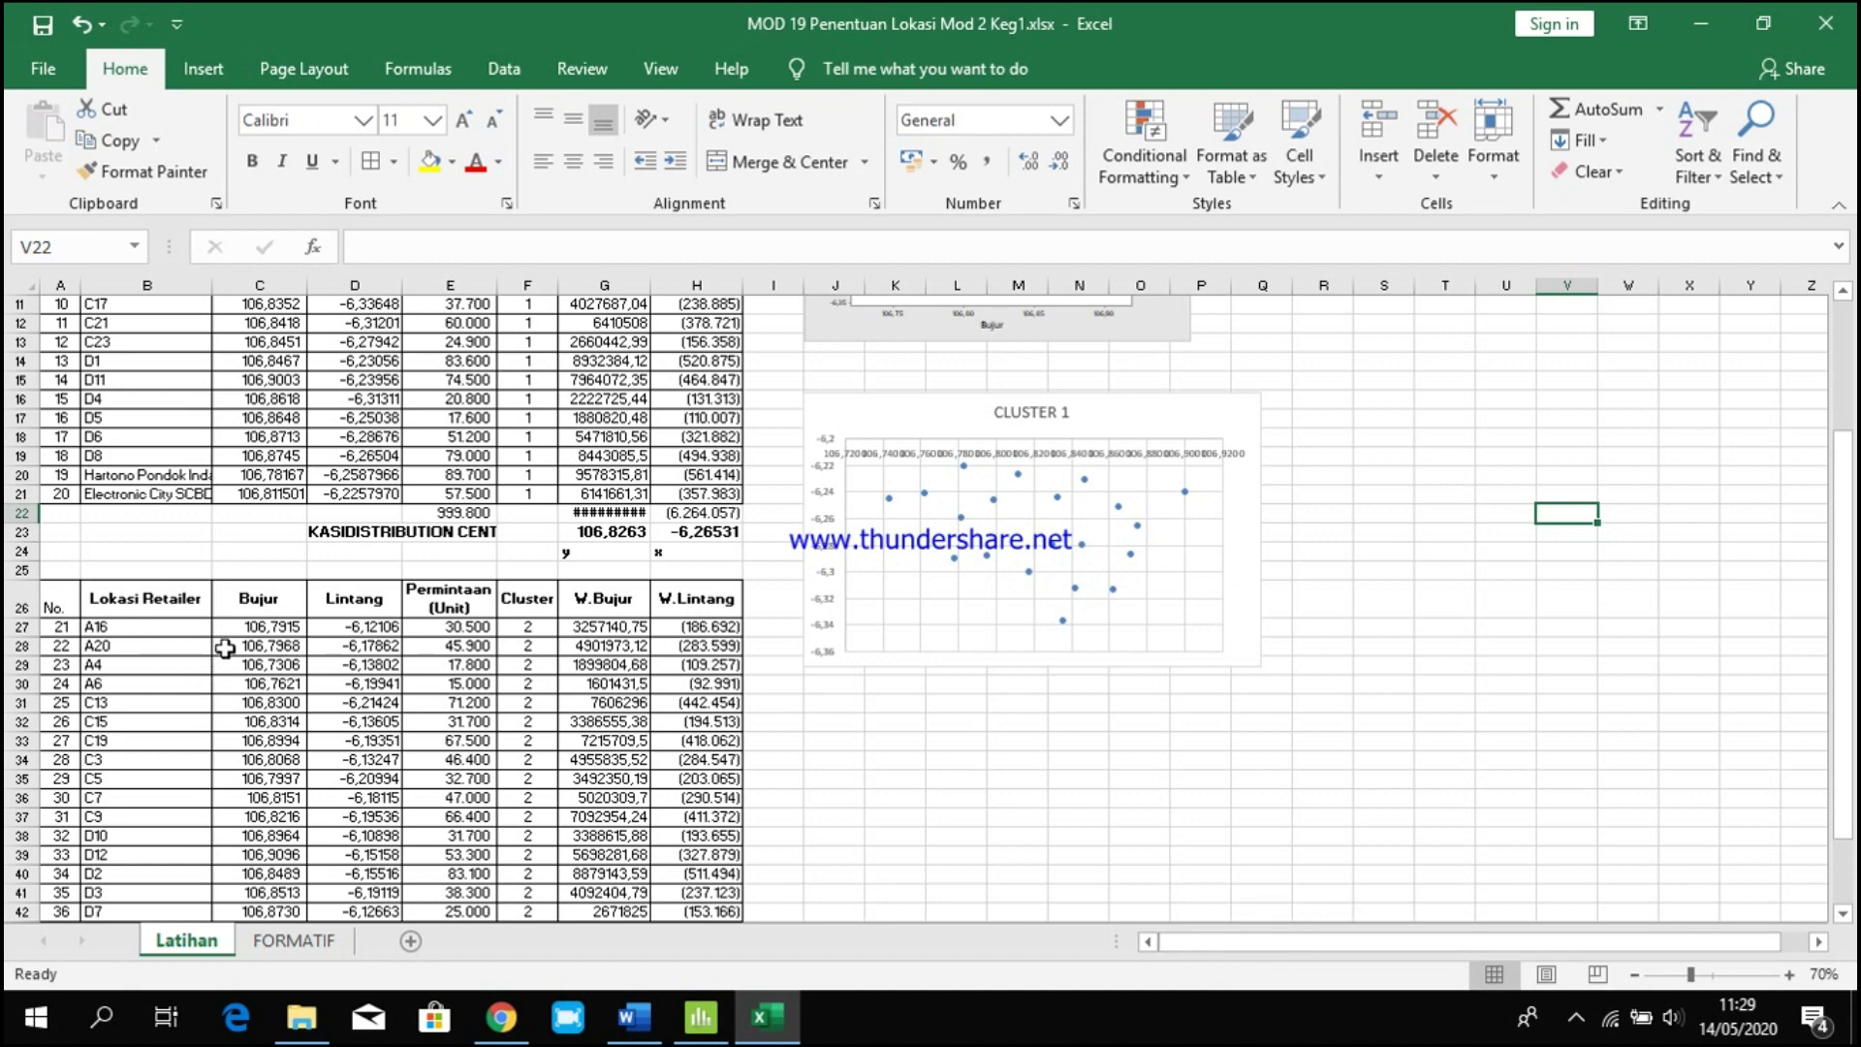
left_click_drag(259, 626, 317, 915)
left_click_drag(334, 854, 376, 835)
left_click(203, 68)
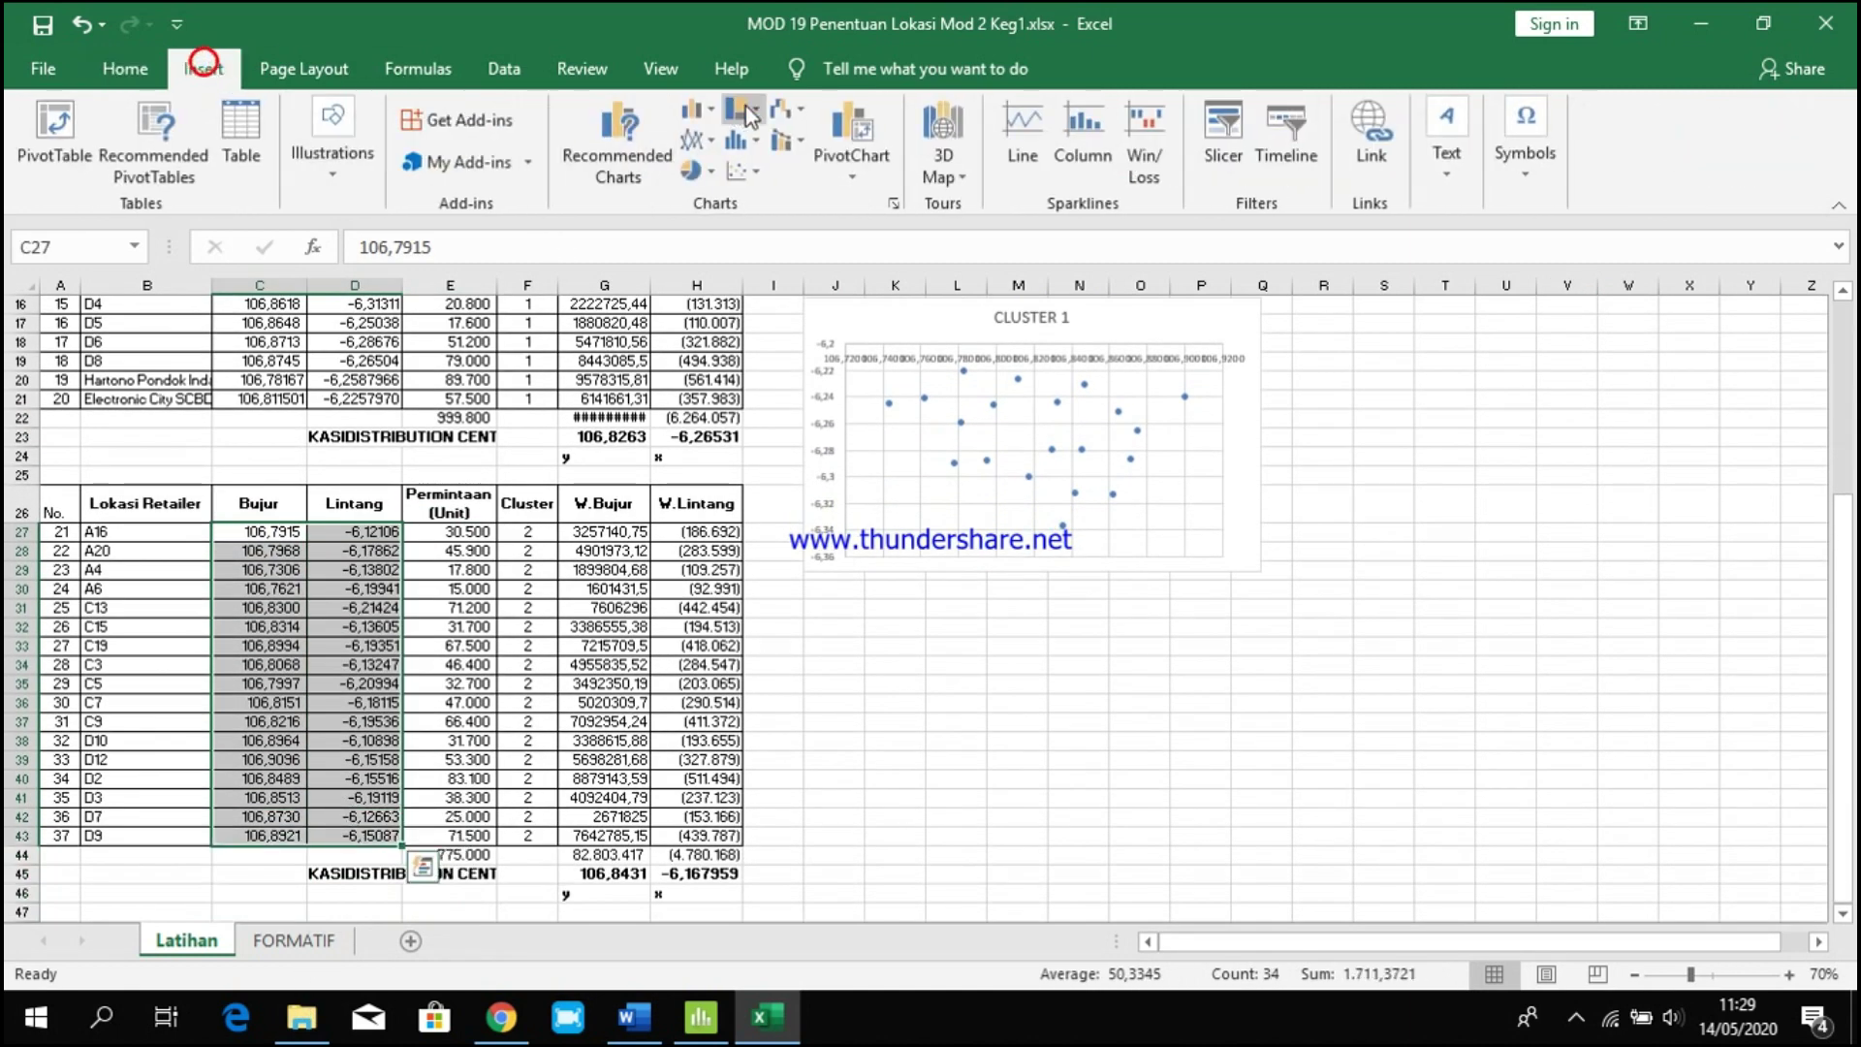
left_click(754, 175)
left_click(770, 248)
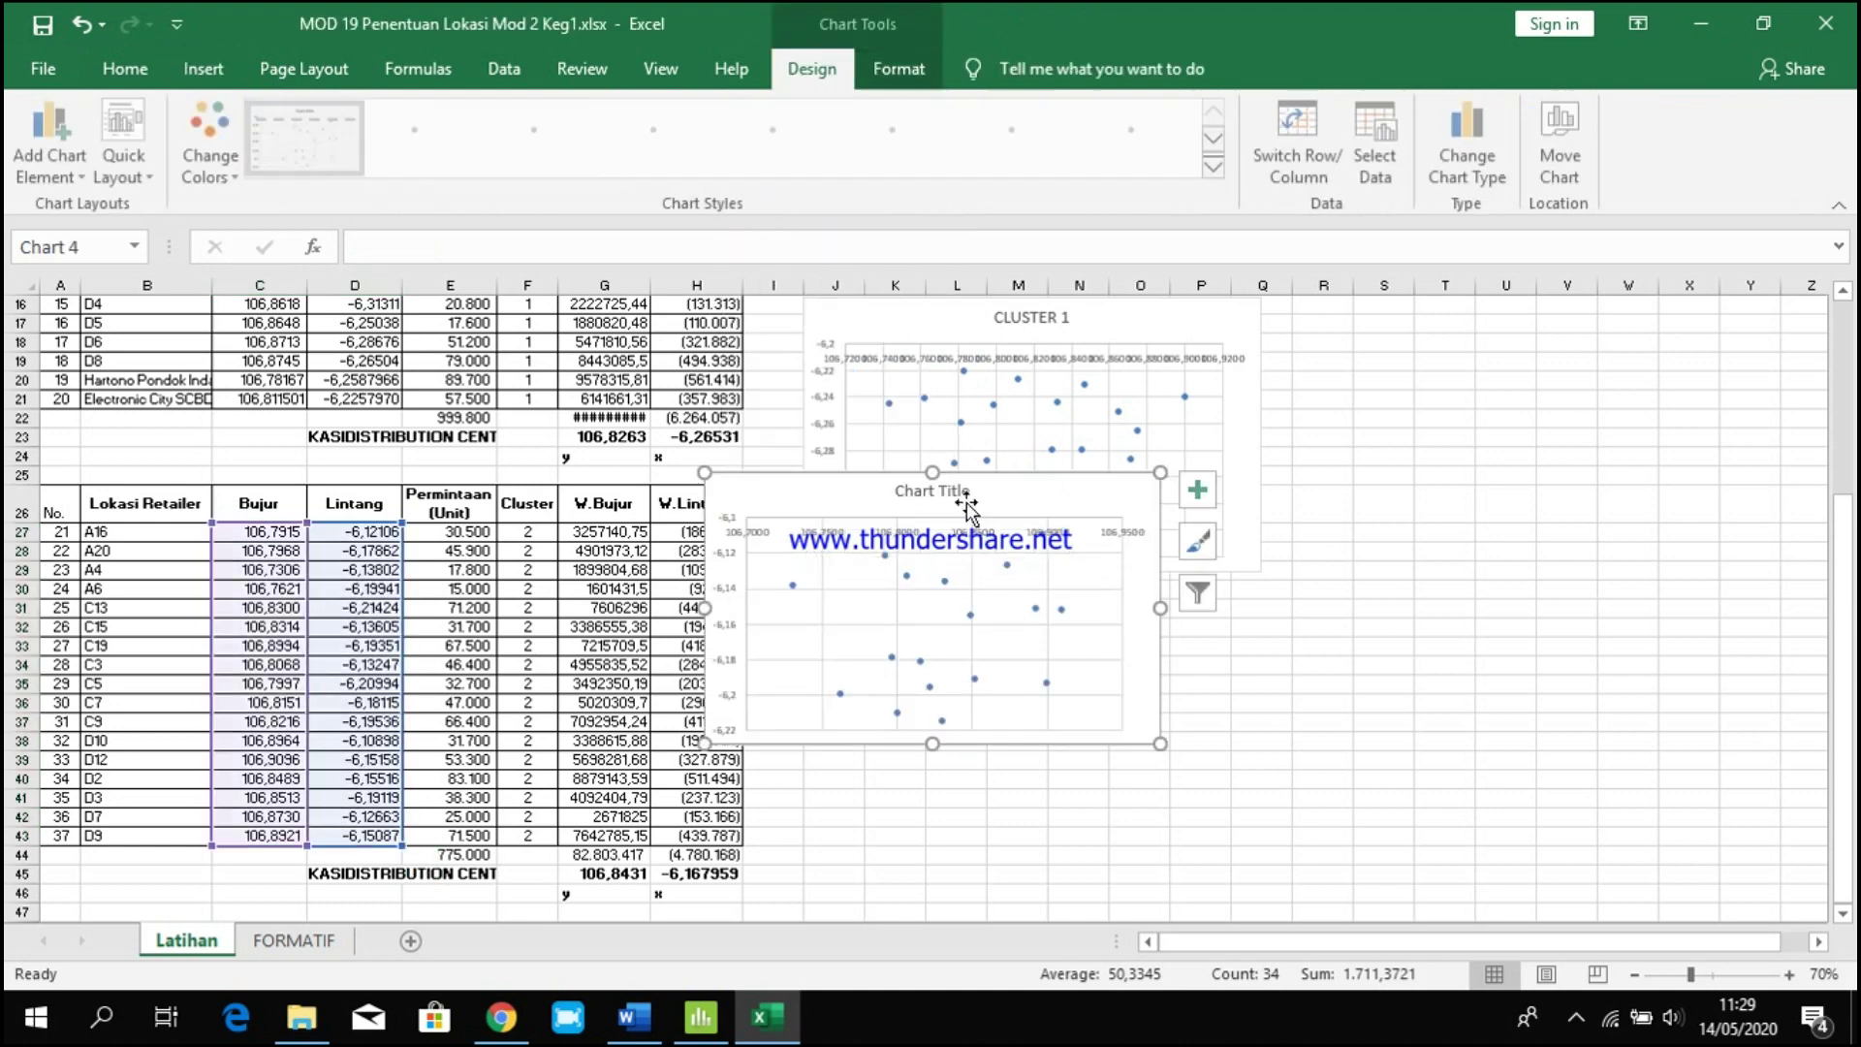
Change the title of the second scatter chart to CLUSTER 2 and close the title formatting options.
triple_click(911, 487)
type("CLUSTER 2")
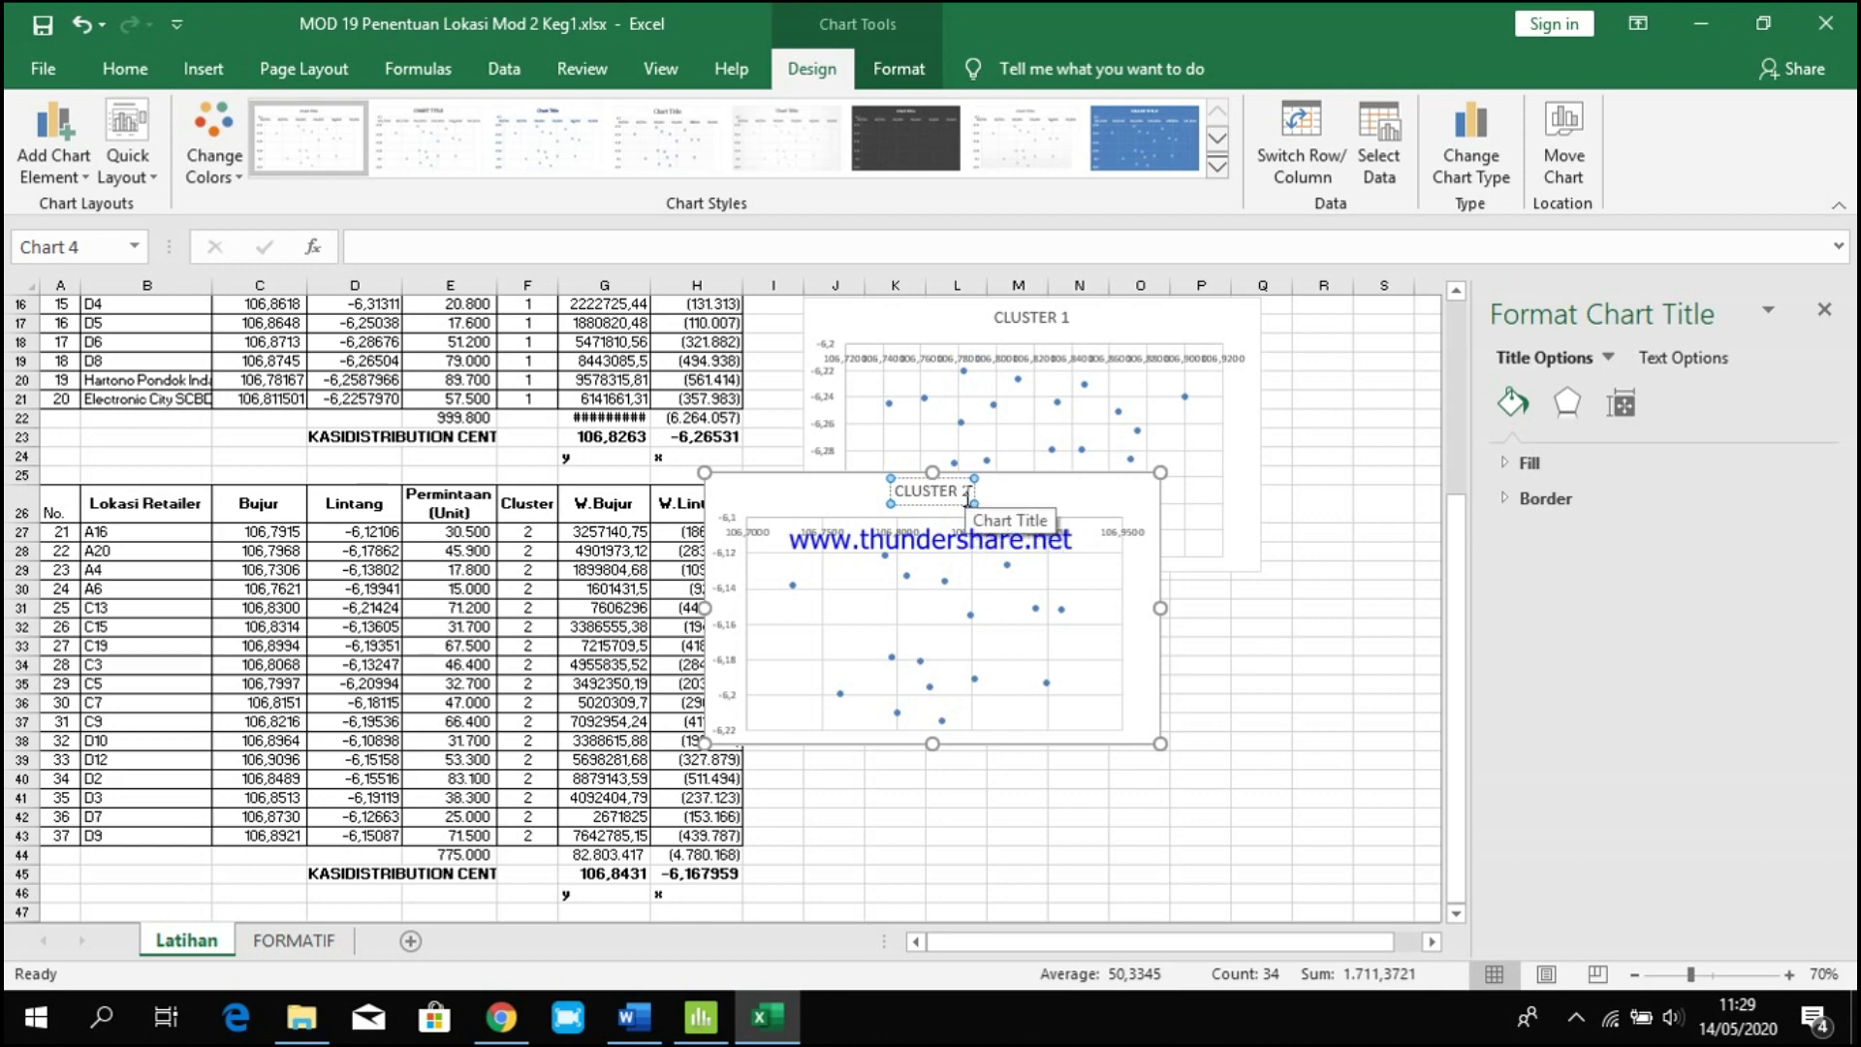
left_click(1285, 611)
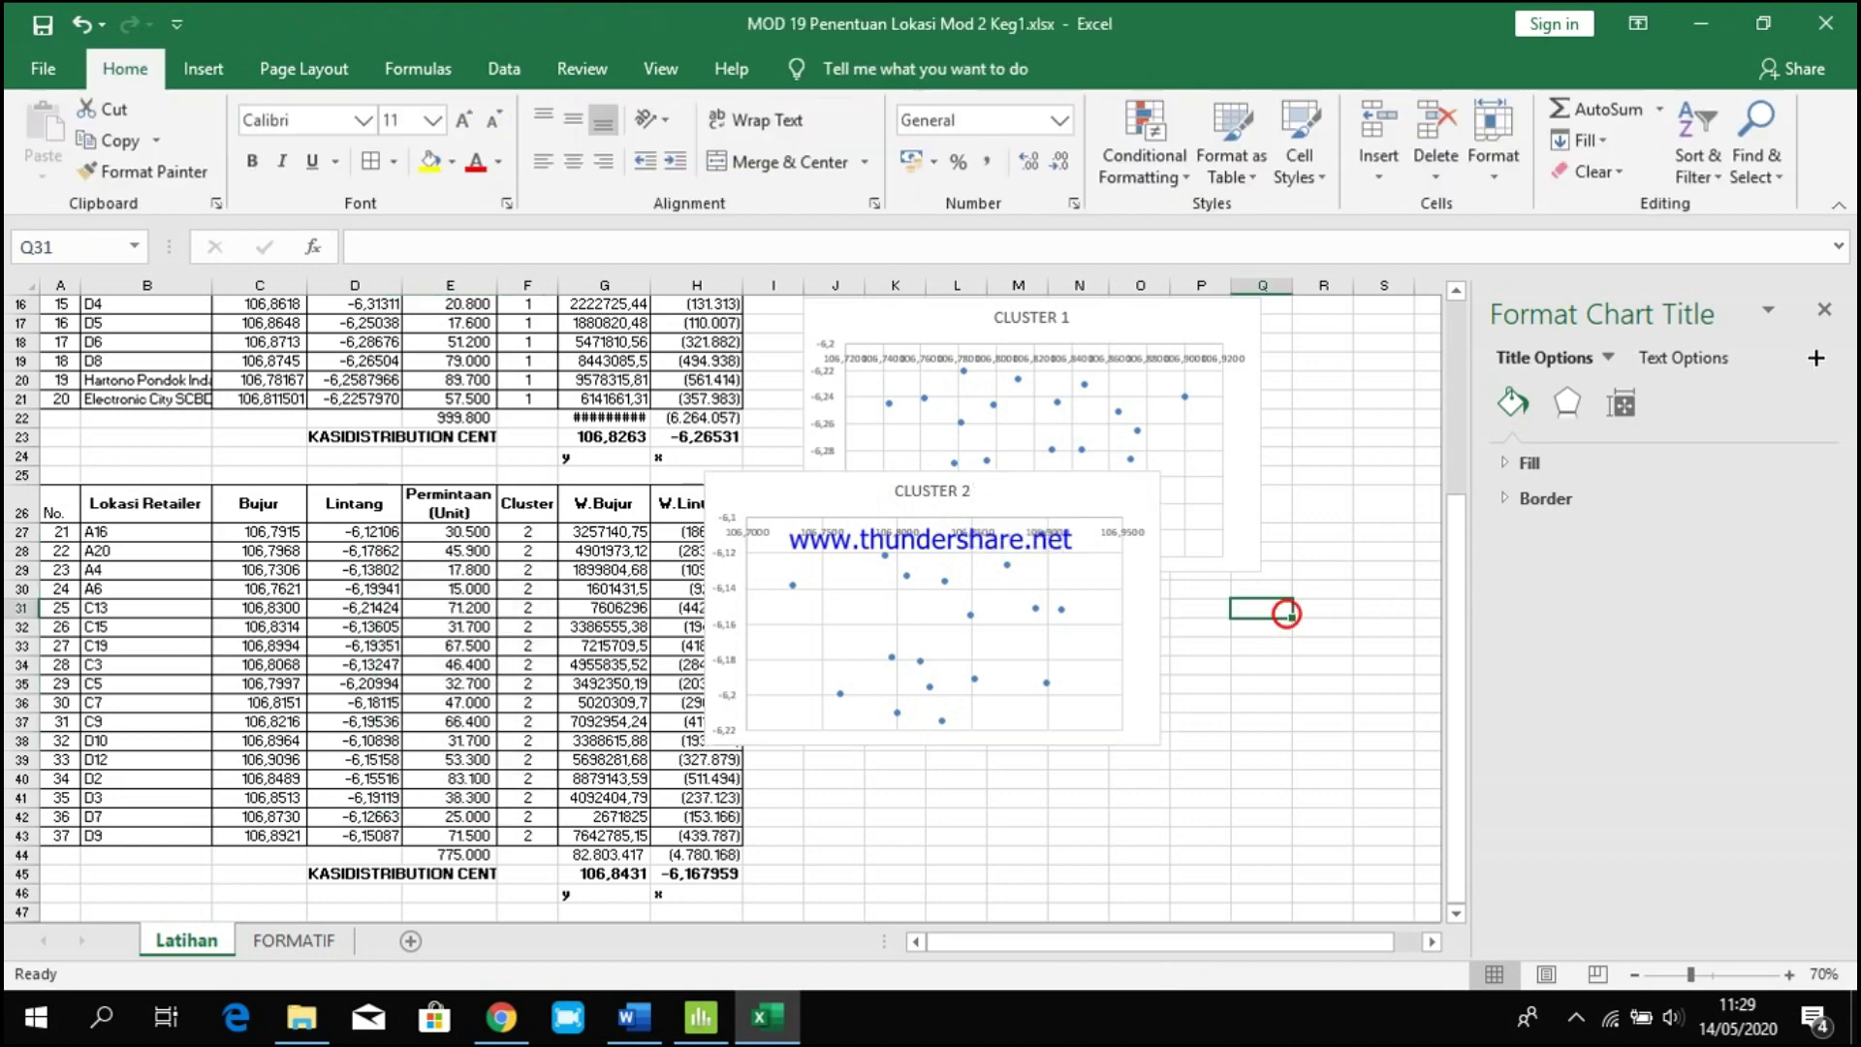
left_click(1827, 317)
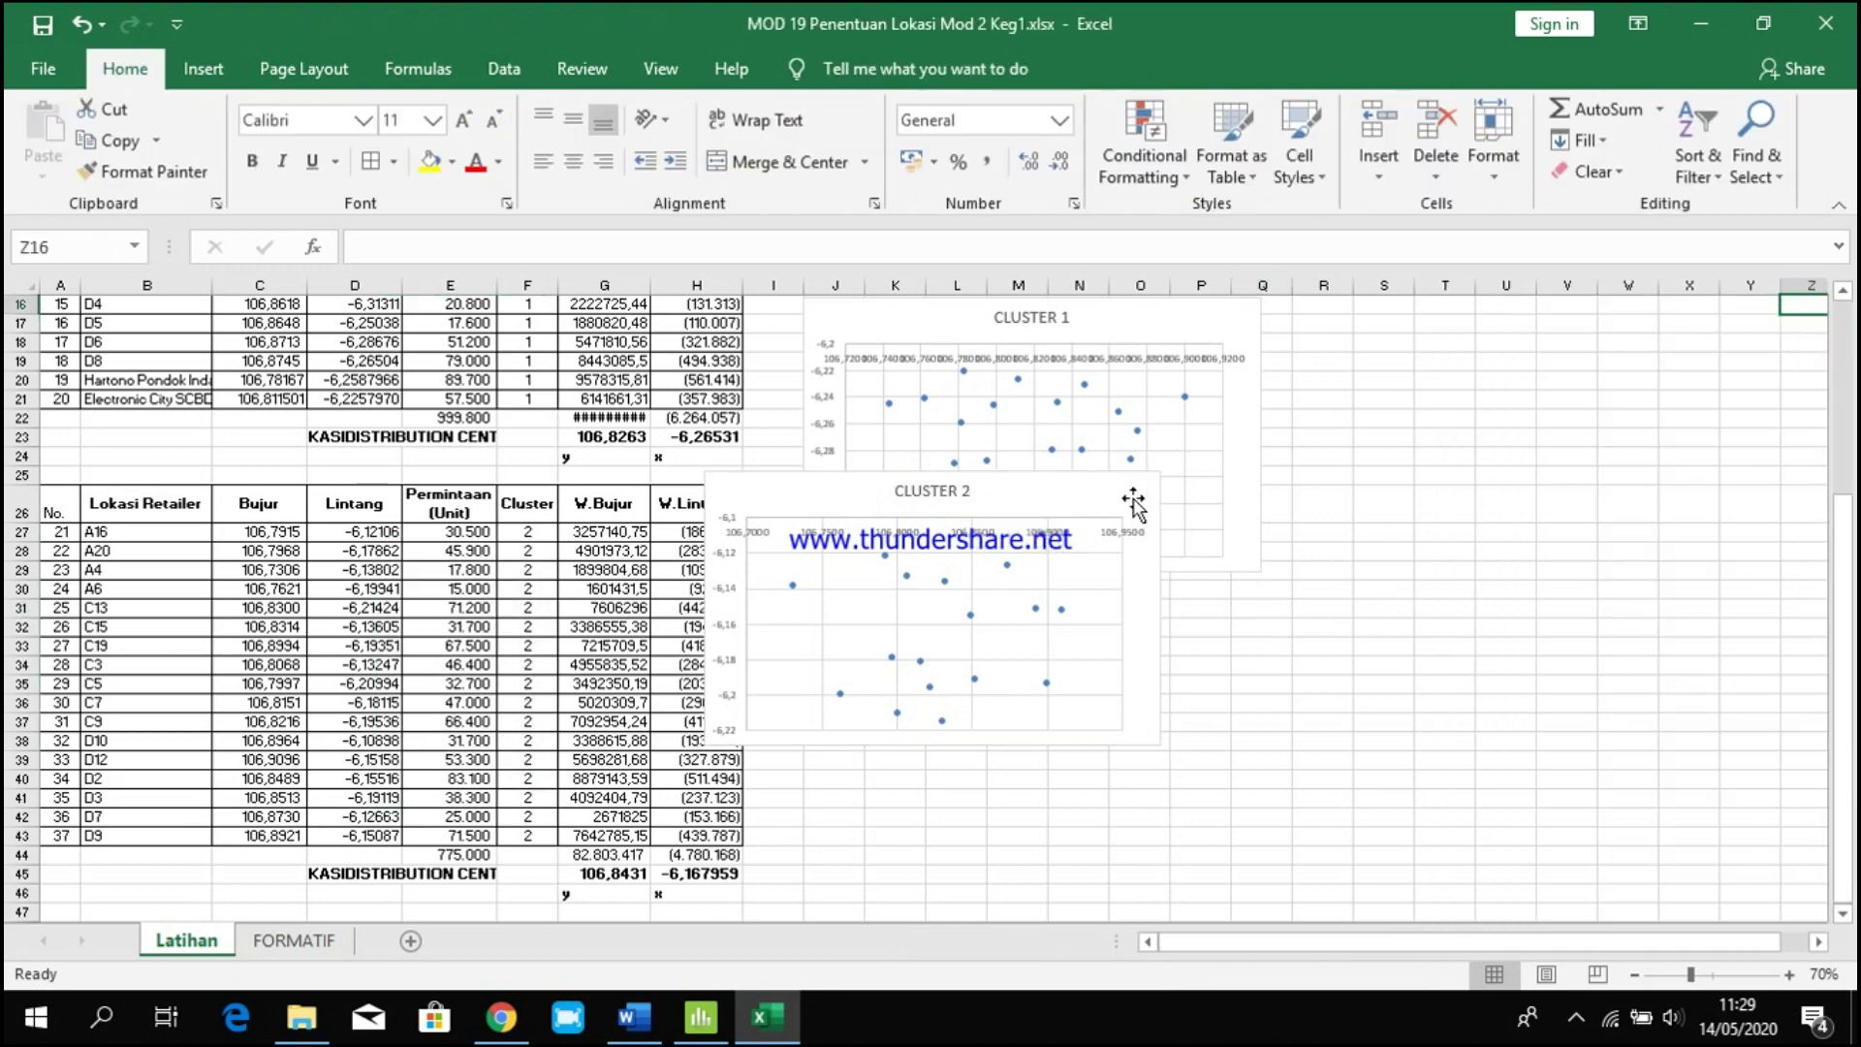
Move the CLUSTER 2 chart so that it sits beside the CLUSTER 1 chart at the same height.
left_click_drag(1133, 498, 1748, 323)
scroll(1299, 670, "up", 3)
left_click_drag(1474, 491, 1472, 487)
left_click(1358, 403)
Apply the chart style with the solid blue background to the CLUSTER 1 chart.
left_click(1190, 489)
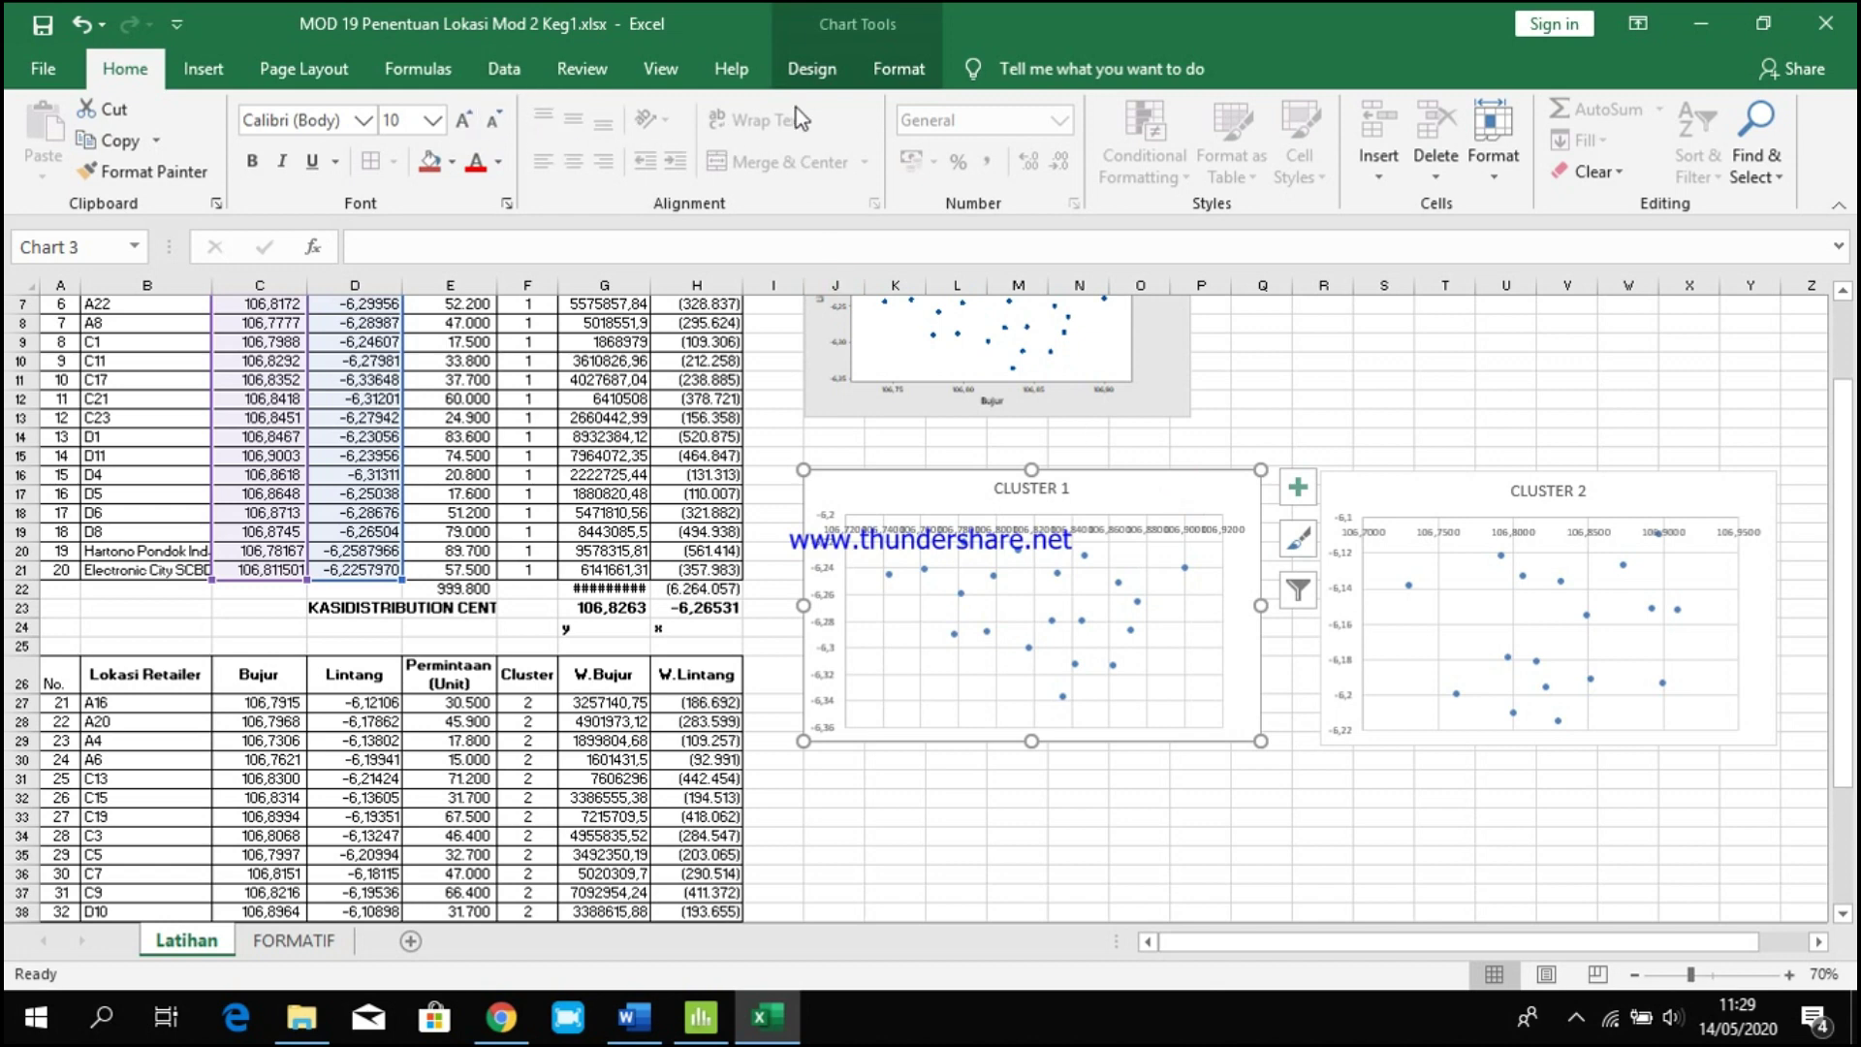
left_click(812, 68)
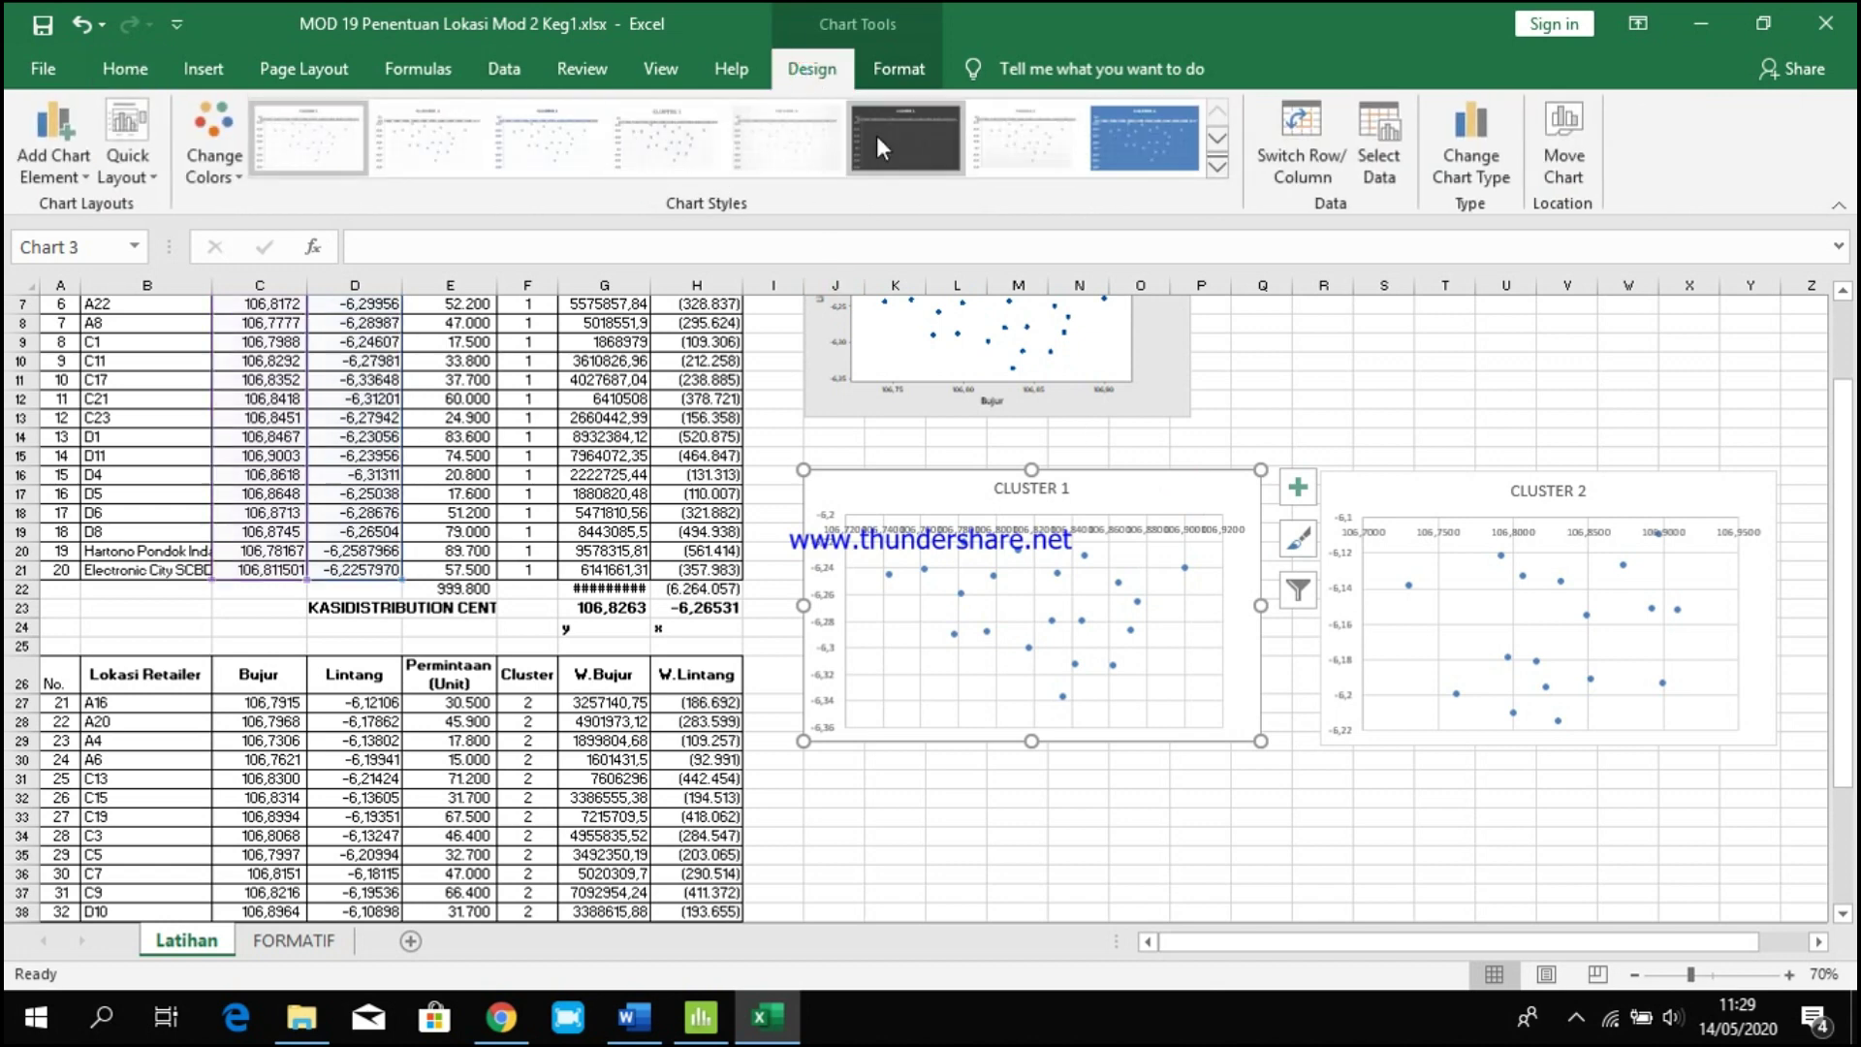
left_click(1149, 137)
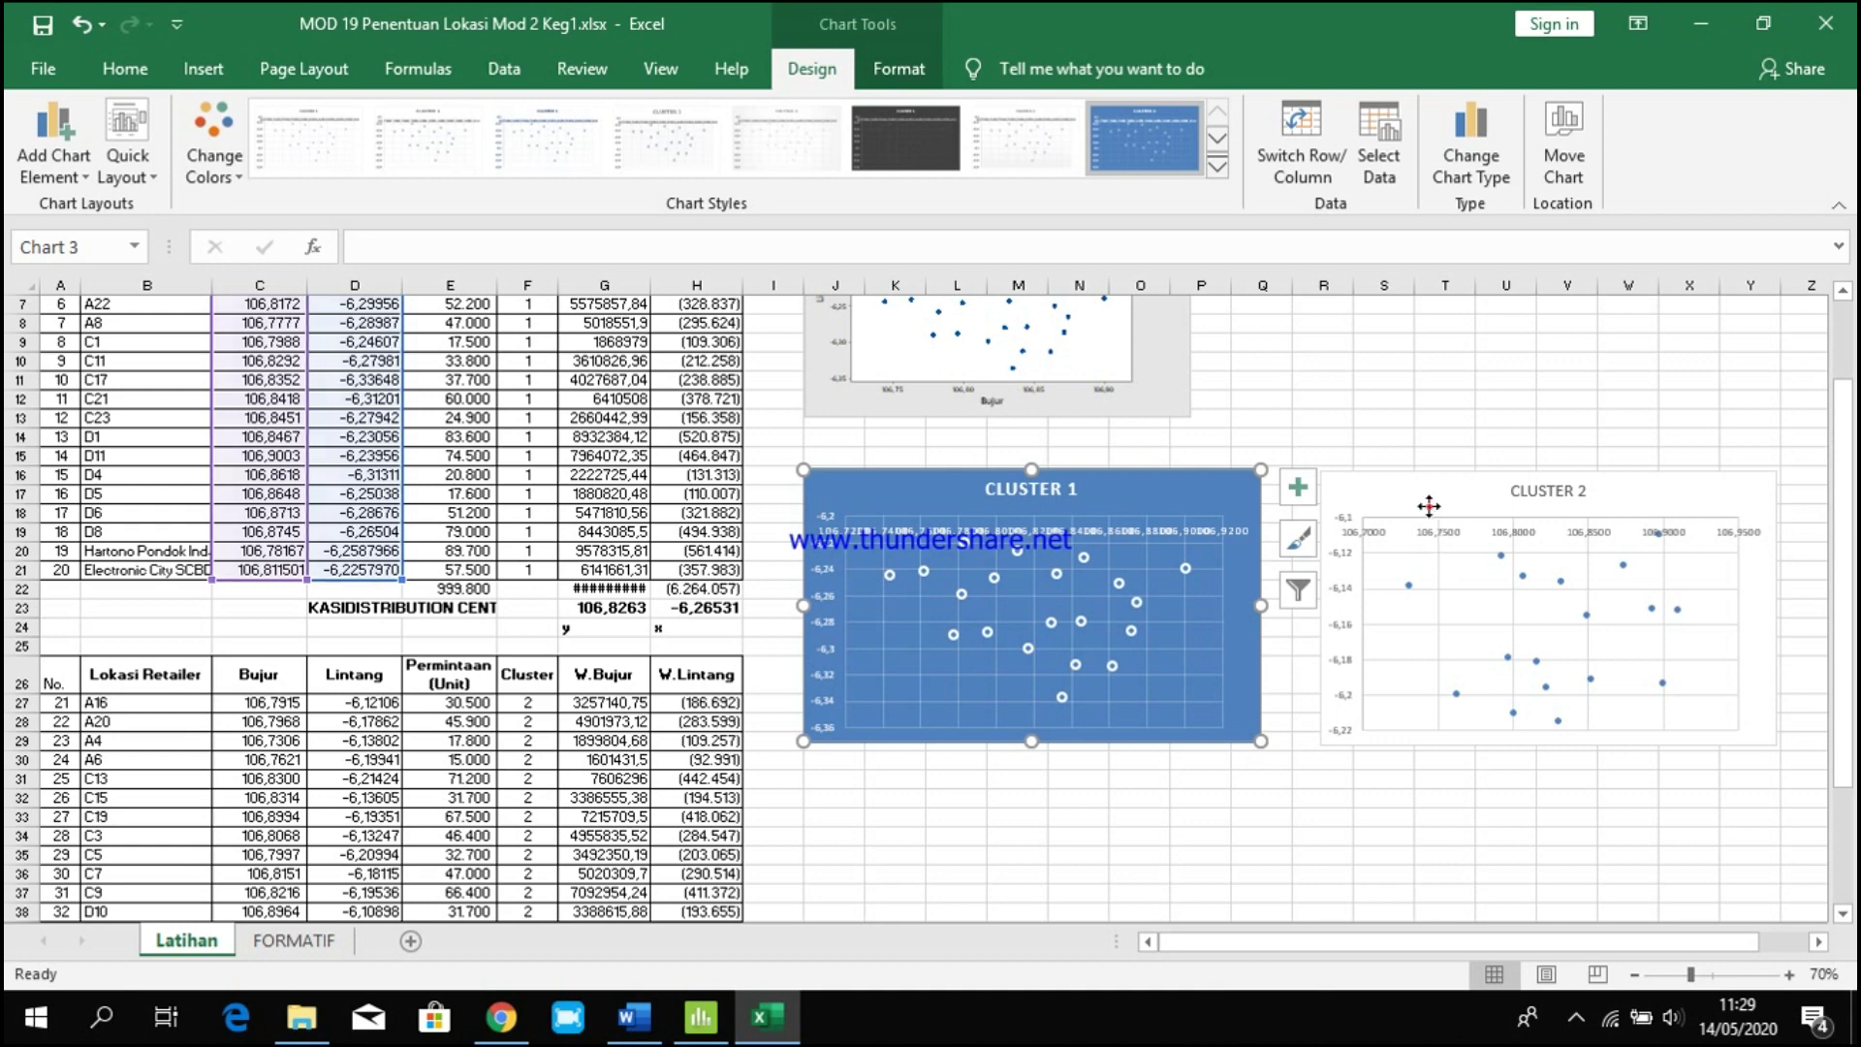
Apply the dark gradient chart style to the CLUSTER 2 chart, then close the formatting options and deselect the chart.
double_click(1429, 505)
left_click(812, 68)
left_click(1217, 165)
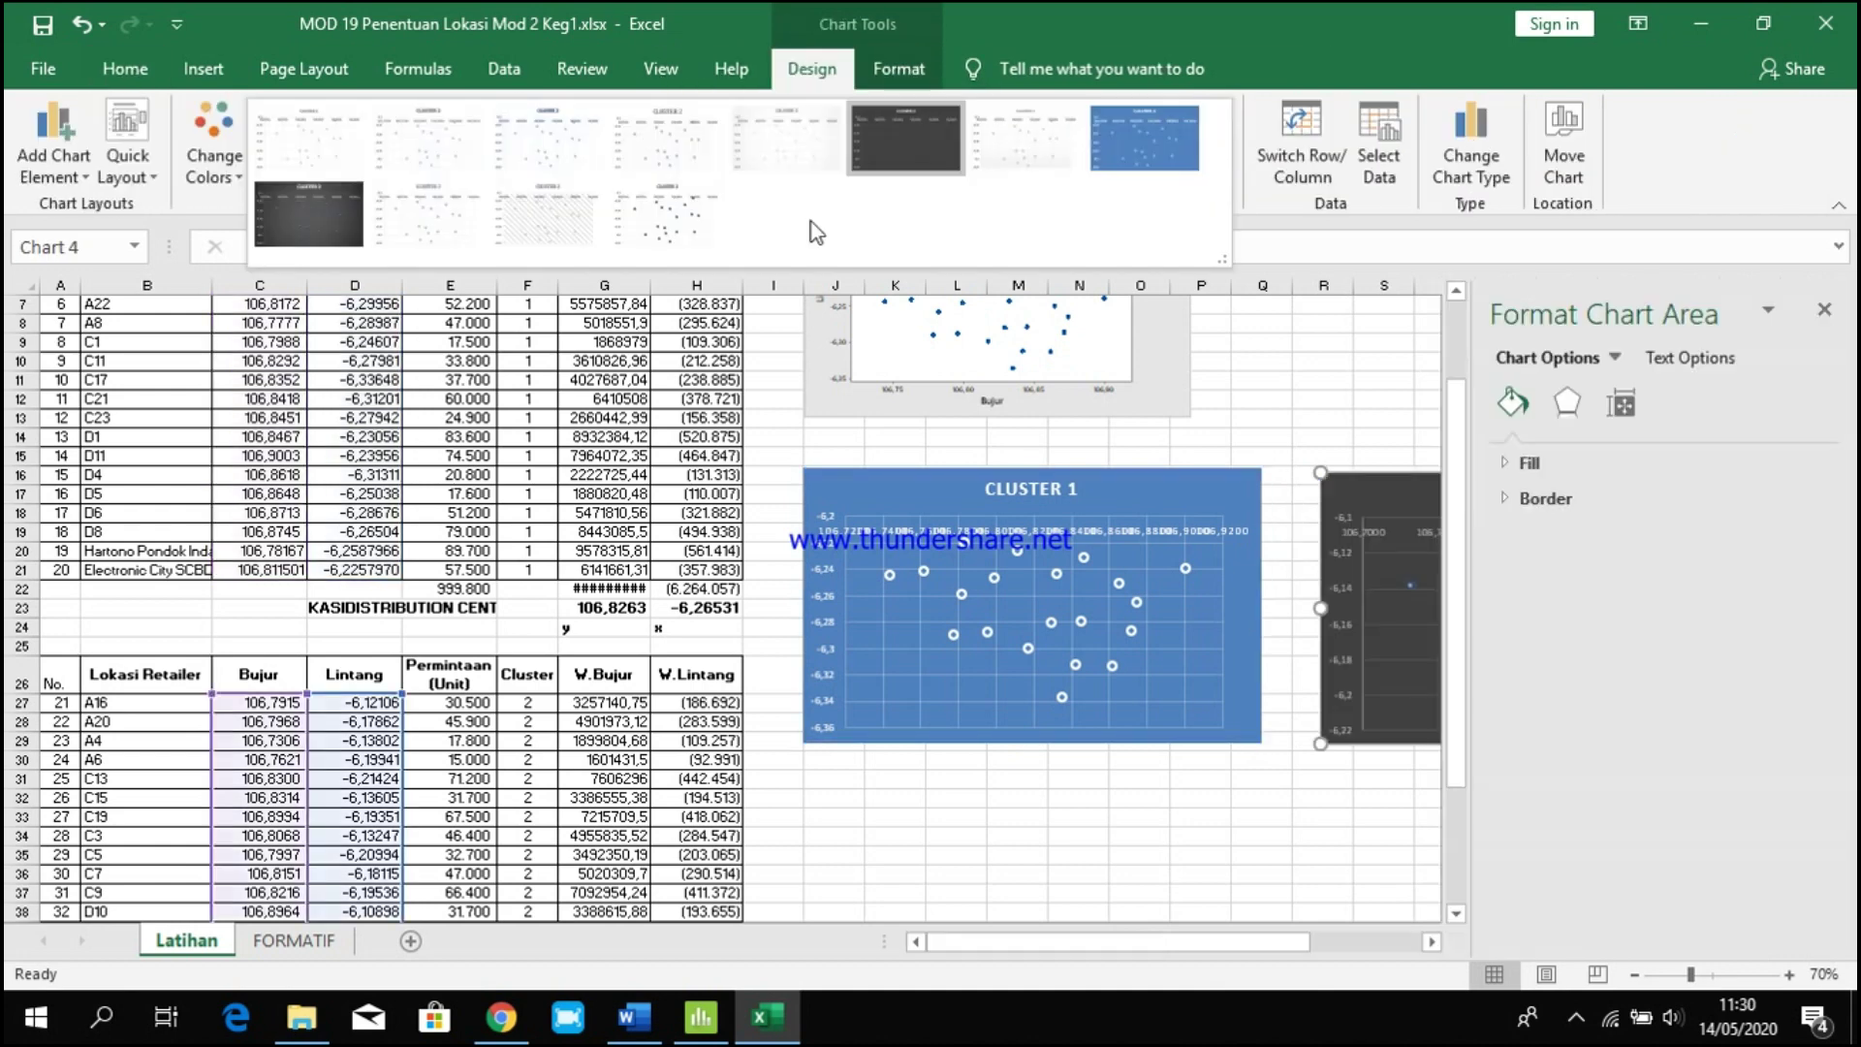
left_click(316, 225)
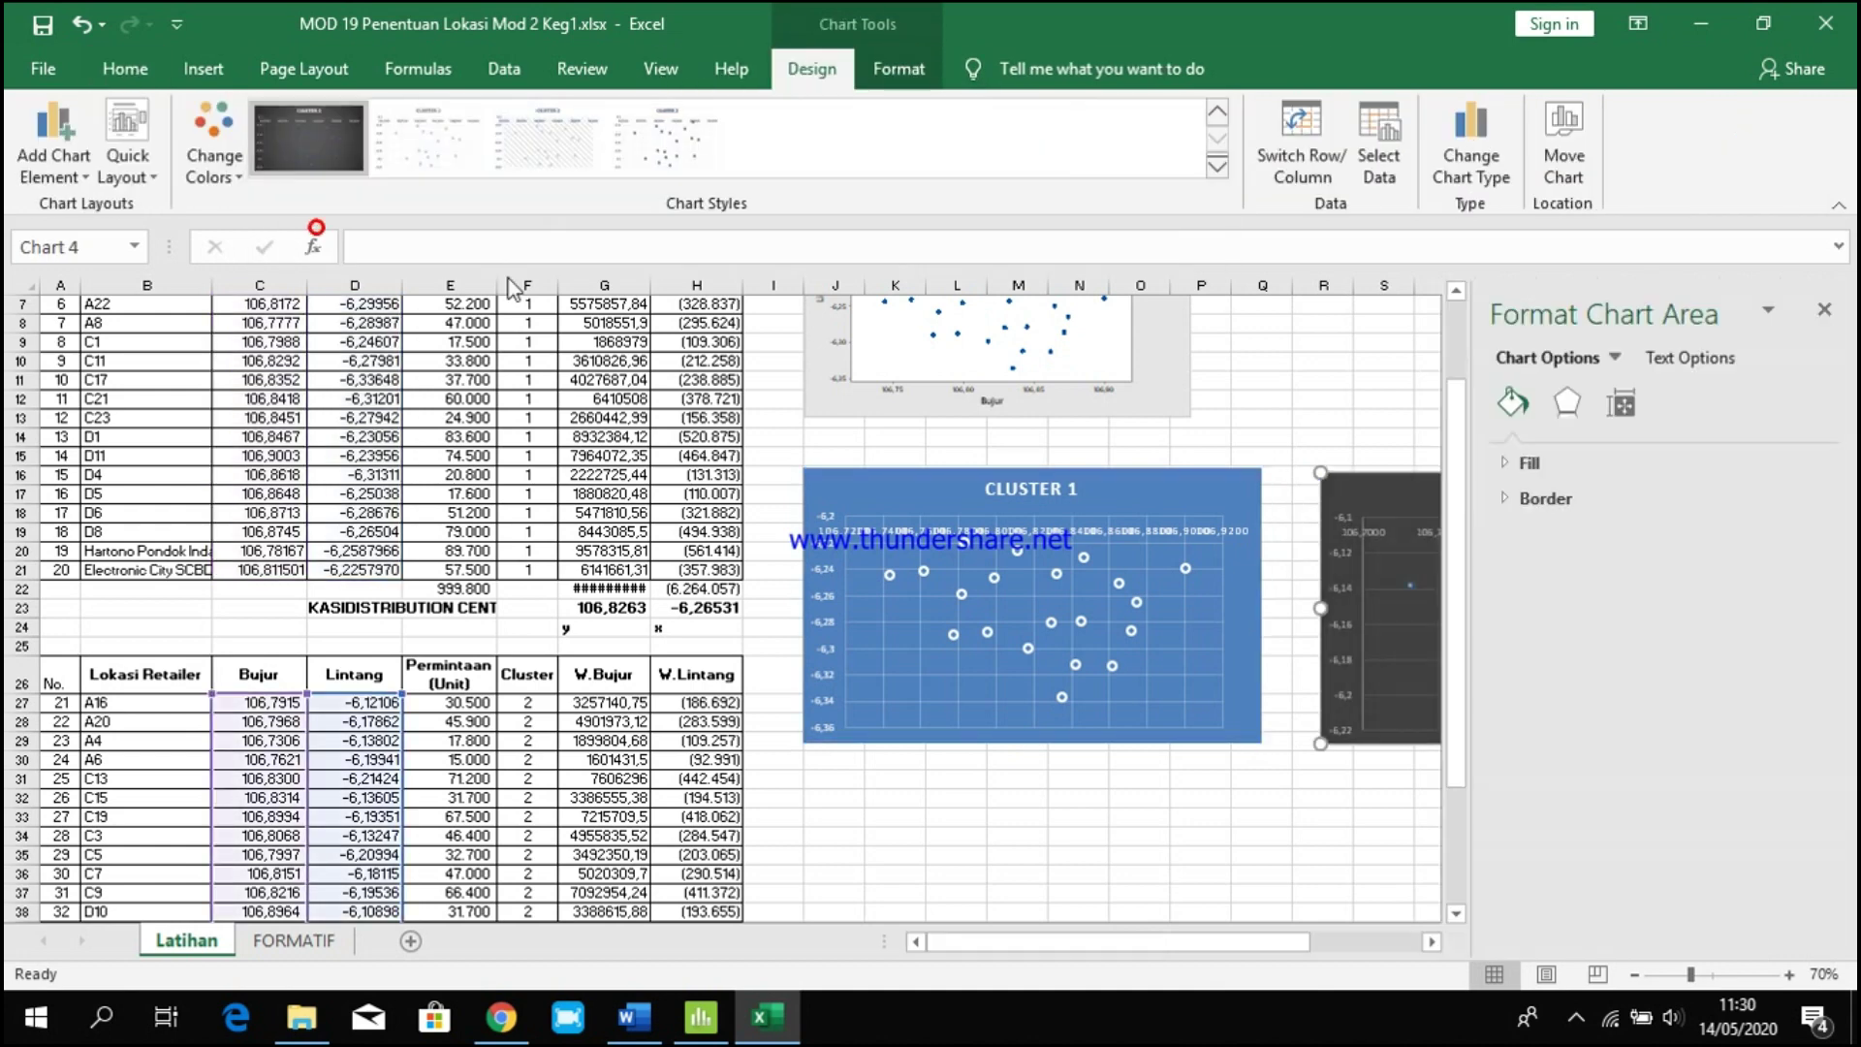
left_click(1824, 311)
left_click(1421, 378)
left_click(1103, 770)
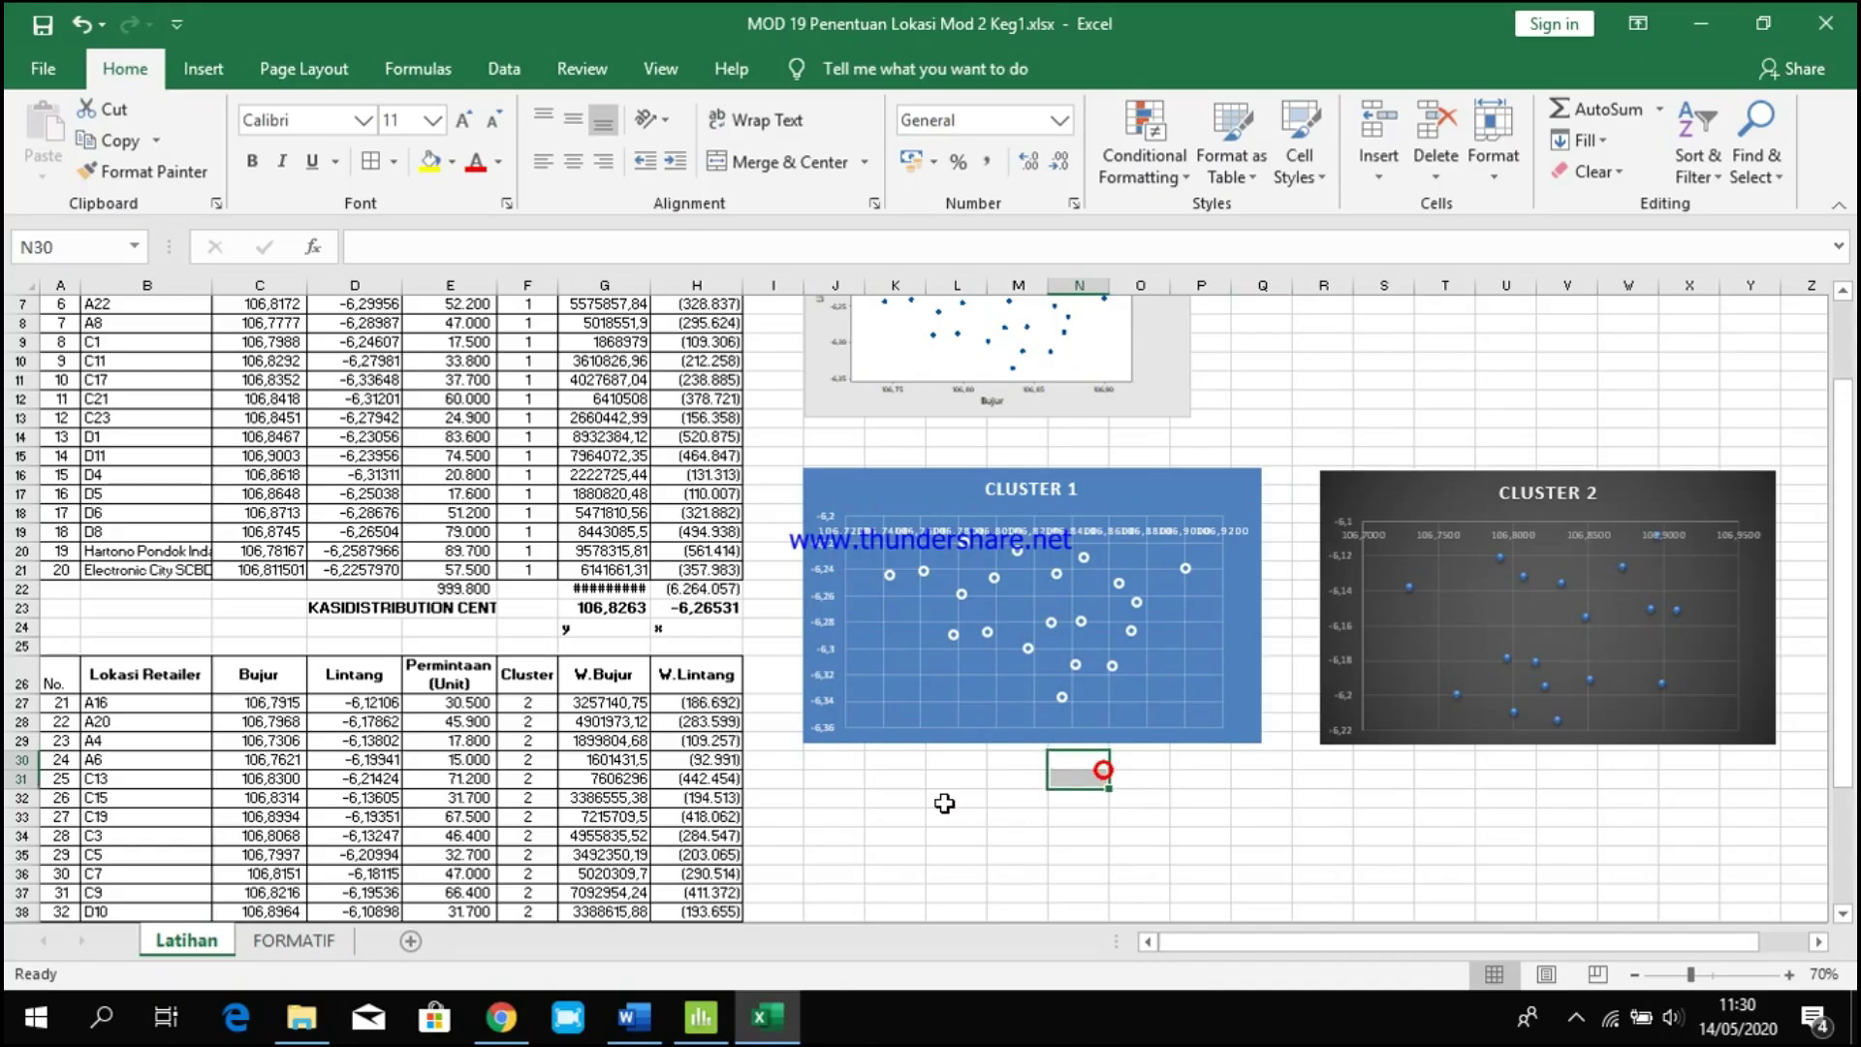
Examine the retailer points plotted in the CLUSTER 1 and CLUSTER 2 charts.
left_click(1168, 605)
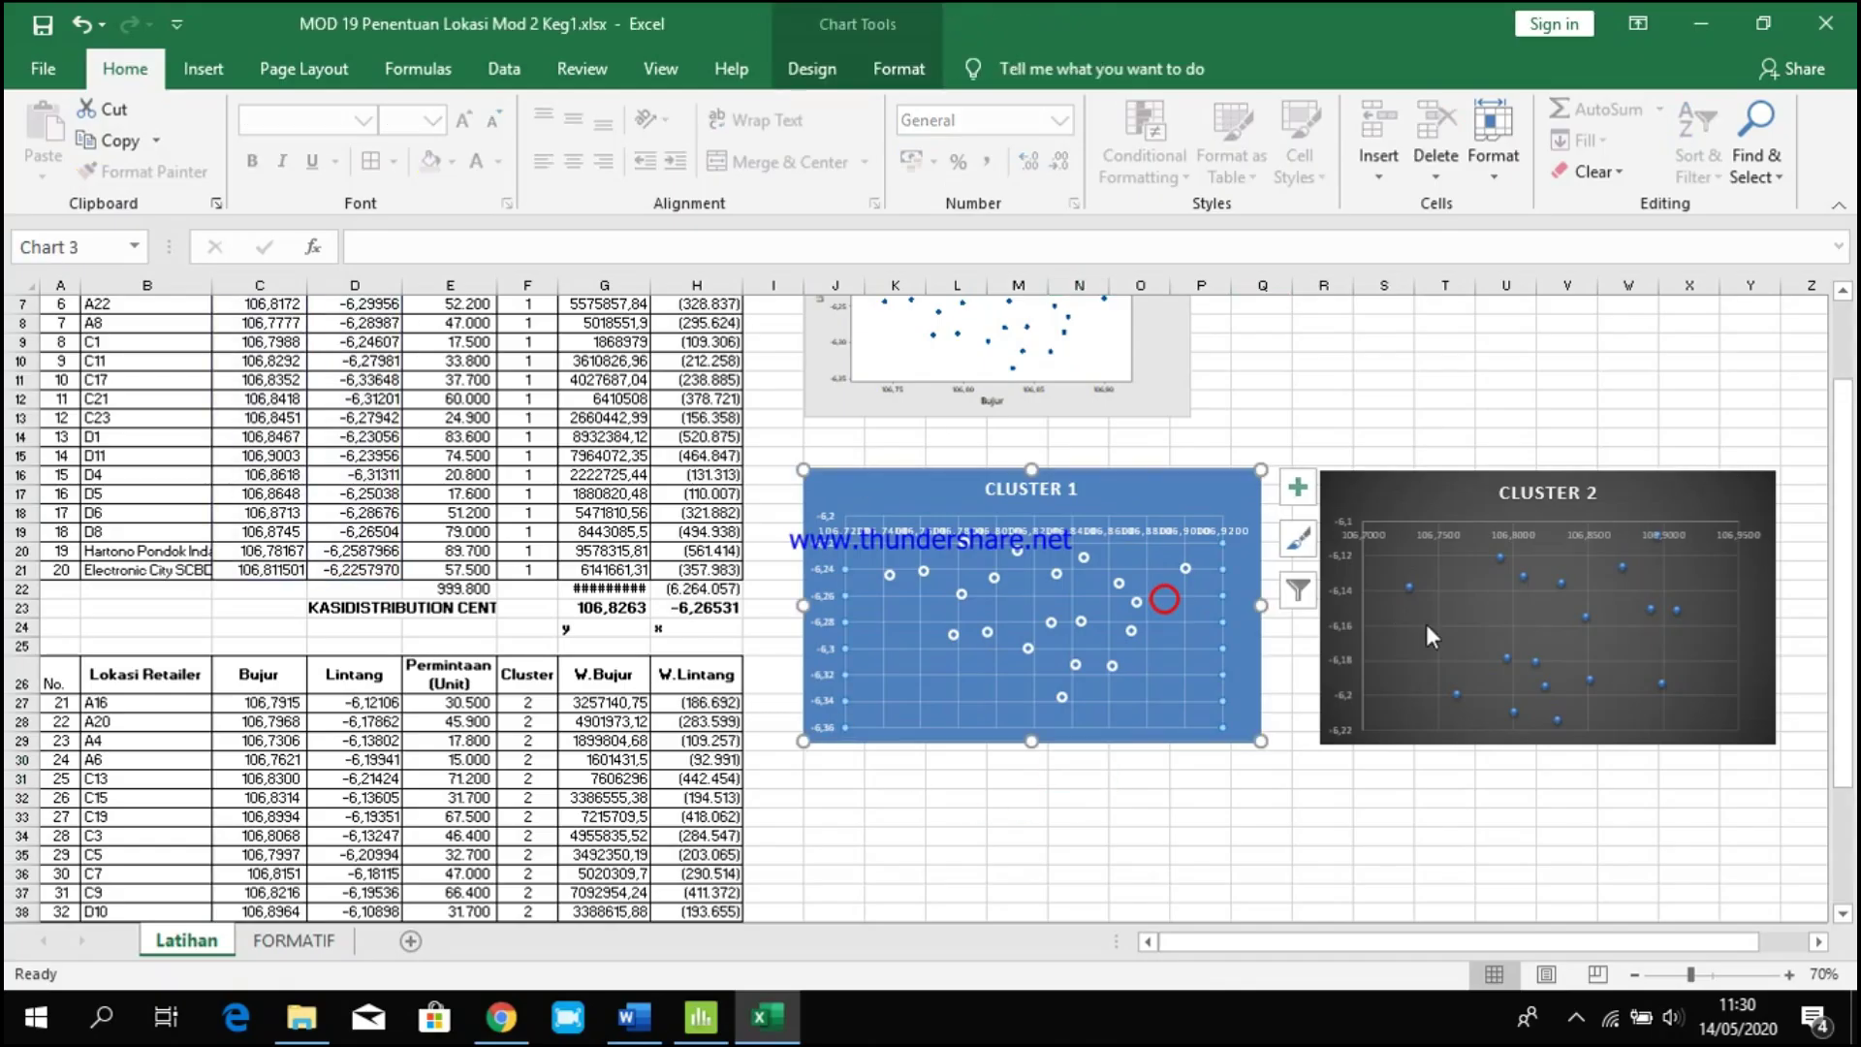
left_click(1425, 634)
left_click(1431, 417)
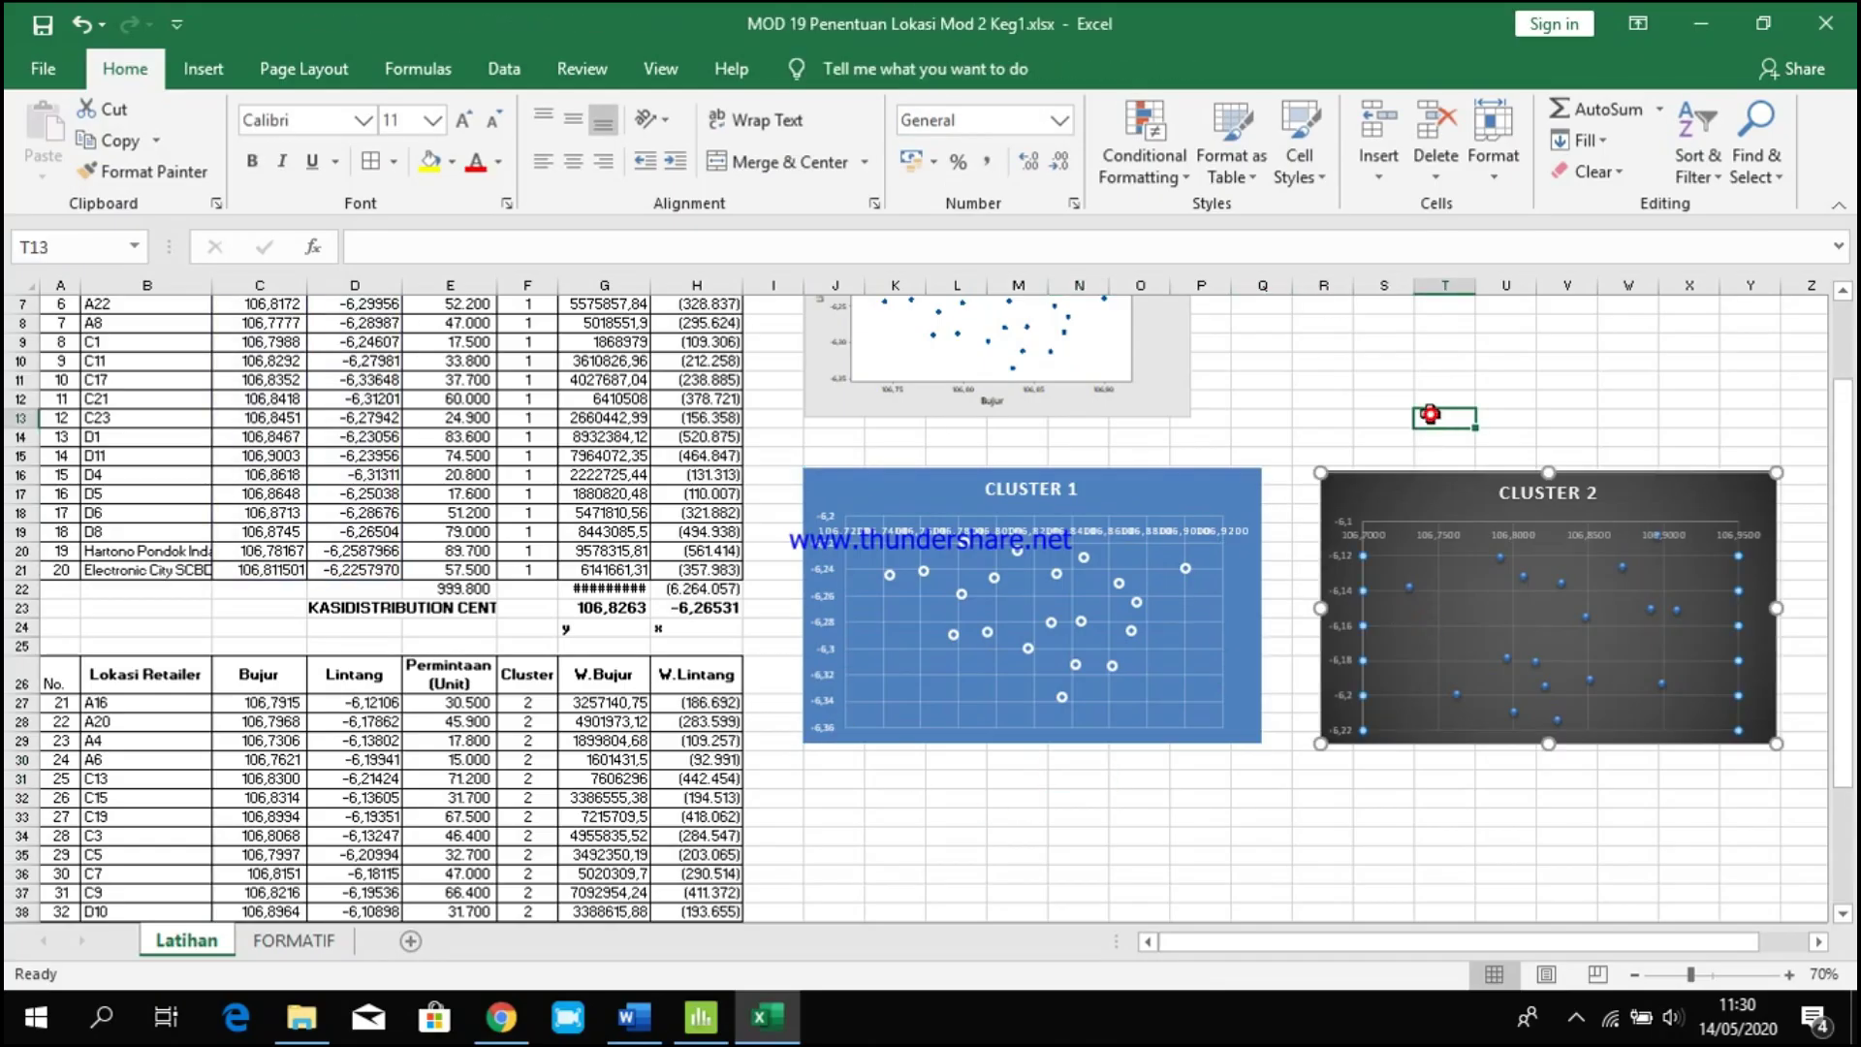
left_click(1132, 538)
left_click(1400, 494)
left_click(1386, 380)
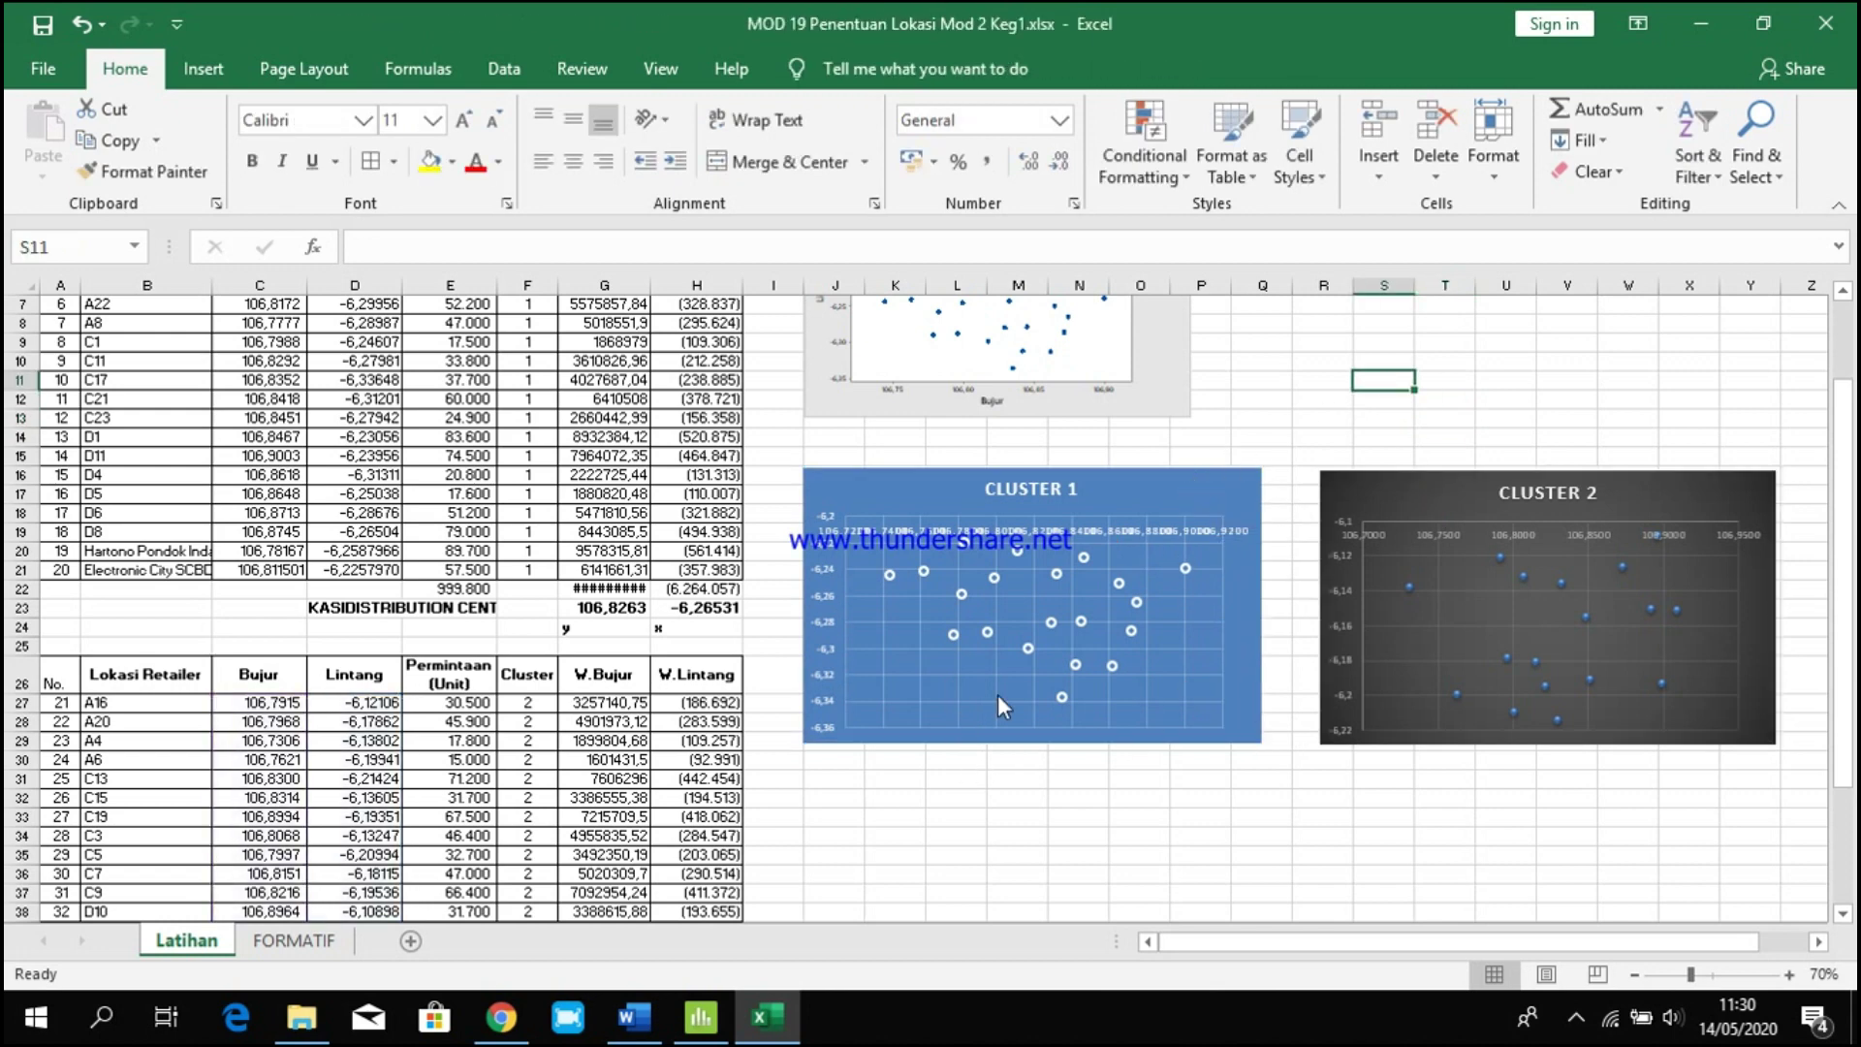
left_click(1100, 630)
left_click(1480, 603)
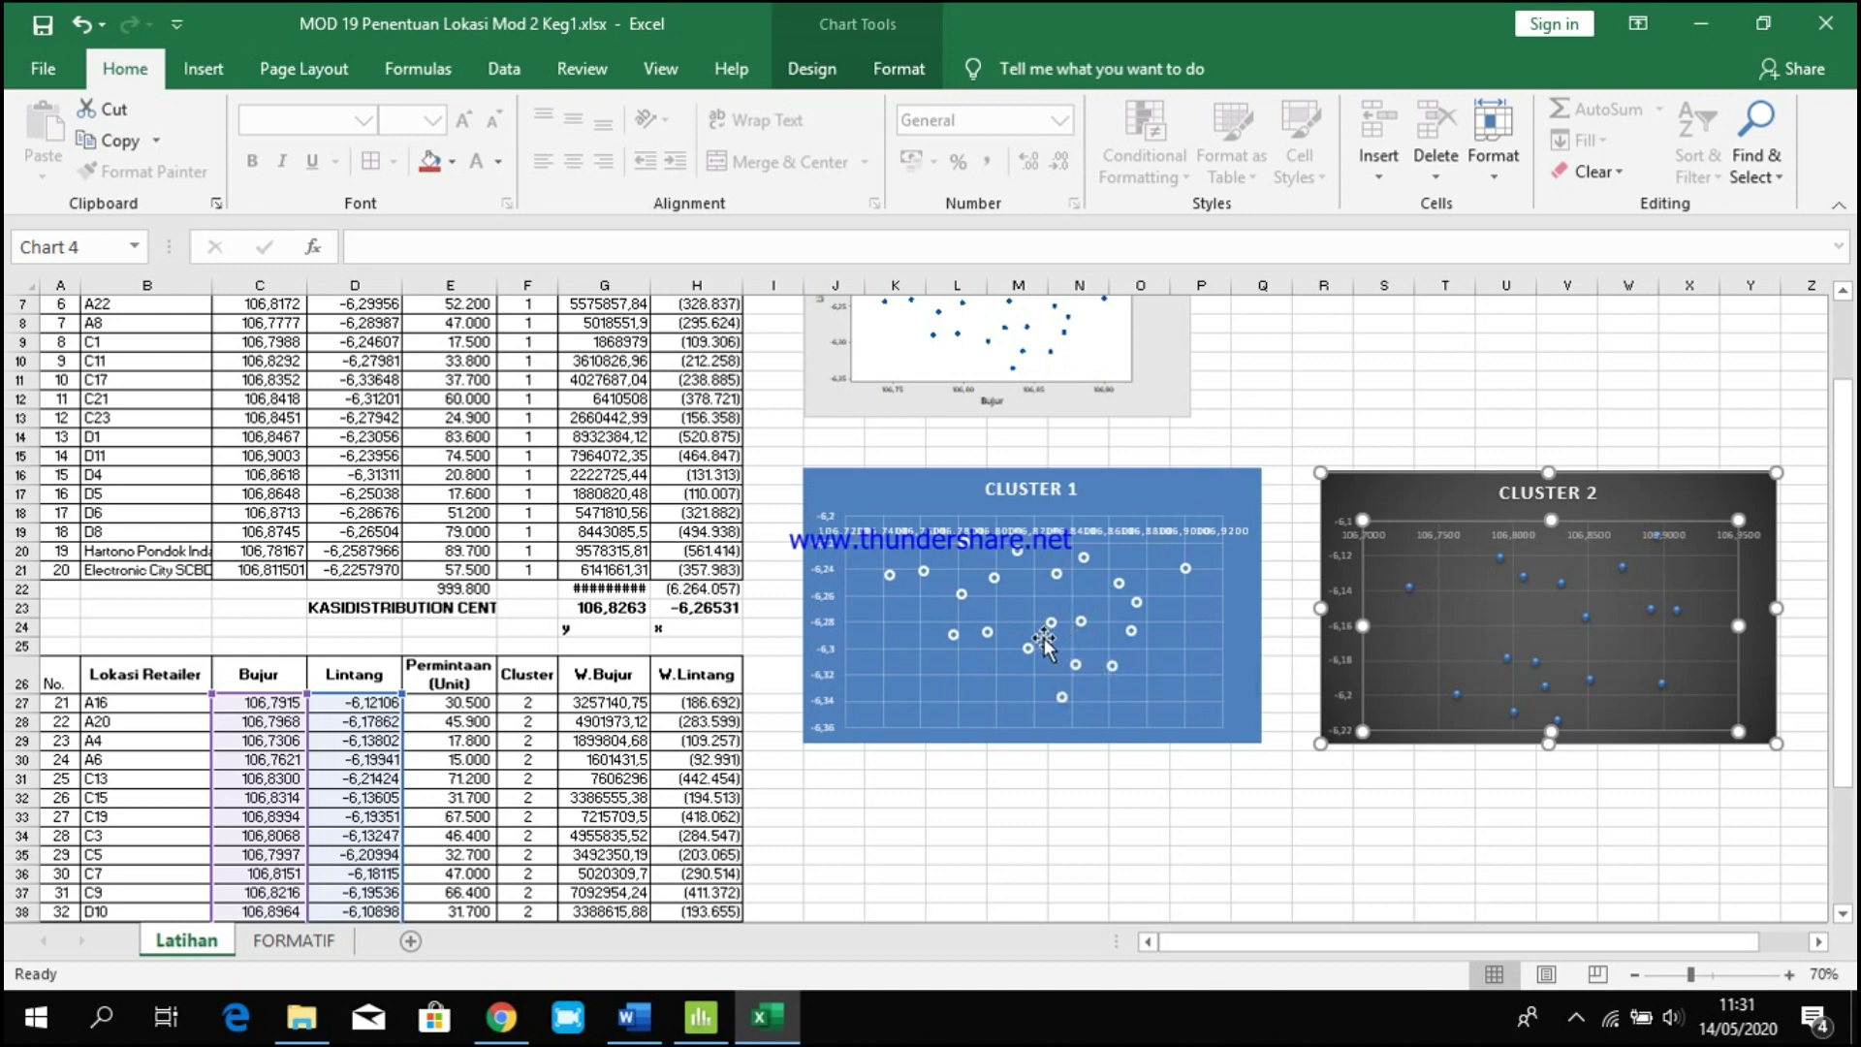
mouse_move(1037, 651)
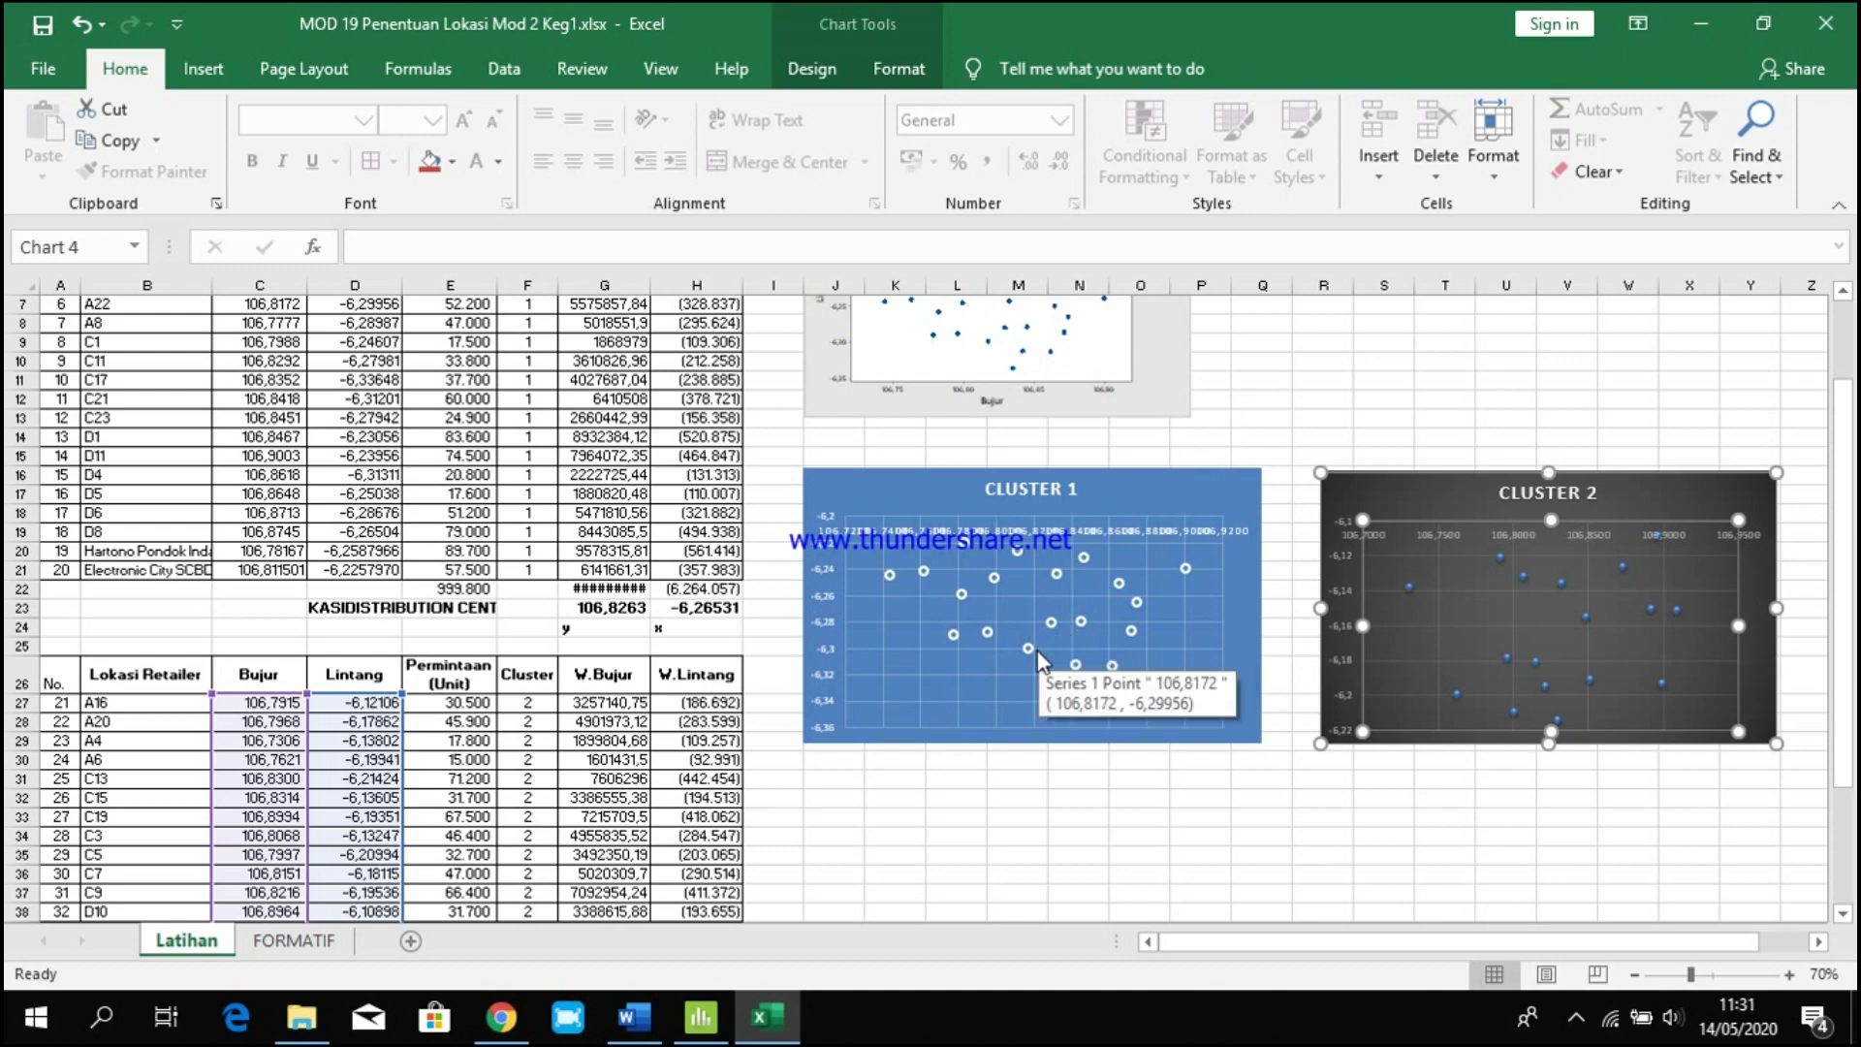
Start a new data series named DC in the data source of the CLUSTER 1 chart.
left_click(1209, 514)
right_click(1182, 499)
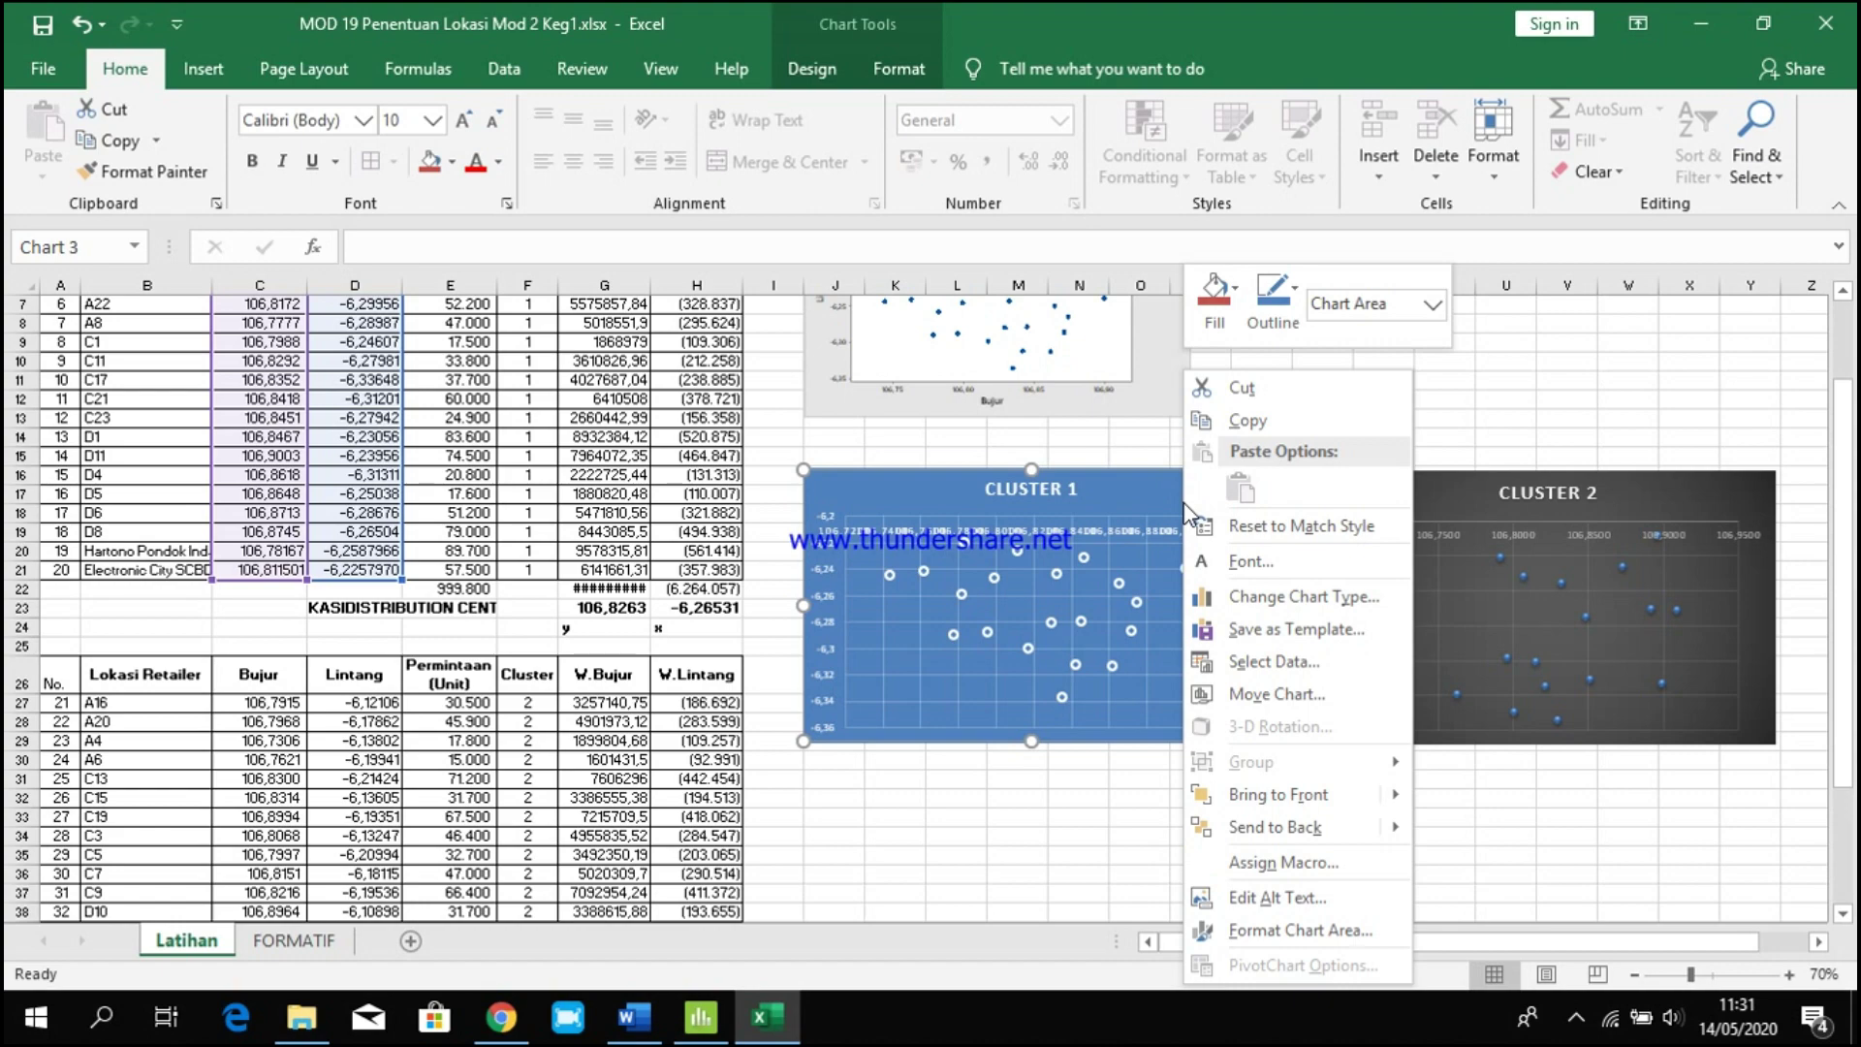
left_click(1261, 662)
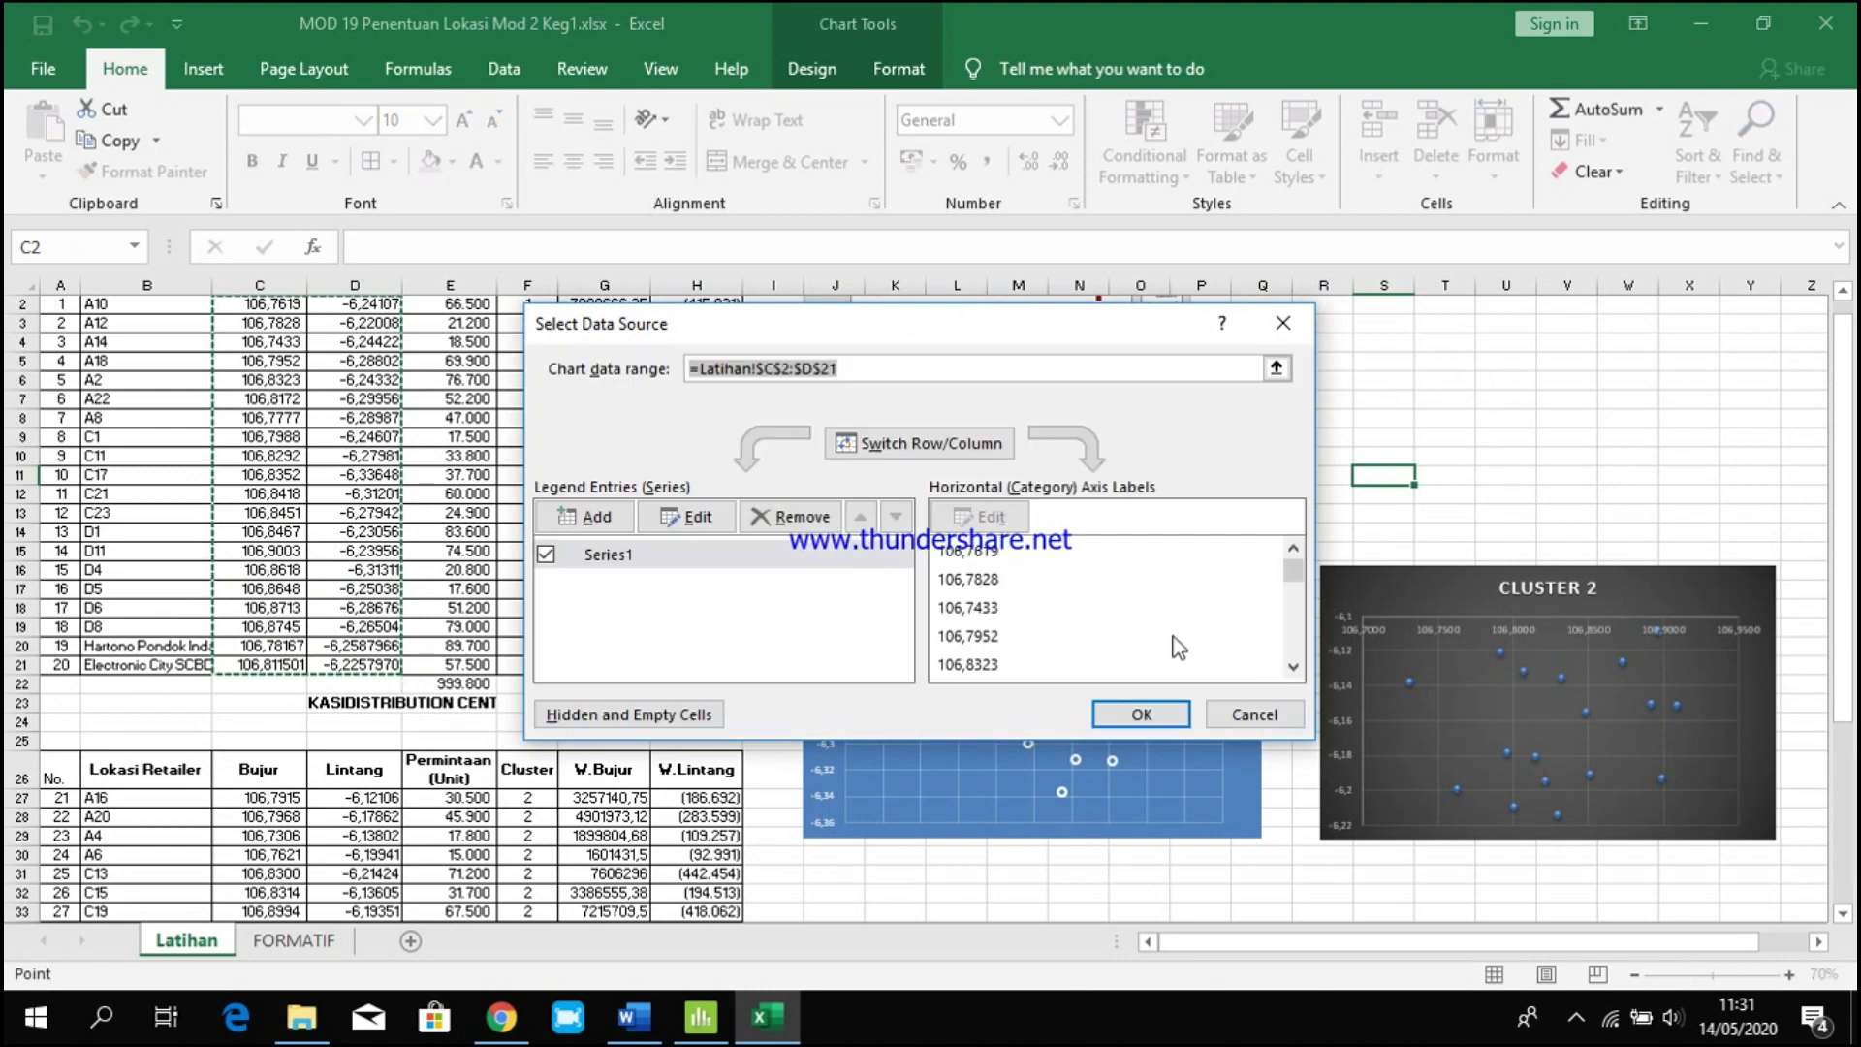
left_click(589, 516)
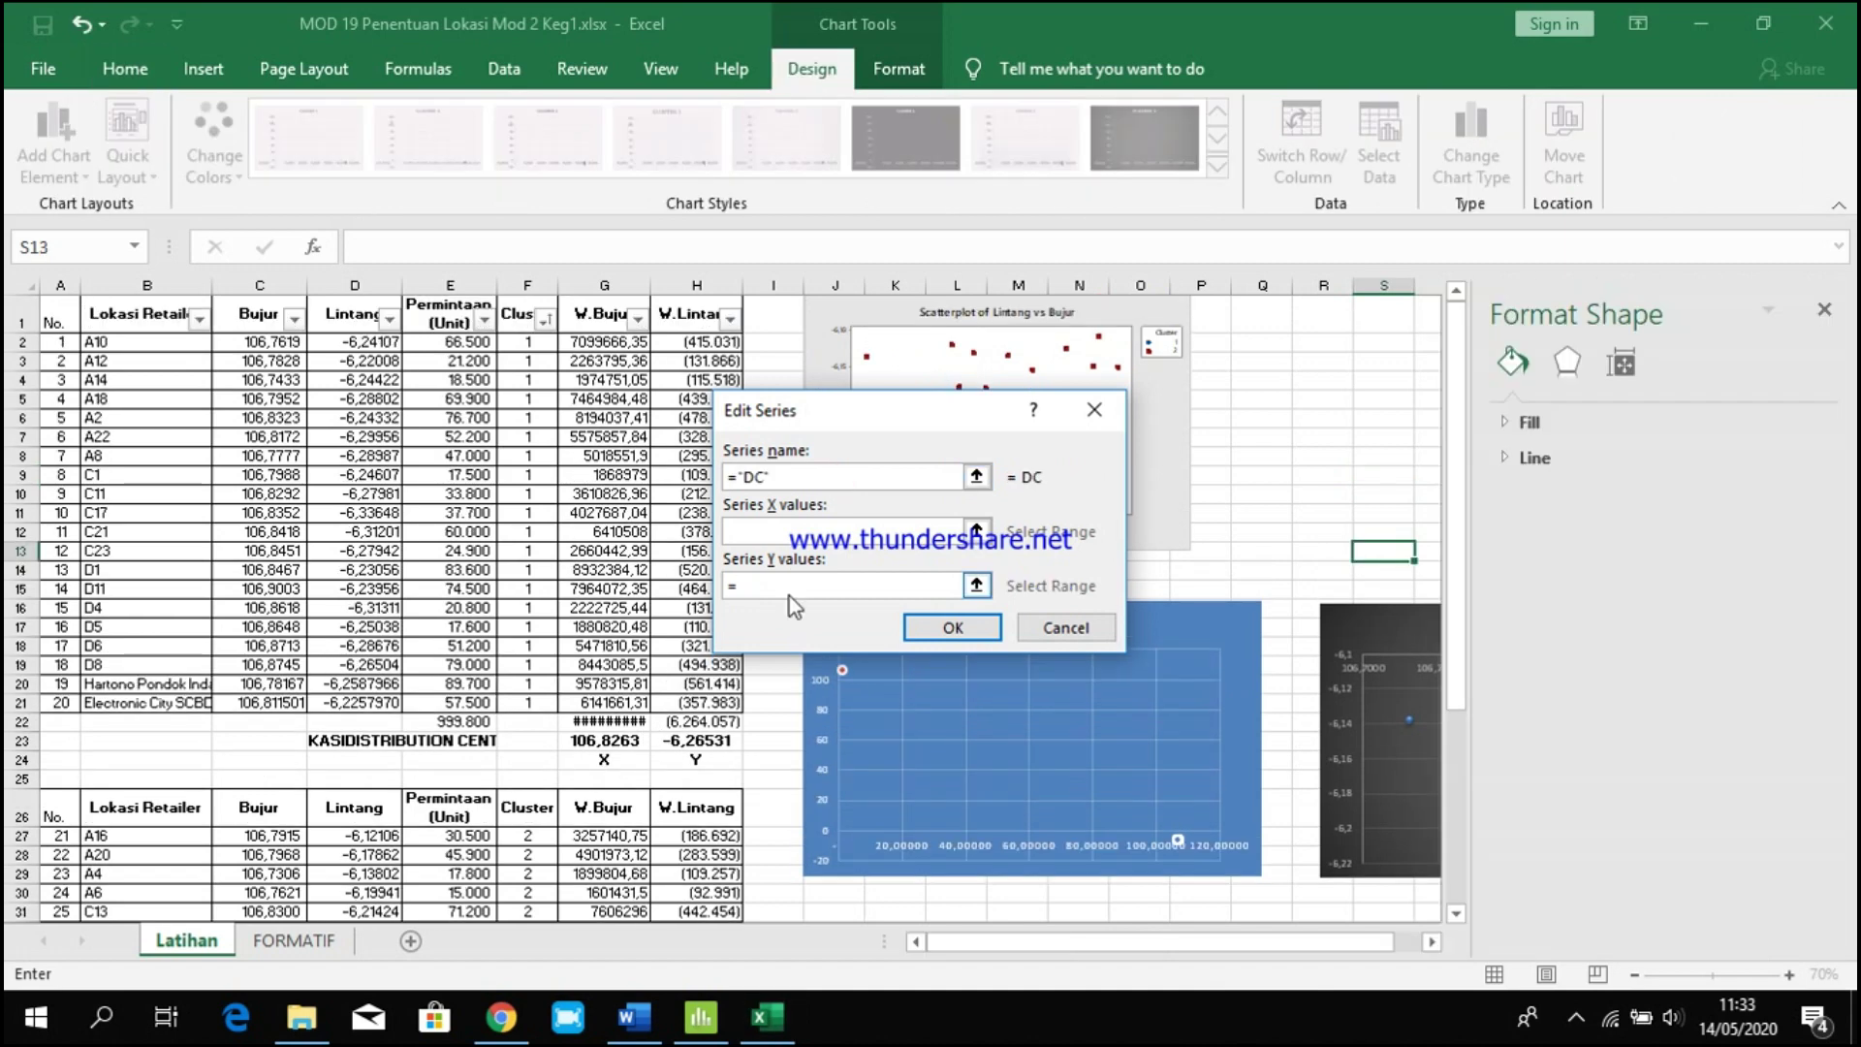
Set the CLUSTER 1 DC series to Y value H23 and X value G23, and apply the data source changes.
left_click(696, 741)
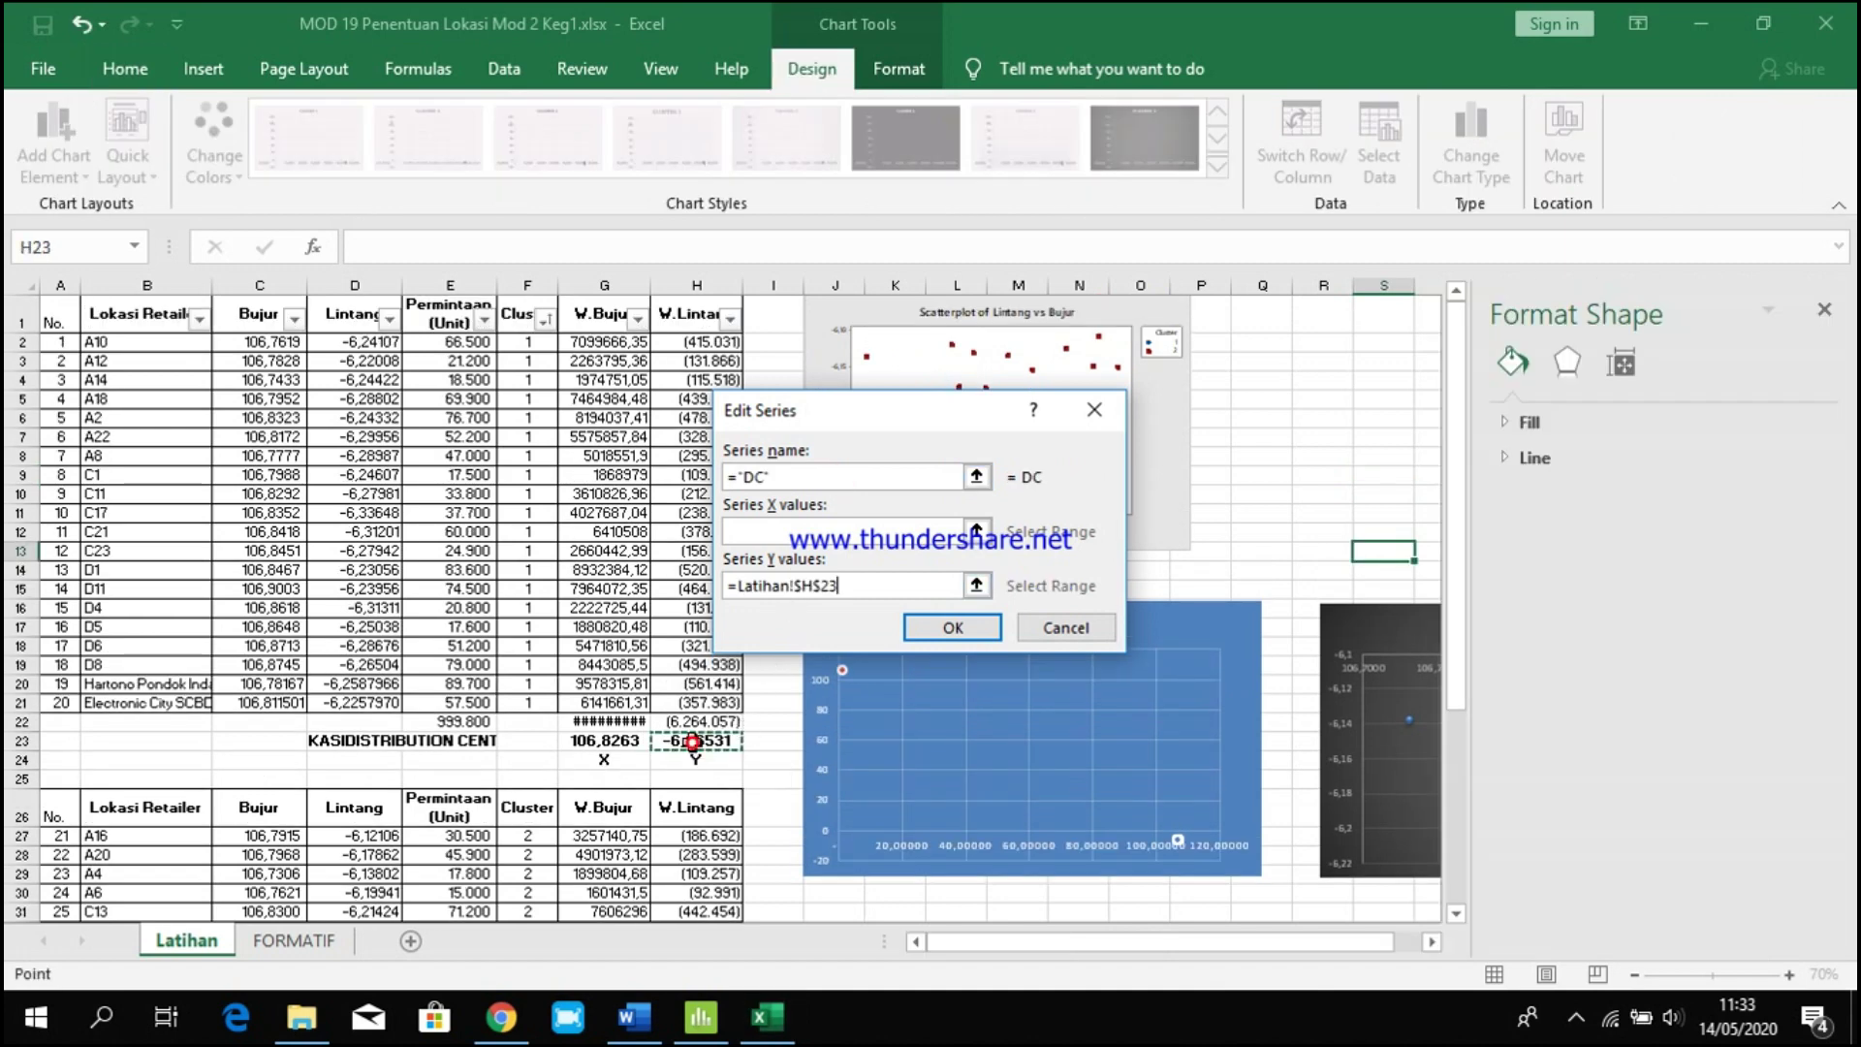
left_click(803, 534)
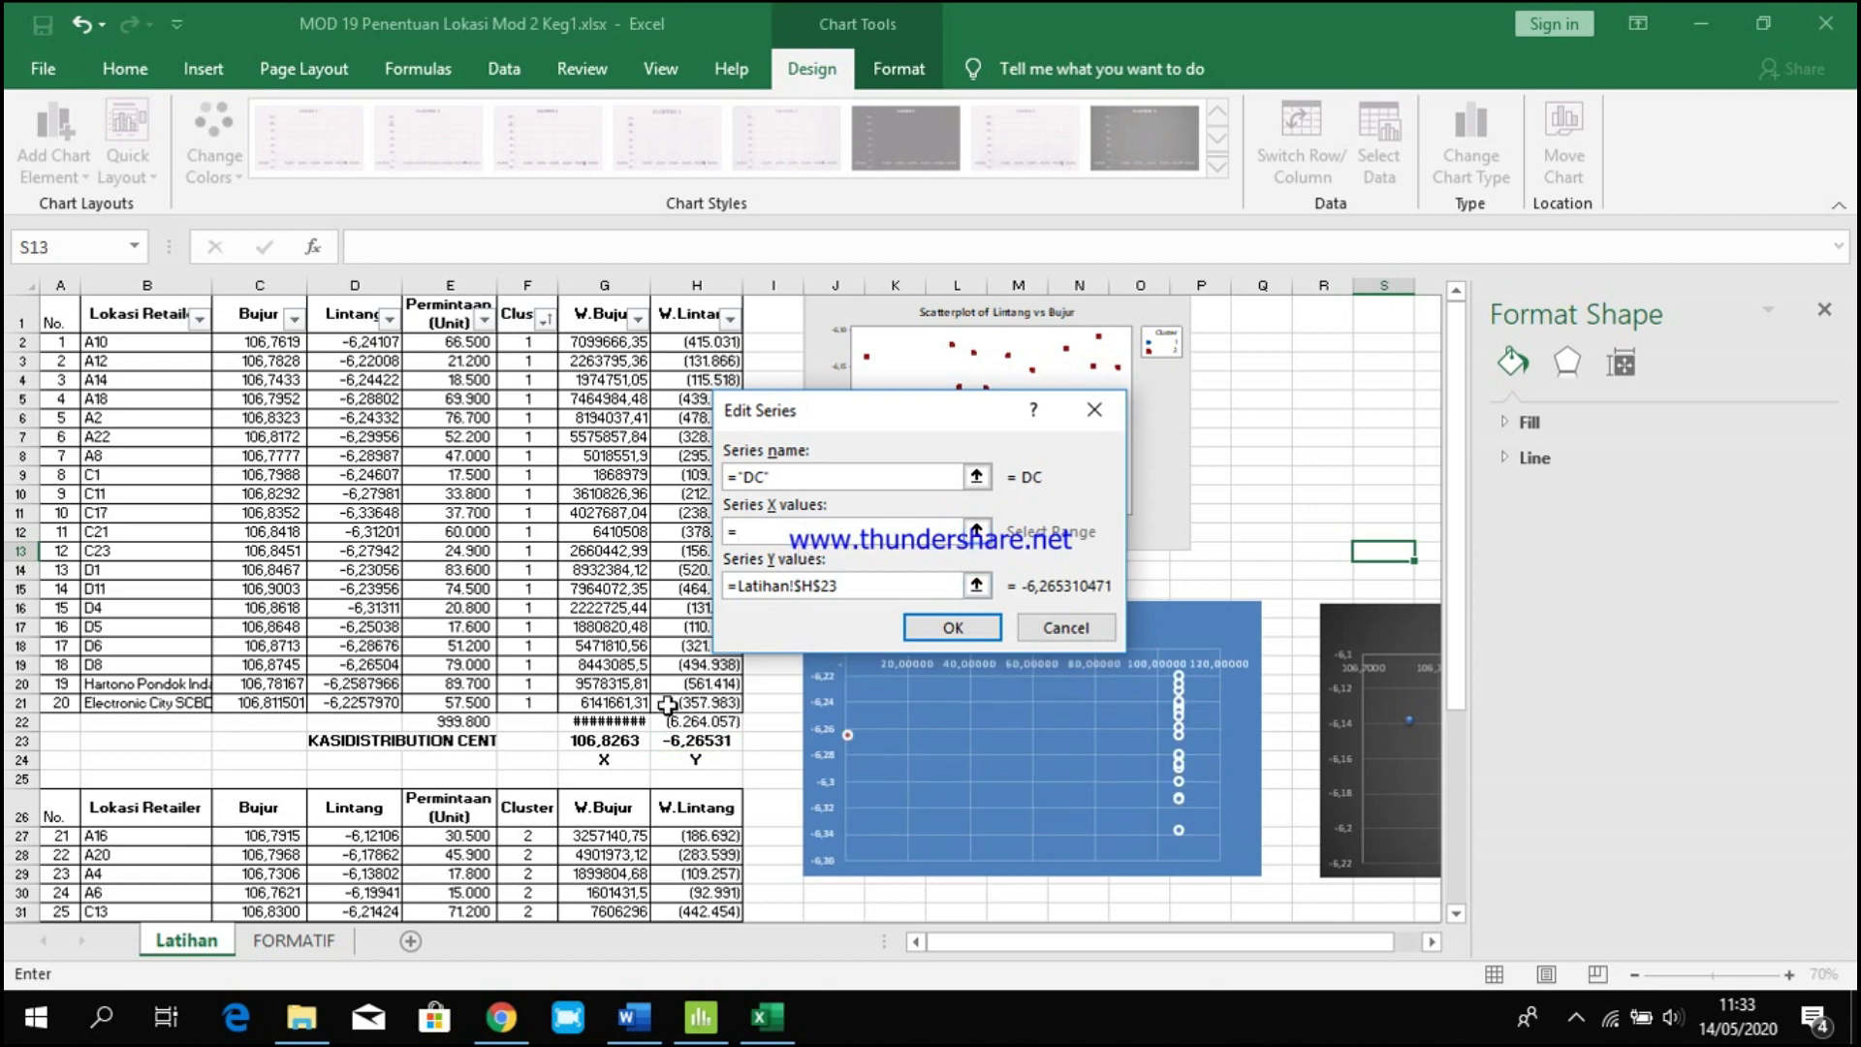
left_click(611, 740)
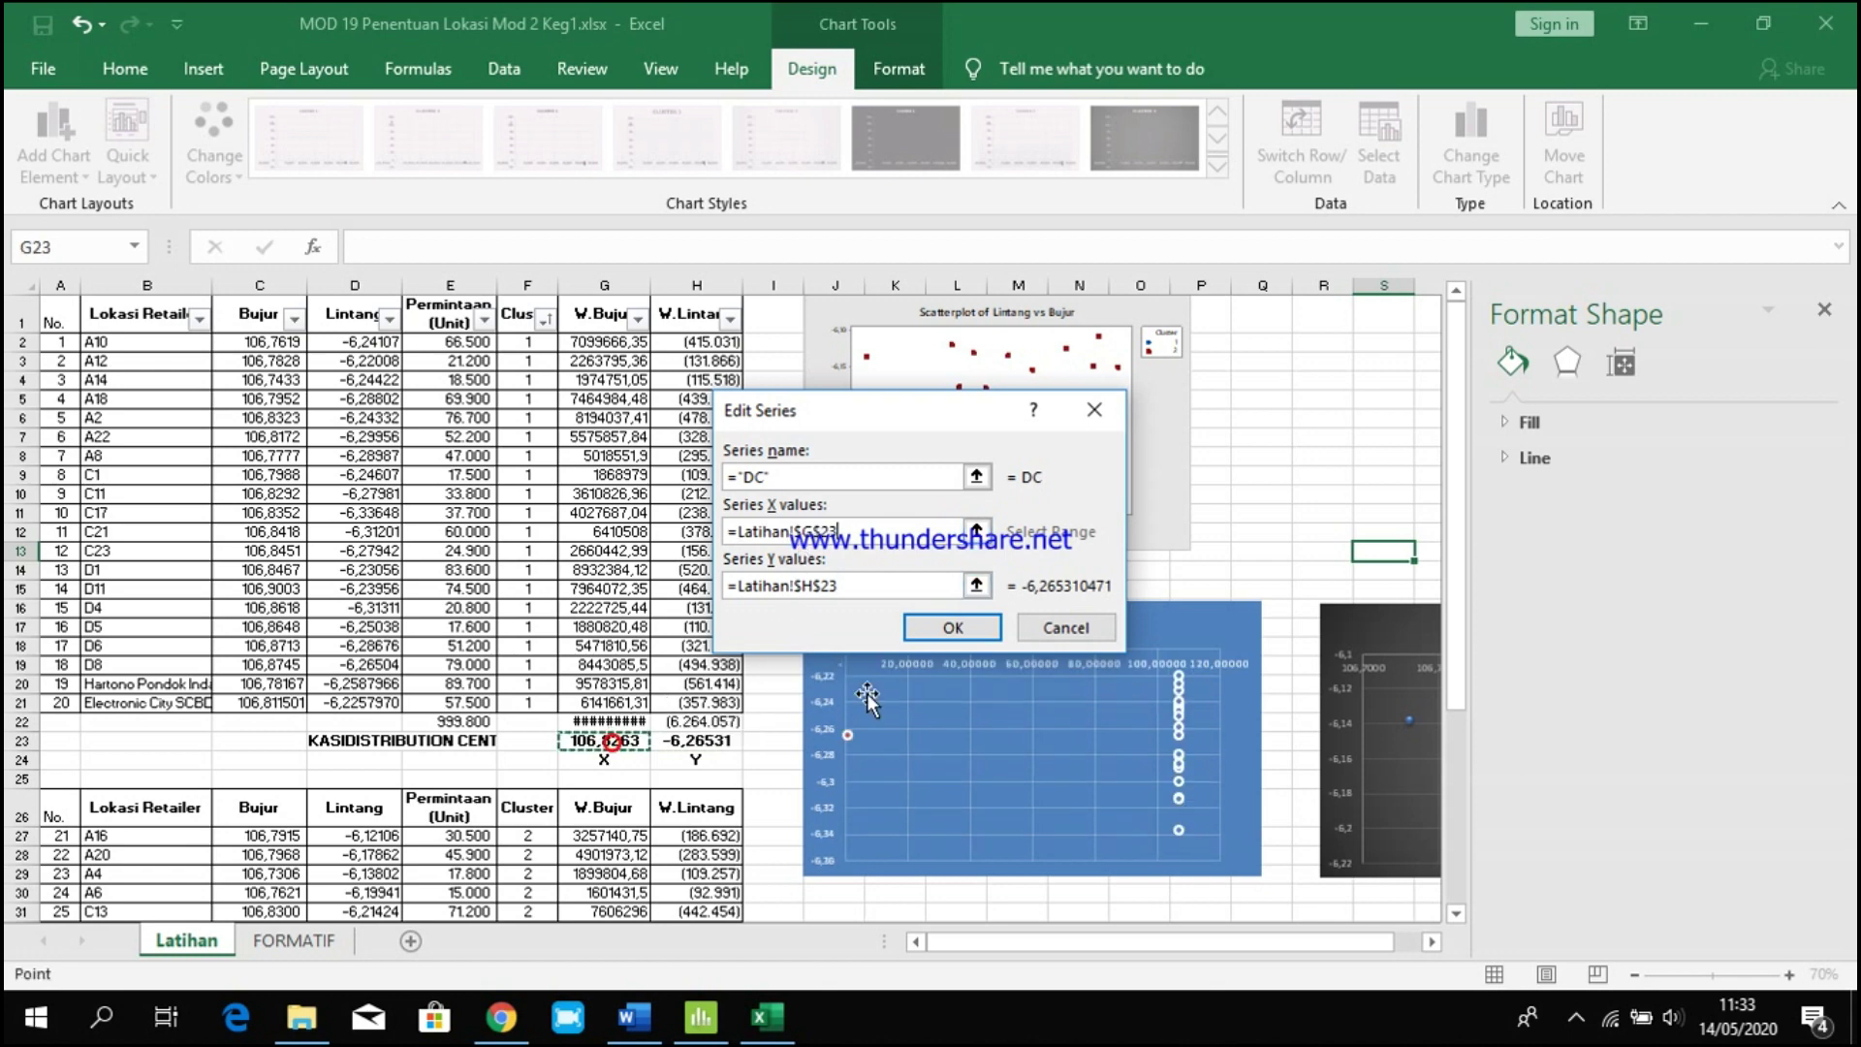
left_click(953, 627)
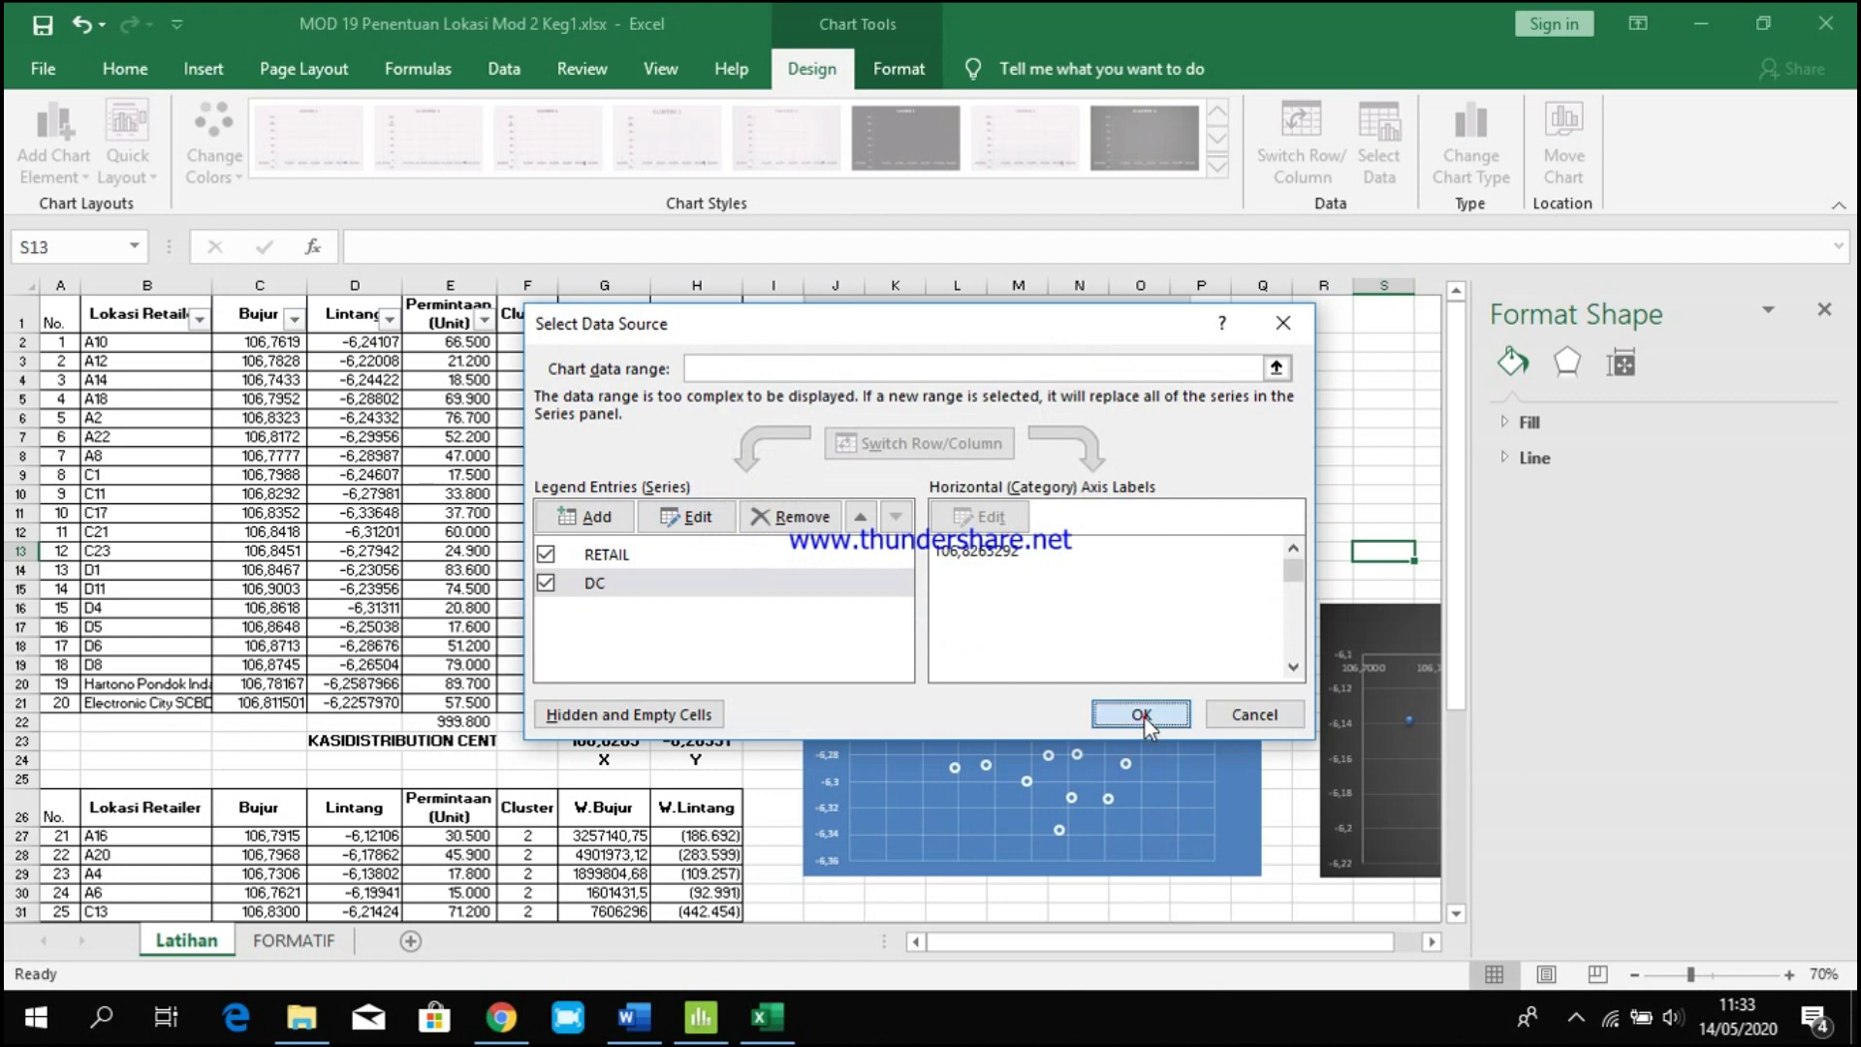
left_click(1141, 715)
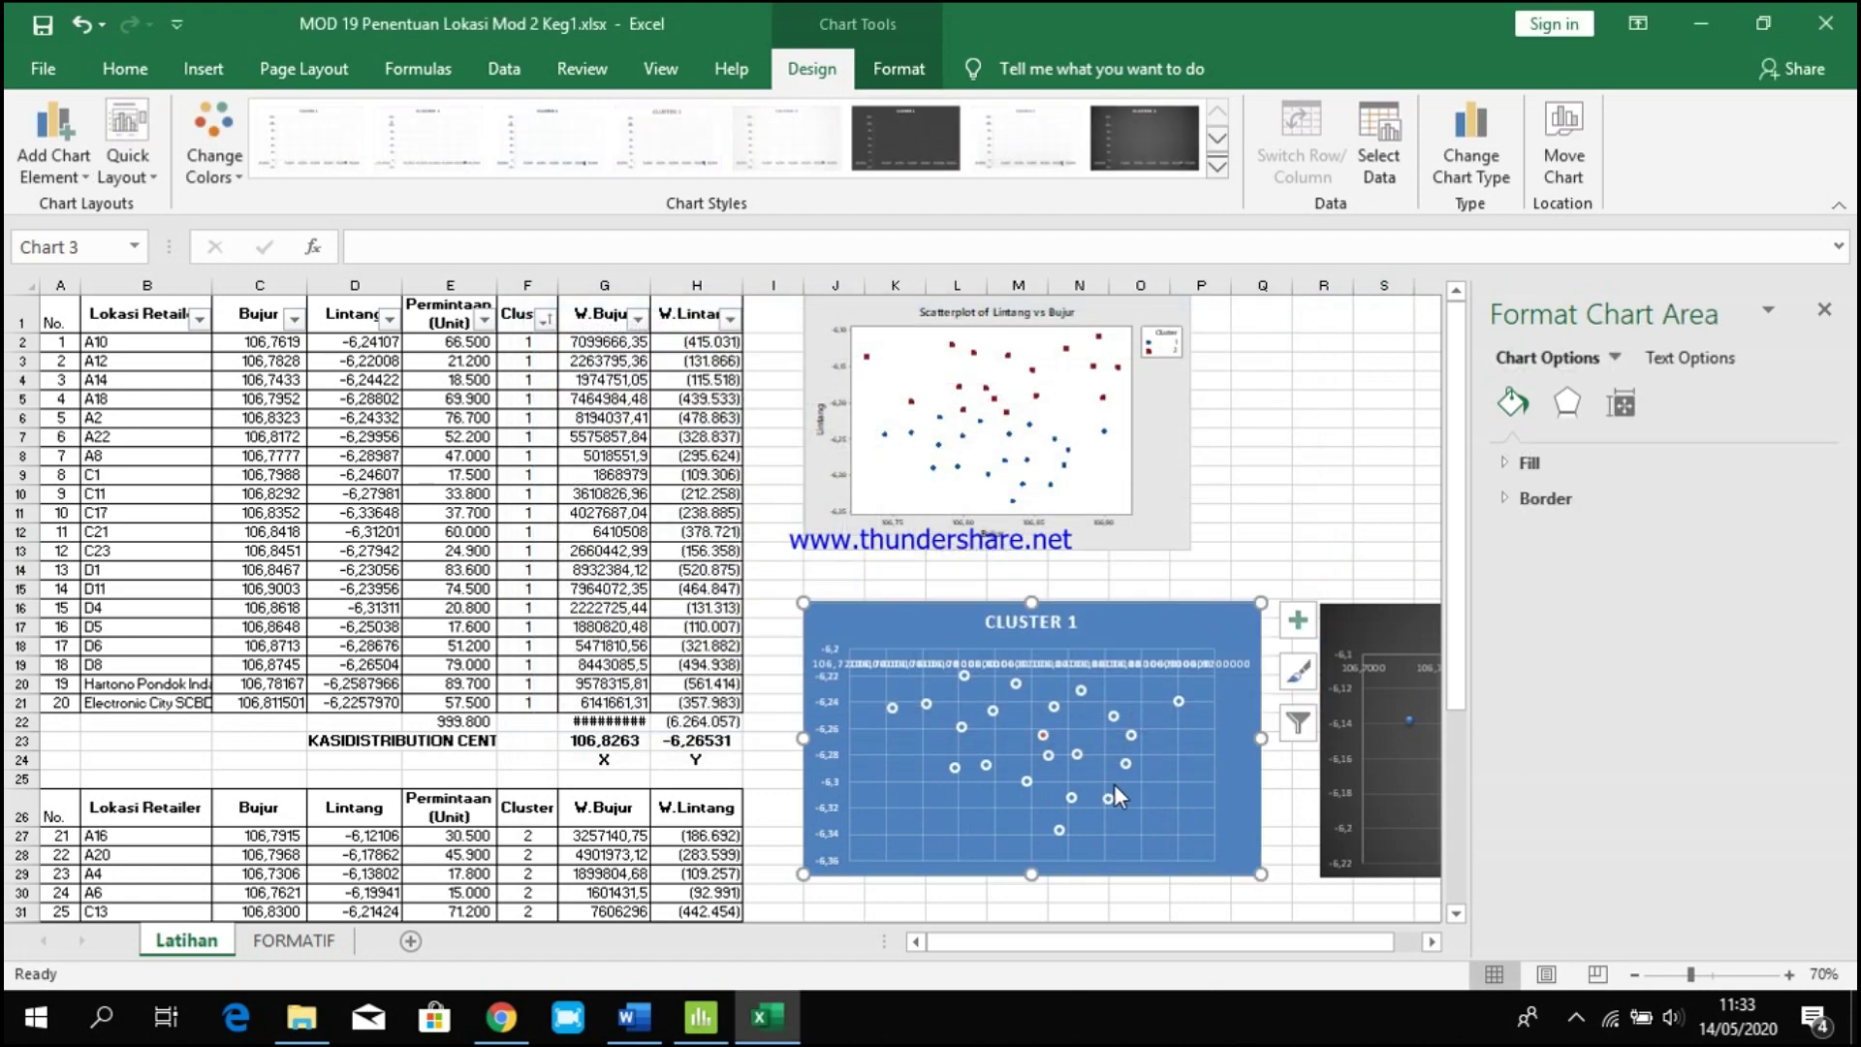
scroll(1112, 790, "down", 1)
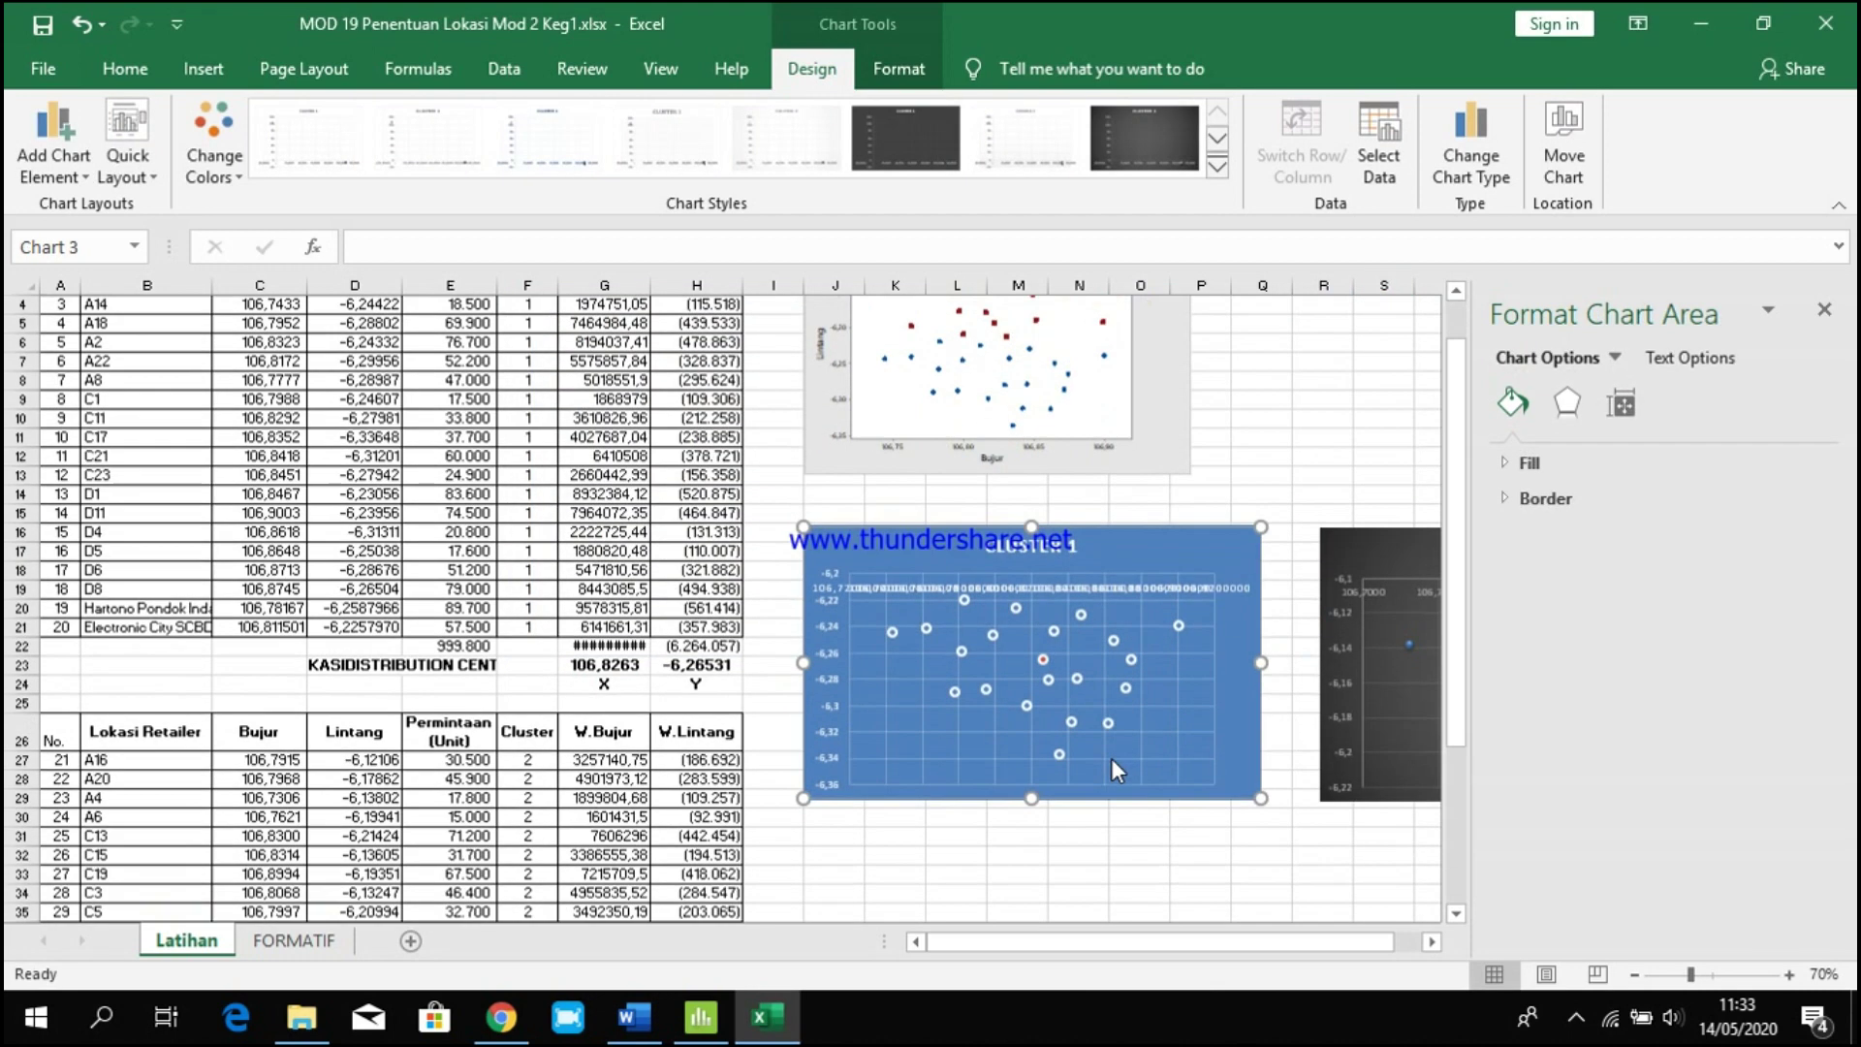
left_click(1042, 659)
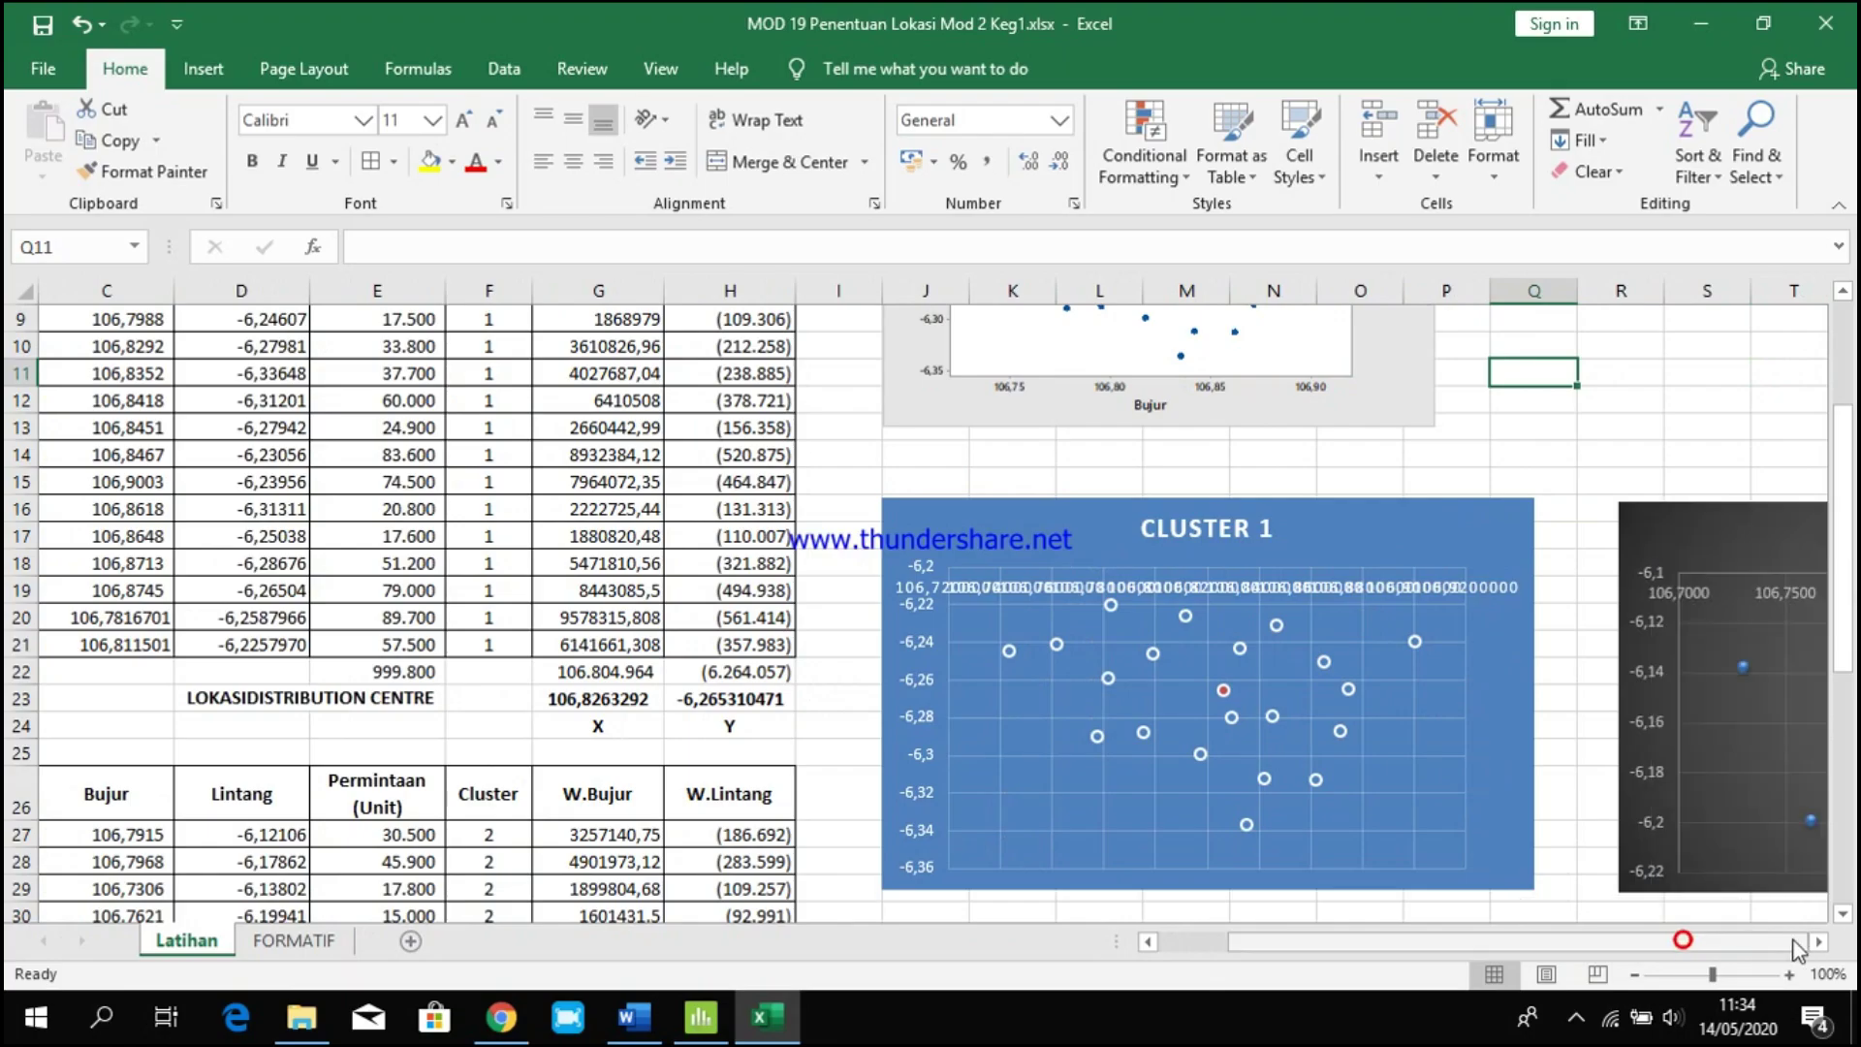
Start a new data series named DC in the data source of the CLUSTER 2 chart.
left_click(1819, 941)
left_click(1819, 941)
left_click(1819, 941)
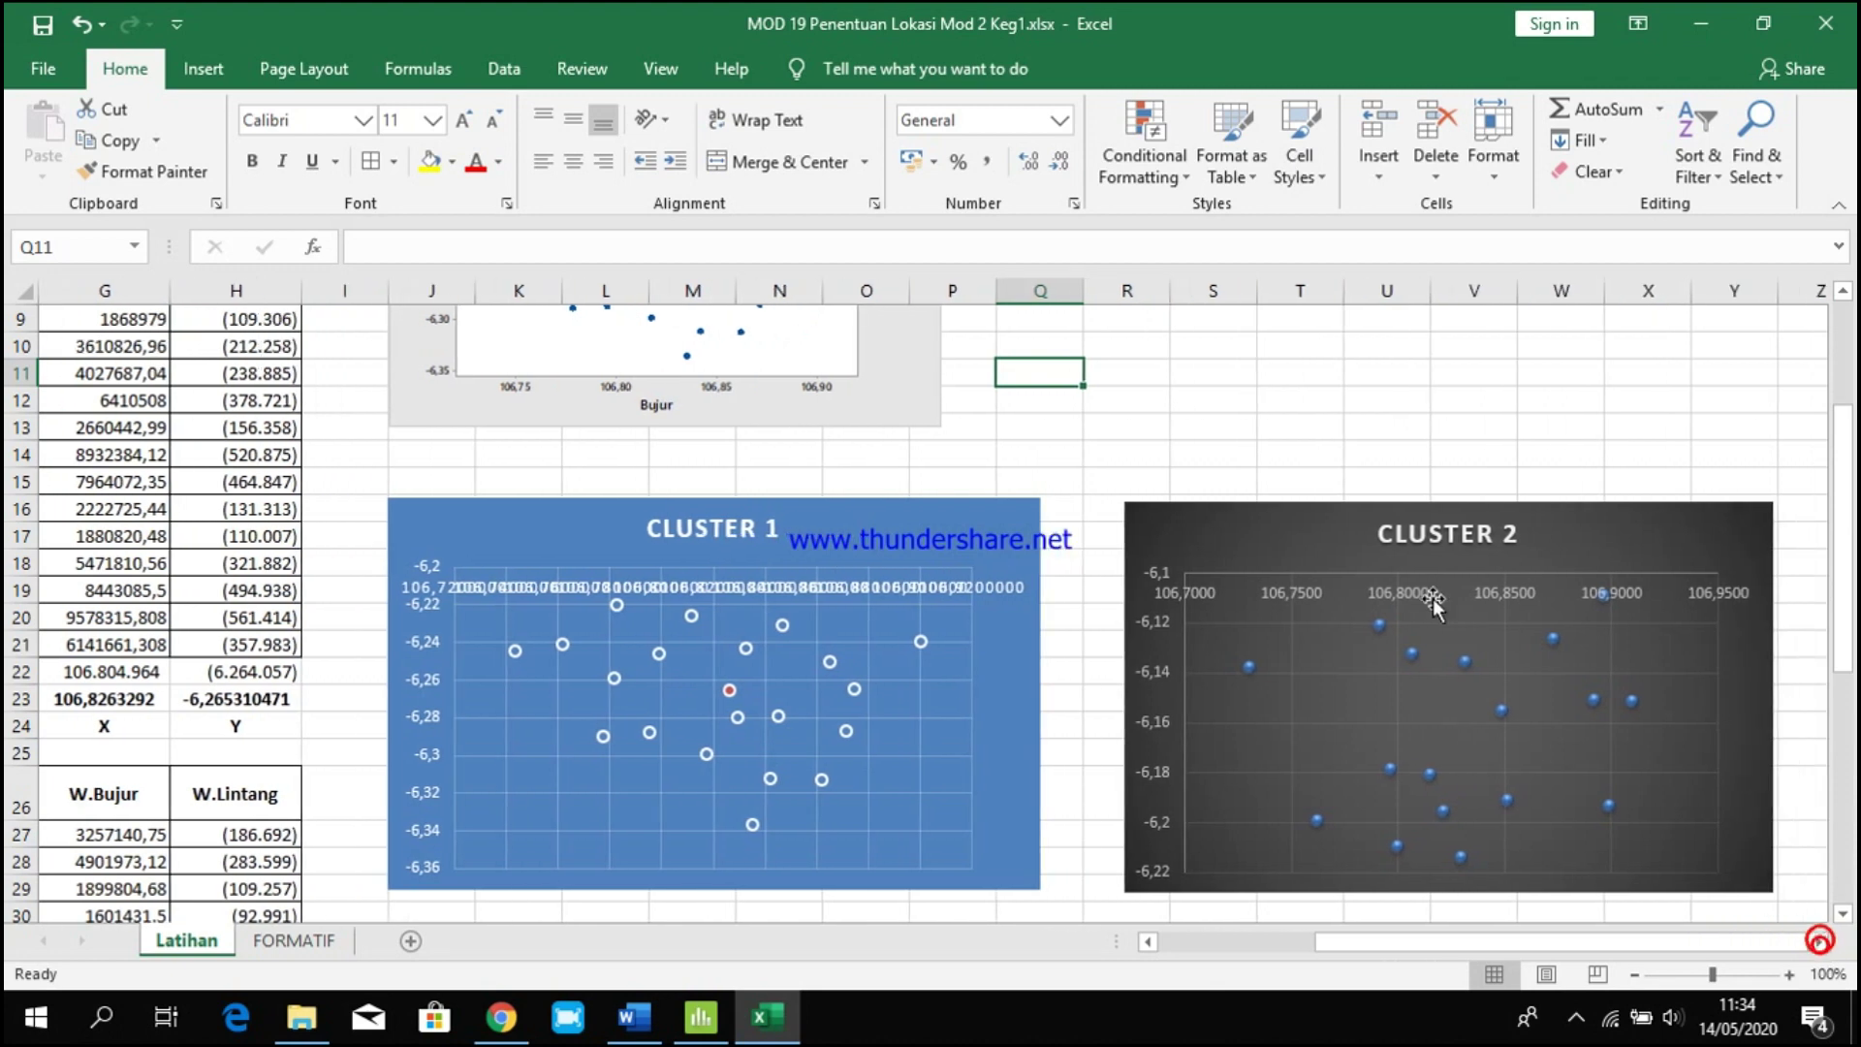
right_click(1433, 601)
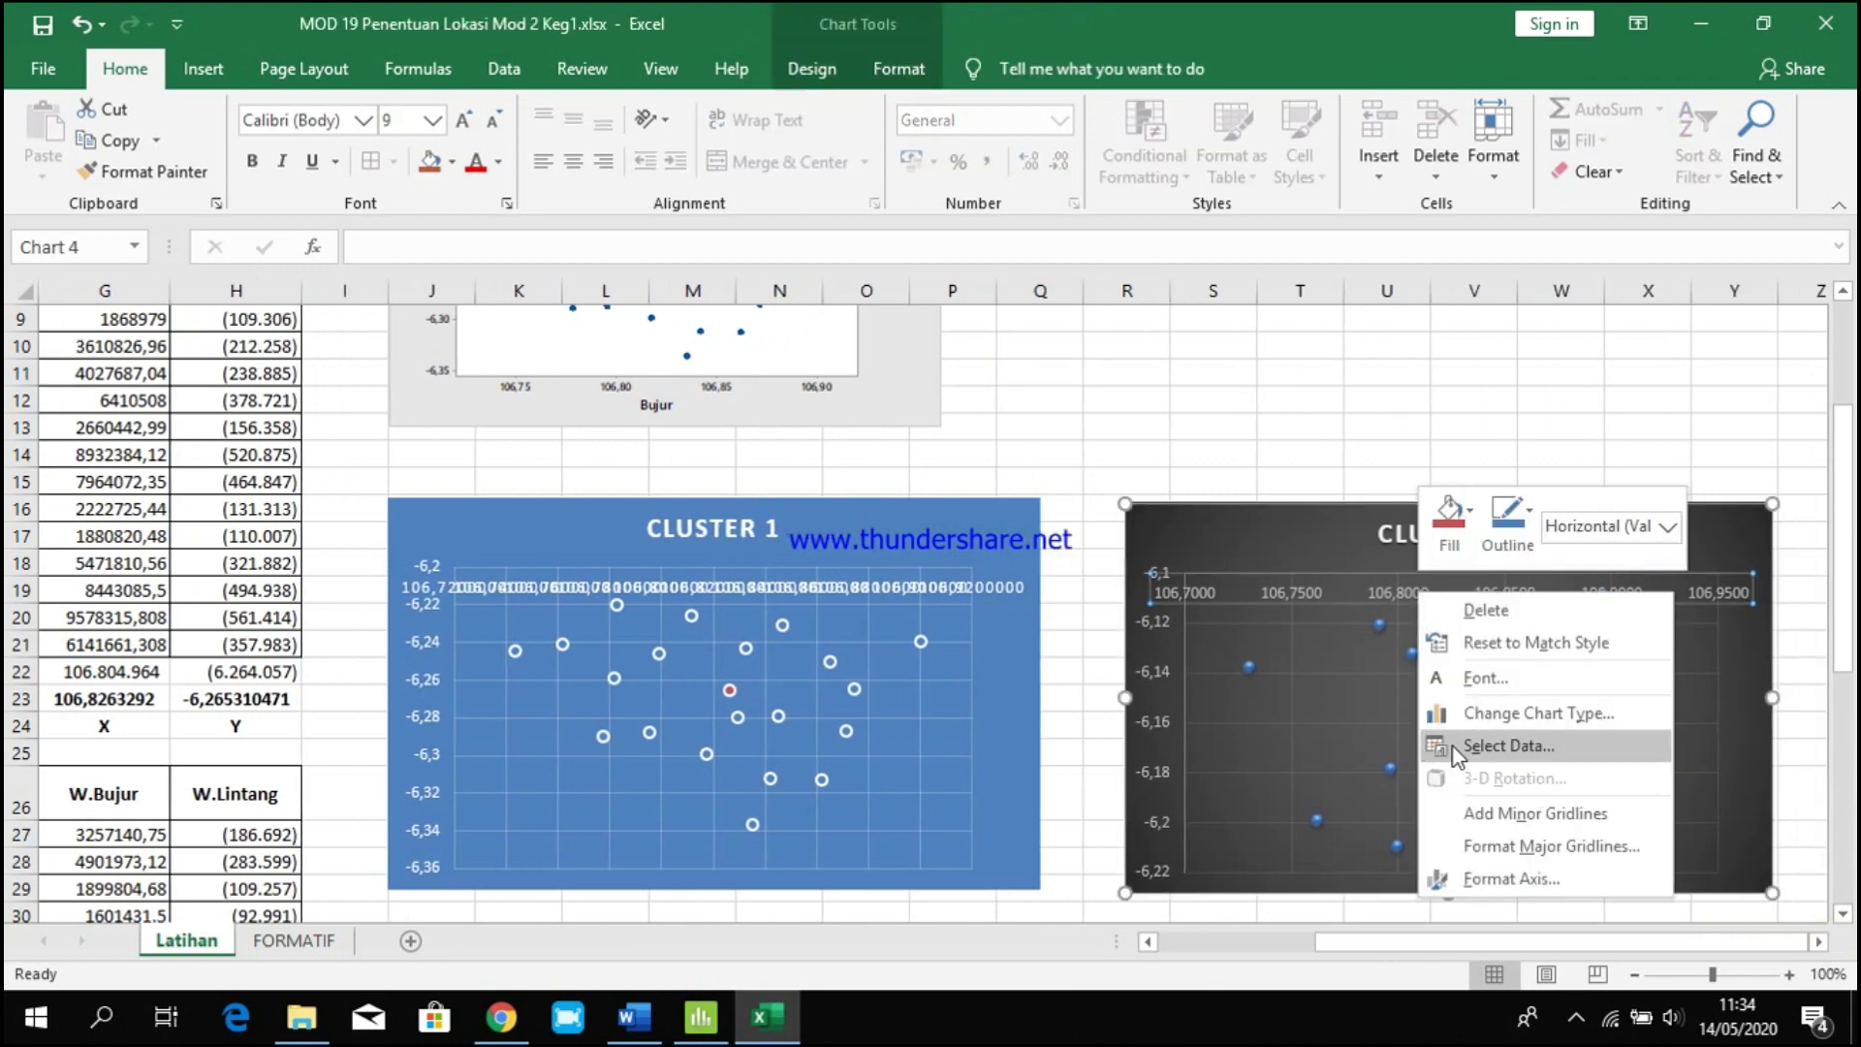
left_click(1506, 746)
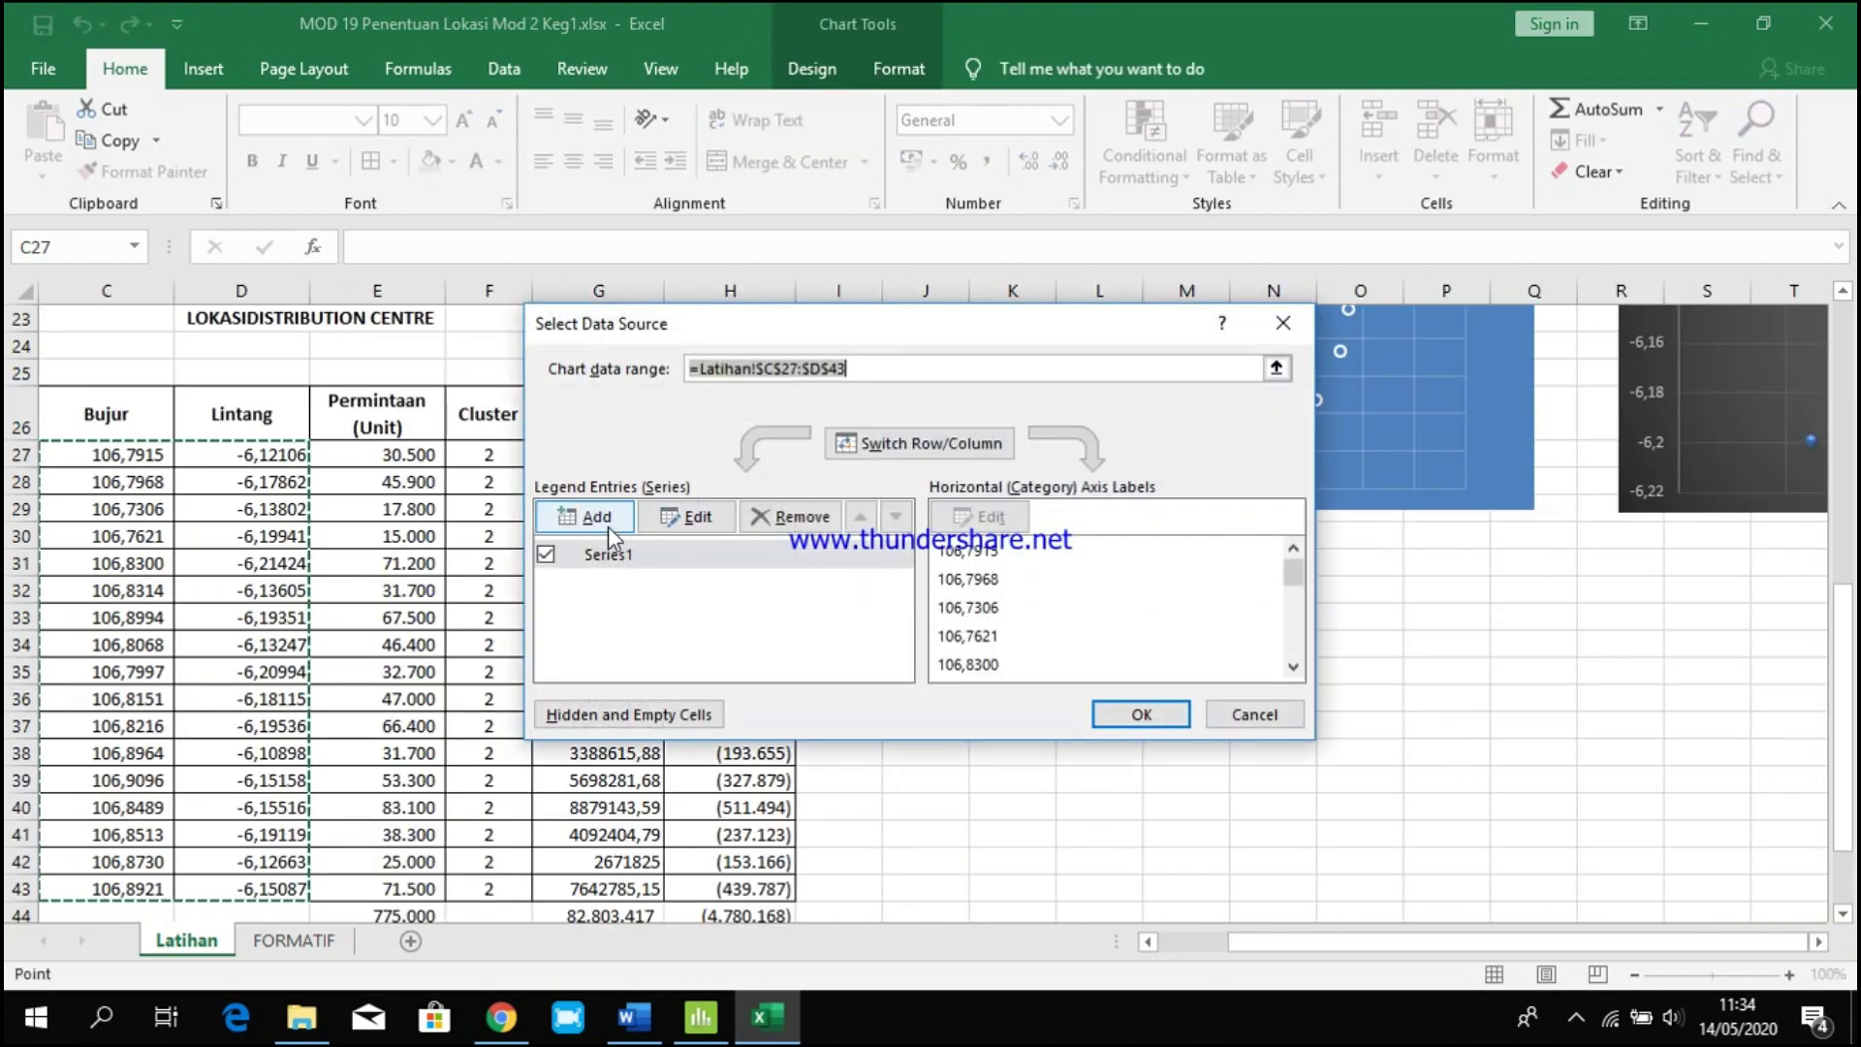
left_click(601, 526)
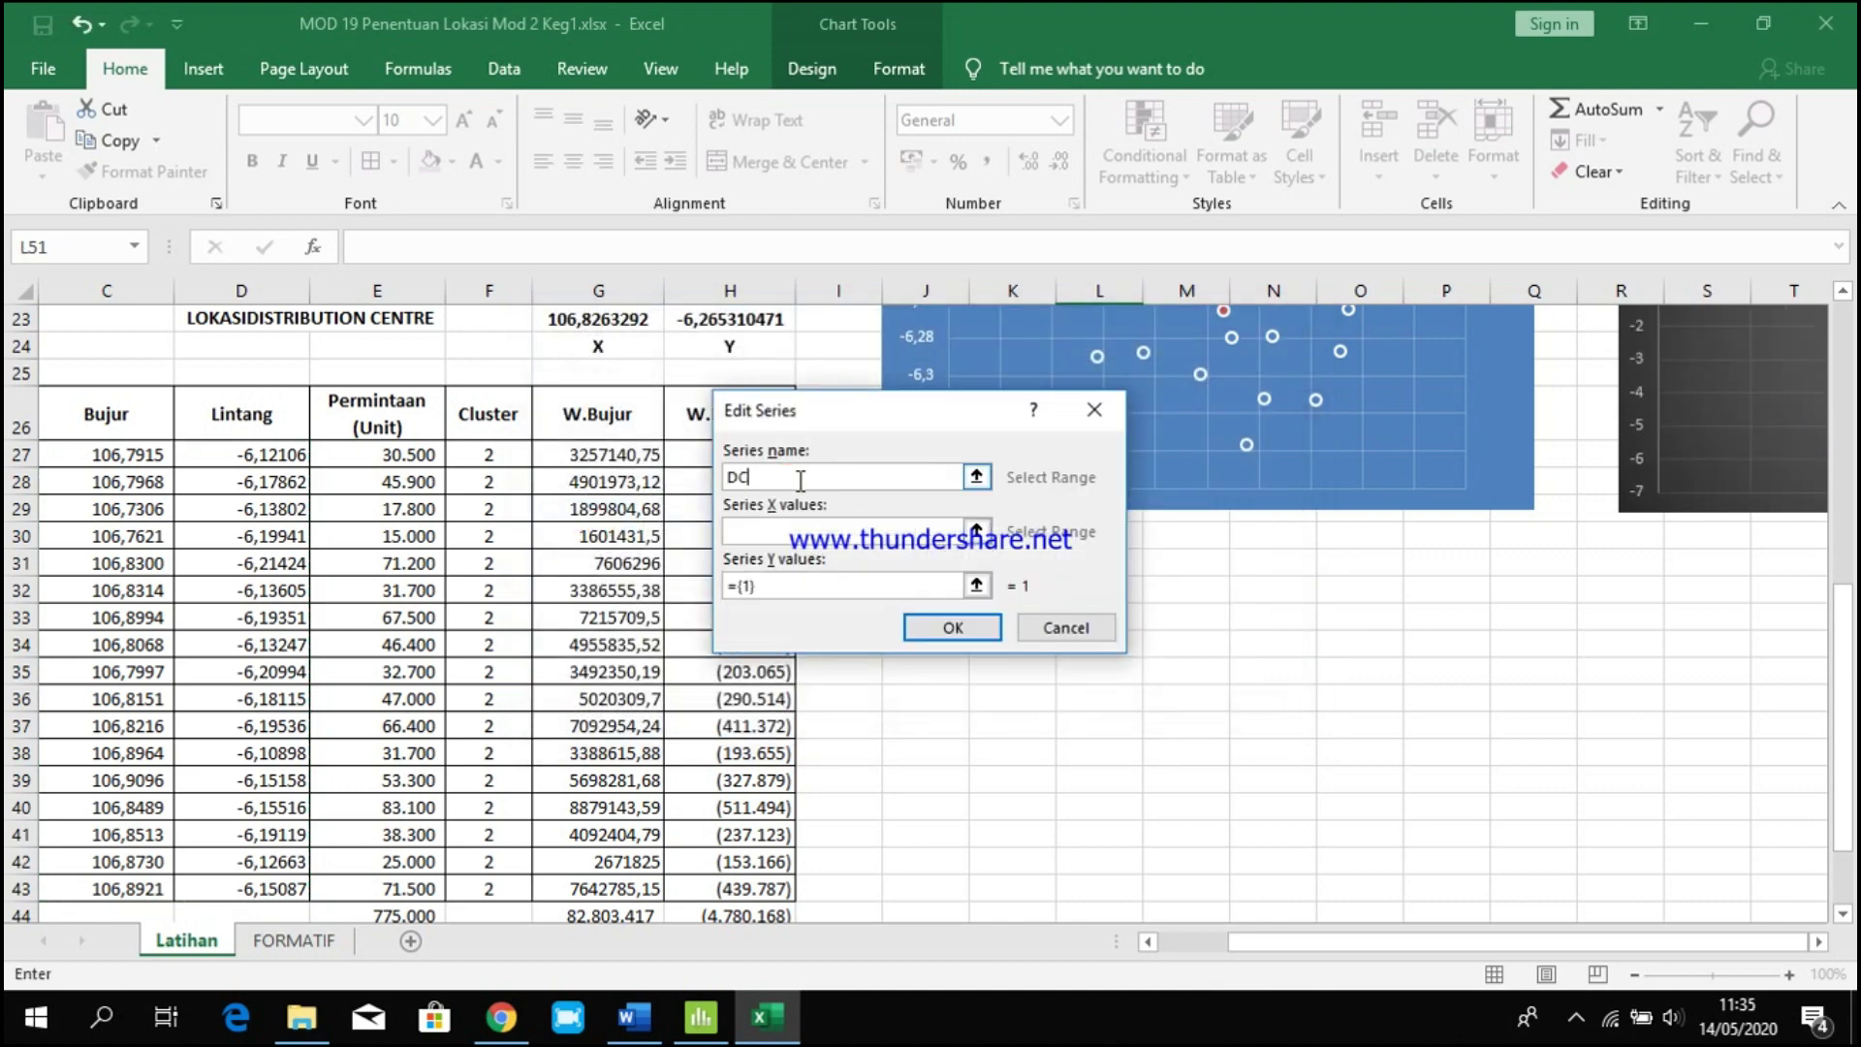
Set the CLUSTER 2 DC series to X value G45 and Y value H45, and apply the data source changes.
left_click(855, 531)
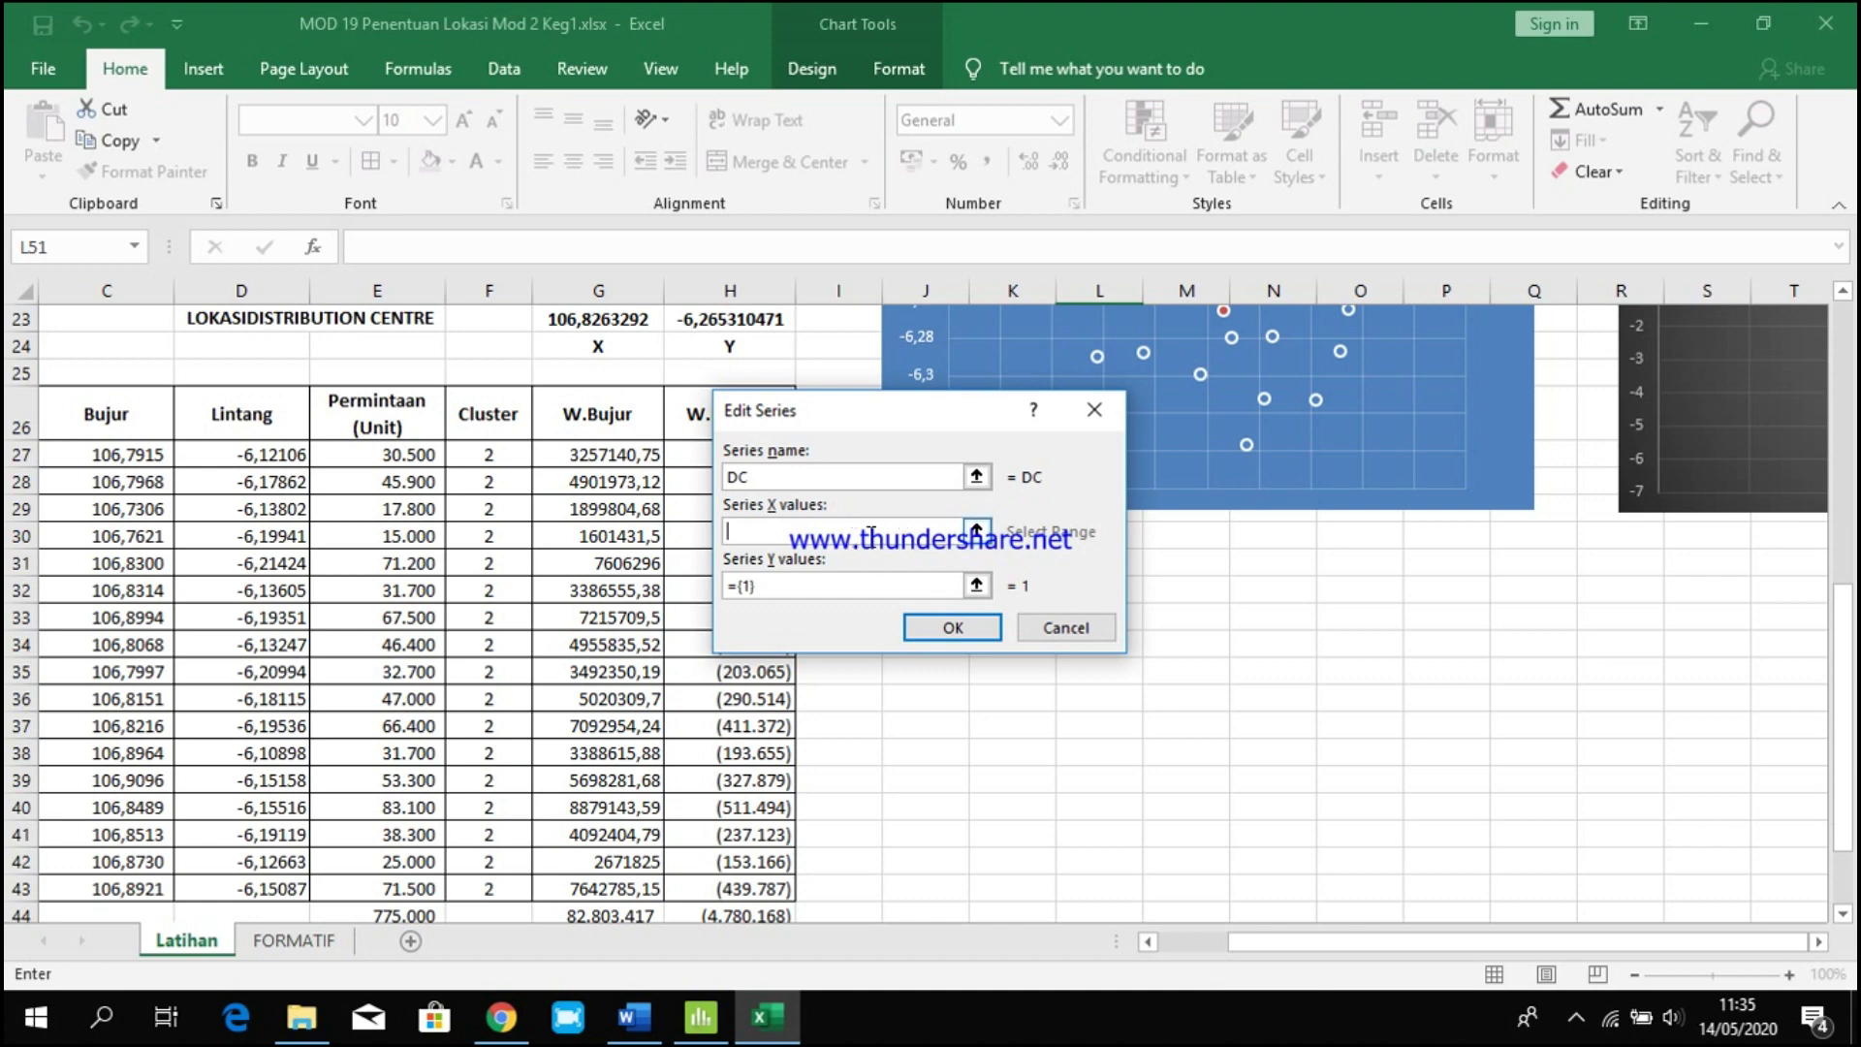
scroll(825, 826, "down", 3)
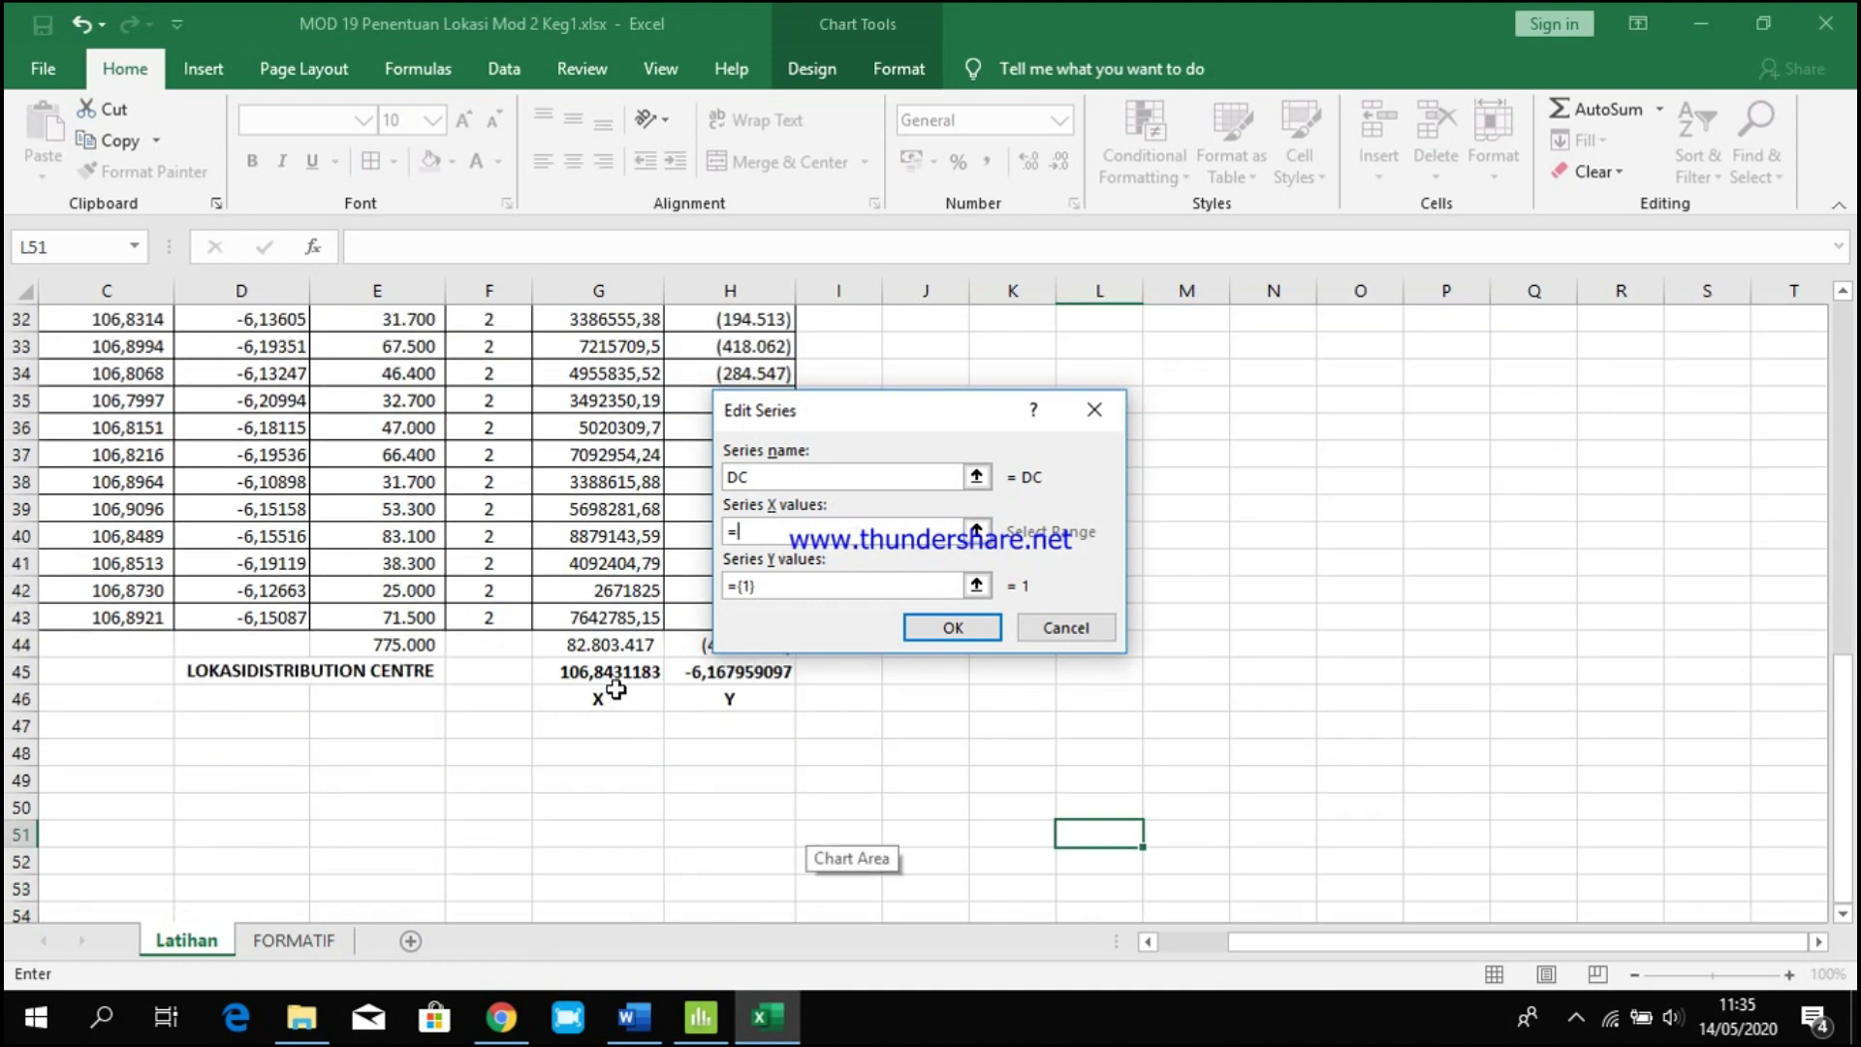
left_click(605, 672)
left_click(822, 581)
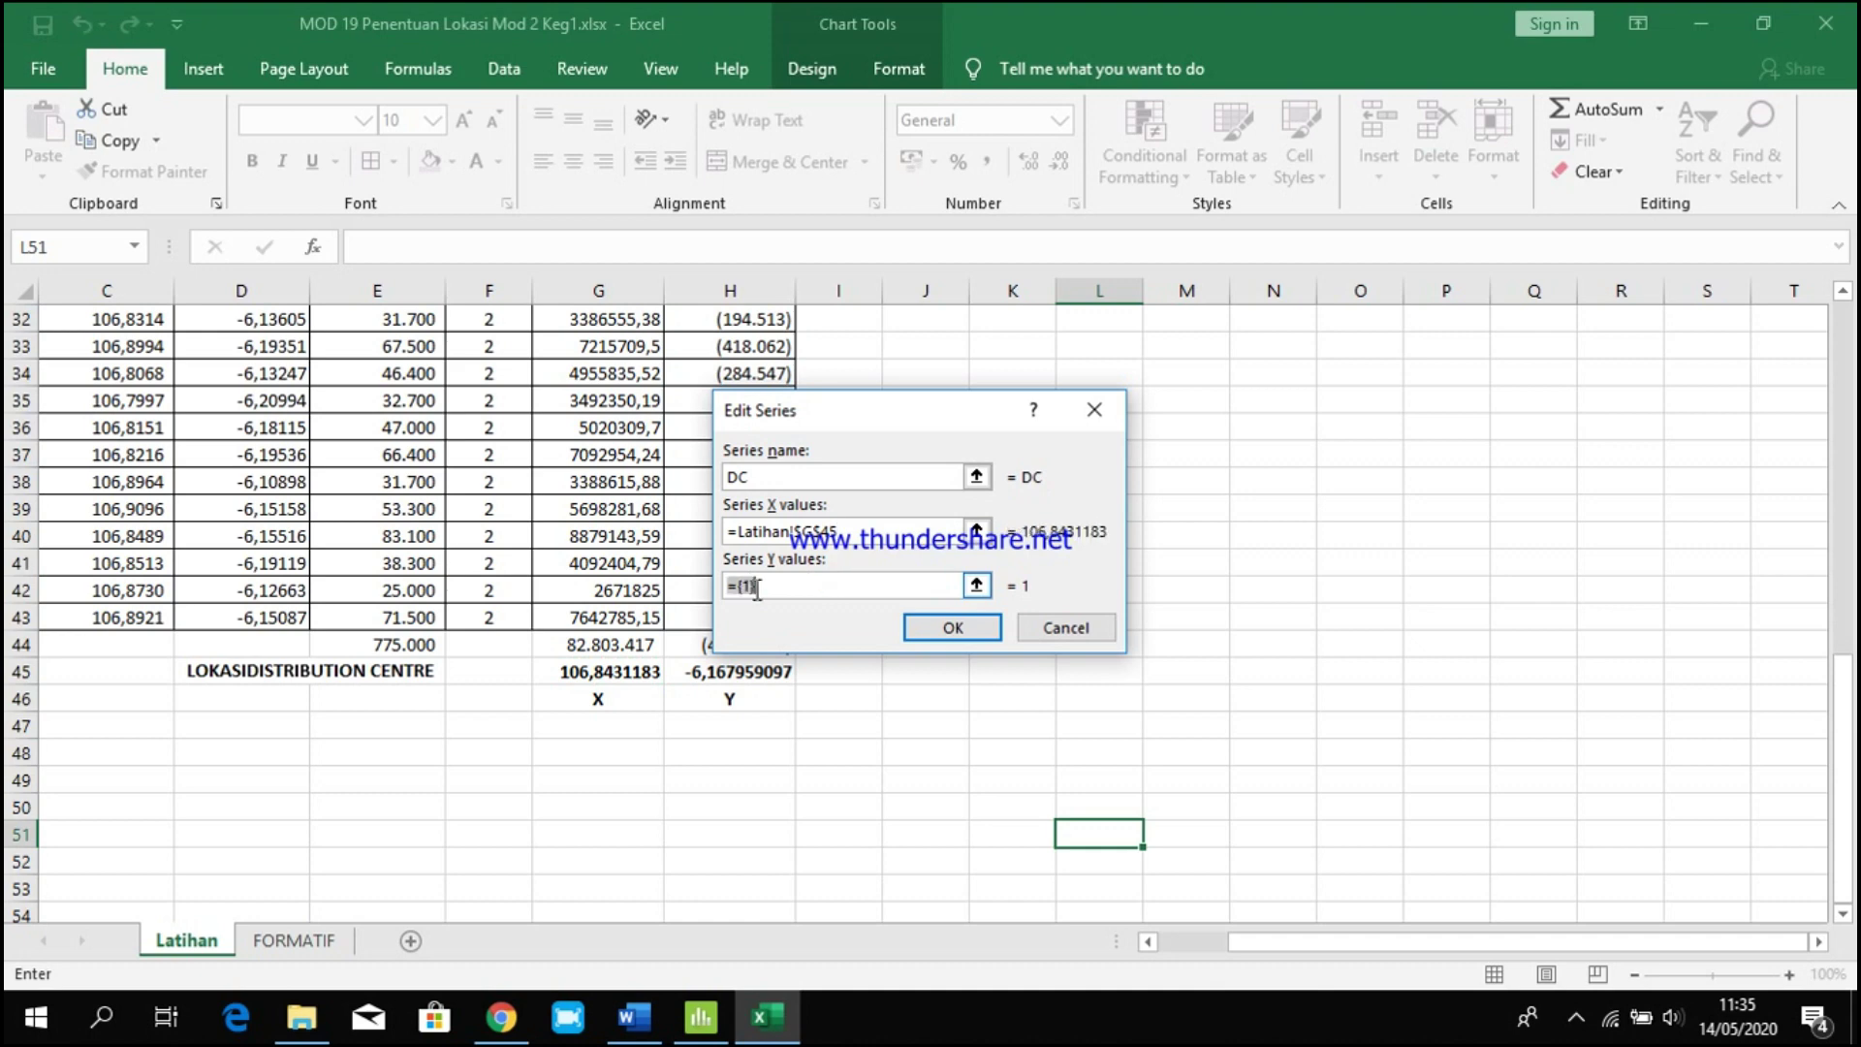
left_click(741, 671)
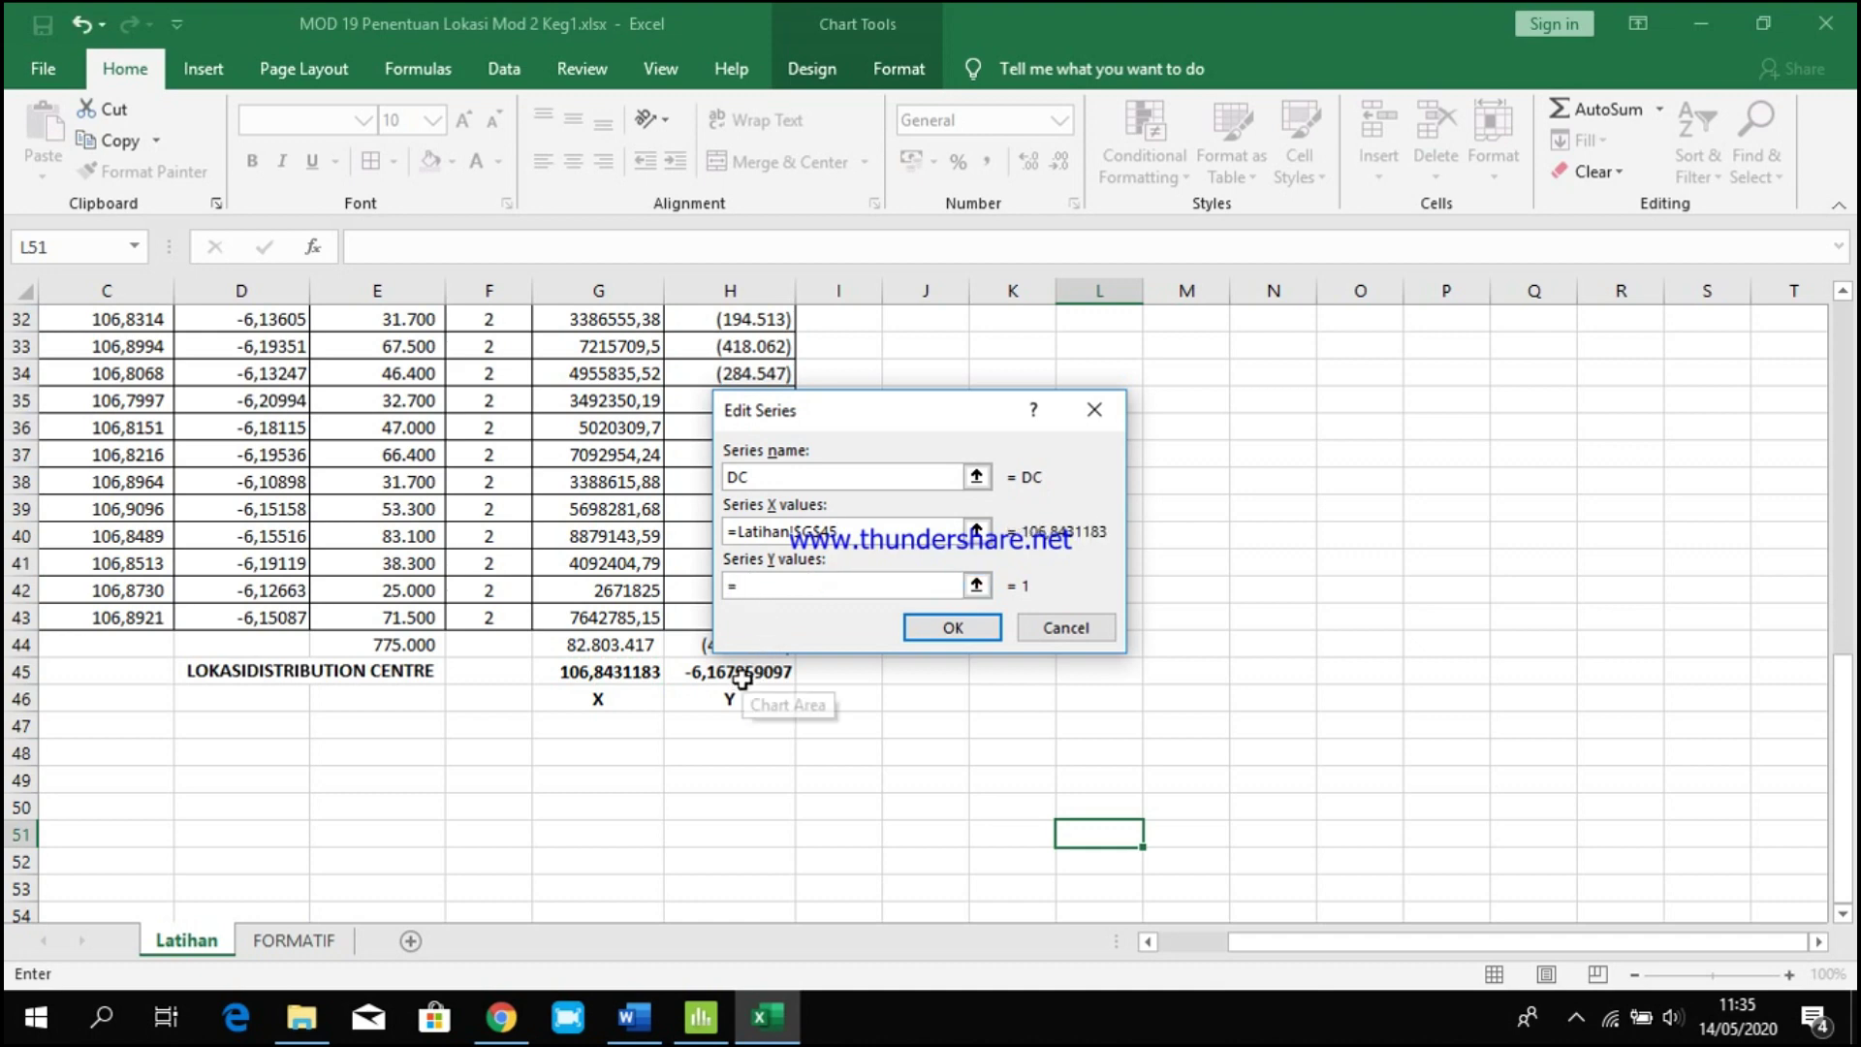
left_click(952, 628)
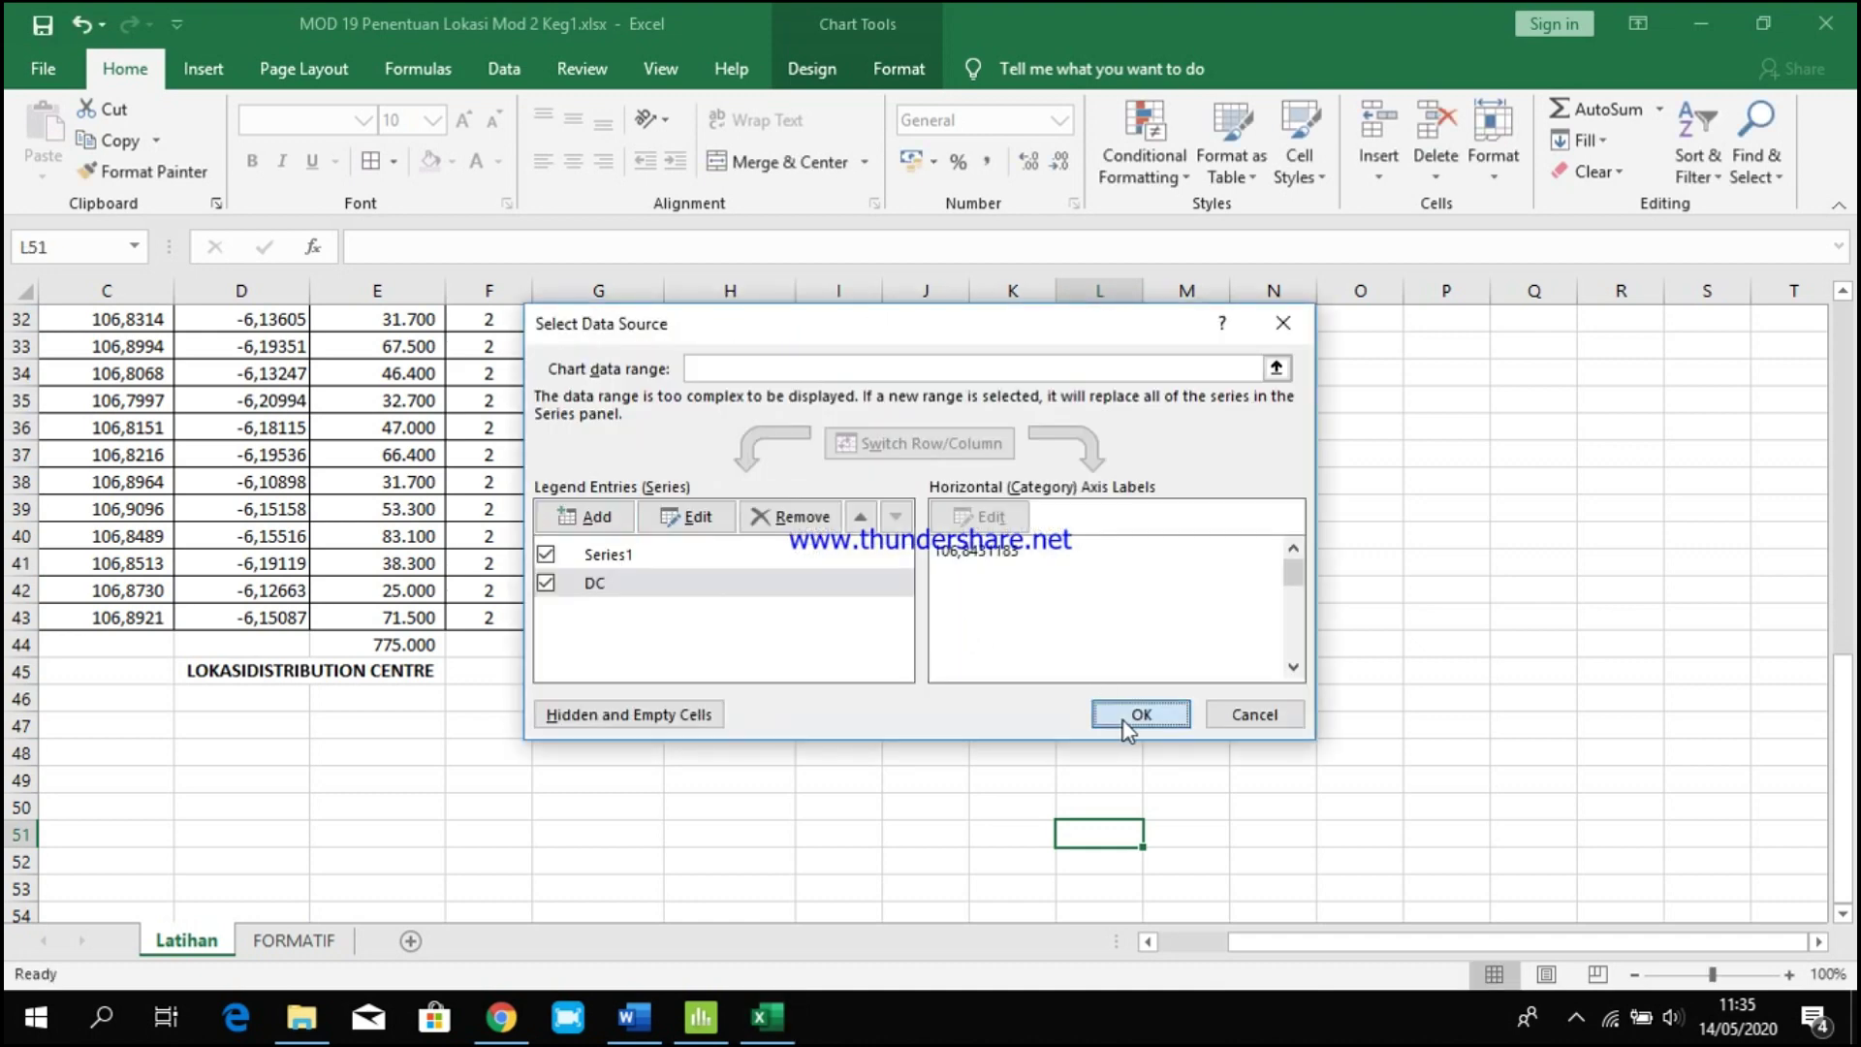
left_click(1127, 715)
Bring the CLUSTER 1 and CLUSTER 2 charts into view side by side to examine their DC points.
scroll(1553, 775, "up", 4)
scroll(1553, 775, "up", 4)
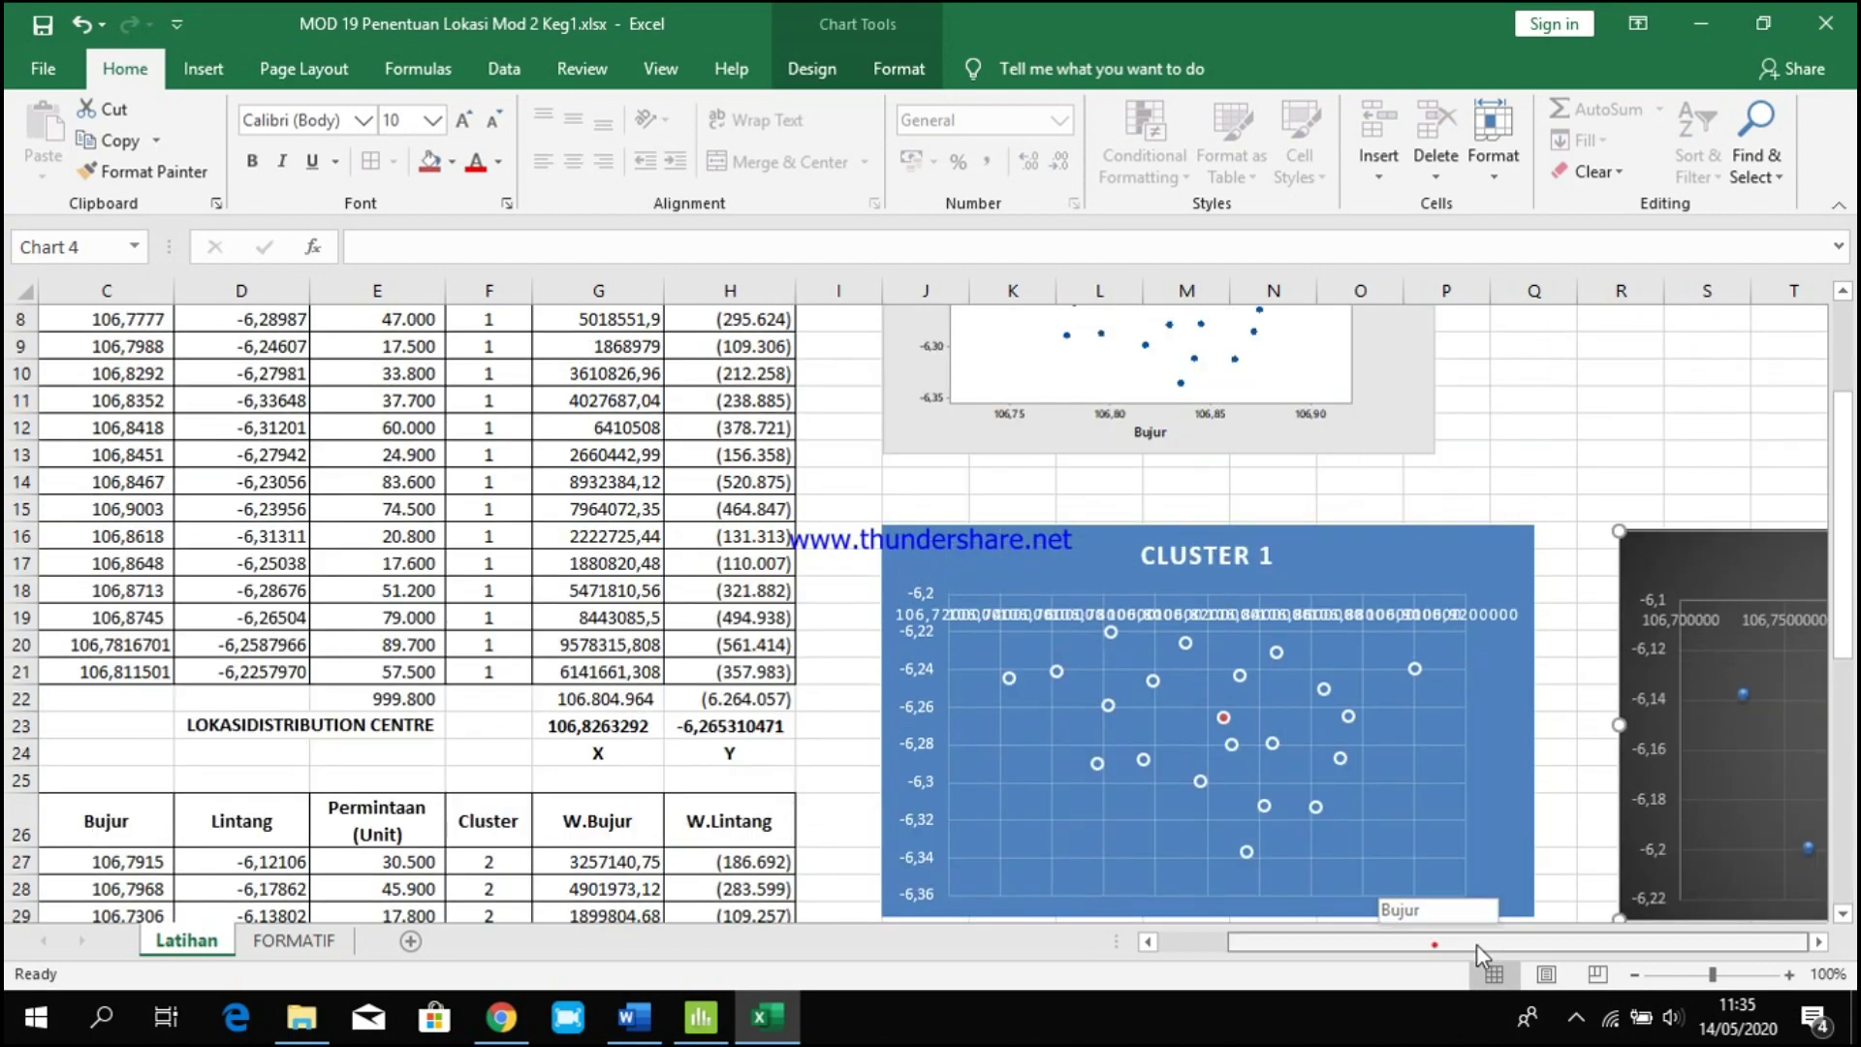
left_click(1818, 942)
left_click(1818, 942)
left_click(1818, 942)
left_click(1818, 942)
left_click(1818, 942)
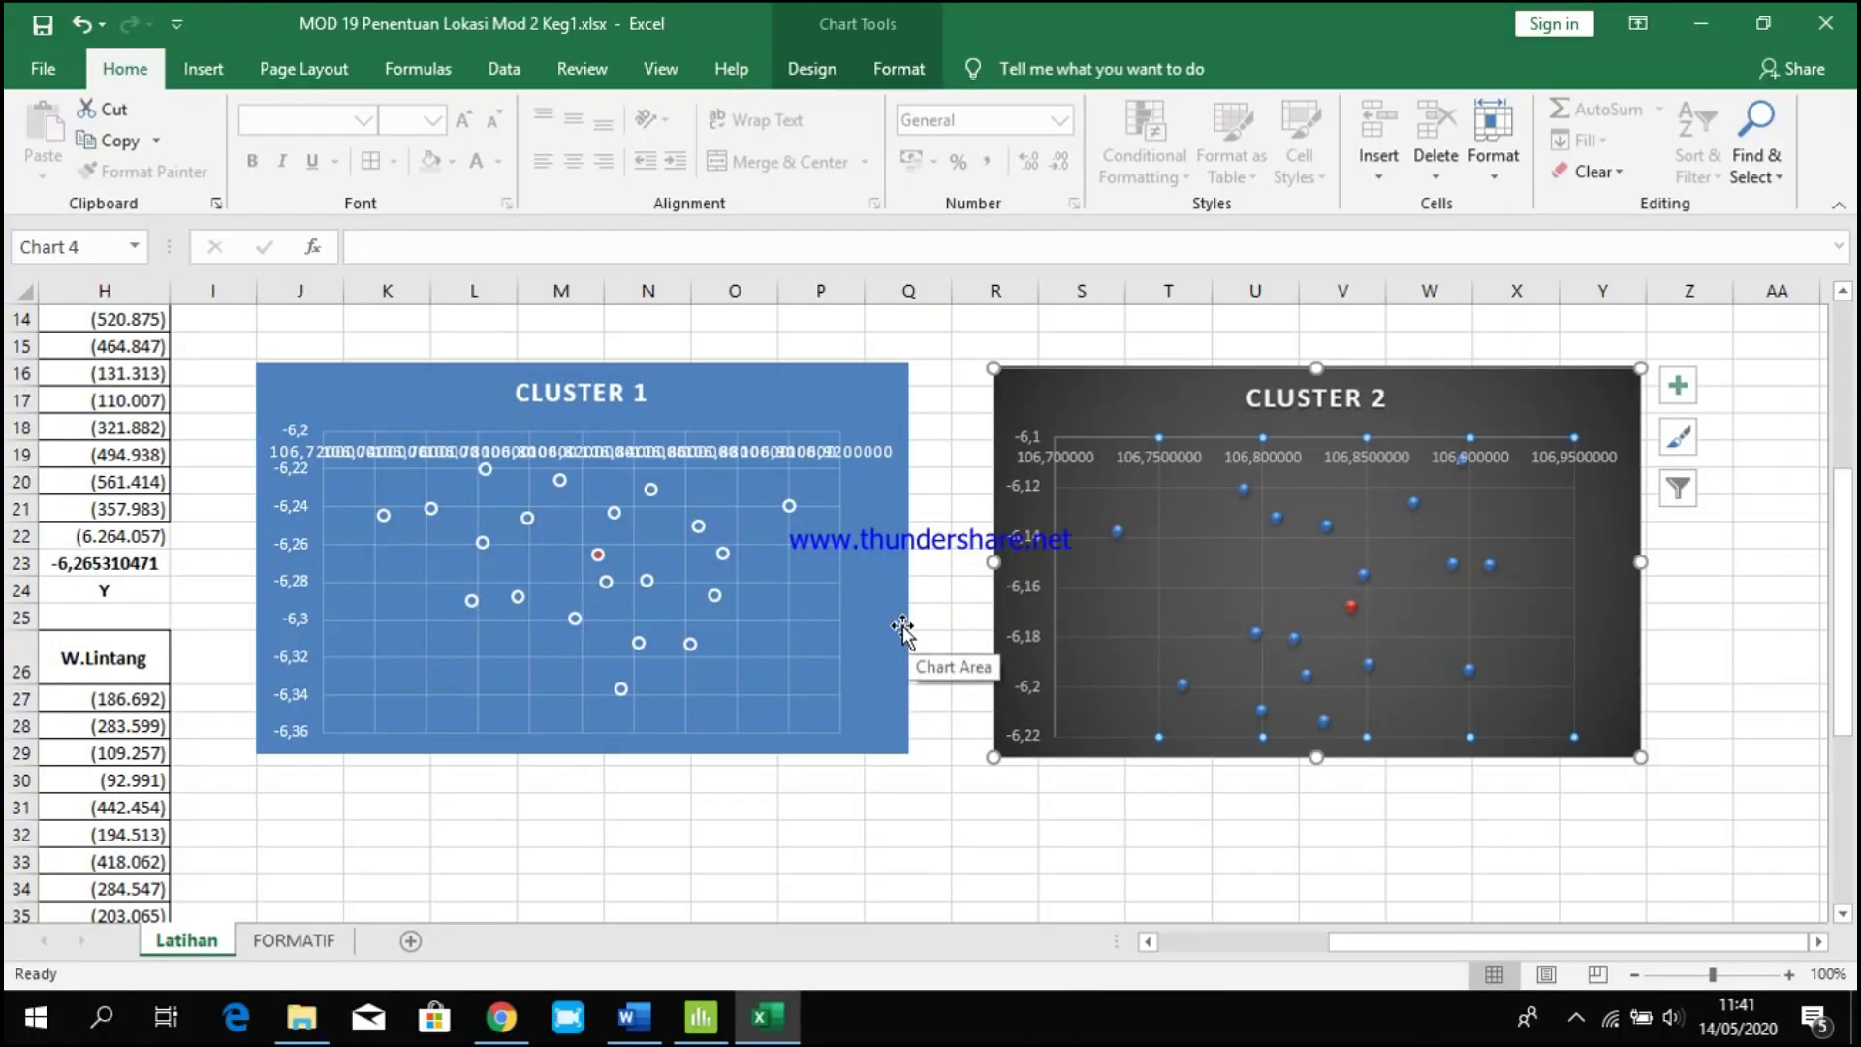
Add a legend to the CLUSTER 1 chart to identify its RETAIL and DC series.
left_click(807, 417)
left_click(946, 391)
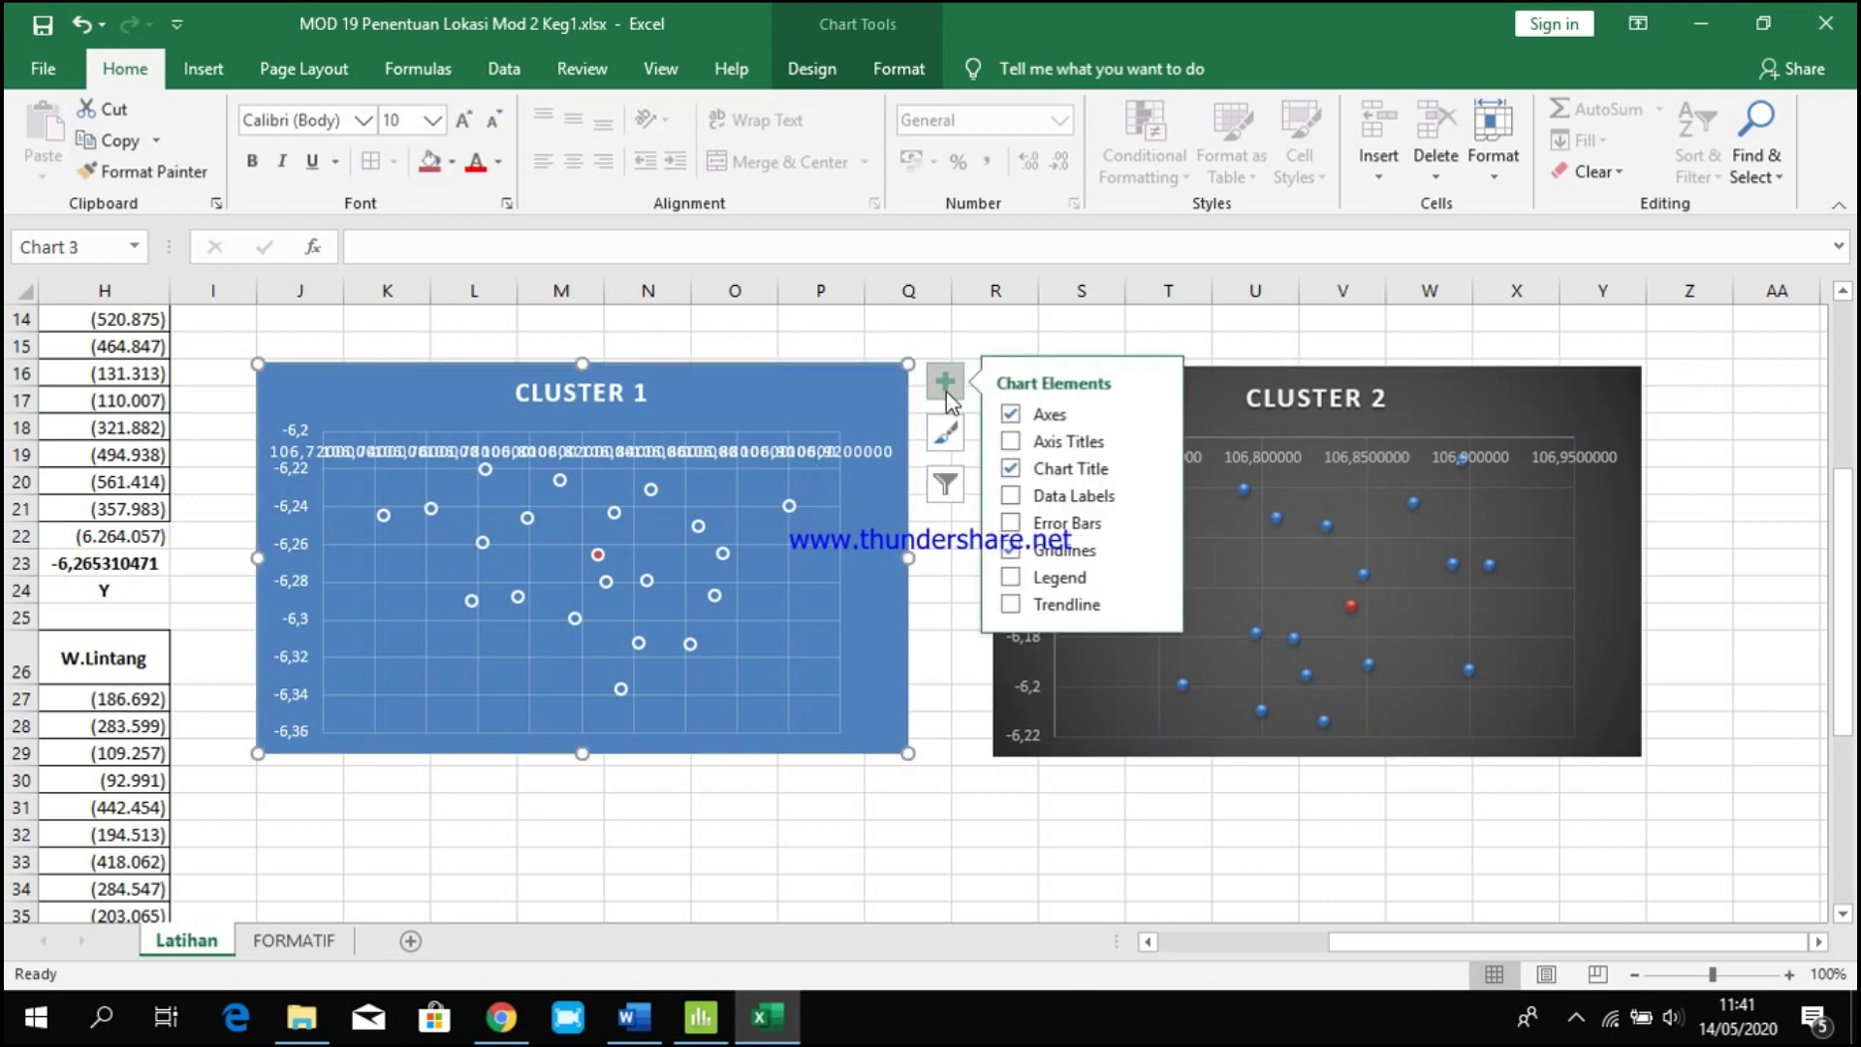
left_click(1018, 579)
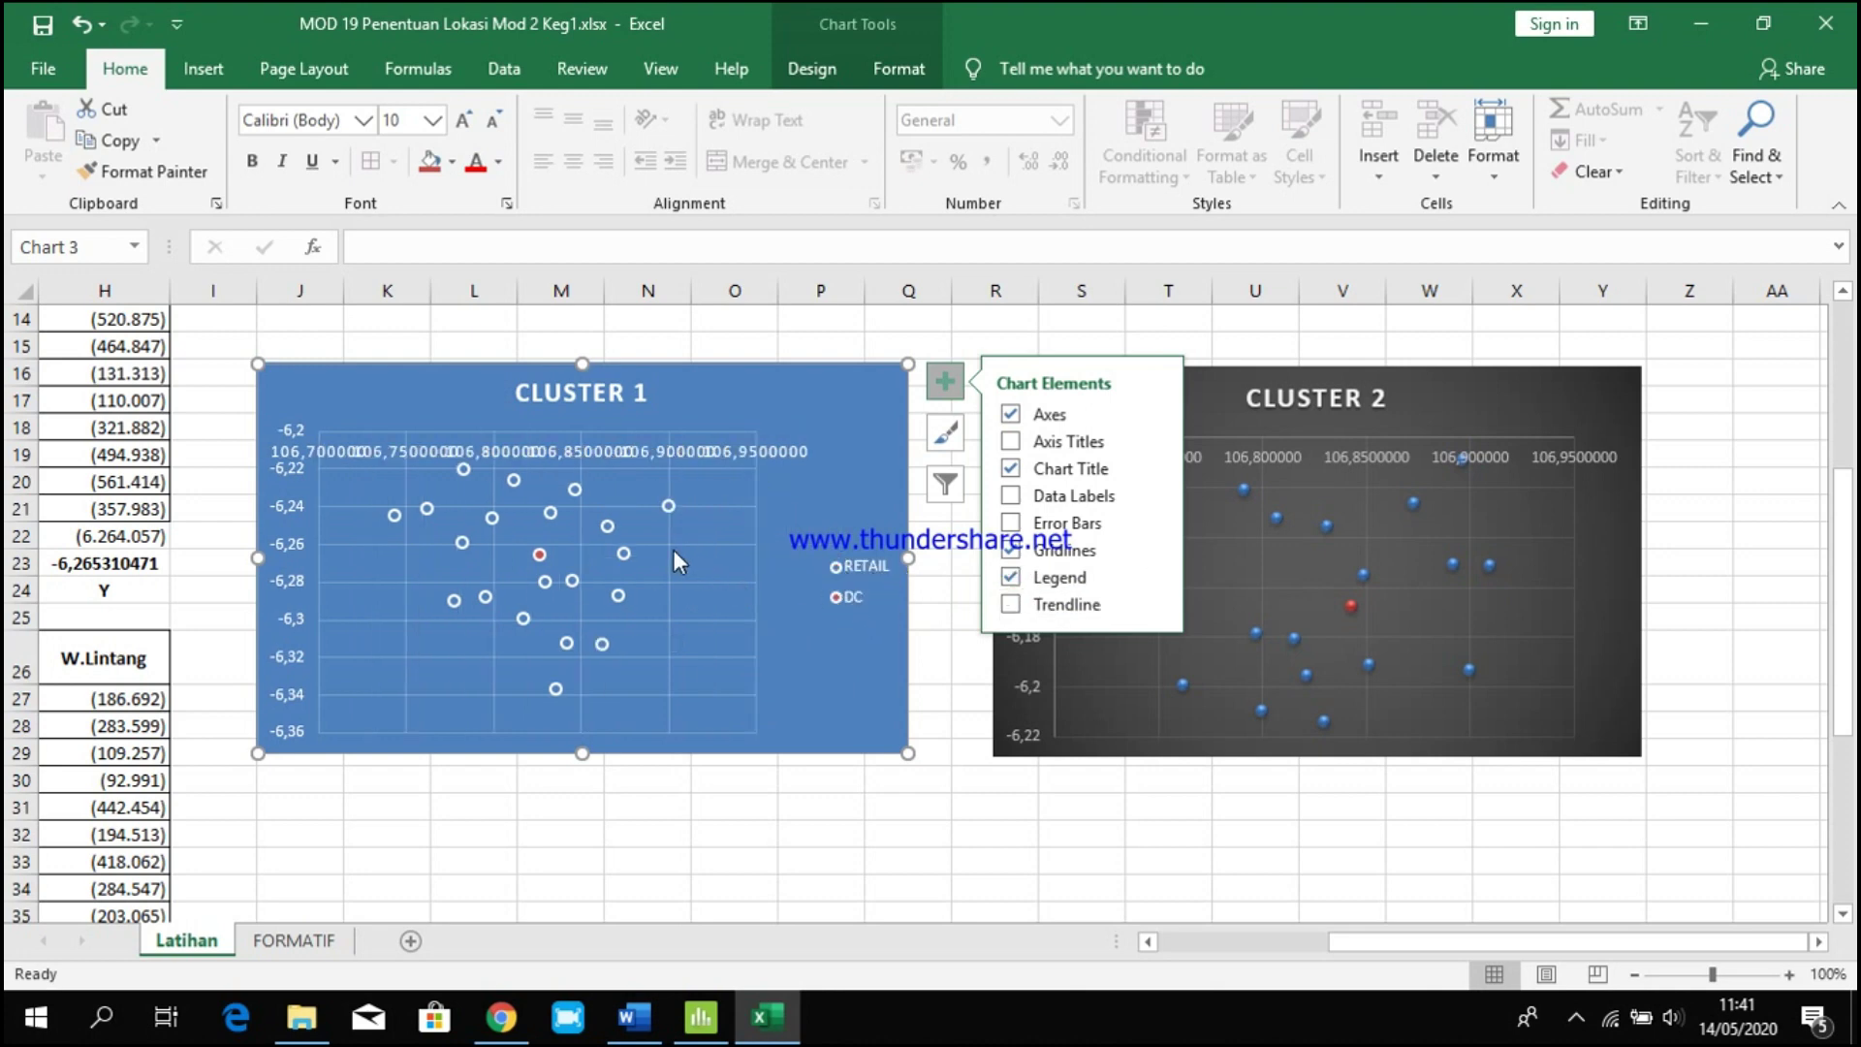
left_click(582, 546)
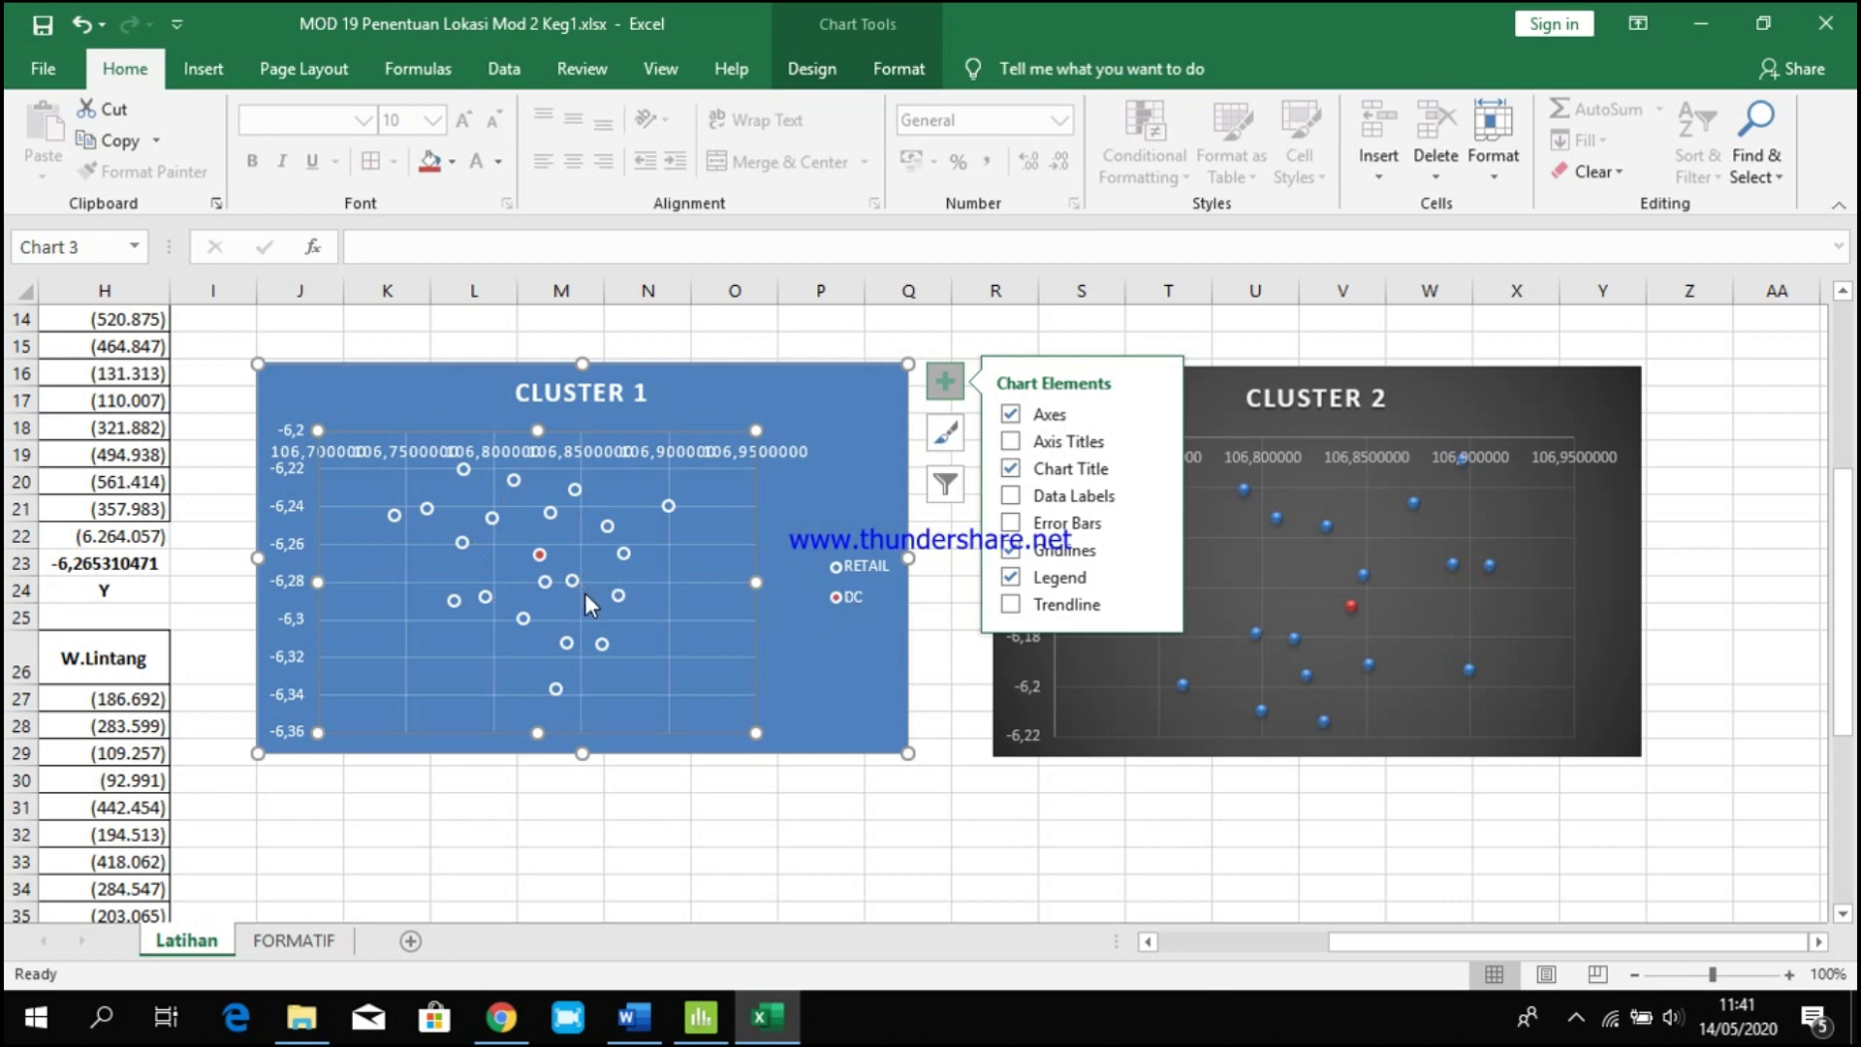
left_click(1689, 504)
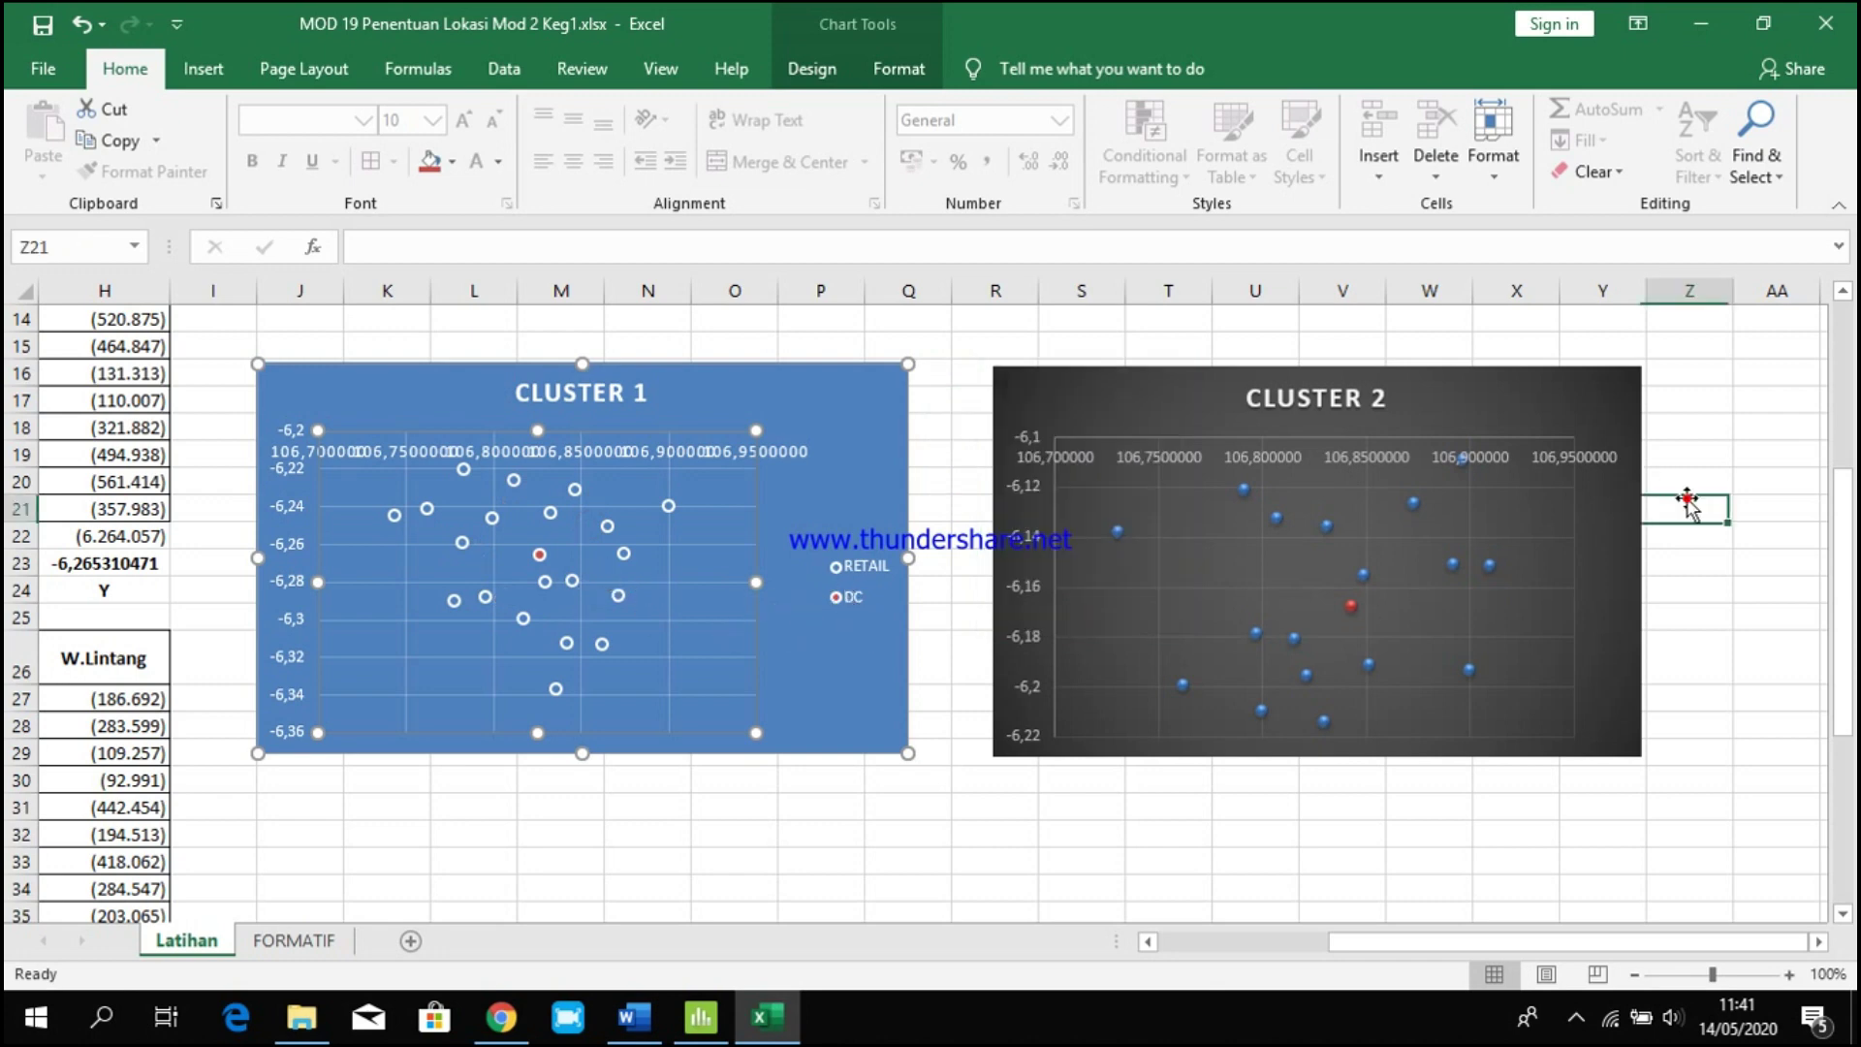
Add a legend to the CLUSTER 2 chart as well.
left_click(1612, 407)
left_click(1679, 391)
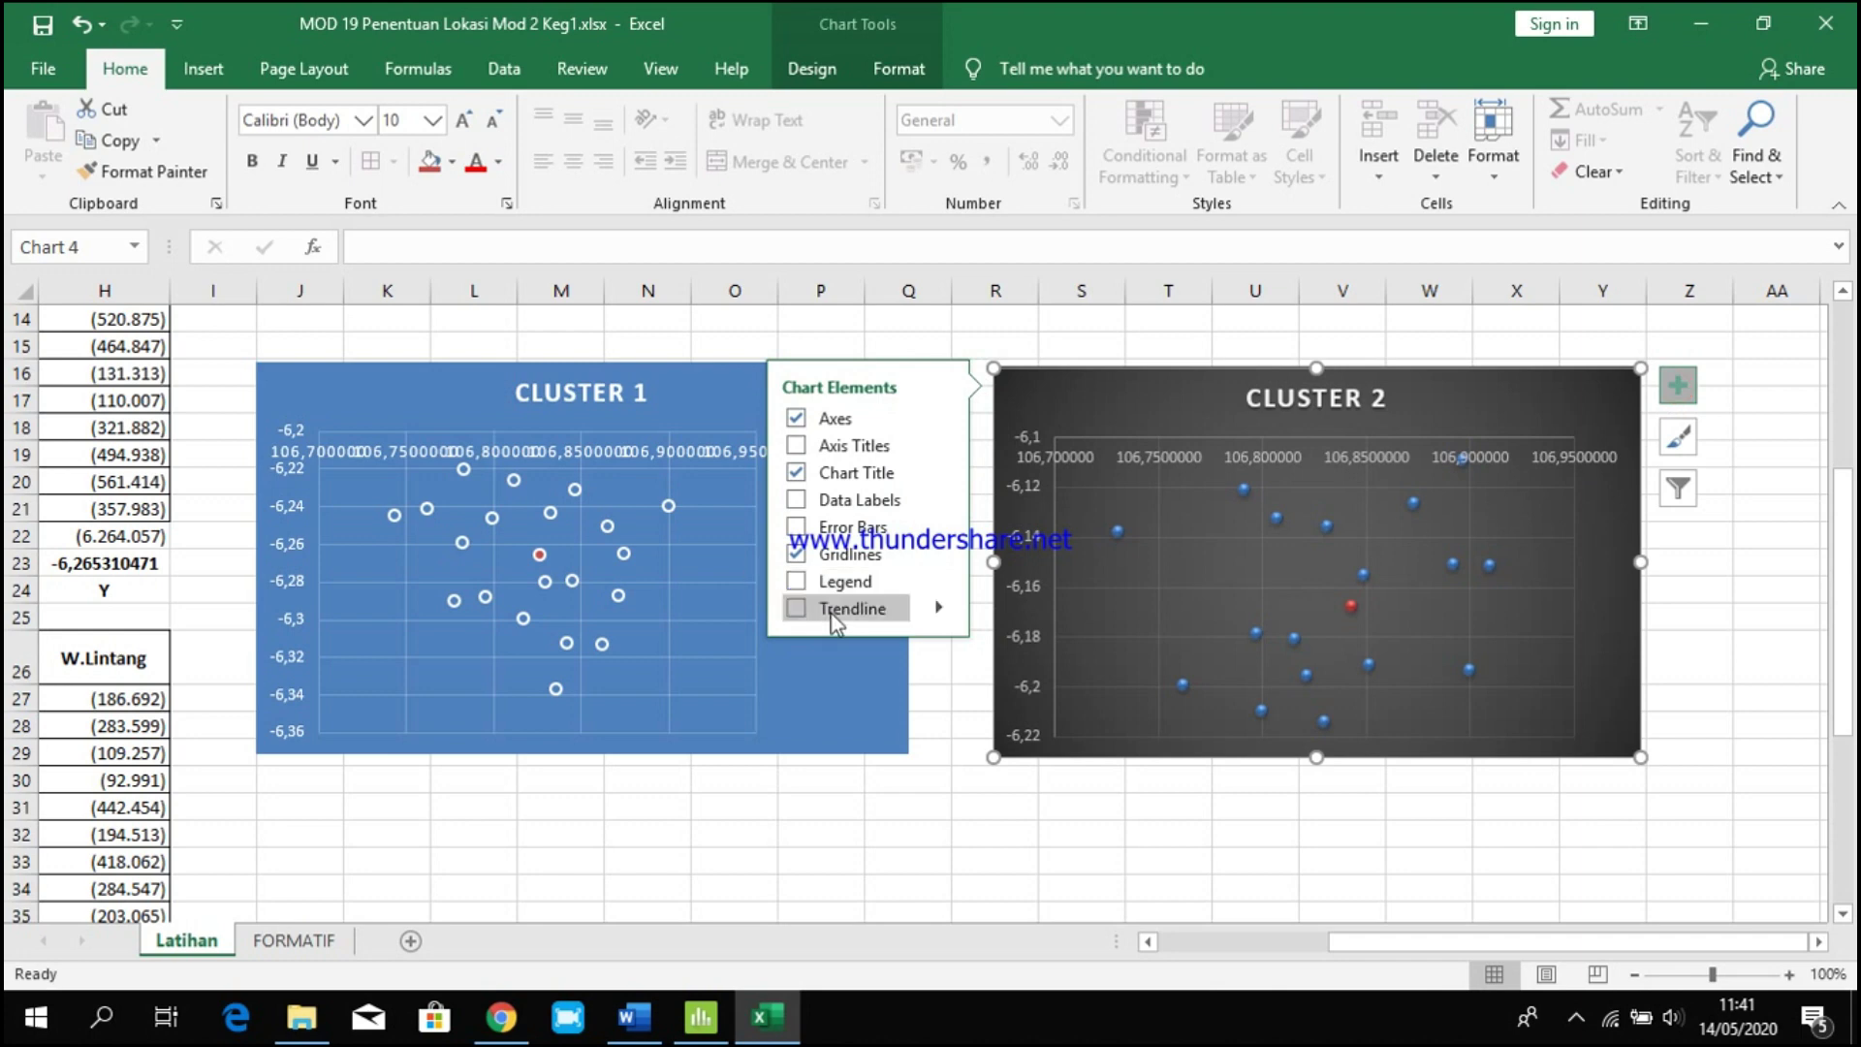
left_click(794, 581)
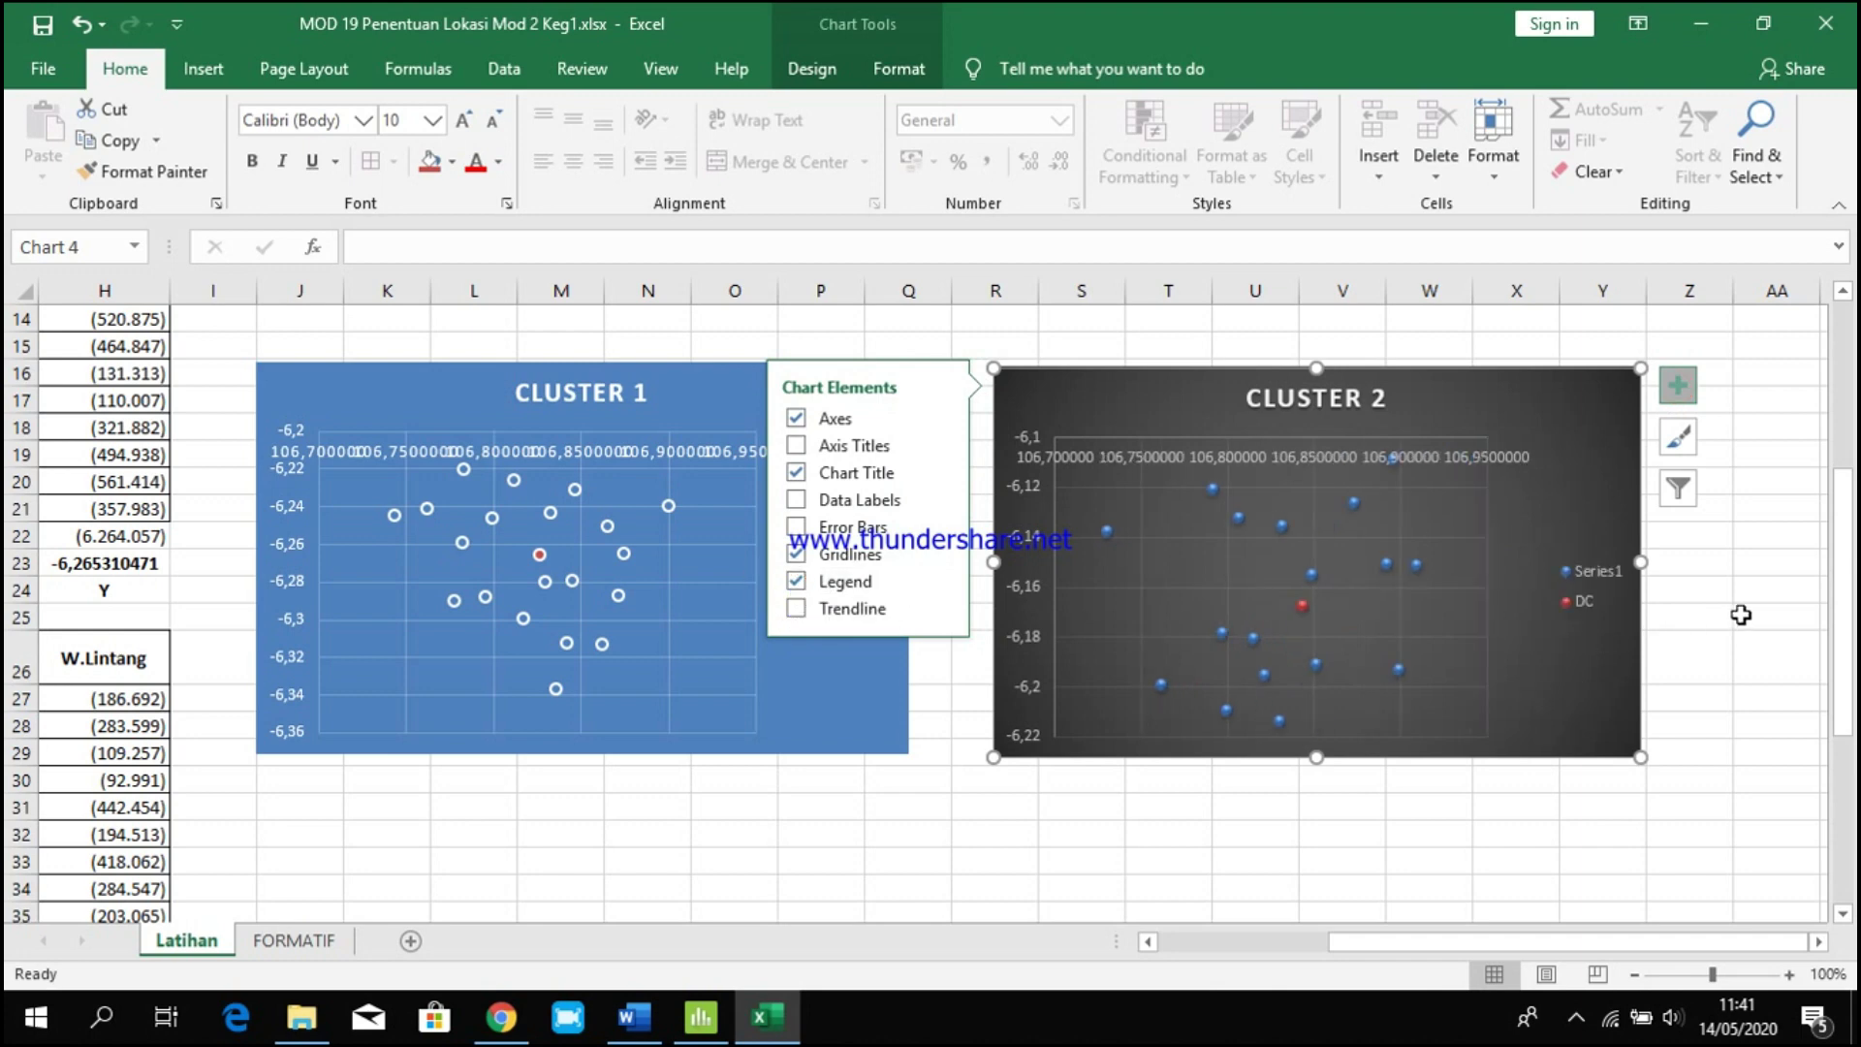
left_click(1741, 616)
left_click(1559, 628)
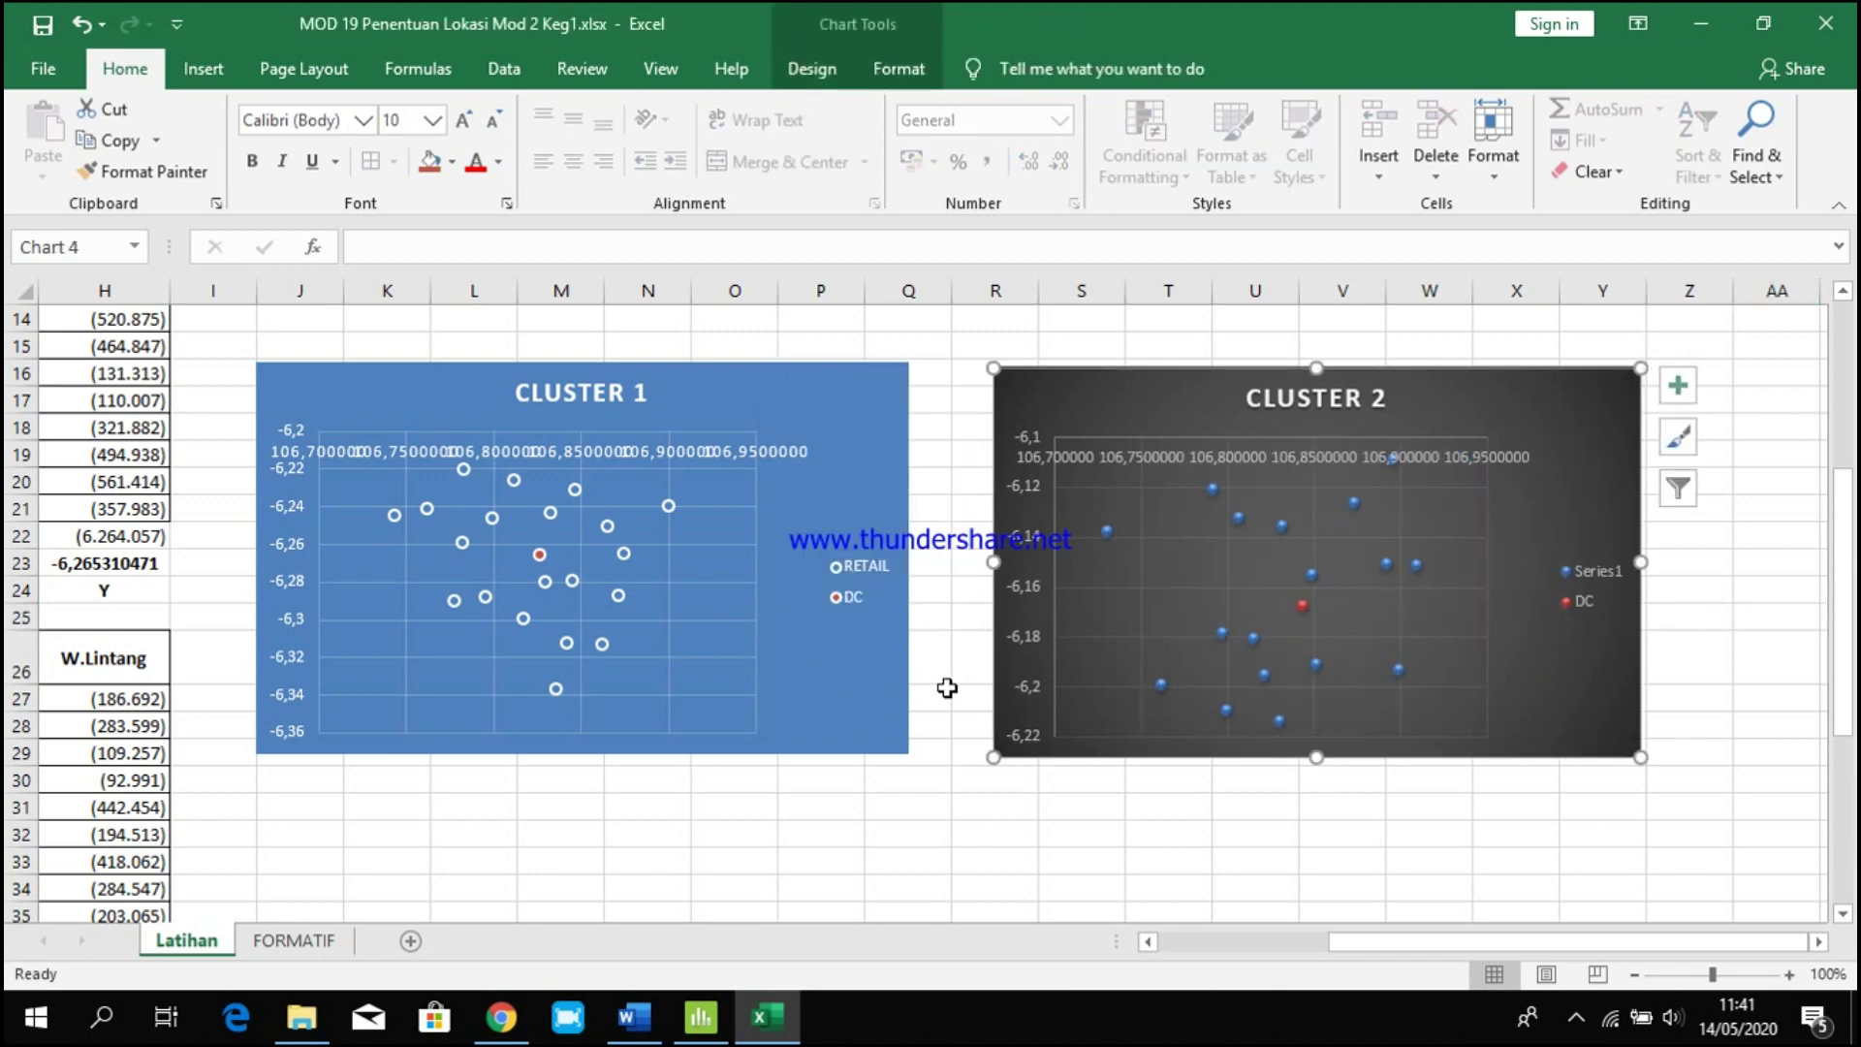
Compare the DC and retailer points in both cluster charts with the overall Bujur and Lintang scatter chart above them.
scroll(971, 637, "up", 3)
scroll(989, 665, "down", 2)
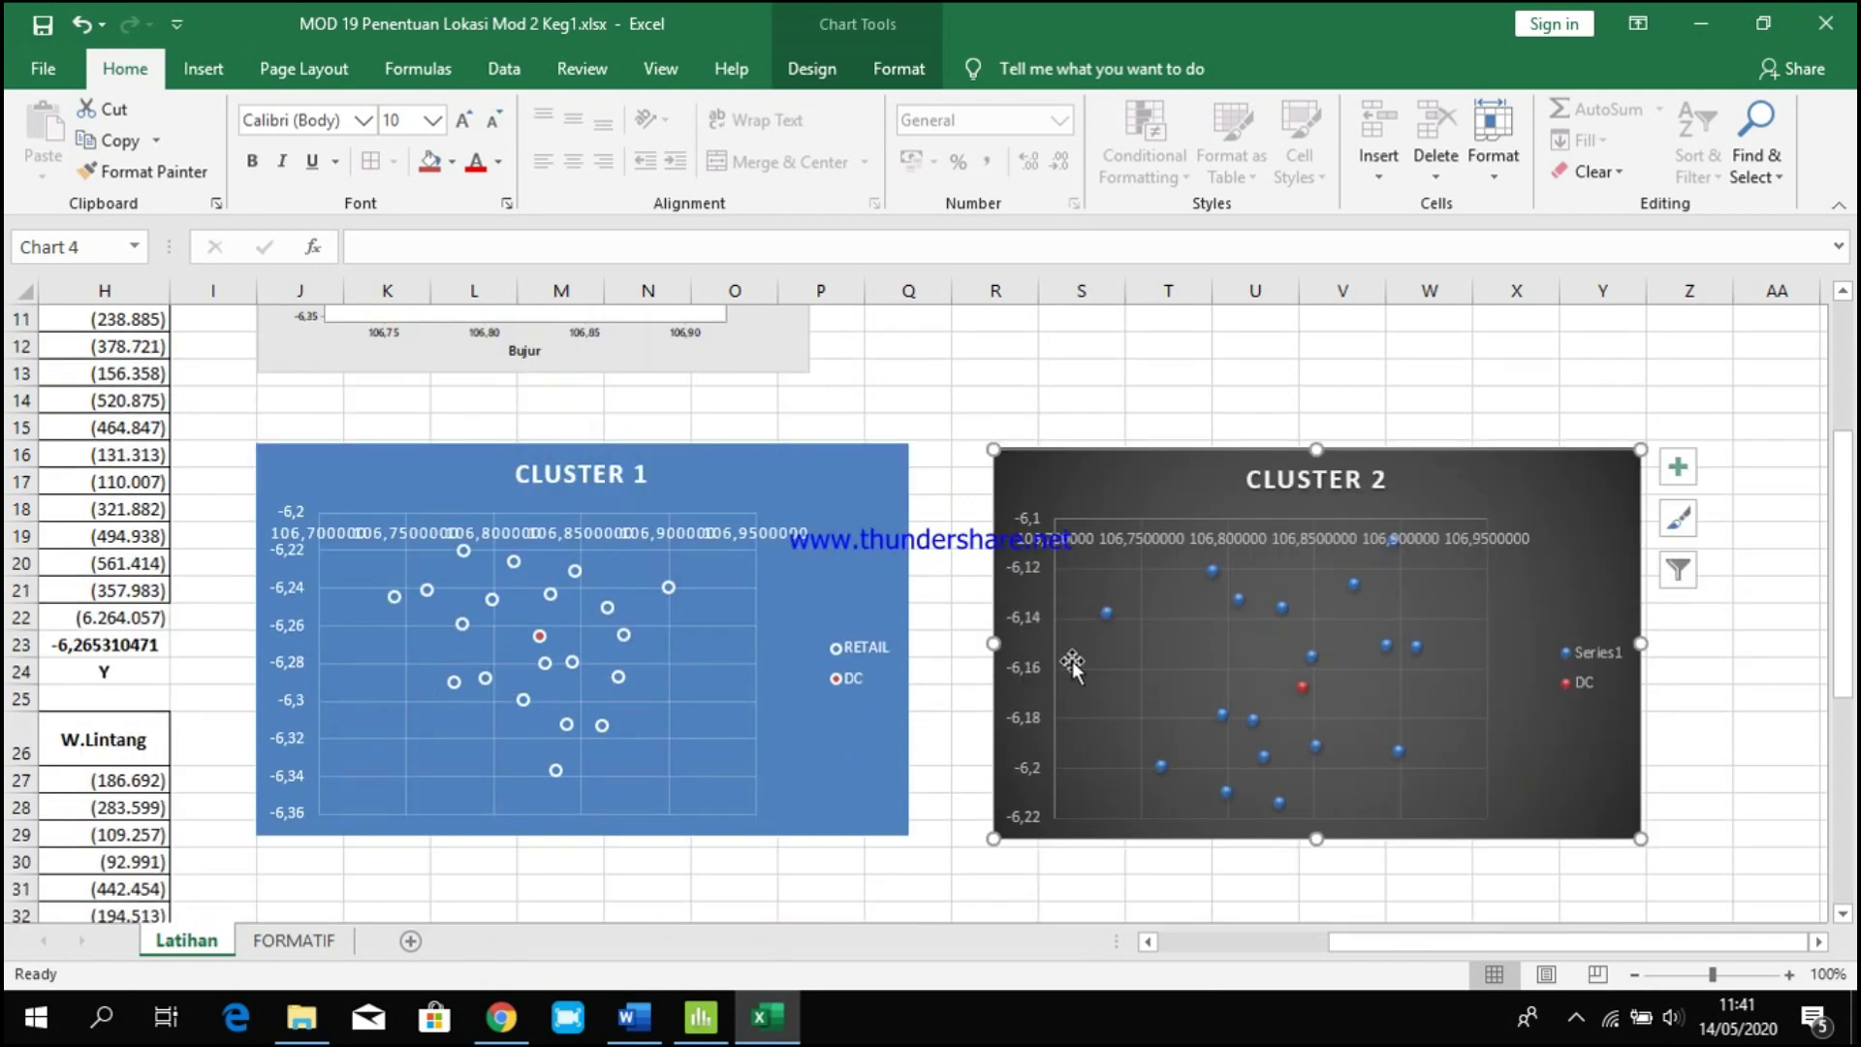
scroll(725, 655, "up", 2)
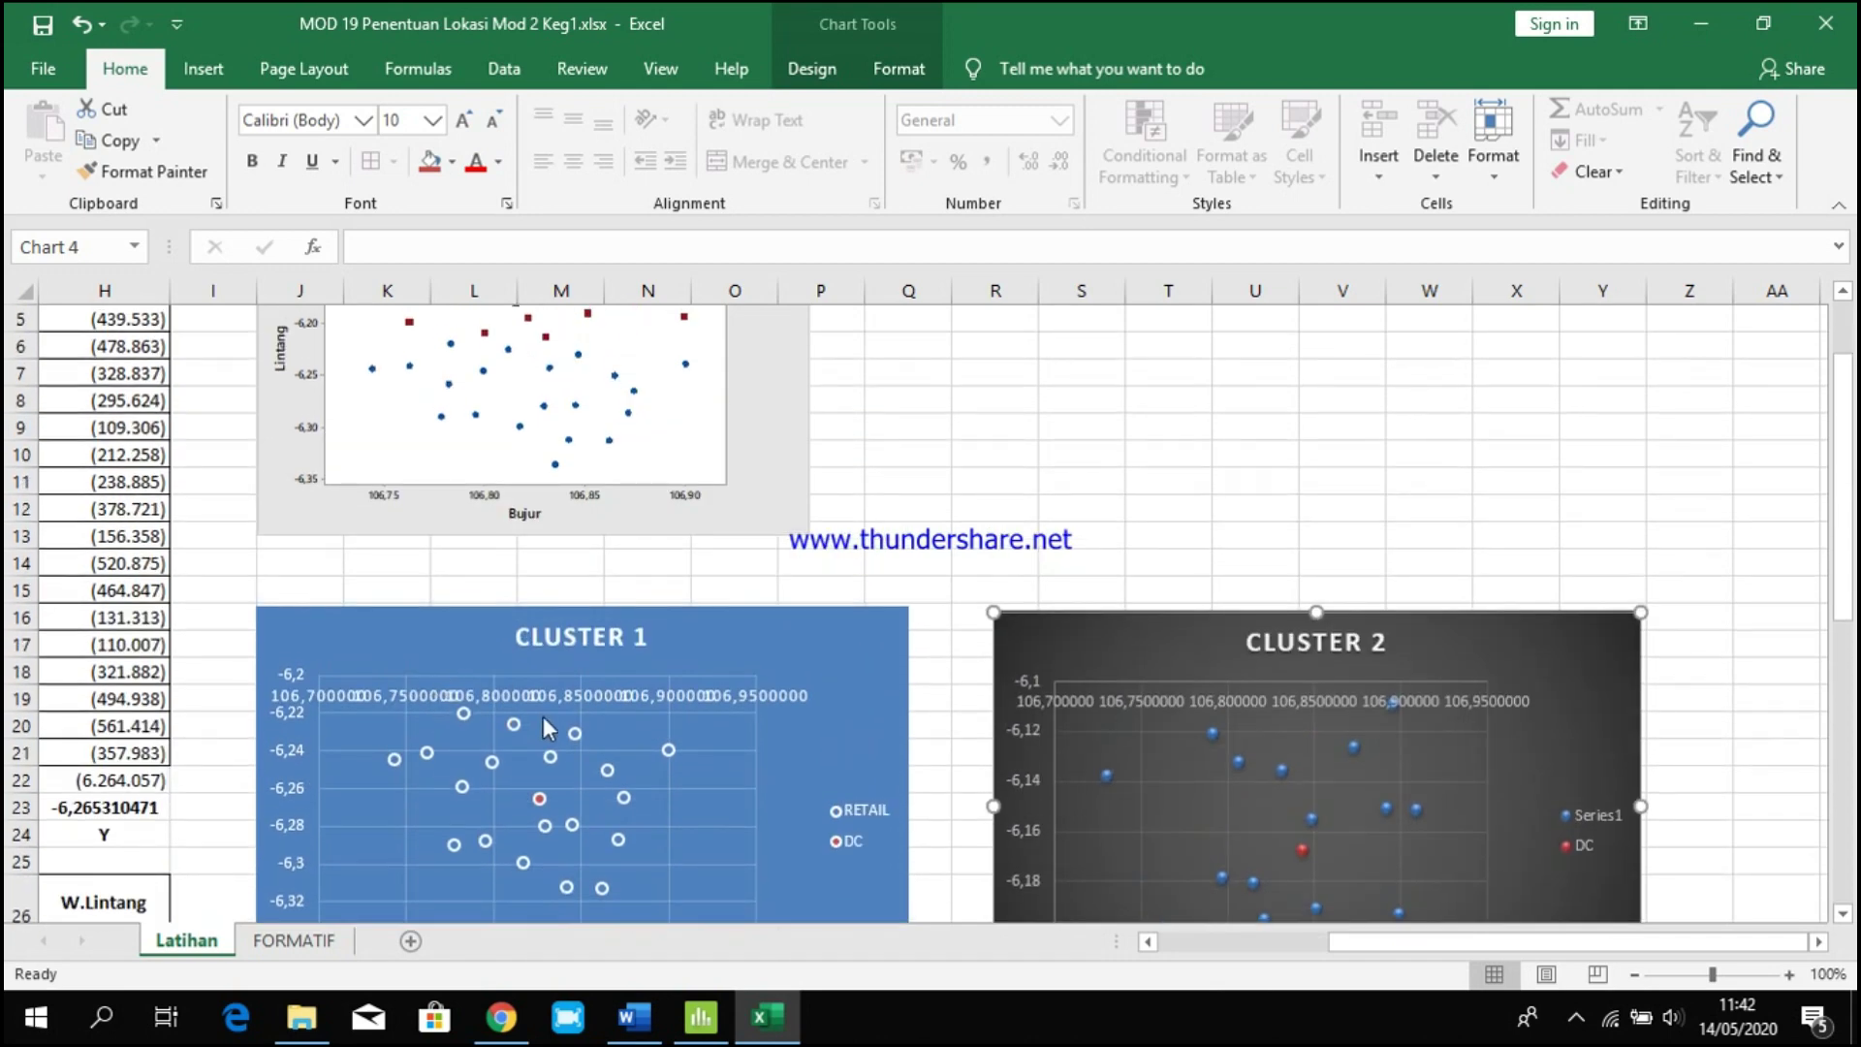
scroll(547, 715, "down", 2)
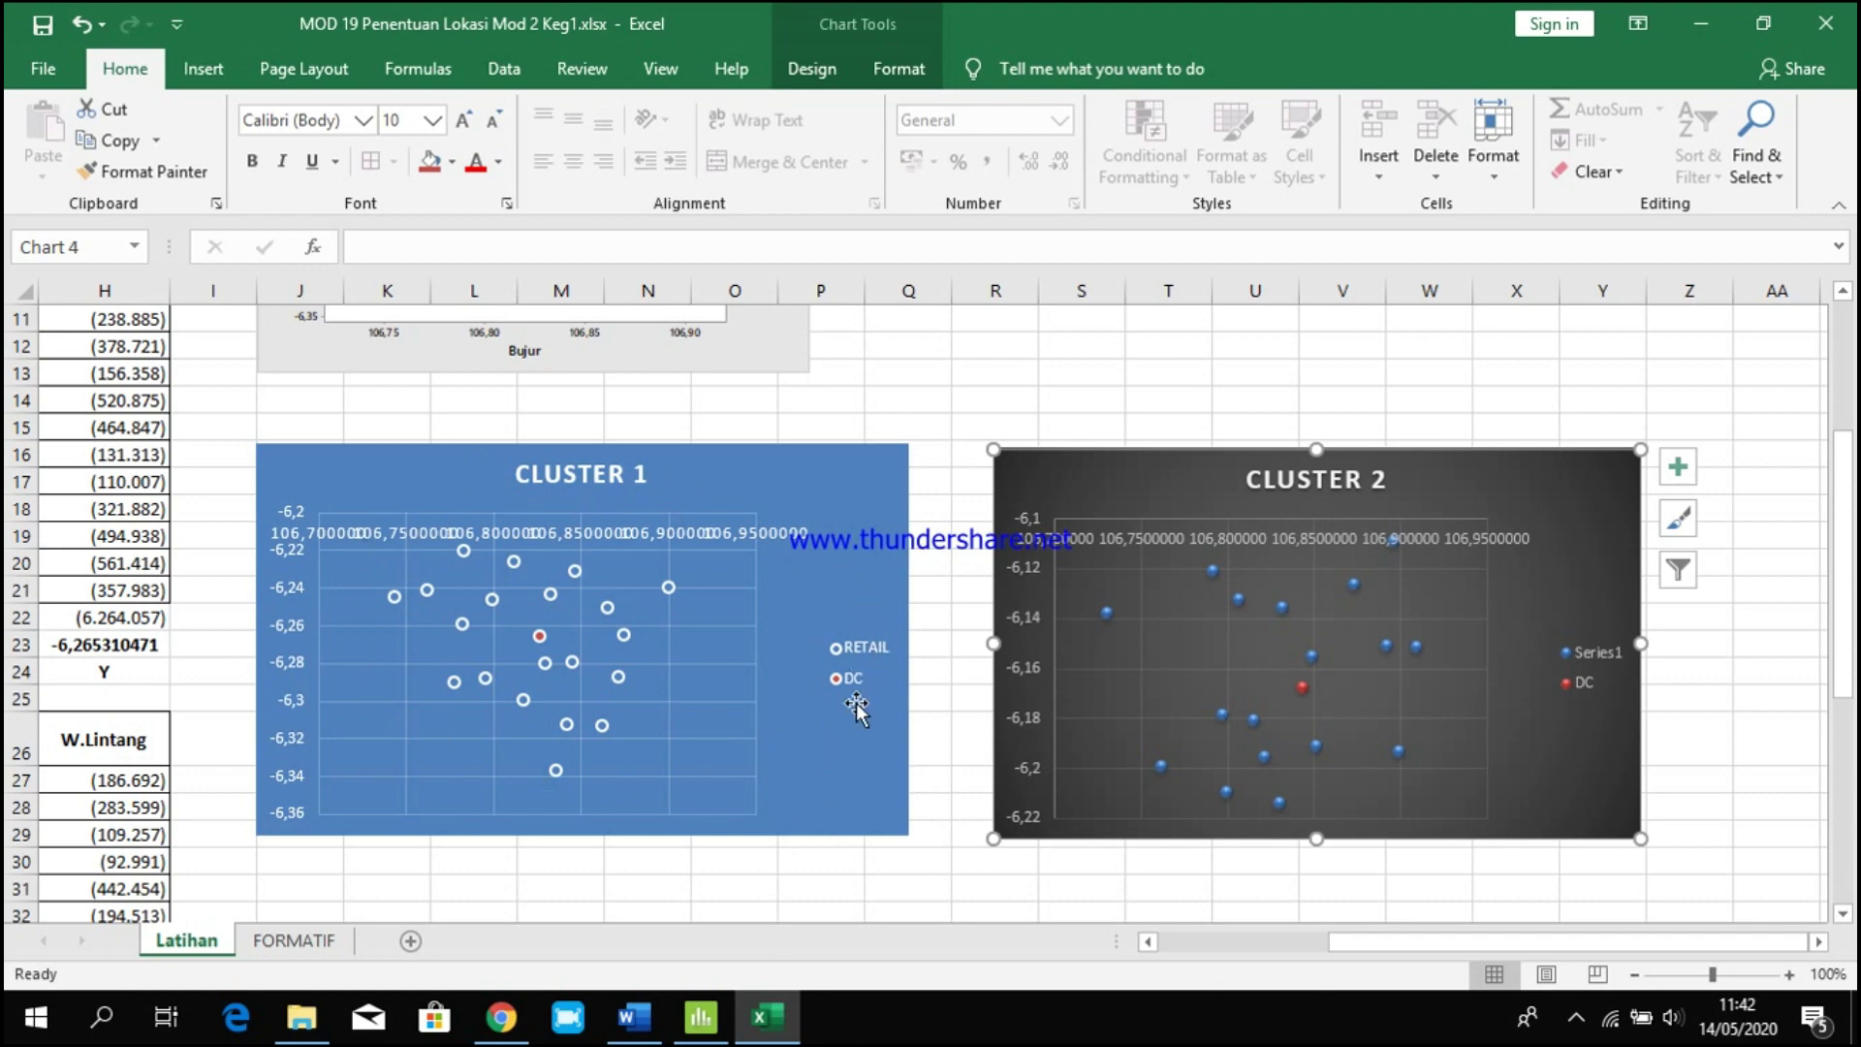
left_click(1684, 700)
scroll(897, 788, "down", 2)
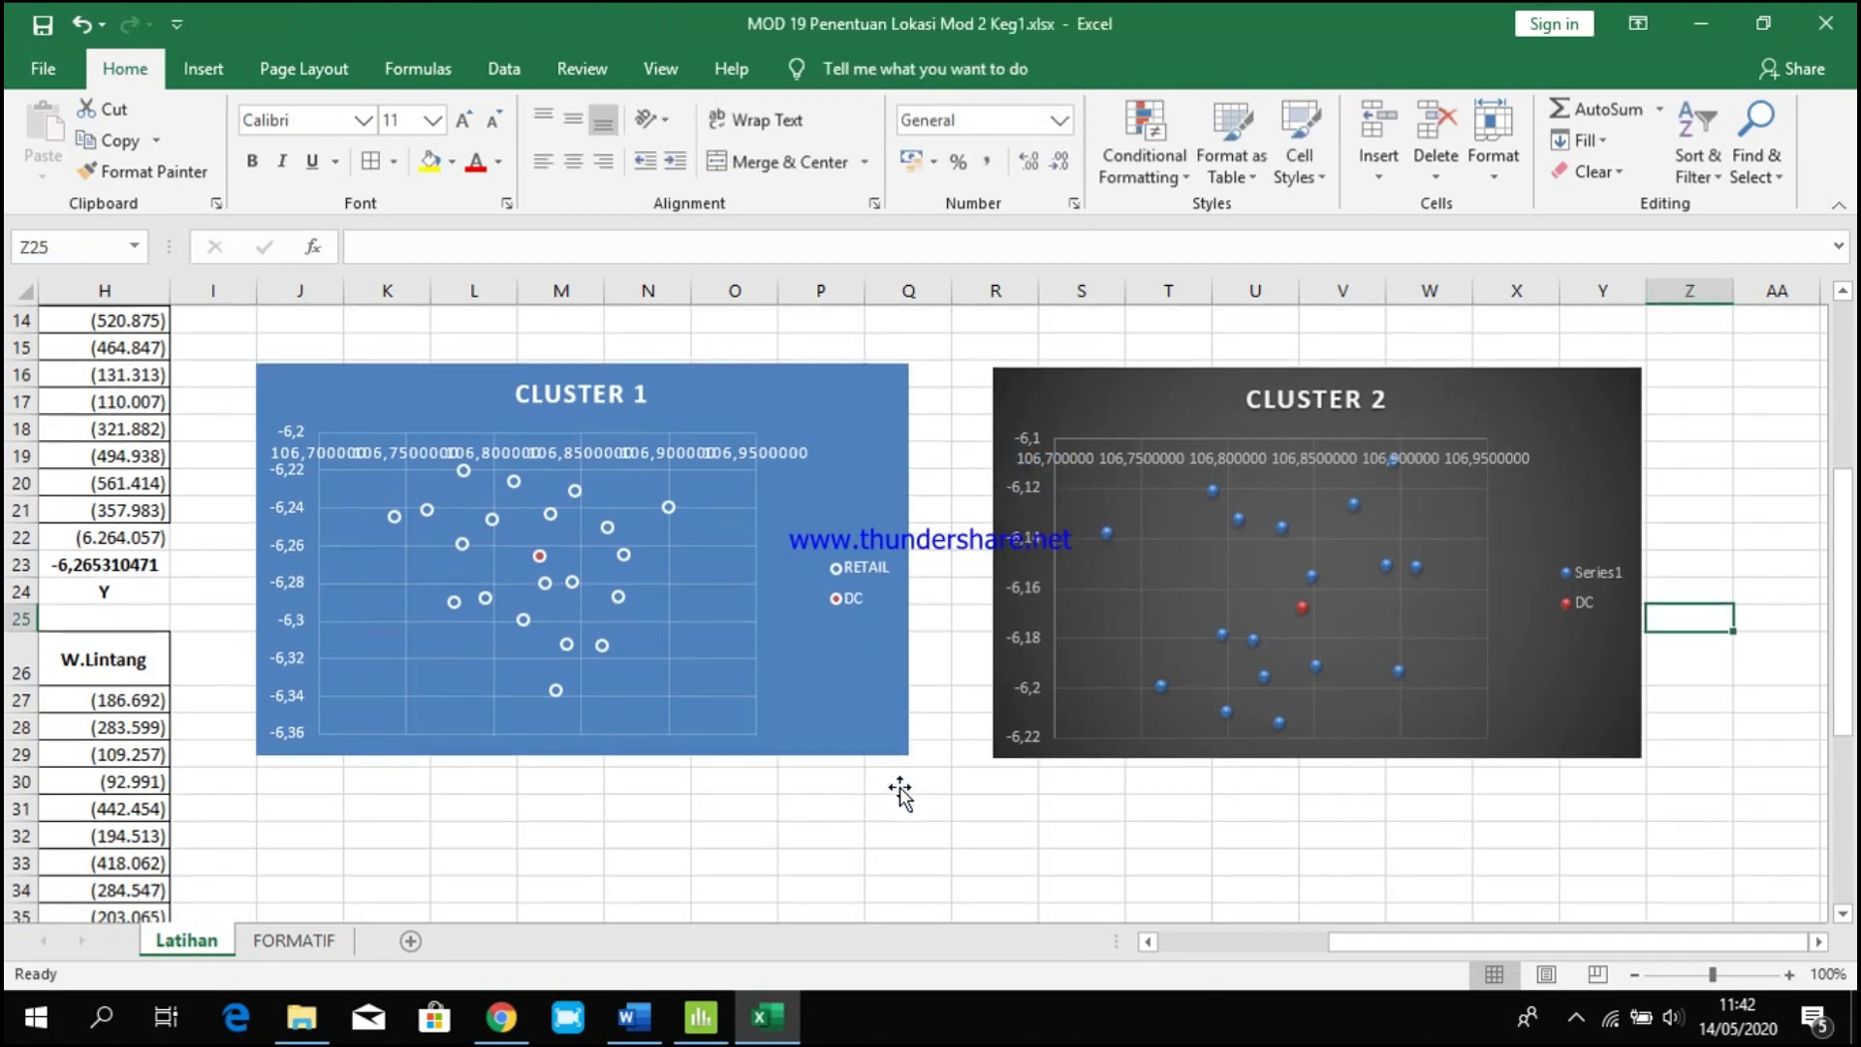
scroll(980, 777, "up", 2)
scroll(981, 777, "down", 1)
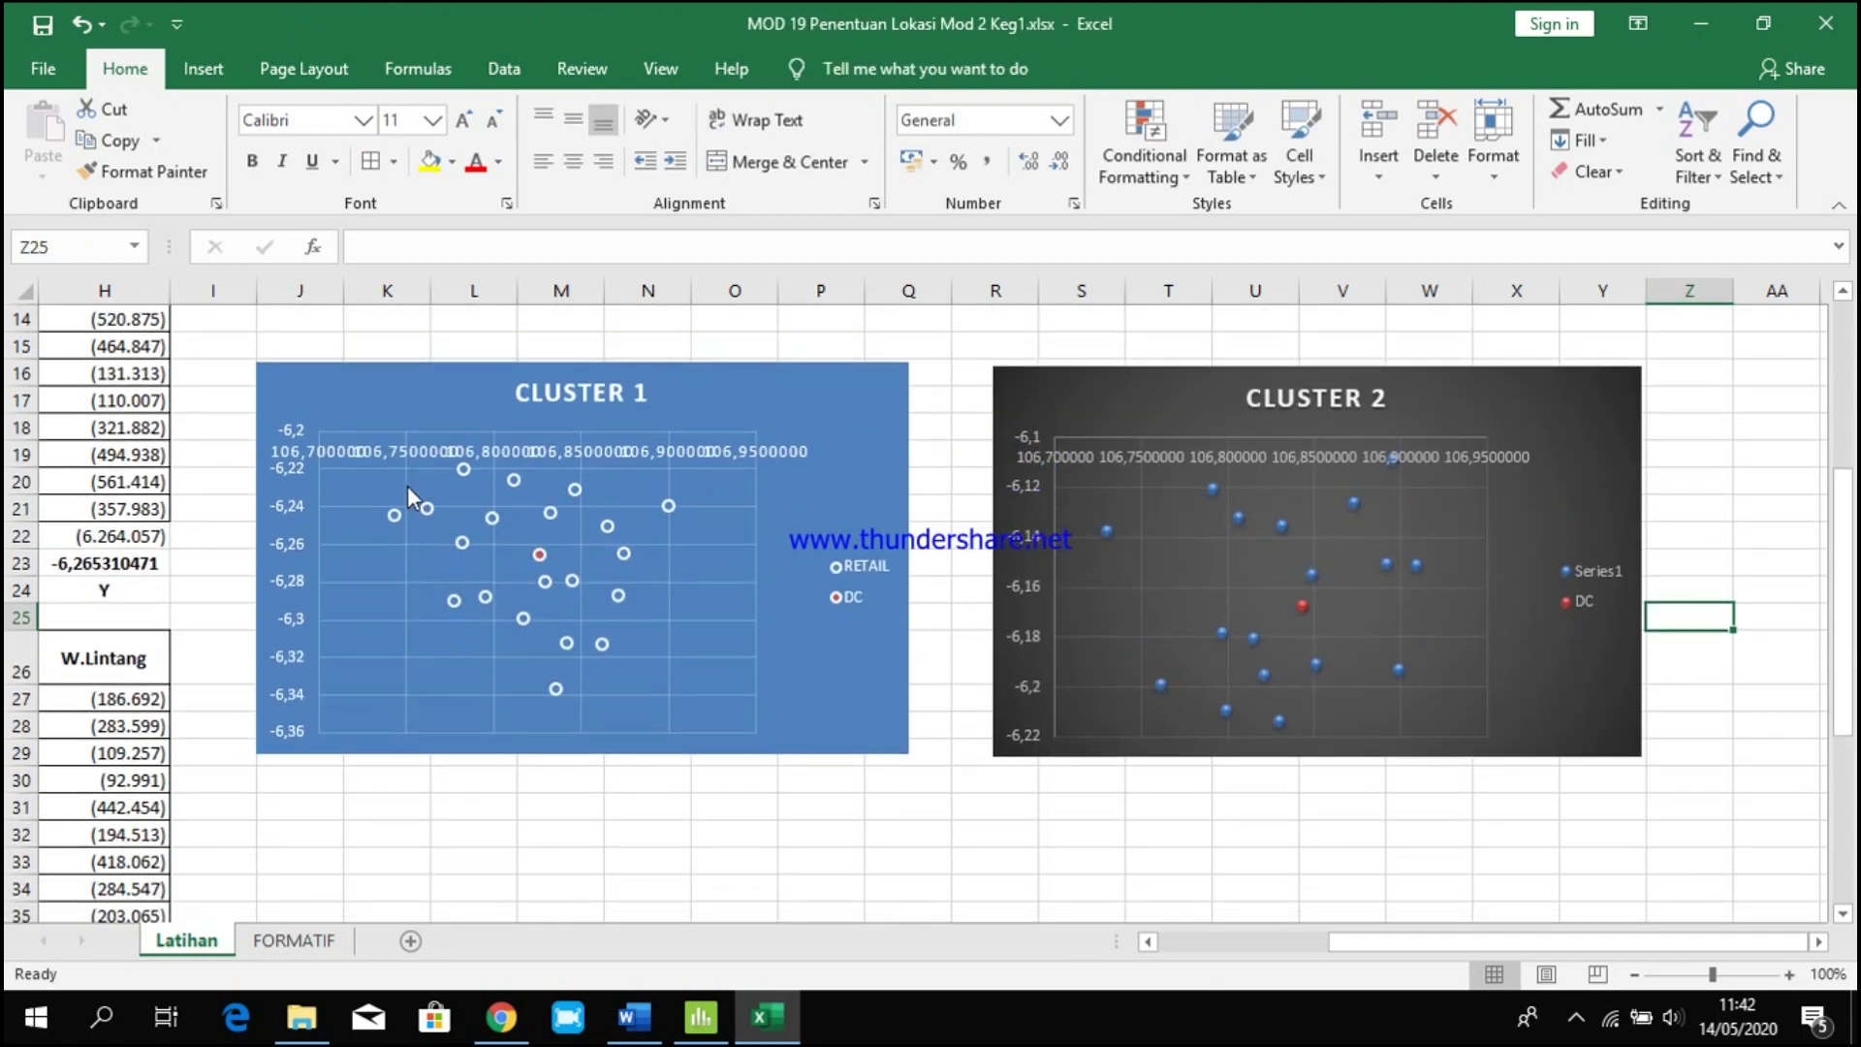
scroll(624, 457, "up", 2)
scroll(810, 610, "down", 2)
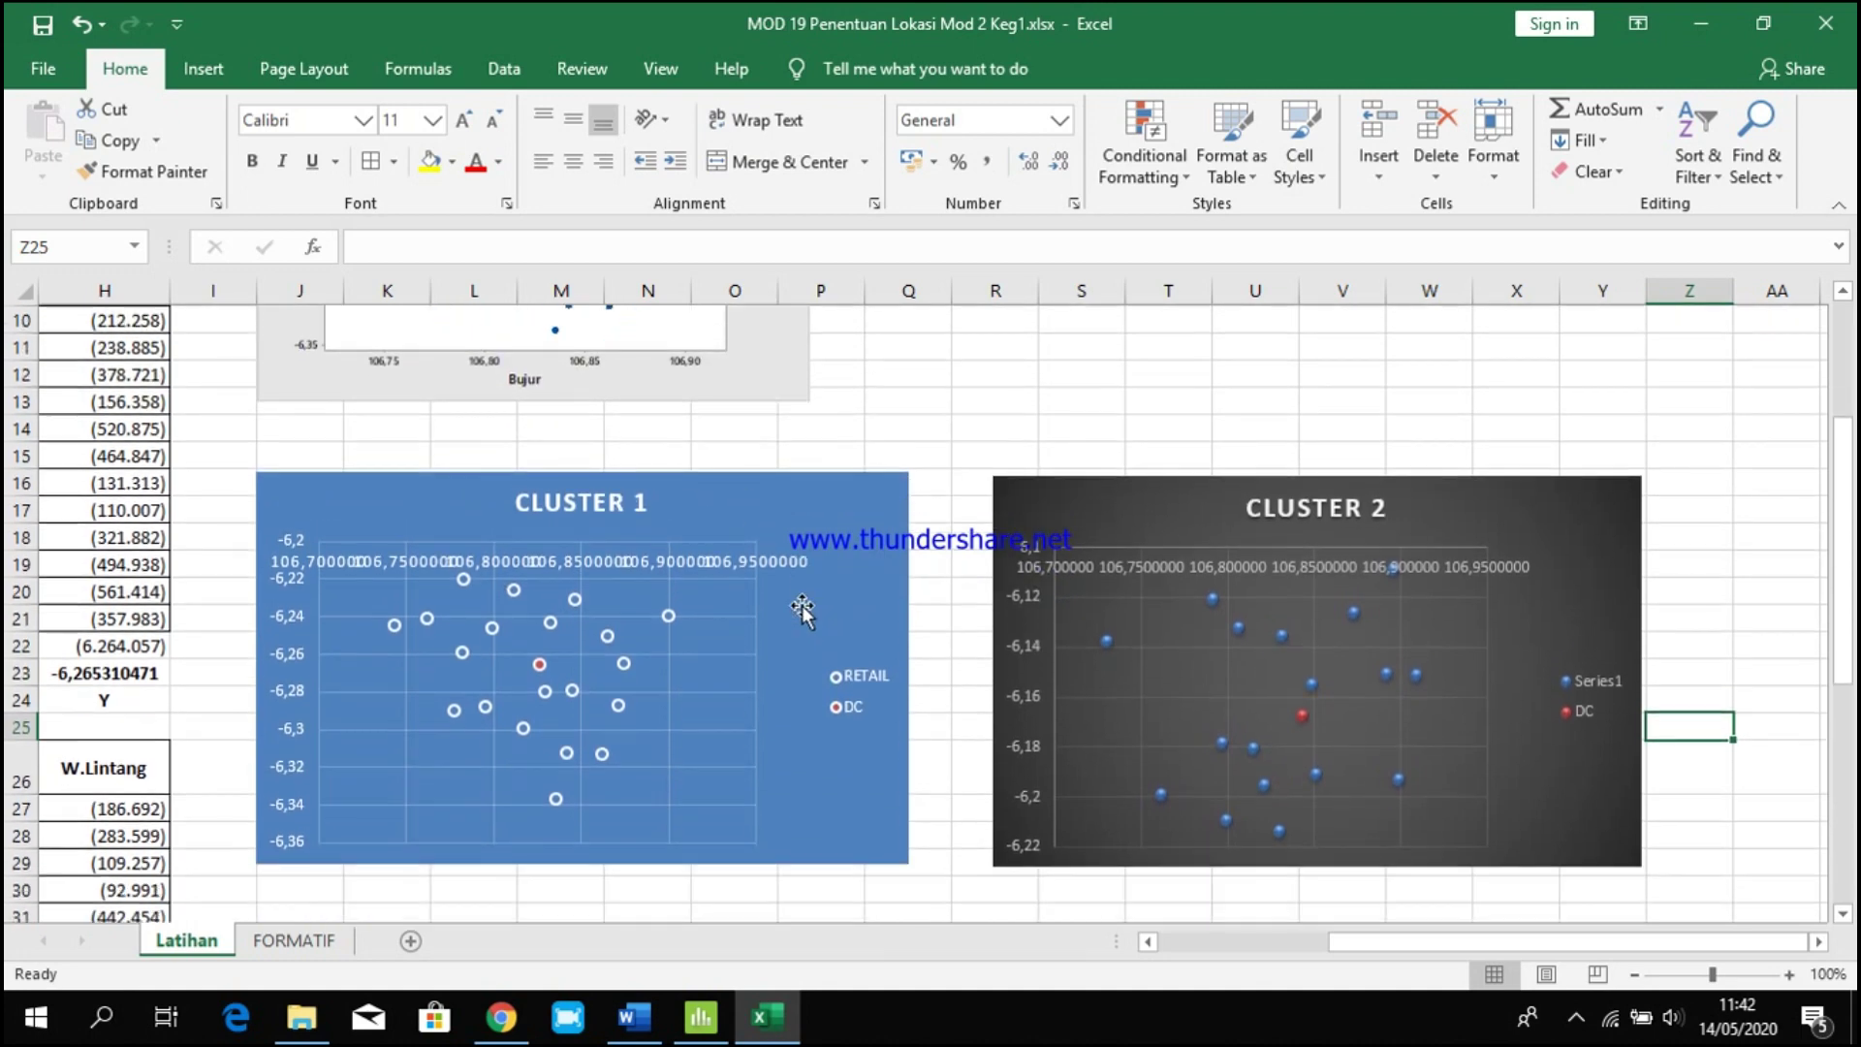
scroll(1115, 746, "down", 2)
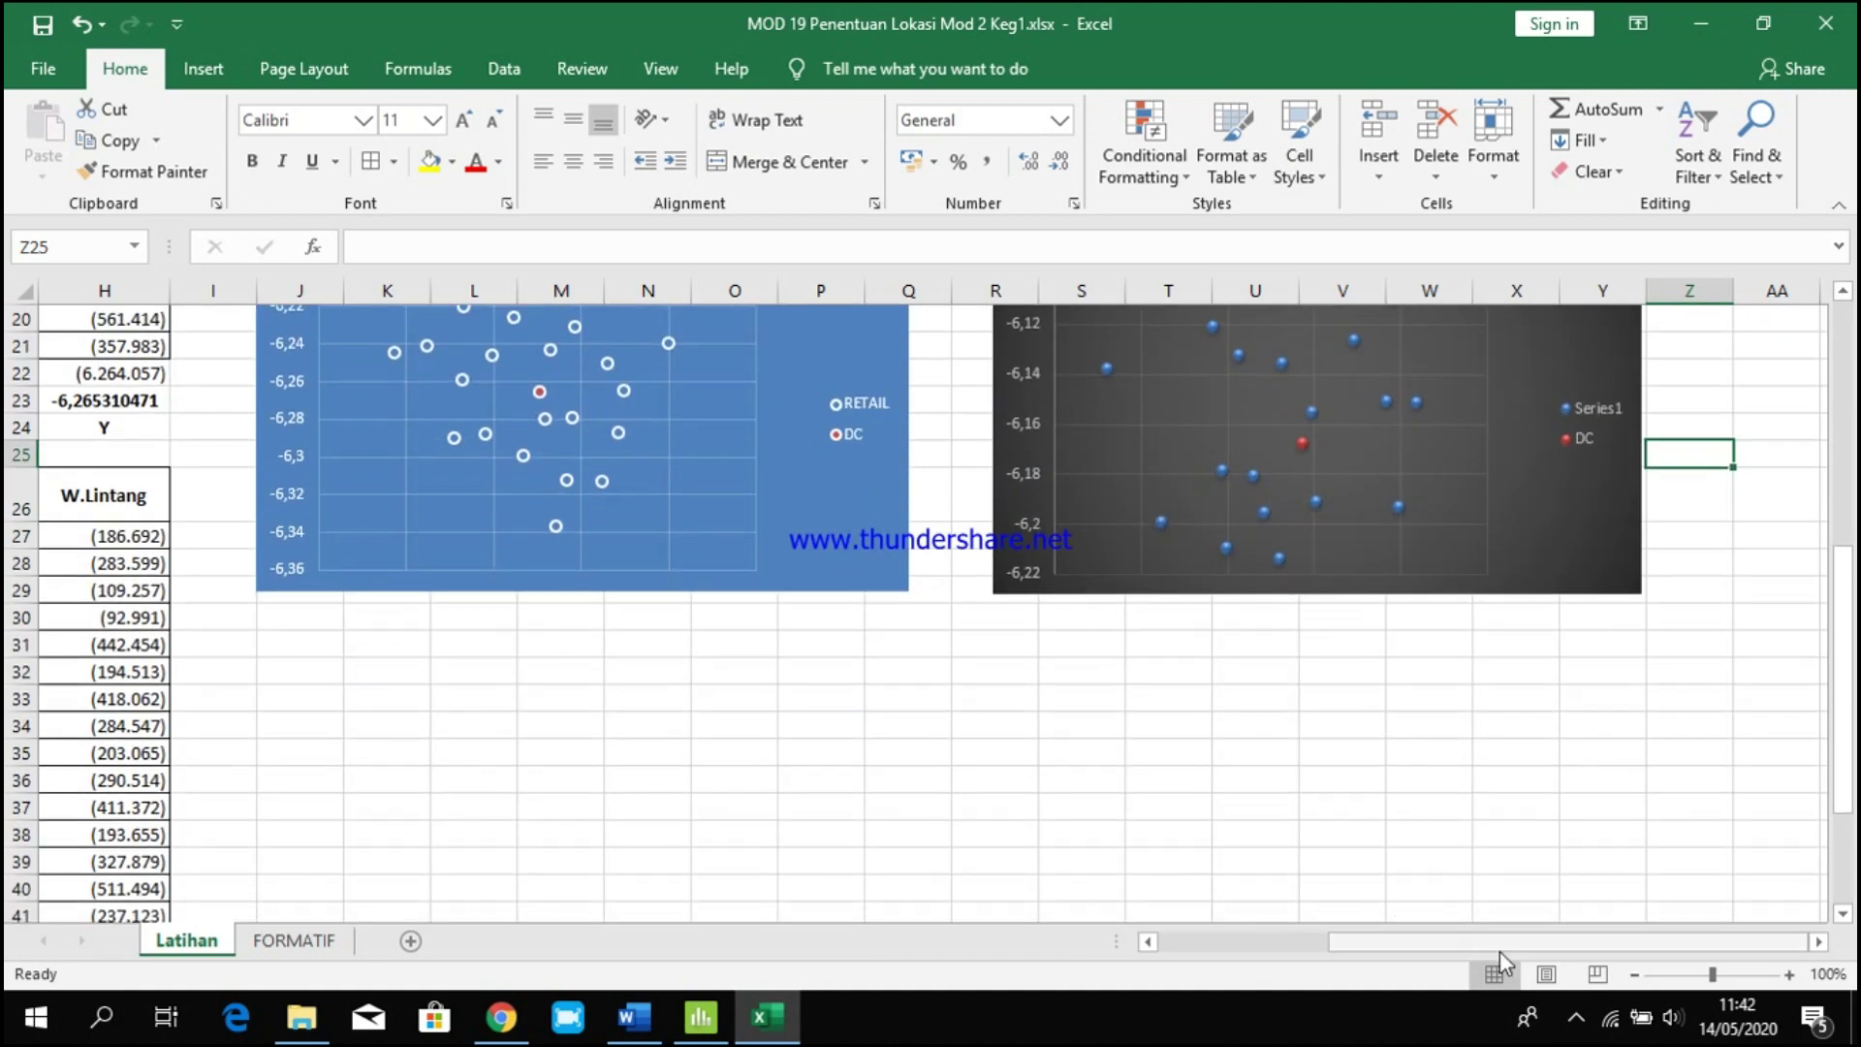
Return to the cluster 1 table, check the formula in G23, and copy the distribution centre coordinates in G23:H23.
left_click_drag(1415, 944, 1229, 939)
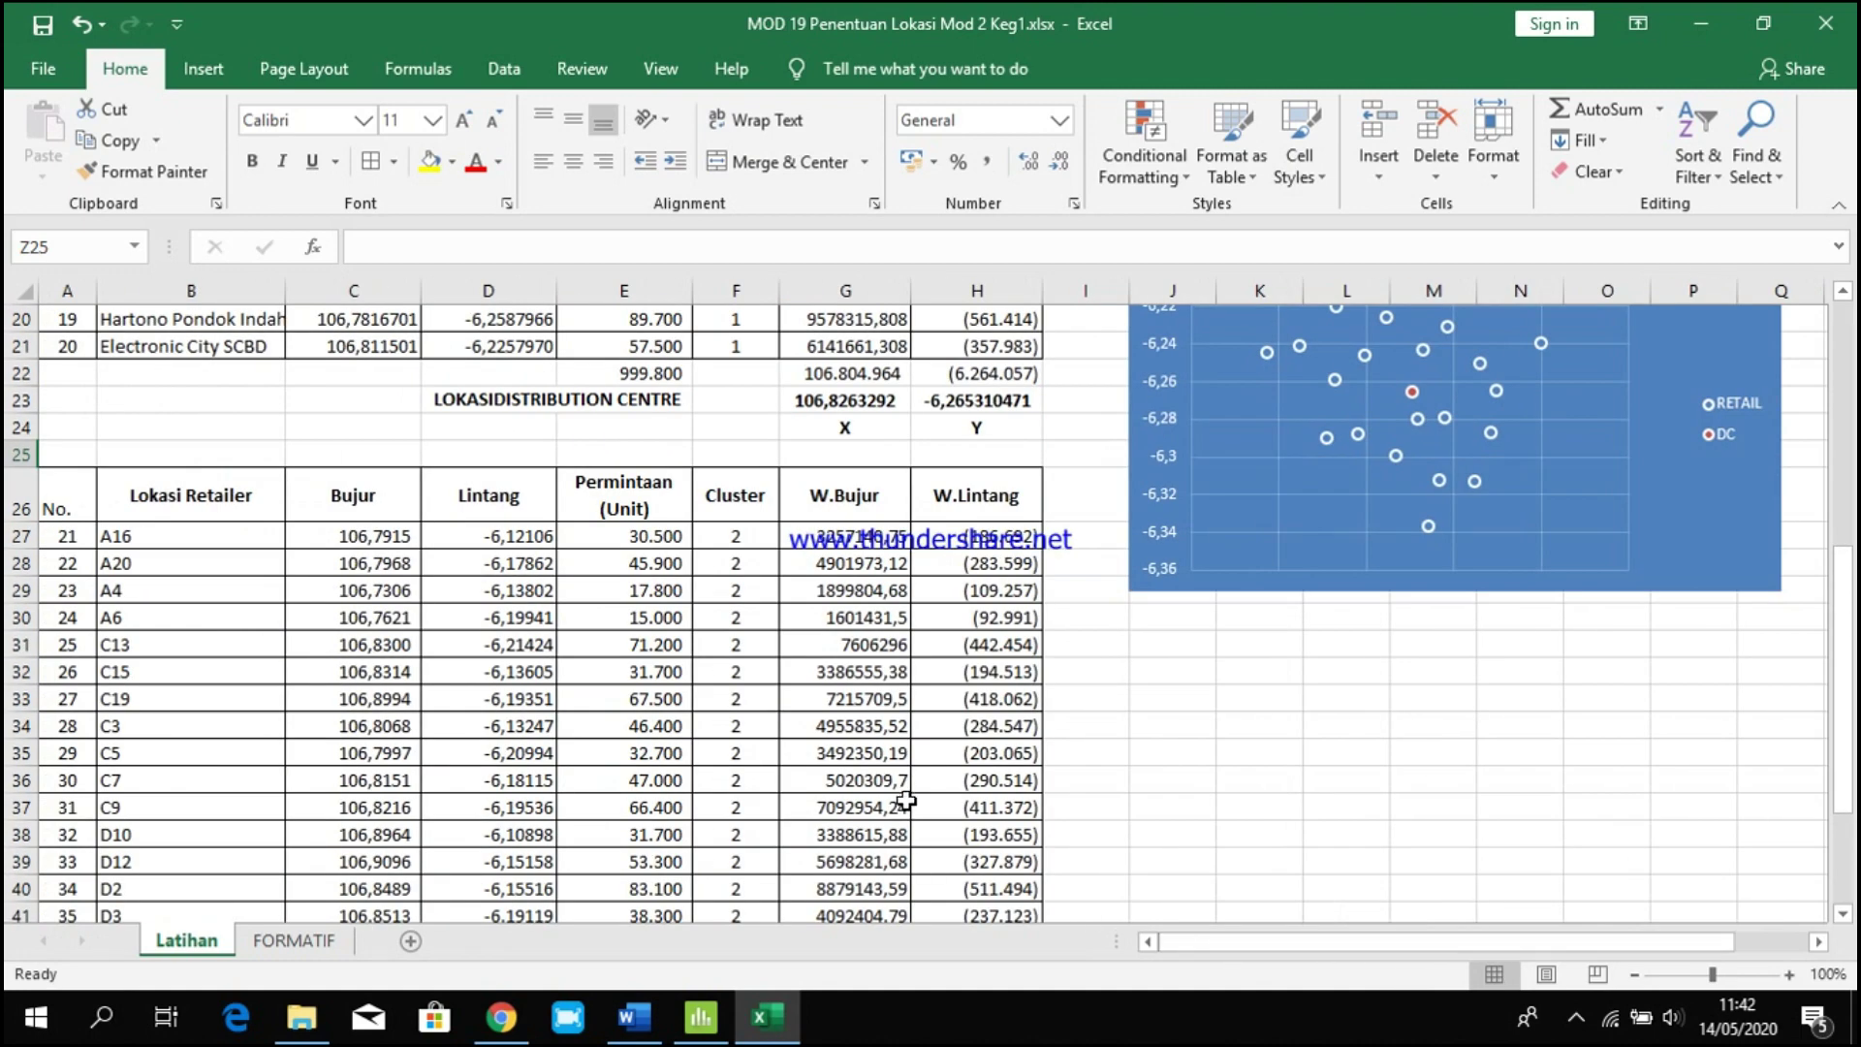
scroll(918, 783, "up", 2)
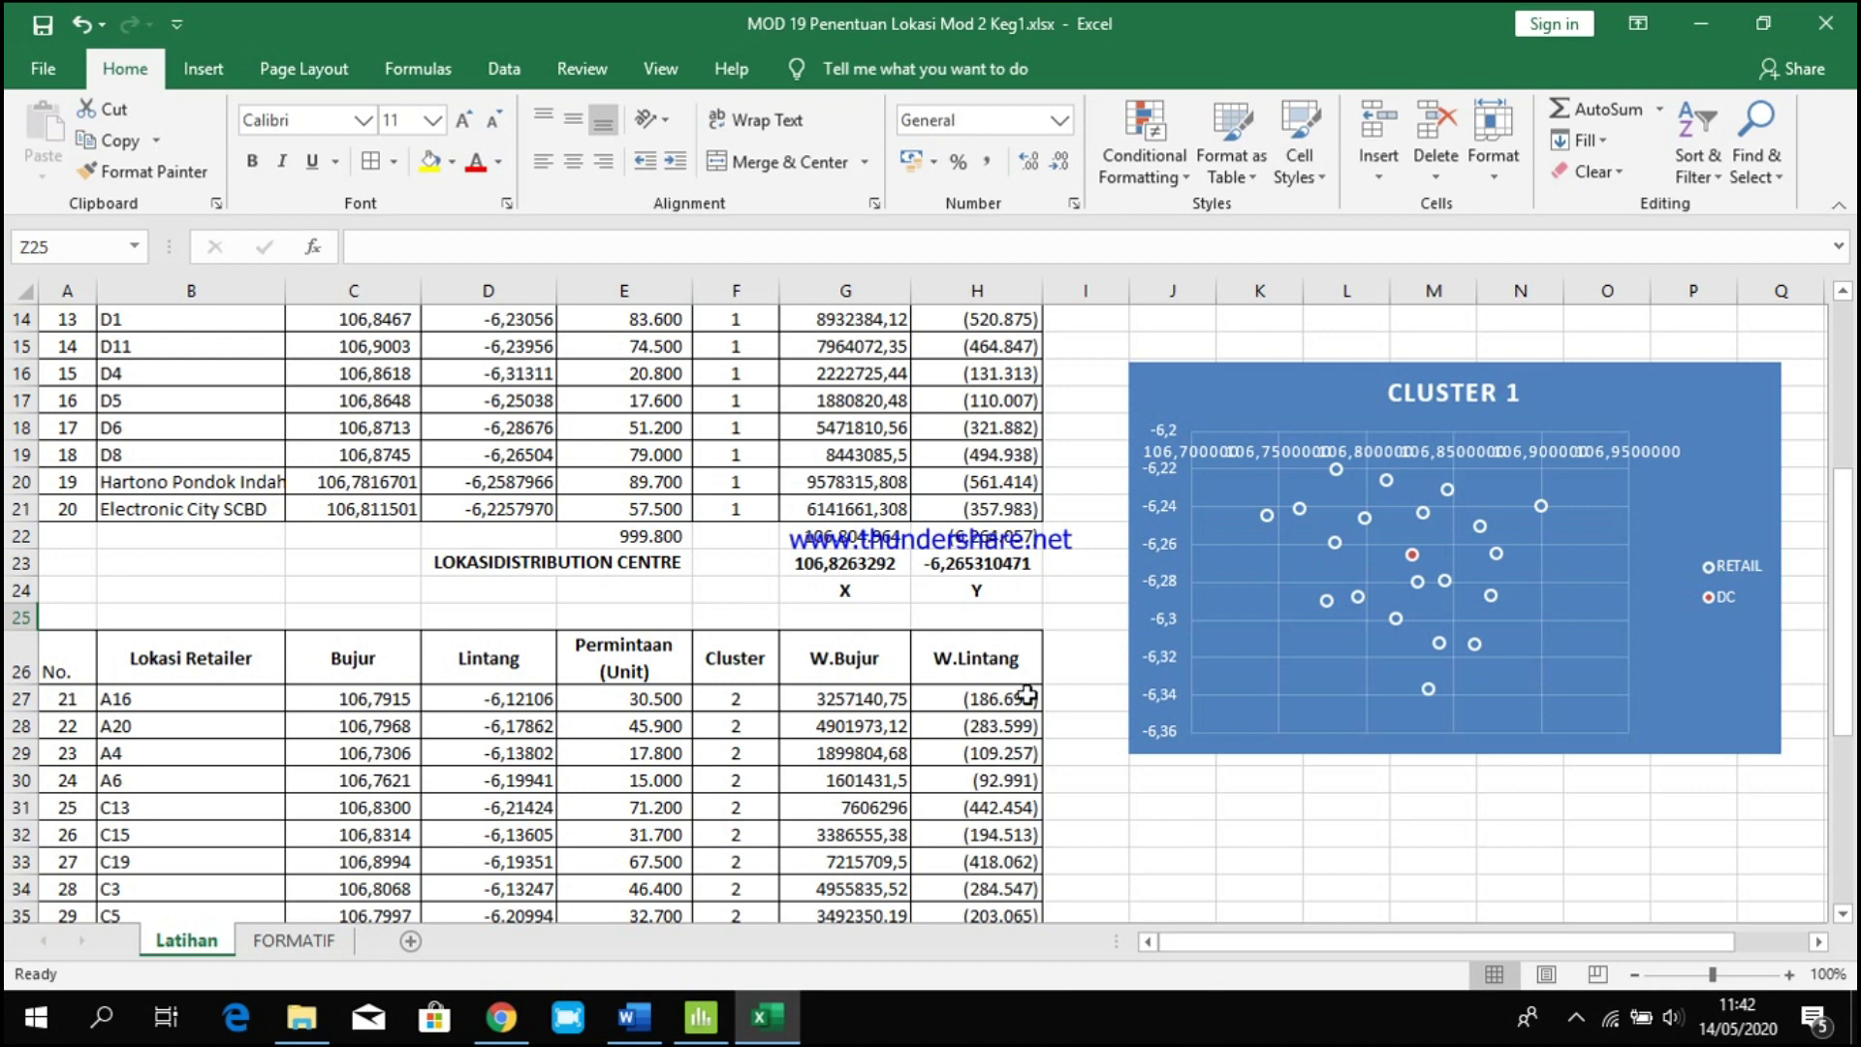
scroll(786, 612, "up", 5)
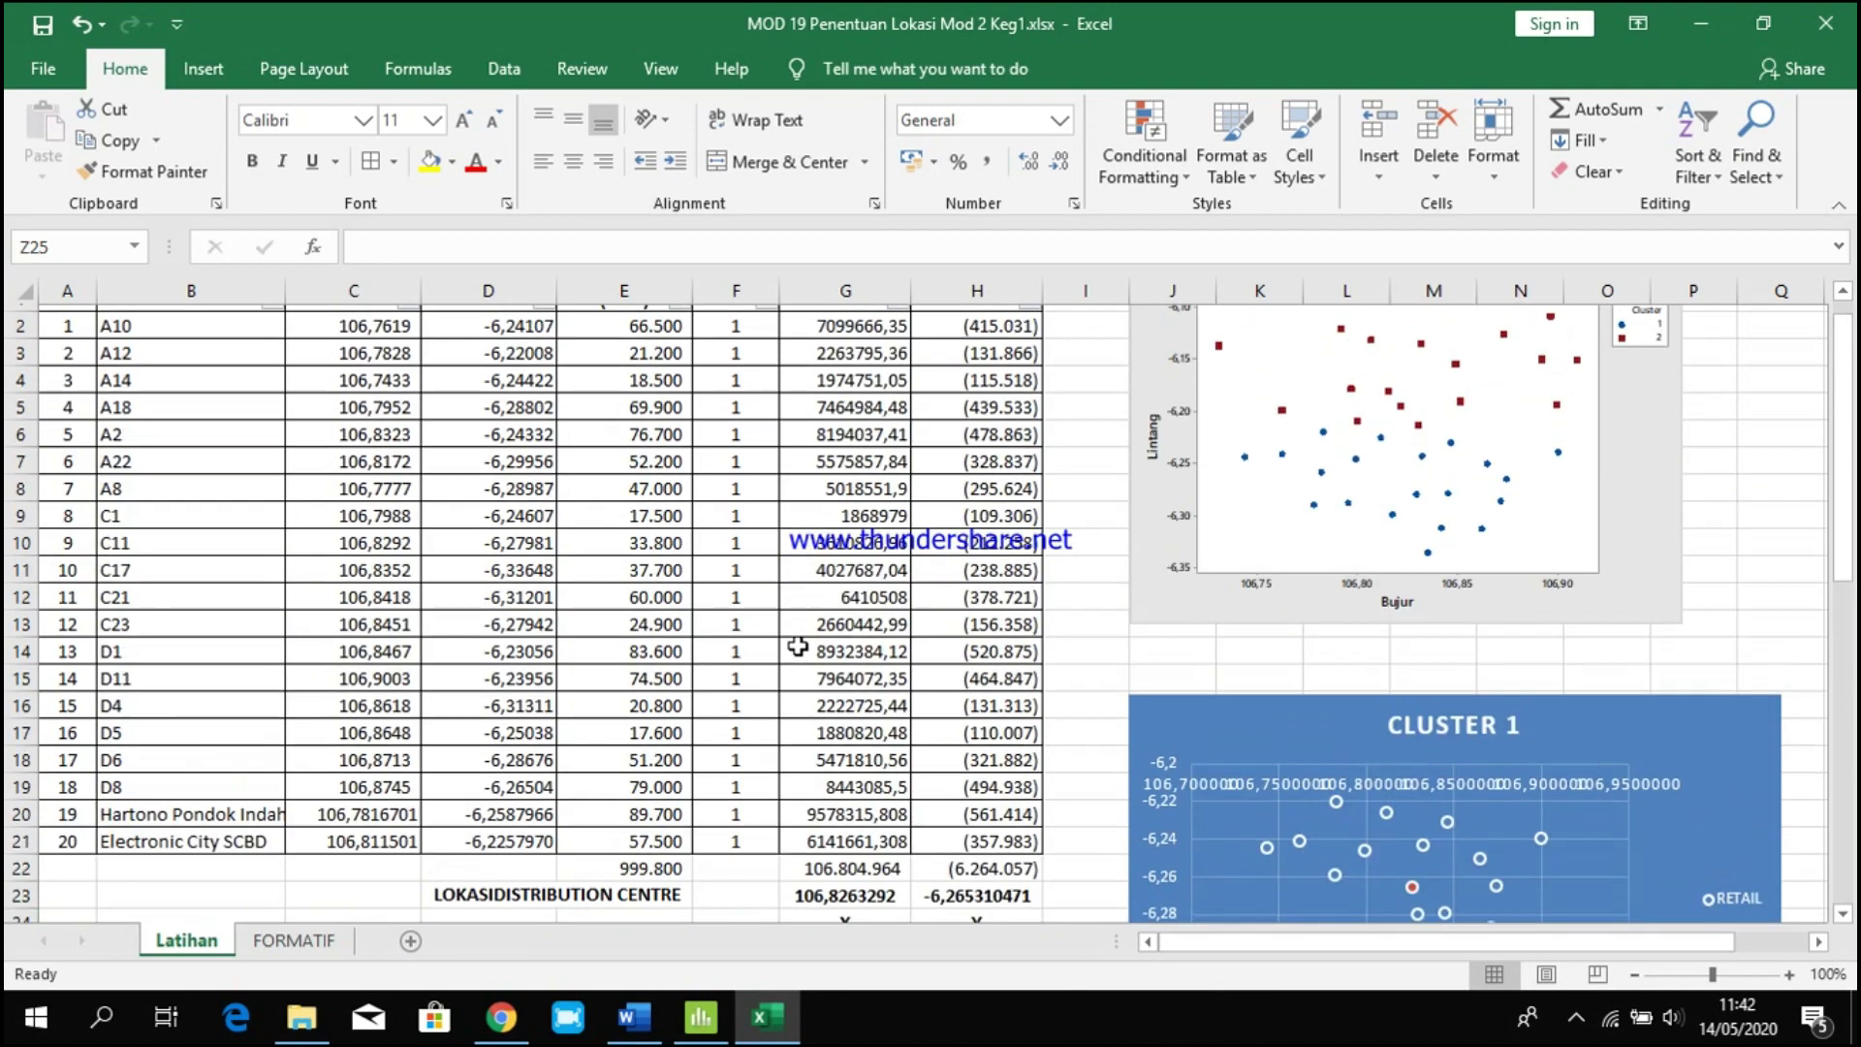
scroll(803, 649, "down", 3)
scroll(803, 649, "down", 2)
left_click(845, 509)
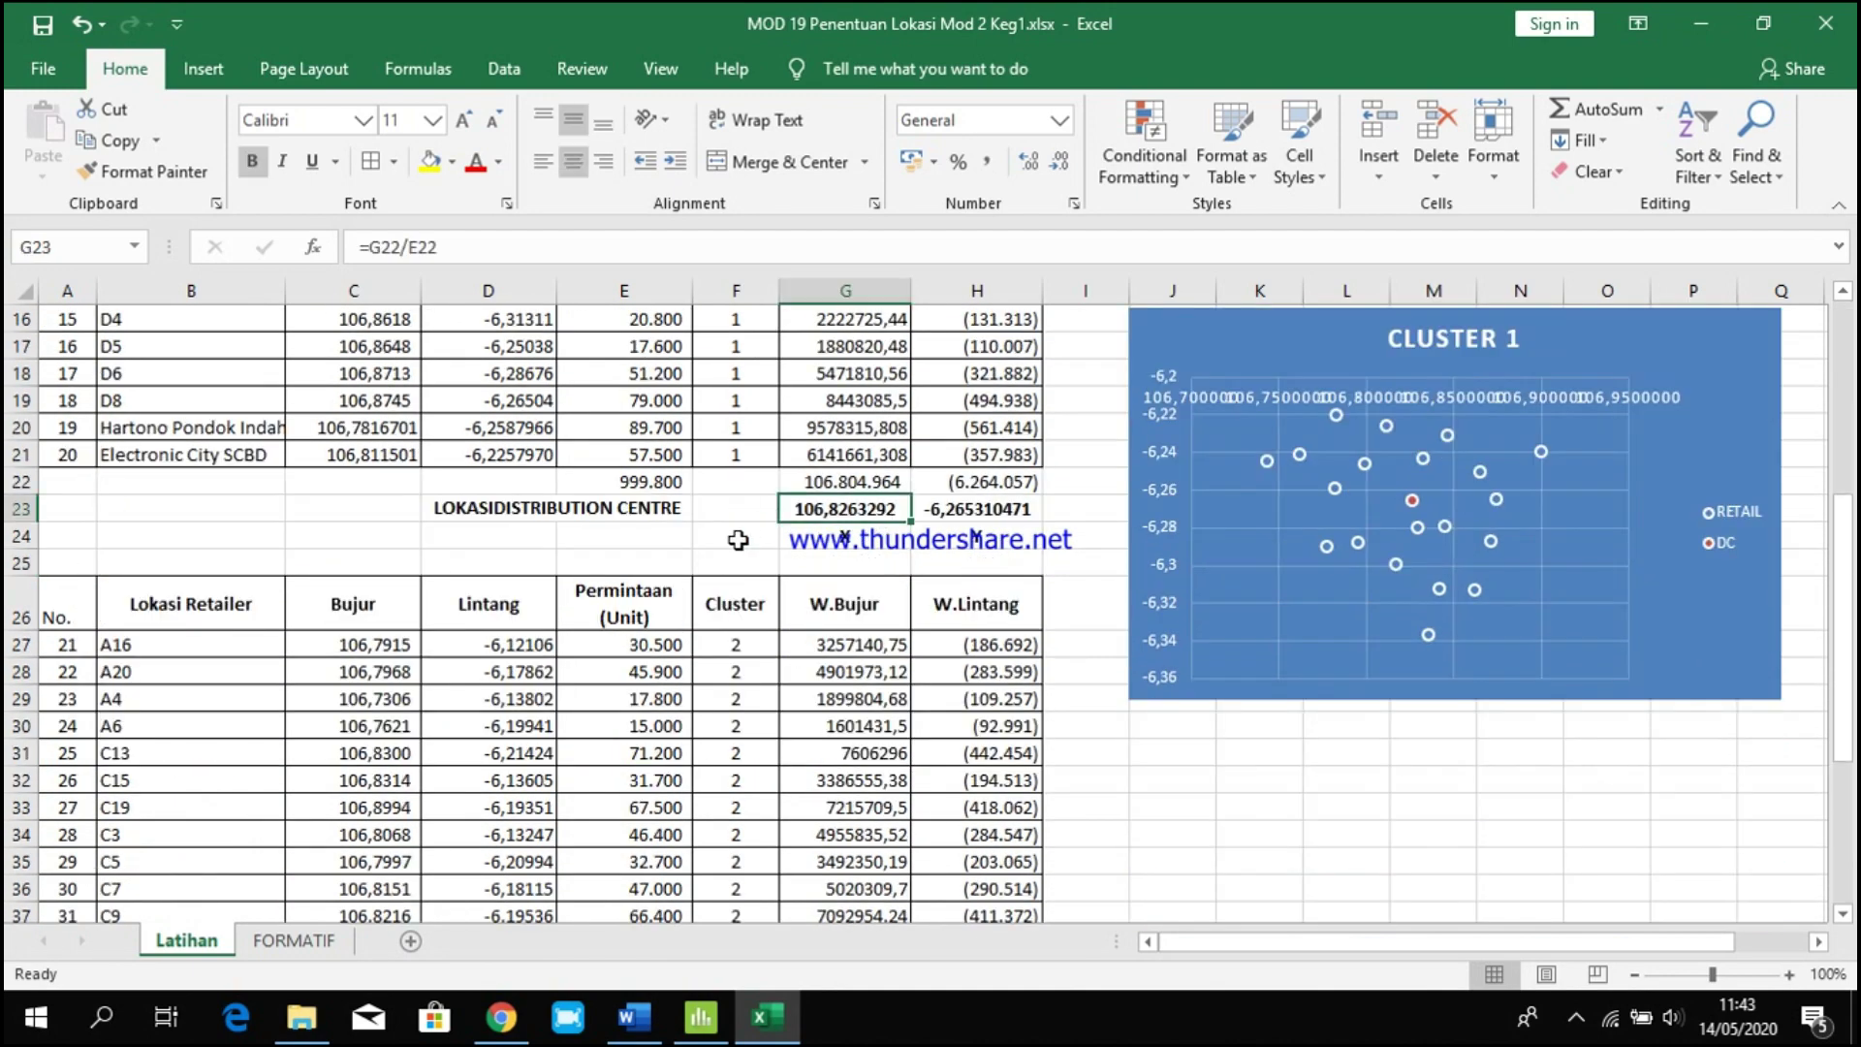
left_click(757, 533)
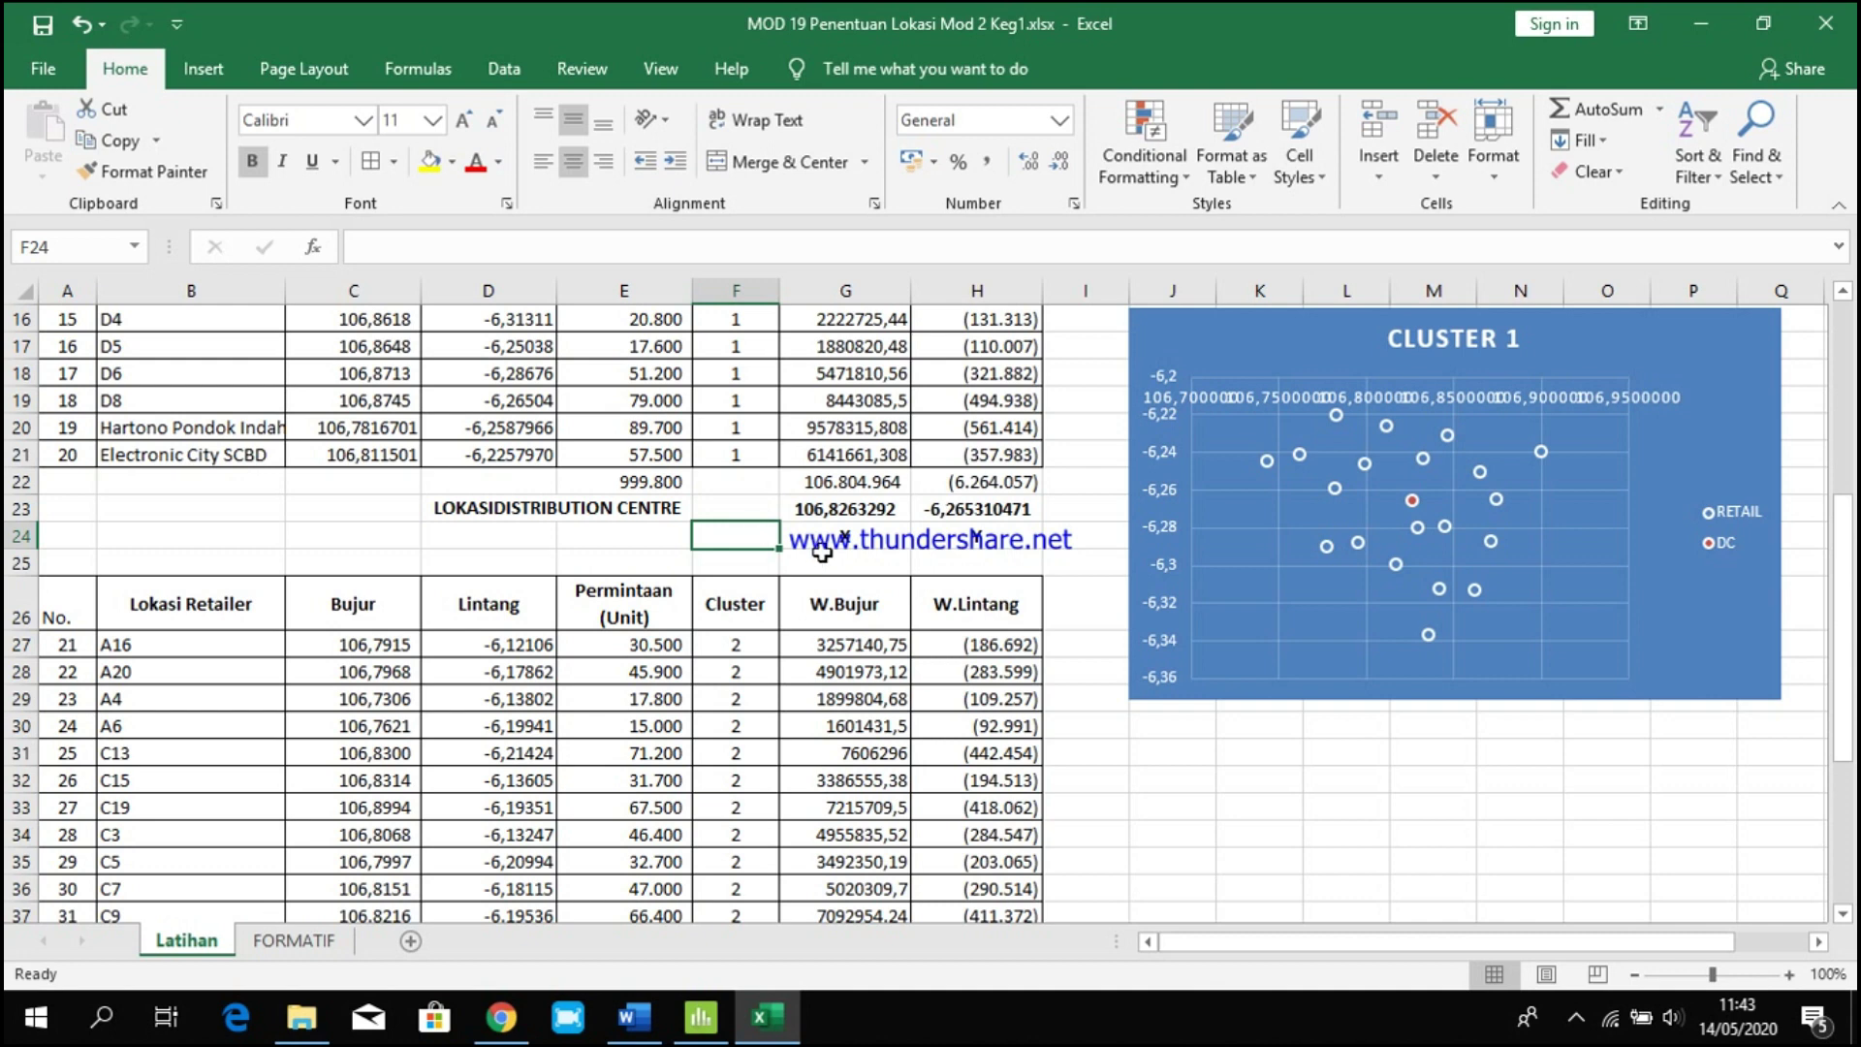
double_click(806, 510)
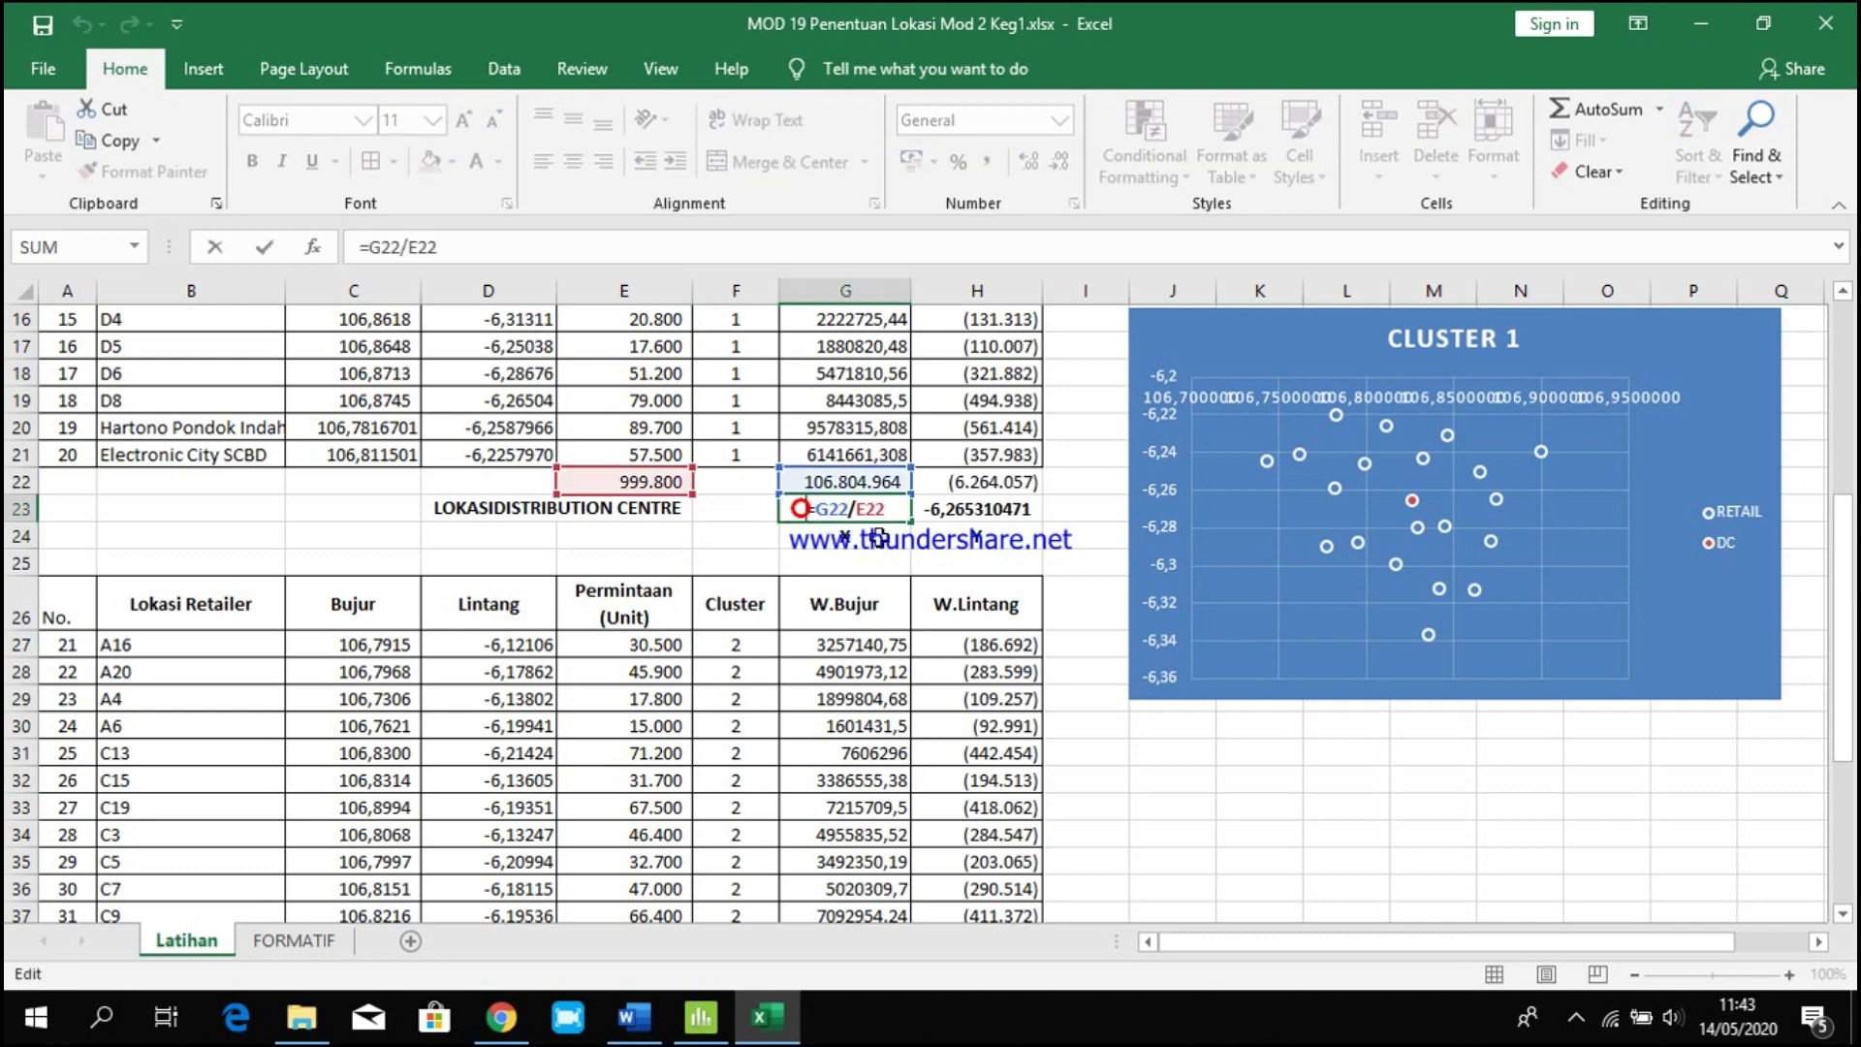
key("Return")
left_click_drag(790, 505, 974, 508)
key("ctrl+c")
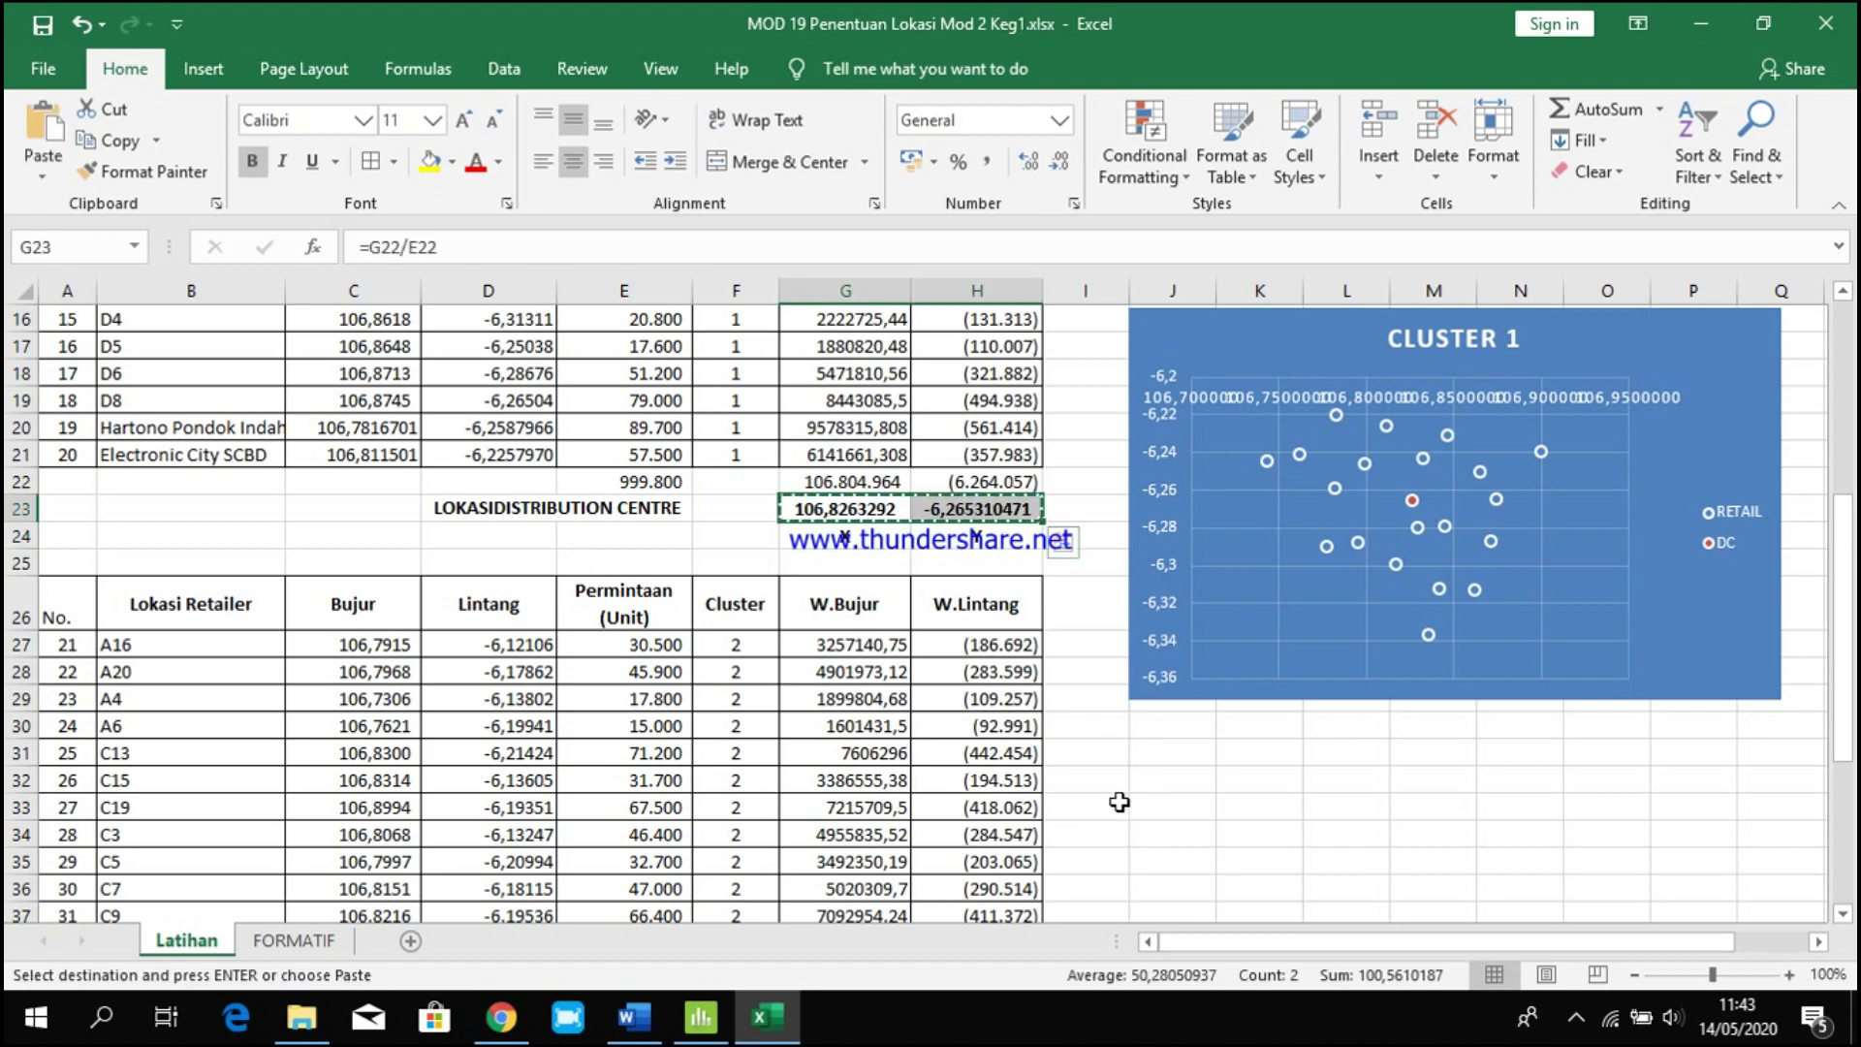
Switch to Google Maps in Chrome and replace the Electronic City SCBD search text with the copied coordinates.
left_click(500, 1017)
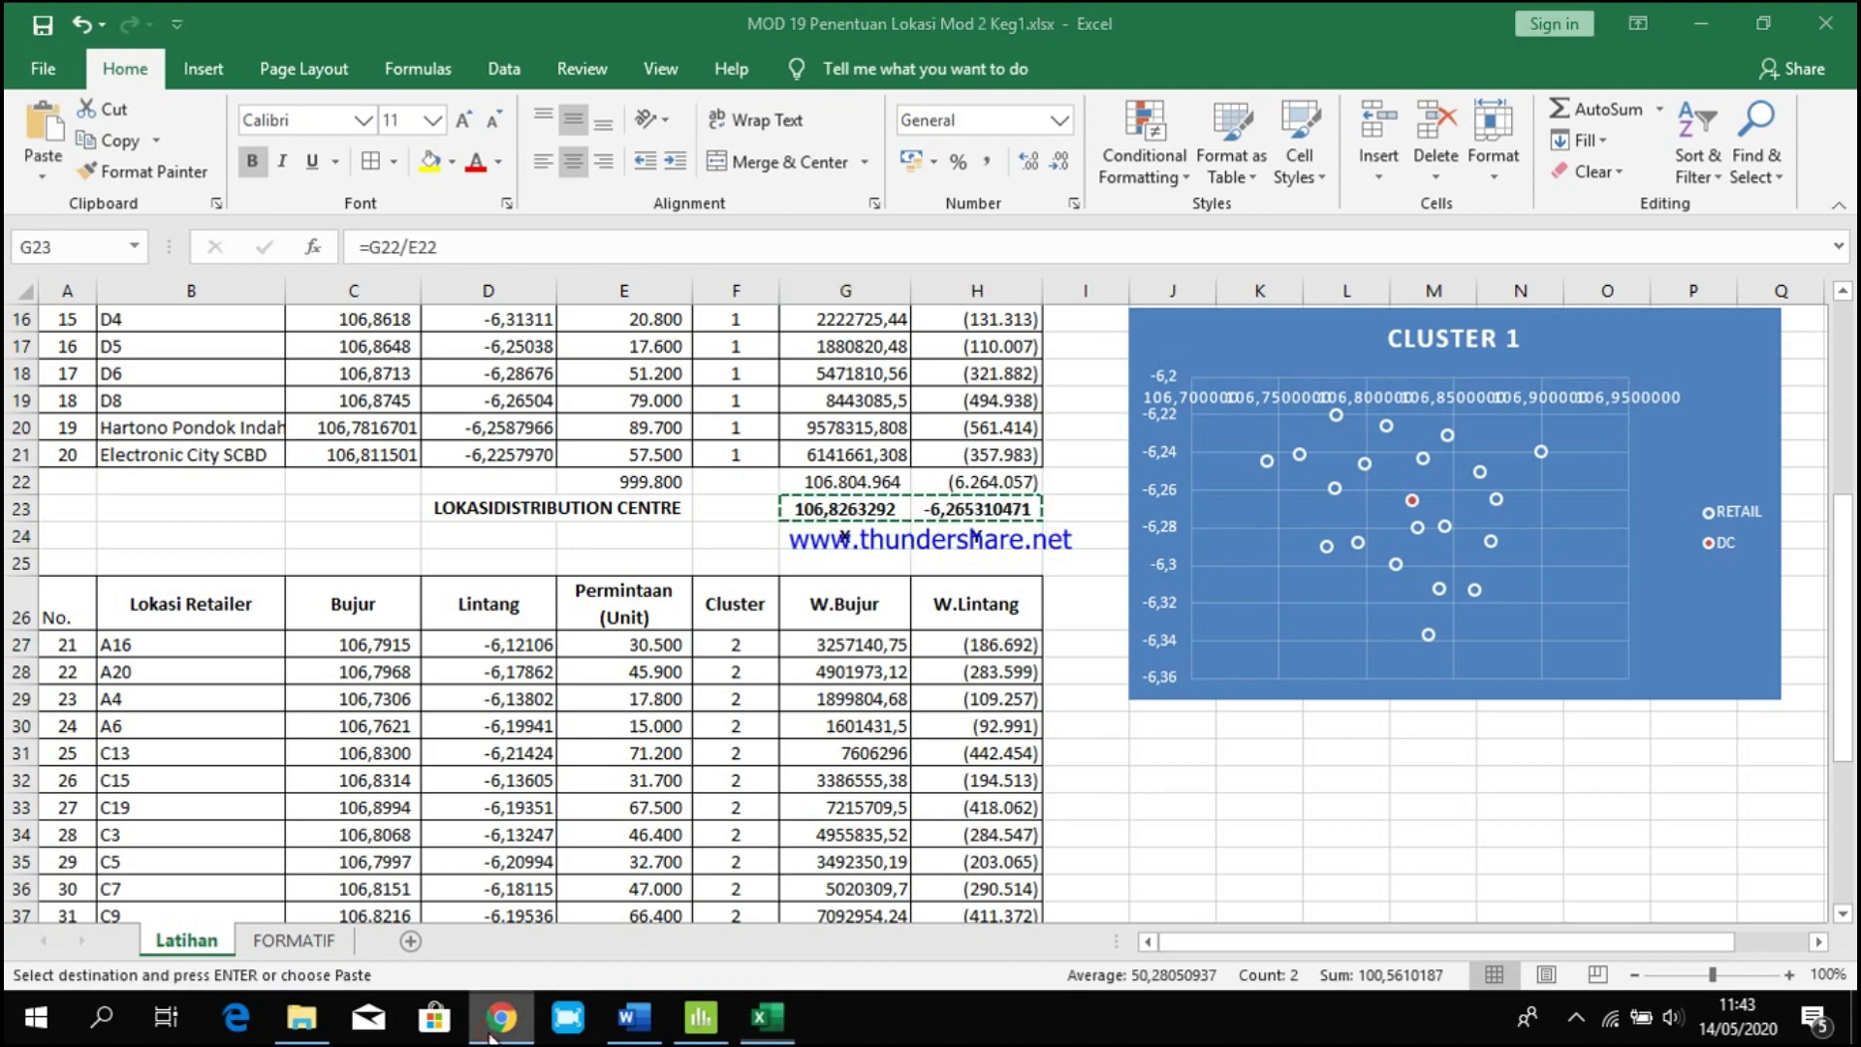
left_click(335, 144)
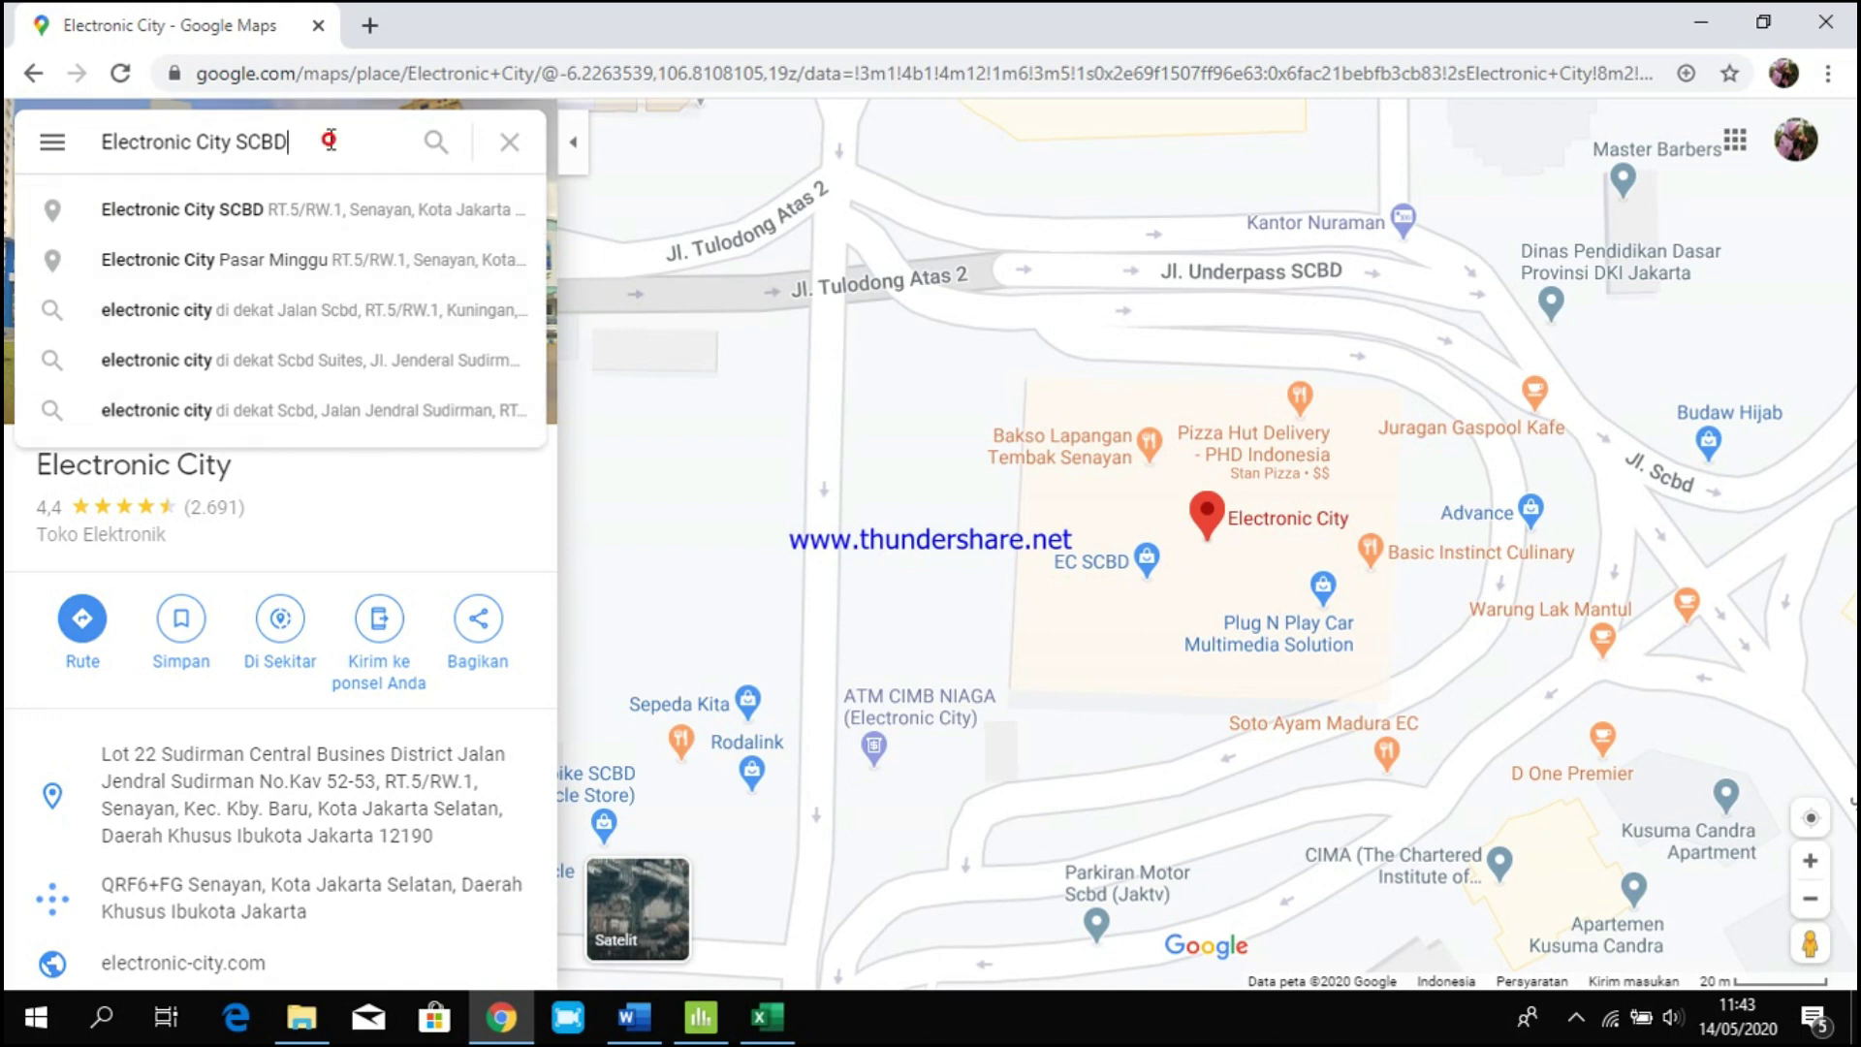
left_click_drag(331, 140, 93, 148)
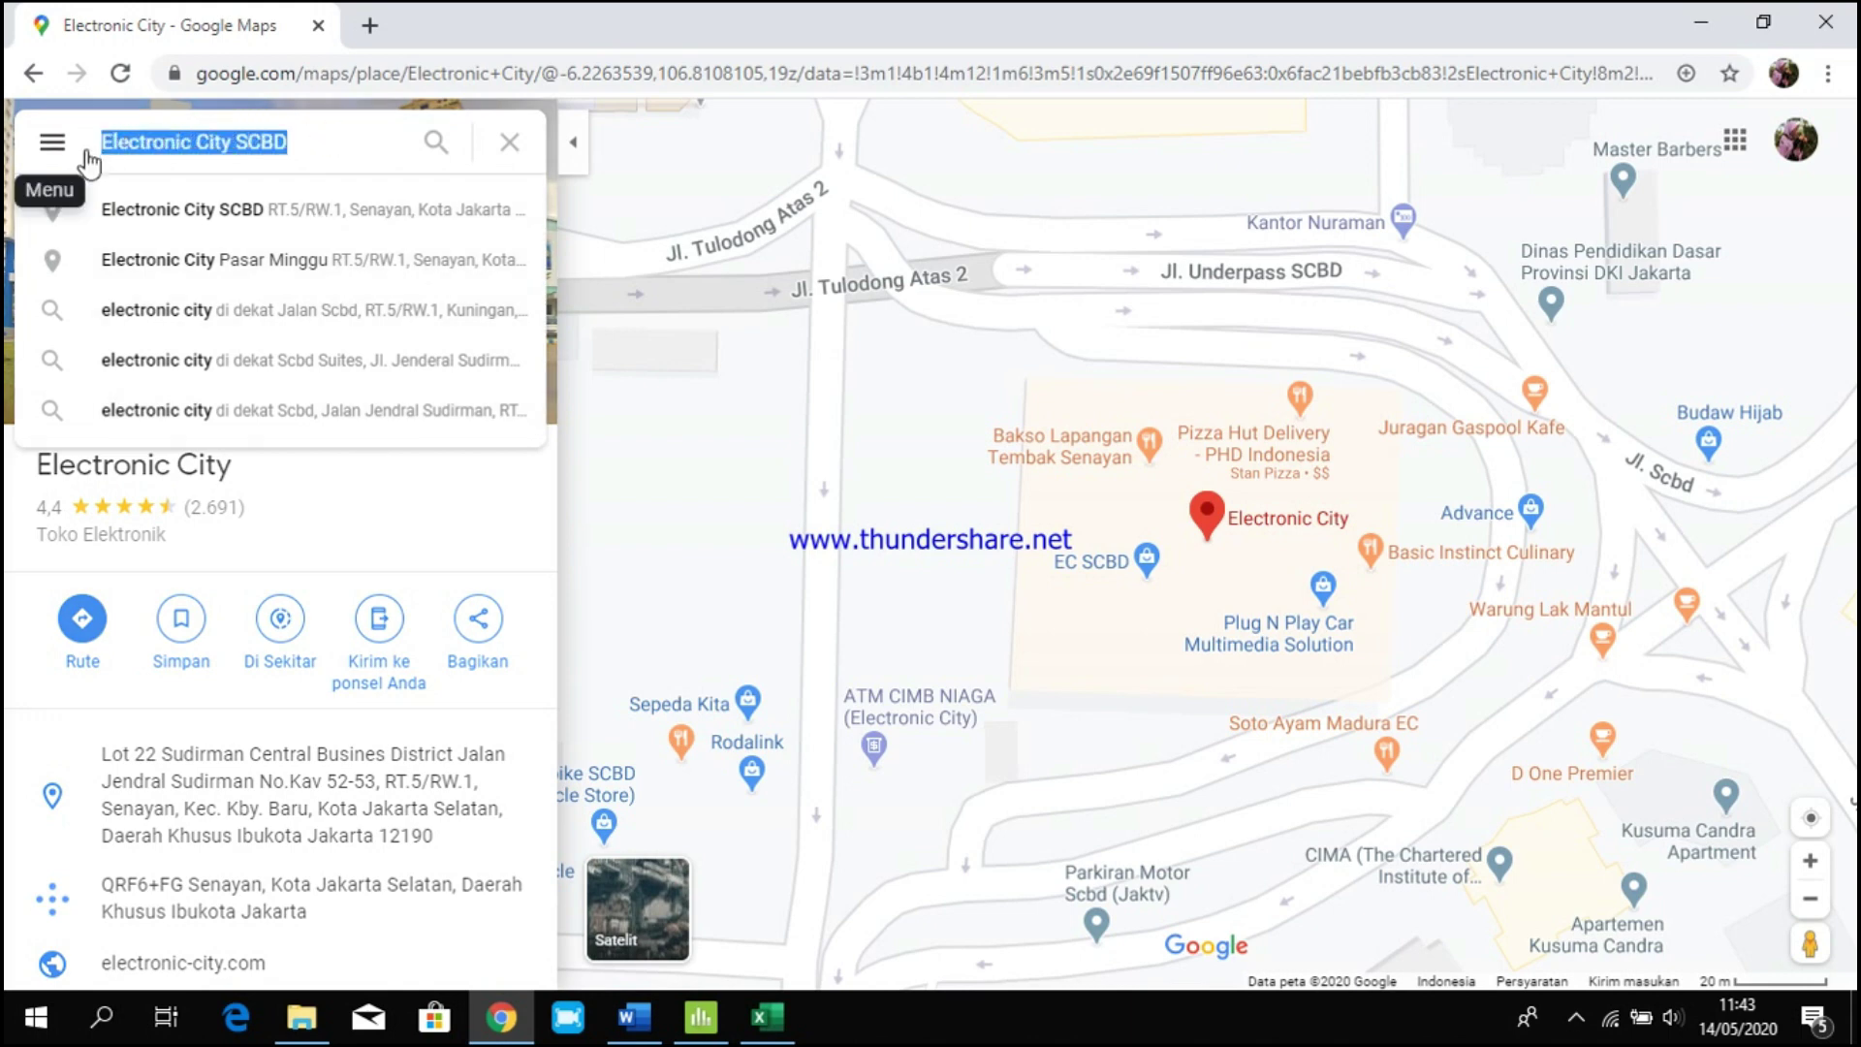
key("ctrl+v")
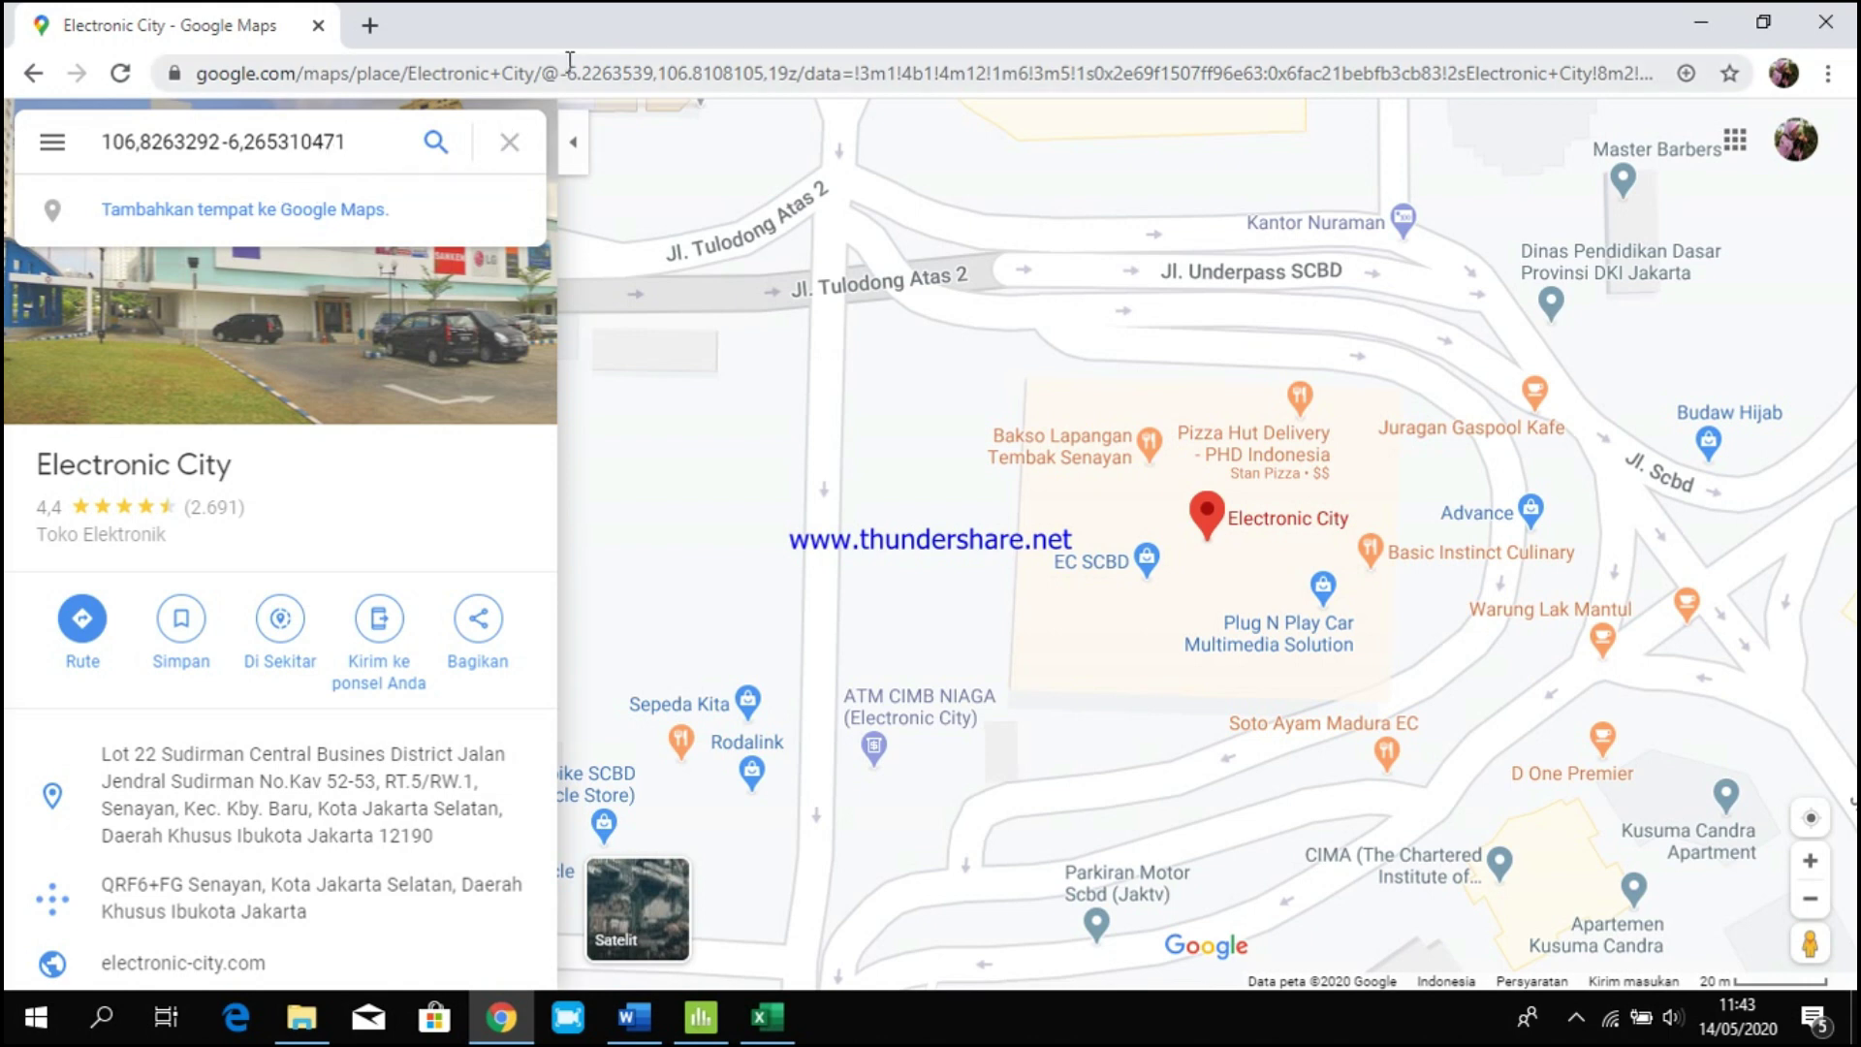
Reorder the search coordinates so latitude -6,265310471 comes before longitude 106,8263292, separated by a comma.
left_click_drag(561, 75, 776, 77)
left_click_drag(364, 141, 226, 142)
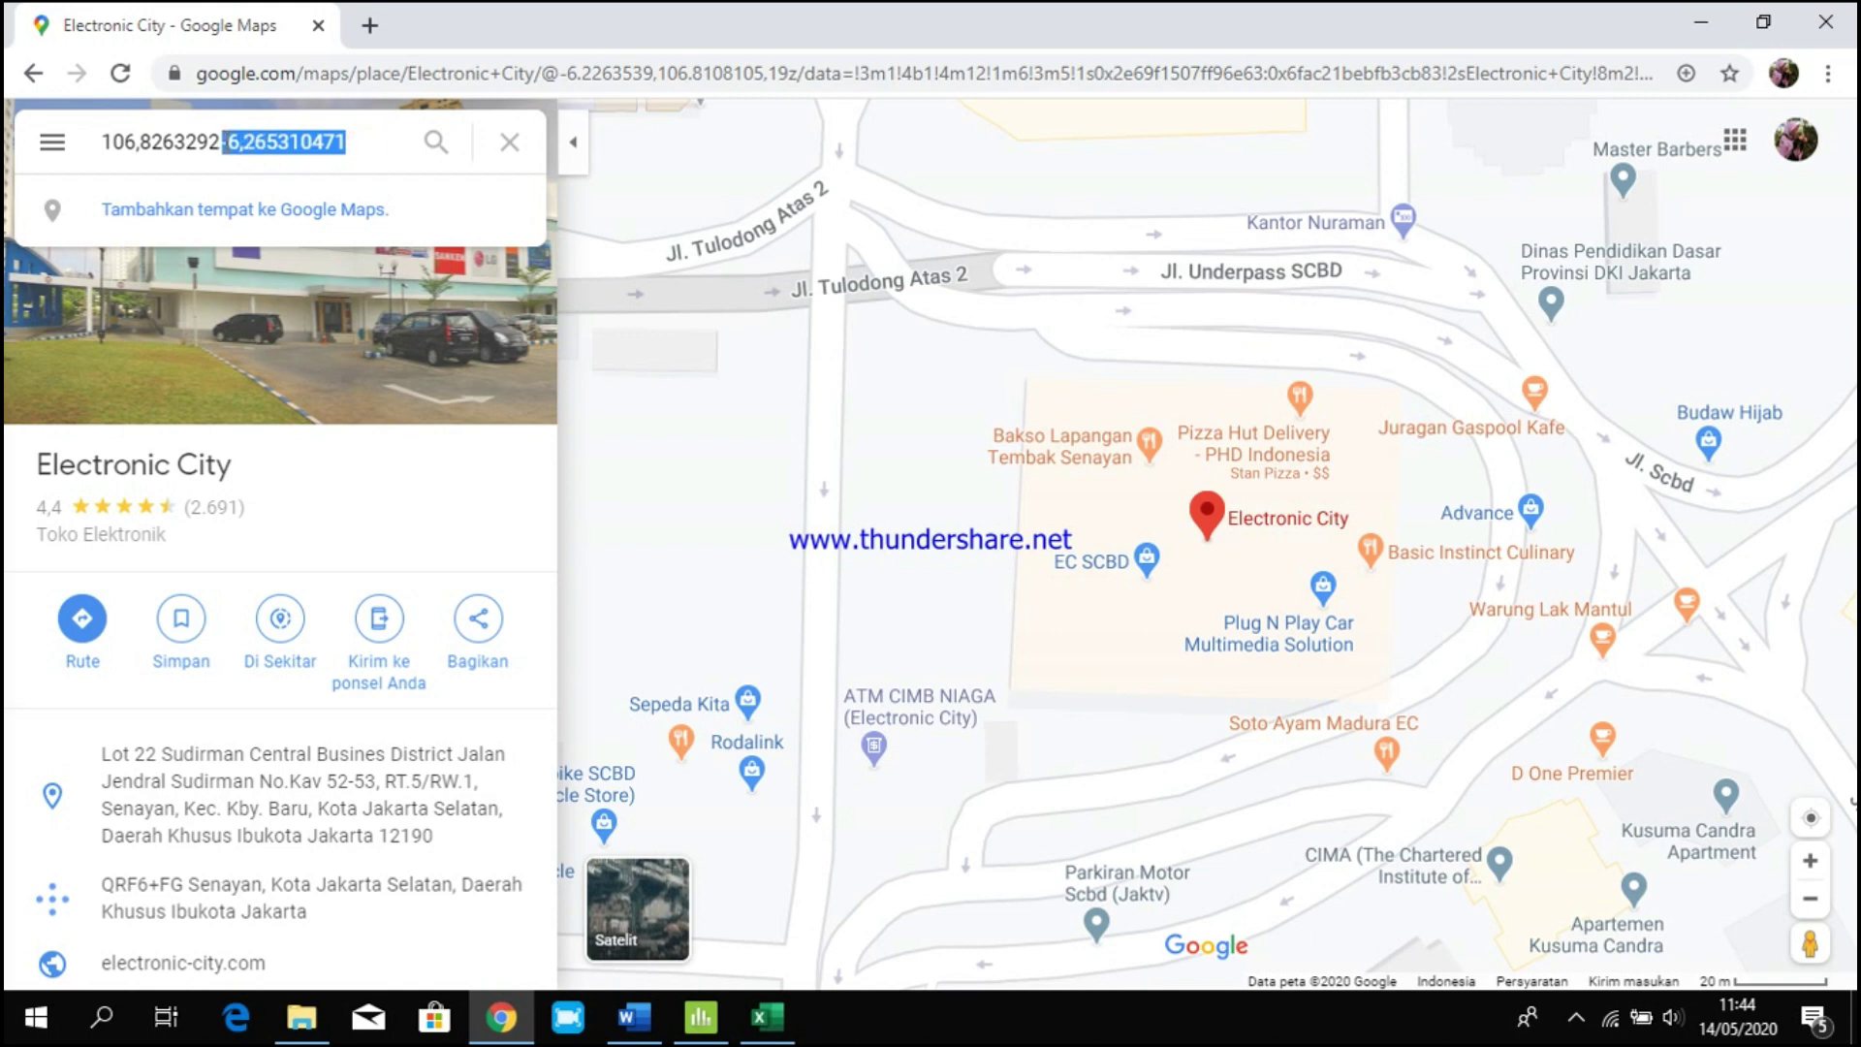
key("ctrl+x")
left_click(101, 143)
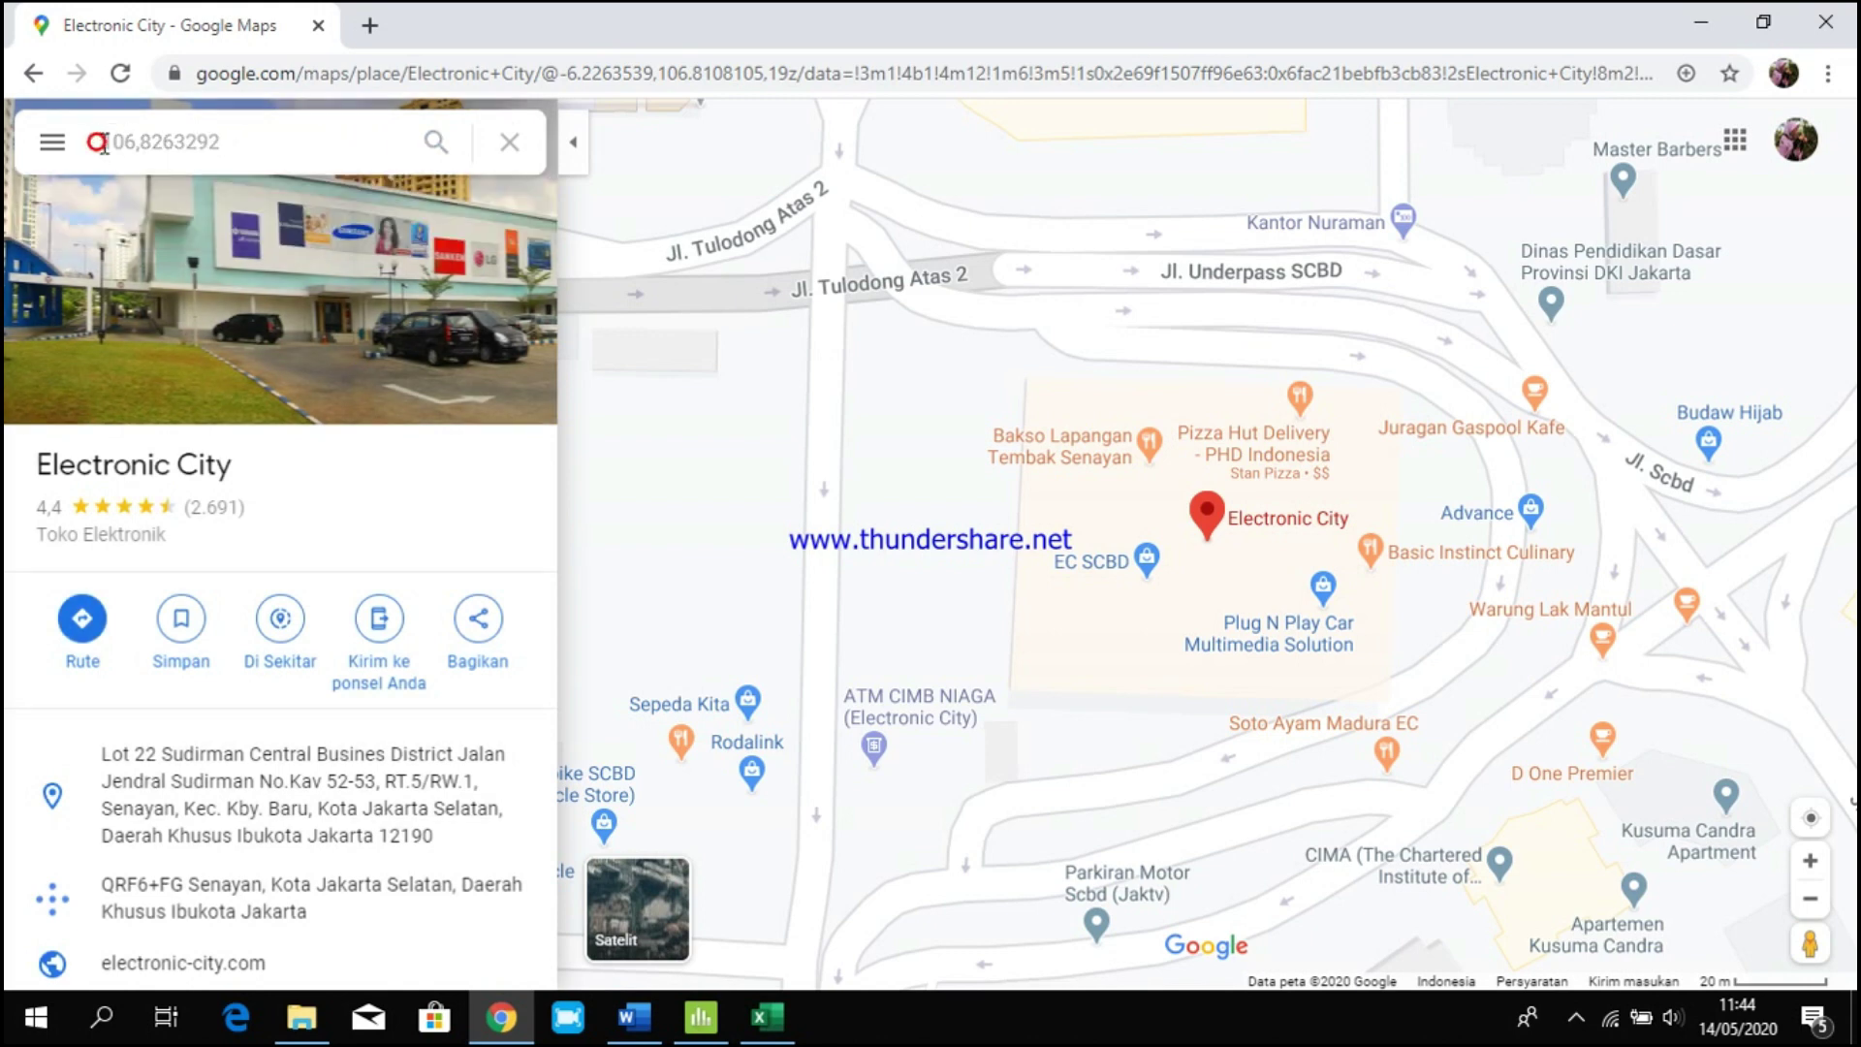
key("ctrl+v")
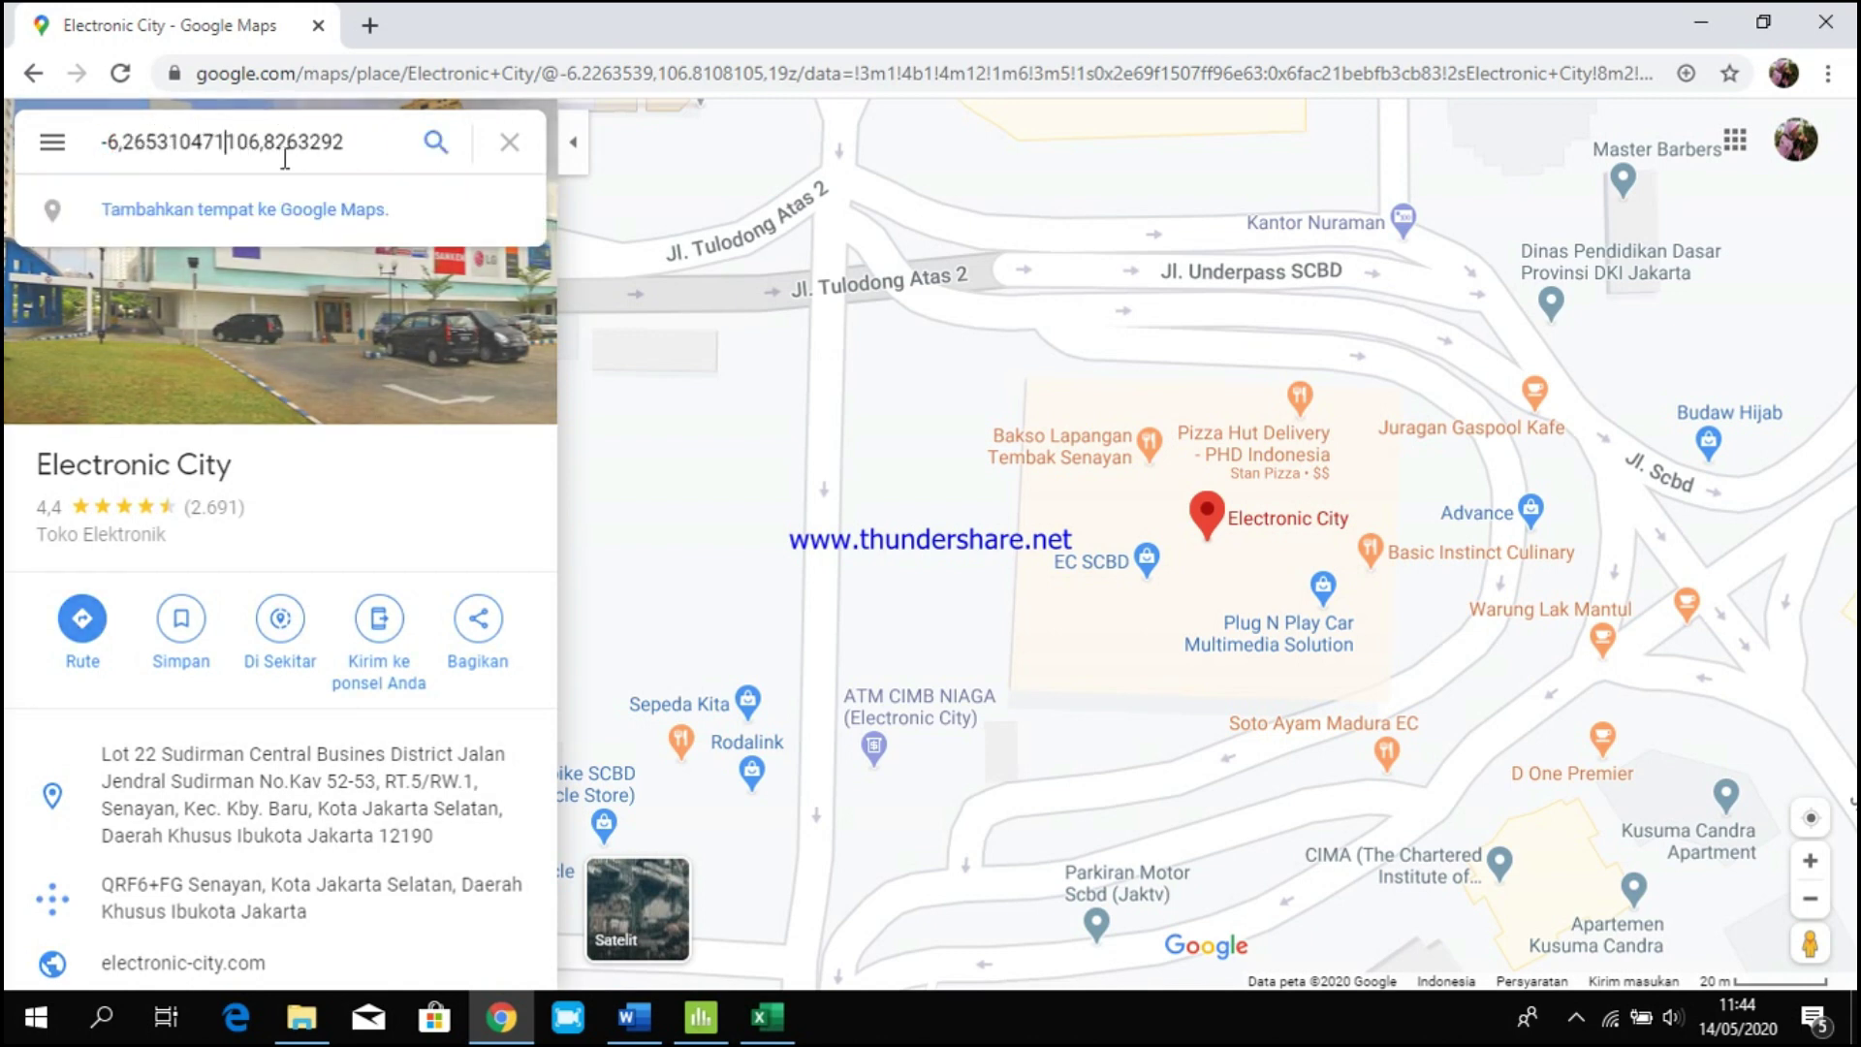
type(",")
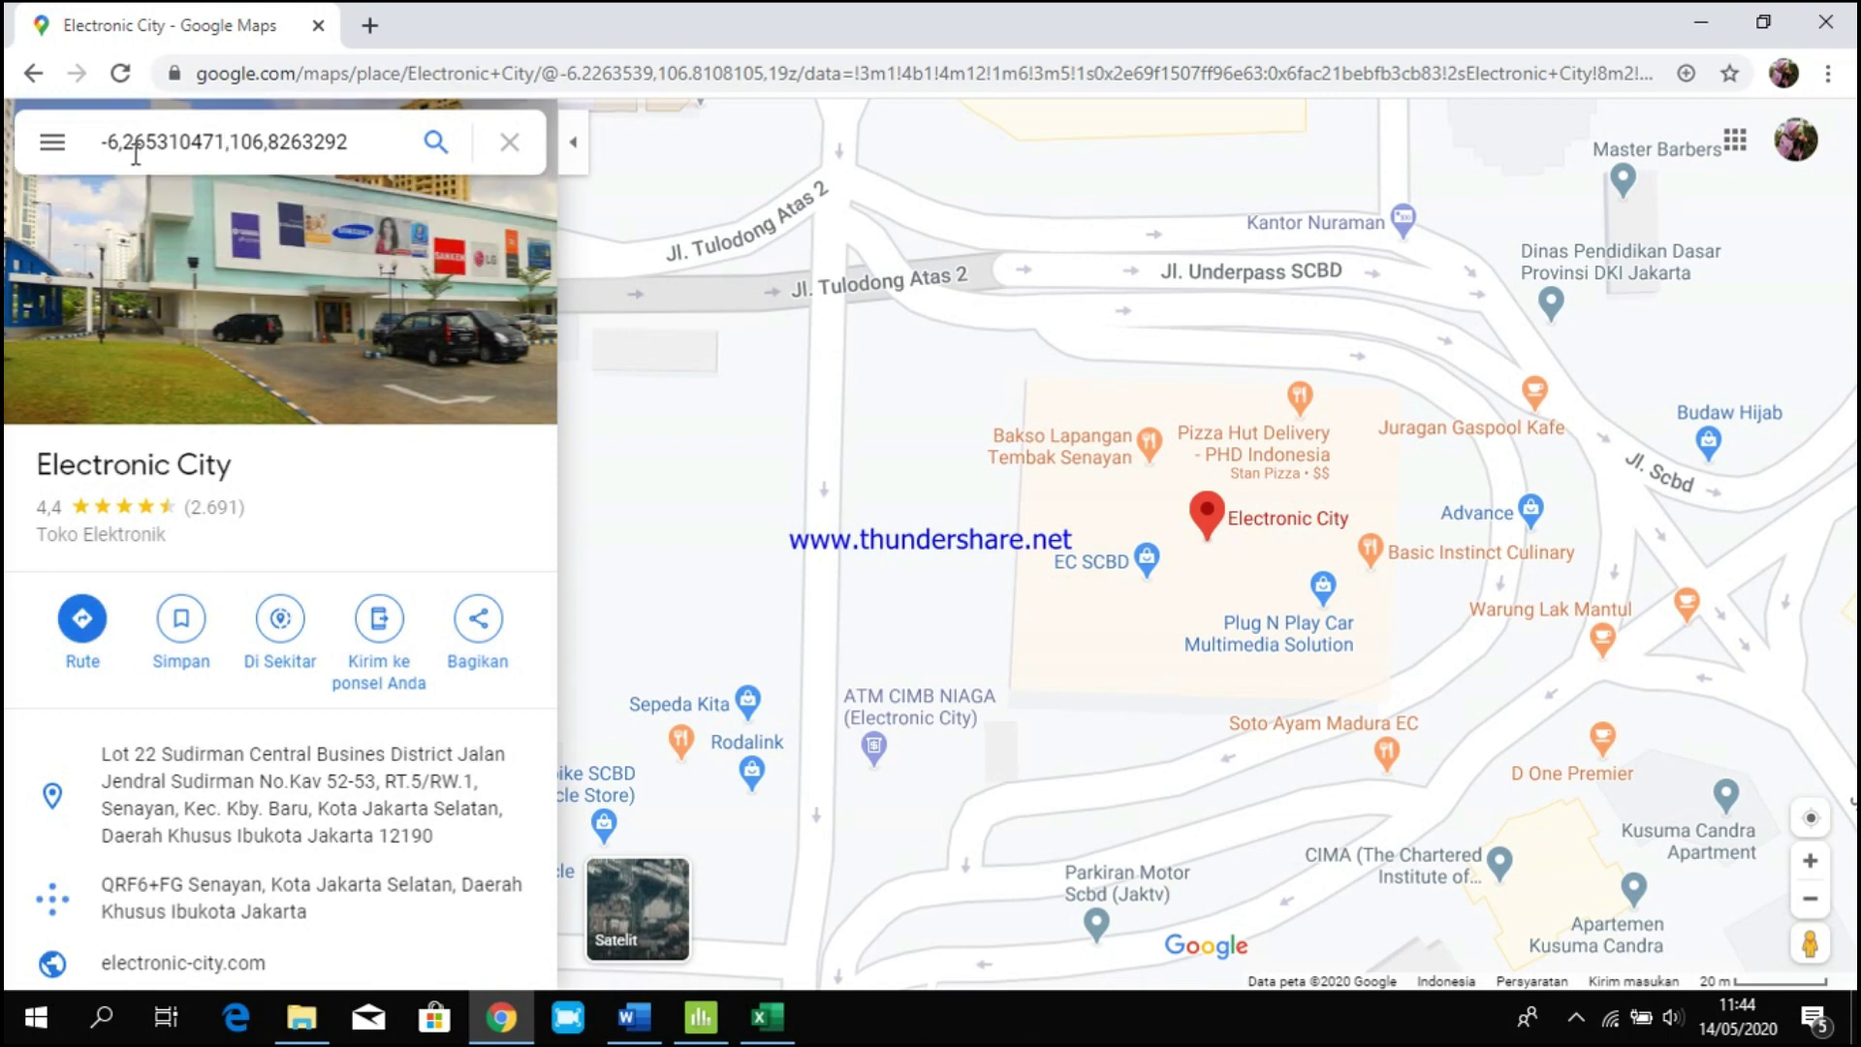
Change the decimal commas to points and search the map for -6.265310471,106.8263292.
left_click(124, 143)
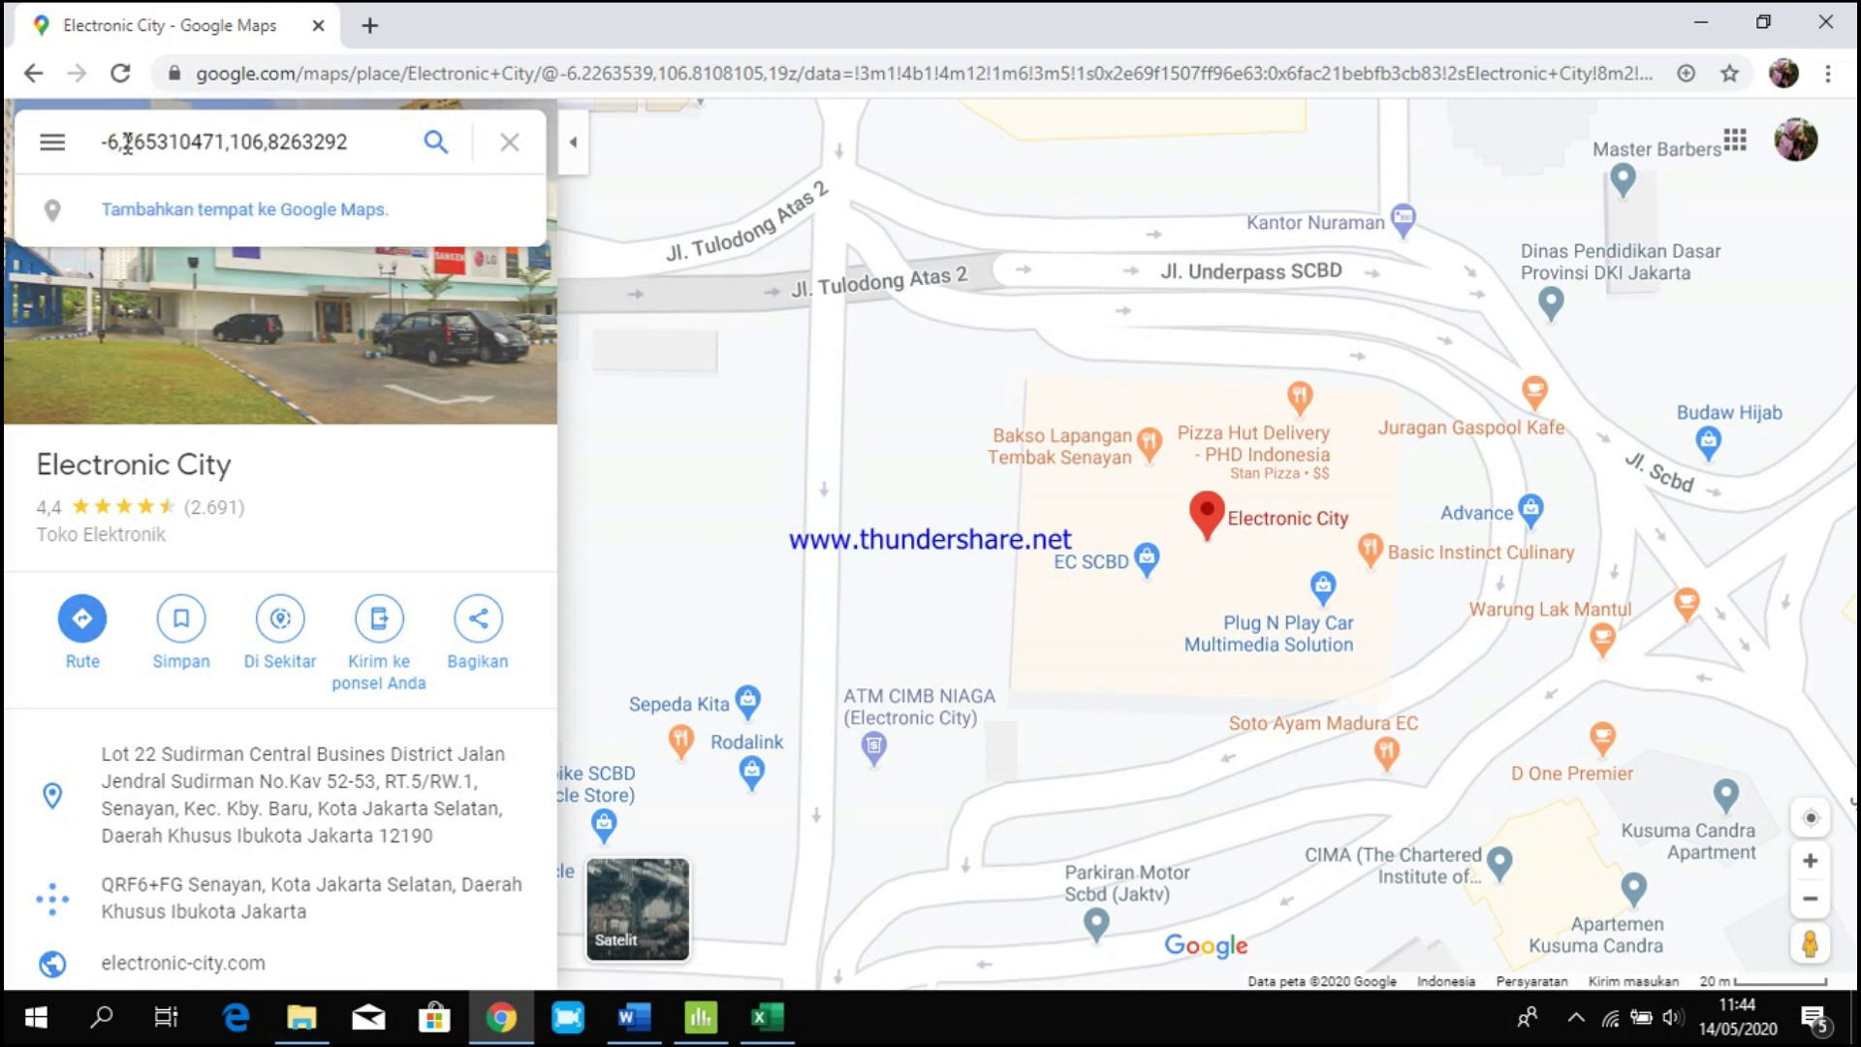
key("BackSpace")
type(".")
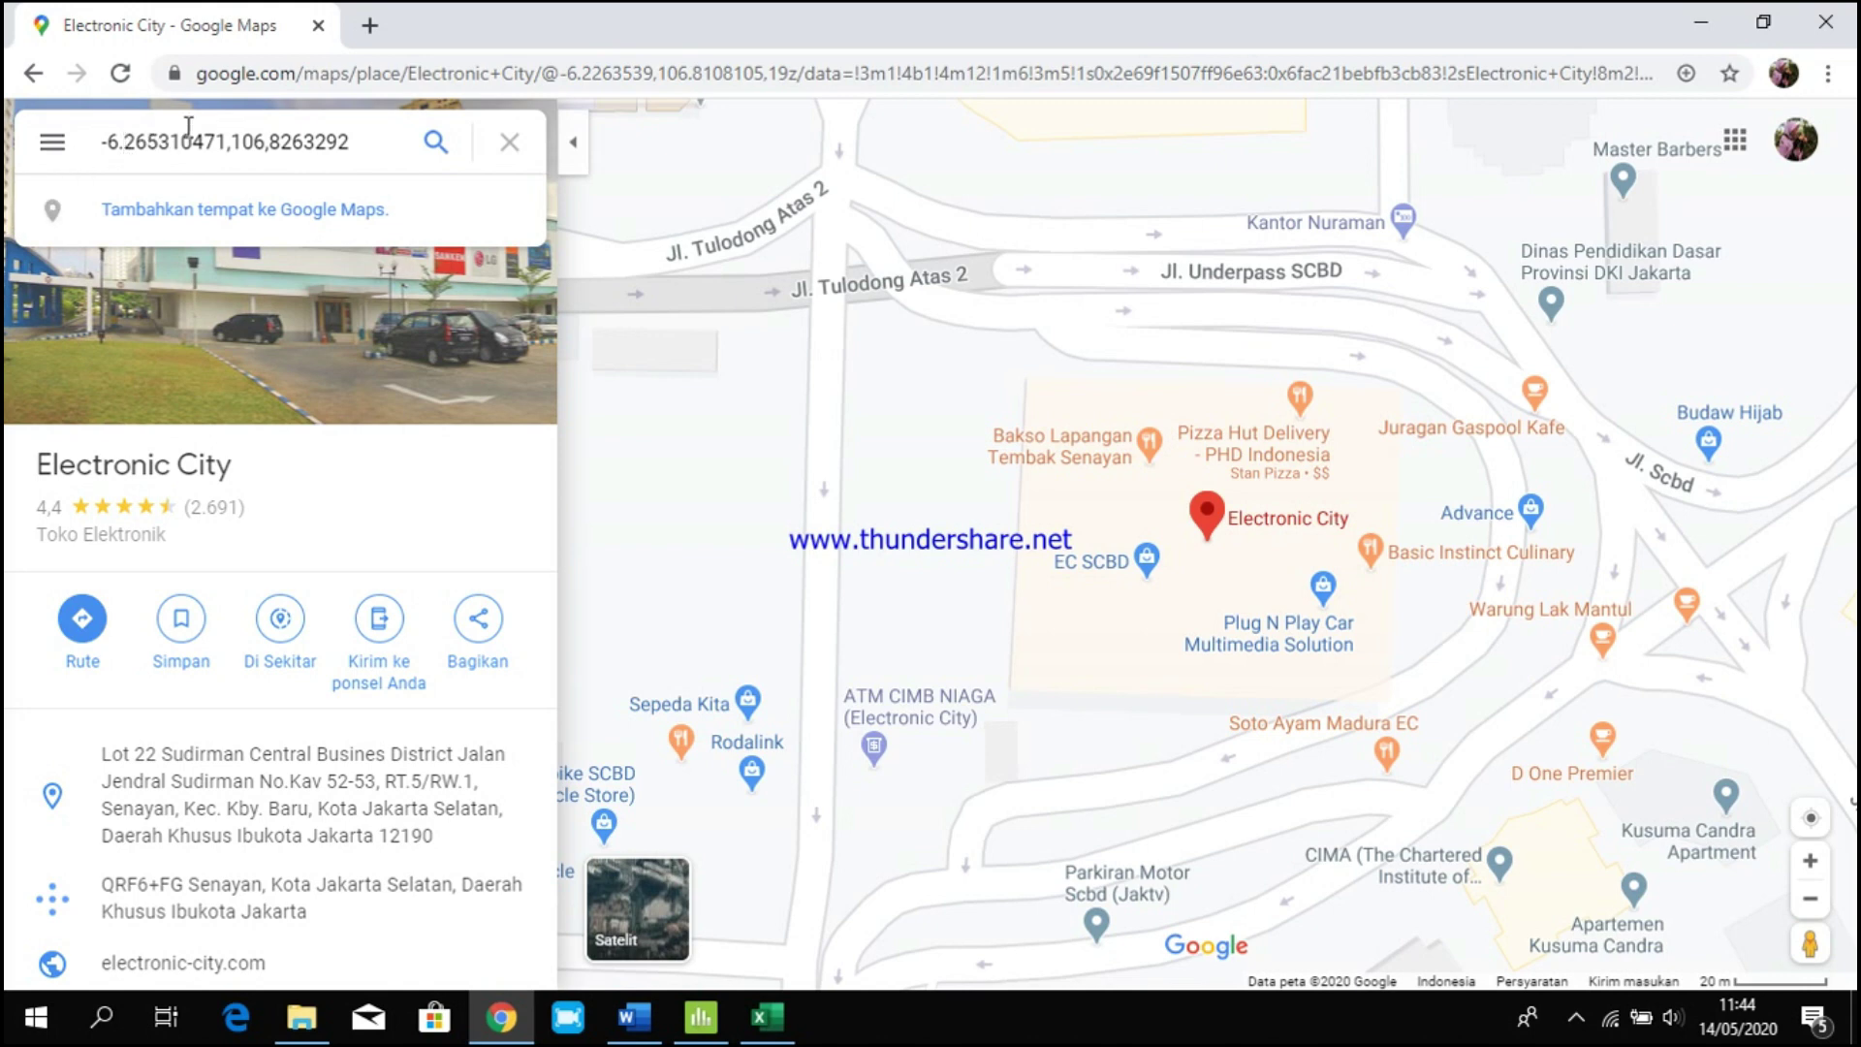
key("BackSpace")
type(".")
left_click(435, 147)
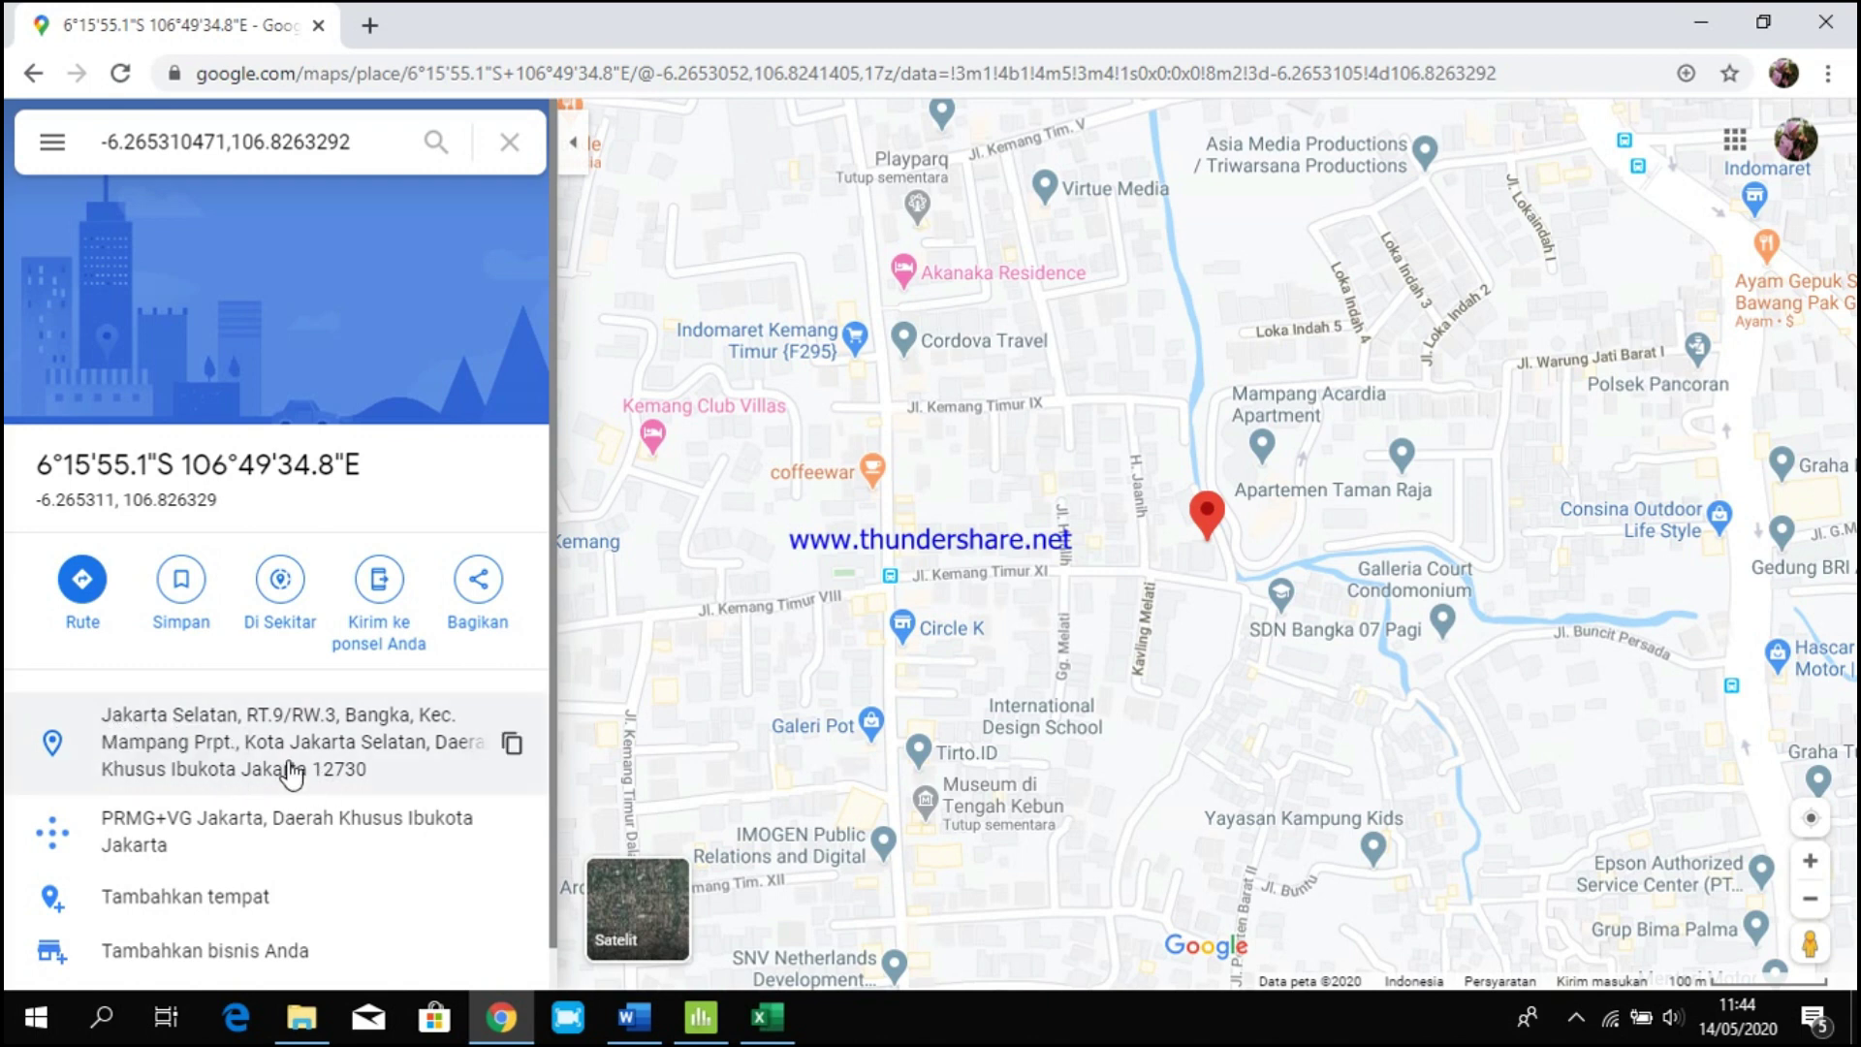
Copy the address of the mapped location and paste it into cell J31 below the CLUSTER 1 chart in Excel.
left_click_drag(101, 725, 368, 783)
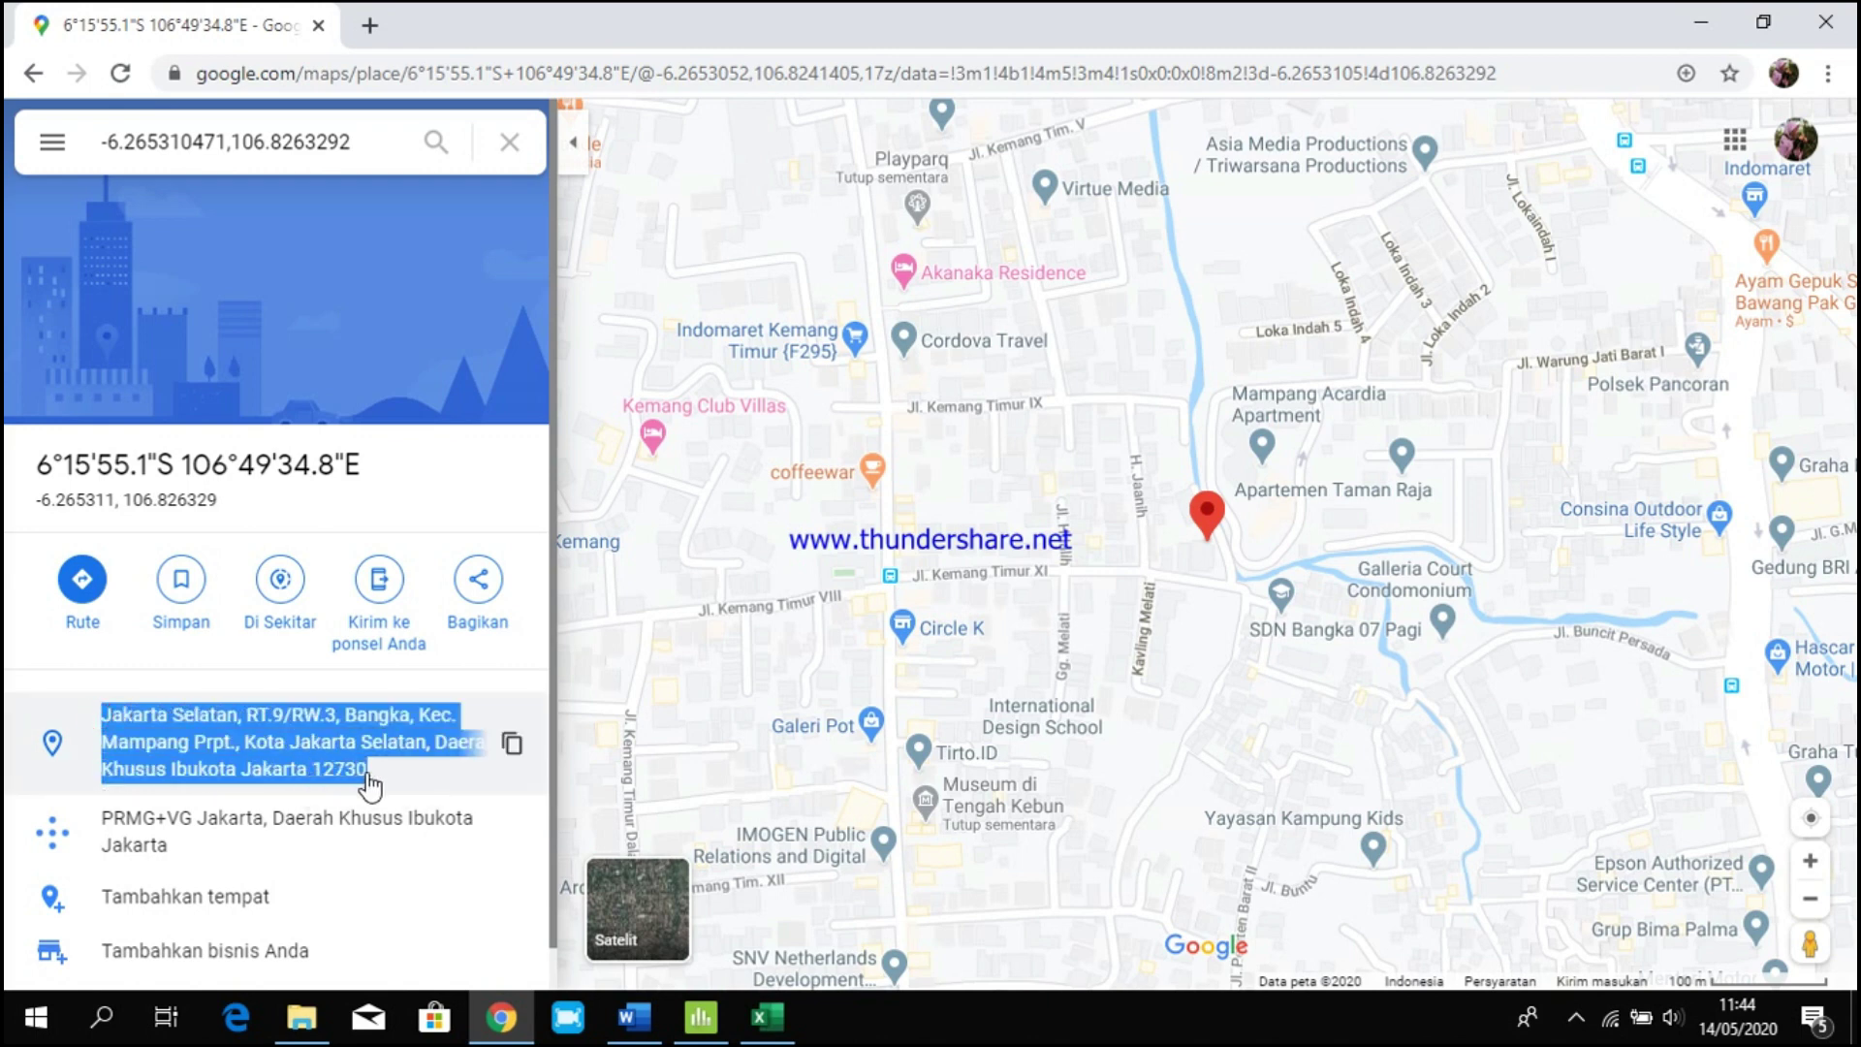
left_click(766, 1017)
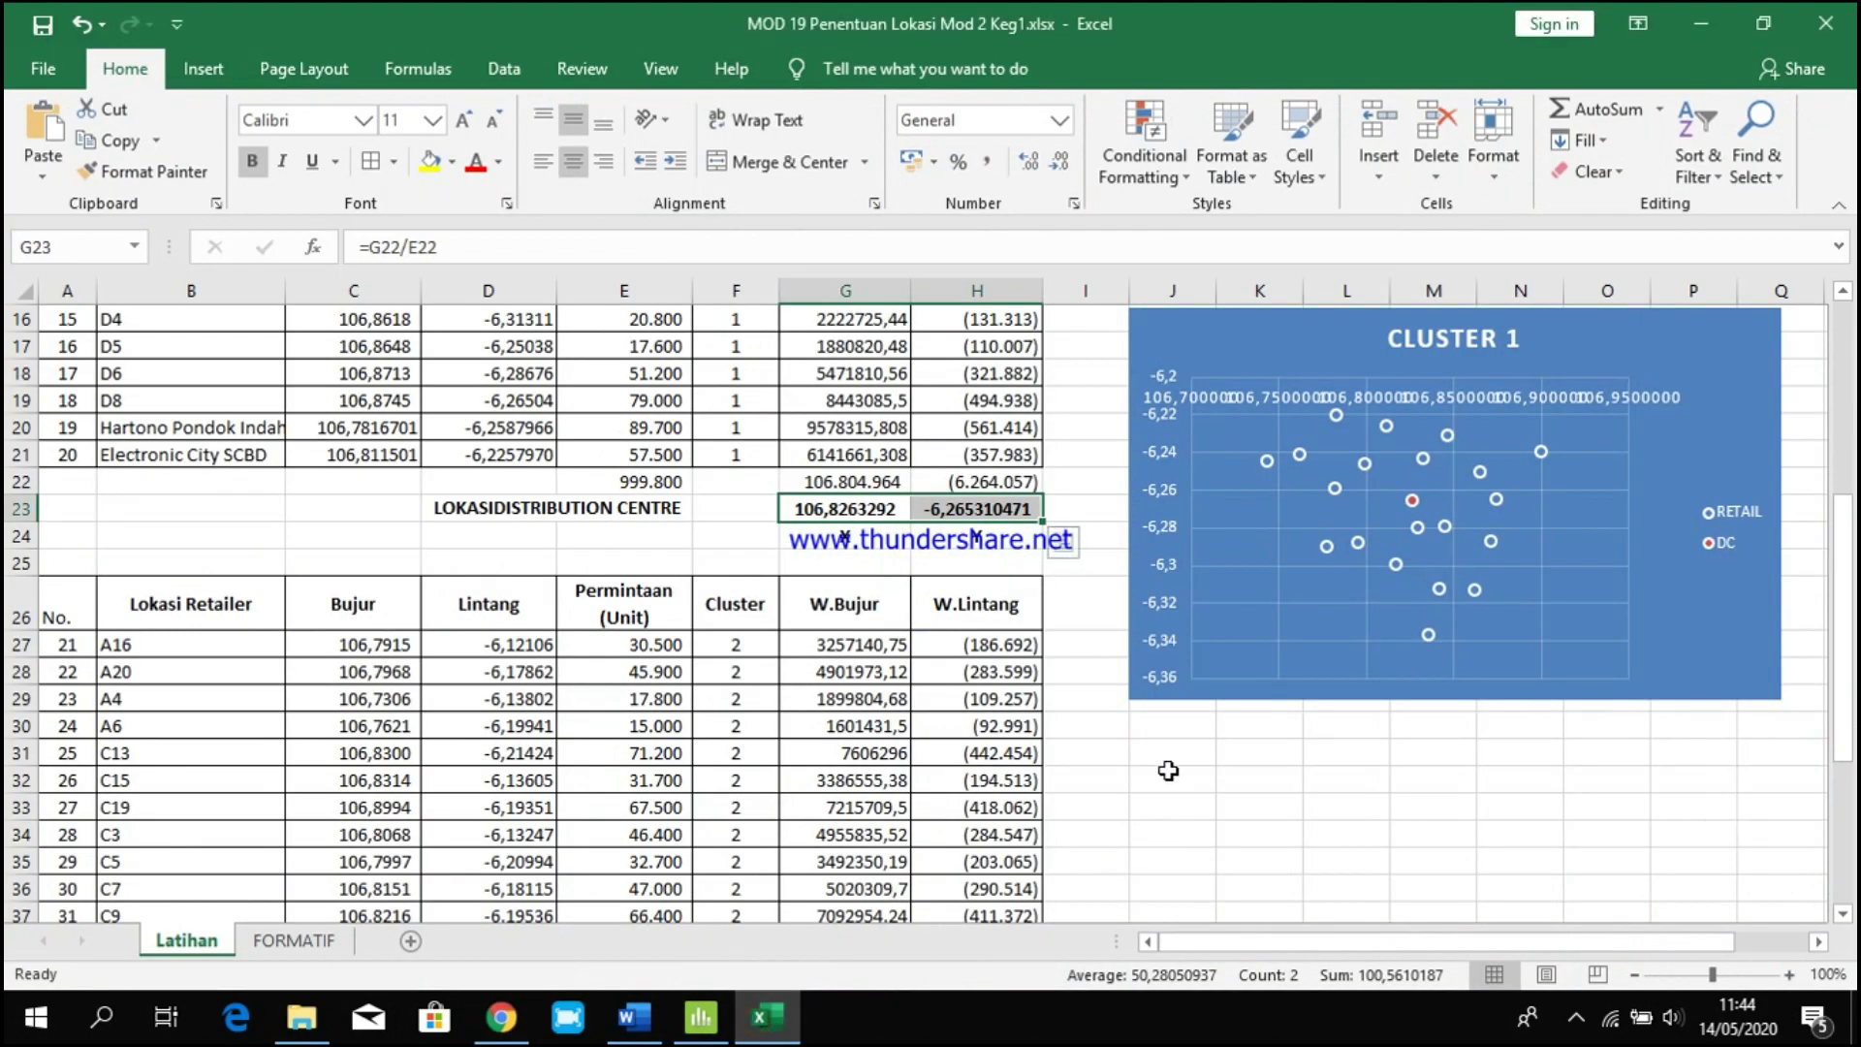
left_click(1168, 758)
key("ctrl+v")
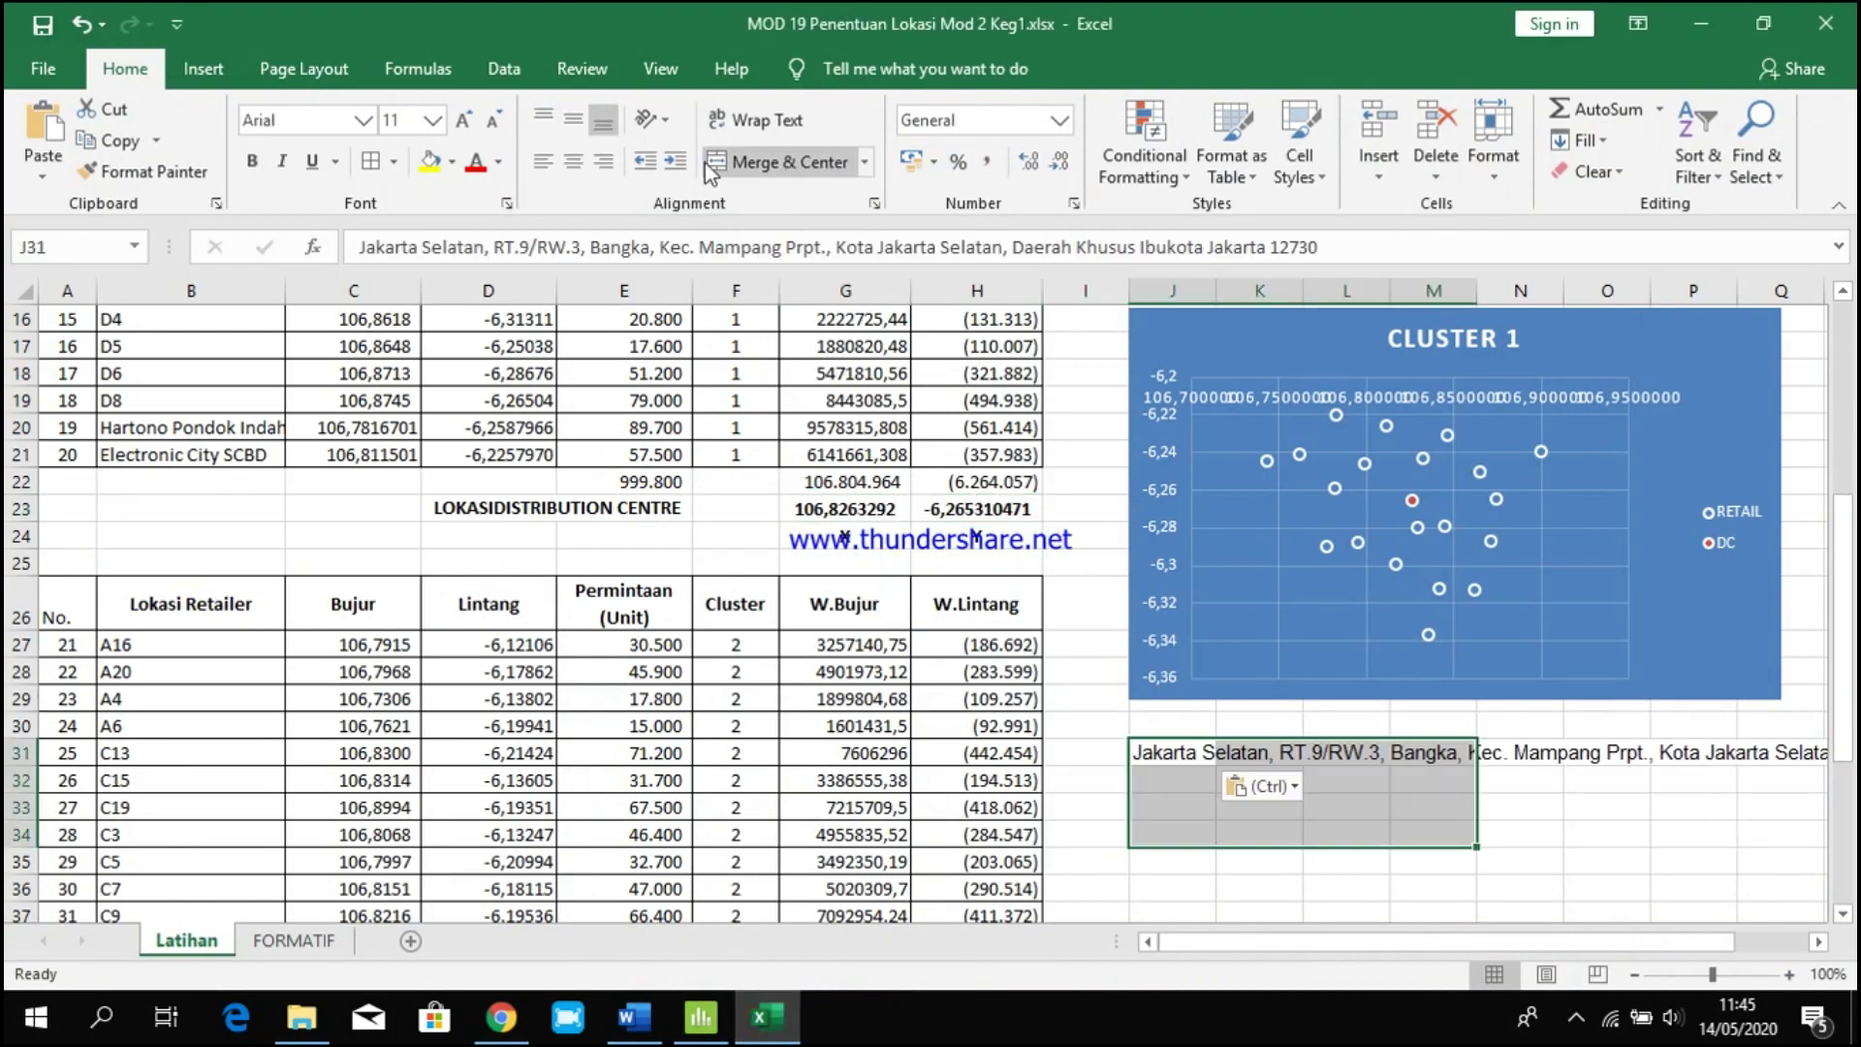
Wrap the pasted address text in the merged cell J31 below the CLUSTER 1 chart.
left_click(737, 119)
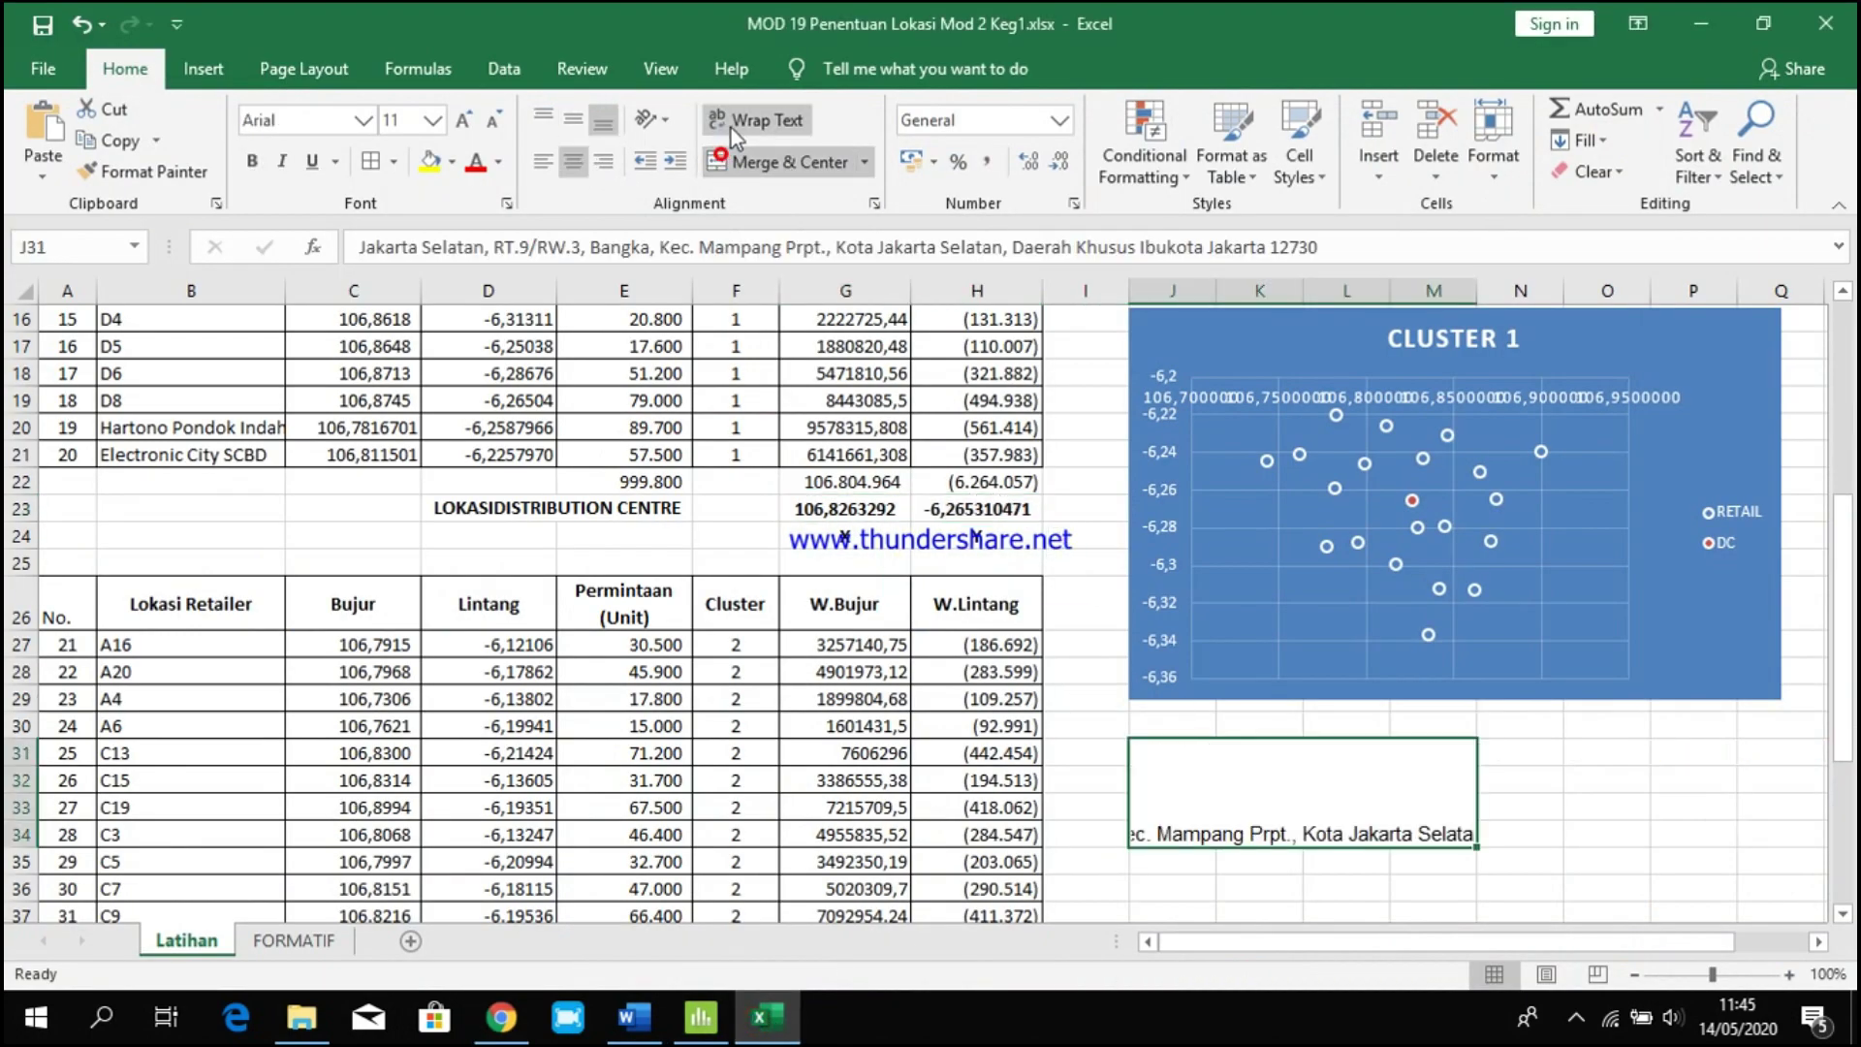
left_click(1561, 801)
left_click_drag(1550, 831, 1327, 804)
left_click(1327, 804)
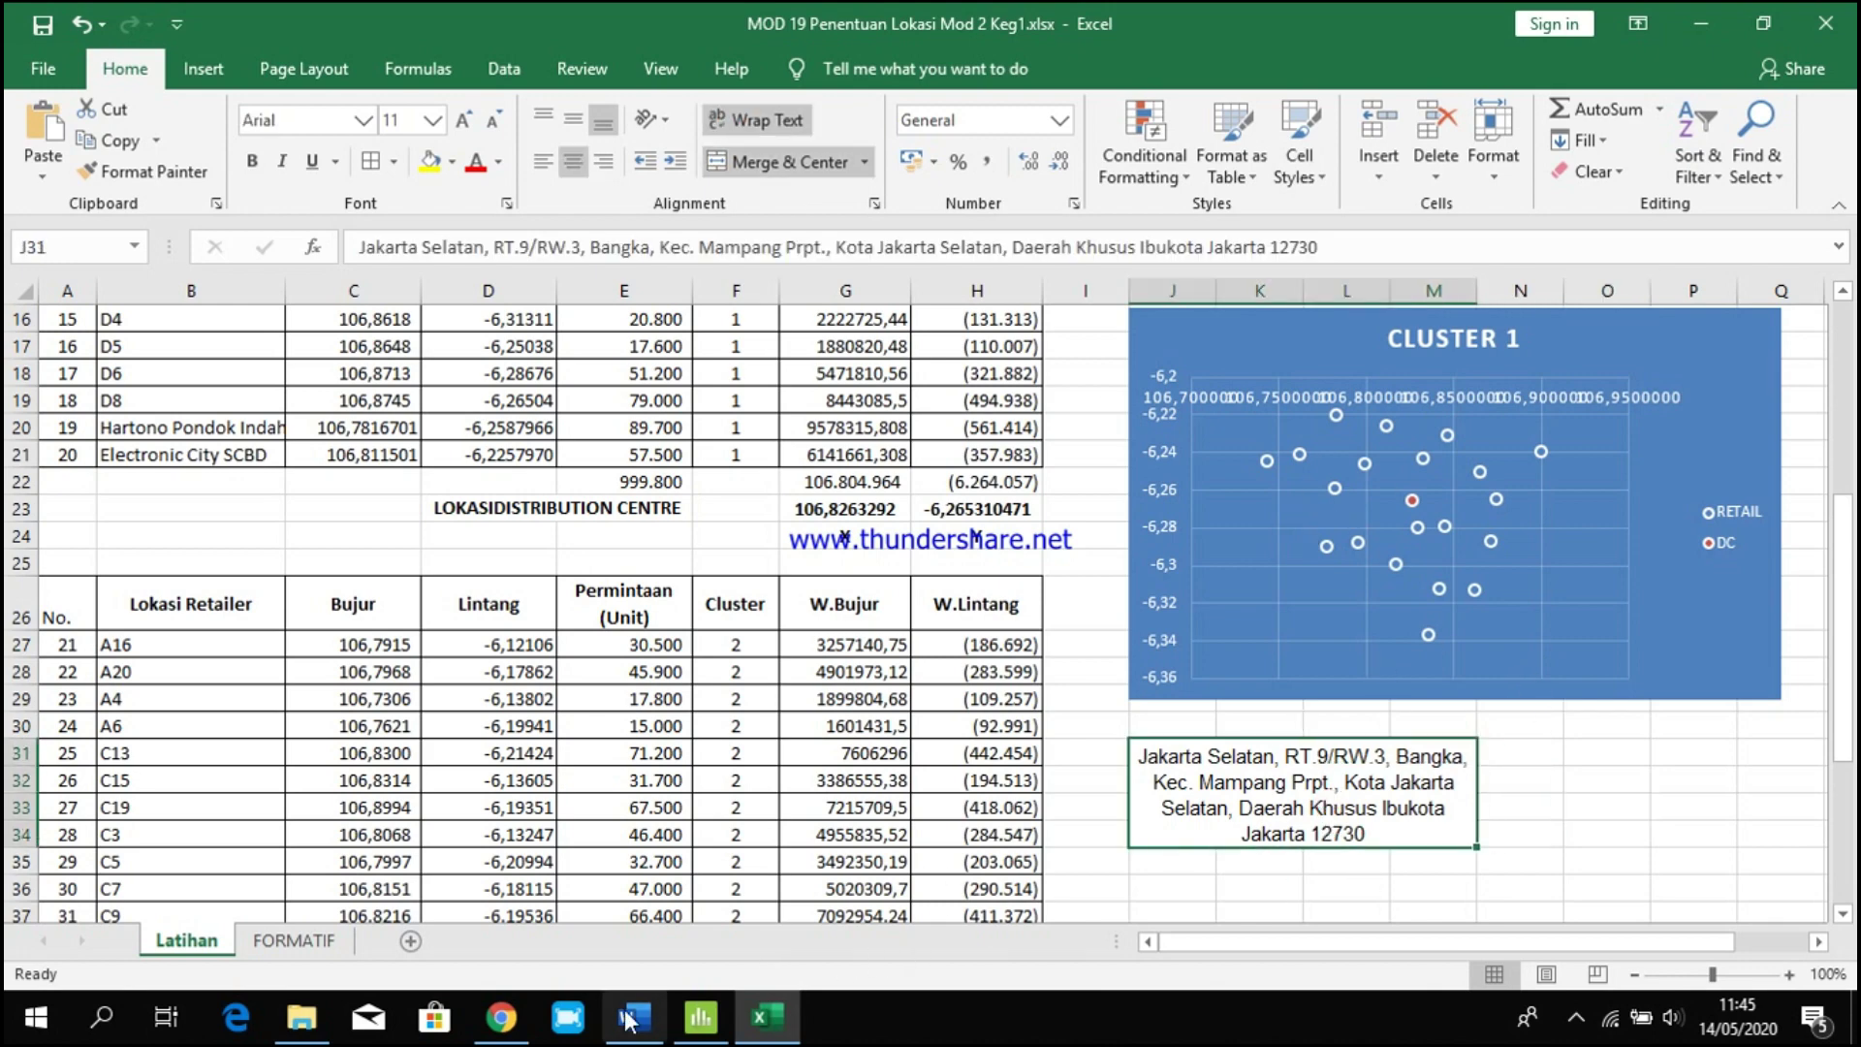
Switch to Google Maps in Chrome, show satellite imagery, and view the area around the marker up close.
left_click(501, 1017)
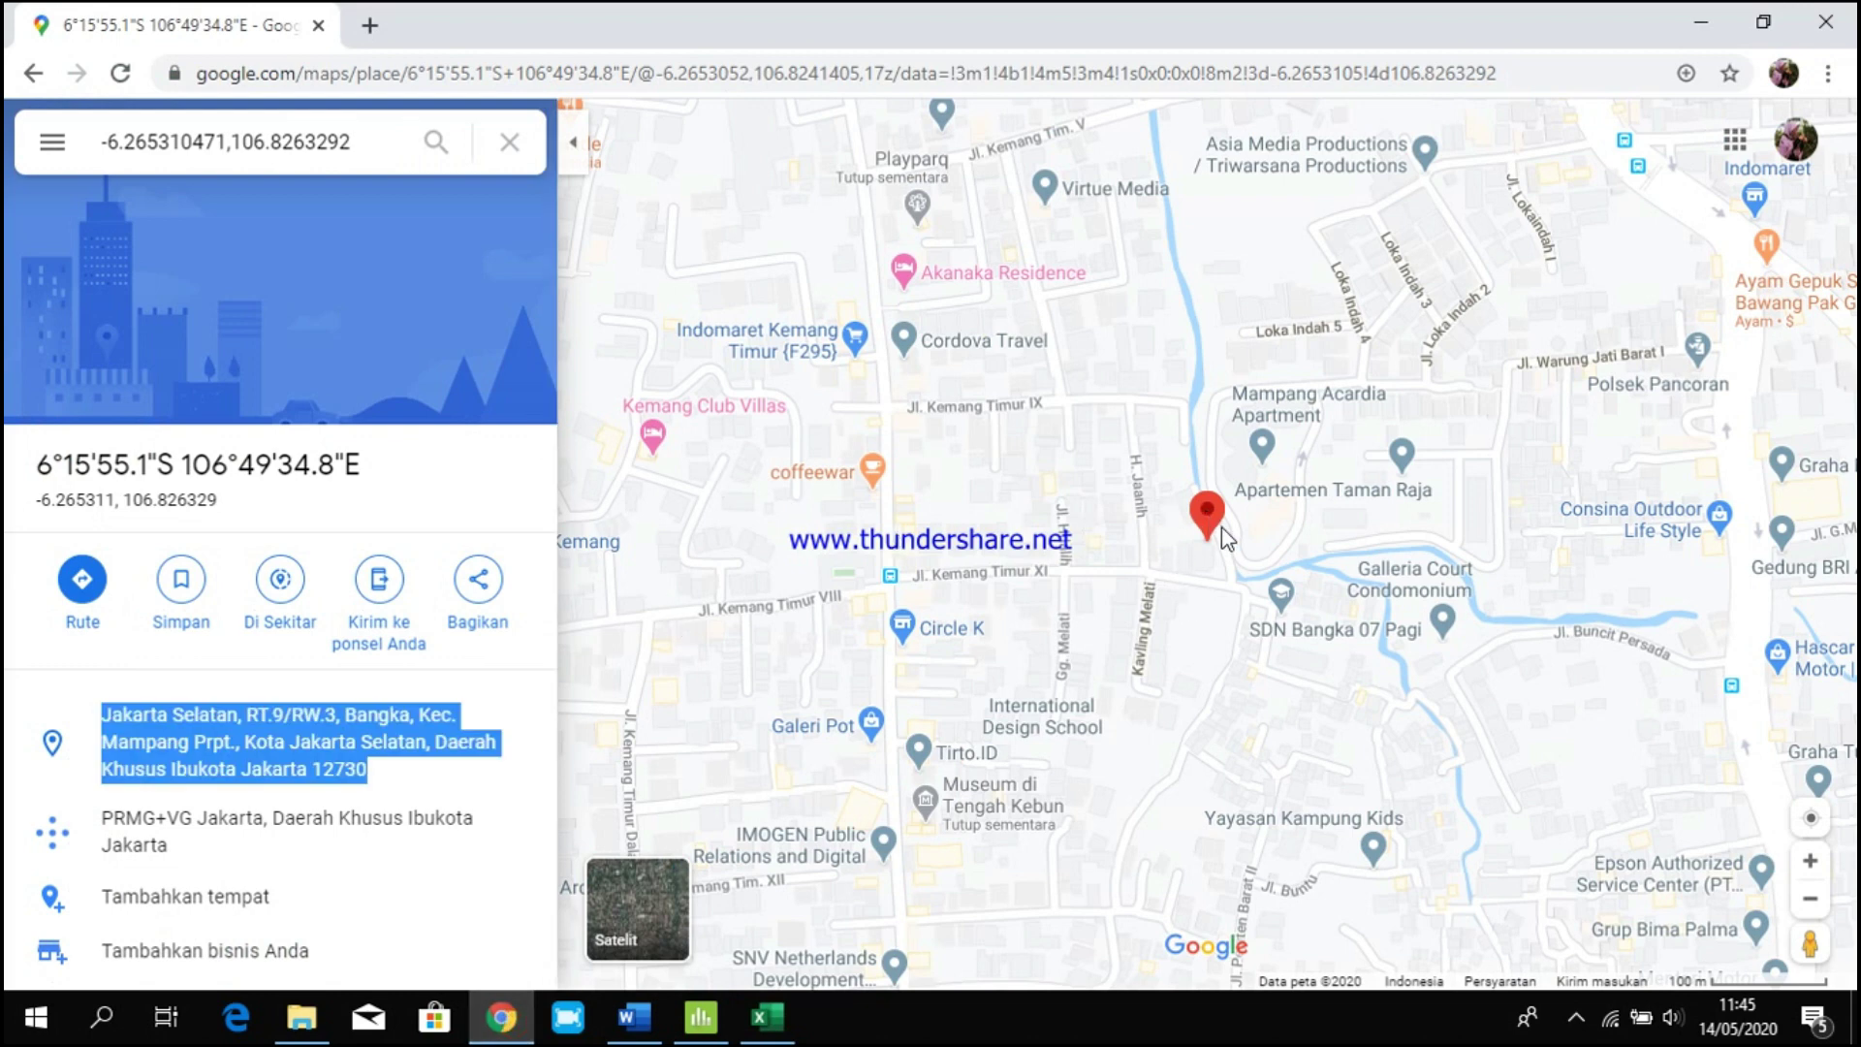
left_click(649, 904)
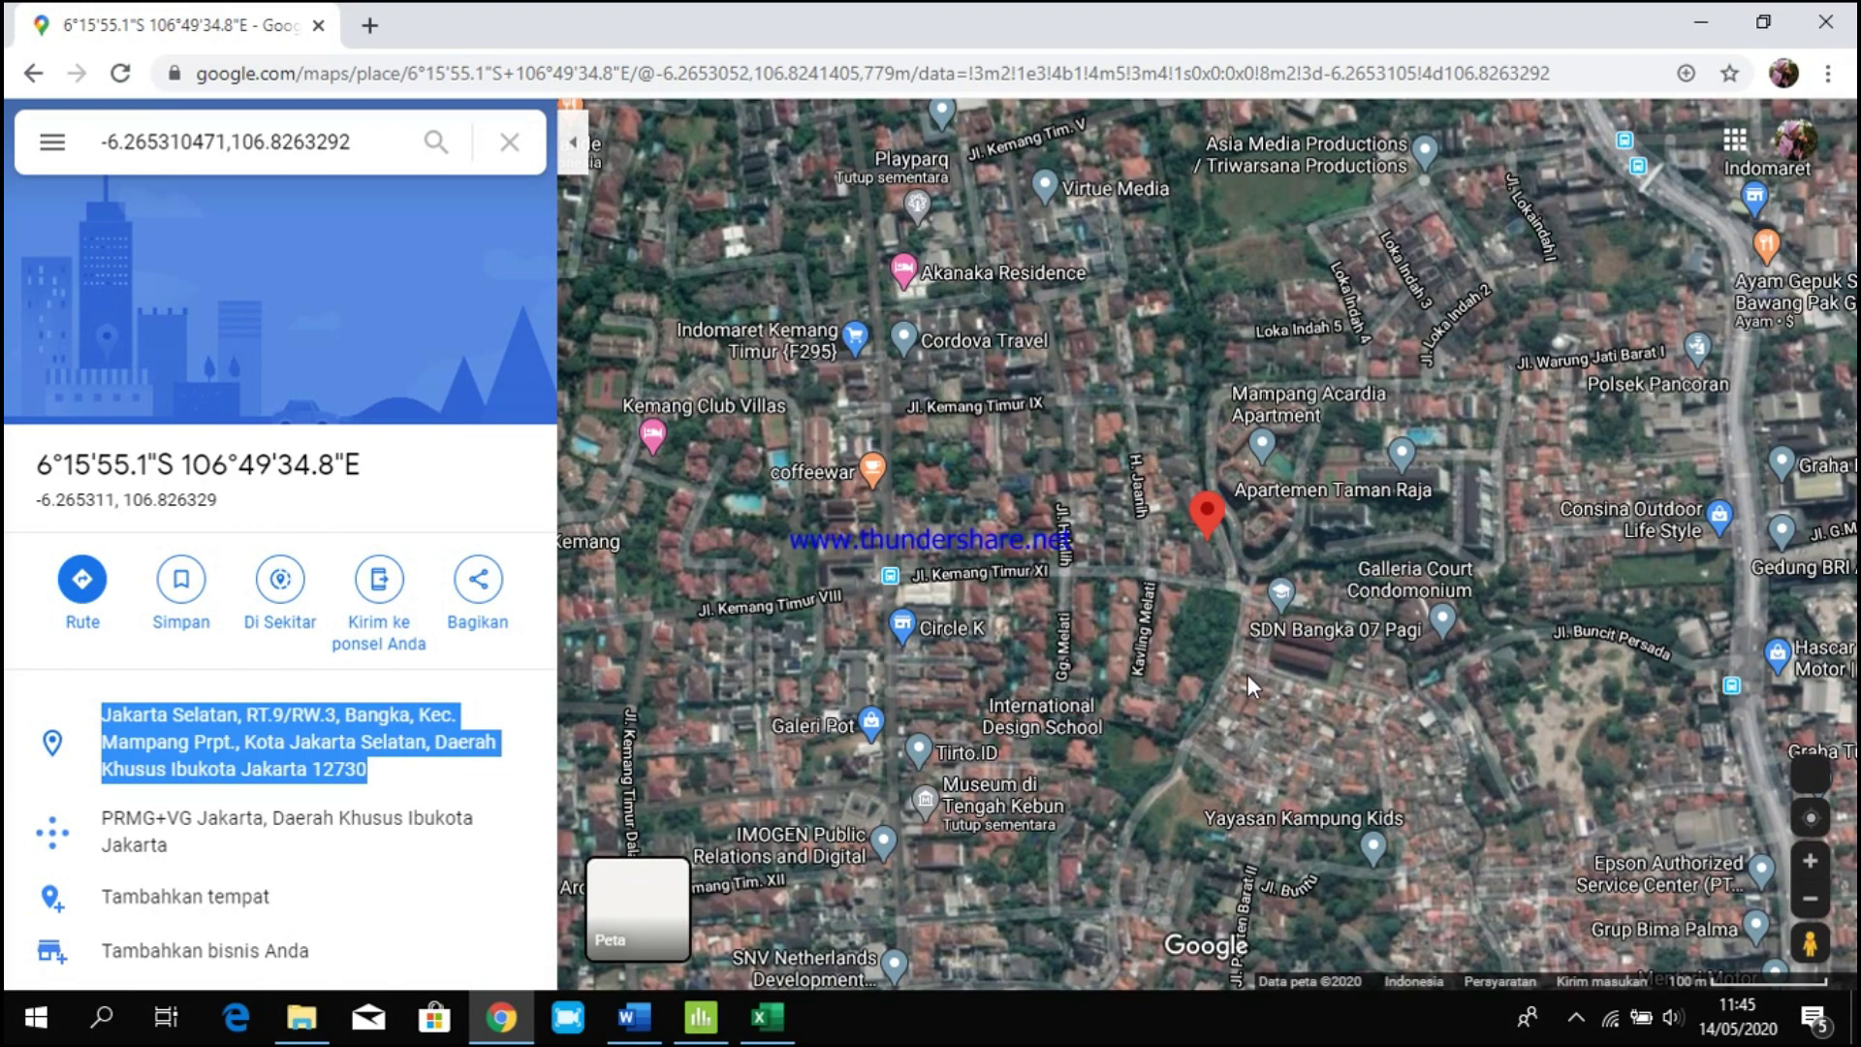
scroll(1241, 672, "up", 2)
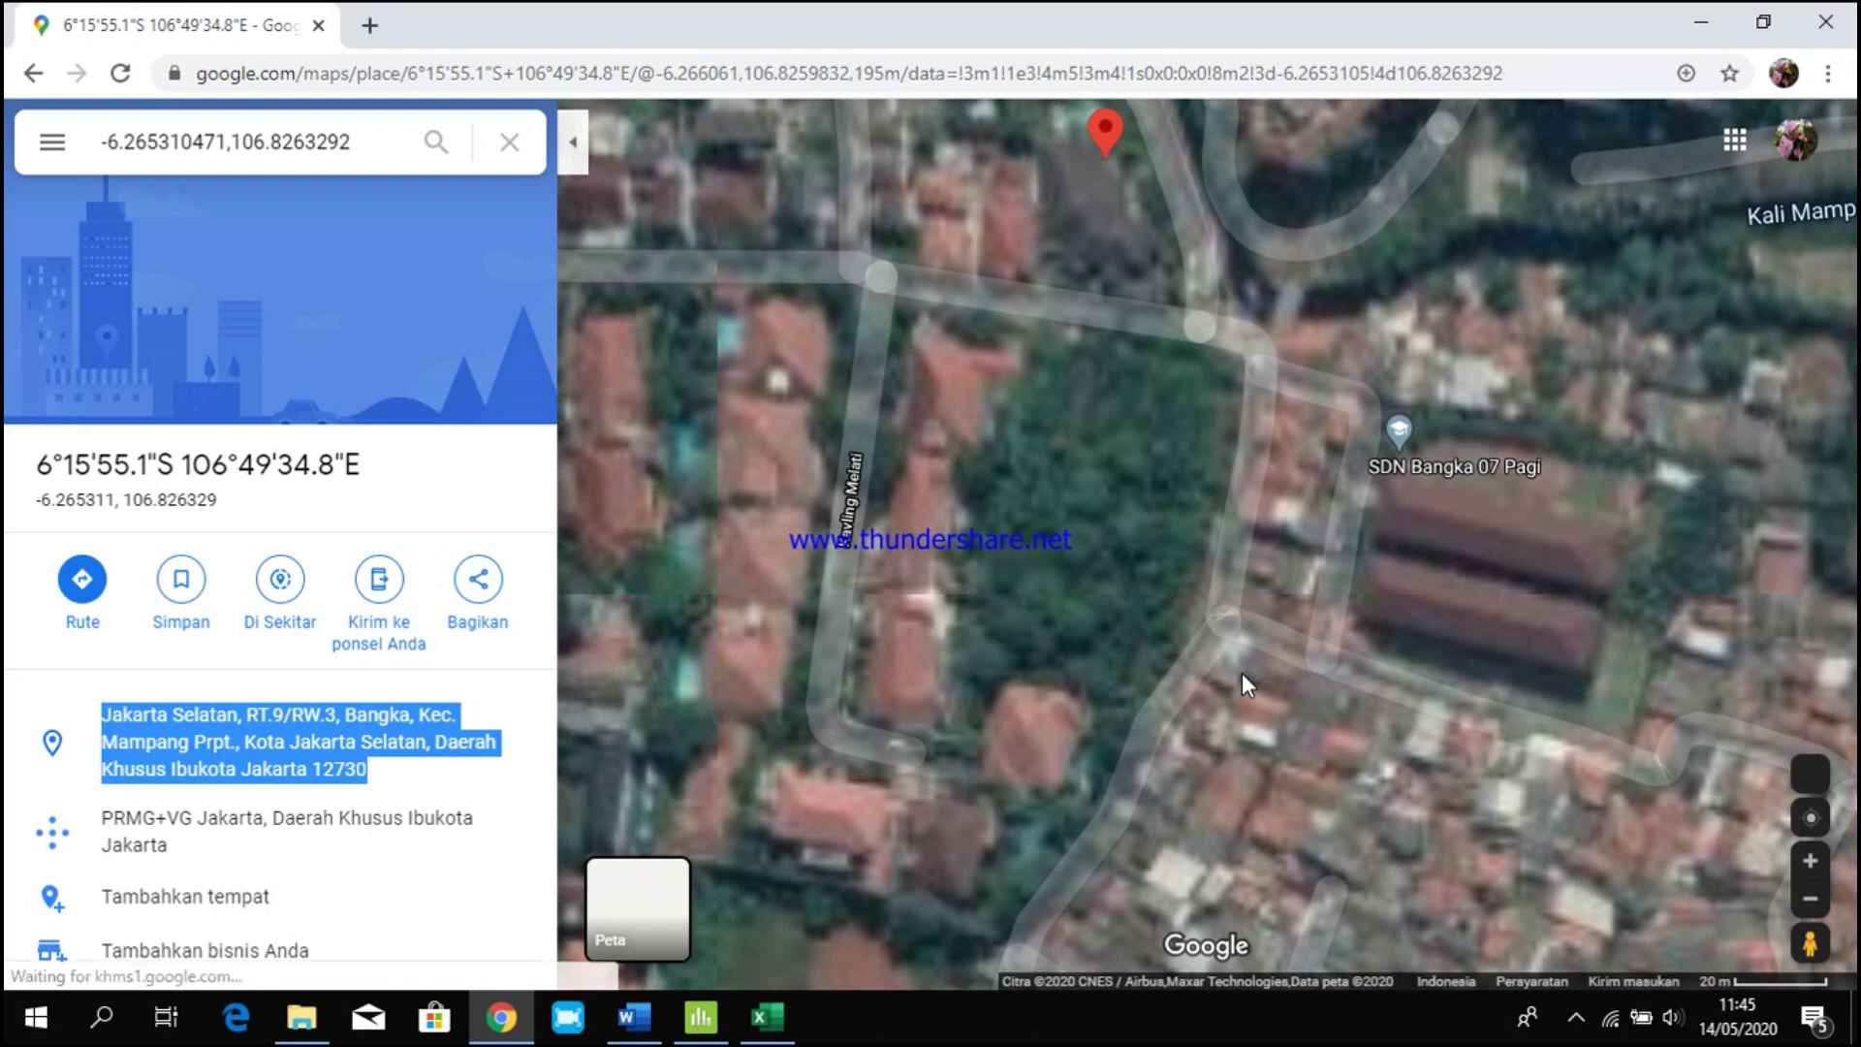
scroll(1242, 672, "down", 1)
scroll(1192, 523, "up", 3)
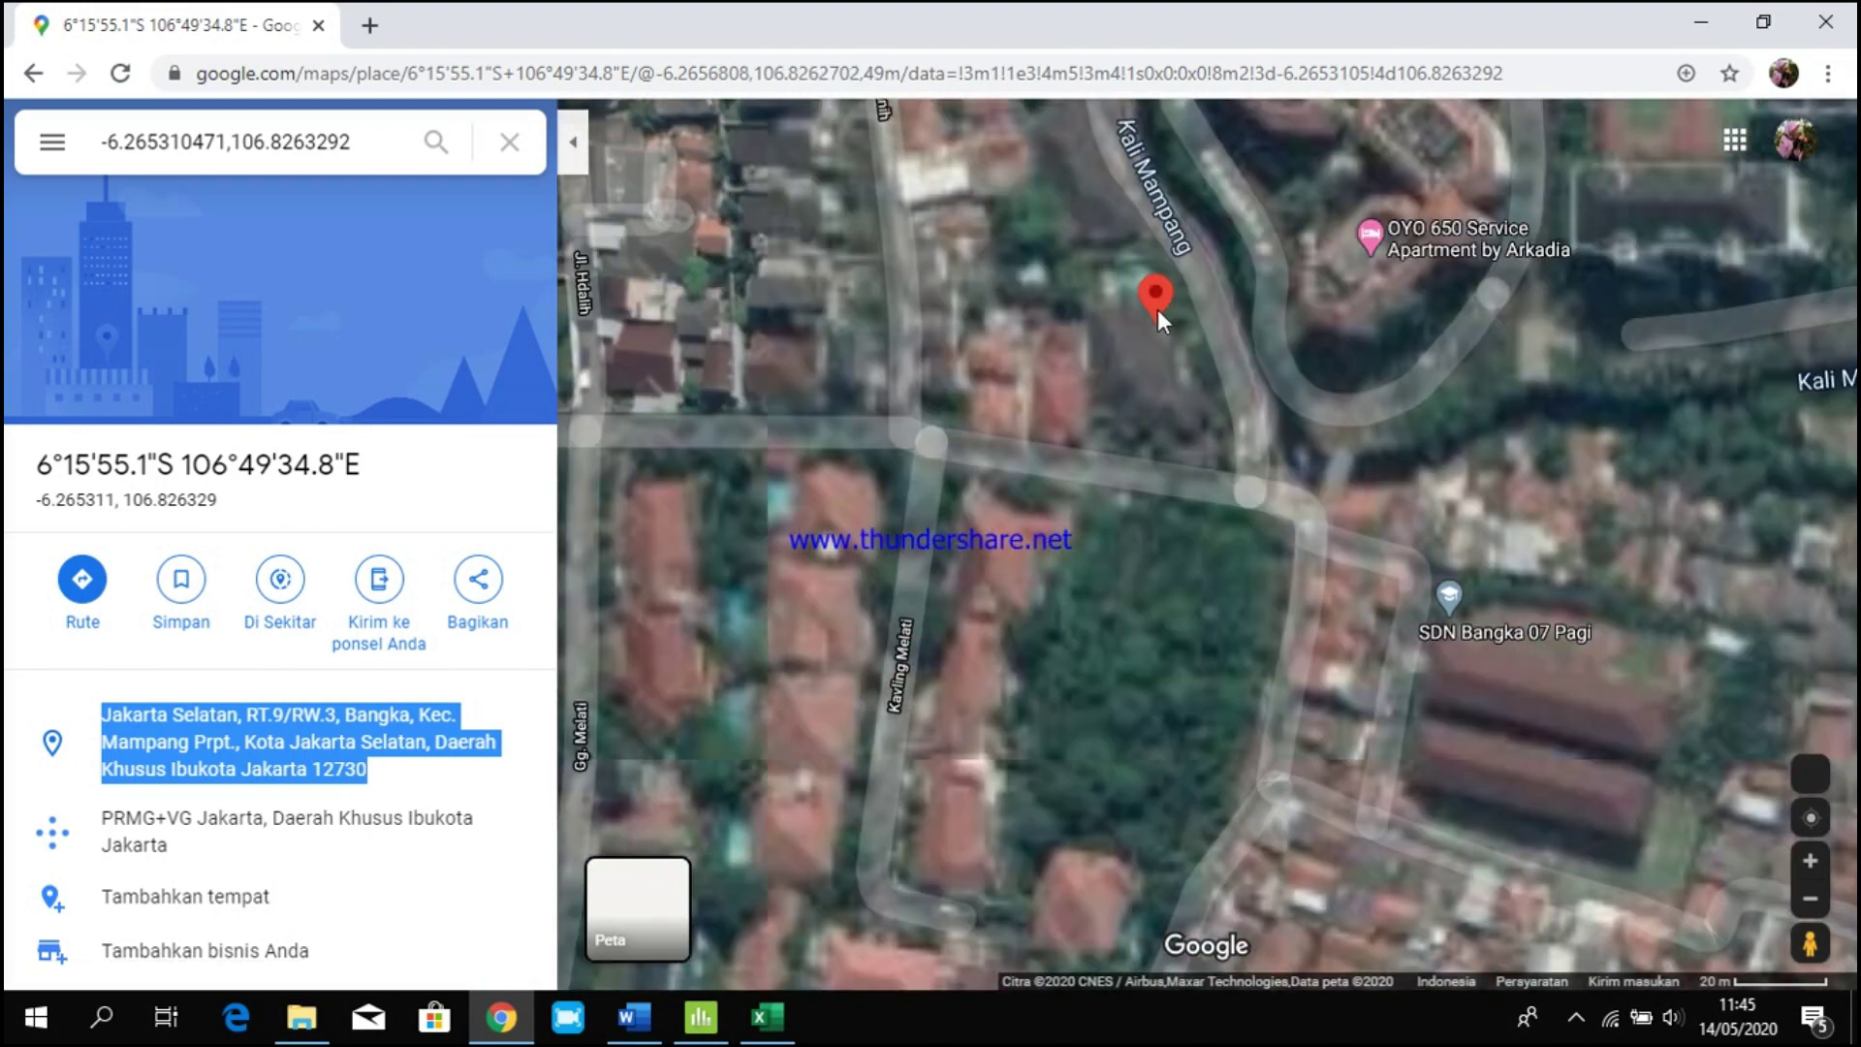
Open Street View near the marker and look around until the canal, footbridge and apartment building are in view.
left_click(1171, 299)
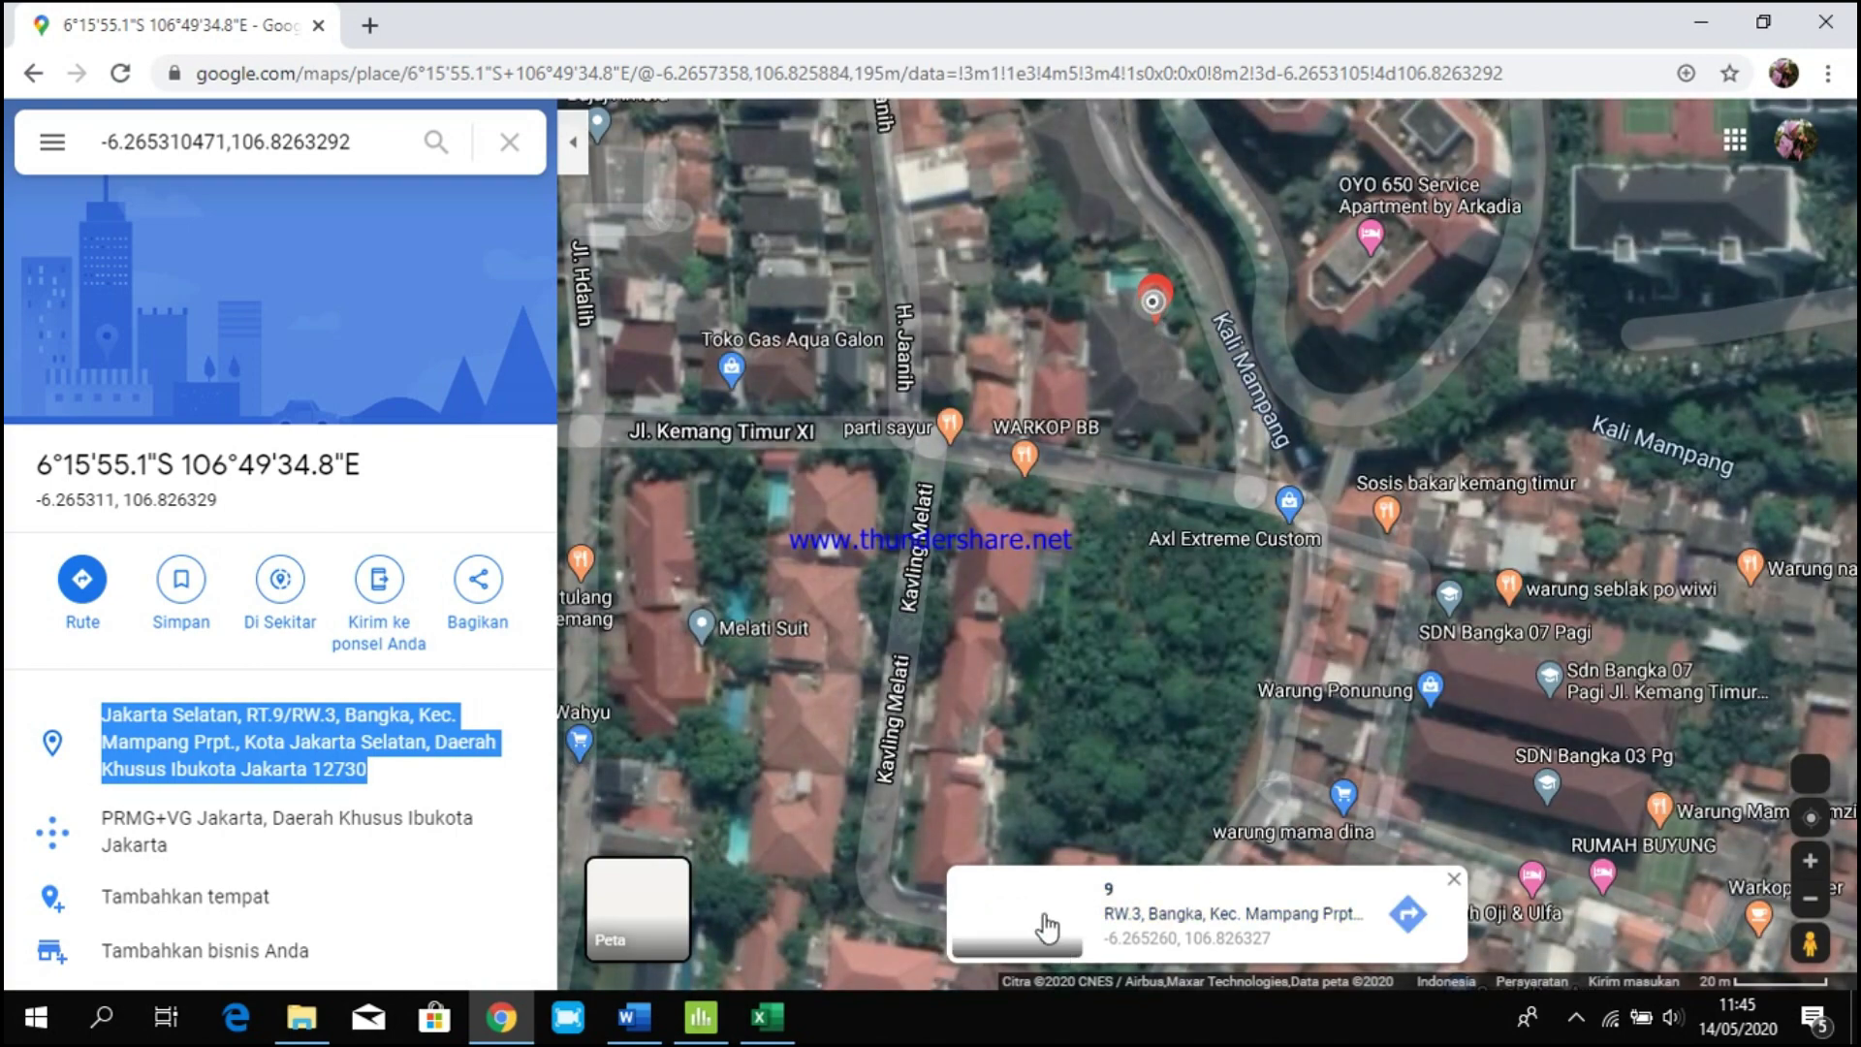
left_click(1044, 916)
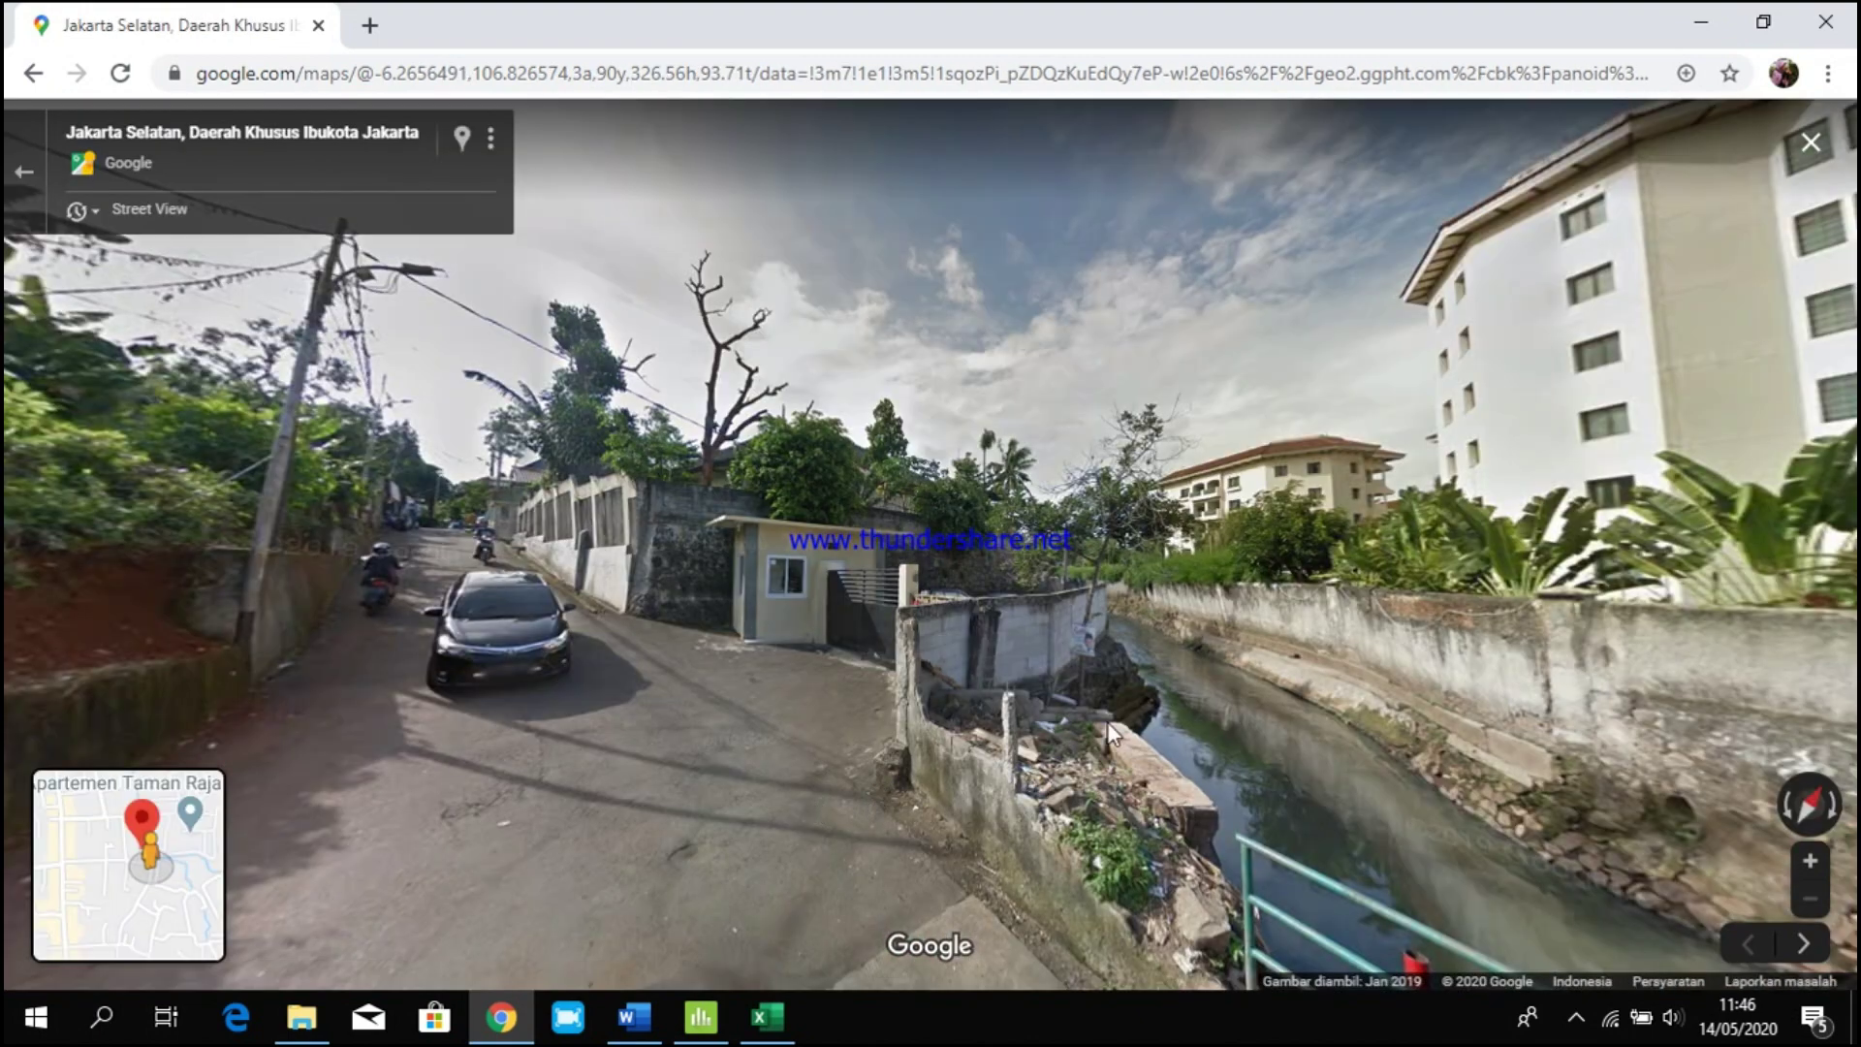
left_click_drag(1146, 643, 1052, 632)
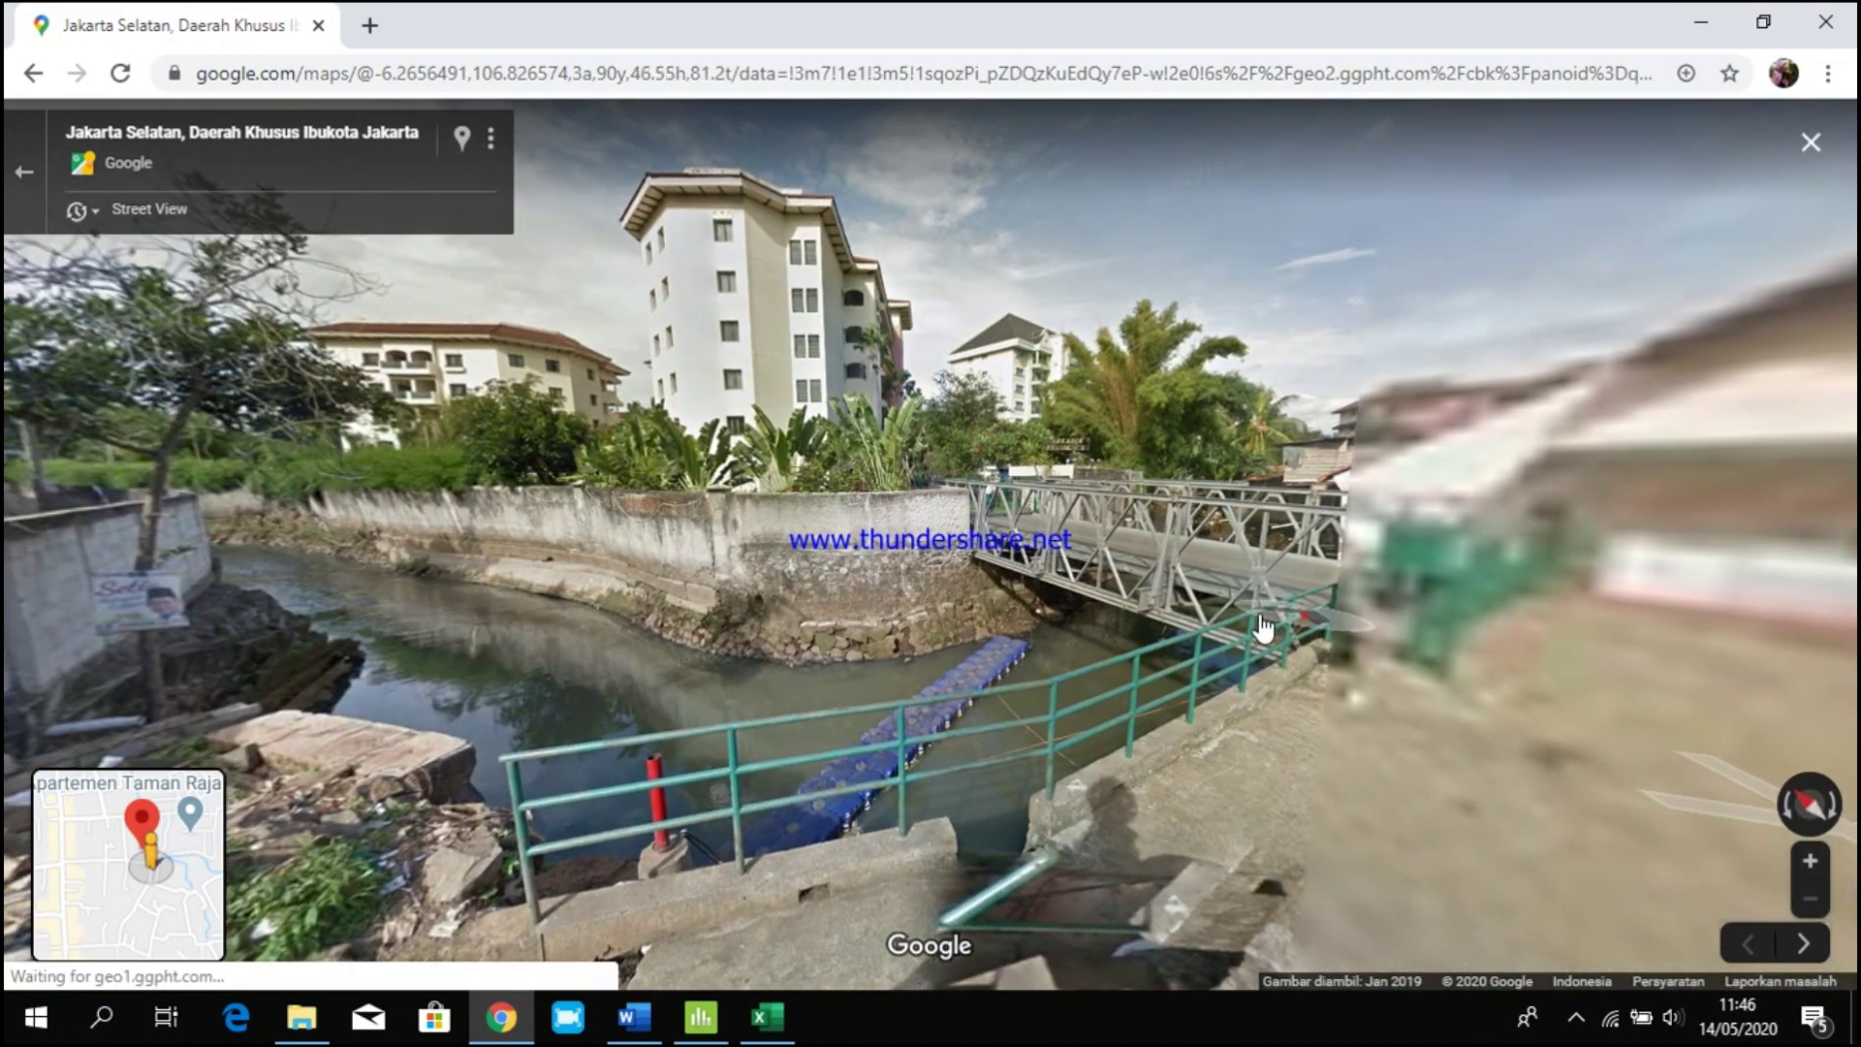
left_click_drag(1258, 624, 795, 659)
left_click(830, 698)
left_click_drag(1052, 639, 880, 649)
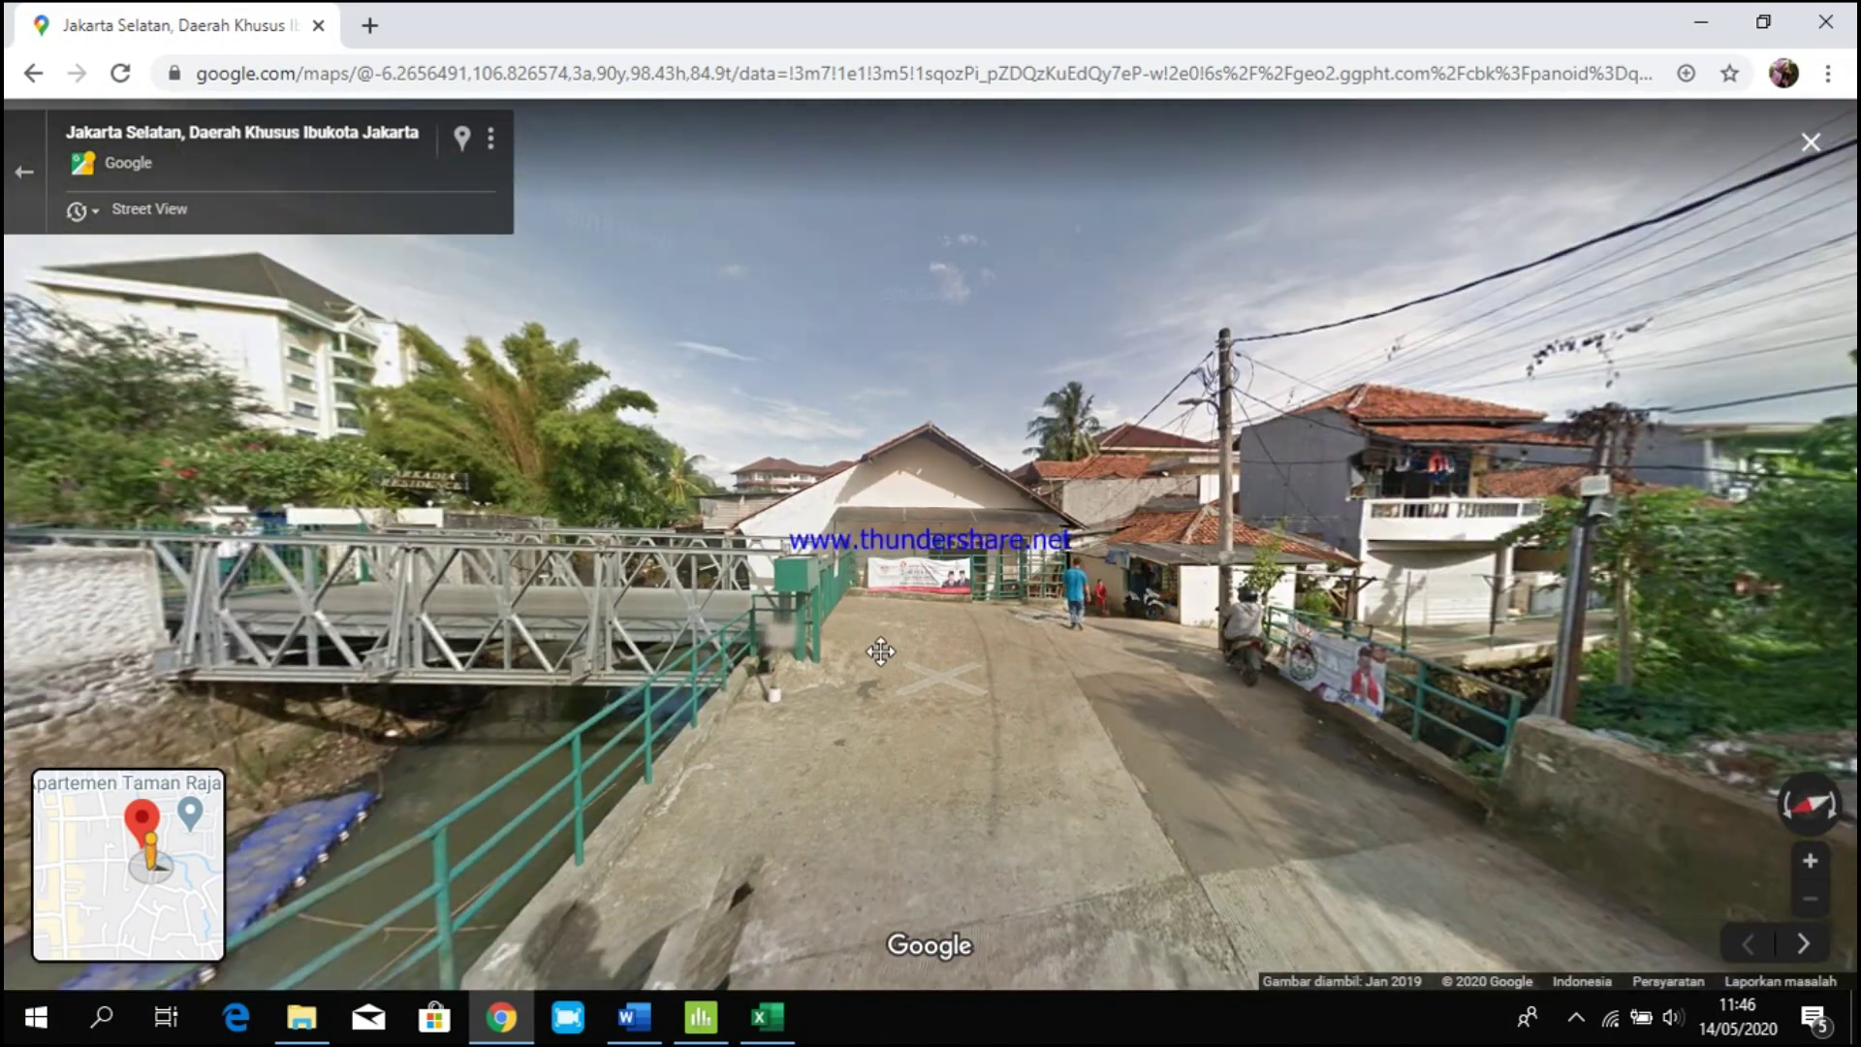
left_click(880, 649)
left_click(1093, 642)
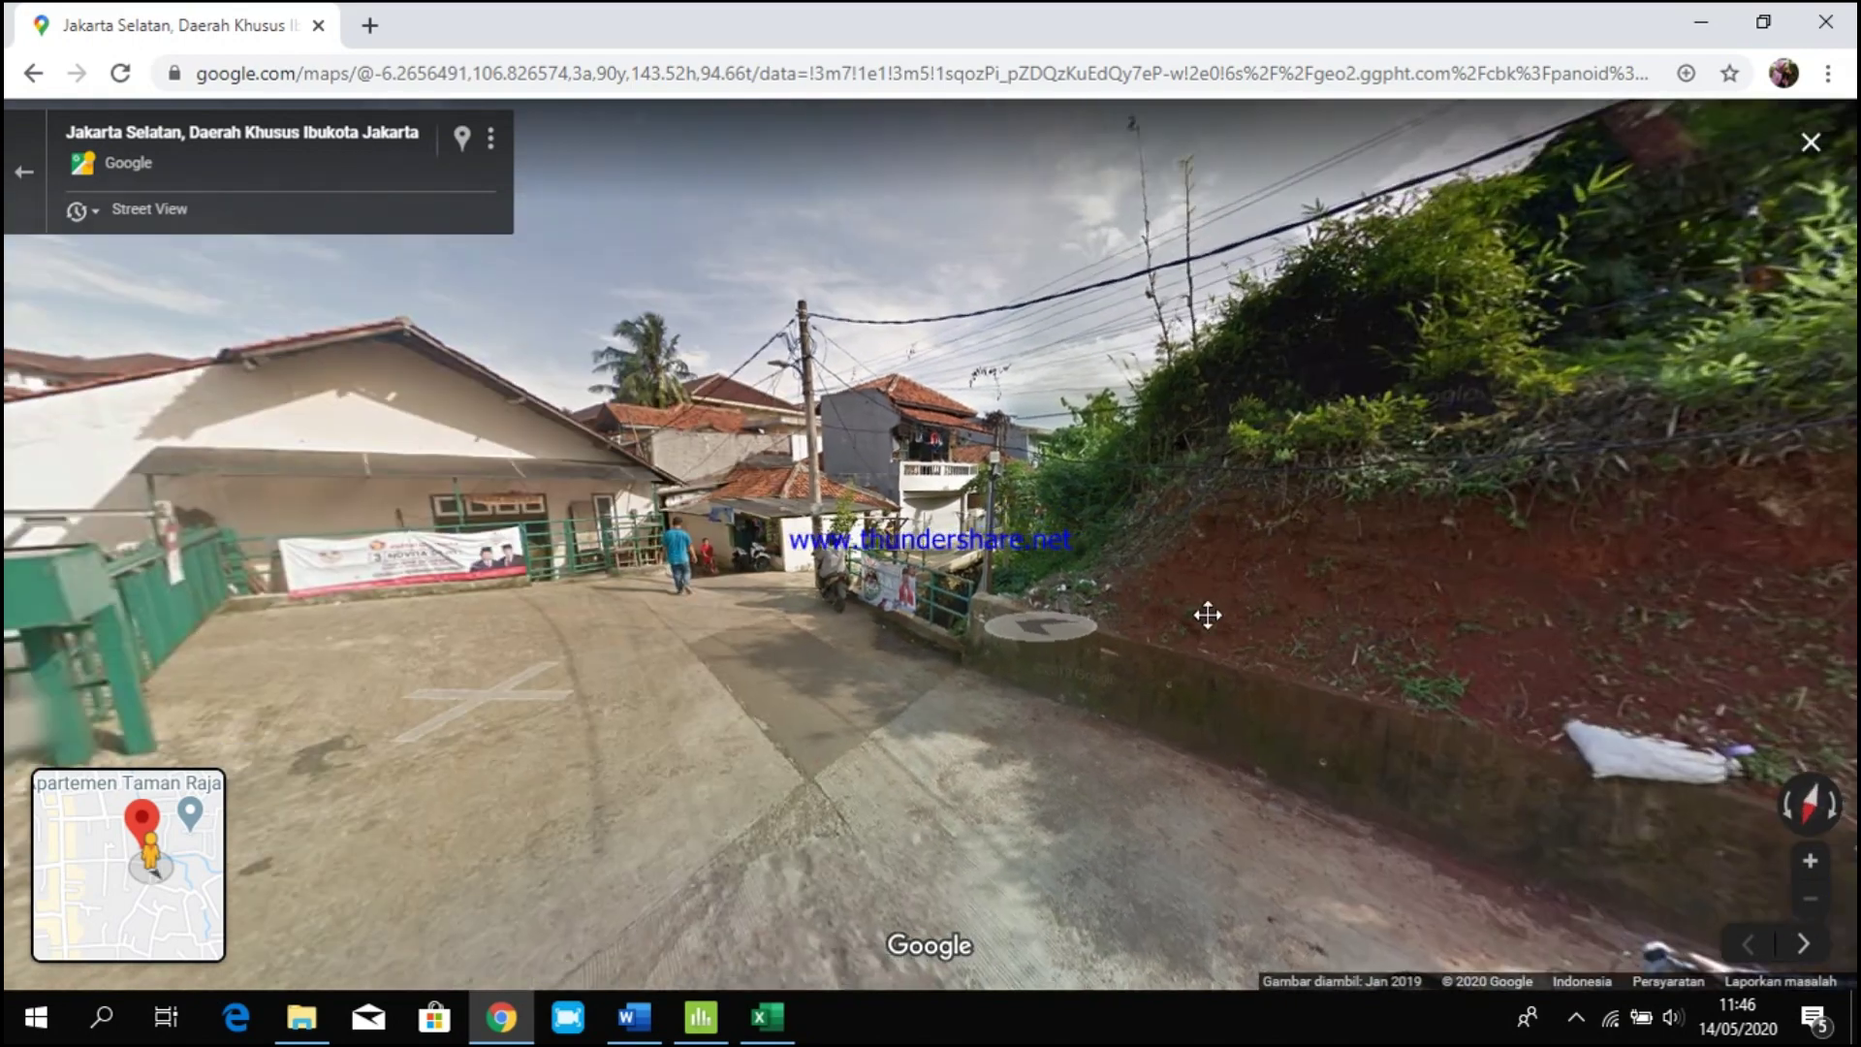
left_click_drag(1206, 614, 1337, 747)
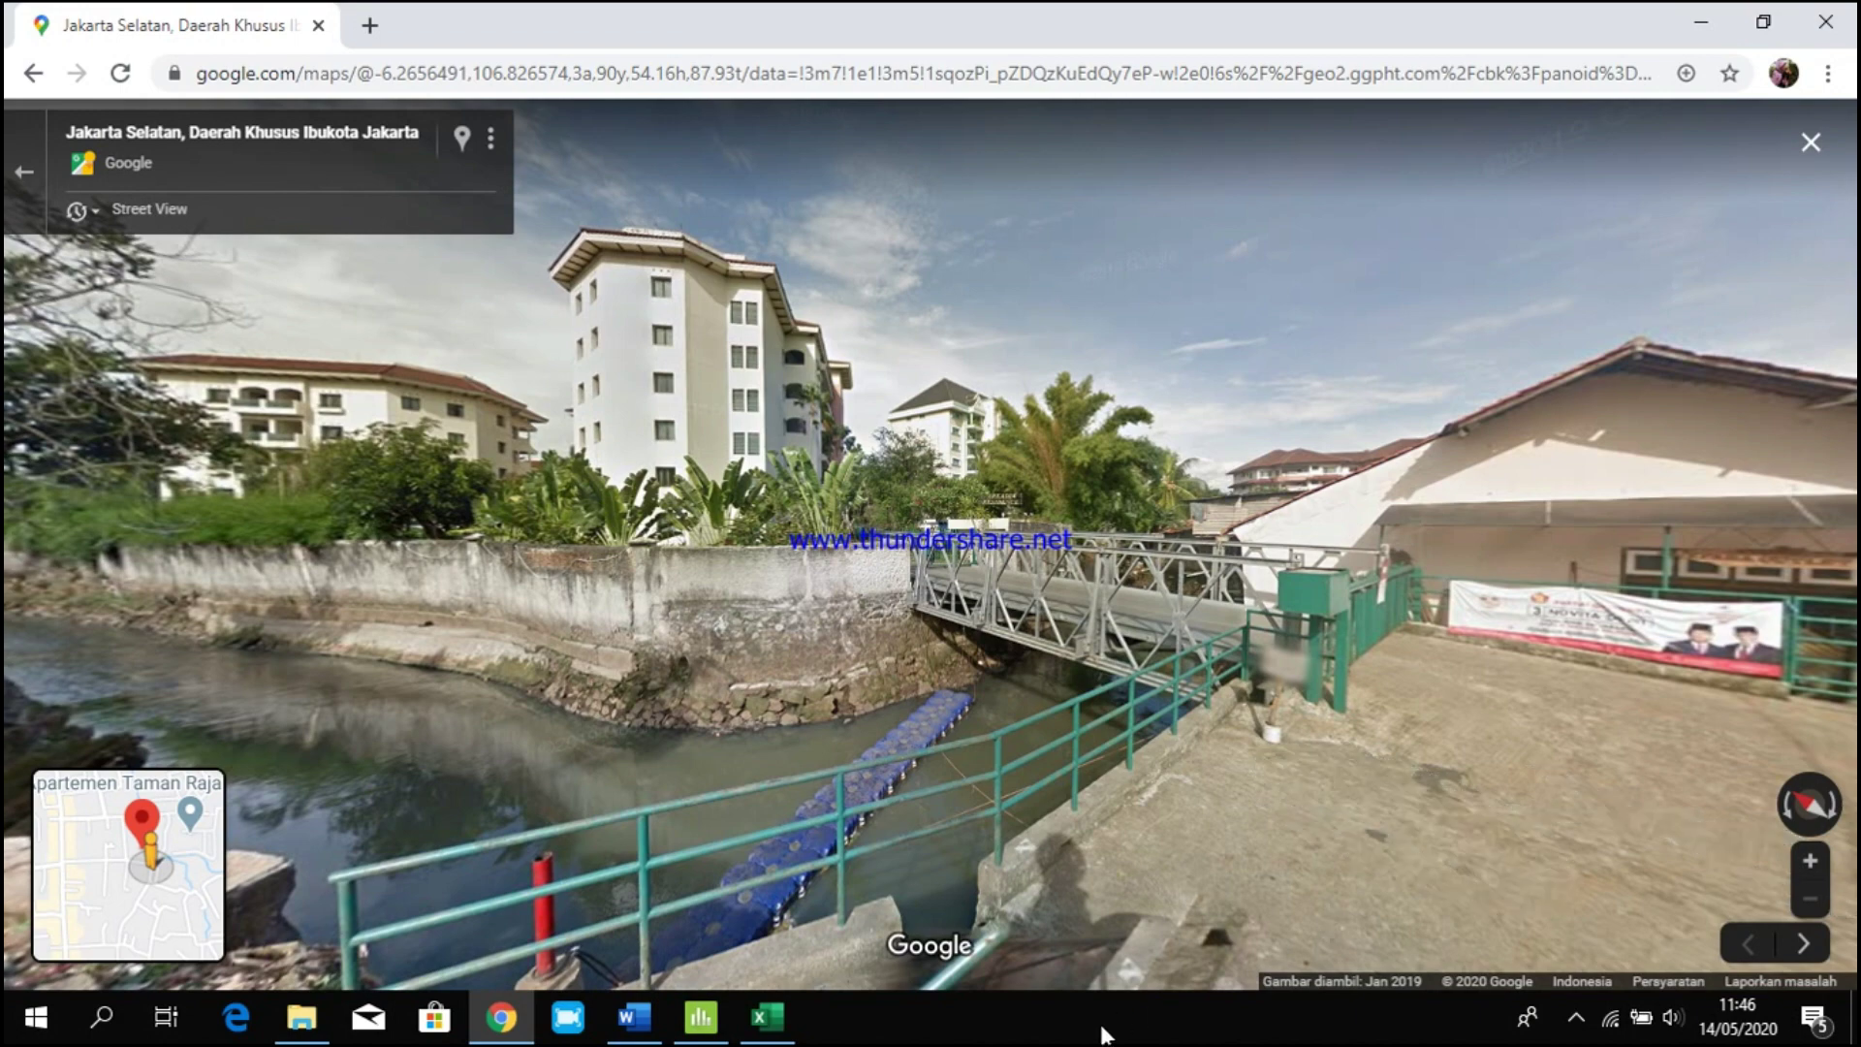
Capture the full screen with the Street View scene using Snipping Tool and copy the snip.
key("ctrl+alt+s")
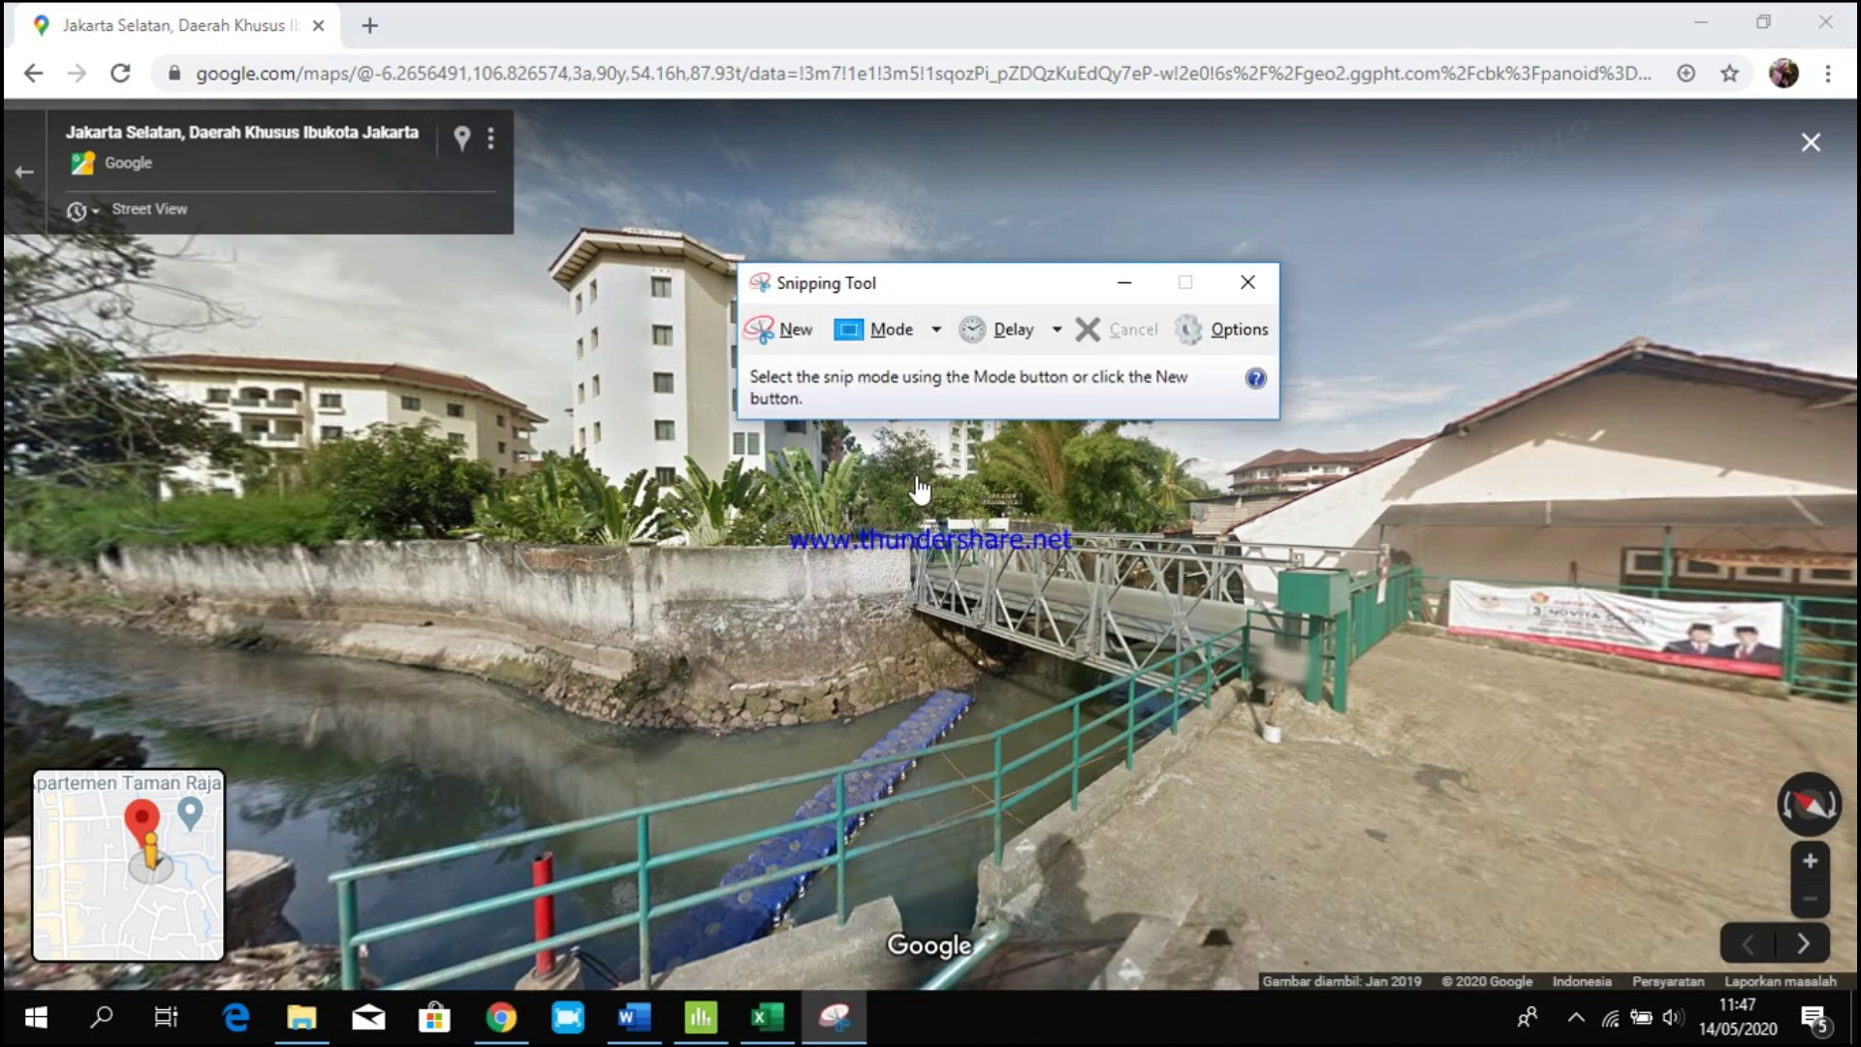
left_click(787, 332)
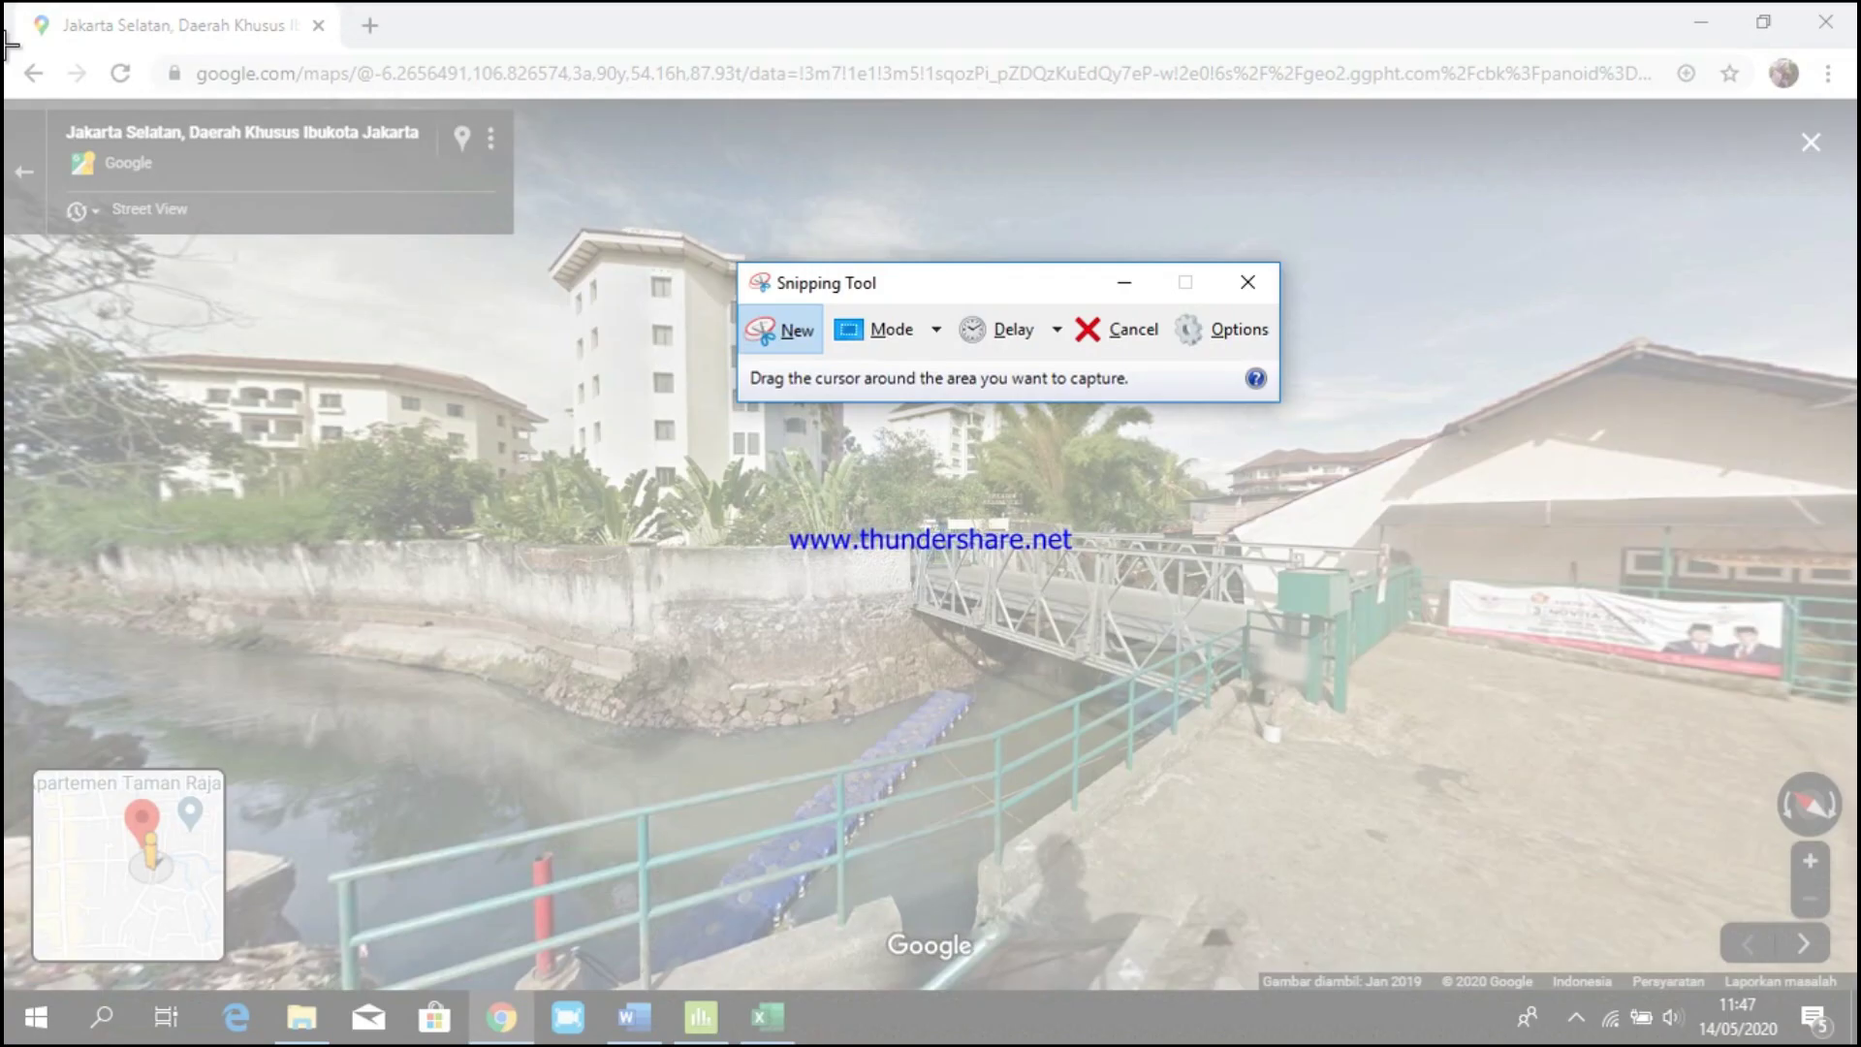
left_click_drag(6, 10, 1856, 1044)
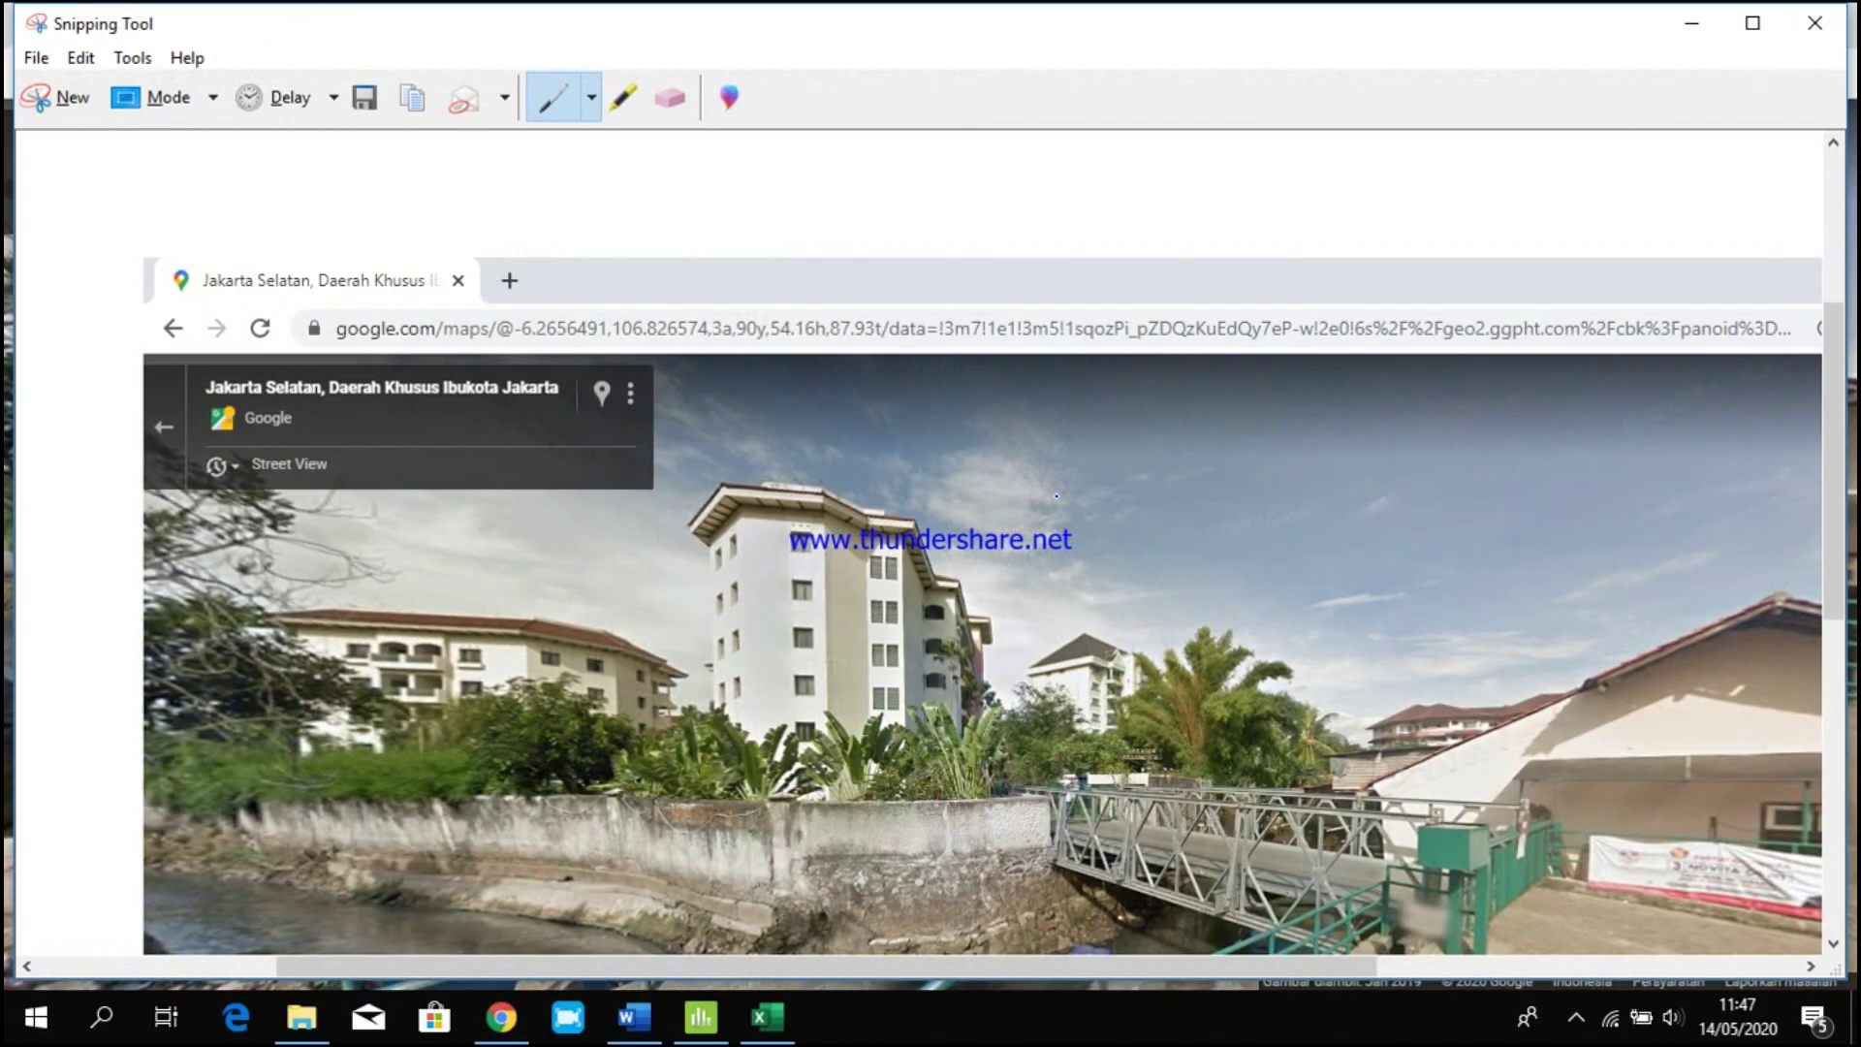
right_click(976, 474)
left_click(1035, 512)
Switch to Excel and paste the Street View capture below the distribution centre address on the Latihan sheet.
left_click(766, 1016)
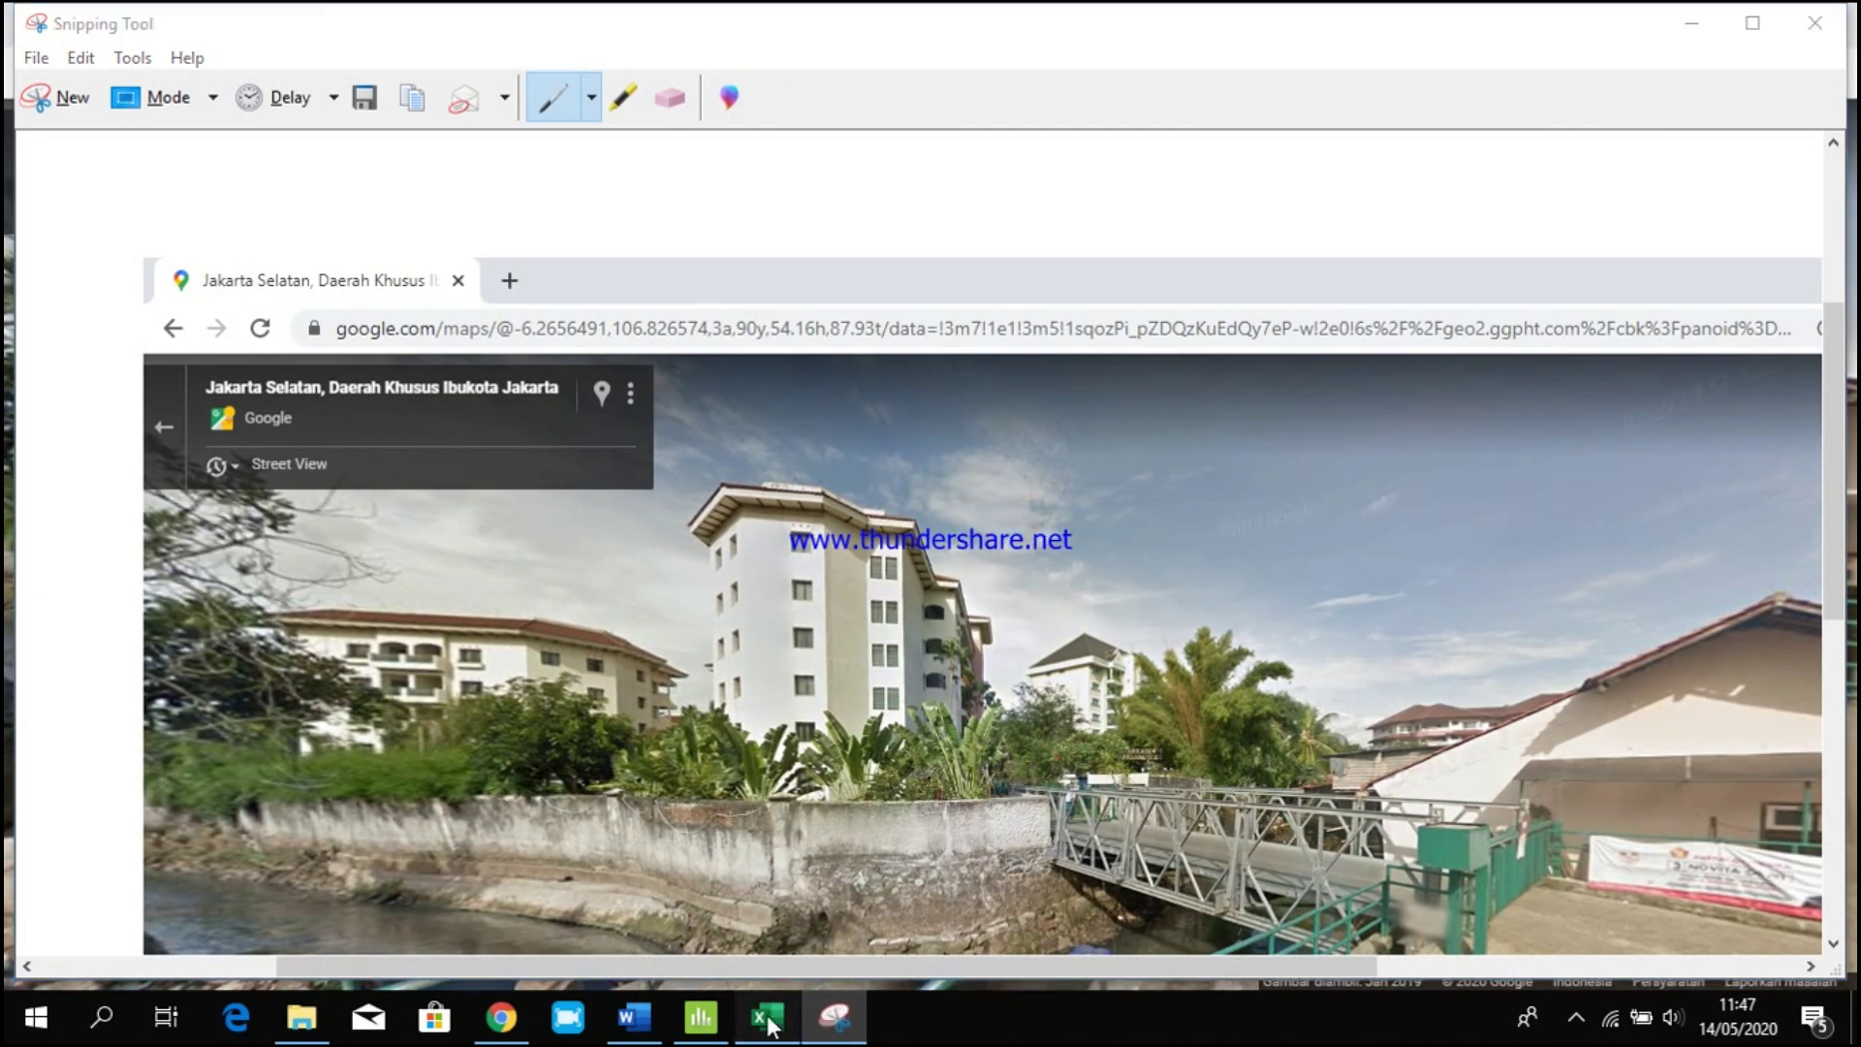
scroll(1560, 627, "down", 2)
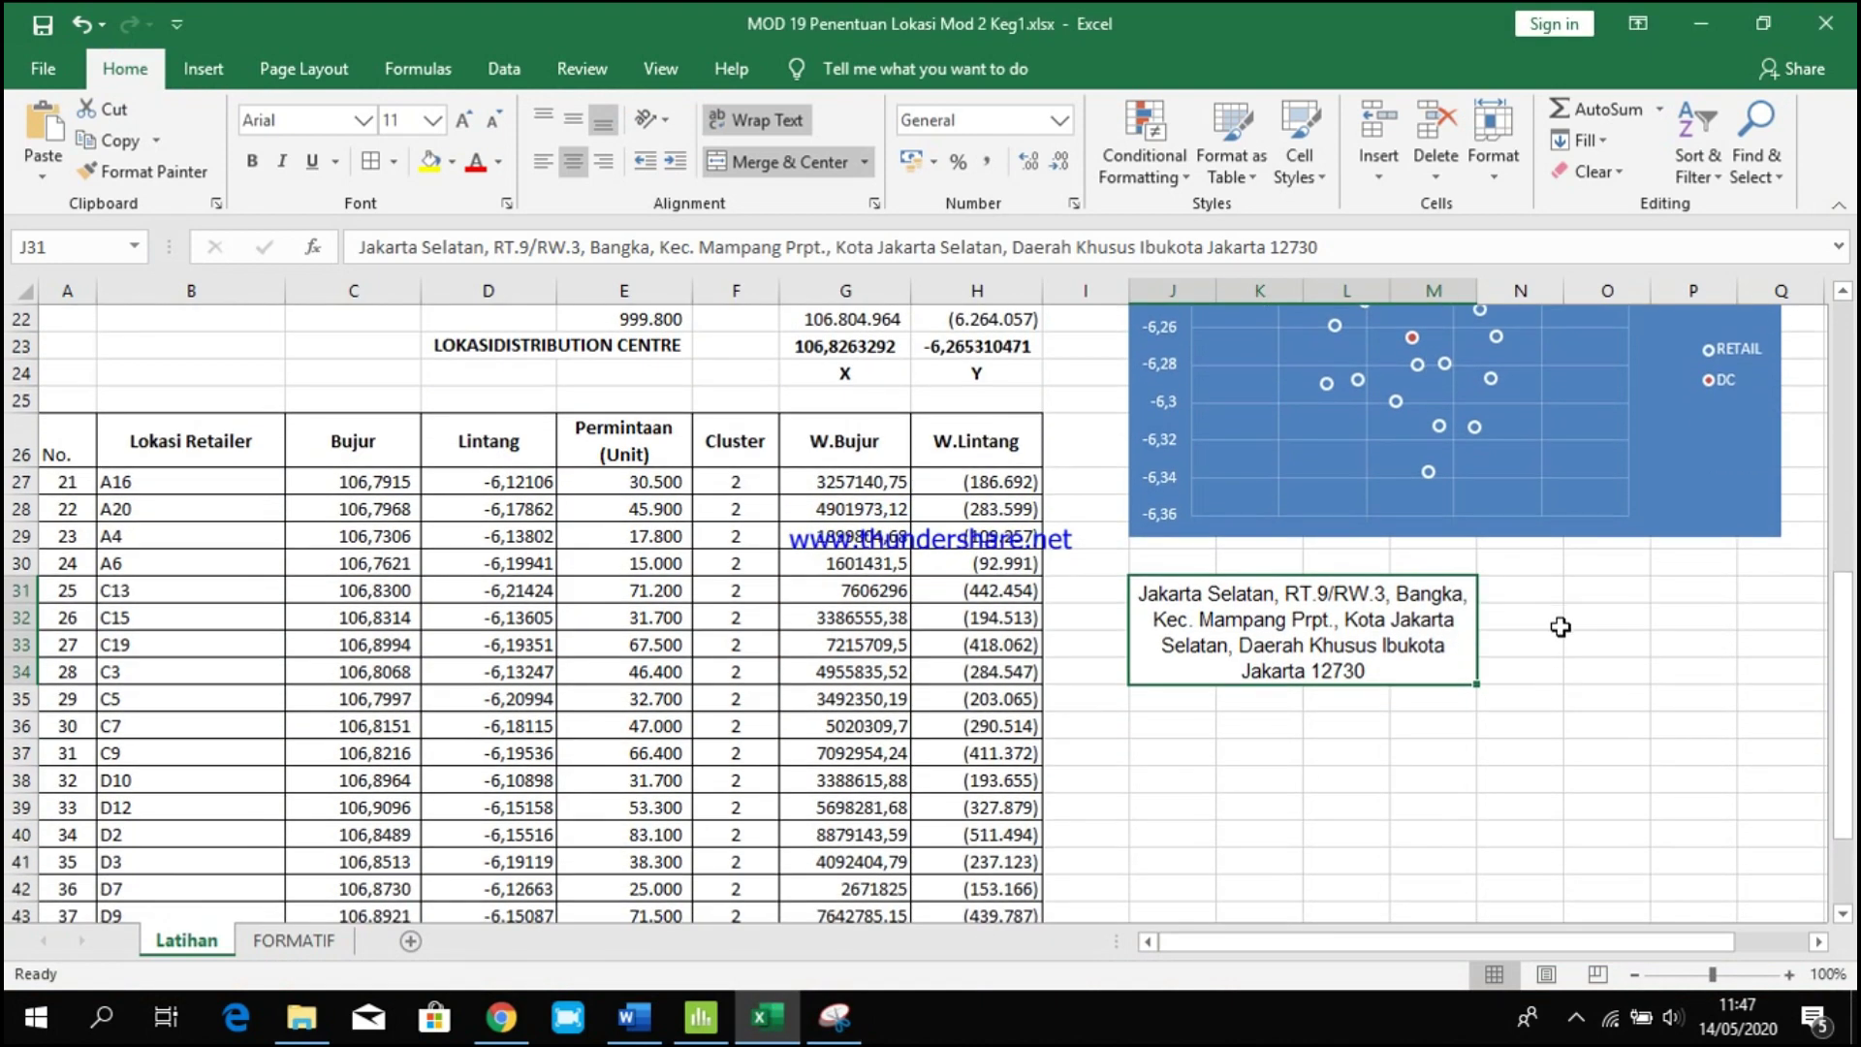
left_click(1173, 737)
key("ctrl+v")
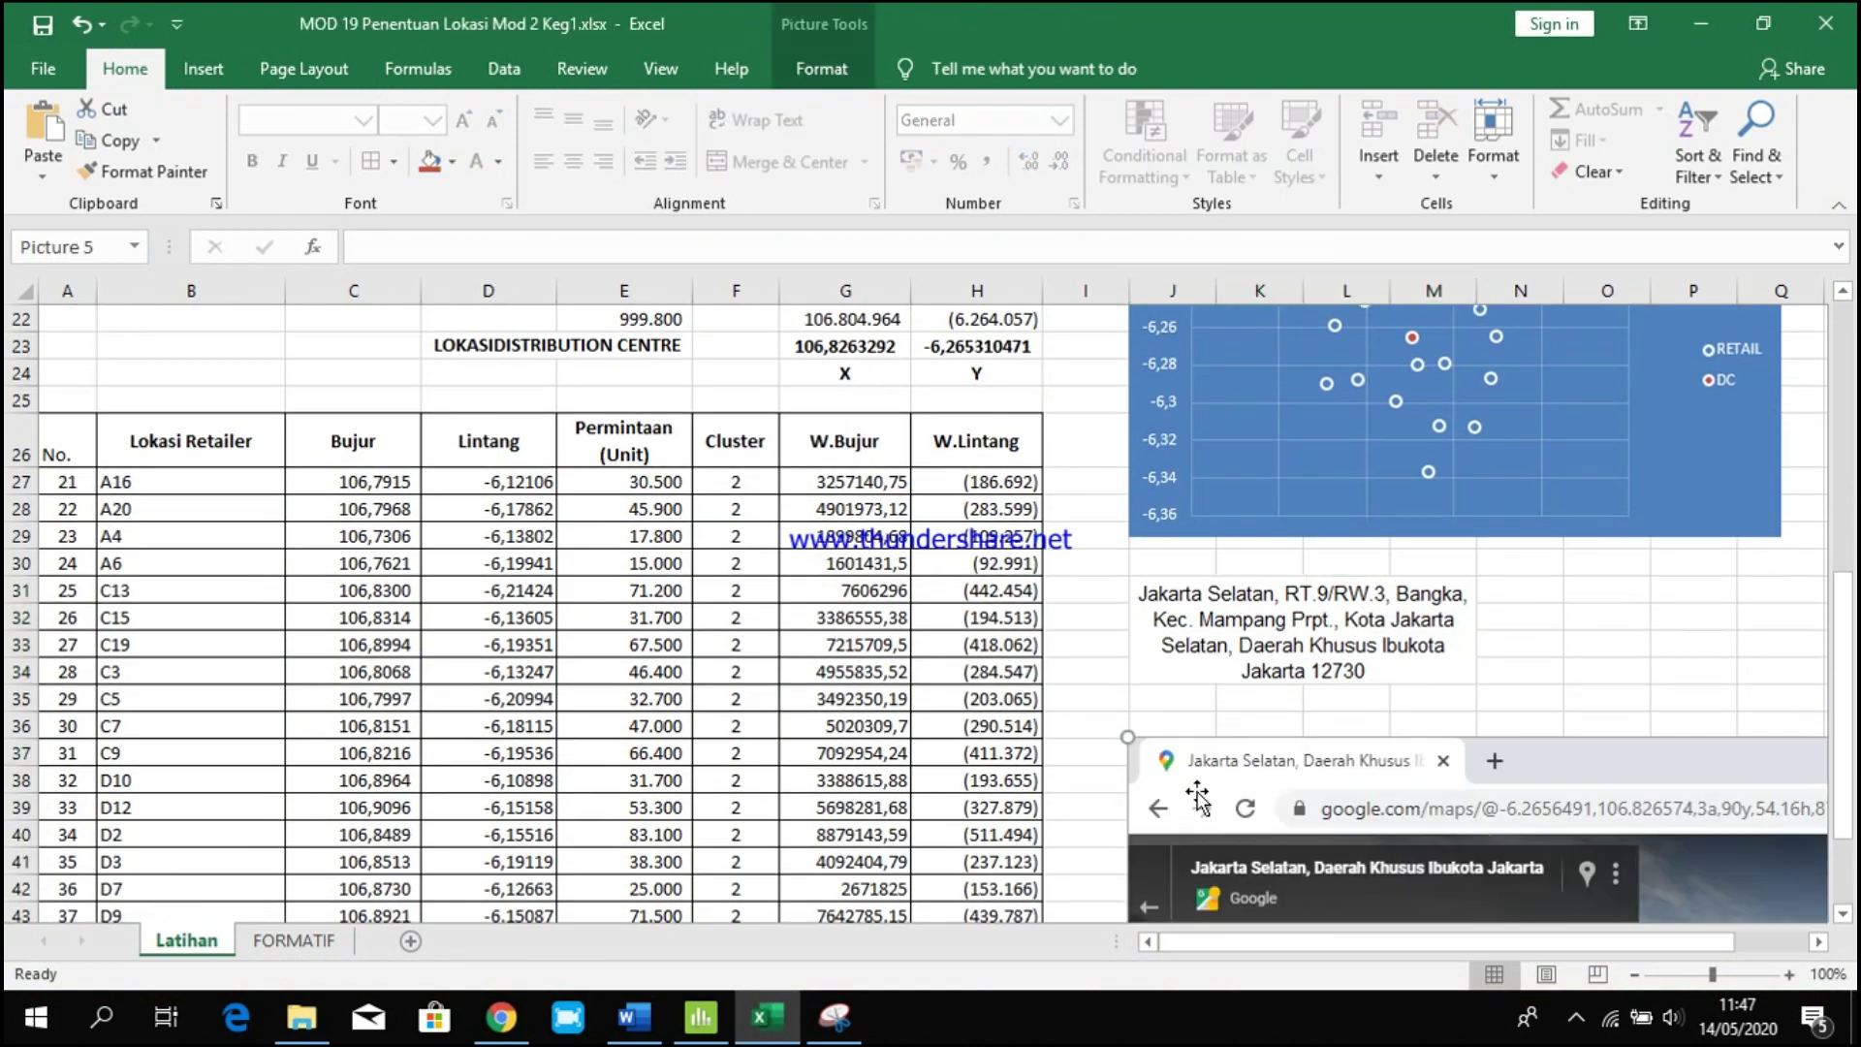
Shrink the pasted Street View picture proportionally and position it directly beneath the address.
scroll(1199, 797, "down", 6)
scroll(1397, 900, "down", 4)
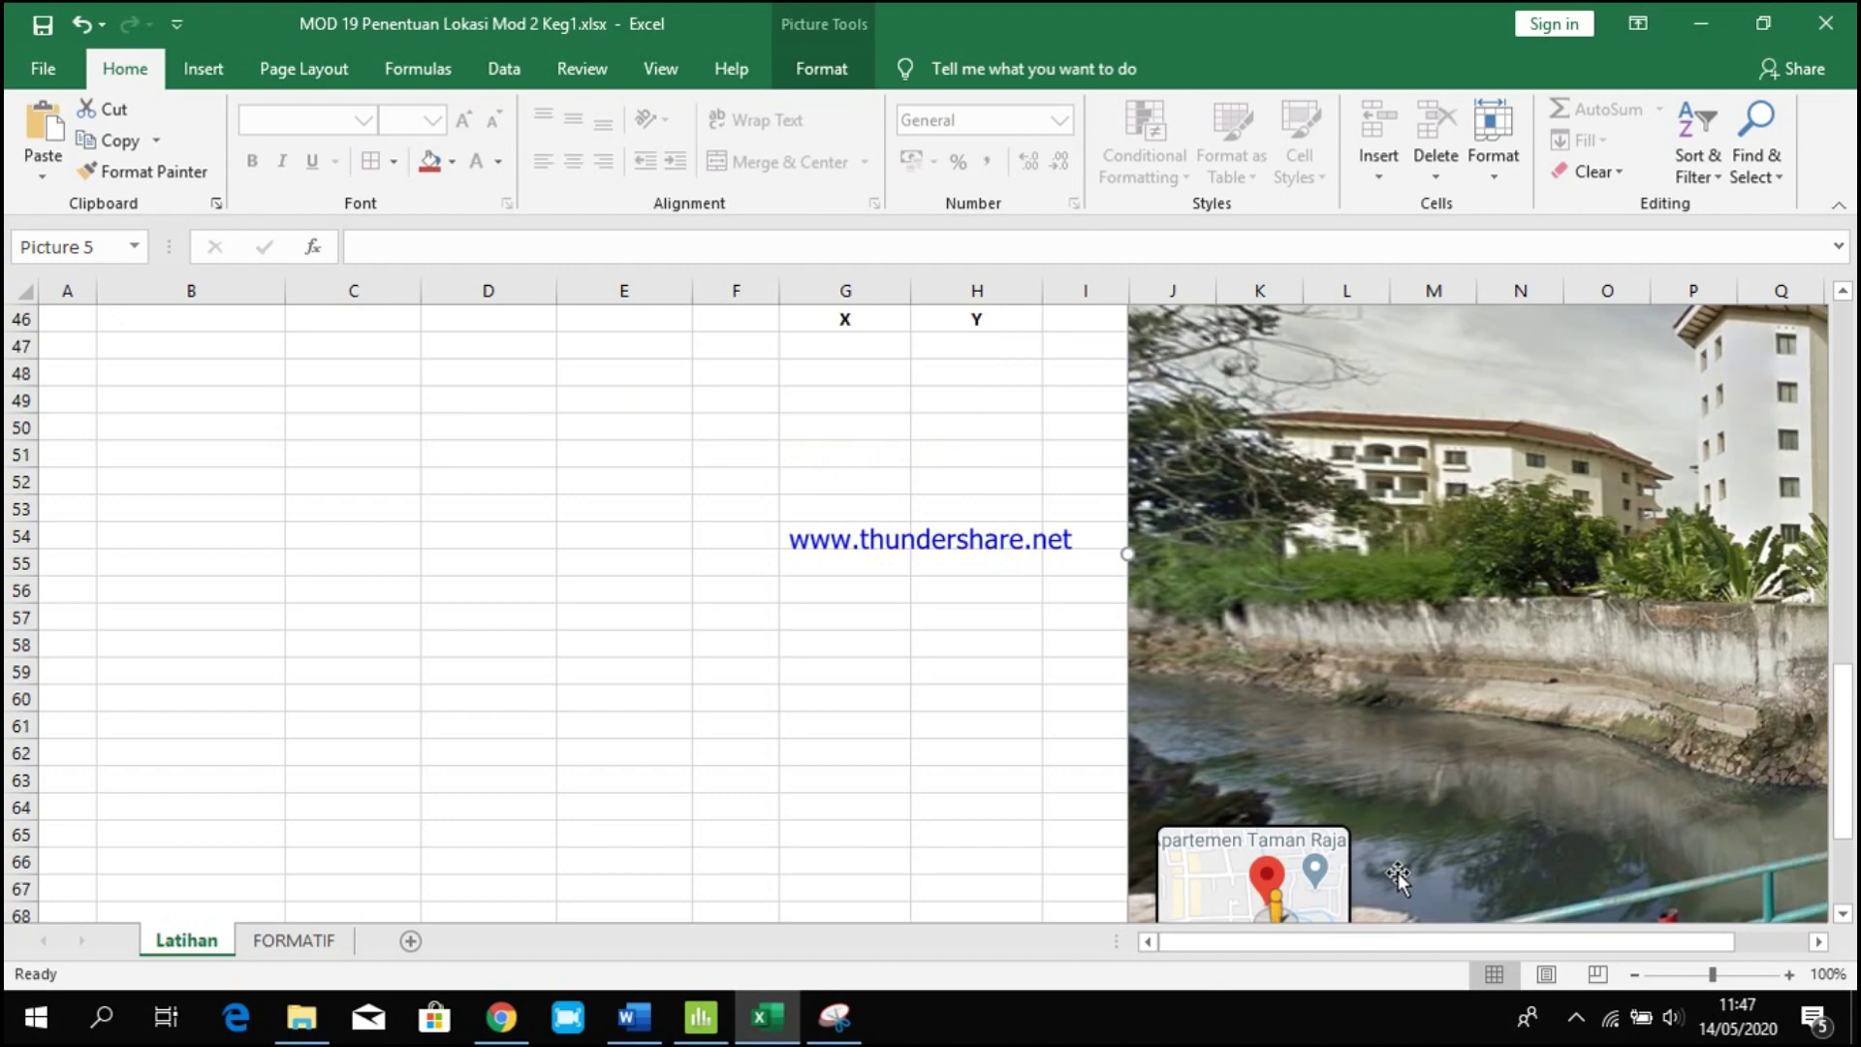
scroll(1400, 843, "down", 2, "ctrl")
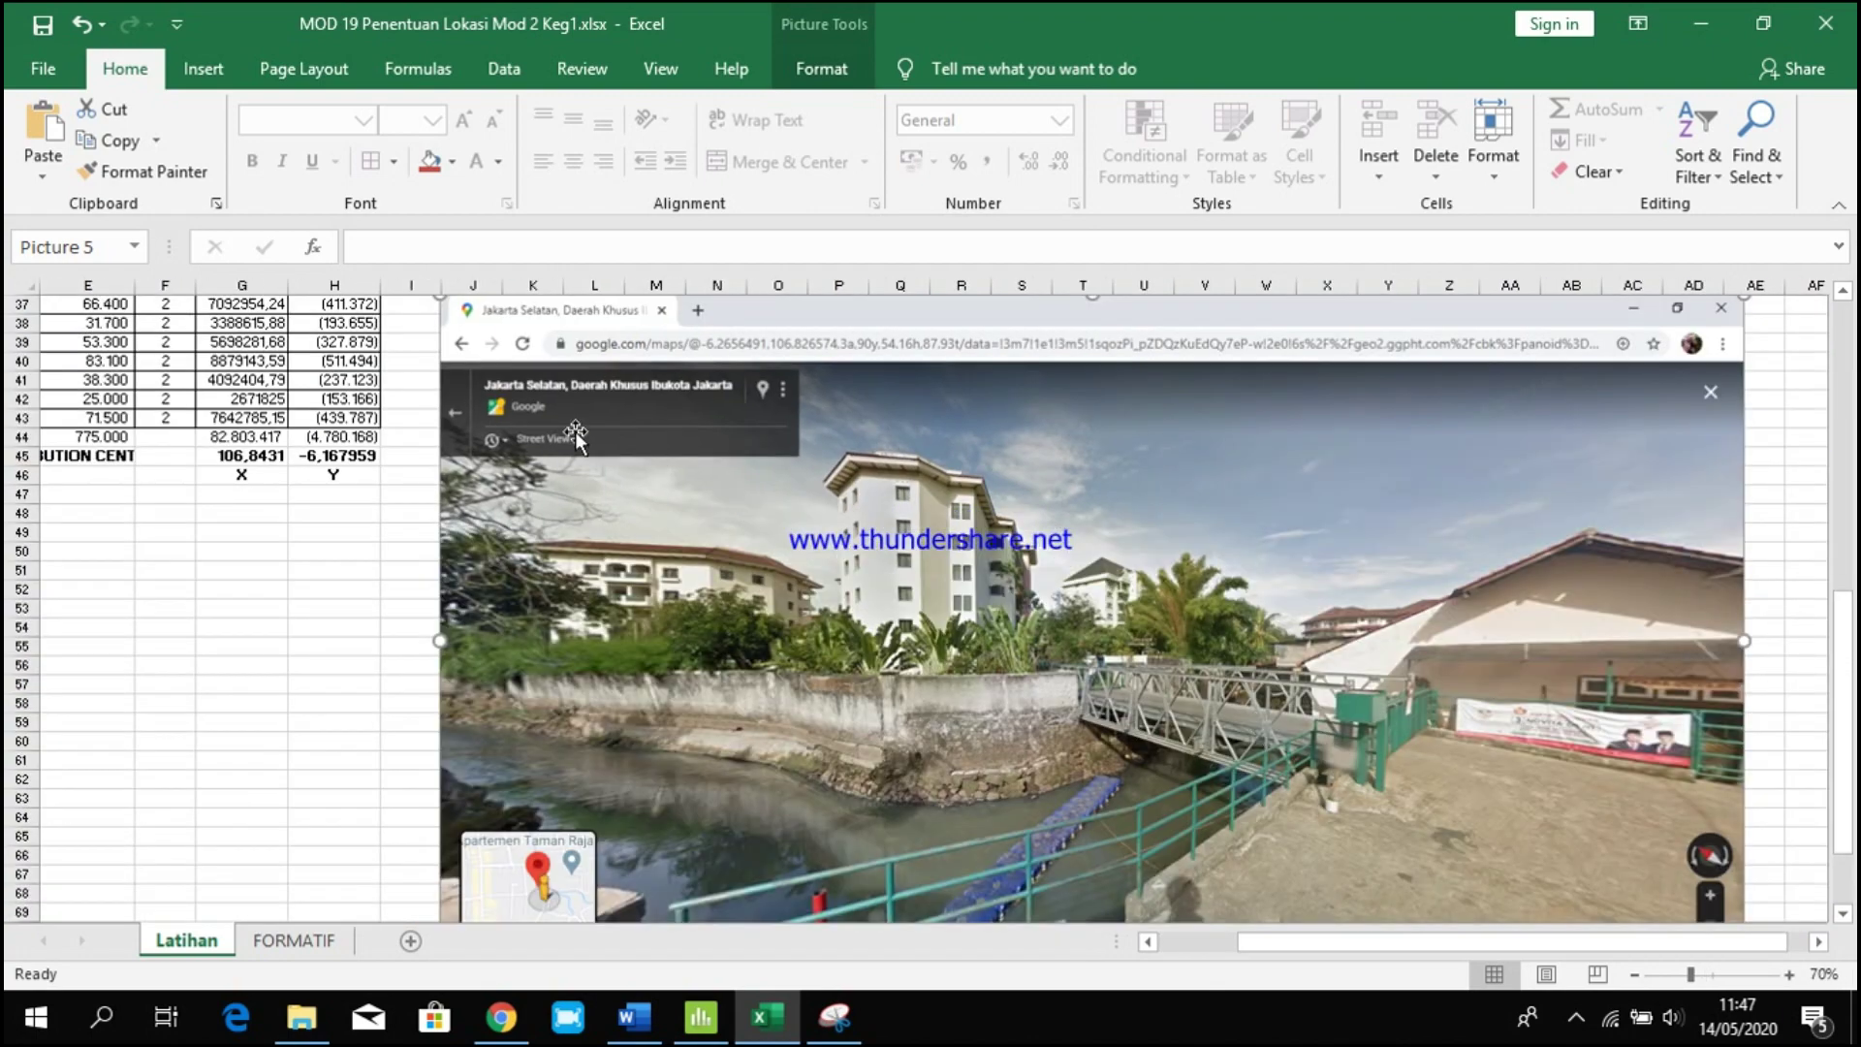
scroll(1729, 487, "up", 2)
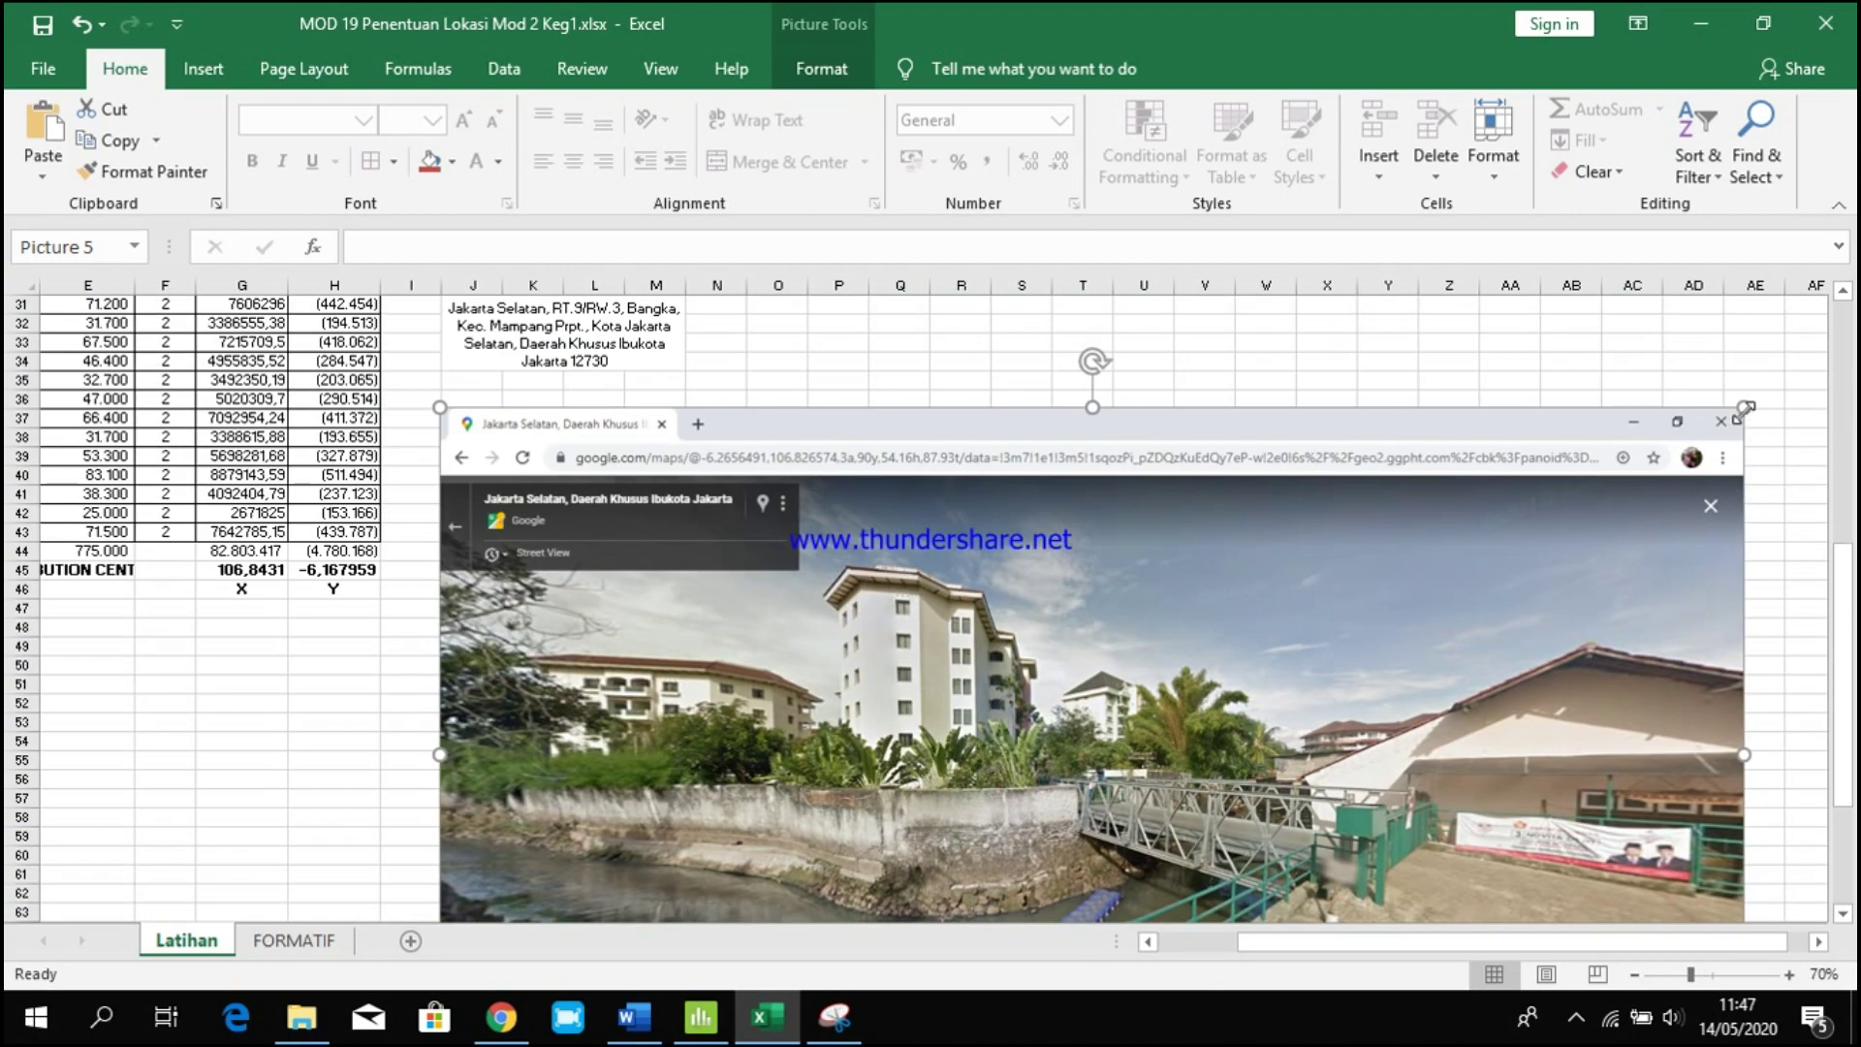
left_click_drag(1744, 408, 1363, 615)
left_click_drag(879, 642, 867, 396)
left_click(1539, 665)
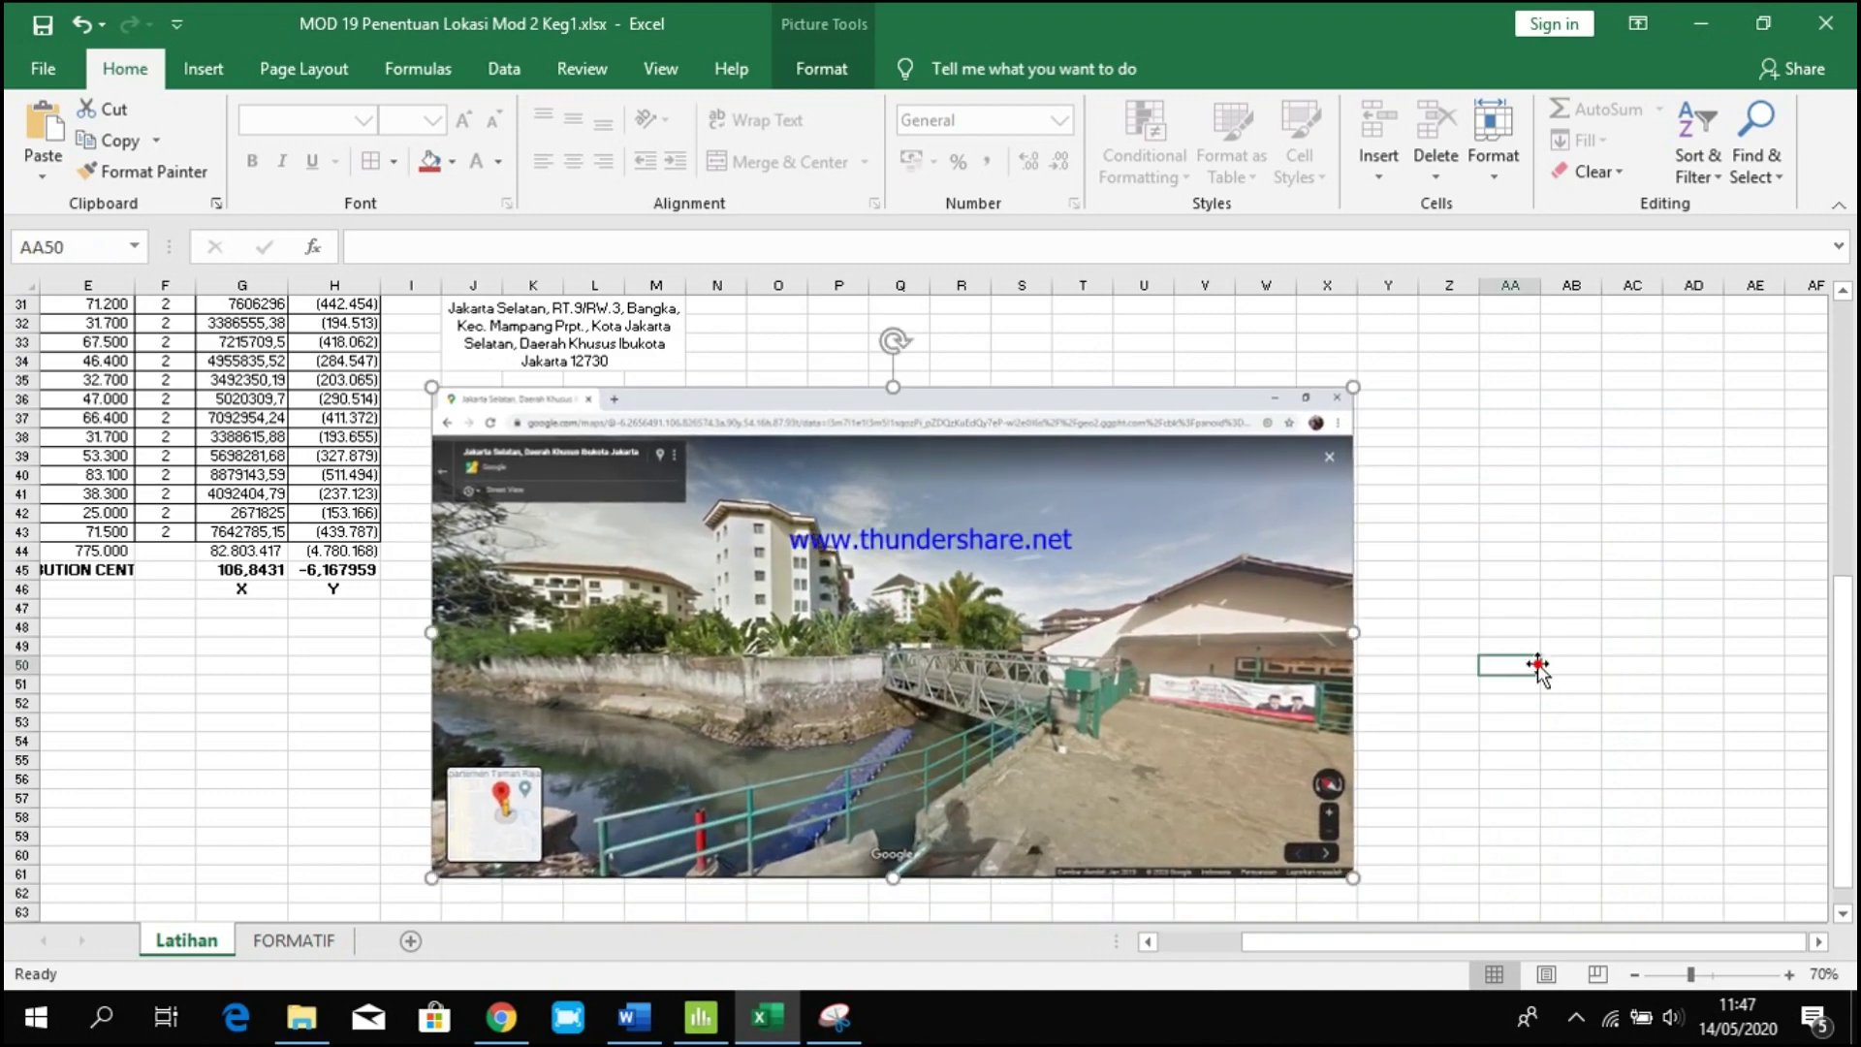
Copy the prepared Alamat Lokasi Pusat Klaster 1, Kondisi Lokasi and Kaputusan Lokasi notes and paste them below the picture from cell J65.
key("ctrl+c")
scroll(882, 819, "down", 2)
scroll(882, 819, "left", 2)
scroll(908, 808, "down", 2)
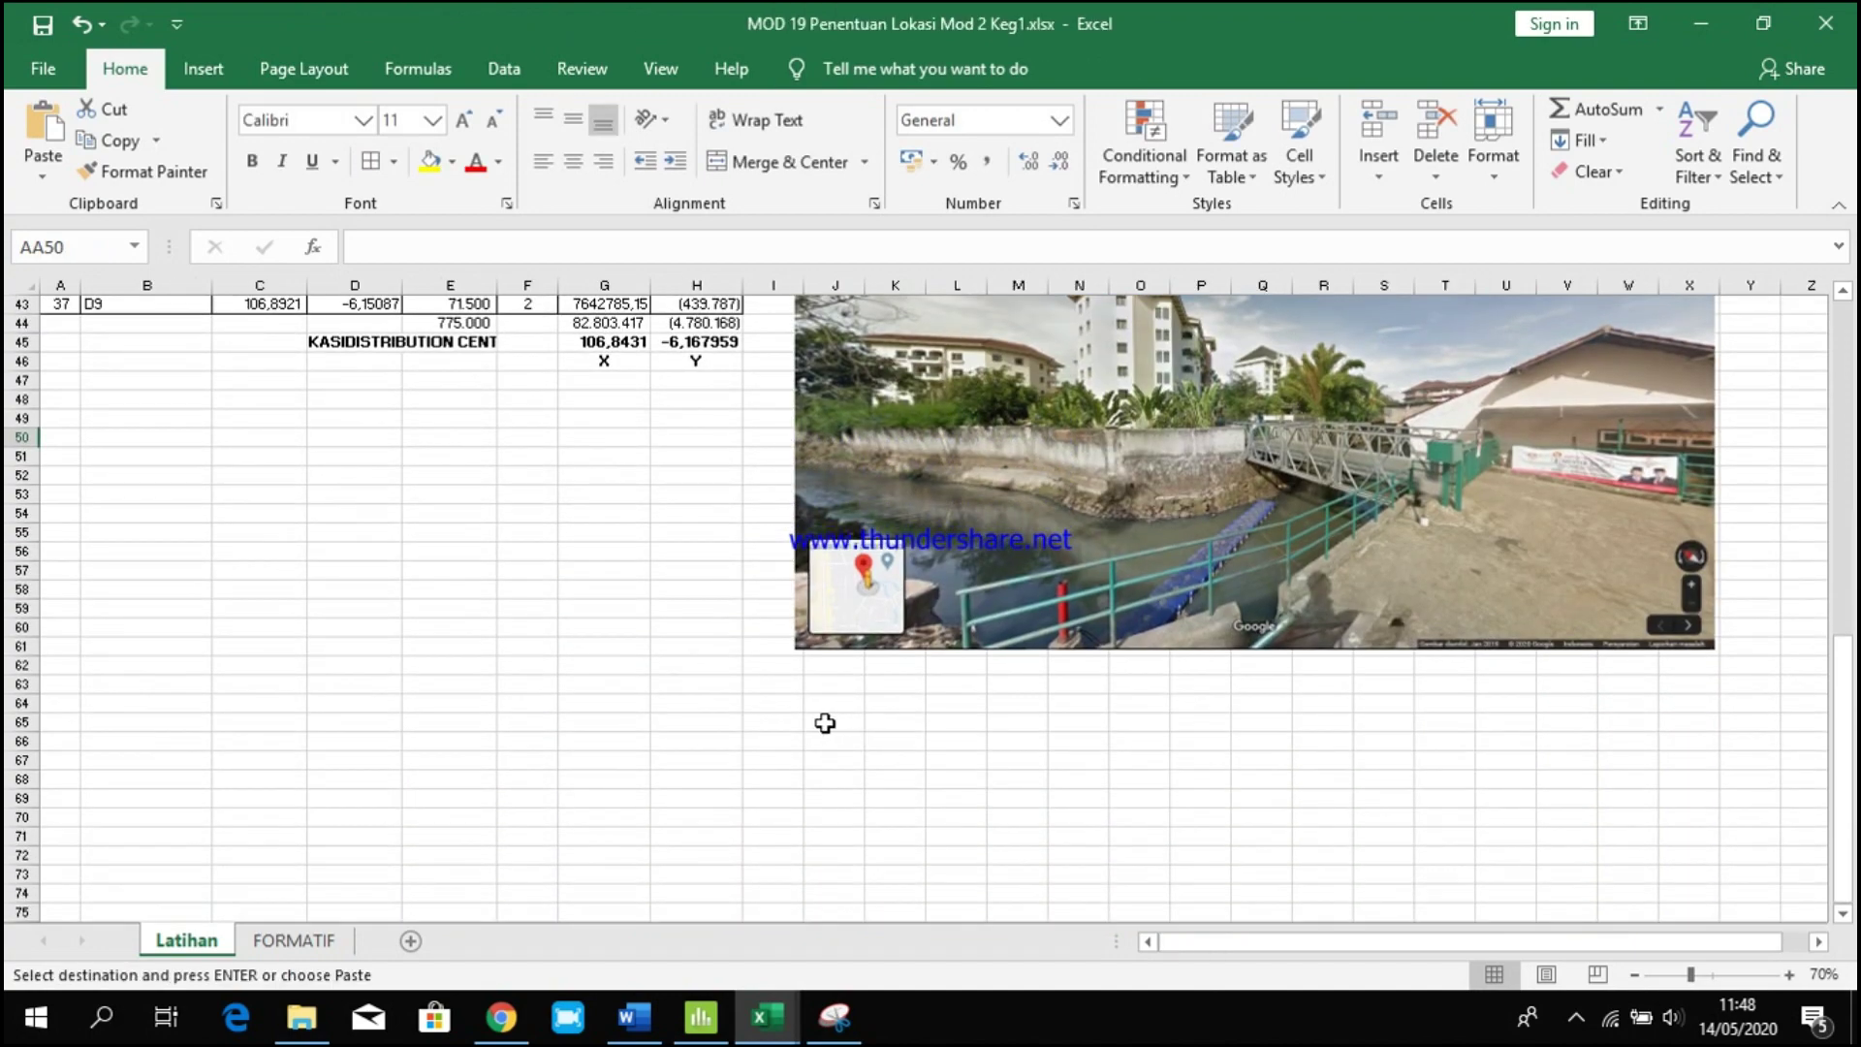
left_click(831, 723)
key("ctrl+v")
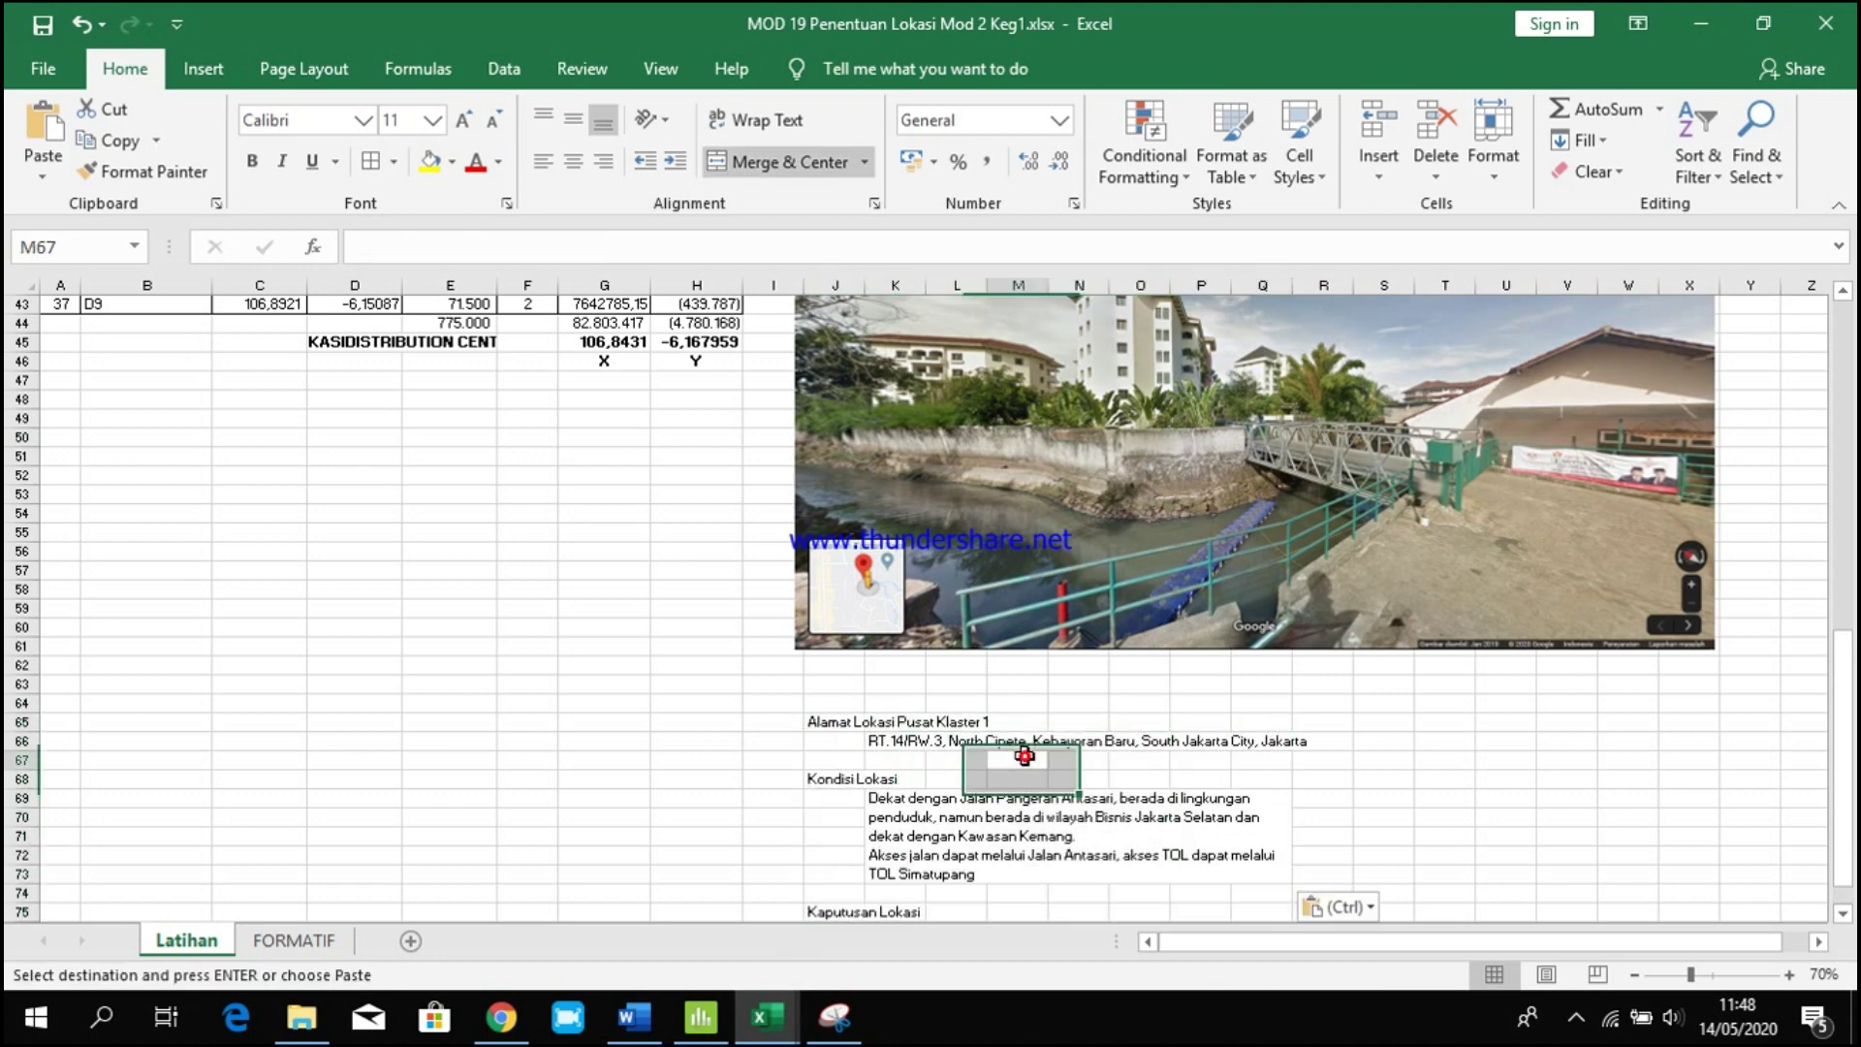
Review the pasted address, condition and decision notes, comparing their address with the one in J31.
scroll(1039, 796, "down", 2)
left_click(899, 628)
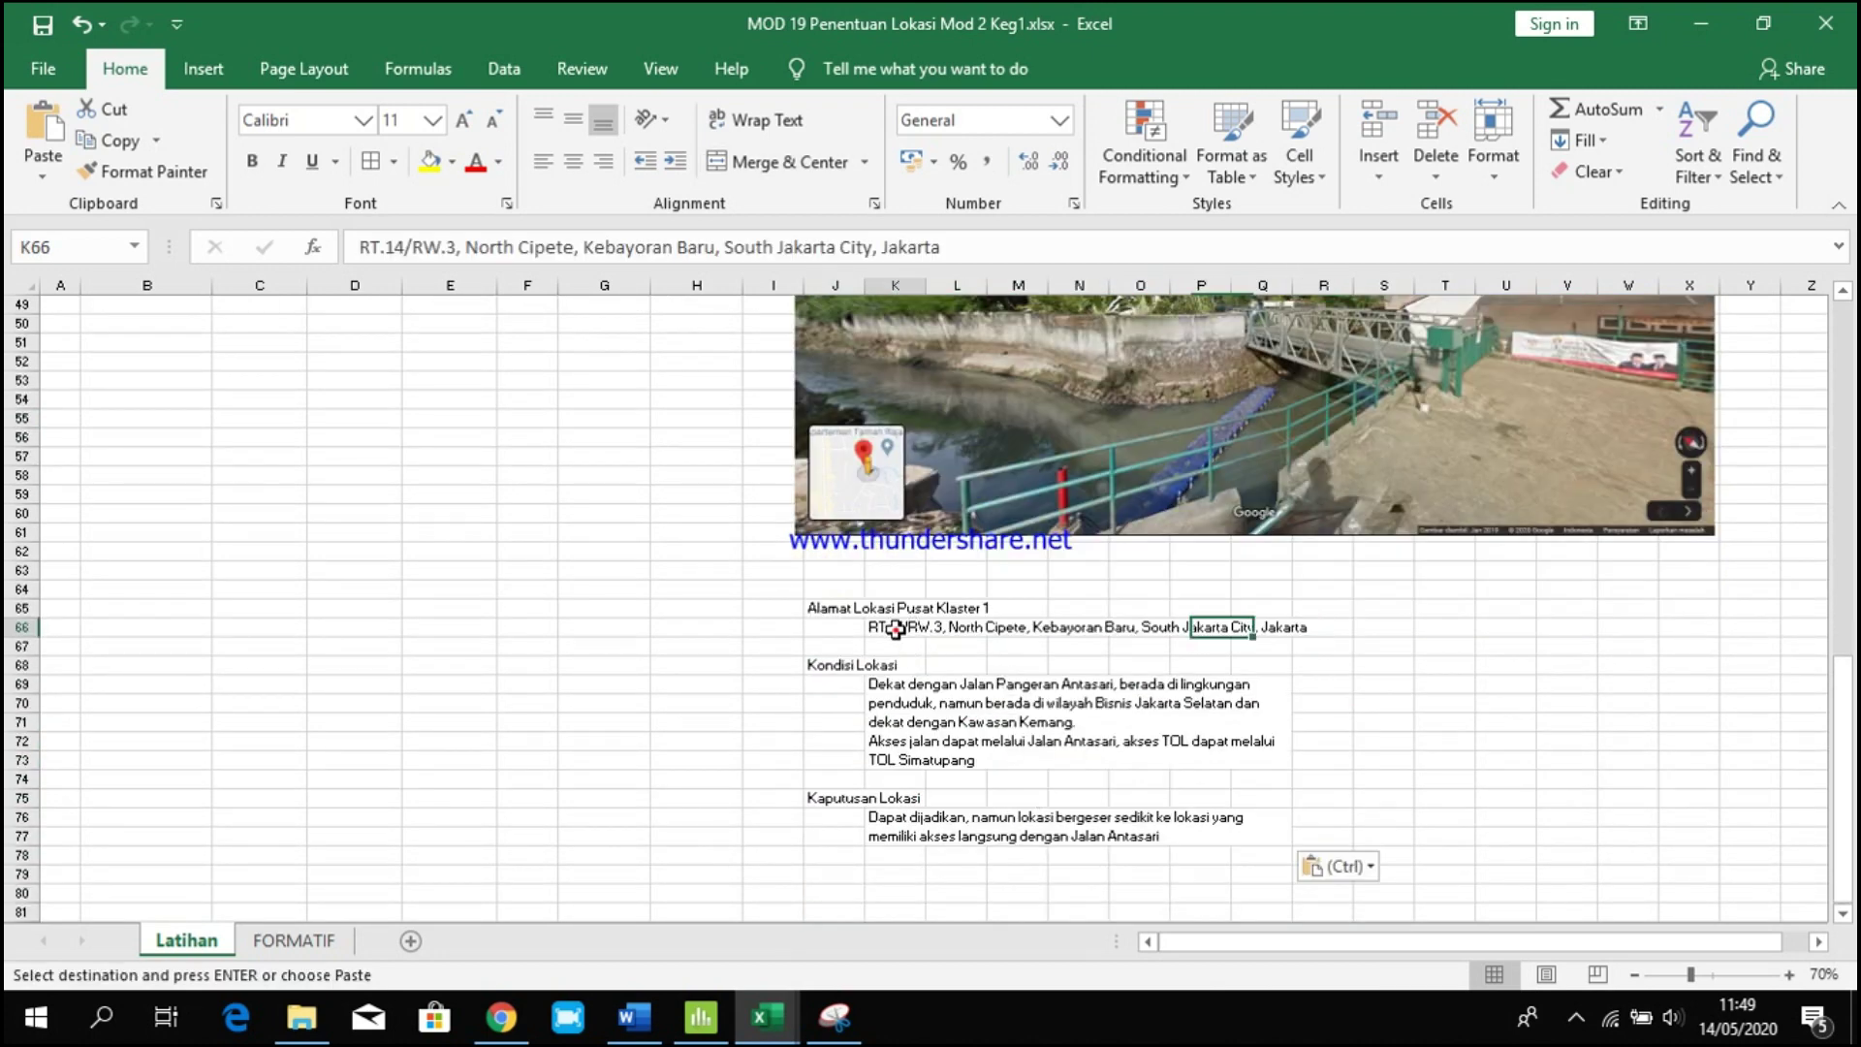
left_click(1201, 630)
left_click(1279, 635)
scroll(1265, 669, "up", 7)
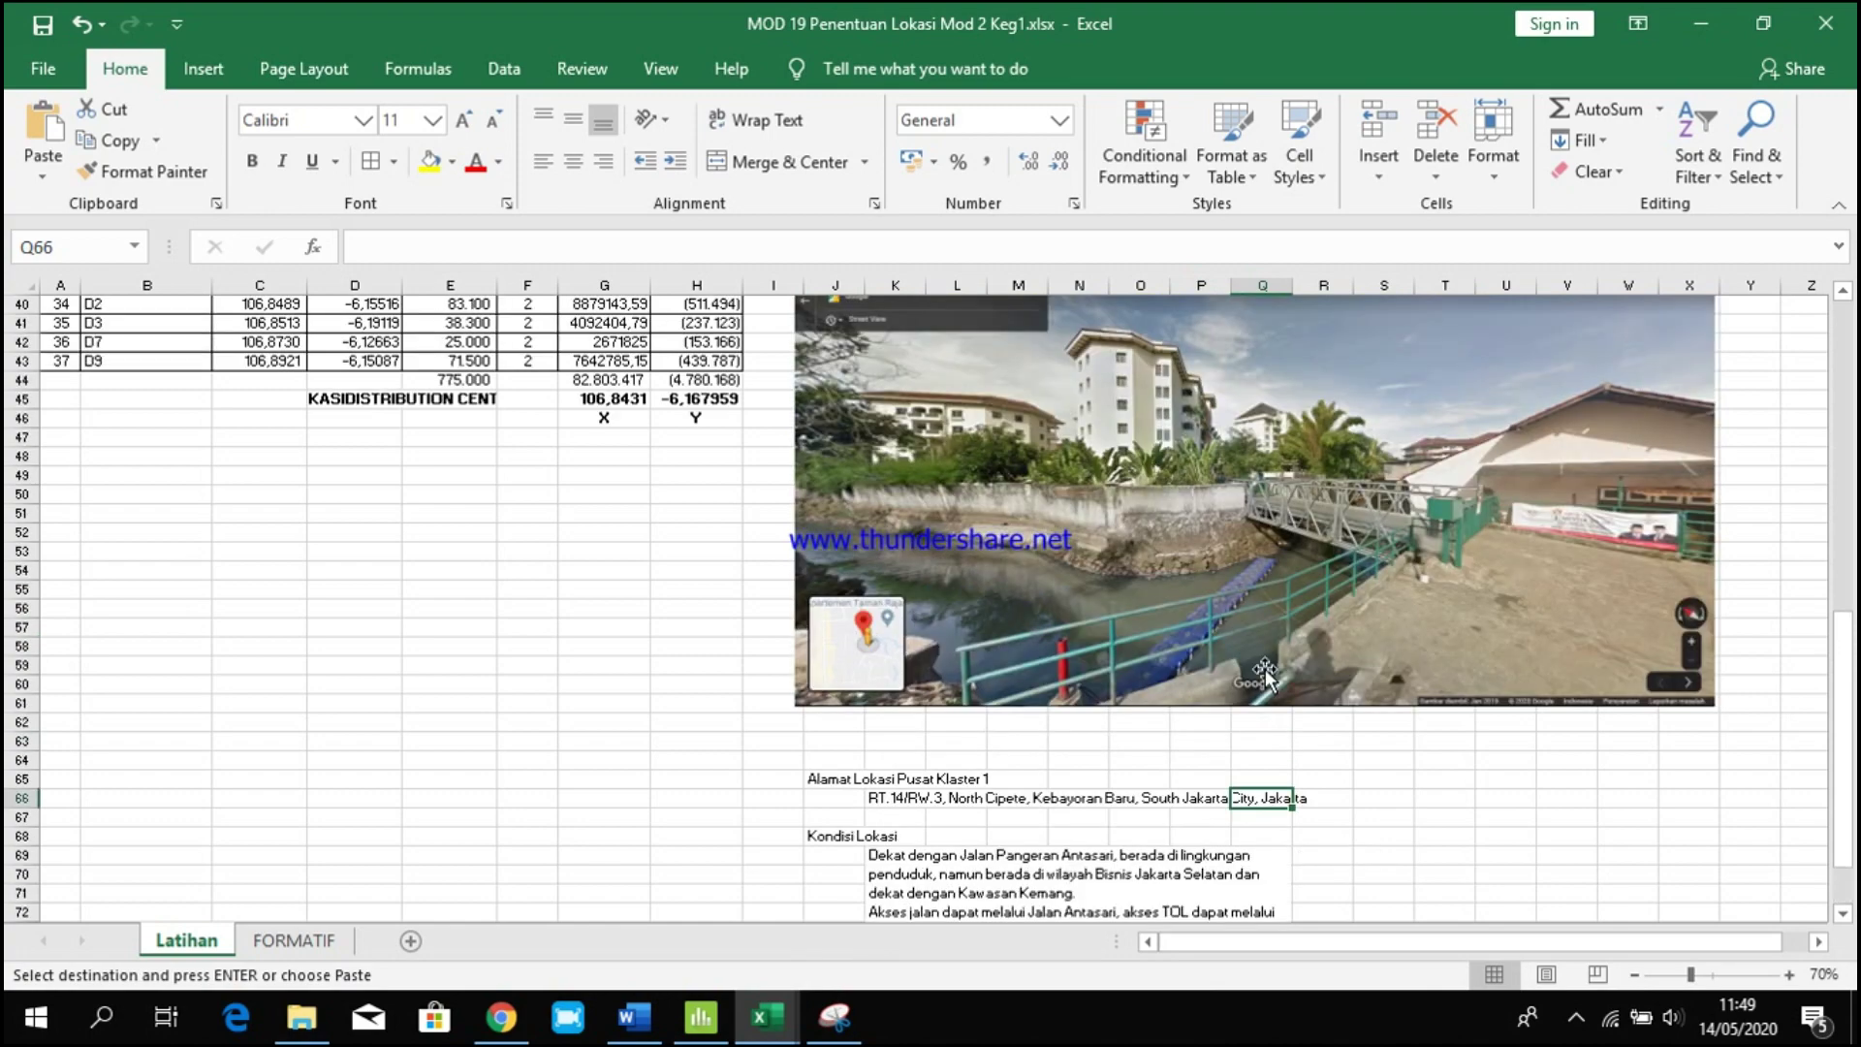
left_click(911, 405)
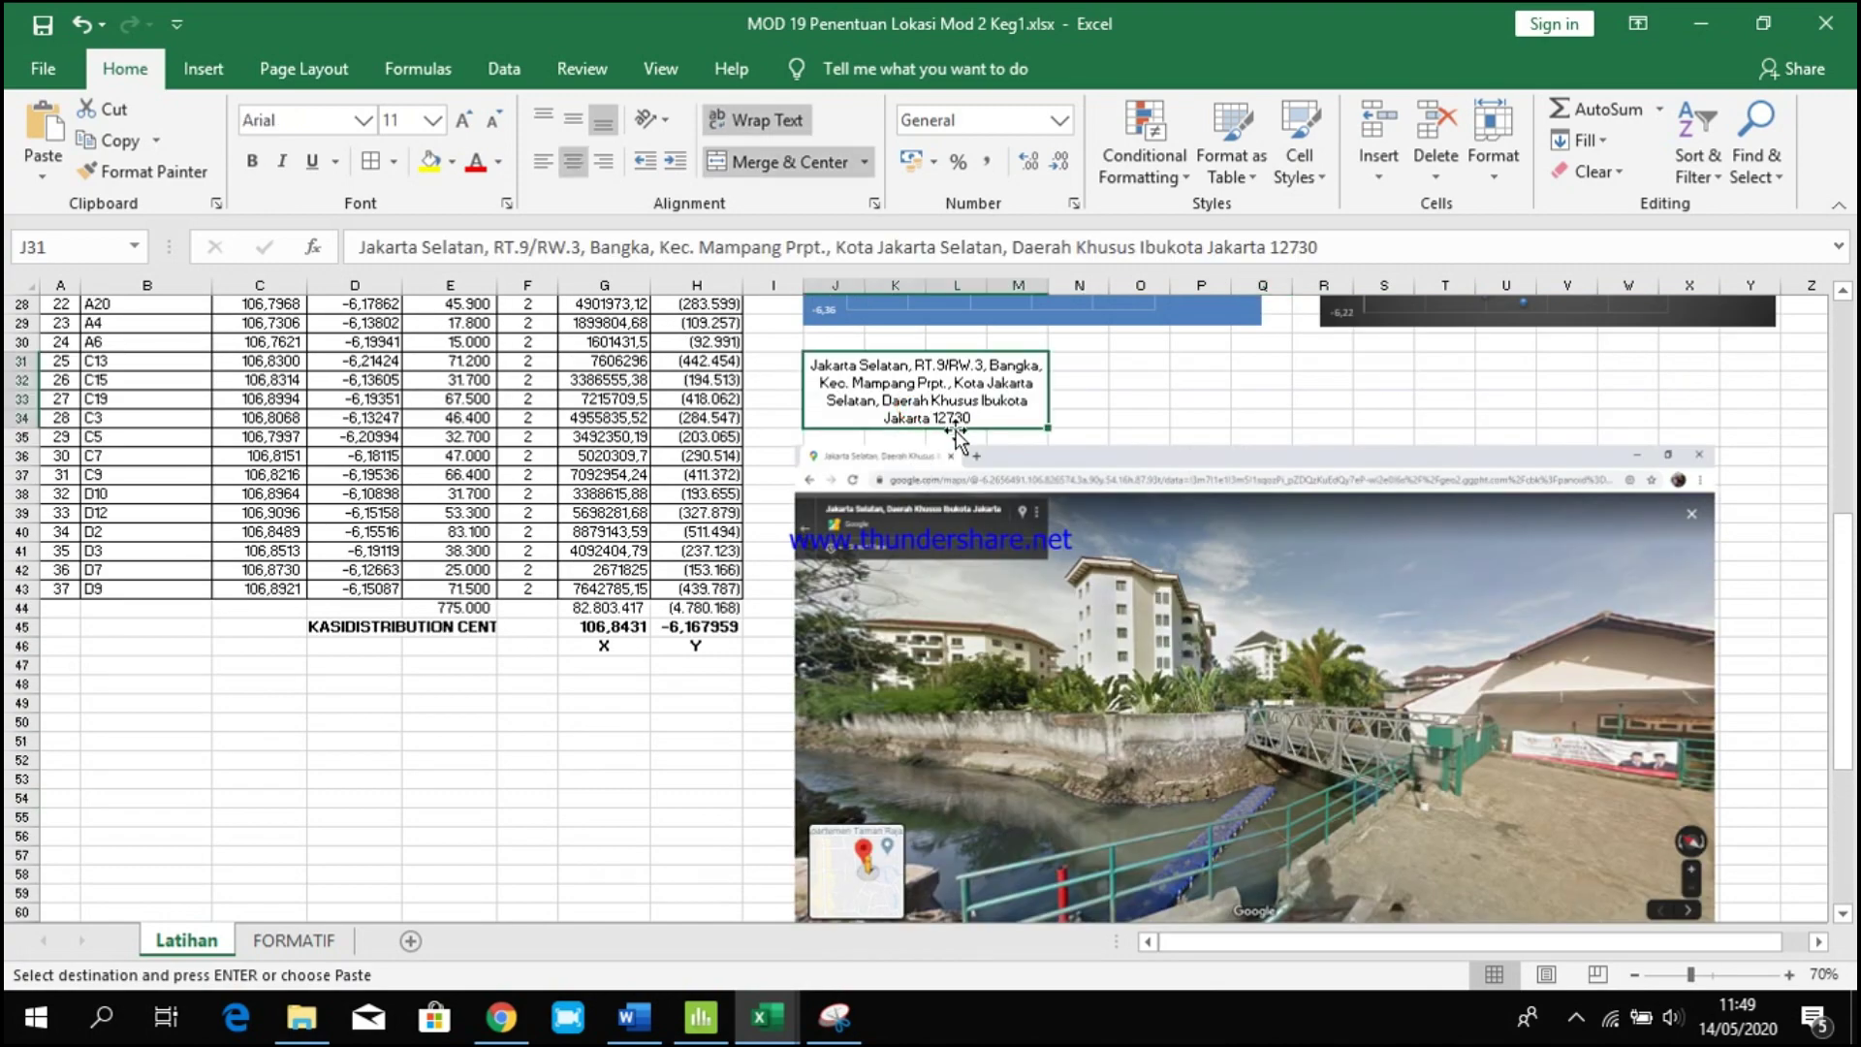
scroll(1066, 610, "down", 8)
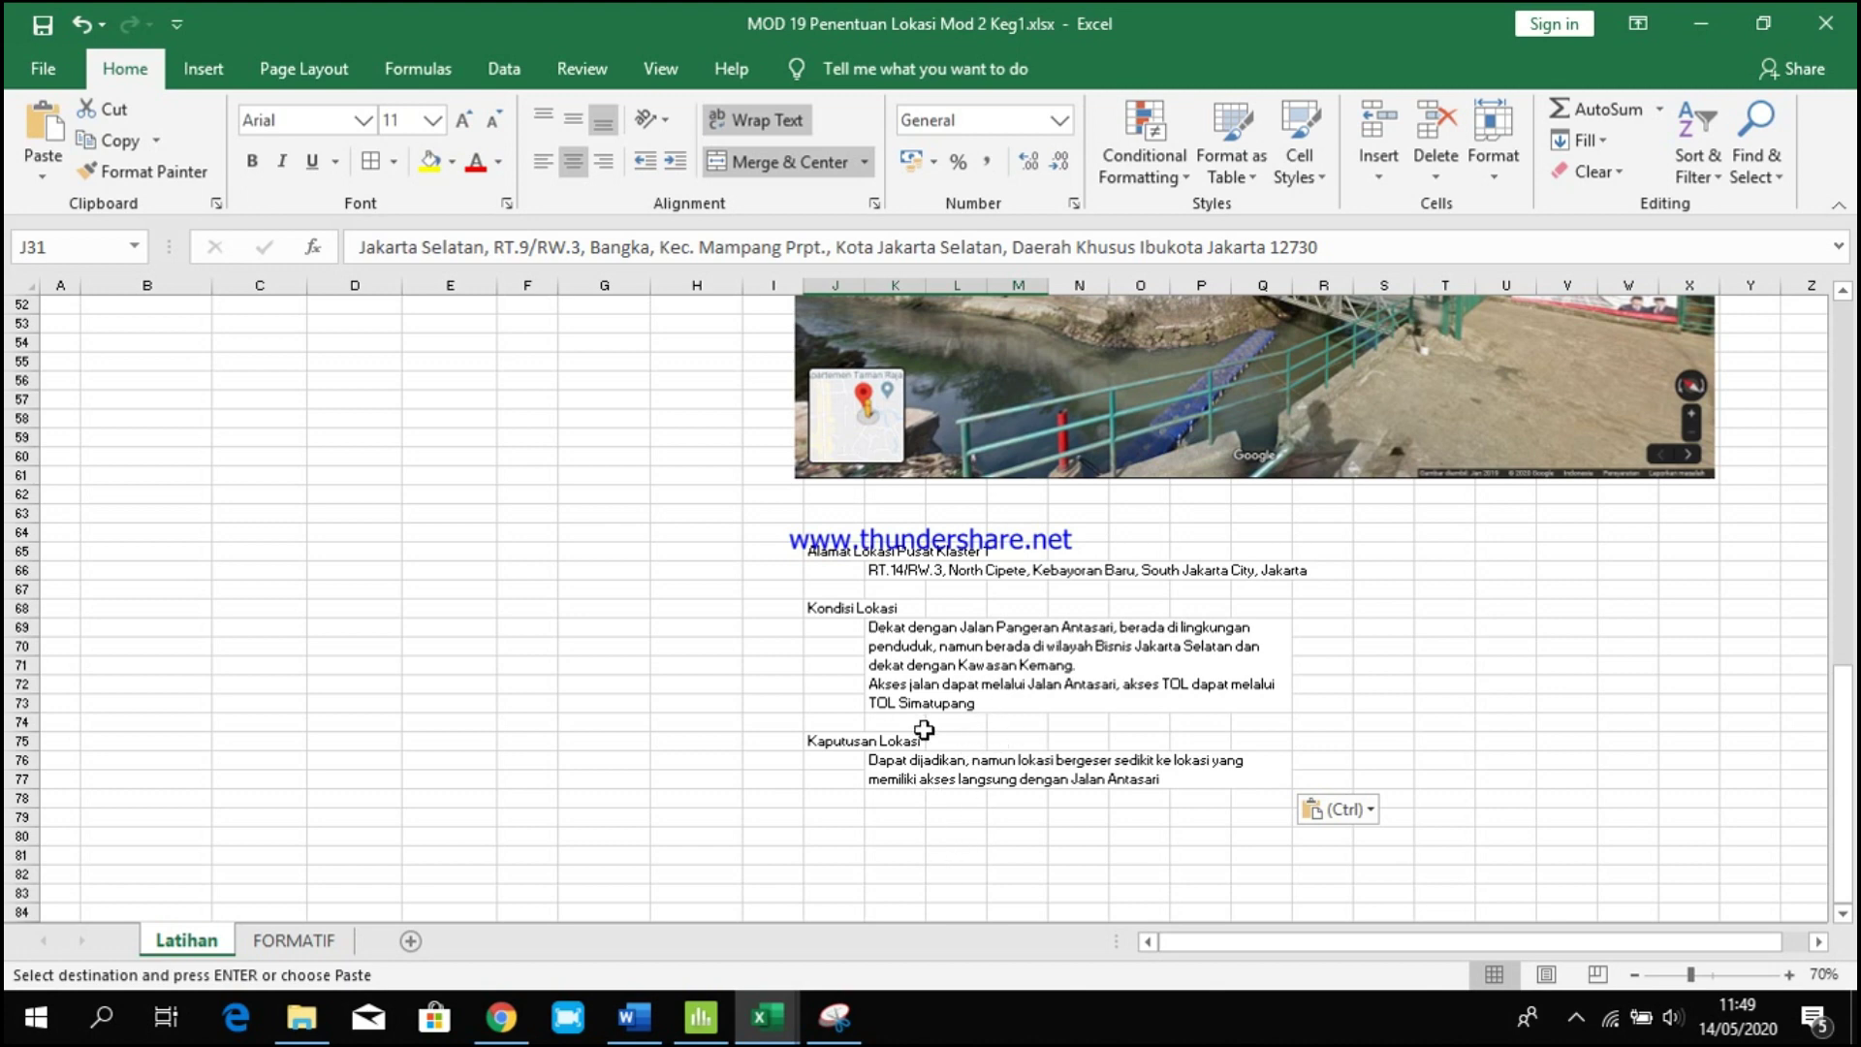
scroll(942, 738, "down", 1)
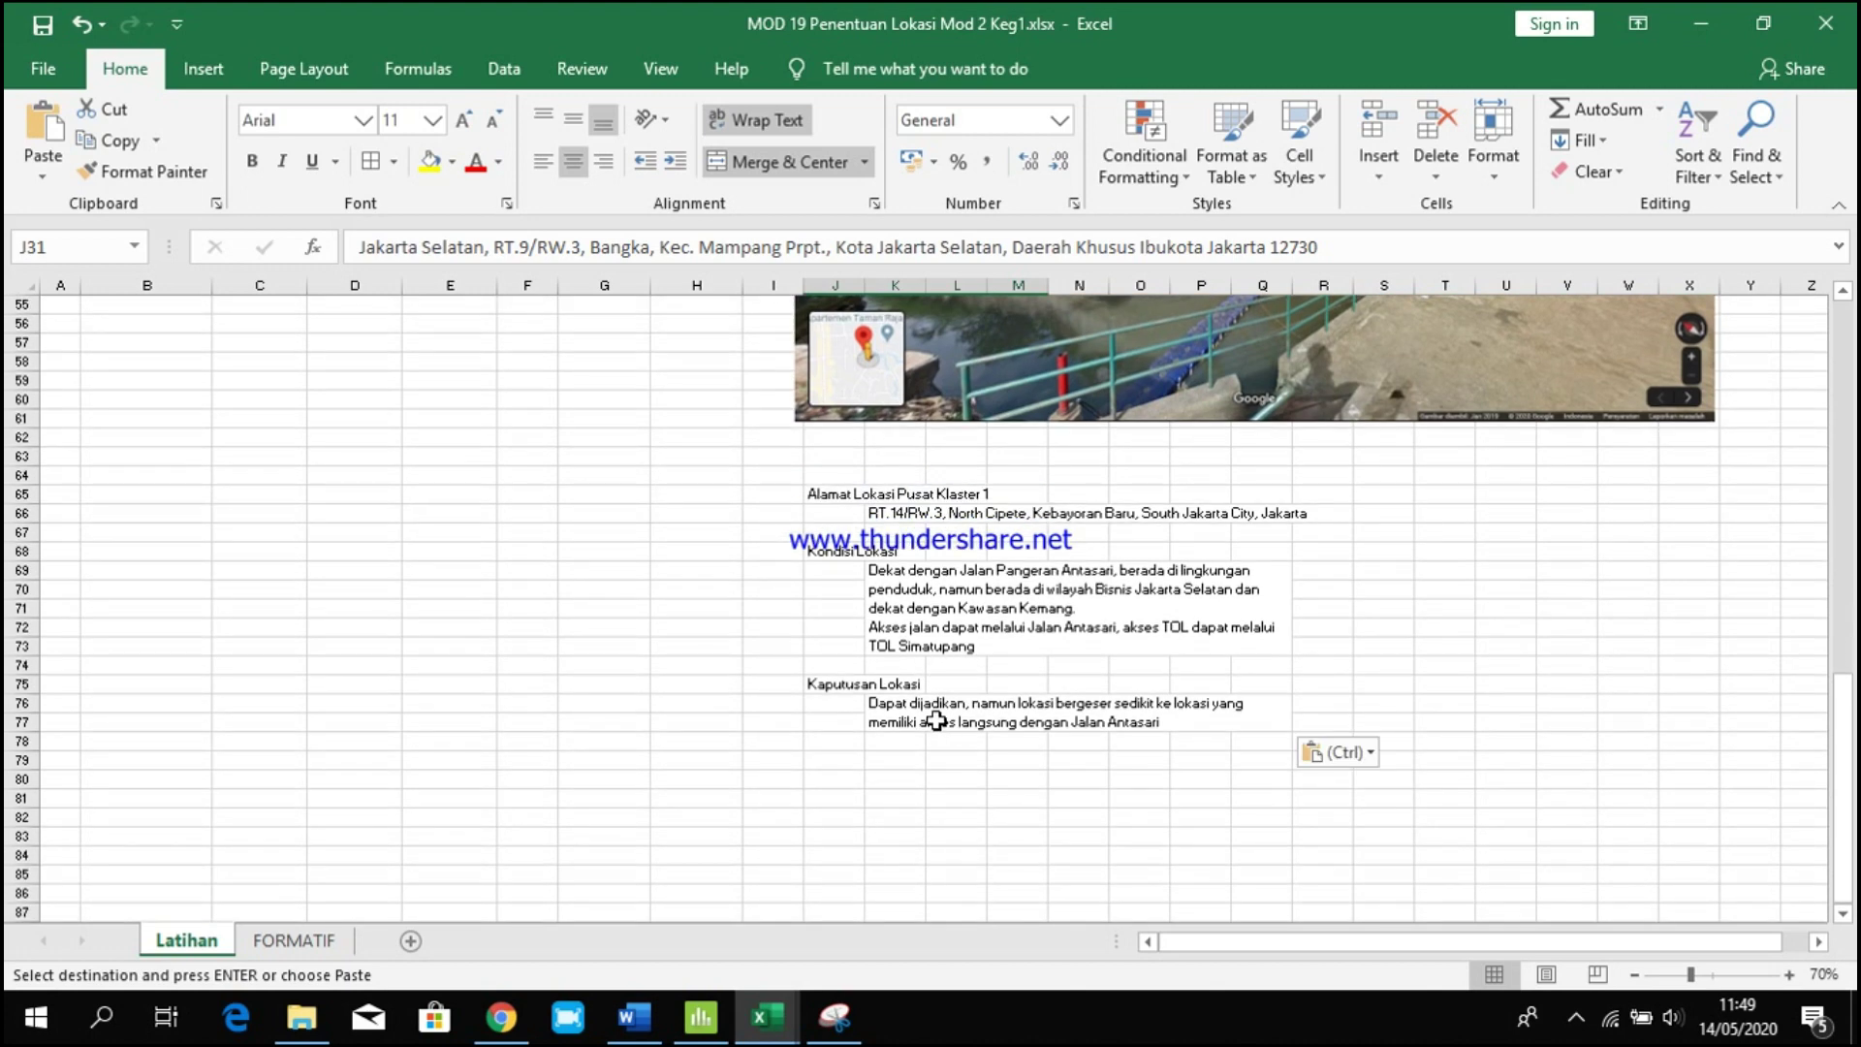
left_click(977, 719)
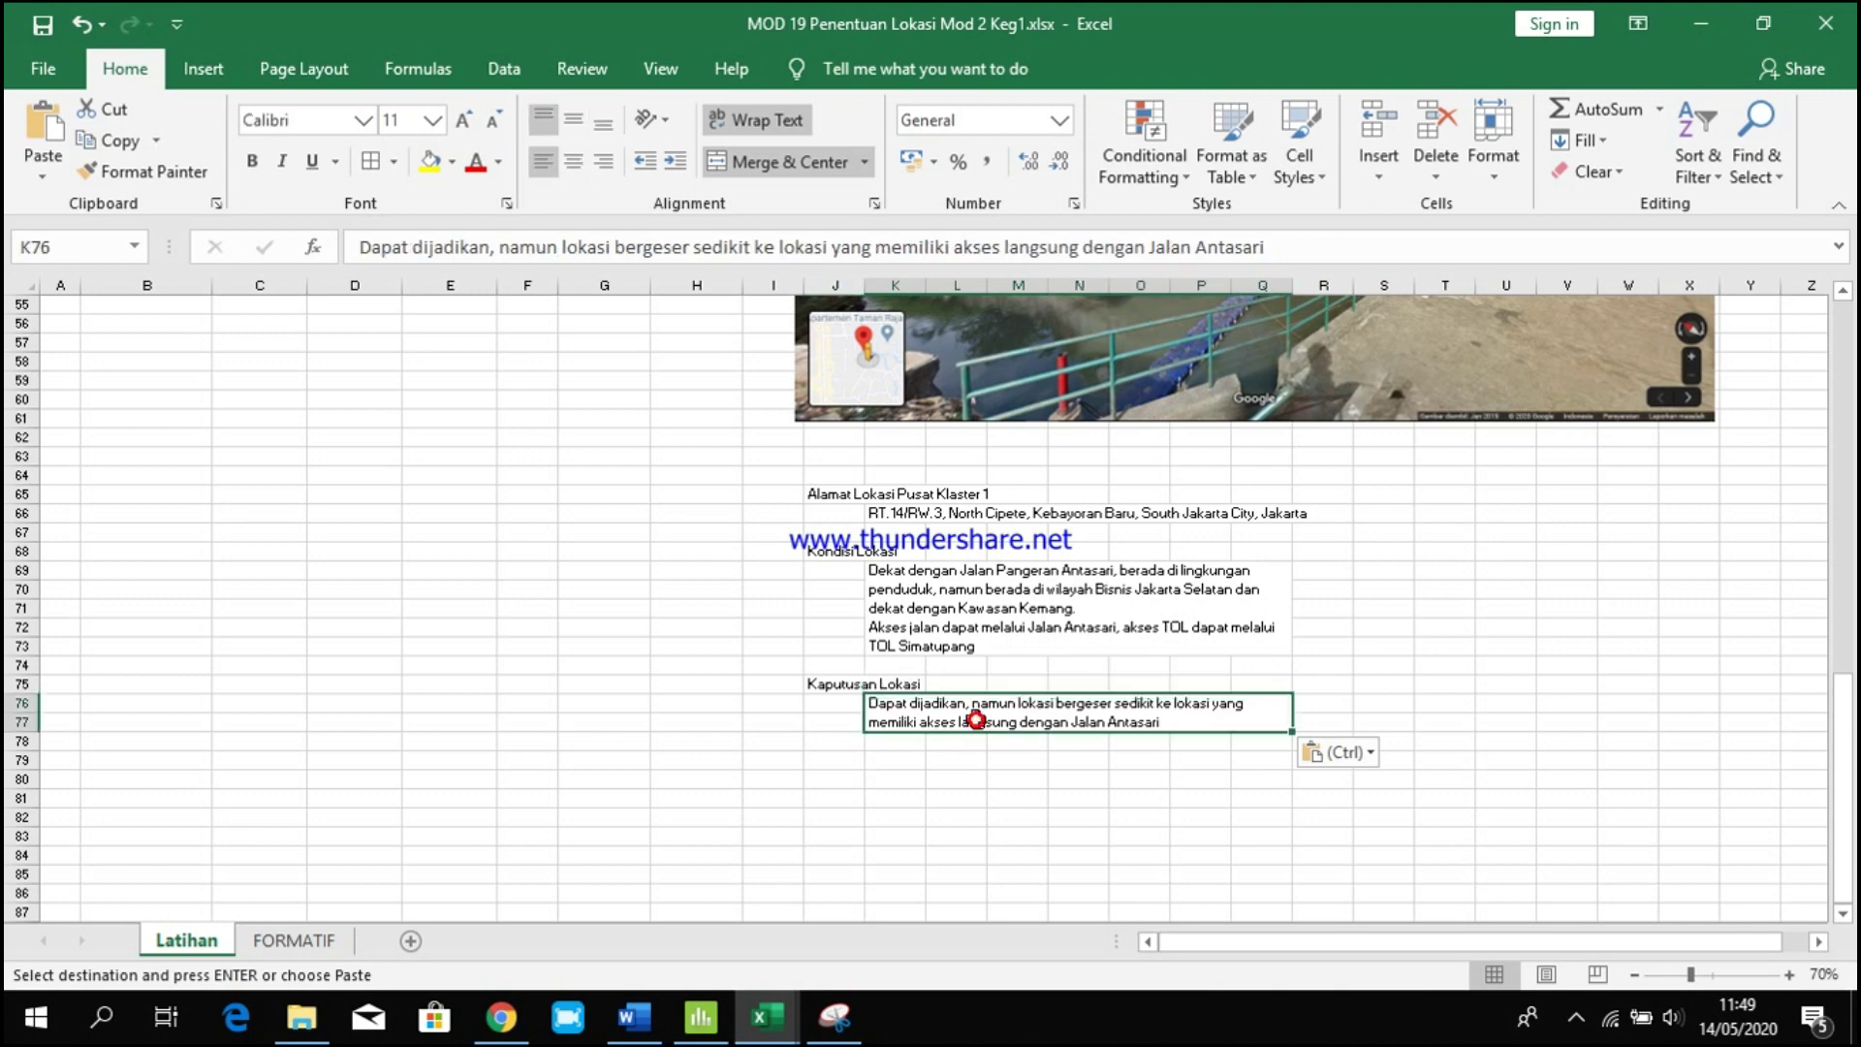
scroll(1188, 772, "up", 1)
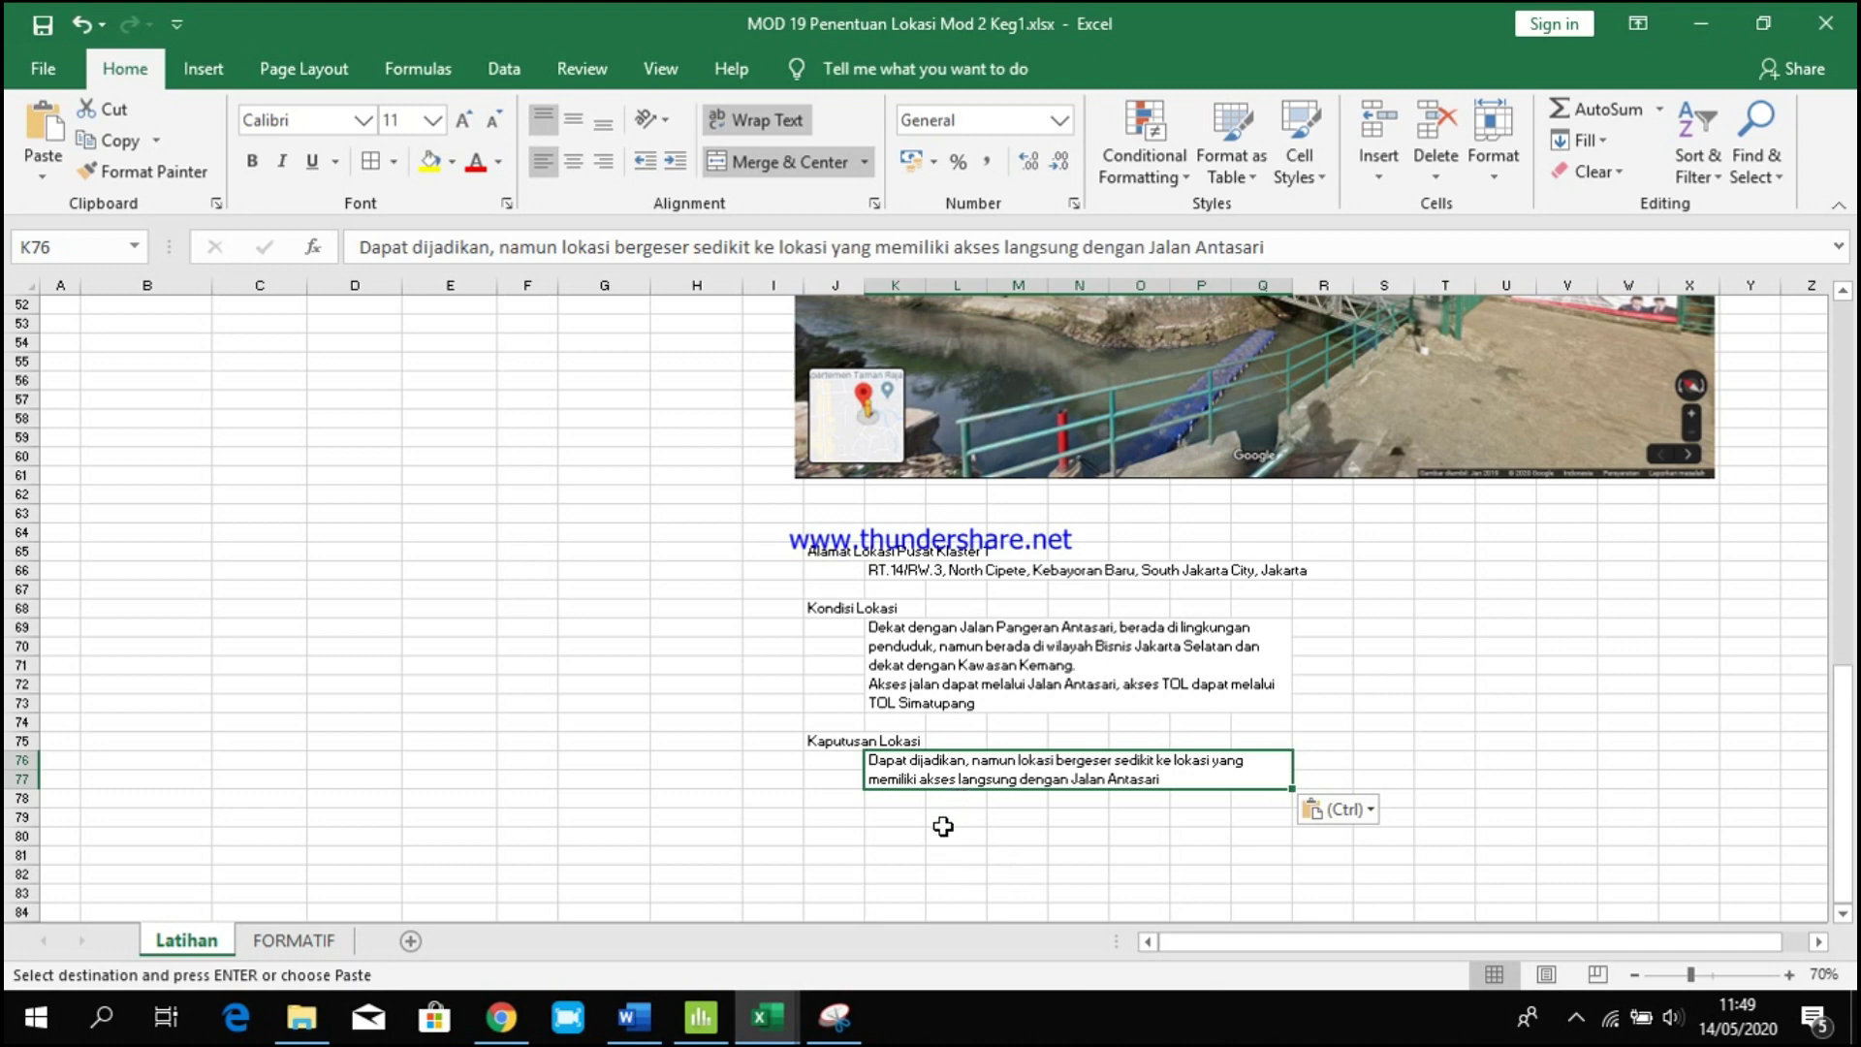
Review the retailer tables, distribution centre coordinates and both cluster charts on the Latihan sheet.
left_click(945, 698)
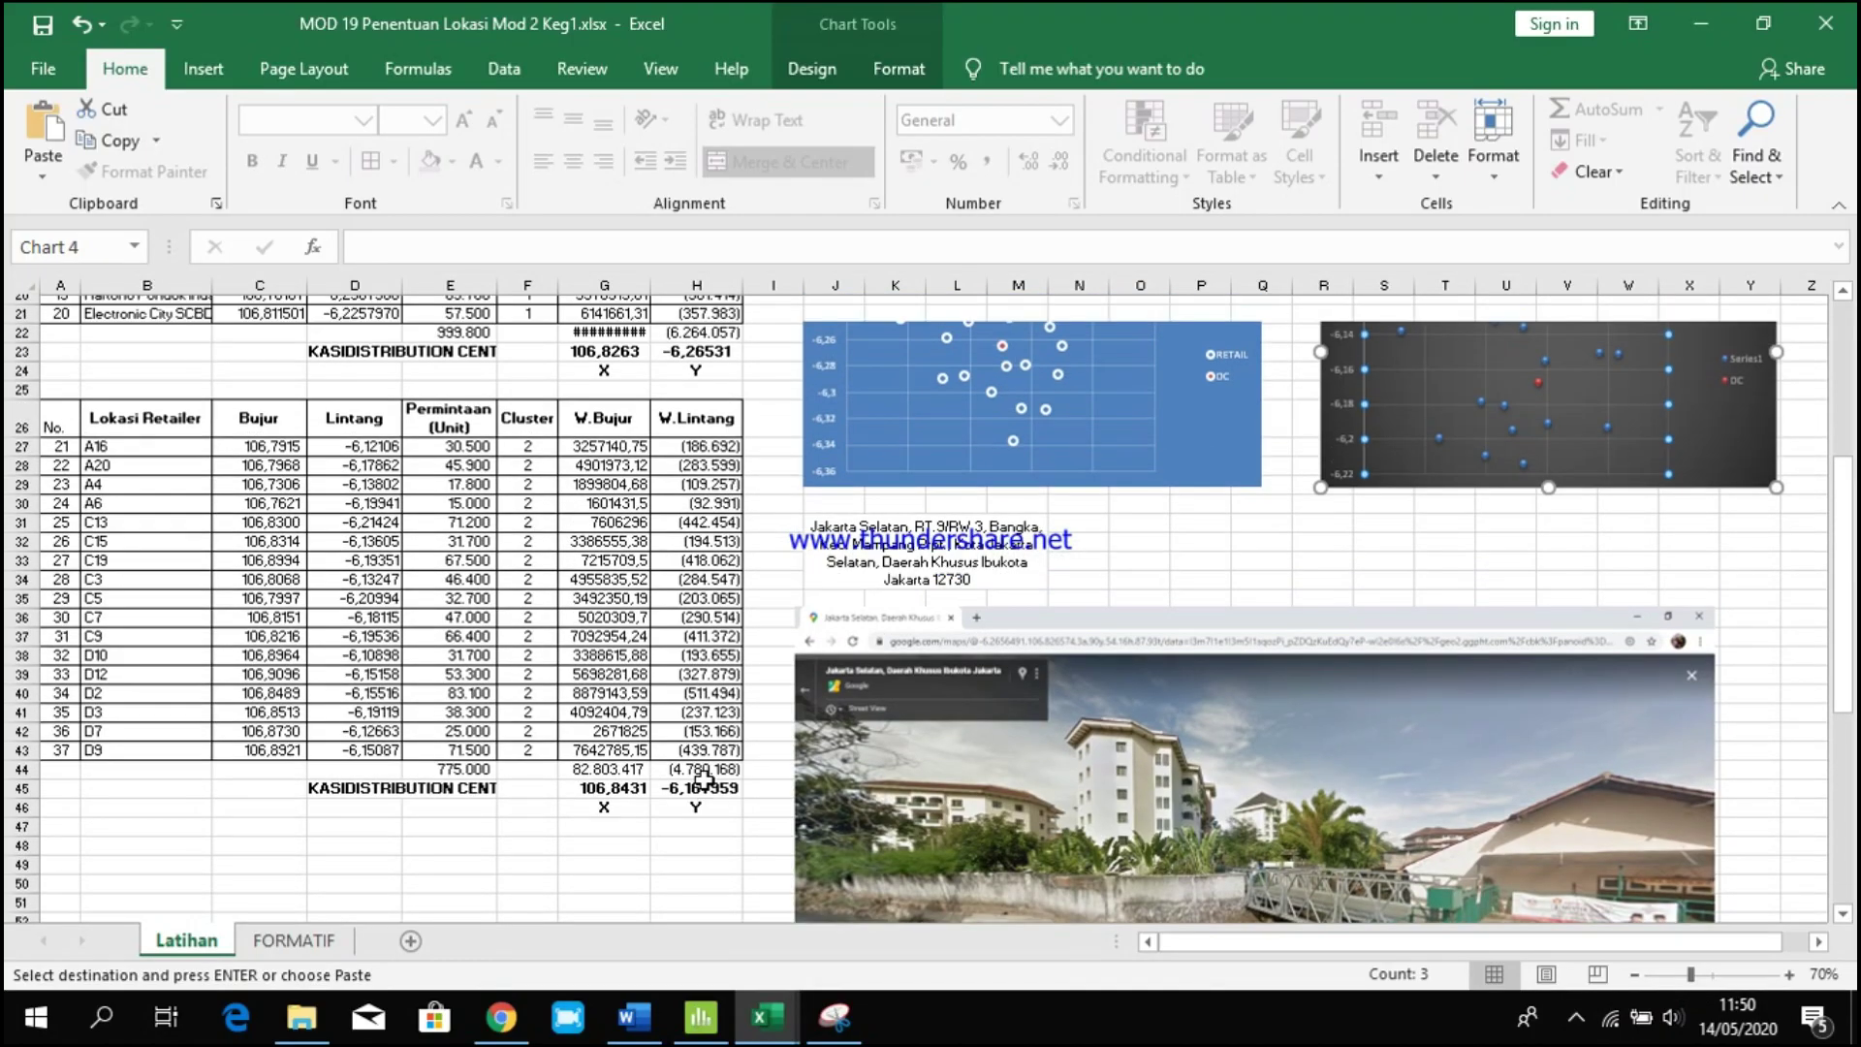
scroll(738, 799, "up", 5)
scroll(761, 787, "down", 2)
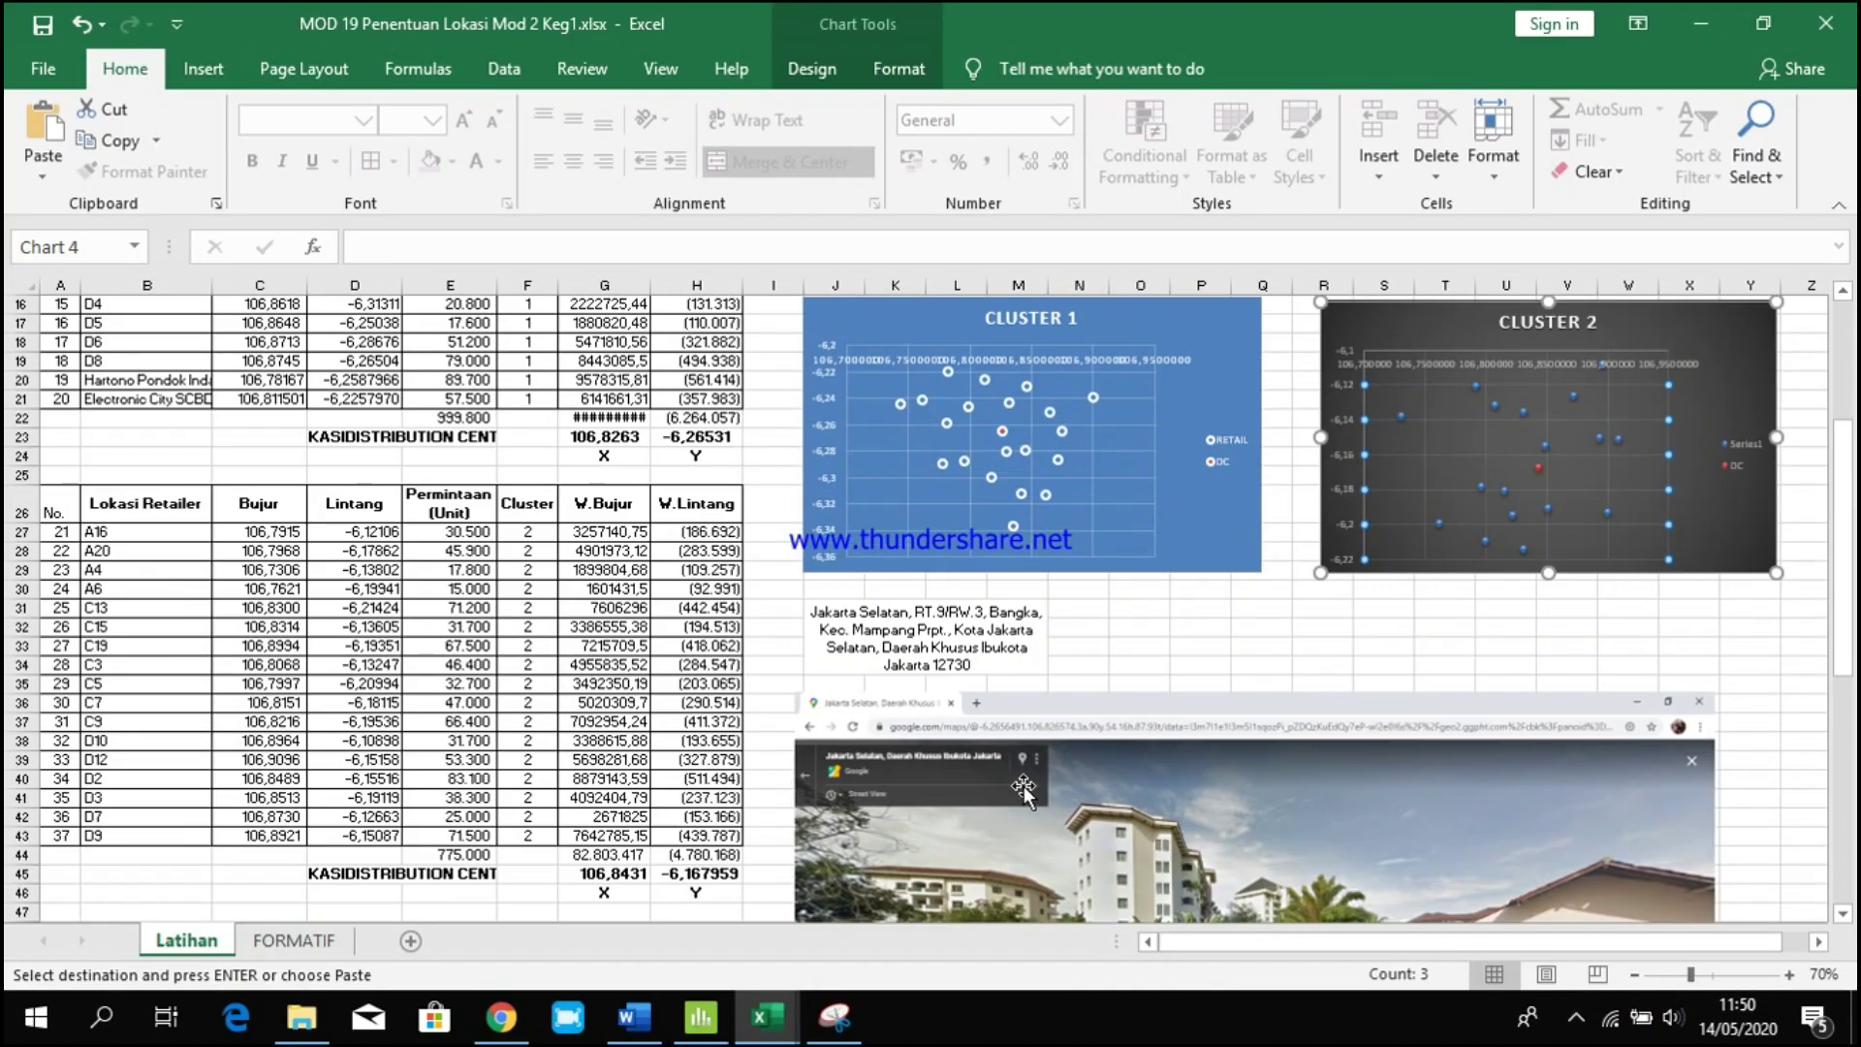
scroll(1056, 785, "up", 4)
scroll(1077, 775, "up", 2)
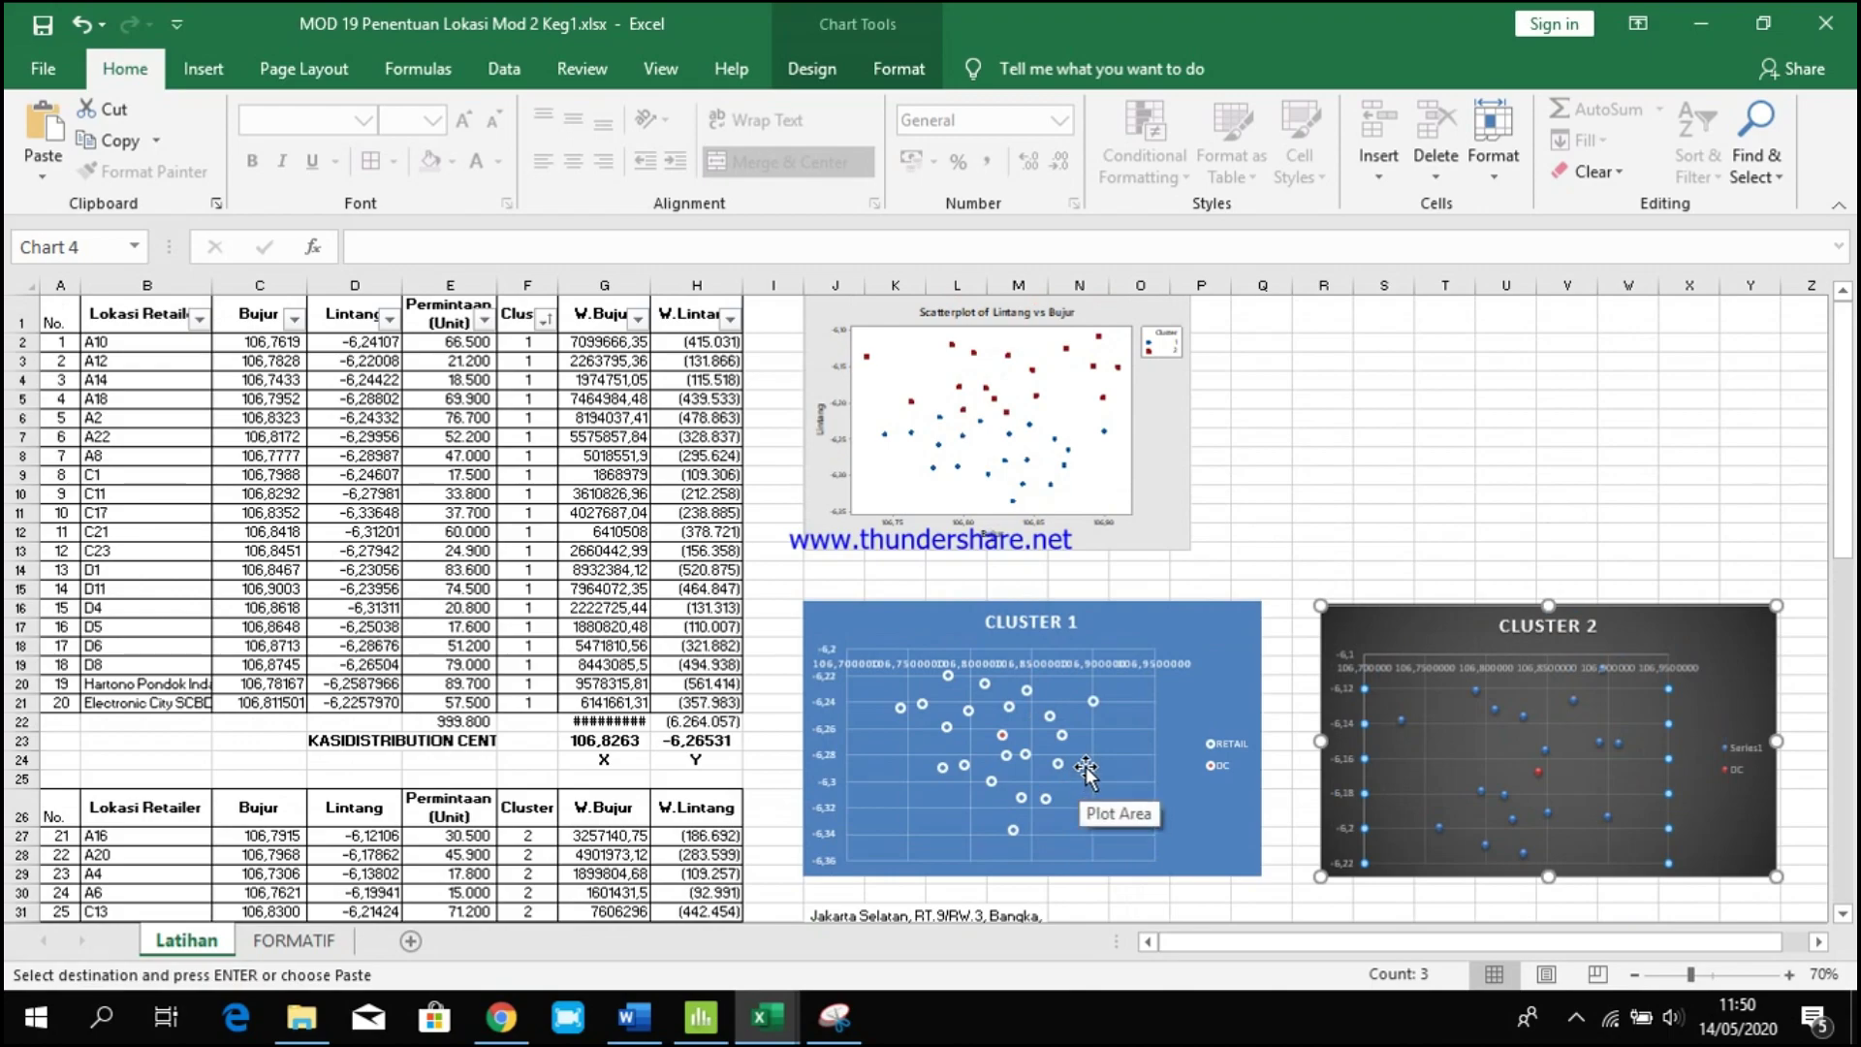
scroll(1536, 712, "down", 3)
scroll(1536, 713, "down", 1)
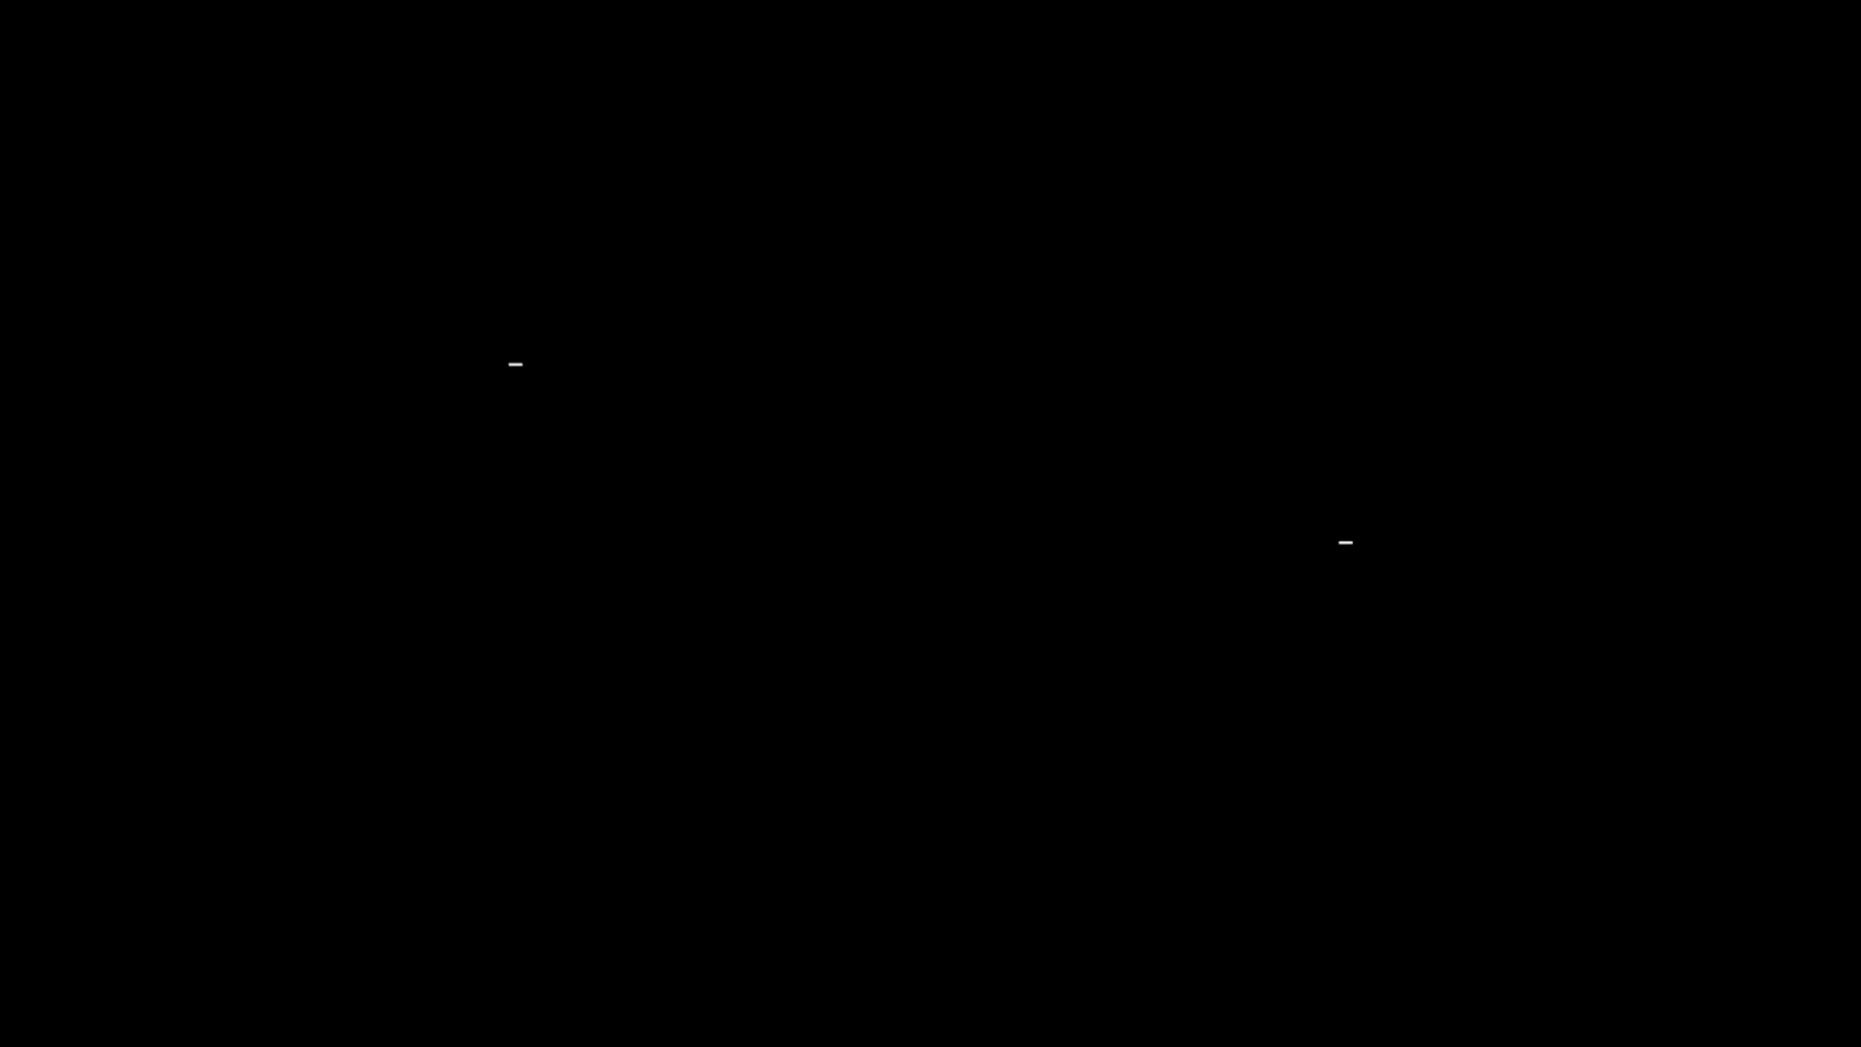